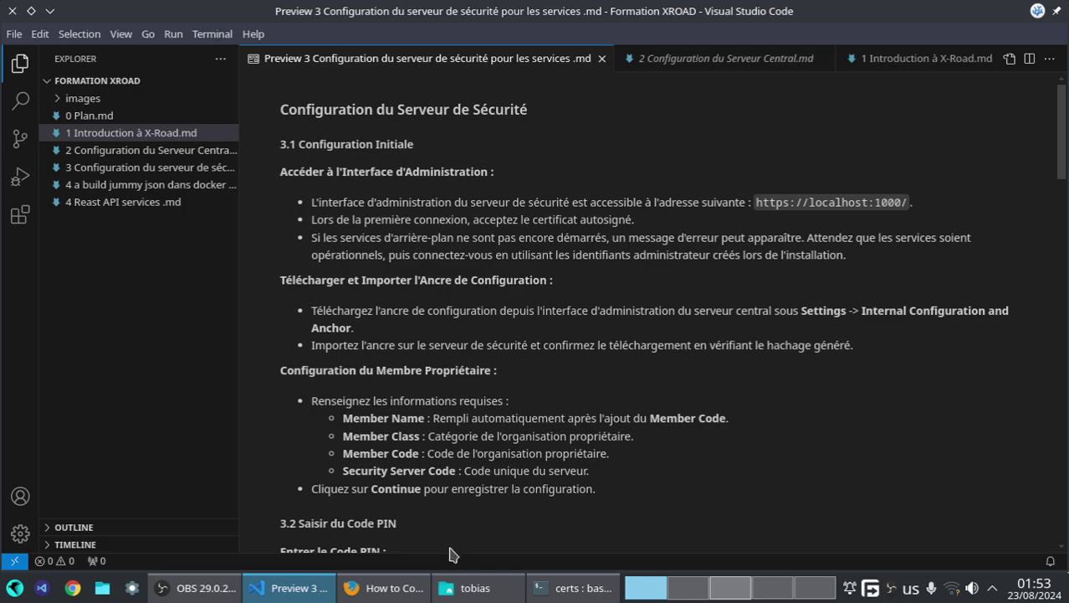
- Bring the 'How to Configure Central Server' PDF guide in Firefox to the front
click(385, 587)
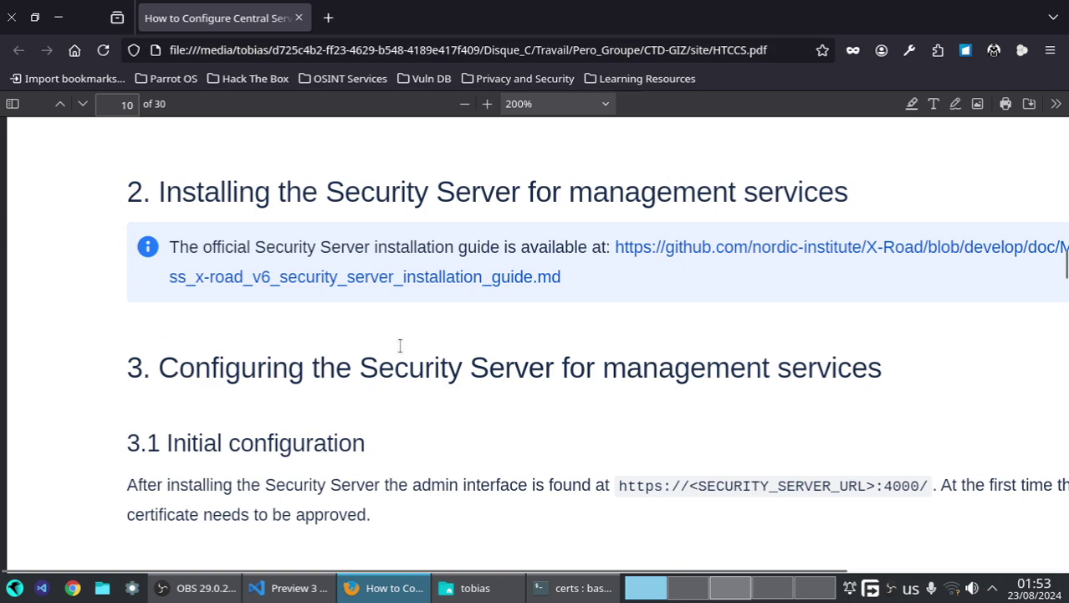
- Scroll the PDF guide to section 3.1 Initial configuration, then bring up the Security Server browser window
scroll(696, 271, down, 2)
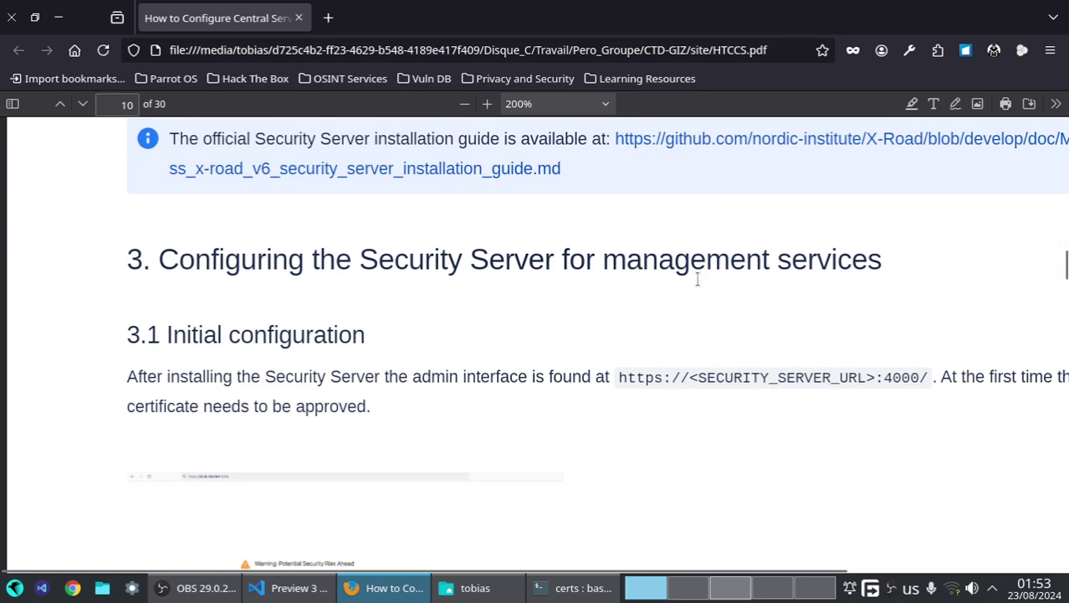
scroll(697, 280, down, 2)
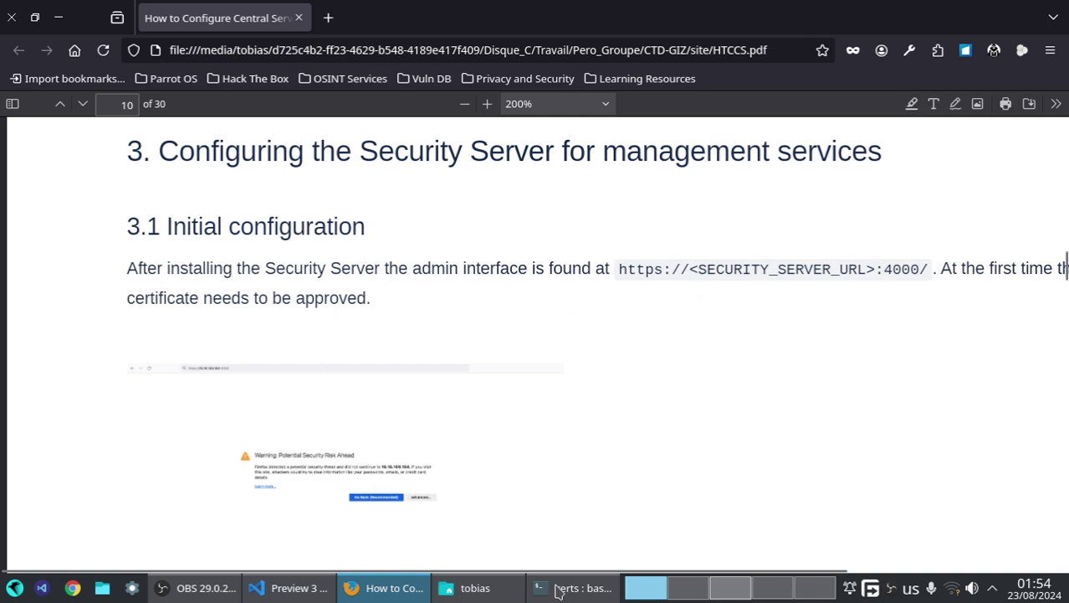
click(701, 592)
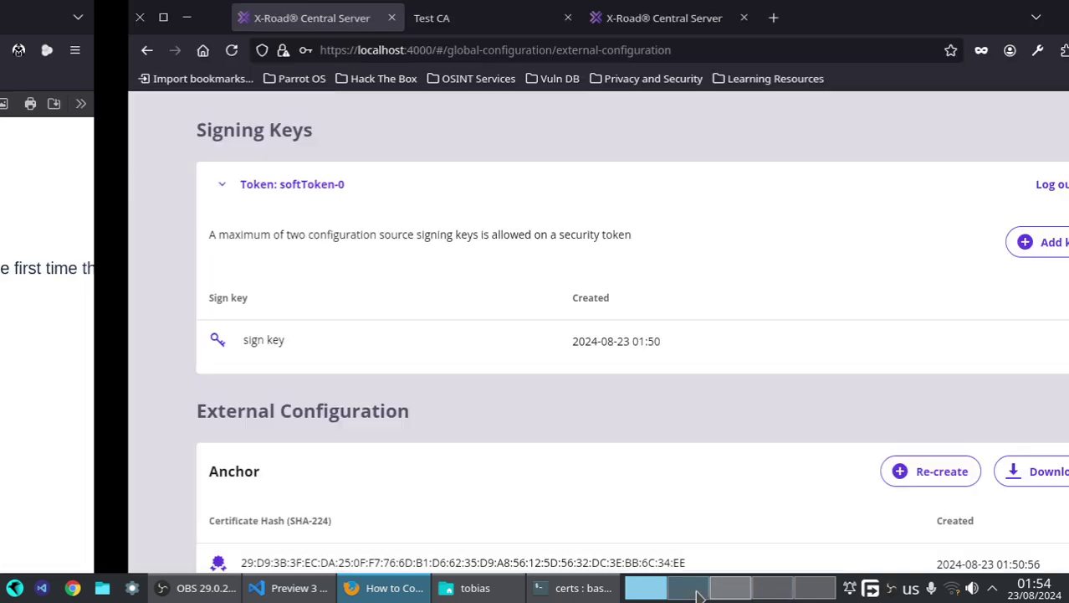
click(740, 592)
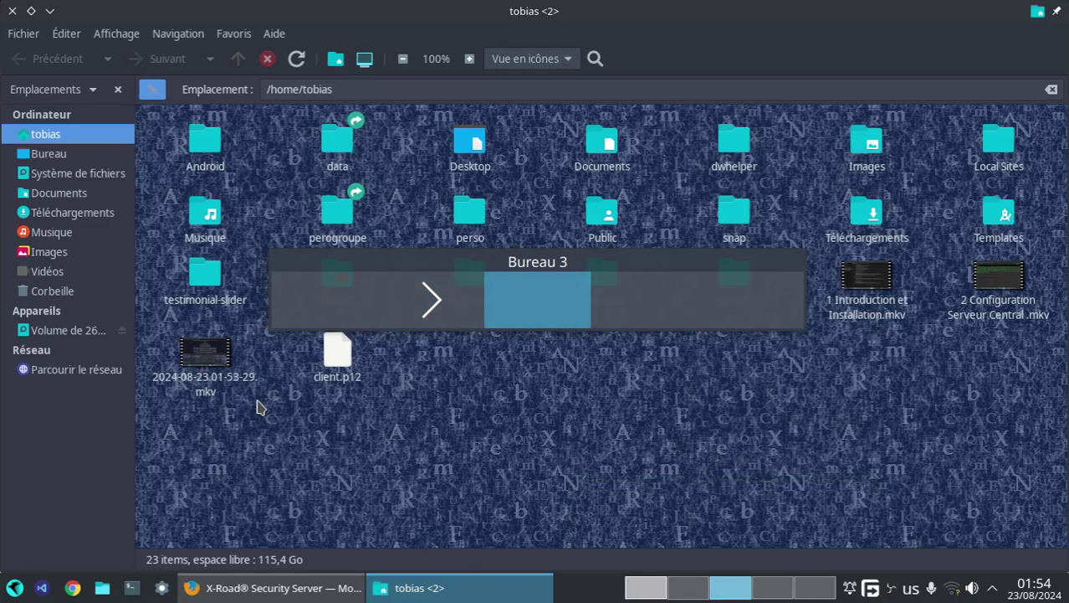
click(326, 598)
- Dismiss the session-expired notice and log back into the Security Server with the admin credentials
click(668, 378)
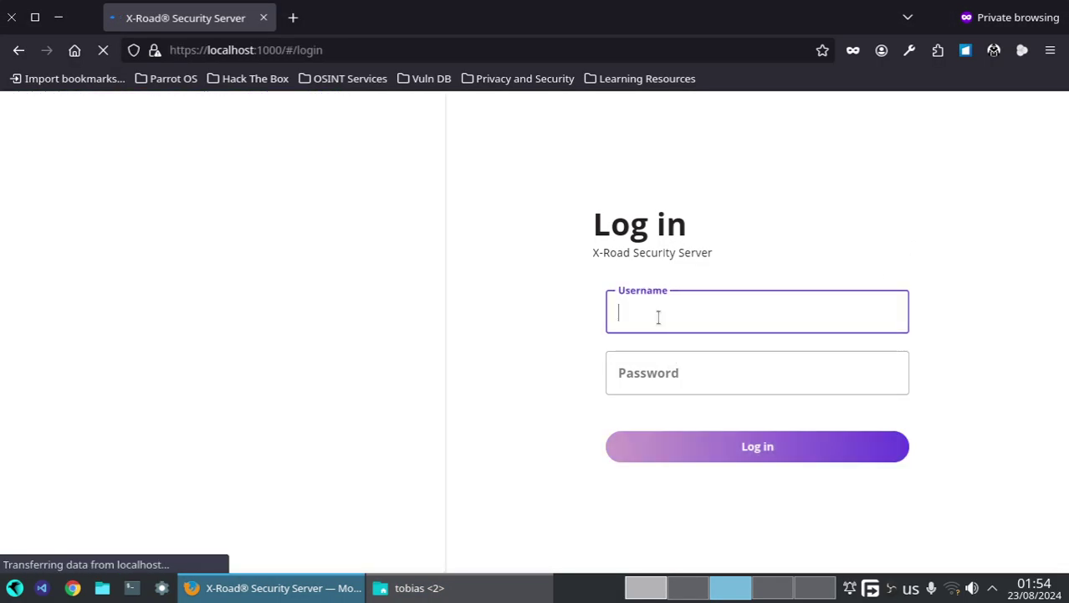
text(xrd)
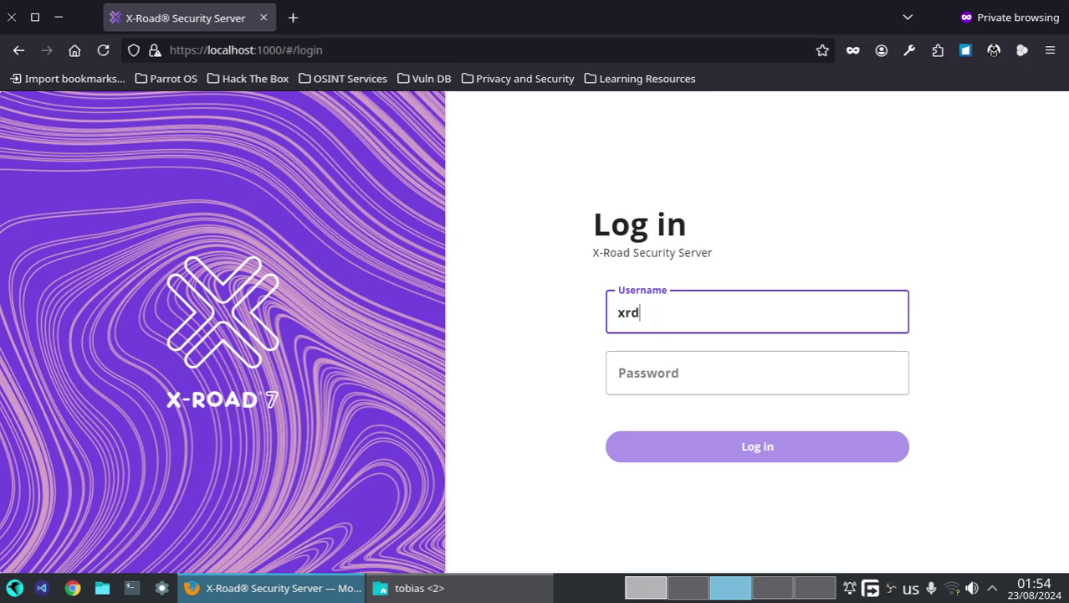
key(Tab)
text(••)
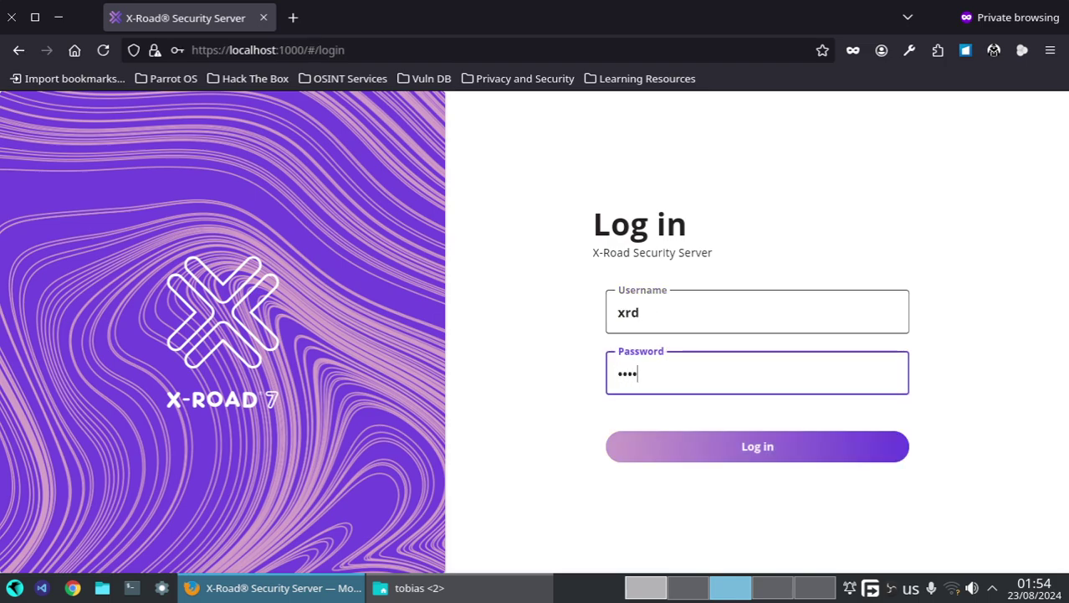
text(••••)
key(Return)
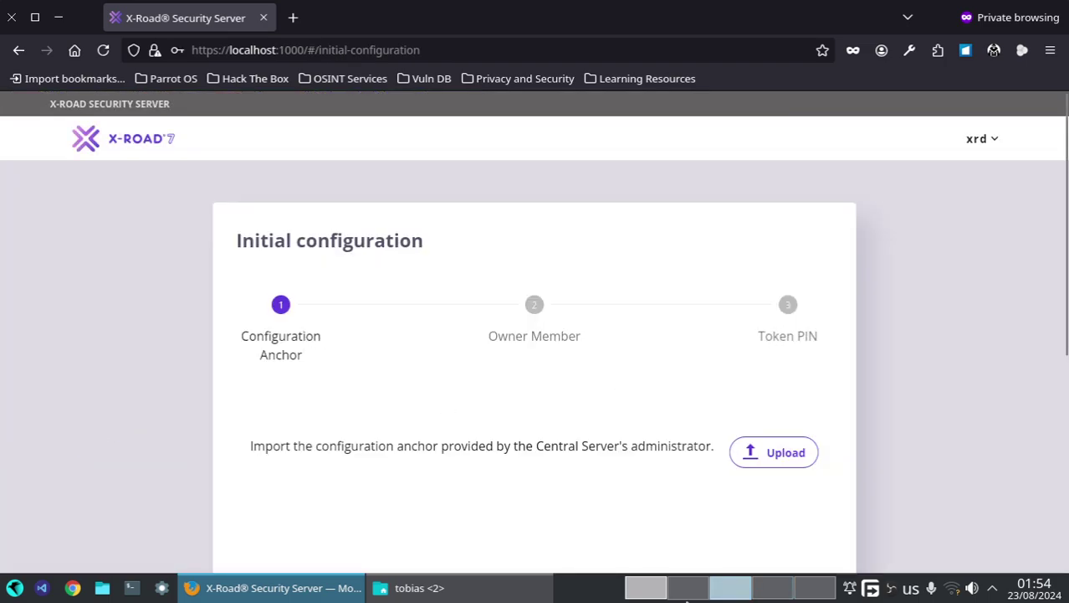
click(650, 590)
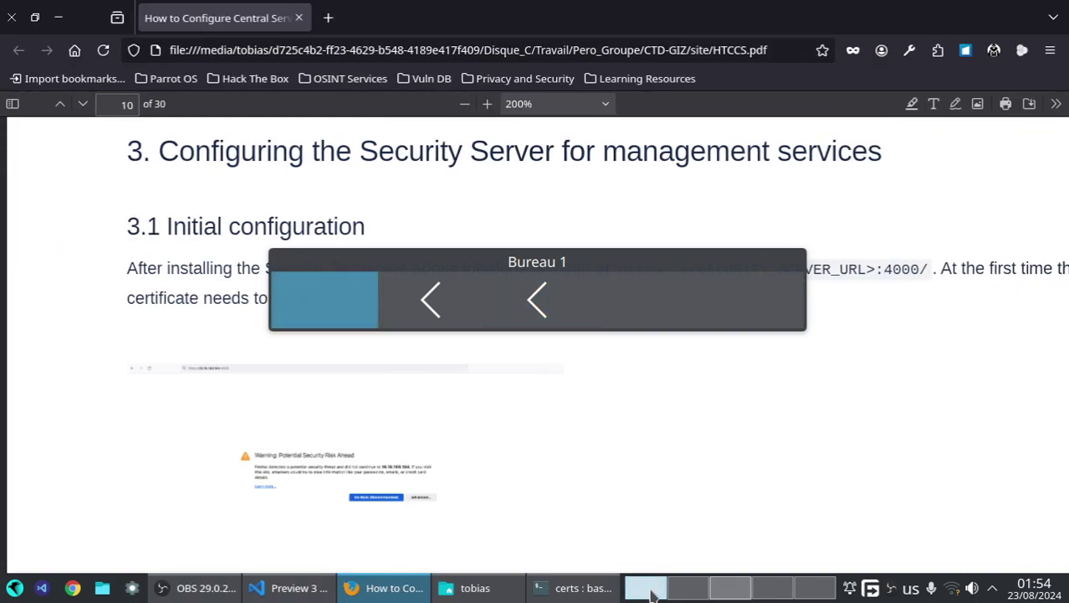
- Read page 11's configuration anchor Upload bullets in the PDF, then return to the Security Server desktop
scroll(422, 411, down, 3)
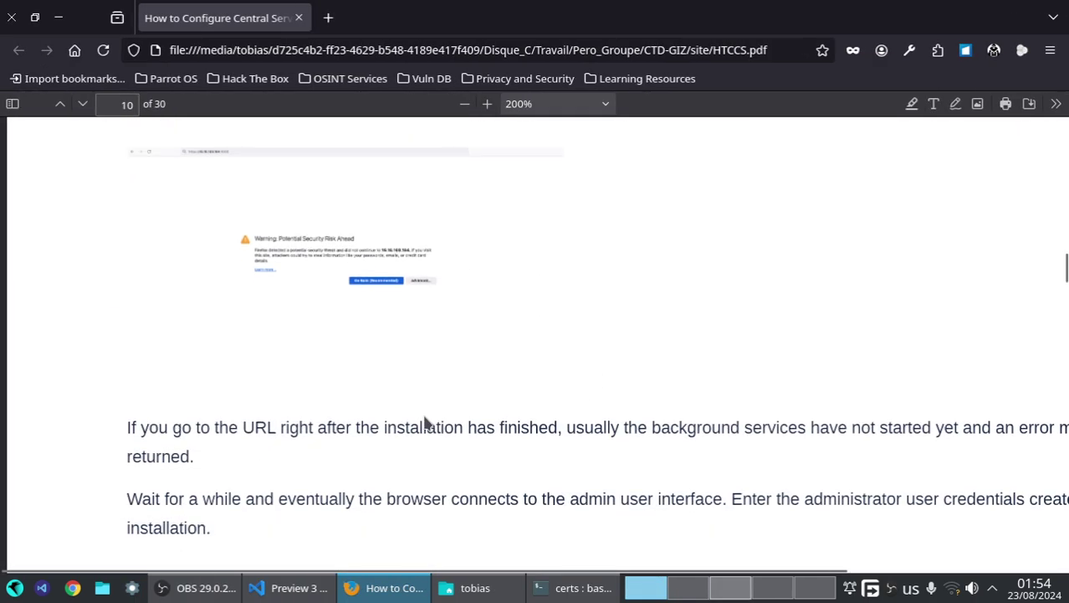
scroll(425, 421, down, 12)
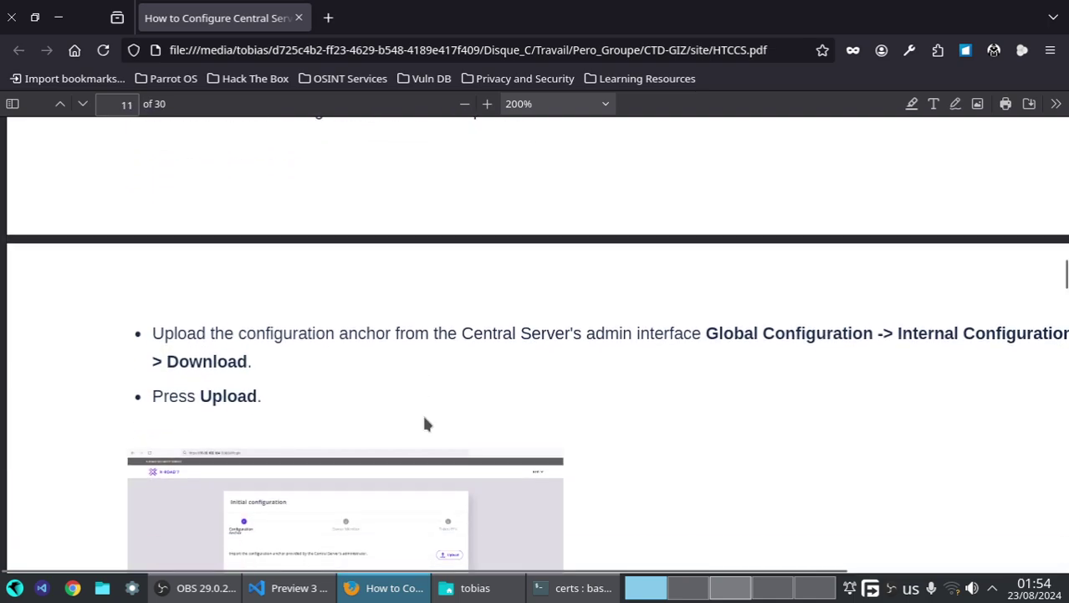
scroll(425, 423, down, 3)
scroll(424, 423, up, 2)
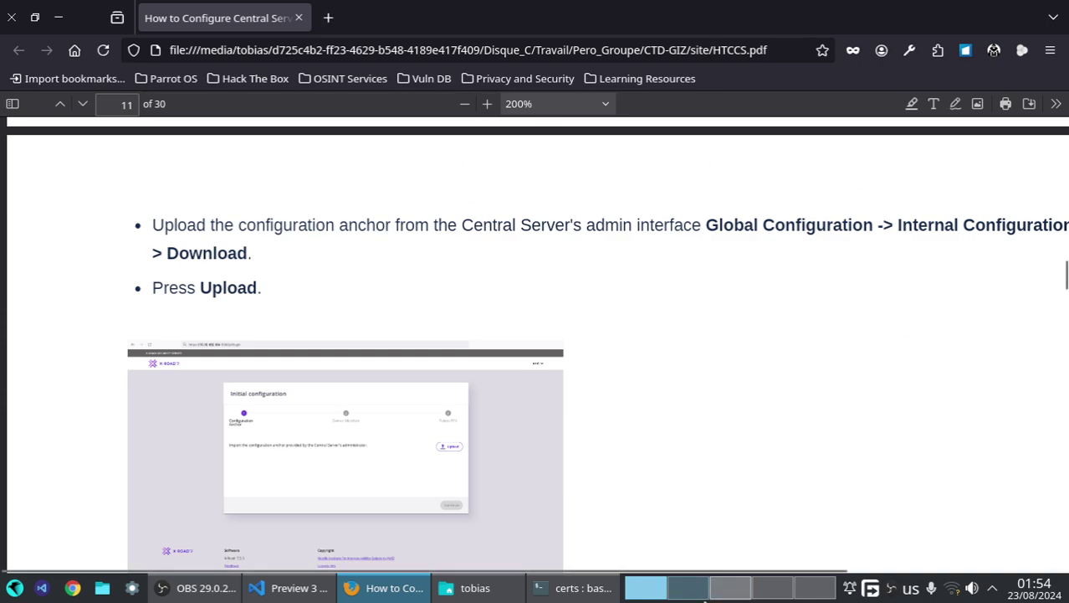
click(724, 593)
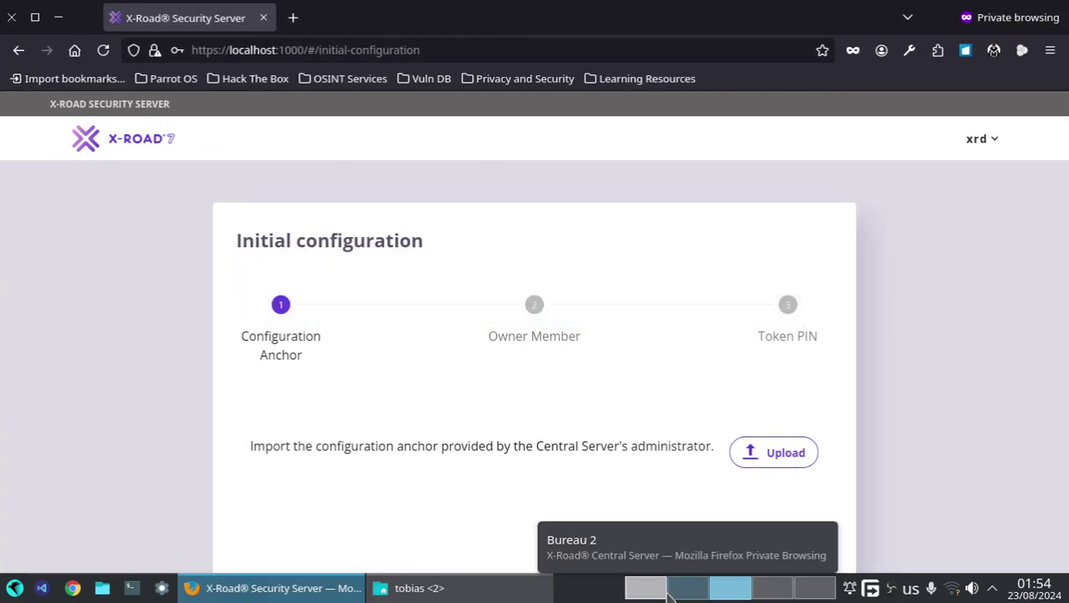
scroll(646, 588, up, 1)
scroll(640, 584, down, 1)
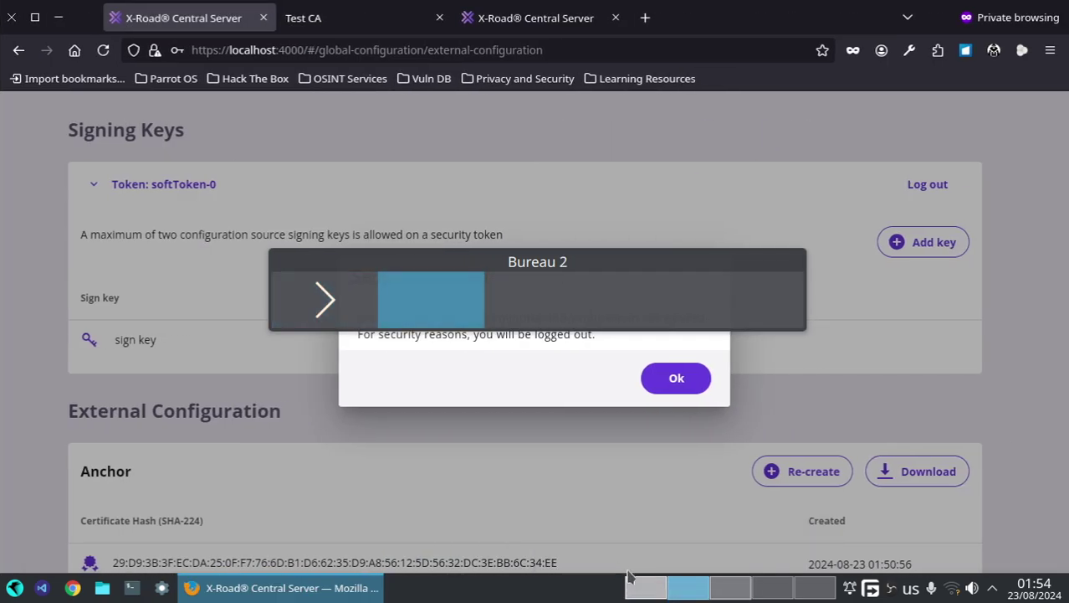
- Dismiss the expired session, close the duplicate tab and log back into the Central Server
click(665, 379)
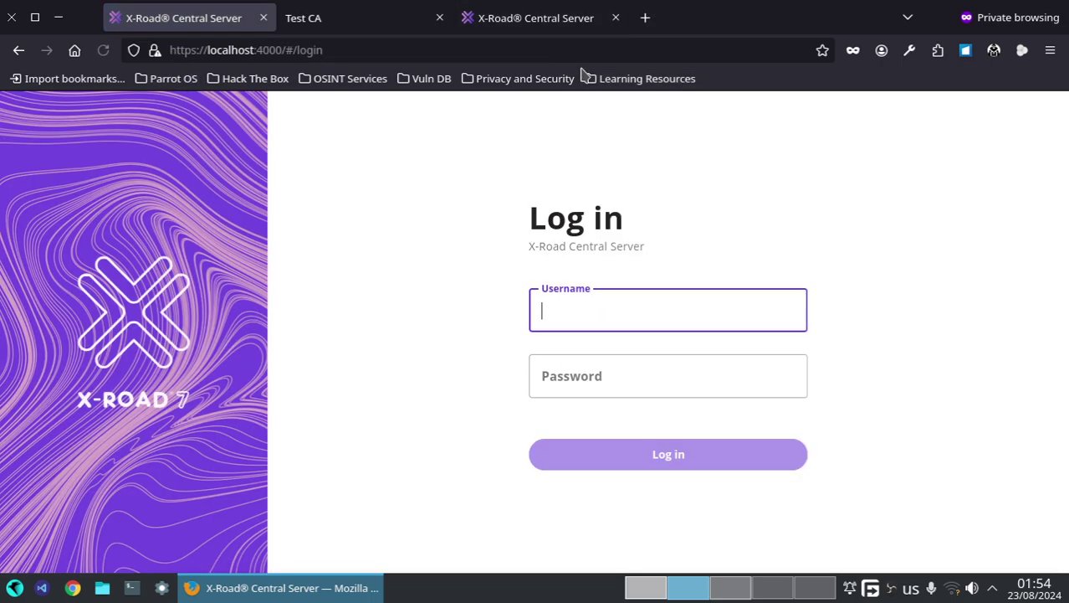
click(494, 25)
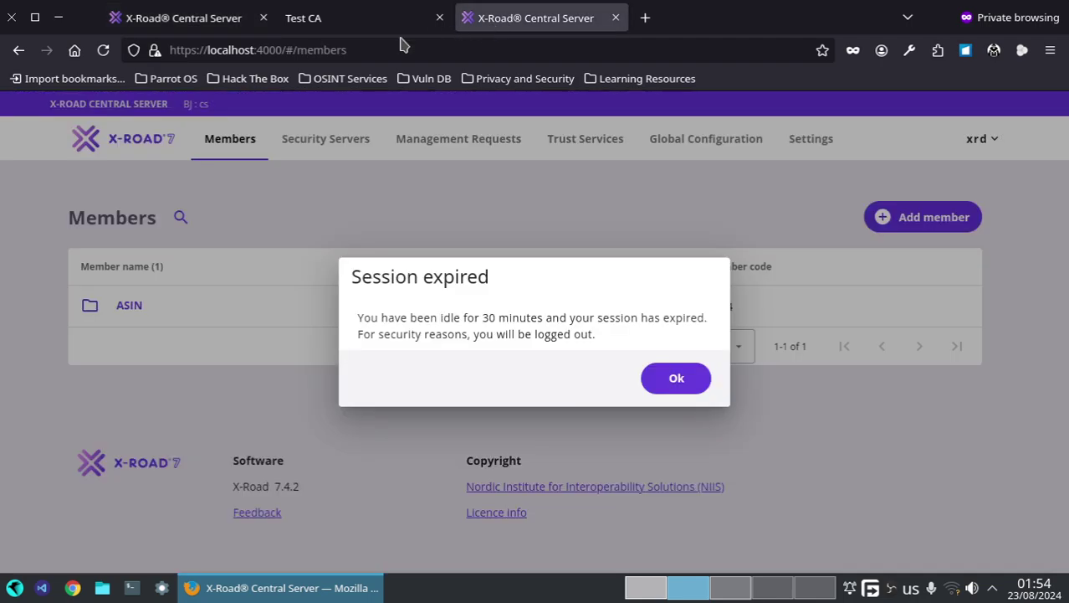
click(616, 18)
click(198, 22)
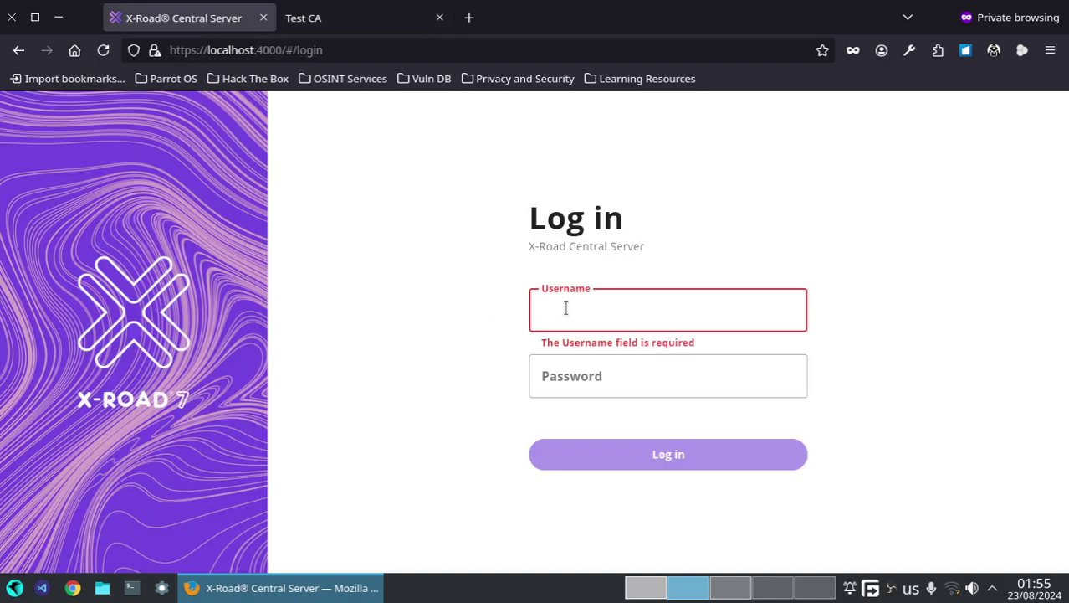
text(xrd)
key(Tab)
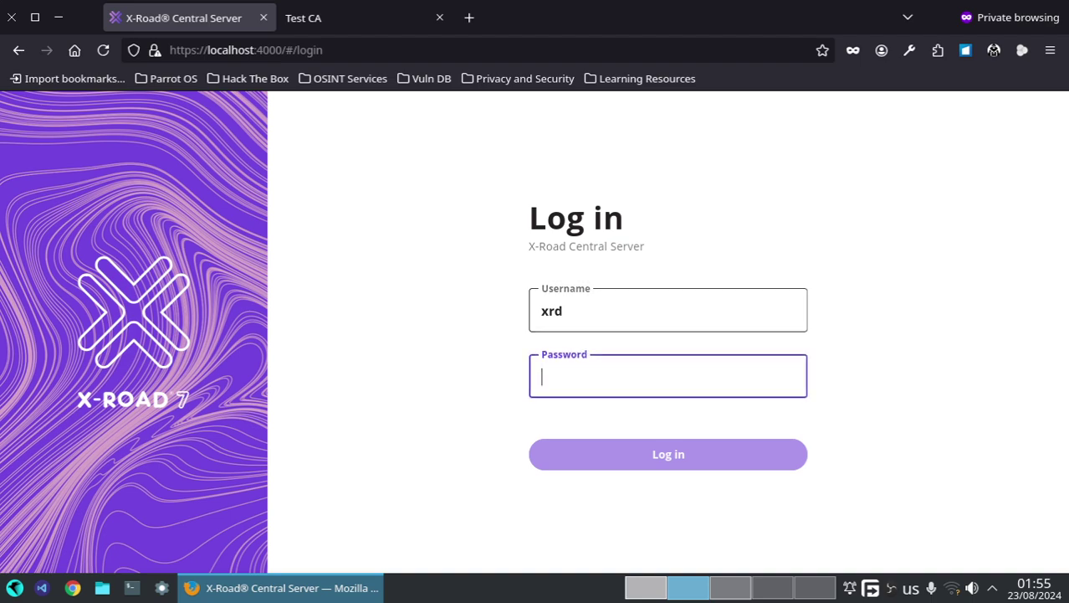
text(•)
key(BackSpace)
text(••)
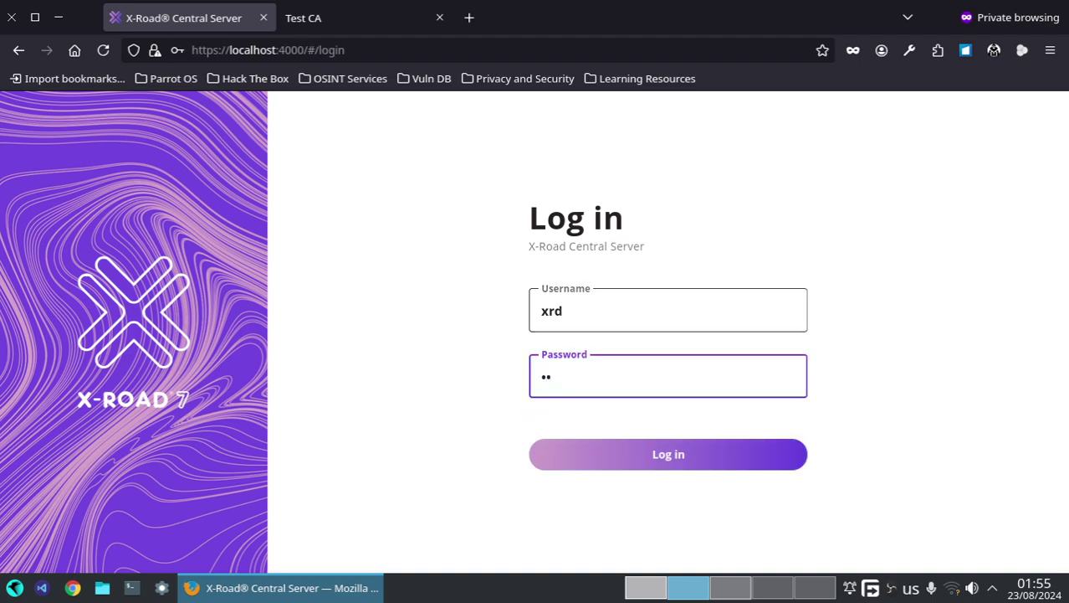
text(•••)
key(Return)
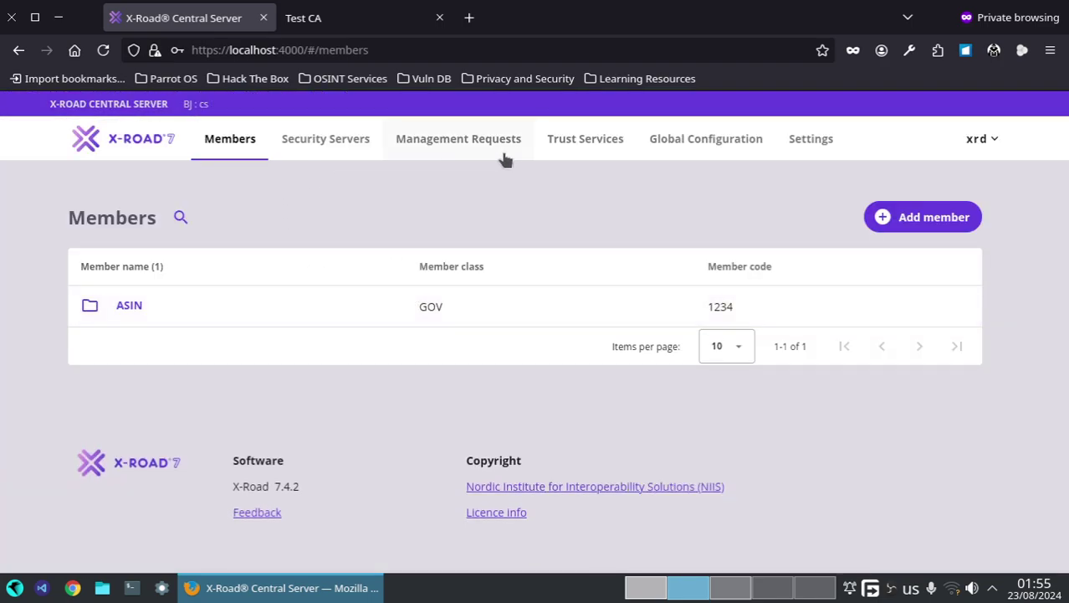
- Download the internal configuration anchor from Global Configuration and save it into the xroad folder
click(689, 140)
scroll(353, 380, down, 2)
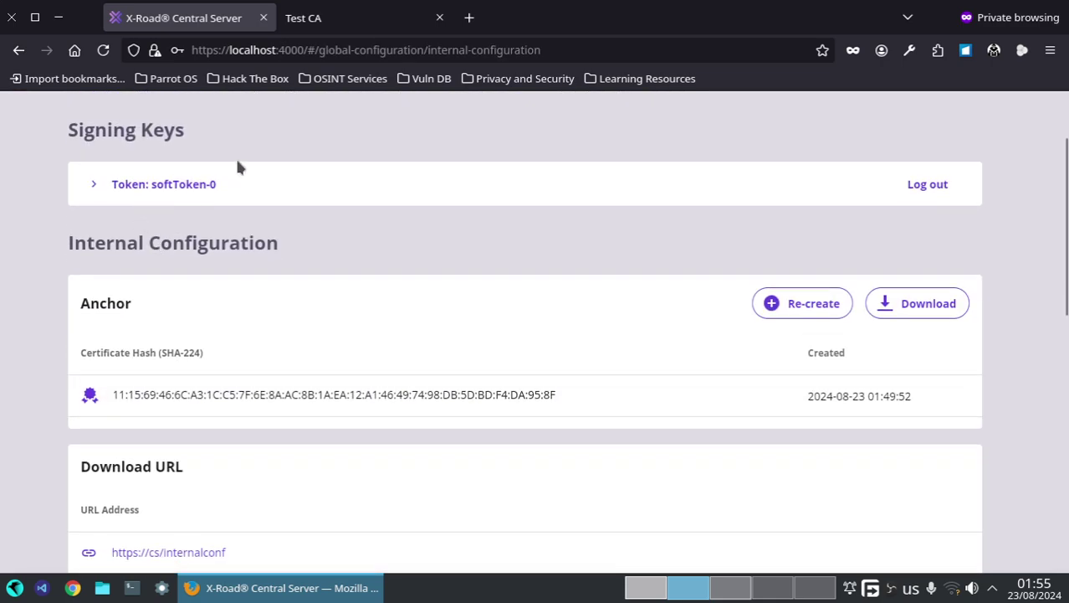
click(929, 307)
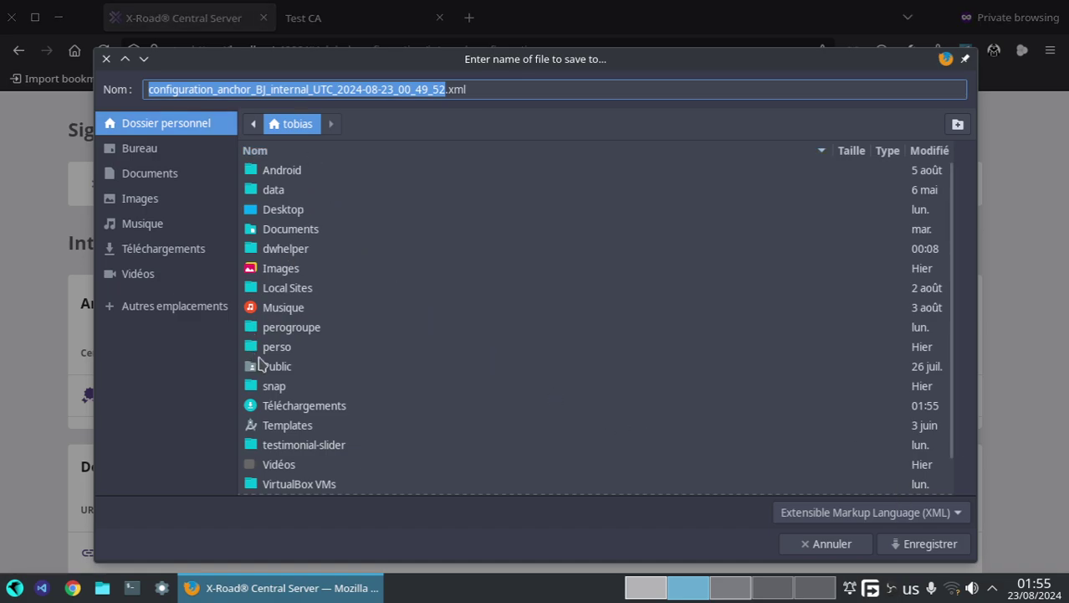
scroll(301, 379, down, 1)
double_click(281, 487)
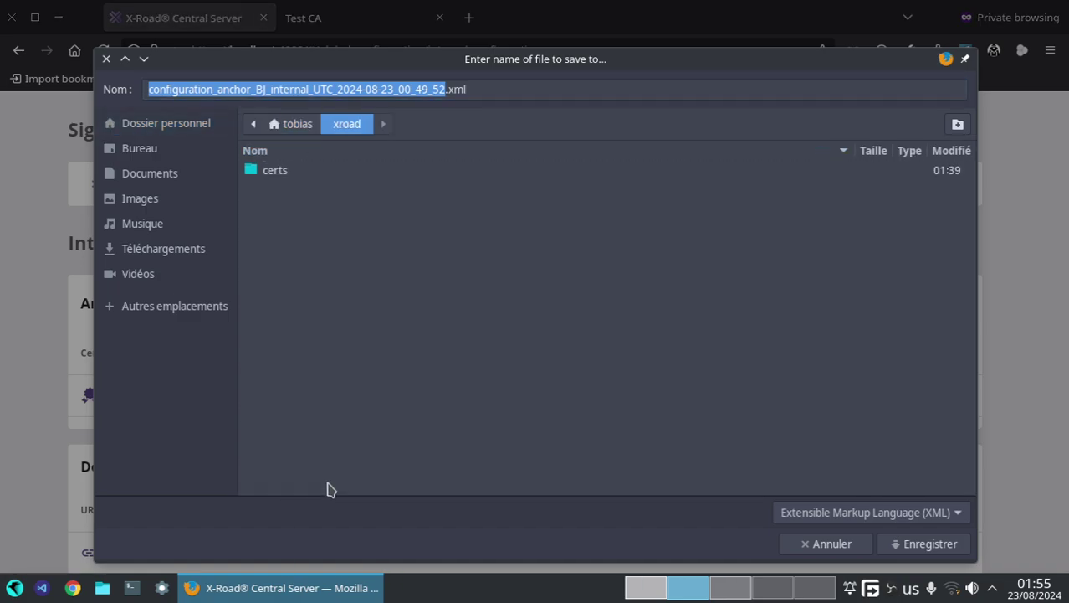
click(912, 547)
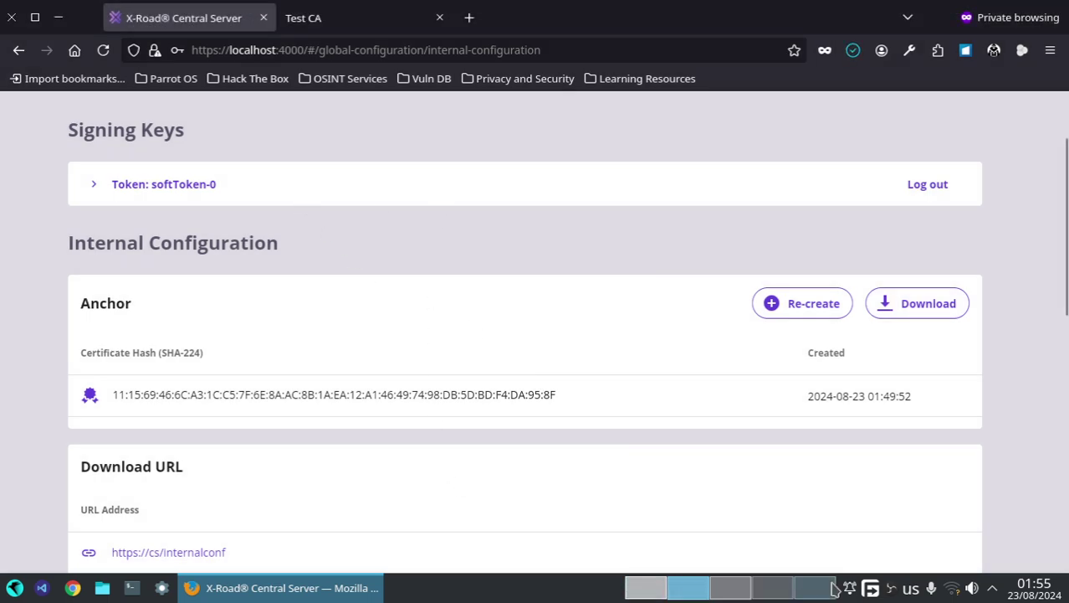
click(729, 596)
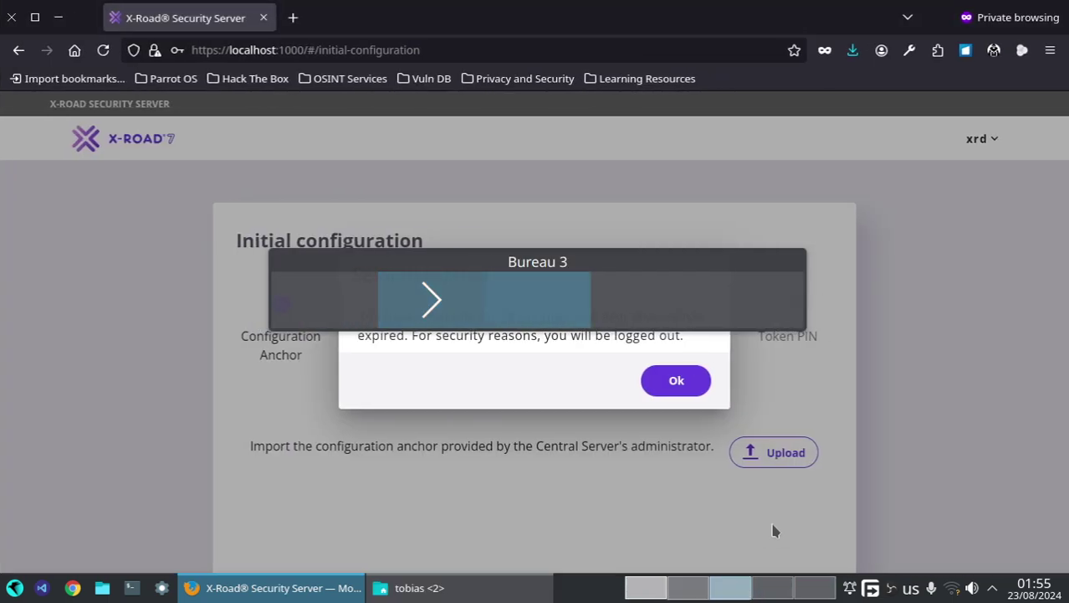
- Dismiss the expired-session notice and log back into the Security Server
click(674, 380)
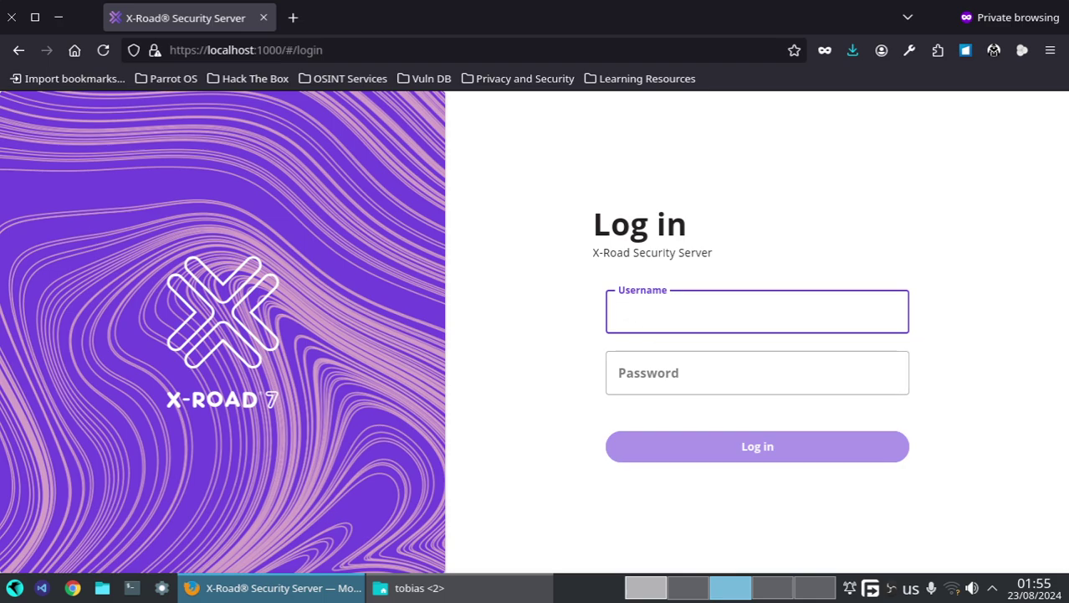
key(Tab)
text(••)
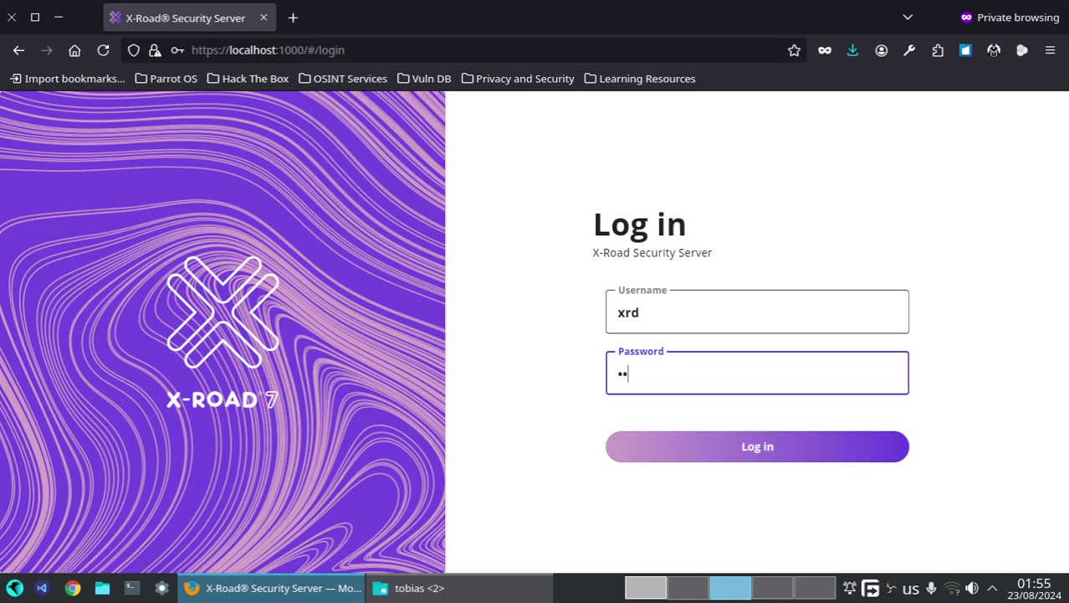
key(Return)
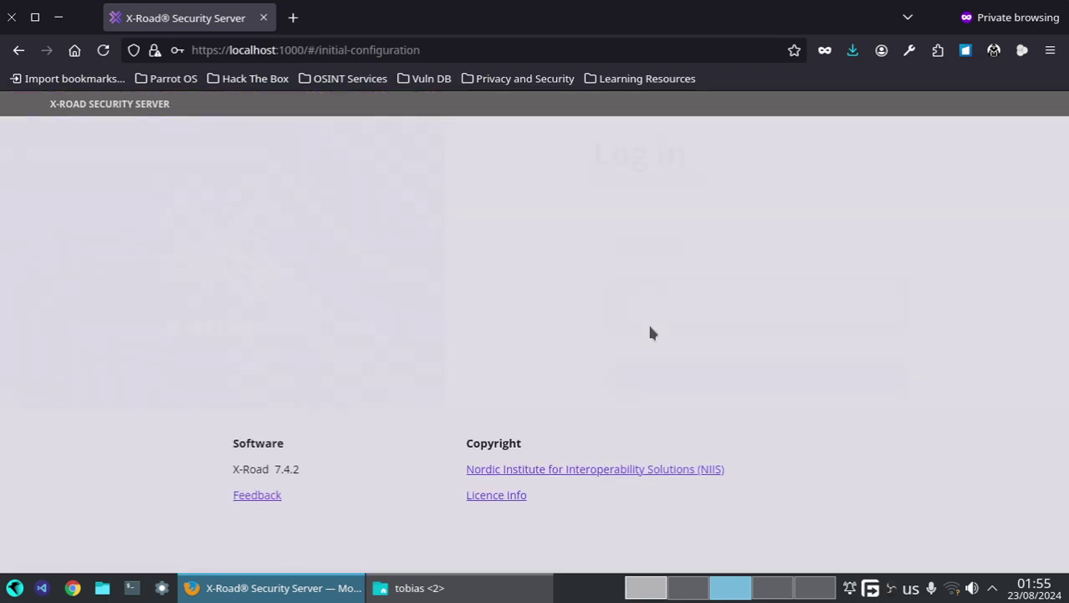
- Upload configuration_anchor_BJ_internal_UTC_2024-08-23_00_49_52.xml from the xroad folder and confirm its hash
click(770, 452)
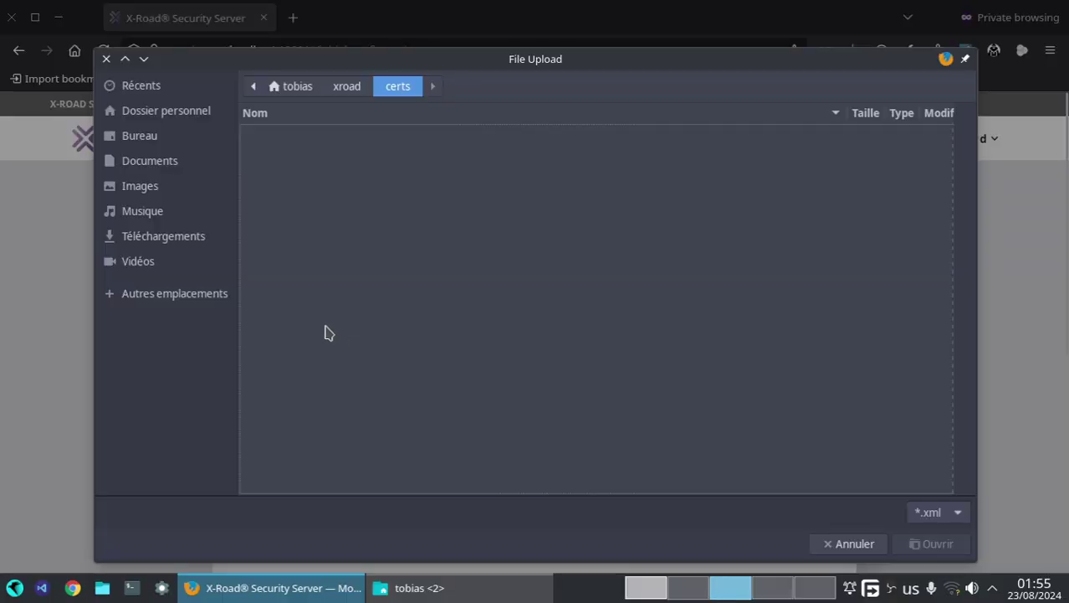
click(185, 298)
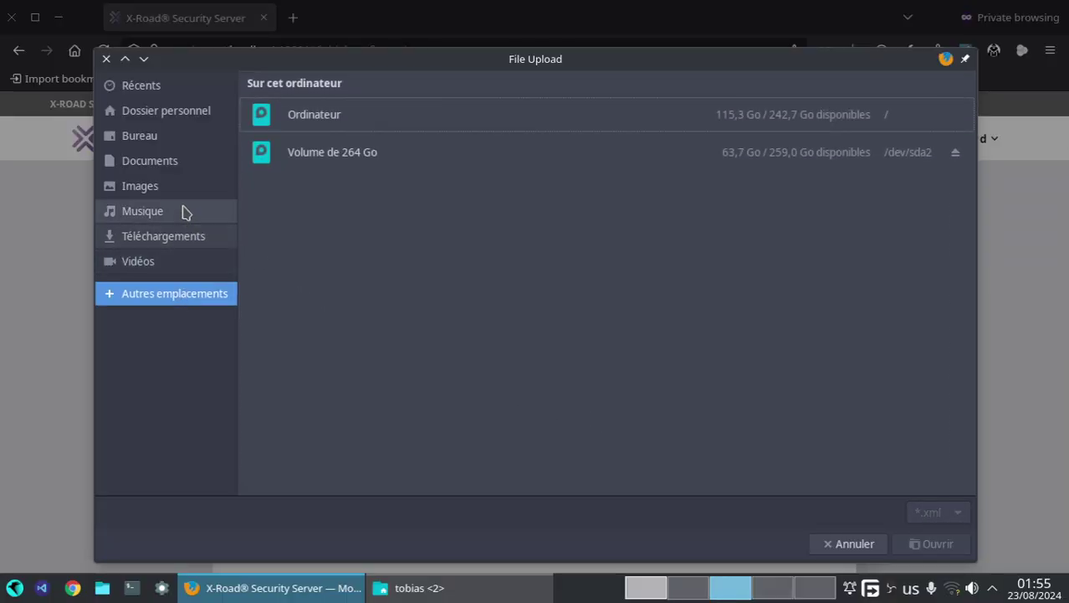
click(171, 112)
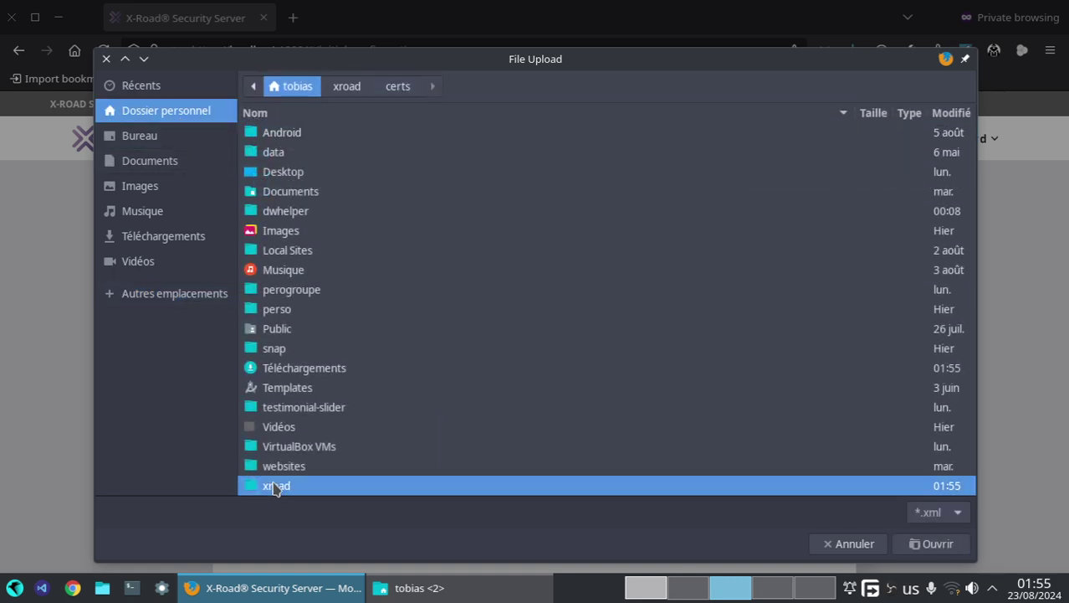
double_click(276, 487)
click(348, 154)
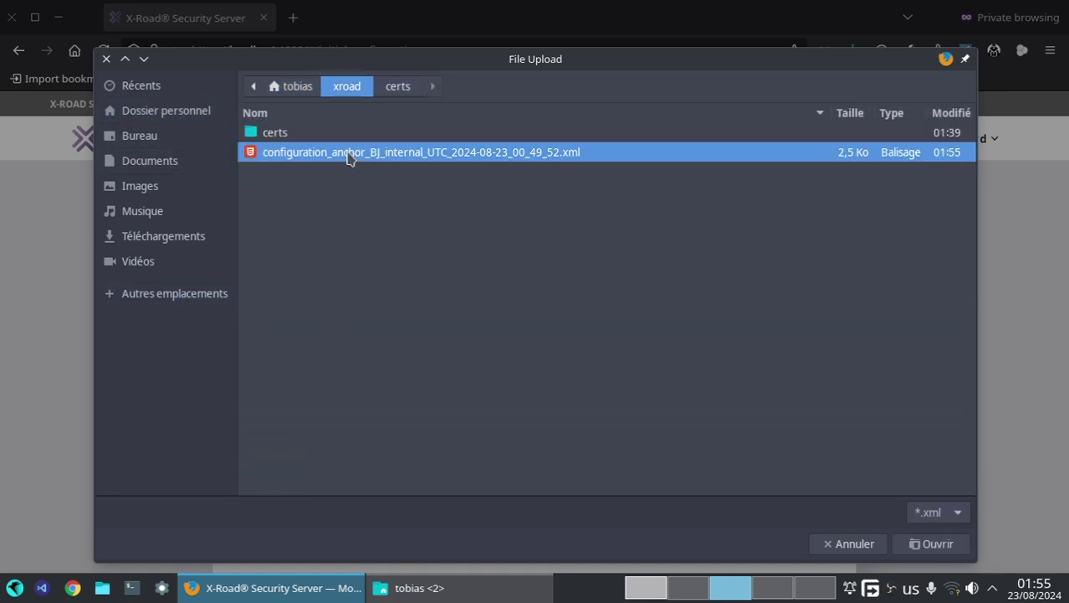
click(929, 543)
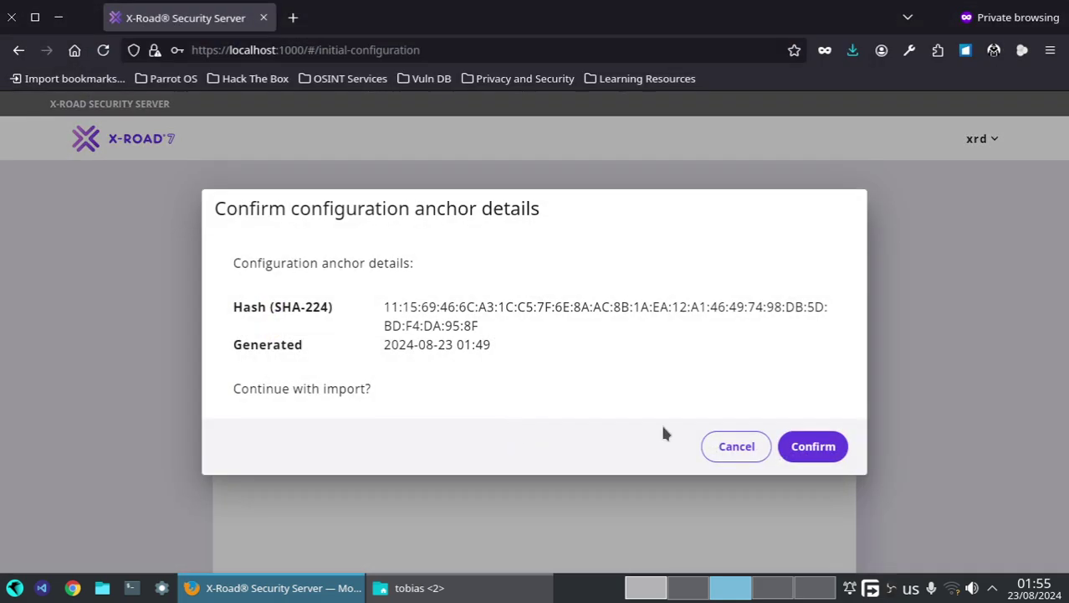
click(811, 446)
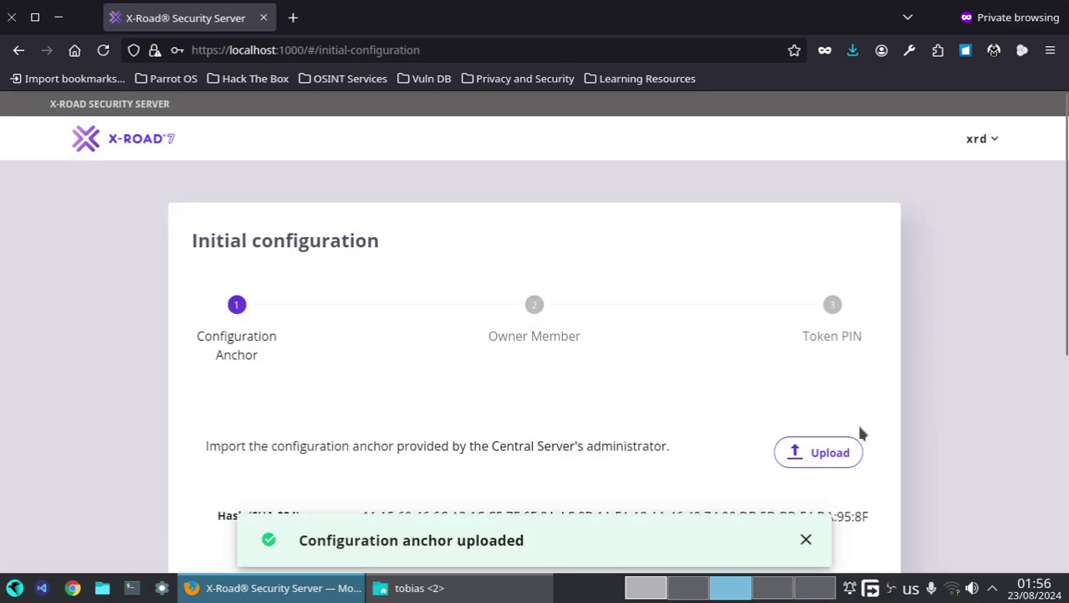
scroll(492, 426, down, 3)
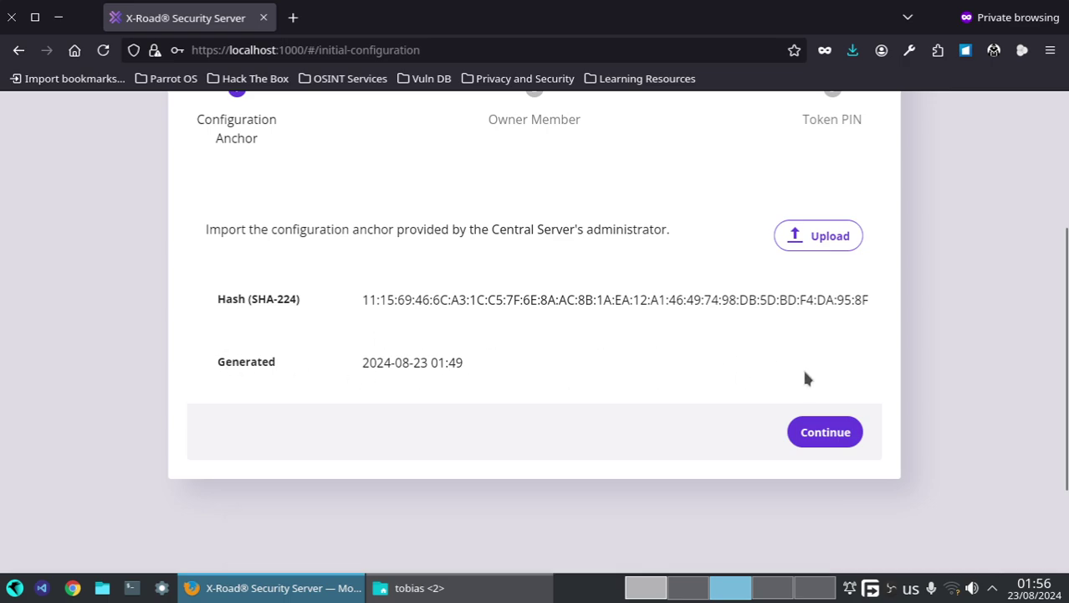
click(823, 436)
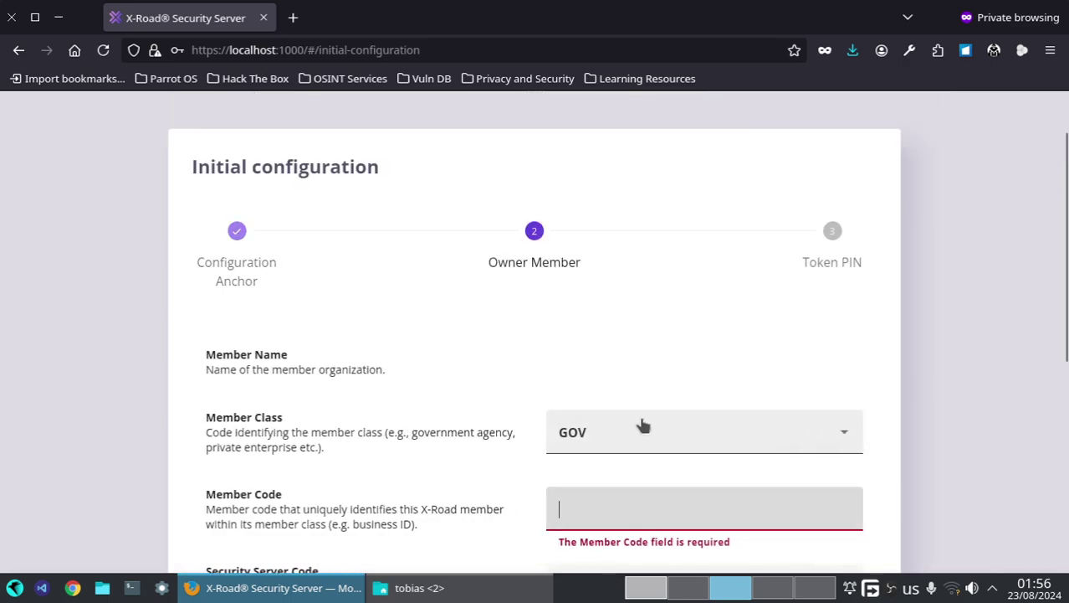
scroll(627, 418, down, 1)
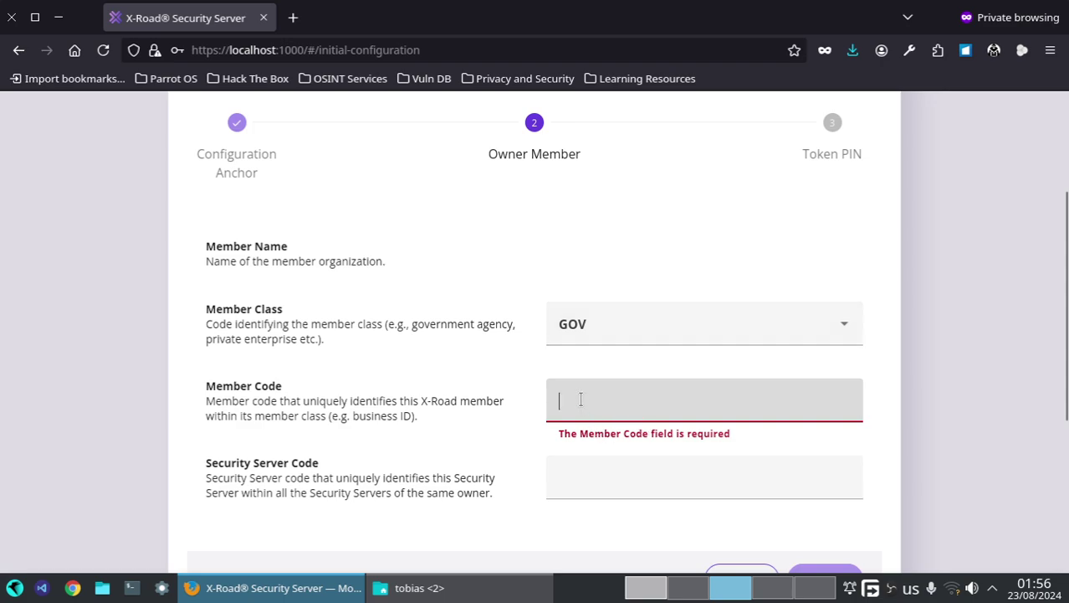
text(1)
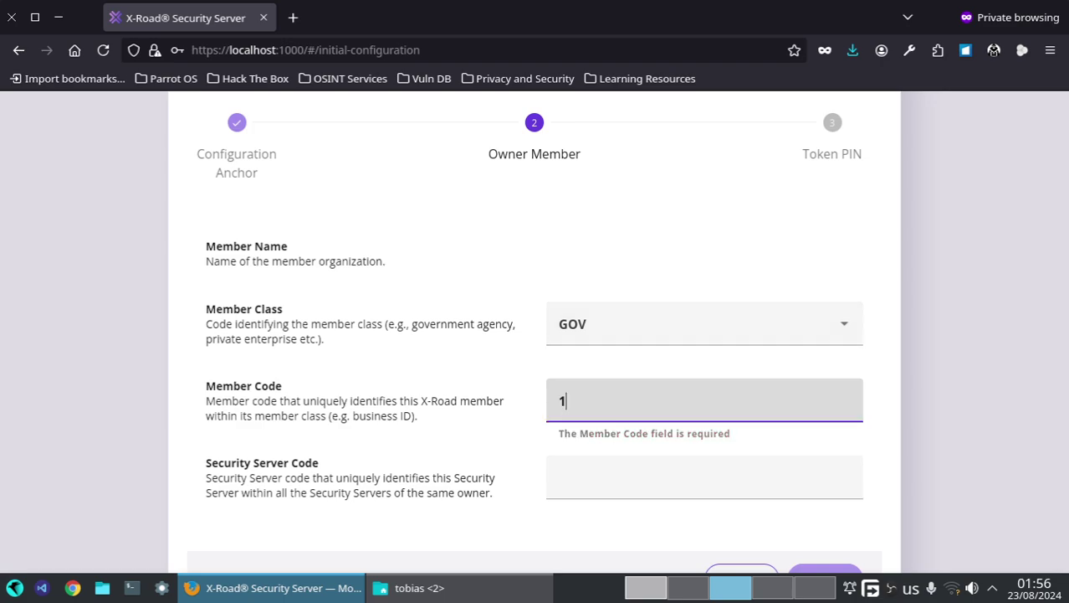
text(234)
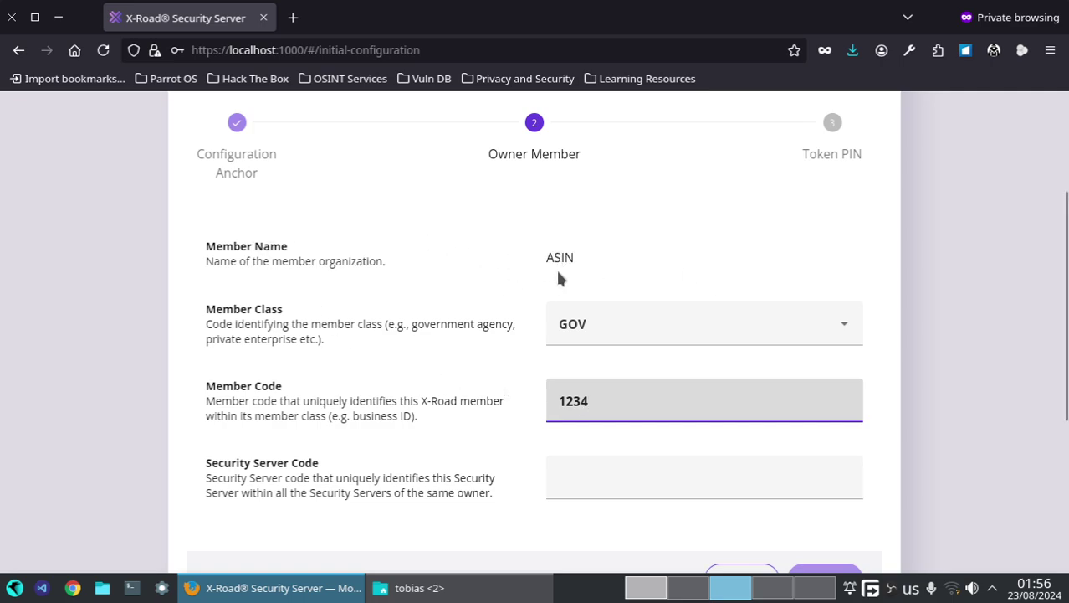
scroll(549, 318, down, 2)
click(585, 377)
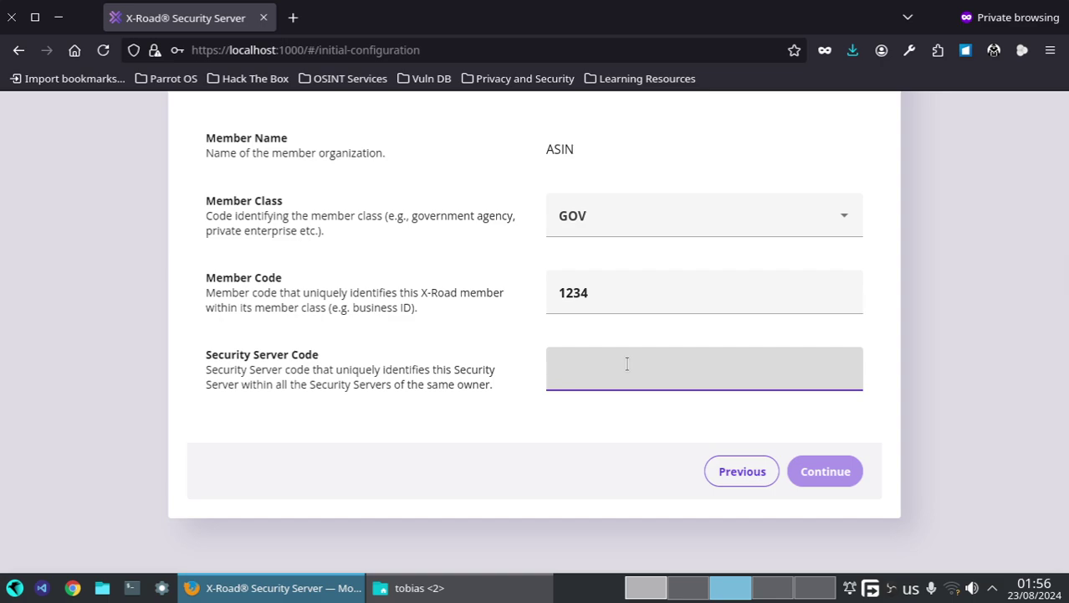
text(1234ss1)
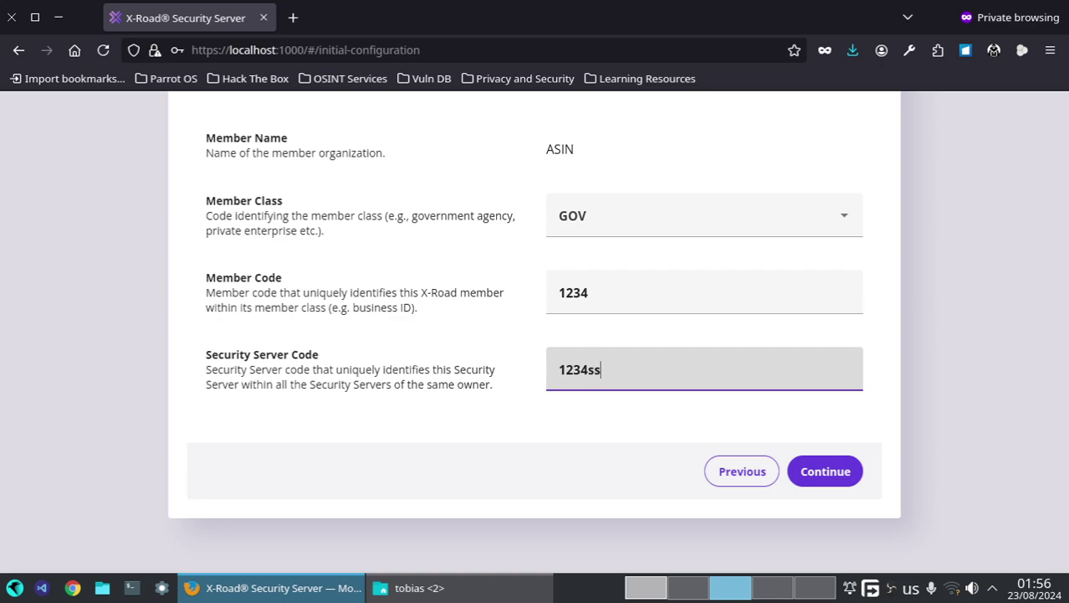
click(808, 470)
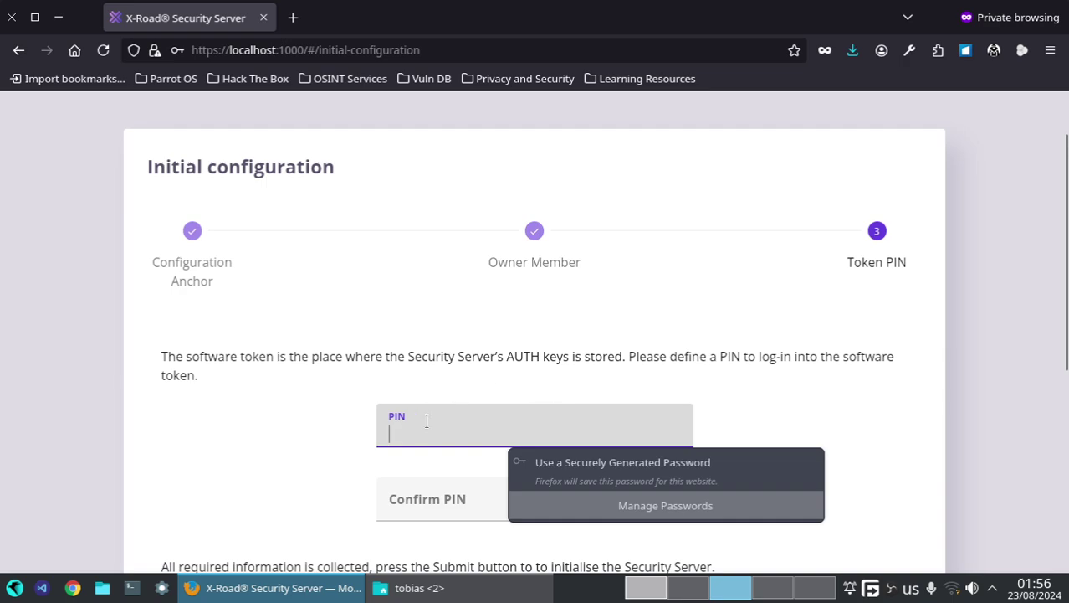
click(686, 596)
- In Konsole, go up to the xroad folder and run cat docker-compose.yml | grep PIN
click(648, 596)
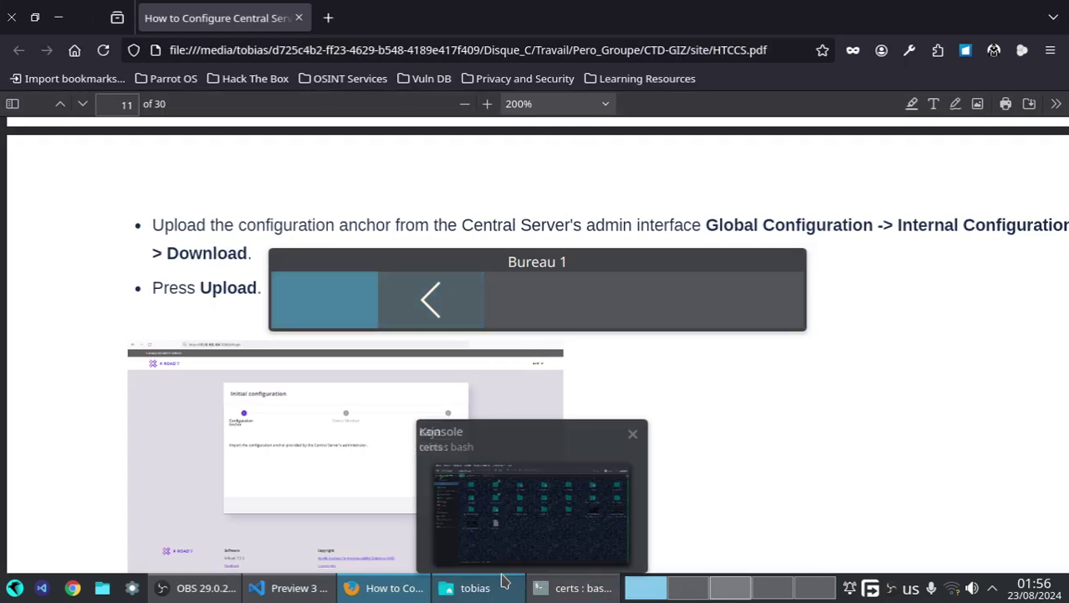
click(576, 588)
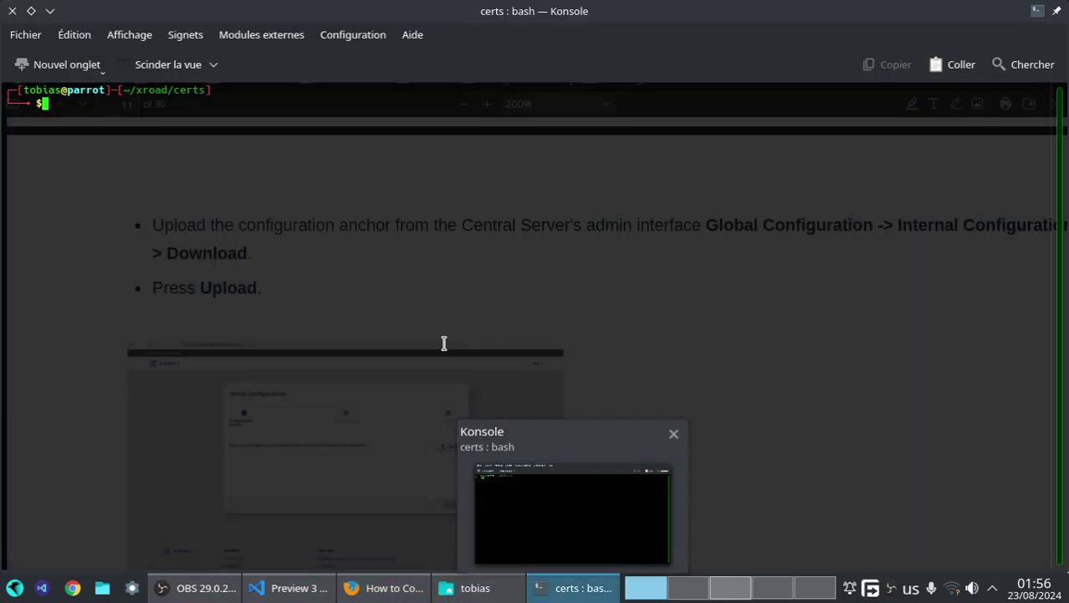
text(cd ..)
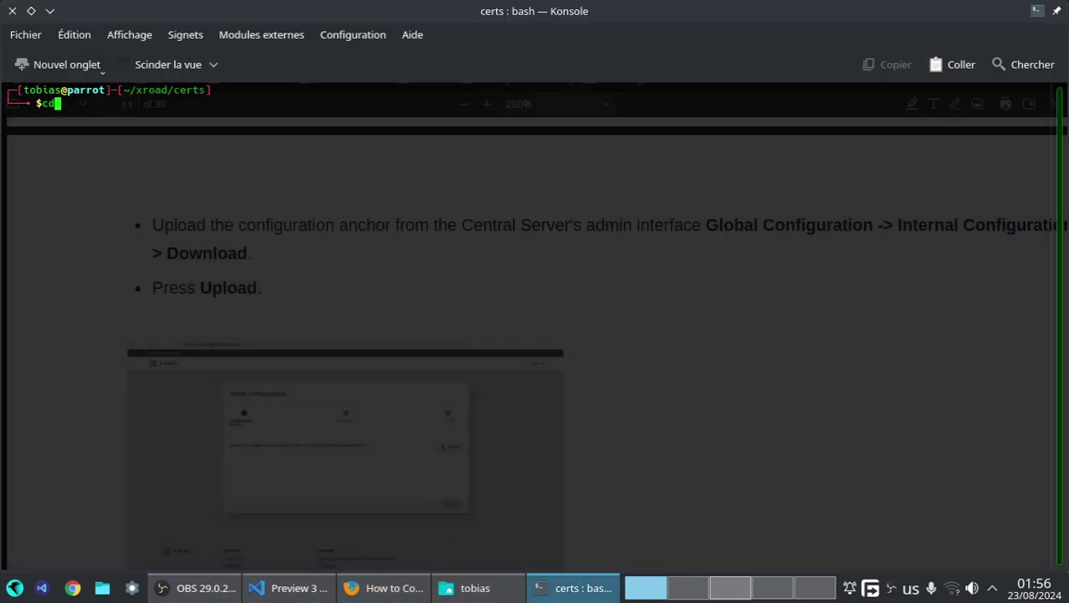
key(Return)
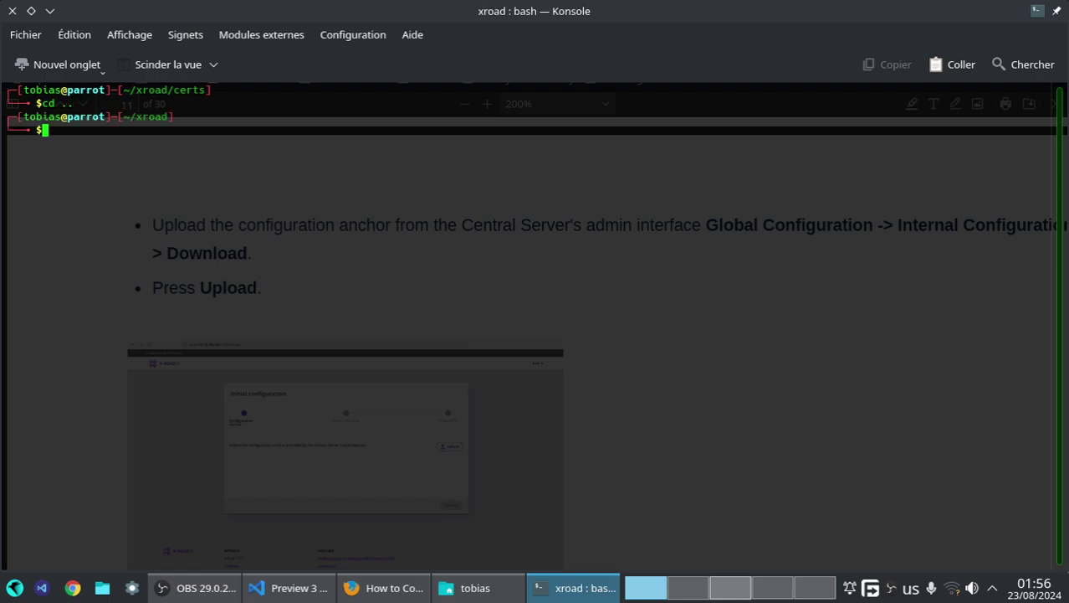
text(cat docker-com)
key(Tab)
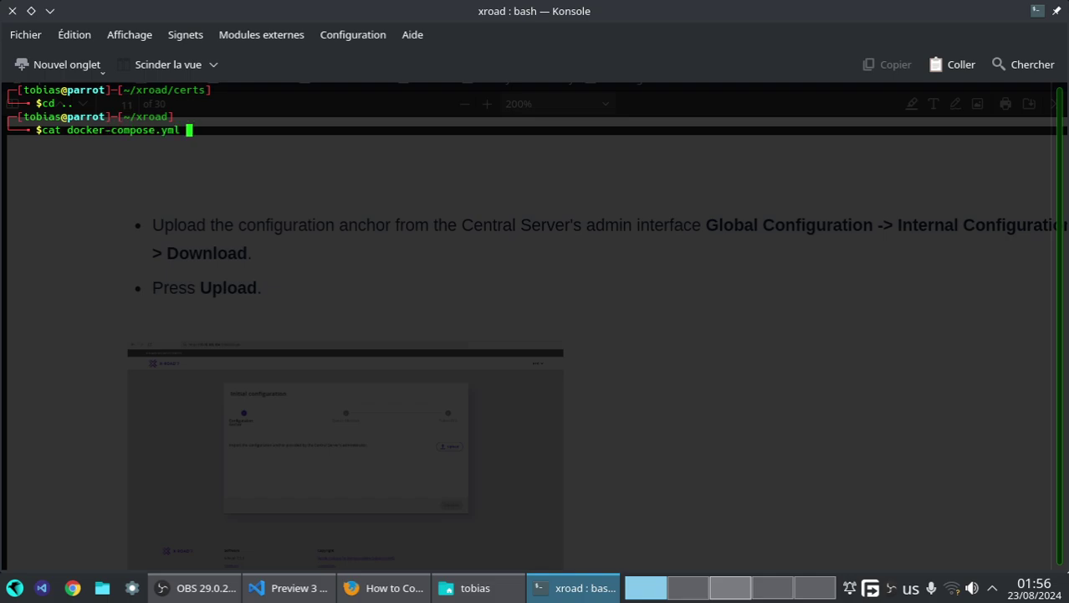
text(| grep PINk)
key(Return)
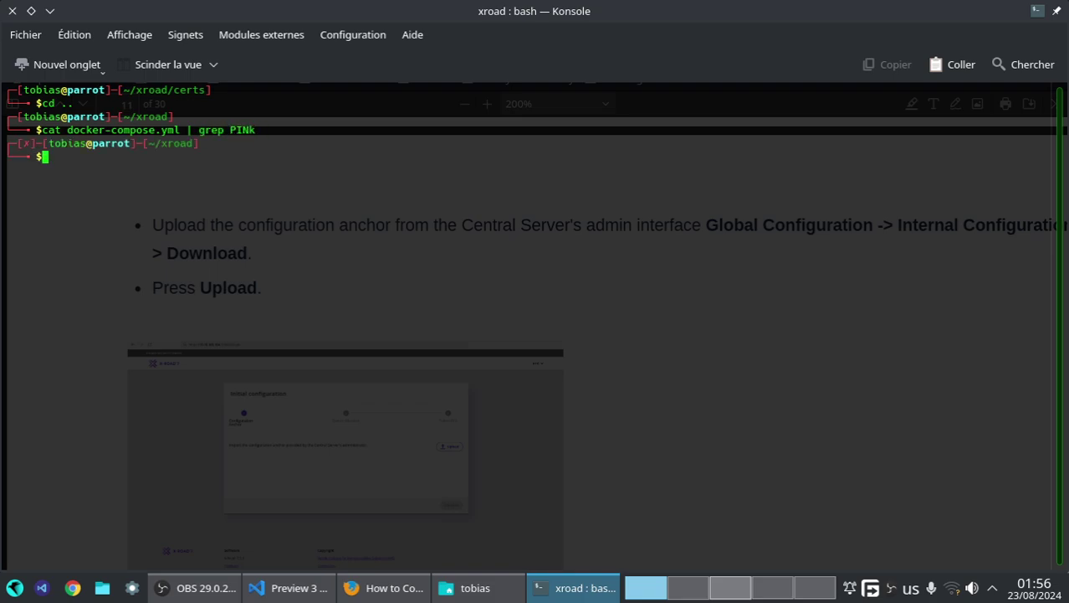
key(Up)
key(BackSpace)
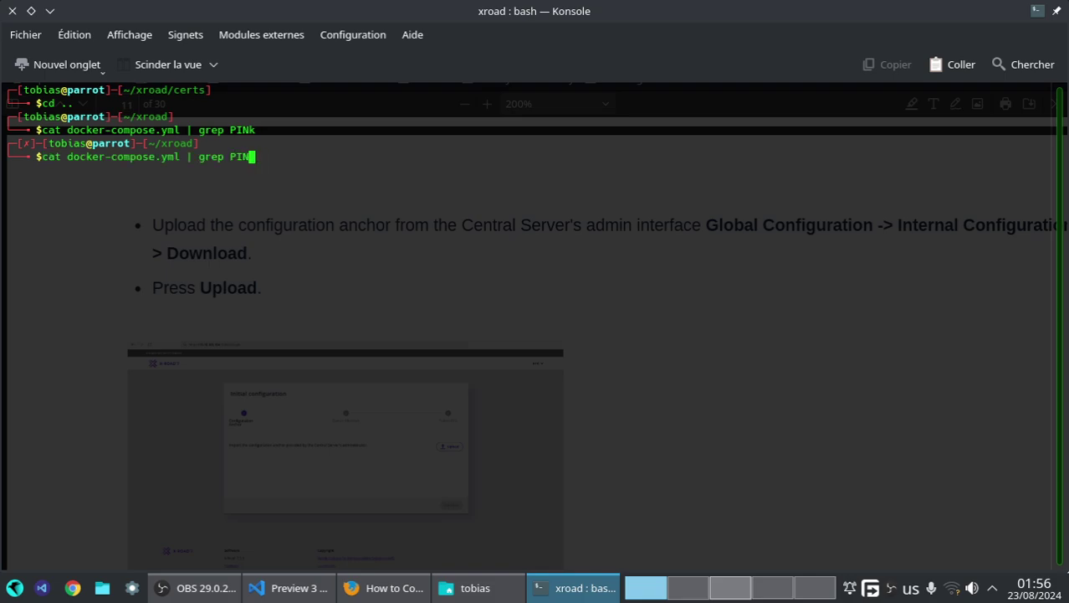
key(Return)
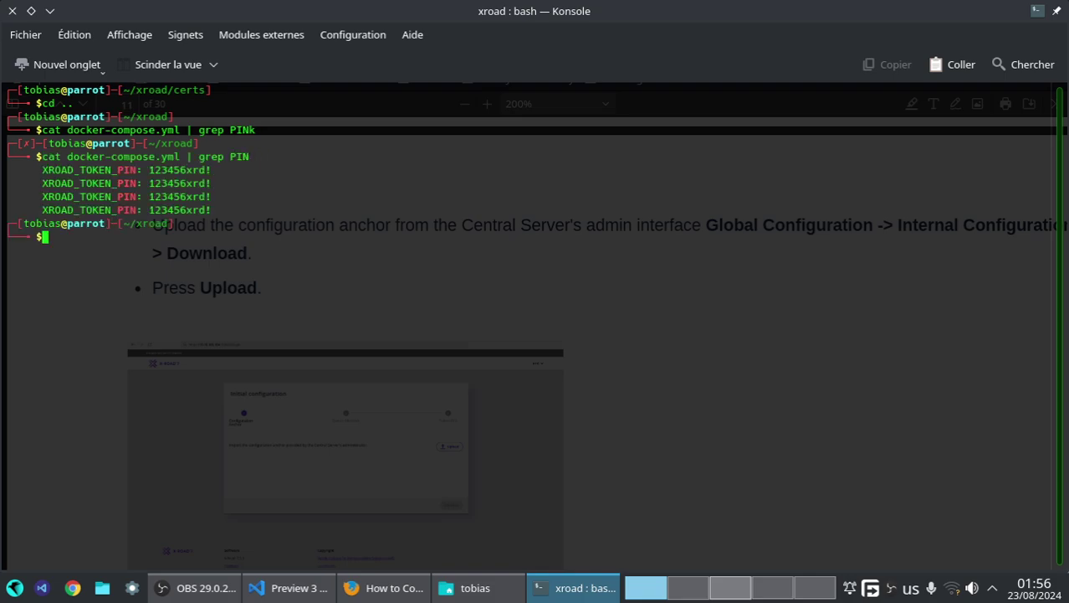
- Copy the first XROAD_TOKEN_PIN value to the clipboard
drag(149, 170, 213, 172)
right_click(200, 172)
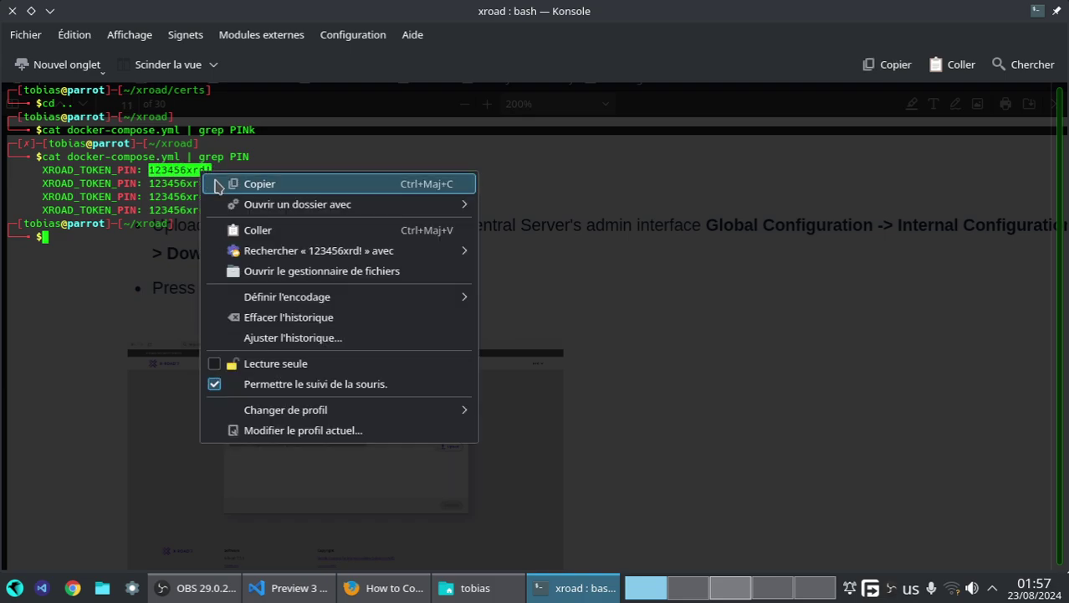
click(248, 182)
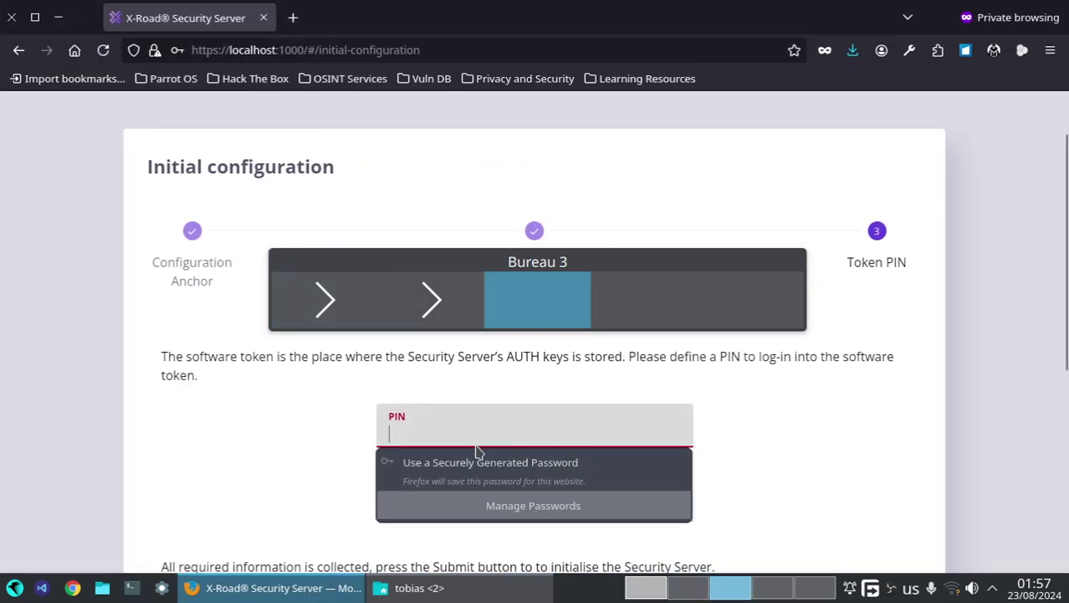
- Paste the copied token PIN into both PIN fields and submit to initialise the server
click(475, 432)
key(ctrl+v)
key(Tab)
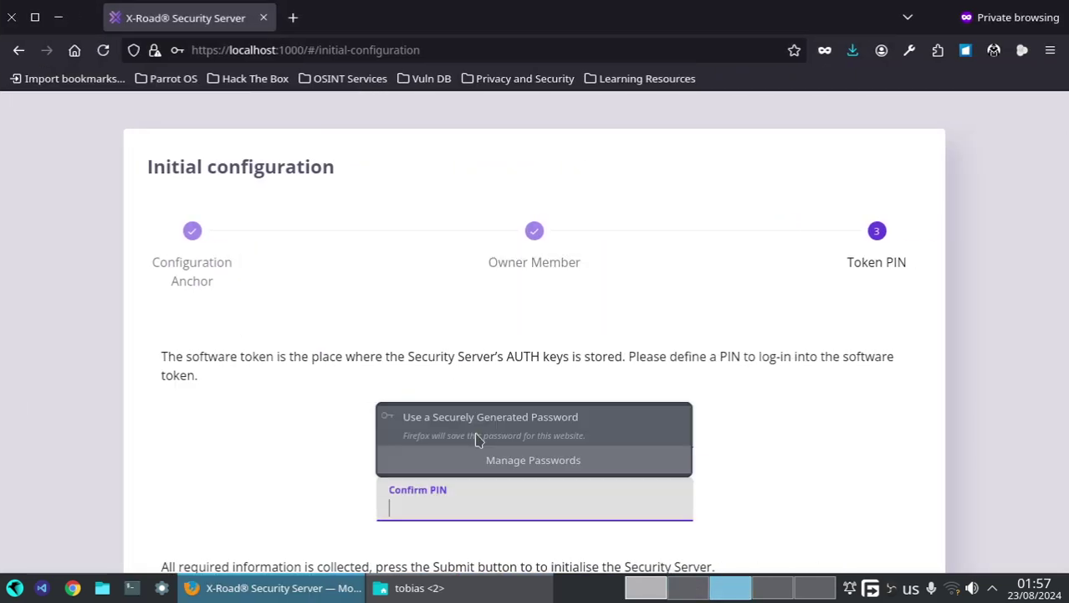
key(ctrl+v)
scroll(444, 436, down, 5)
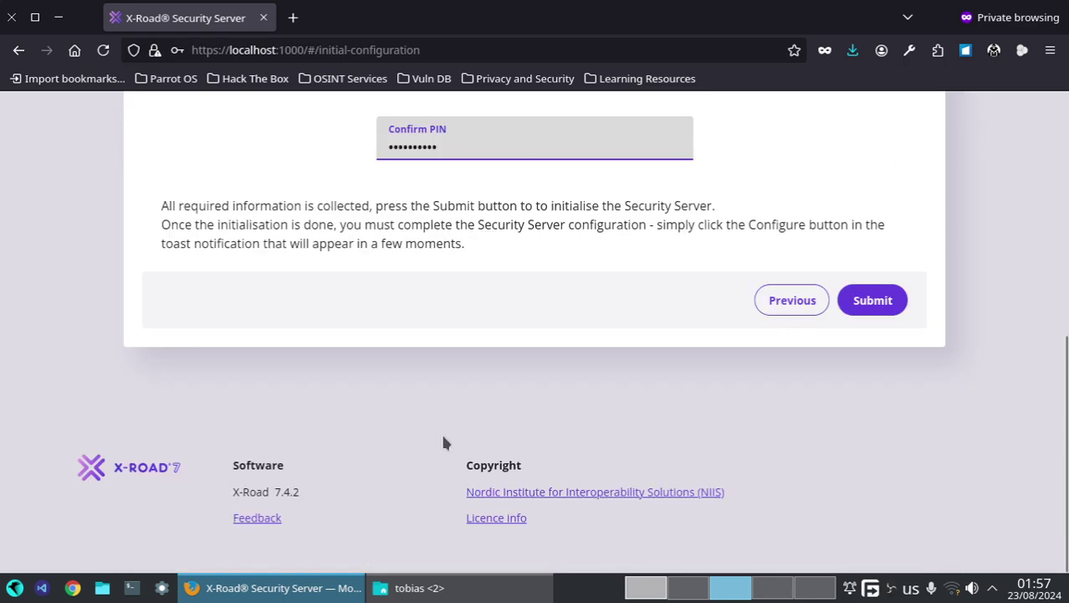
click(903, 310)
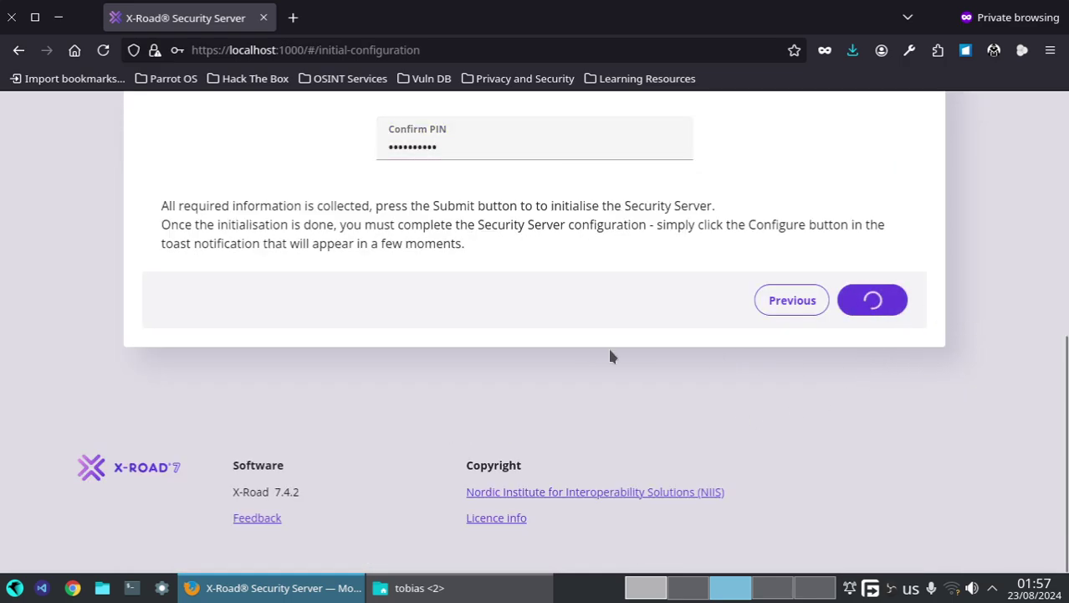
scroll(586, 390, up, 6)
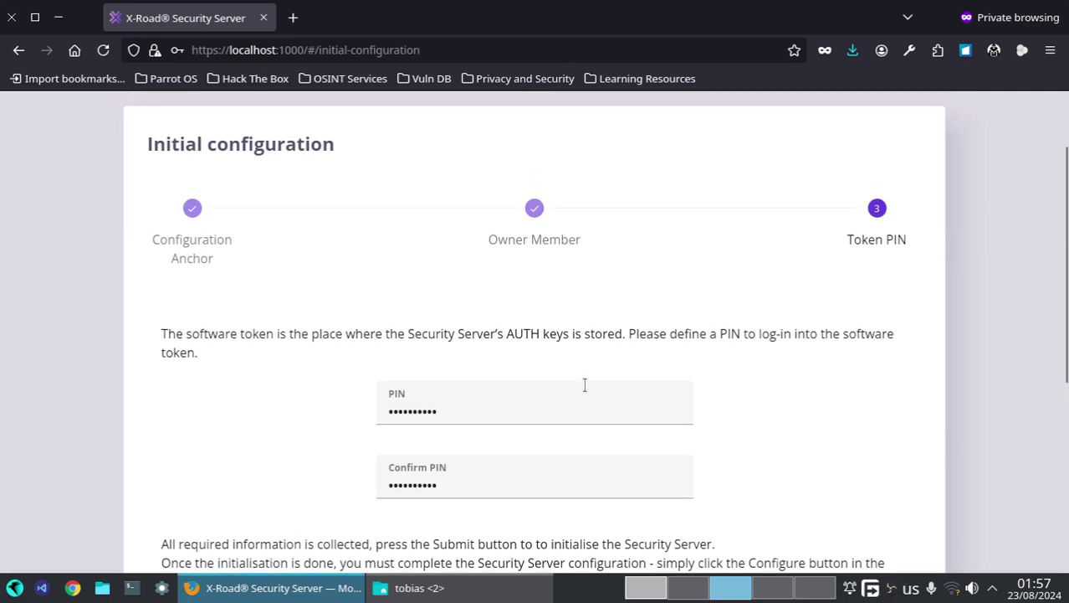
scroll(586, 391, down, 3)
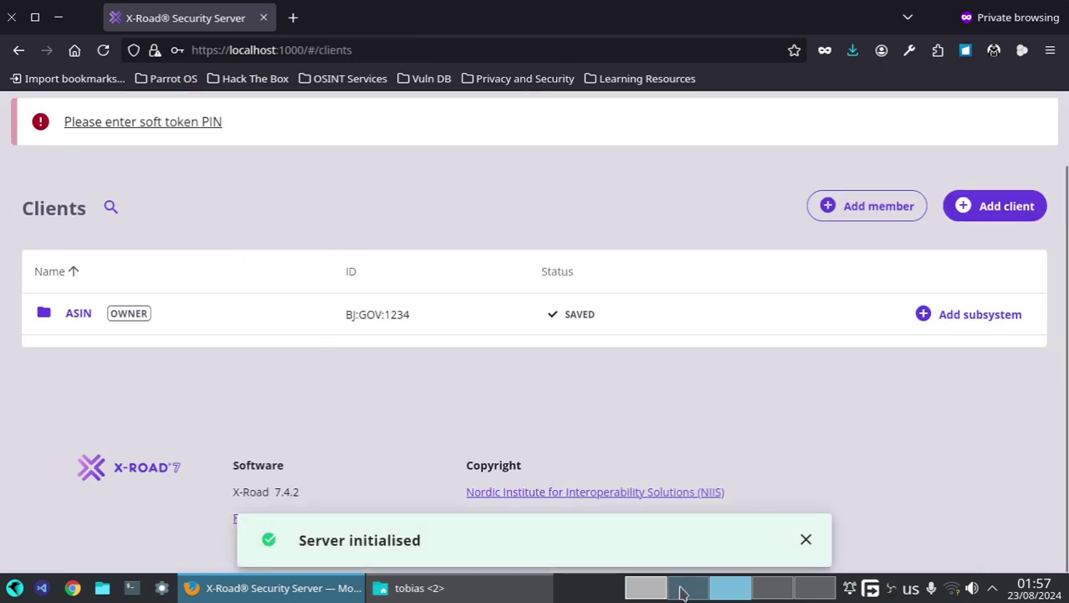
click(646, 588)
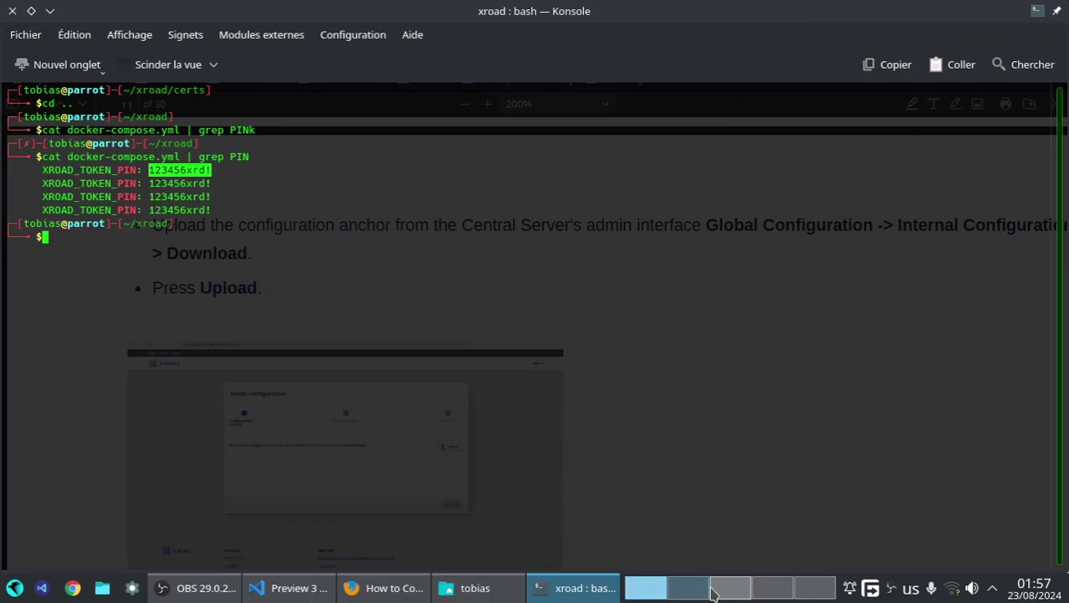
- Switch between desktops to bring up the Central Server page
click(688, 588)
click(303, 50)
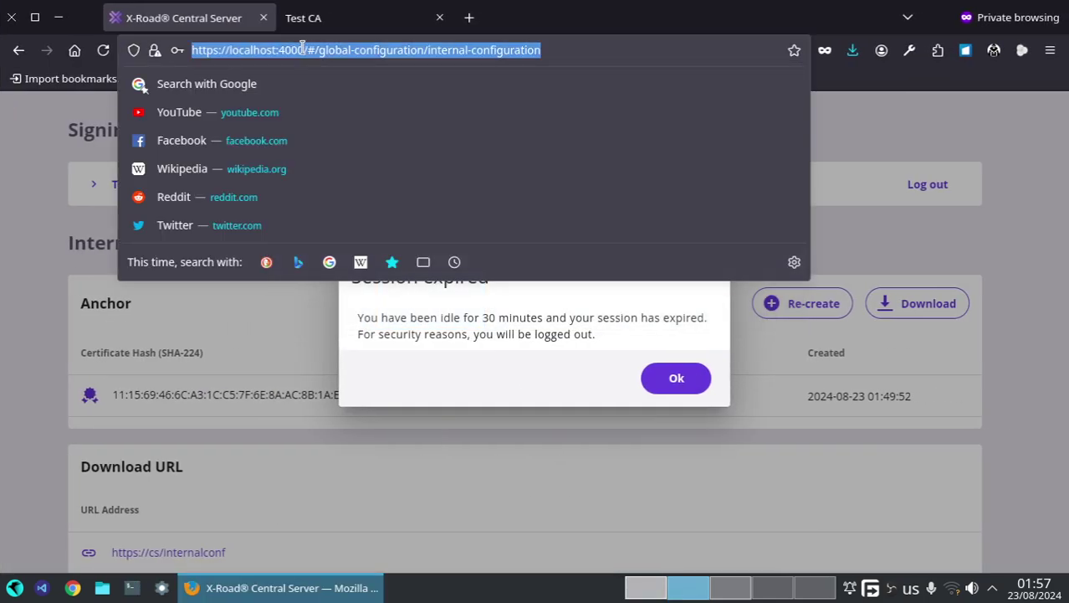
click(285, 50)
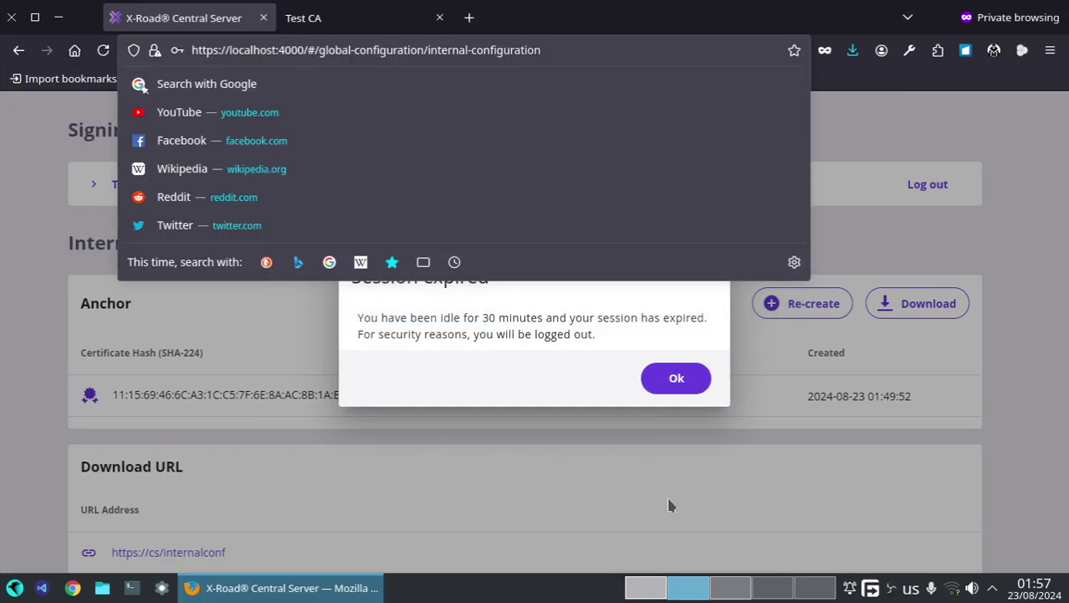
click(732, 588)
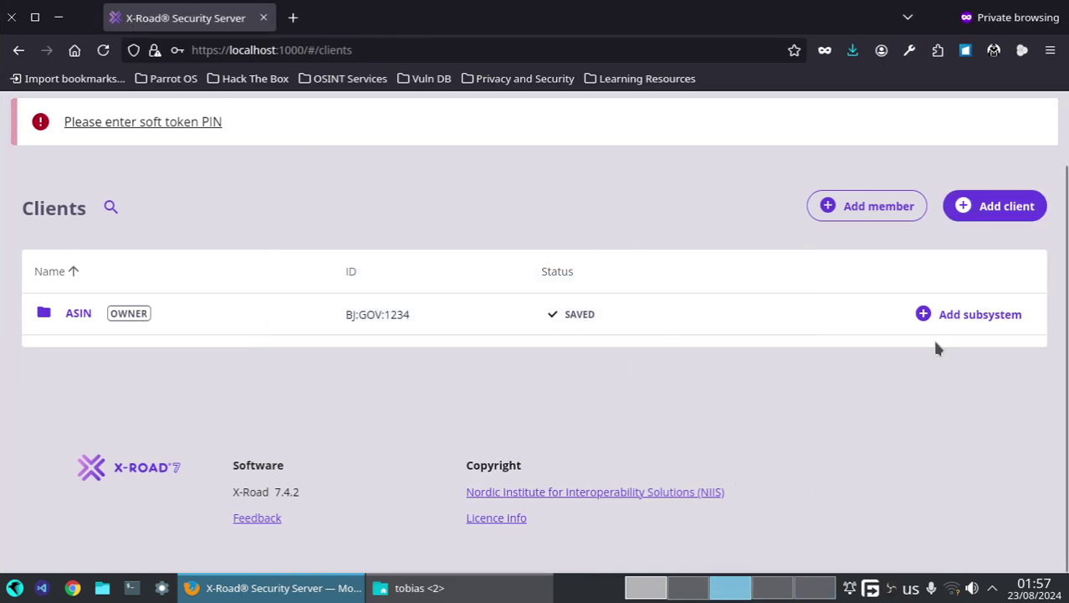
scroll(936, 346, up, 2)
click(663, 591)
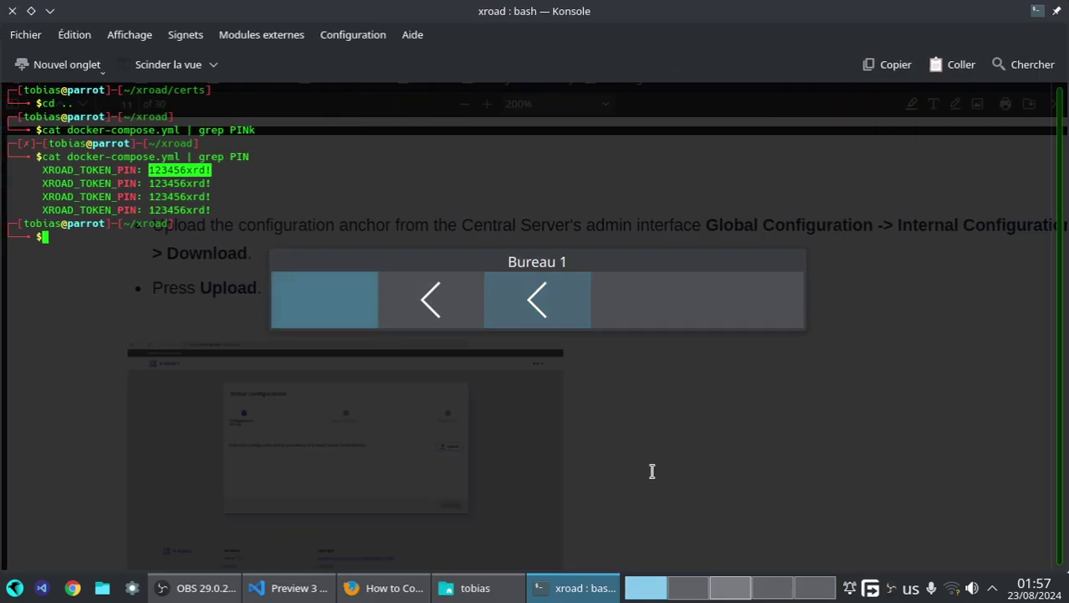
key(ctrl+F2)
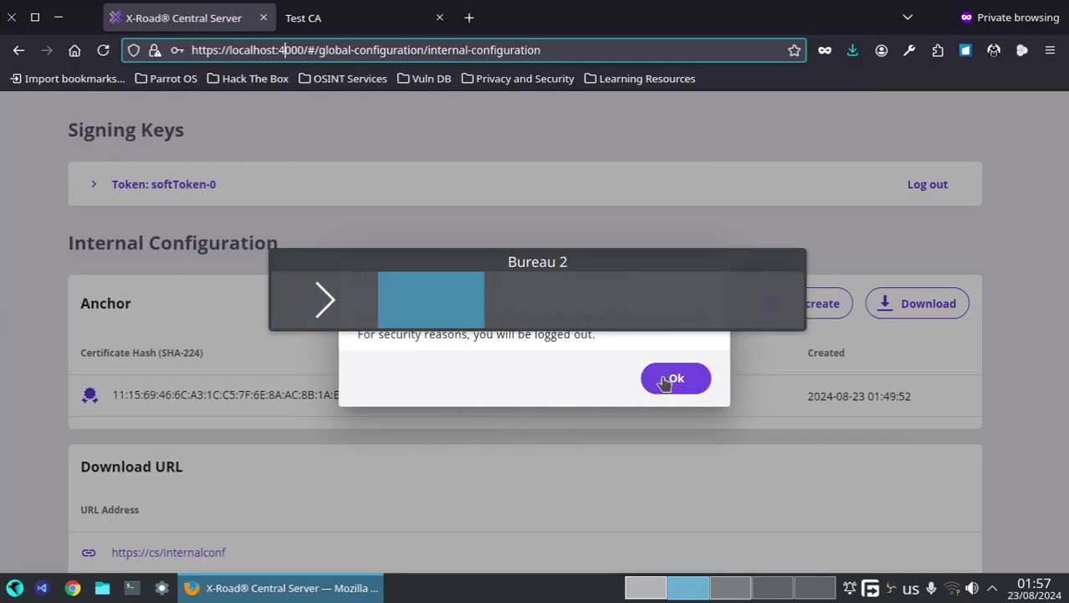
- Dismiss the logged-out notice and log back into the Central Server with the admin password
click(661, 377)
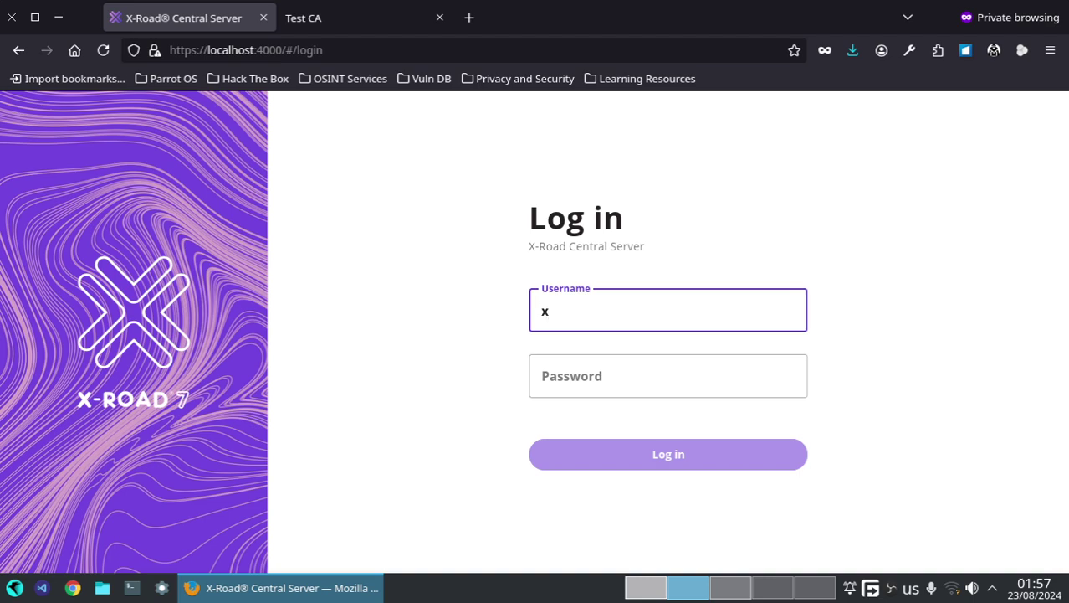
key(Tab)
text(se)
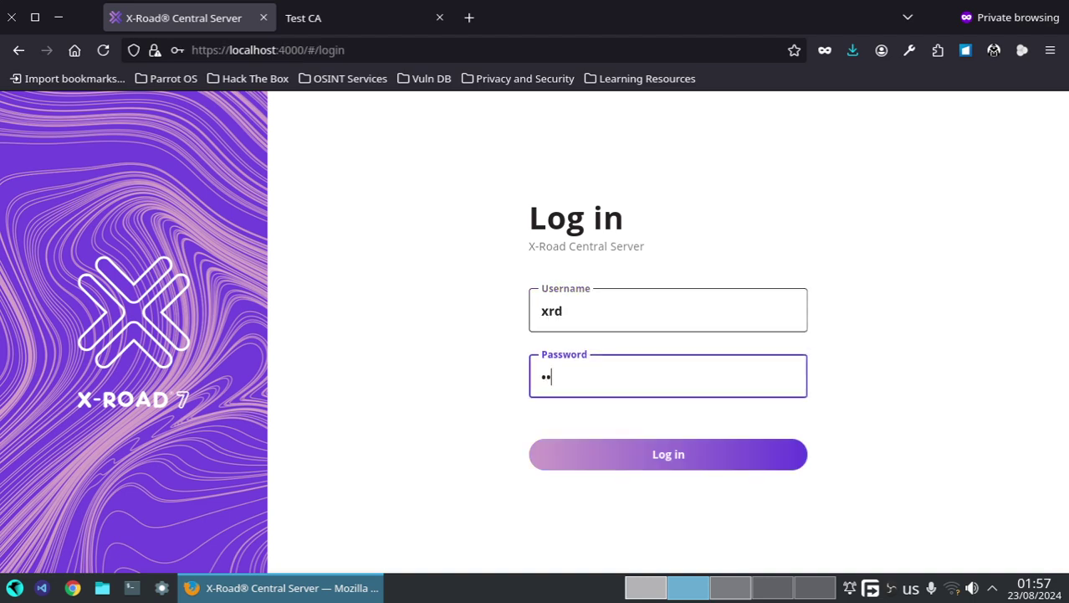
text(cret)
key(Return)
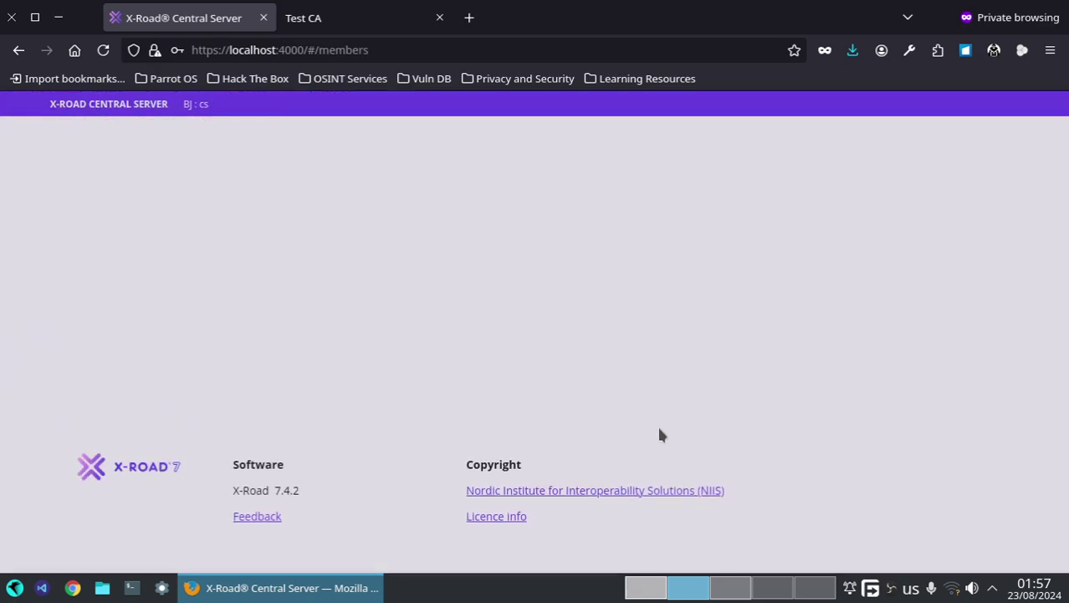
click(735, 590)
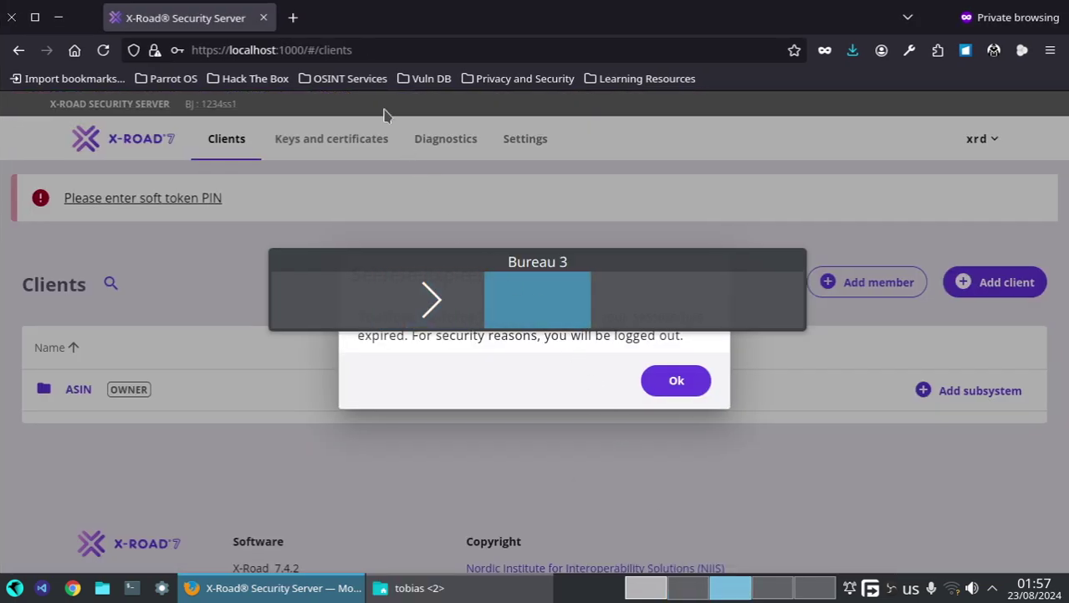
- Close the Firefox window with the expired session and launch Google Chrome with the Hello profile
click(373, 50)
key(ctrl+c)
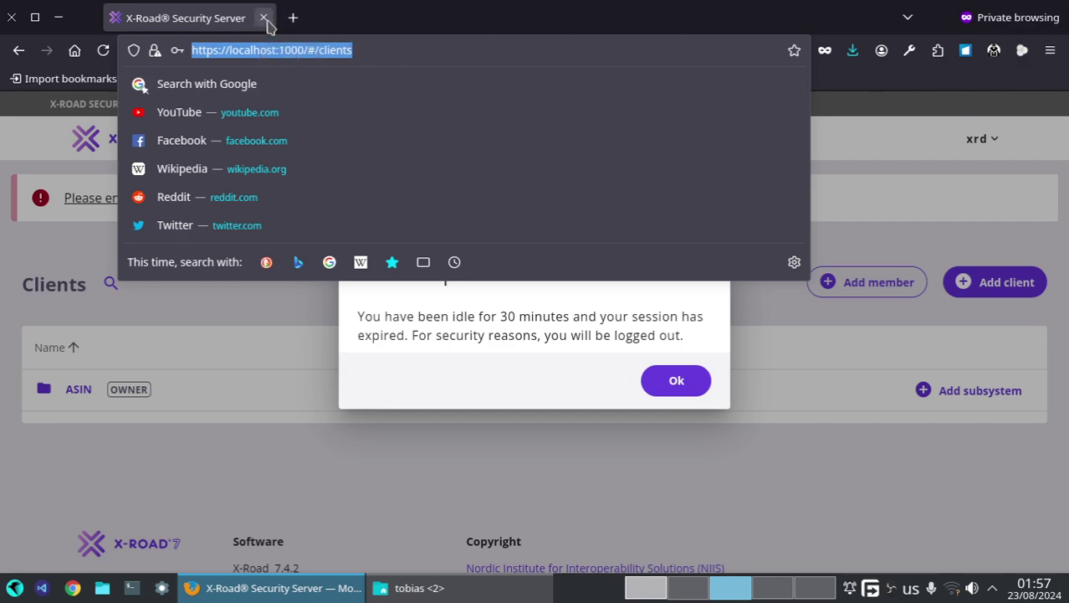
click(263, 18)
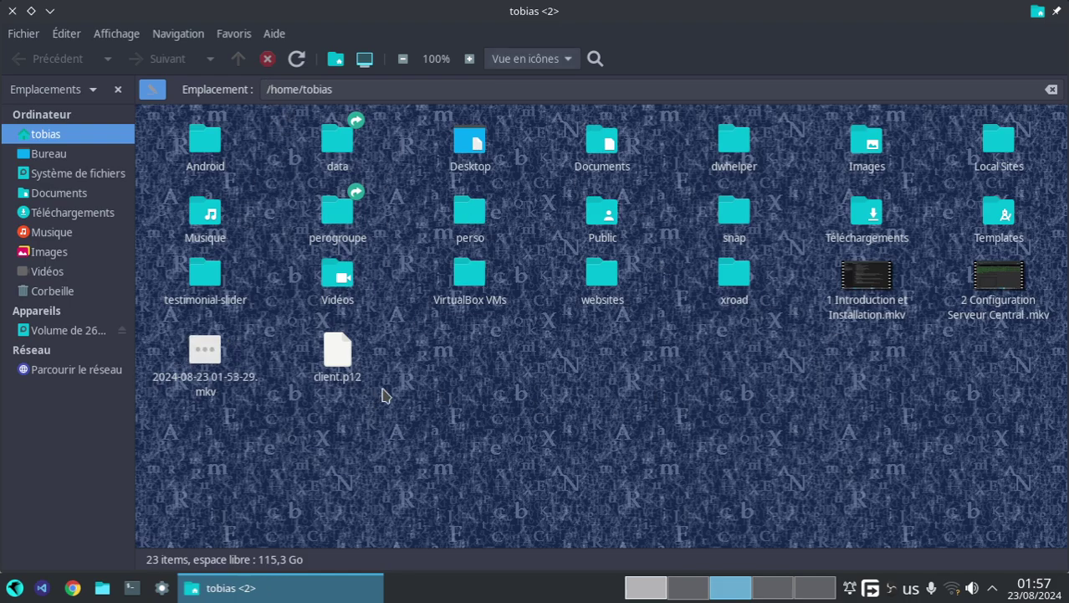
key(super)
text(ch)
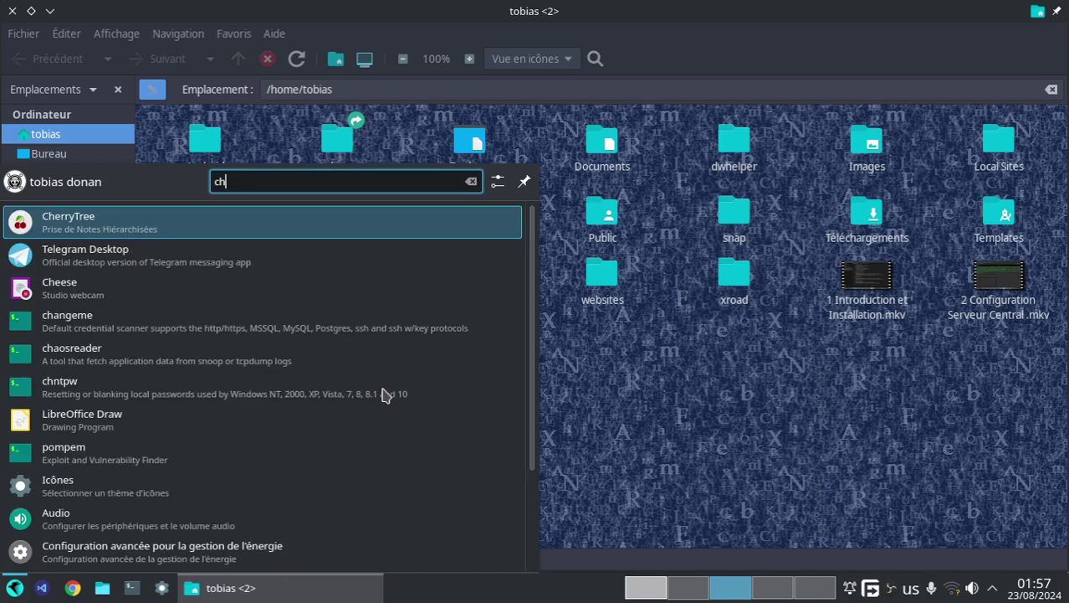
text(ro)
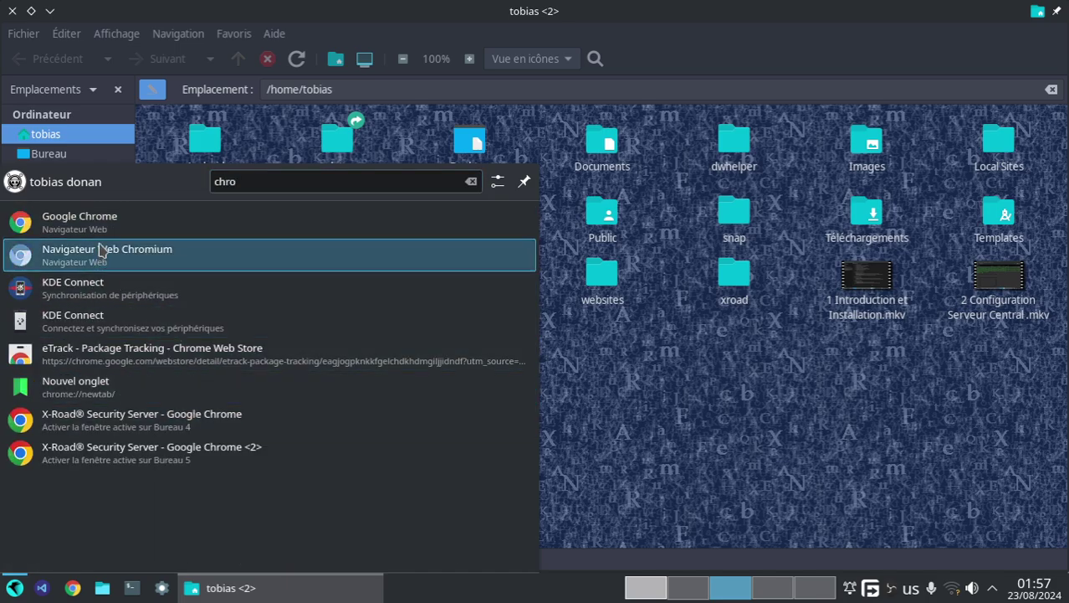
click(107, 249)
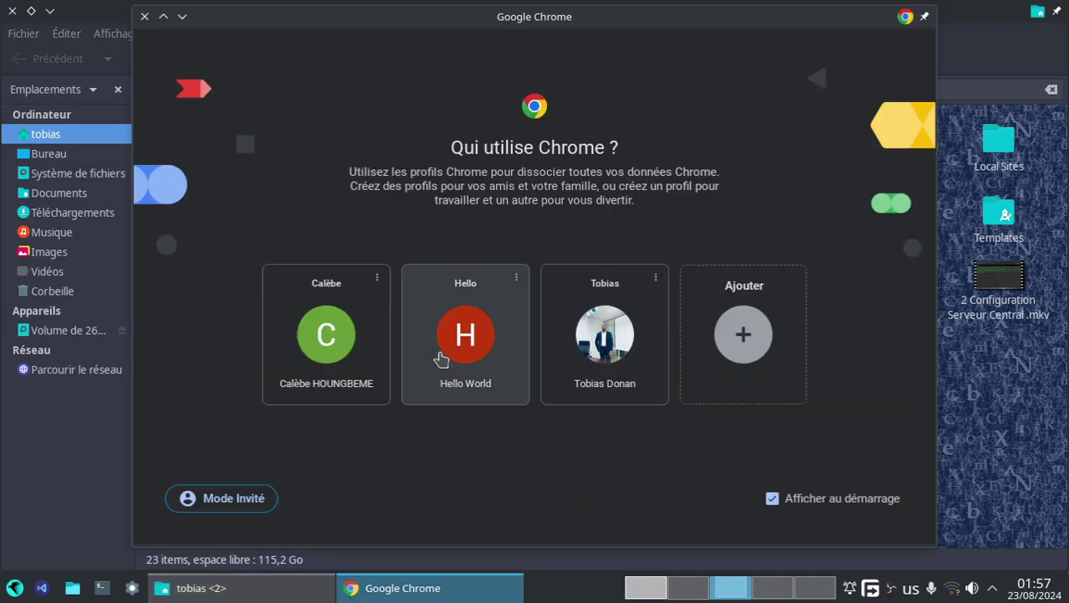
click(423, 350)
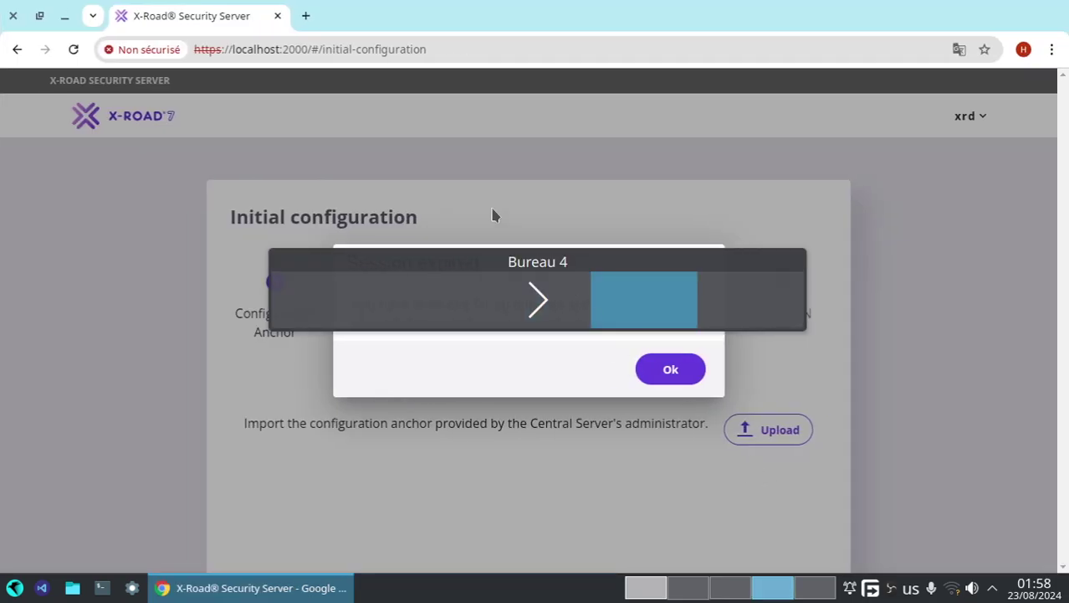
- Relaunch Chrome under a different profile and paste the Security Server clients address
click(676, 586)
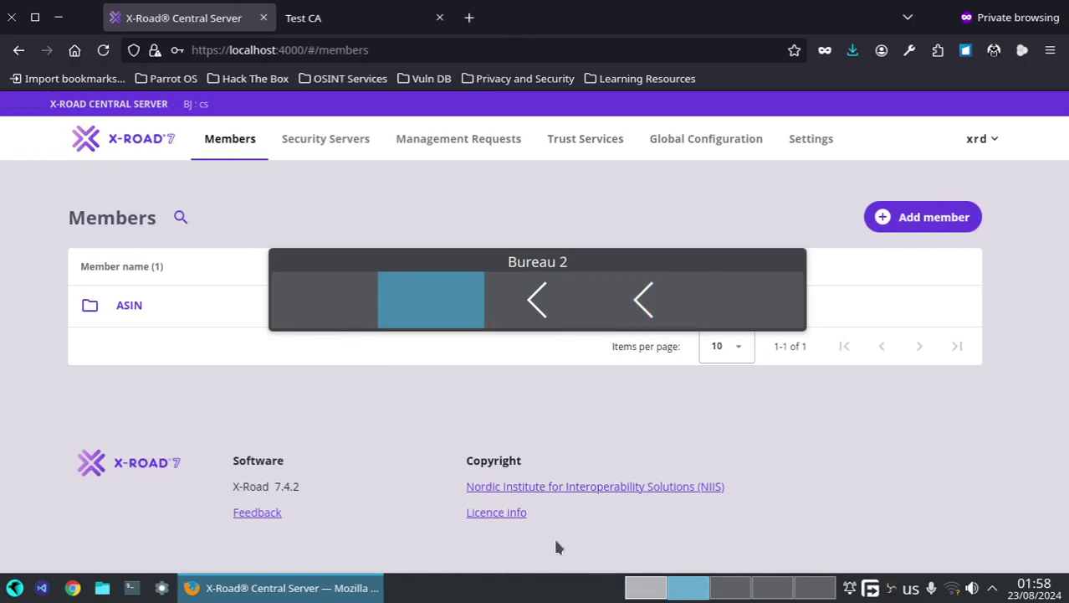
click(728, 588)
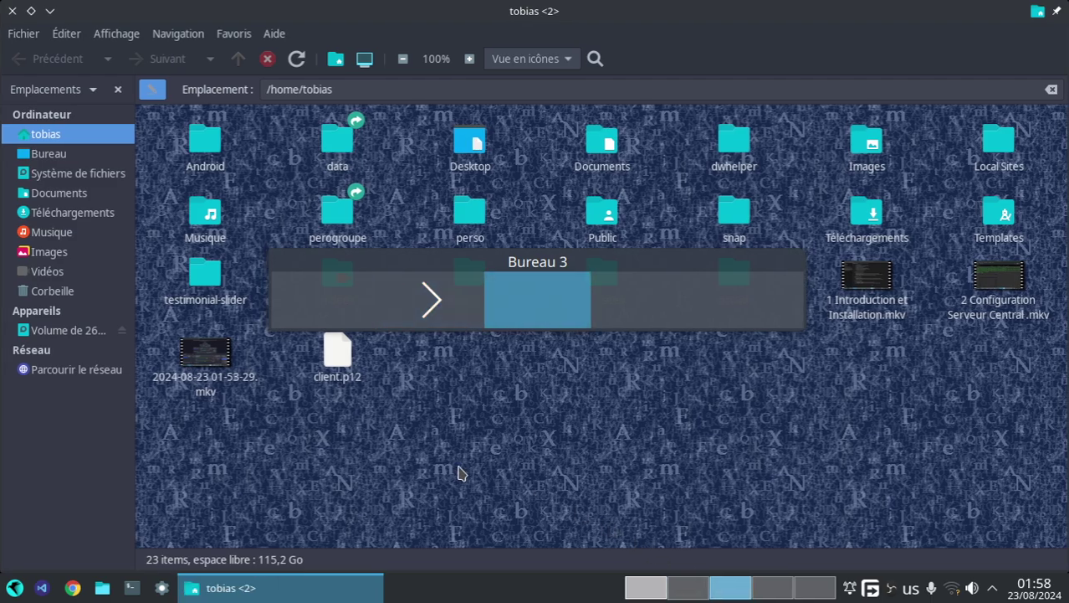
key(super)
text(chr)
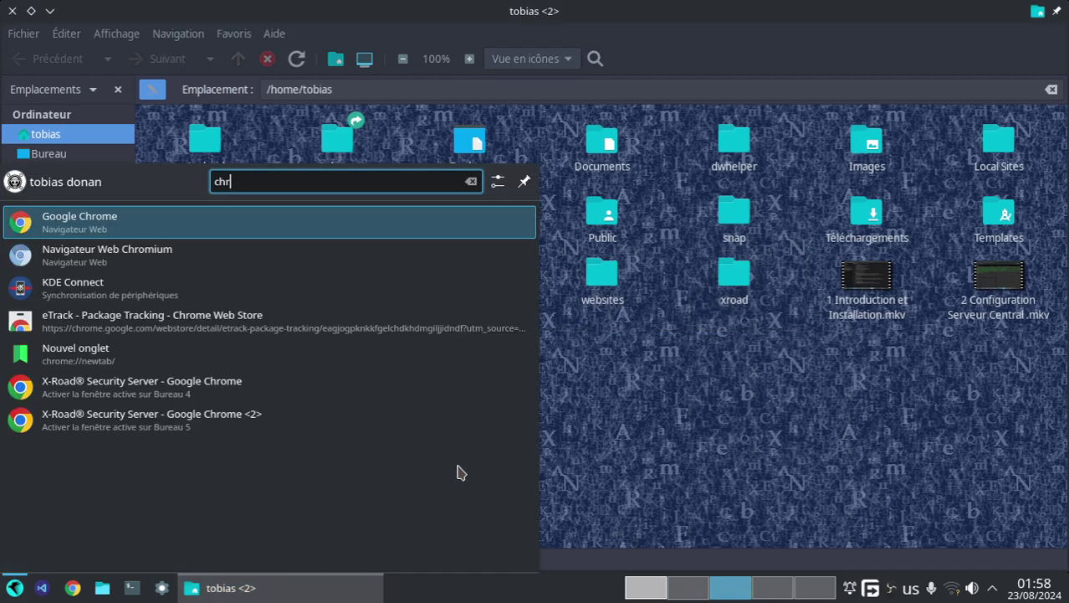
click(162, 222)
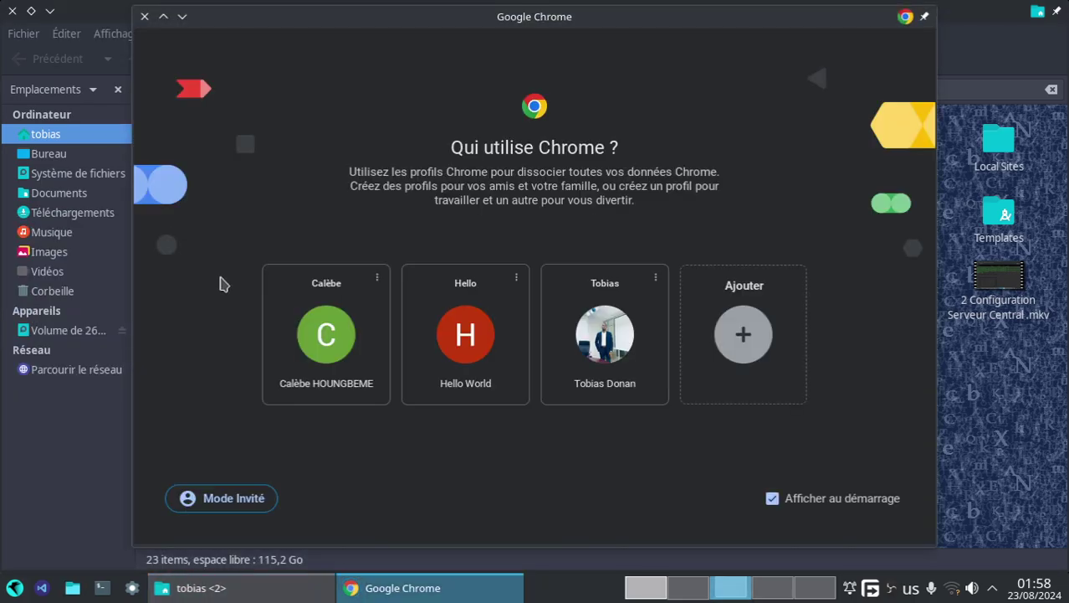
click(339, 339)
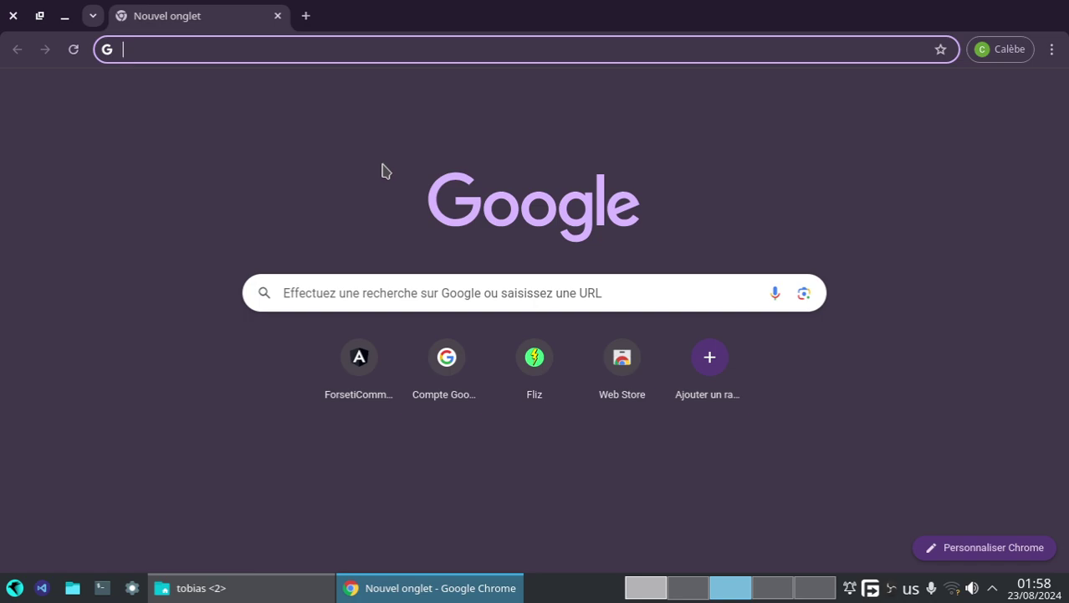
key(ctrl+v)
key(Return)
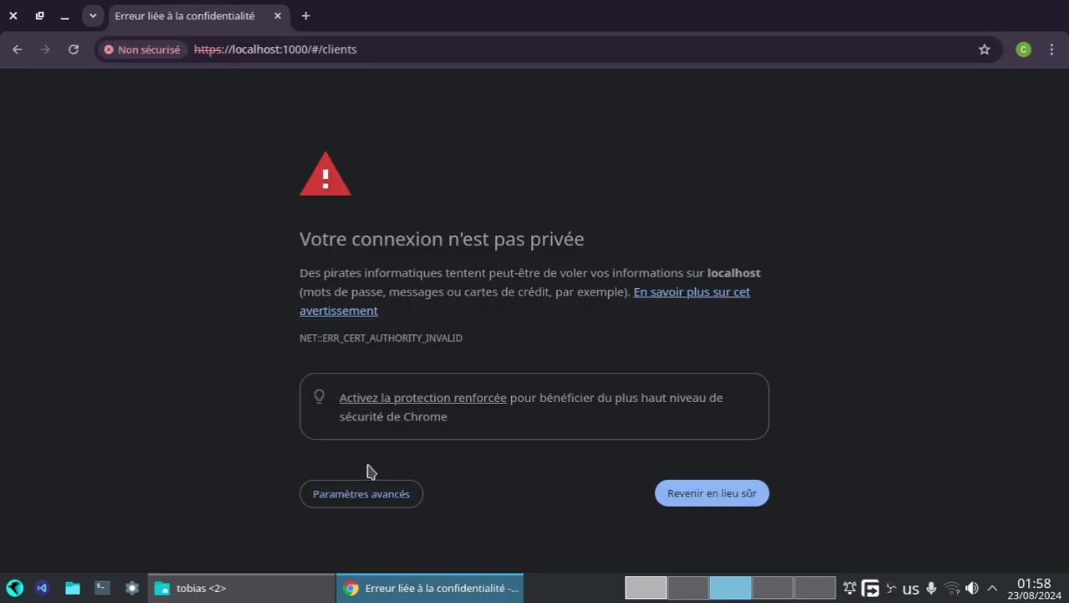
click(378, 501)
scroll(418, 510, down, 2)
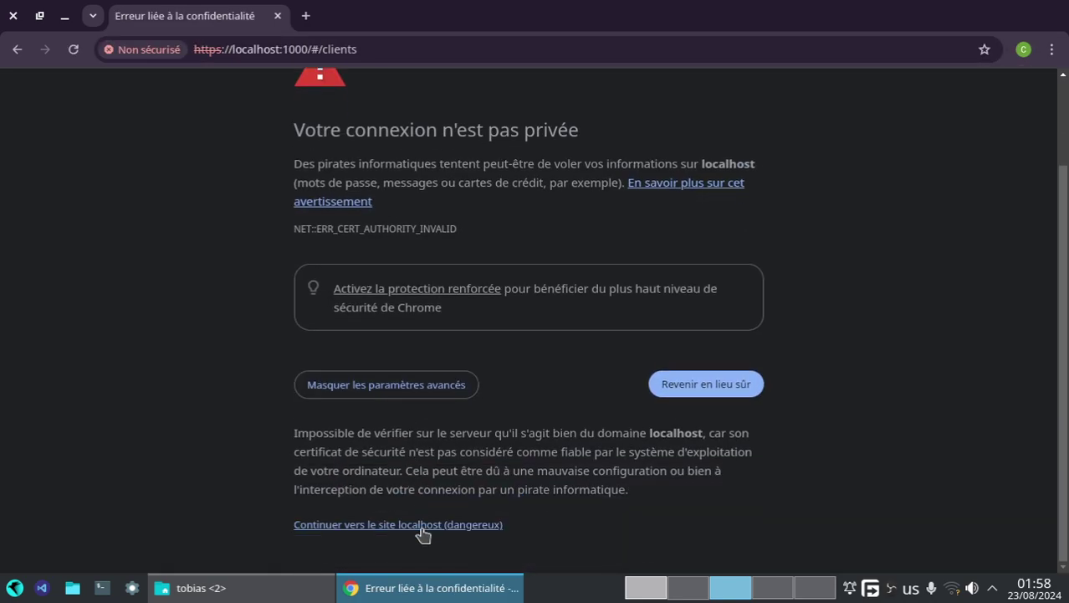
click(421, 527)
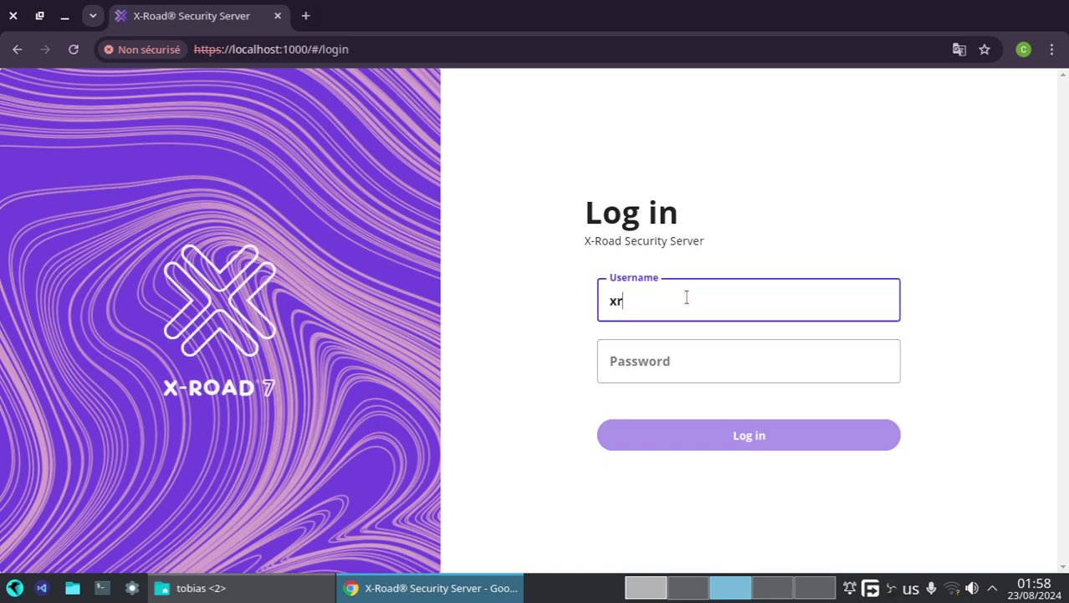
key(Tab)
text(se)
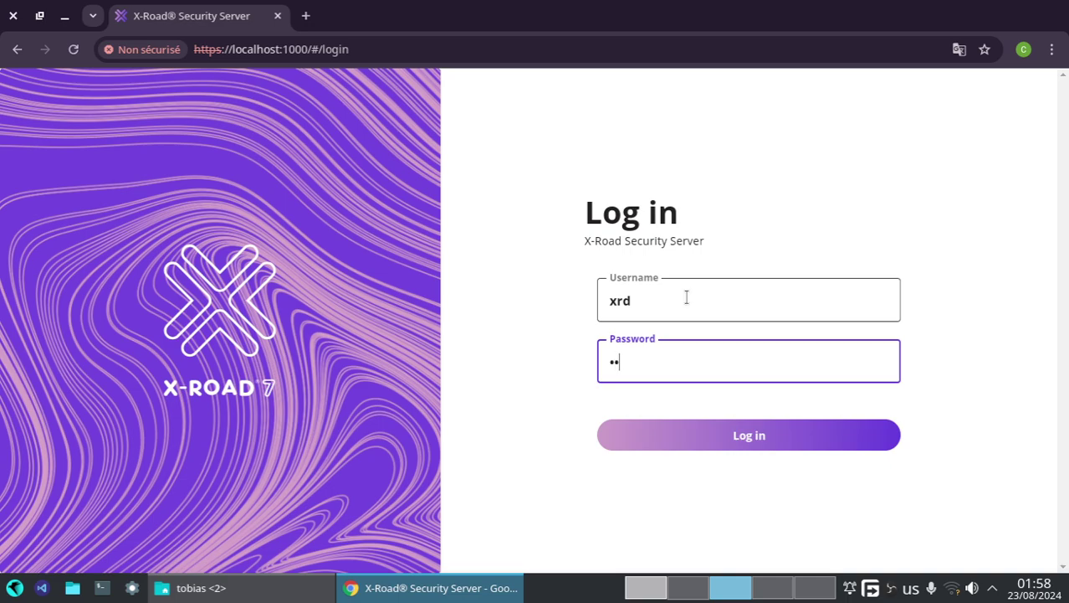
key(Return)
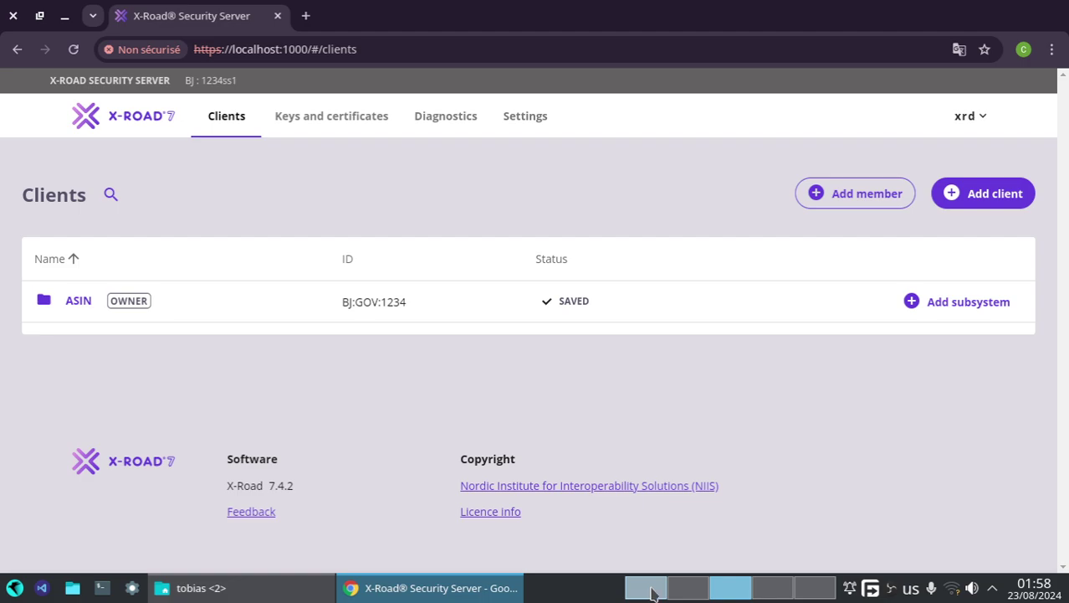
scroll(652, 586, up, 1)
- Scroll the HTCCS guide from section 3.2 to page 13's SOFTTOKEN-0 log-in step, then return to the Security Server
scroll(652, 591, up, 1)
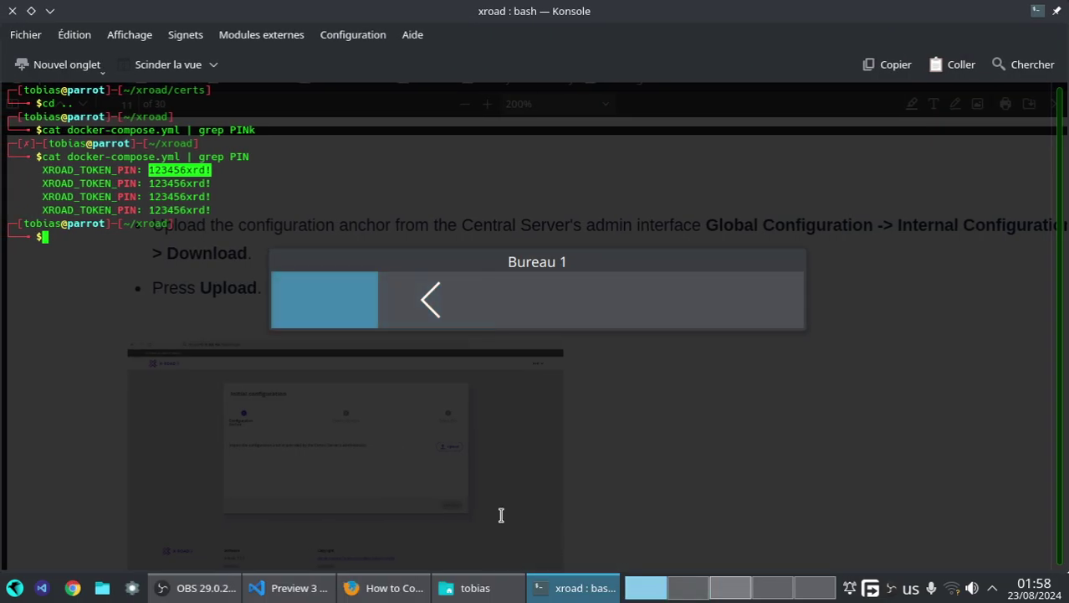
click(408, 591)
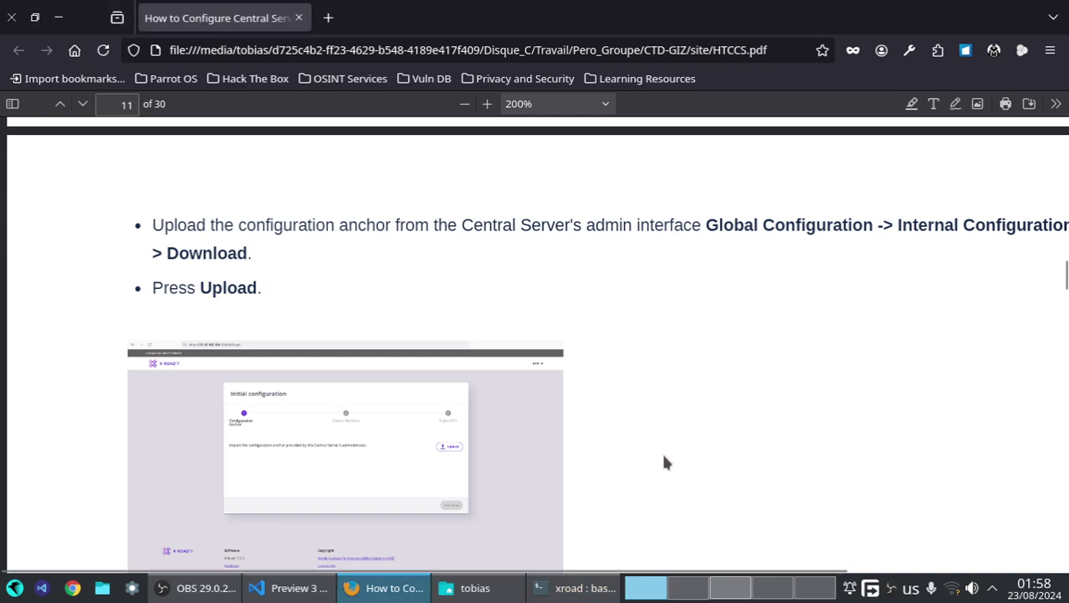
scroll(639, 441, down, 5)
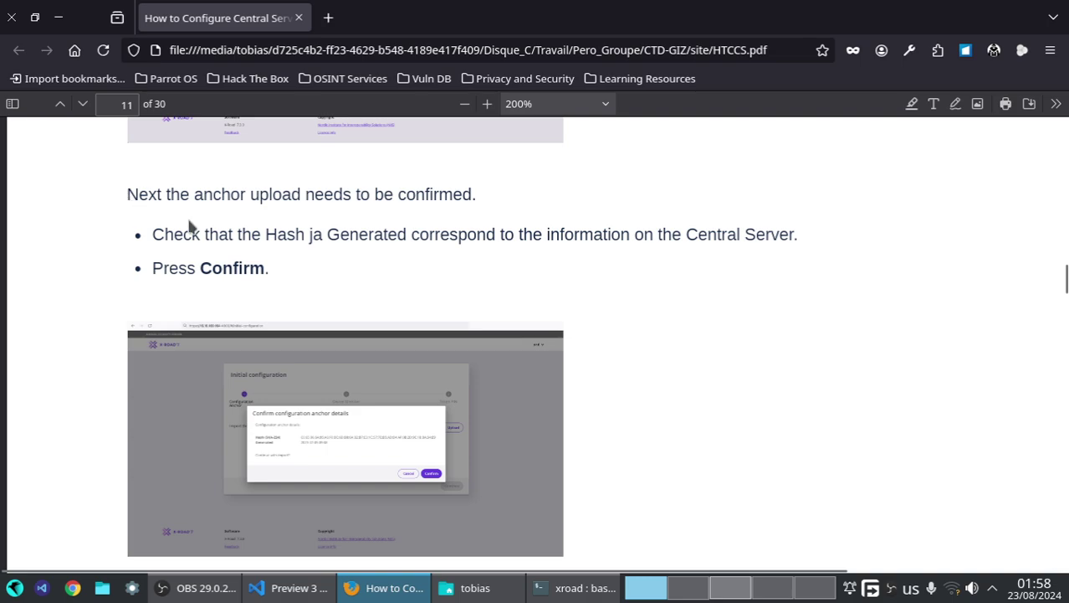
scroll(289, 237, up, 2)
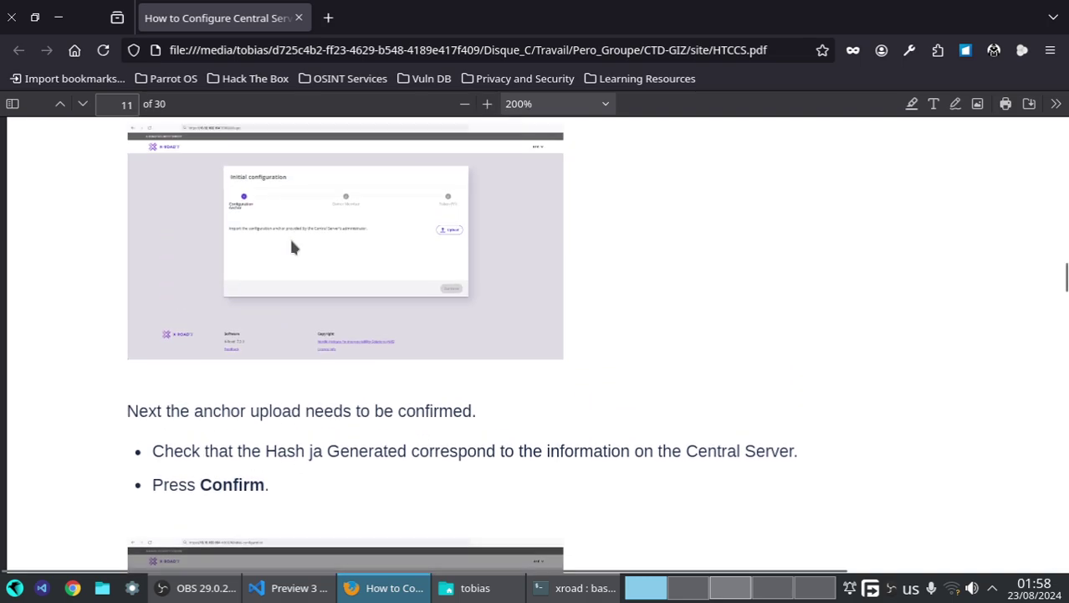
scroll(289, 237, down, 6)
scroll(290, 248, down, 10)
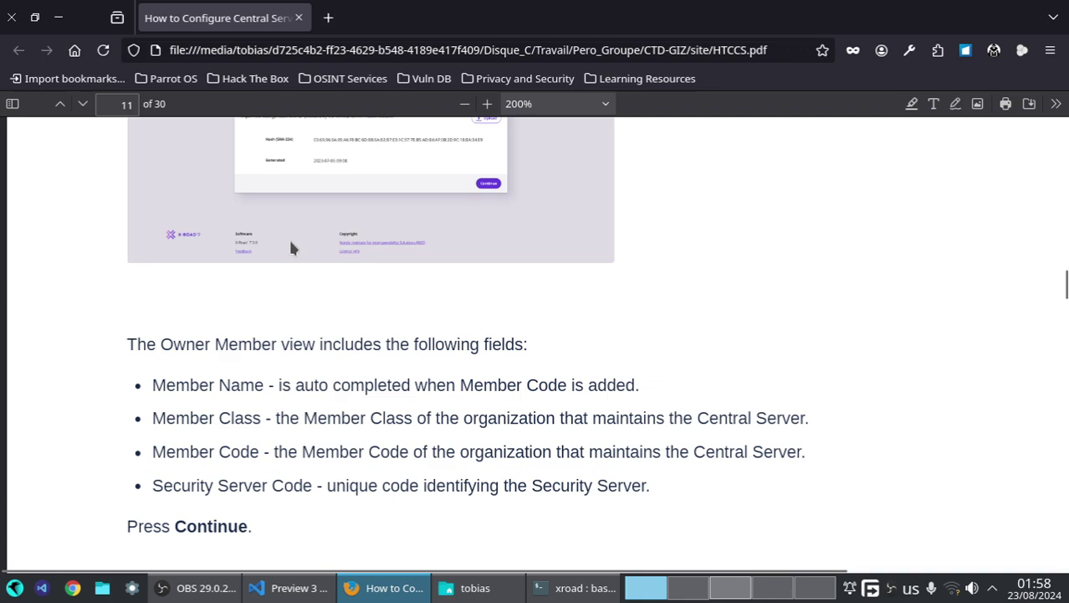
scroll(291, 248, down, 12)
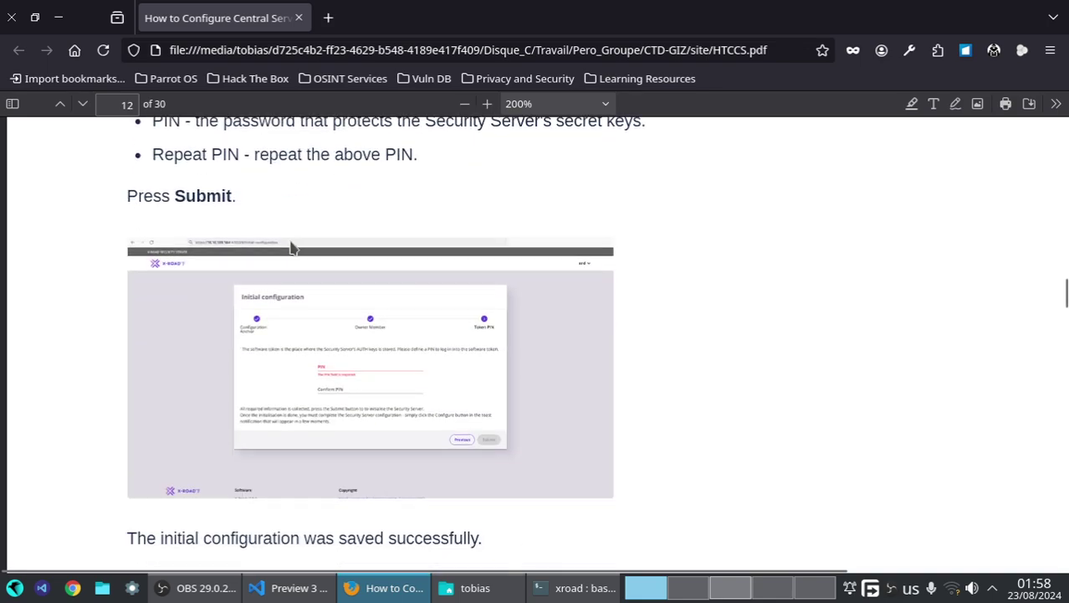
scroll(291, 248, down, 5)
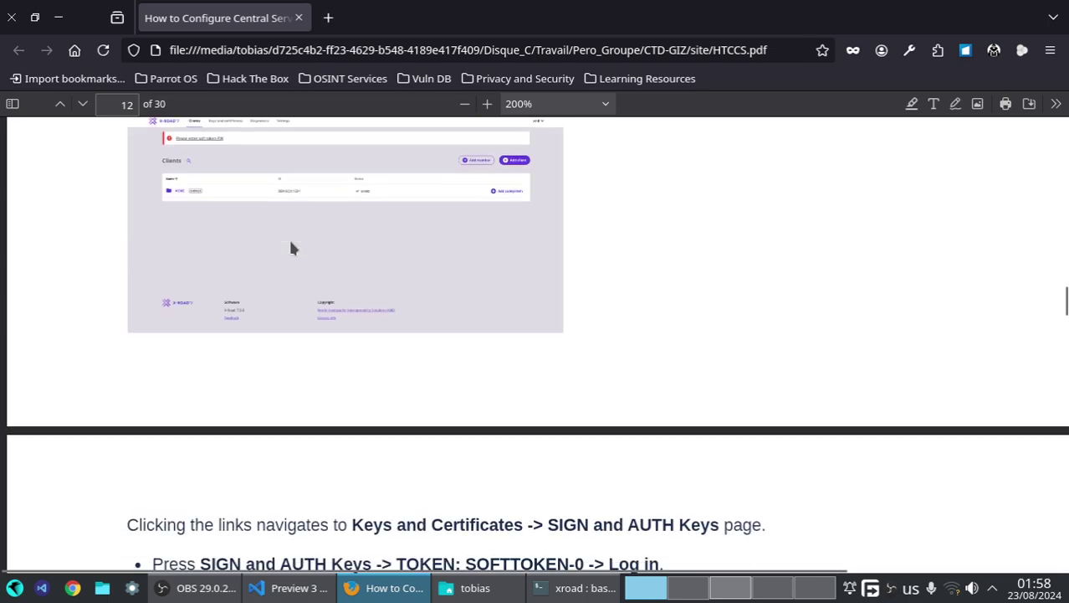
scroll(292, 248, down, 5)
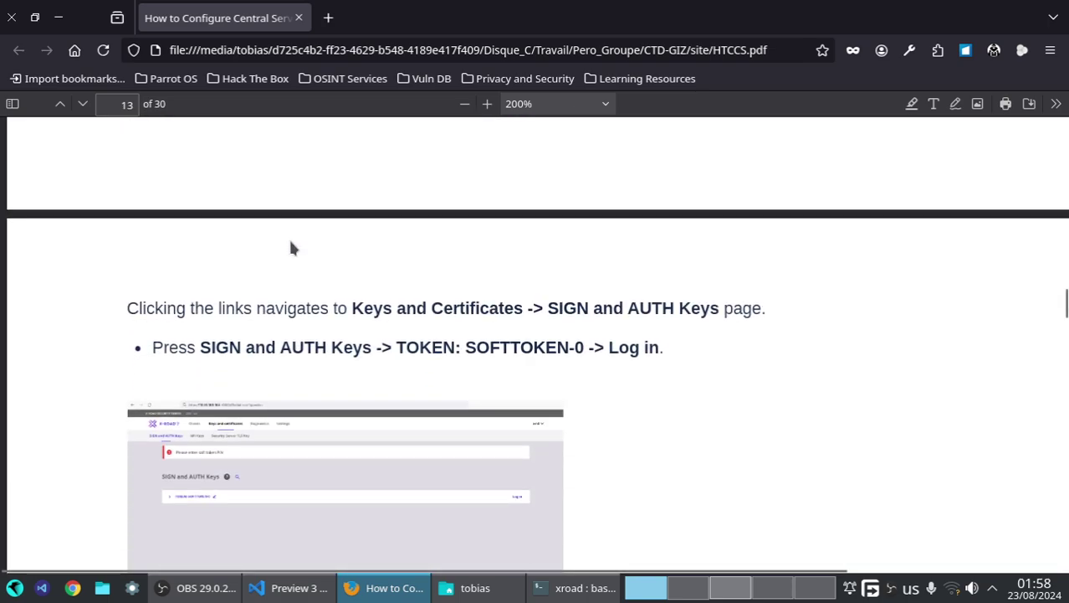
scroll(290, 247, up, 12)
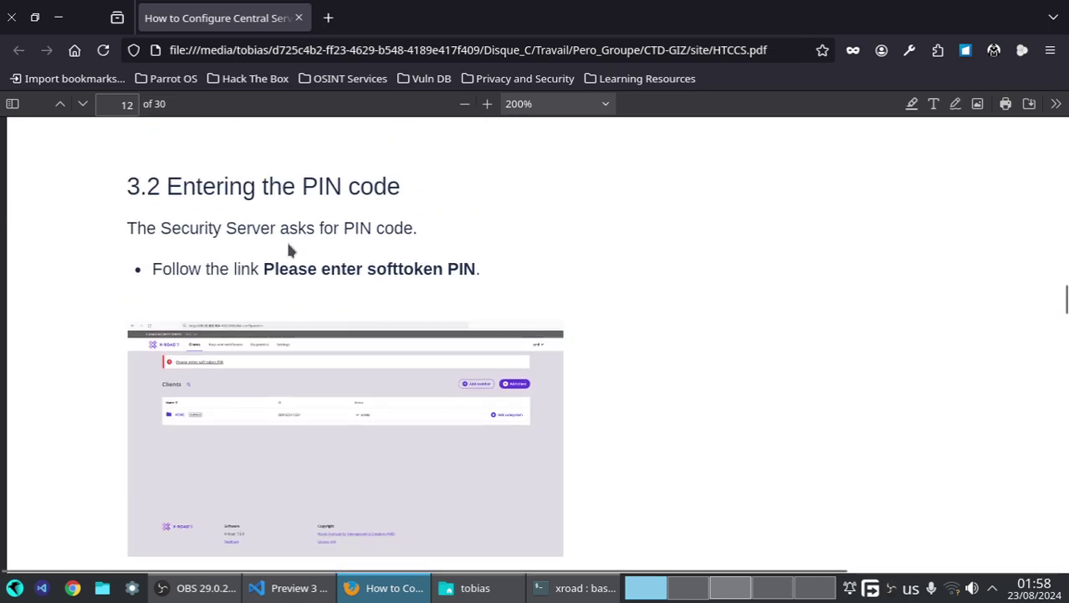
scroll(289, 249, up, 5)
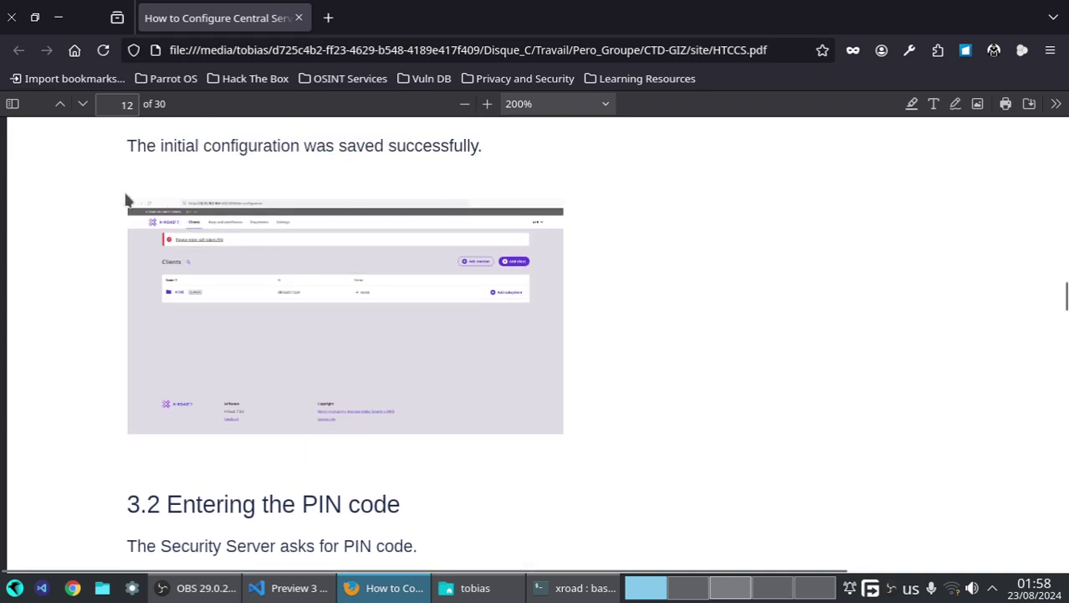
scroll(237, 314, down, 5)
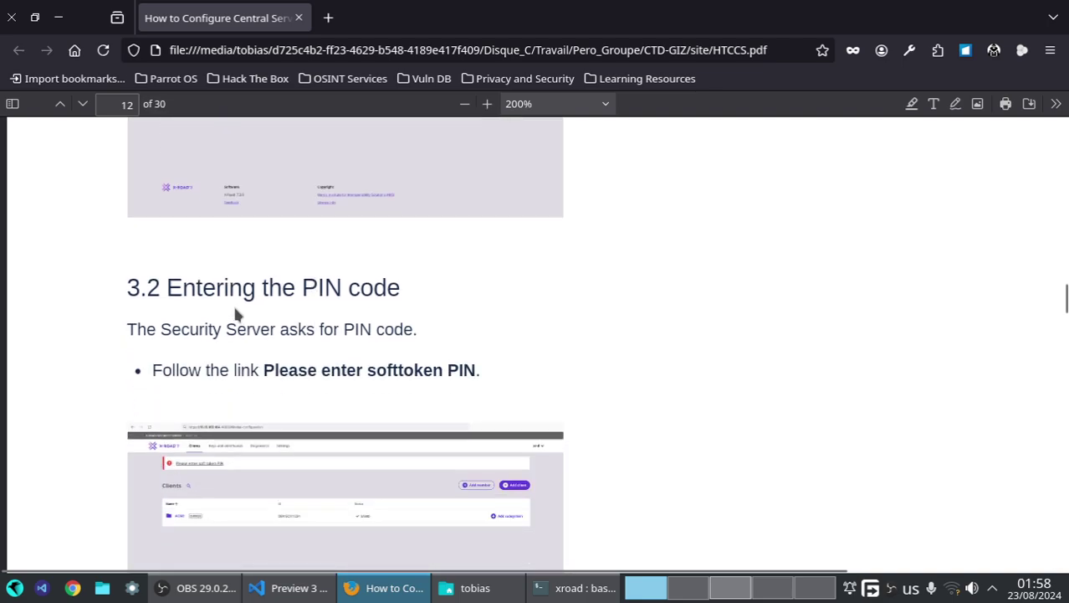
scroll(125, 276, down, 3)
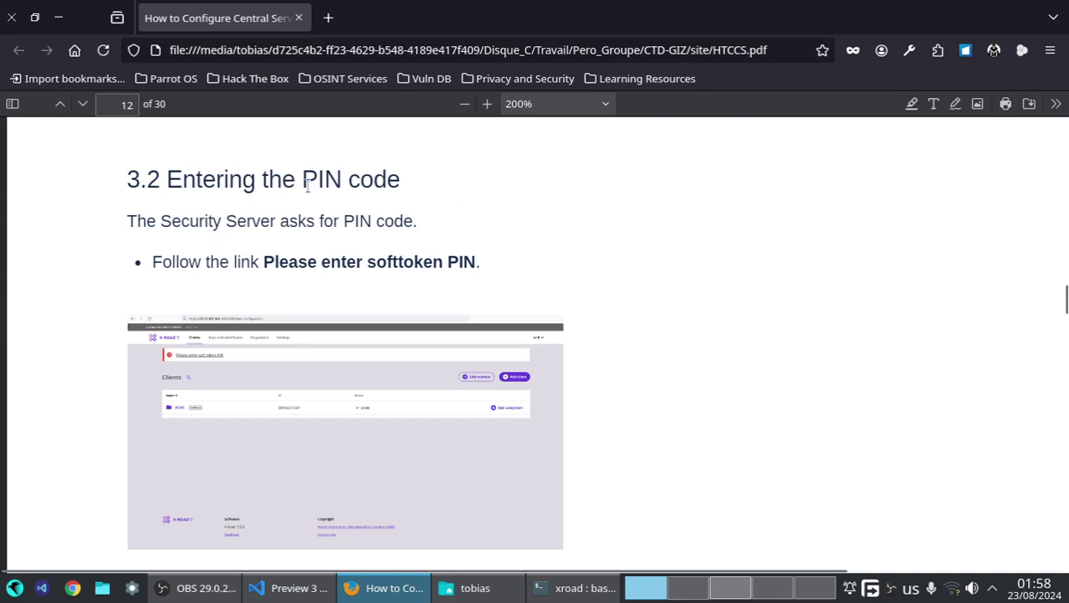
scroll(147, 213, down, 3)
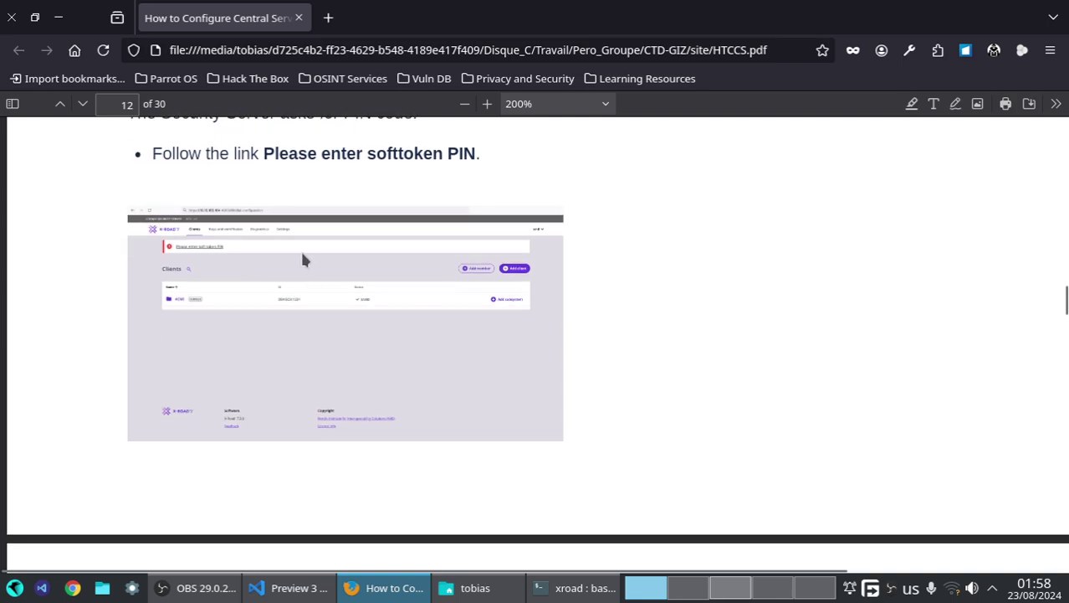
scroll(303, 259, up, 3)
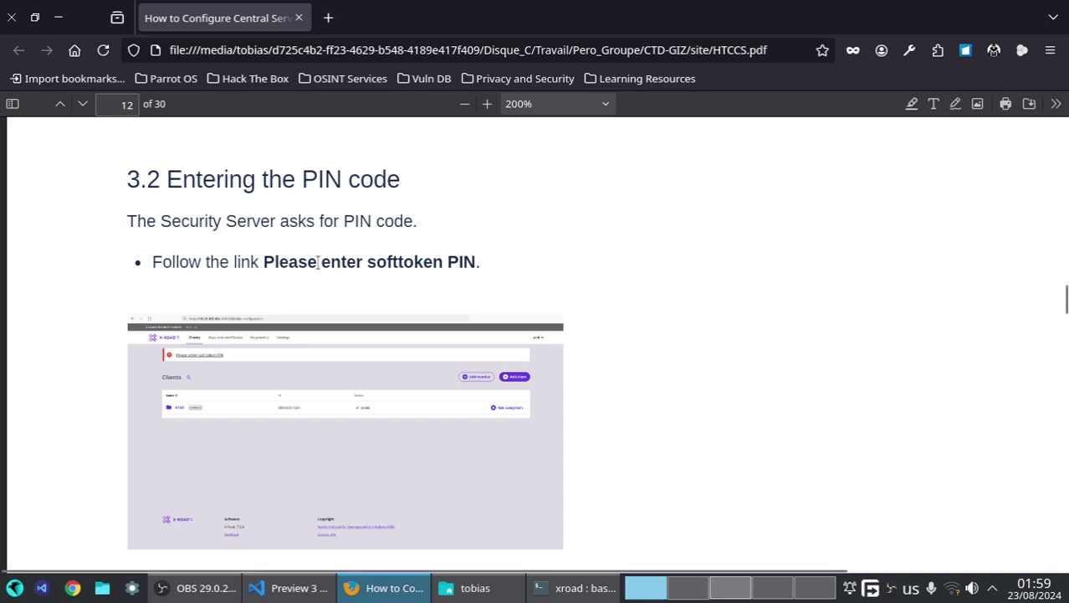
scroll(461, 285, down, 10)
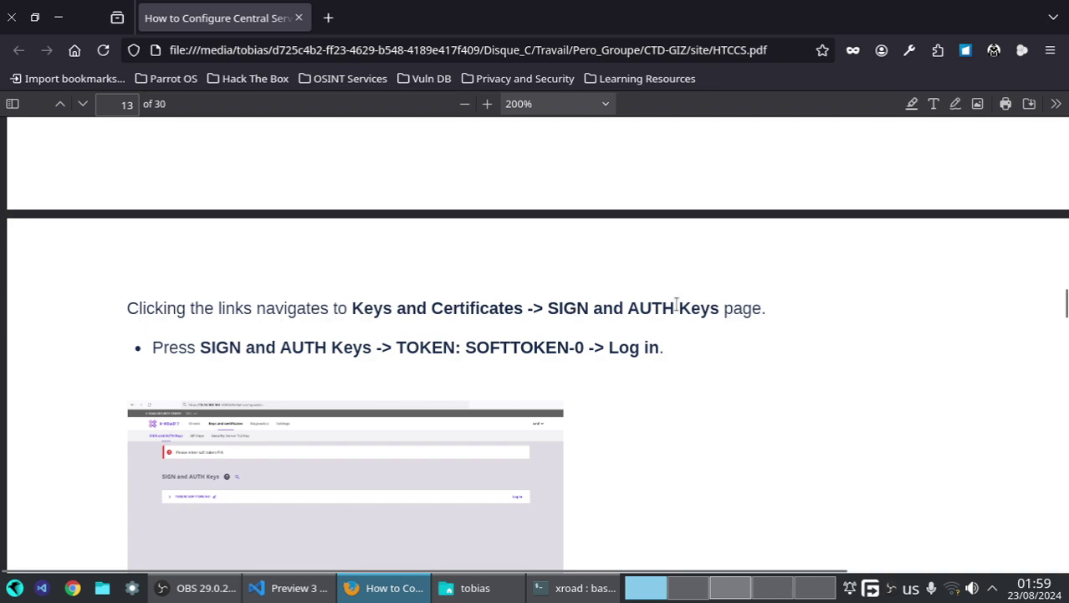
key(super+ctrl+Right)
key(super+ctrl+Right)
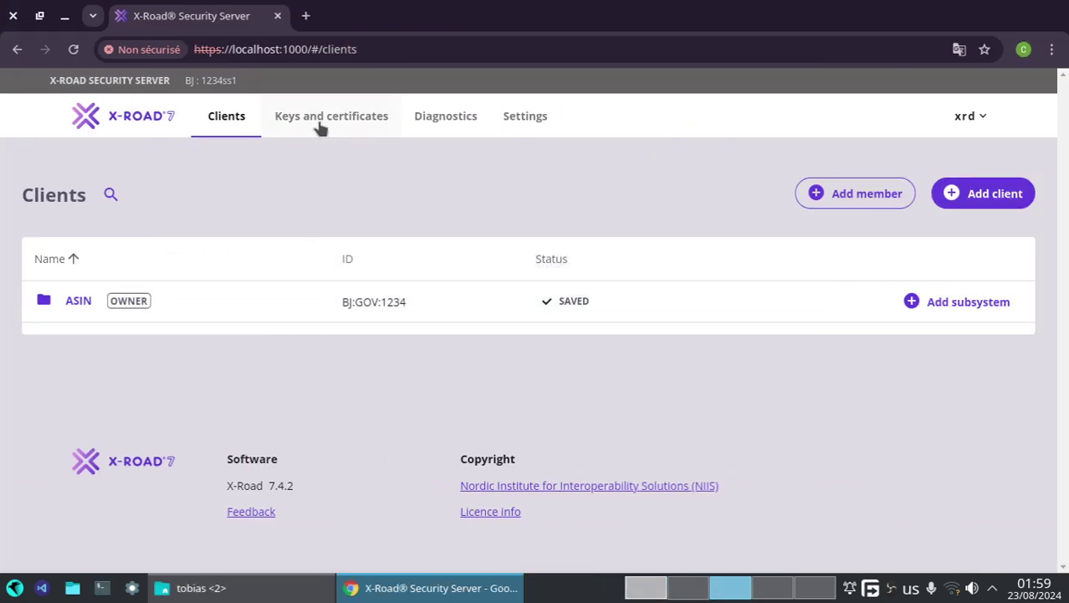
- In Keys and certificates, expand SOFTTOKEN-0 and start Add key, ready at the Key Label field
click(319, 124)
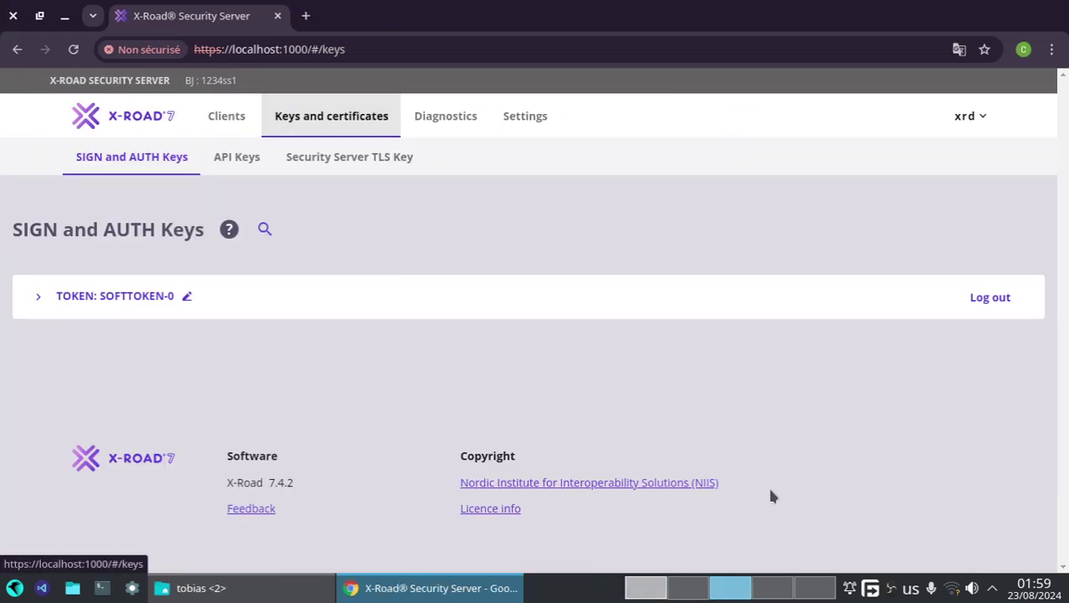
click(38, 296)
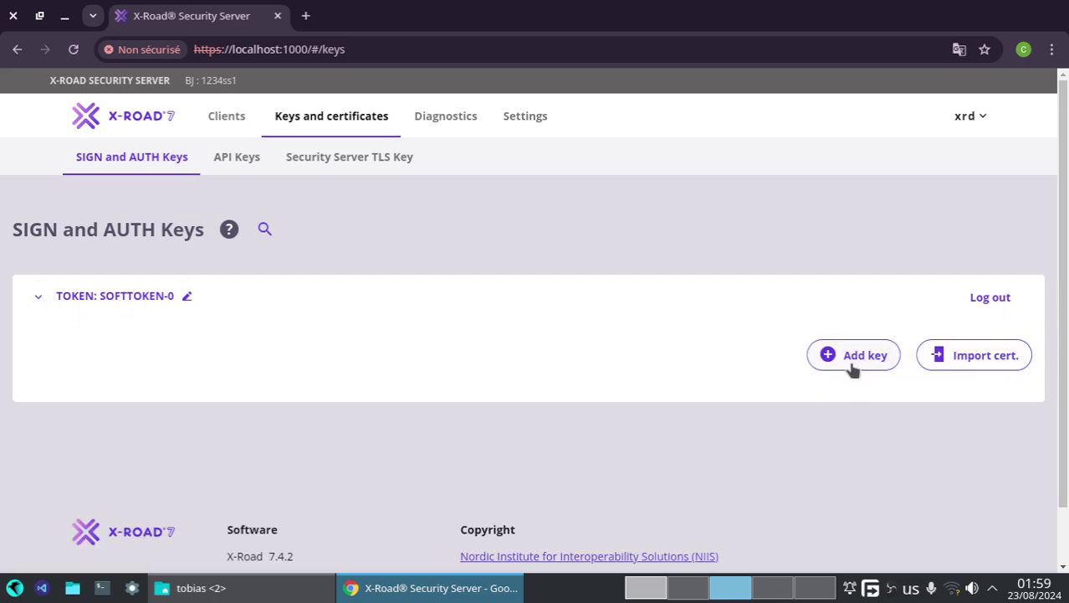
click(846, 357)
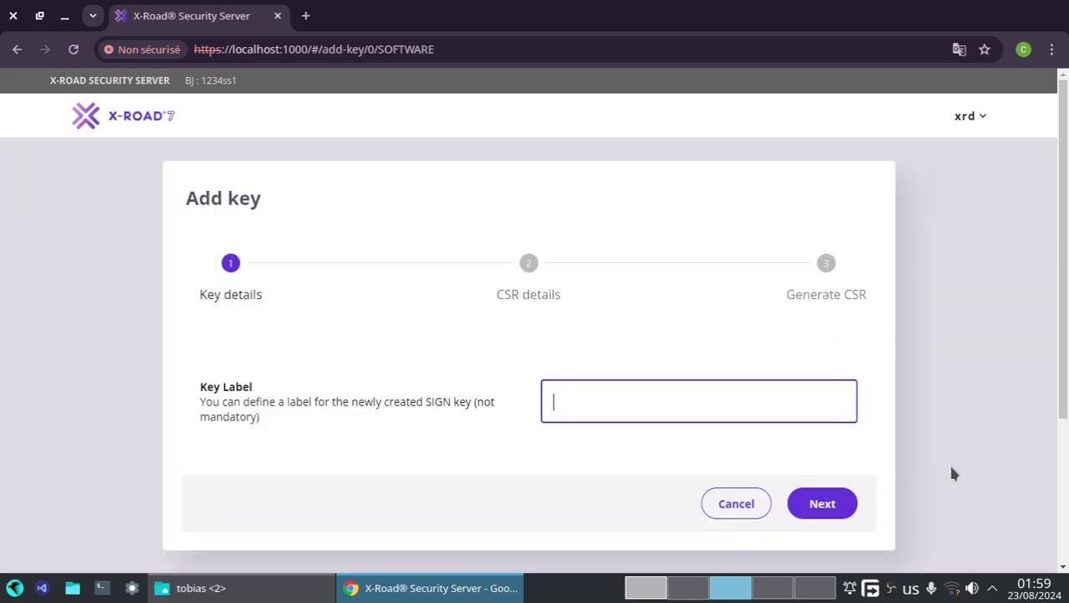
click(682, 399)
- Scroll the guide past the PIN steps to section 3.3 Configuring the time-stamping service
scroll(679, 595, up, 2)
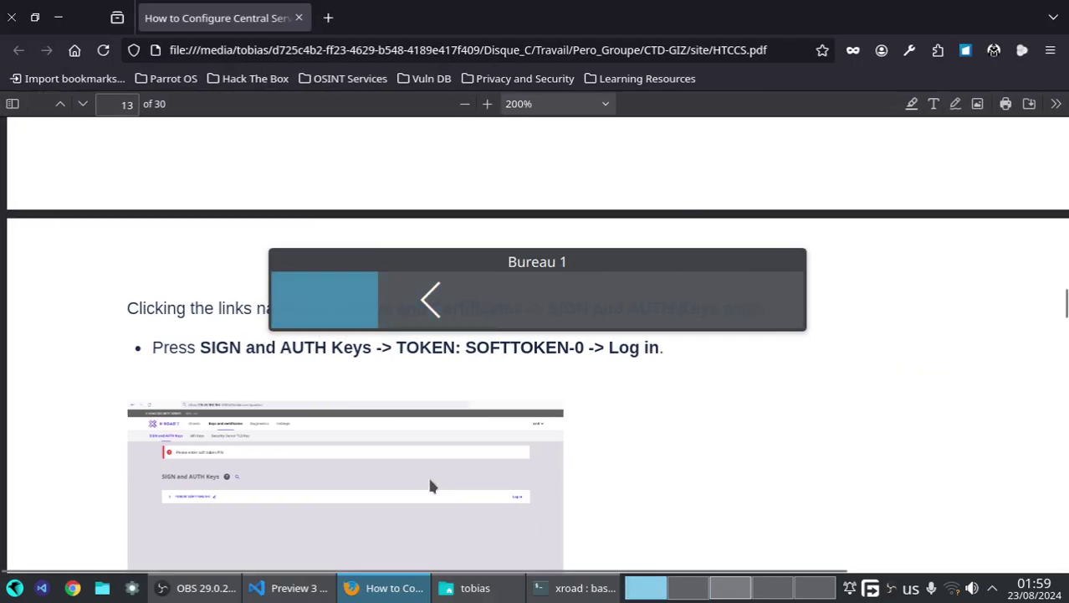
scroll(373, 443, down, 8)
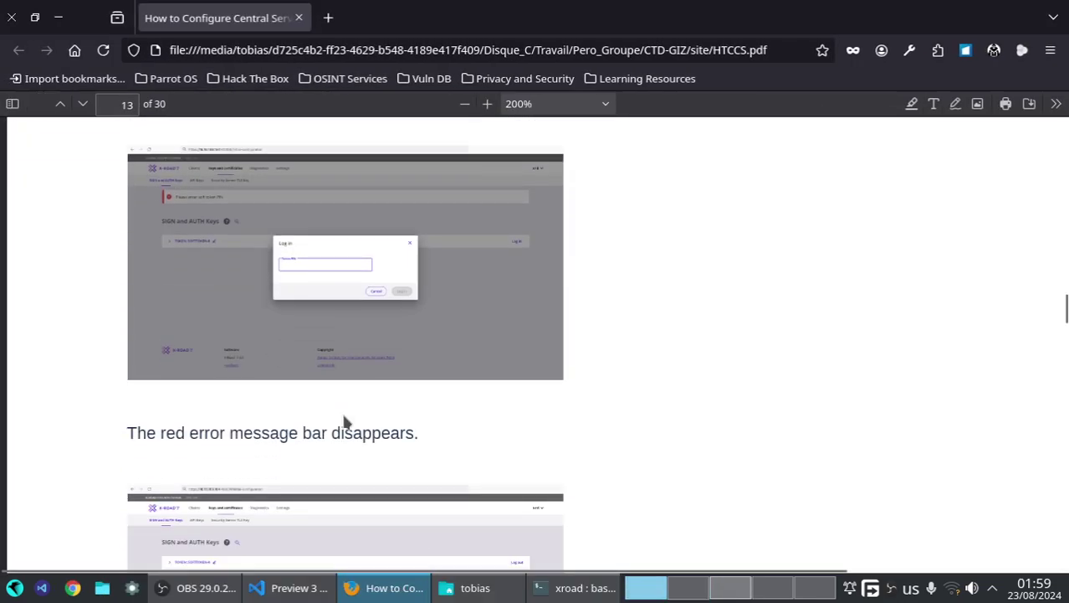
scroll(619, 268, up, 3)
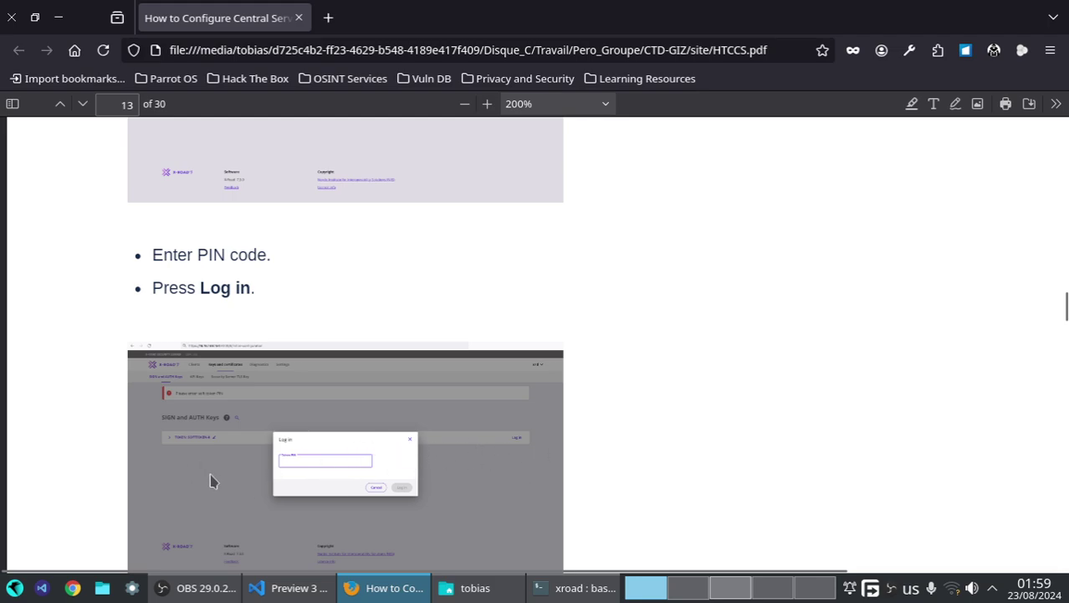
scroll(306, 462, down, 6)
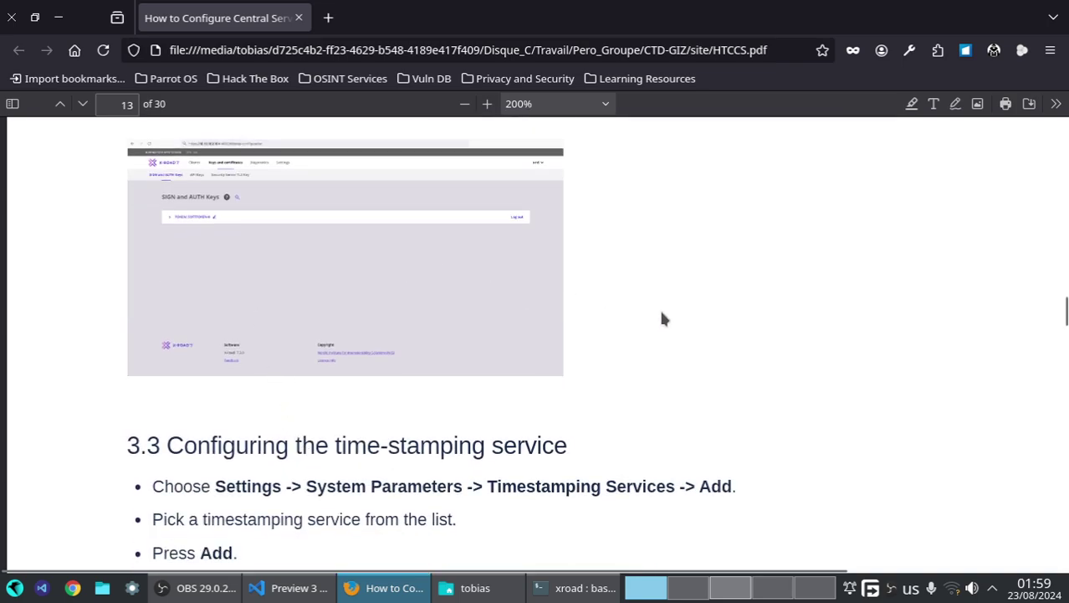
scroll(581, 312, down, 4)
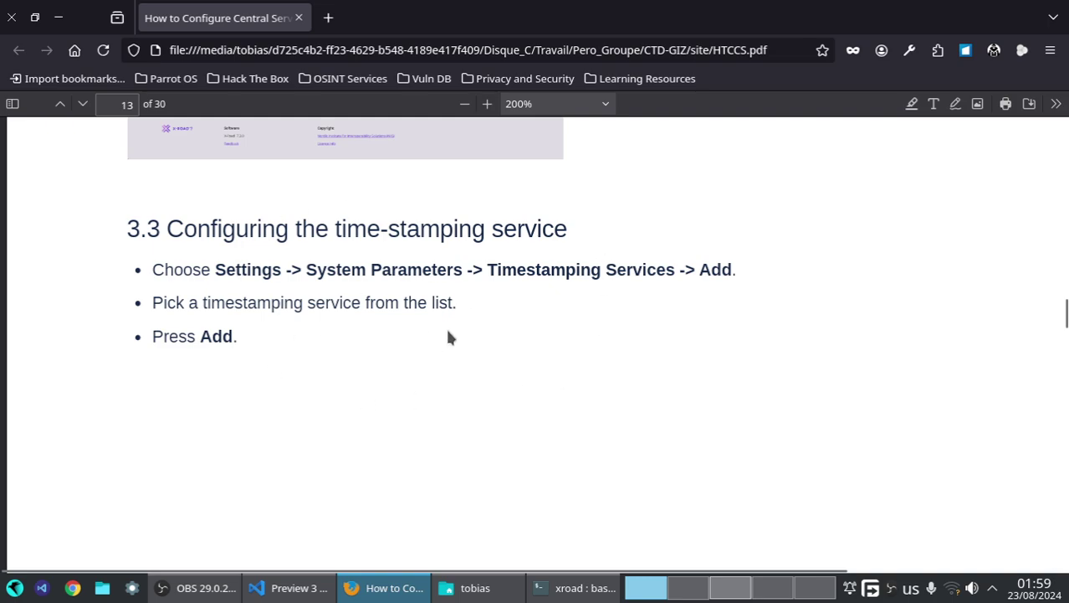
scroll(416, 339, up, 6)
scroll(416, 340, down, 7)
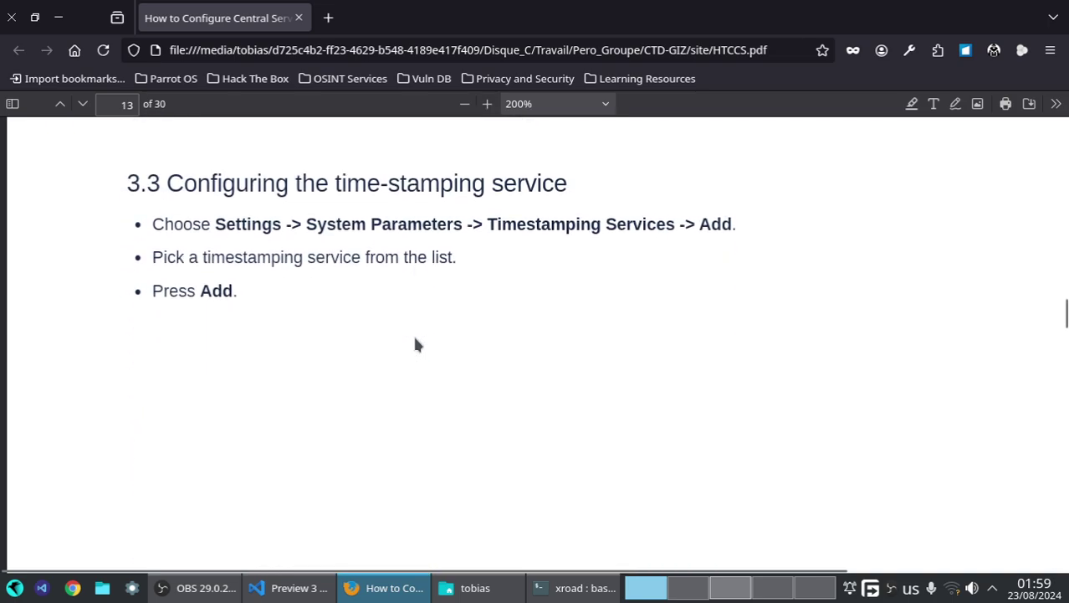
scroll(416, 343, down, 1)
scroll(502, 217, up, 2)
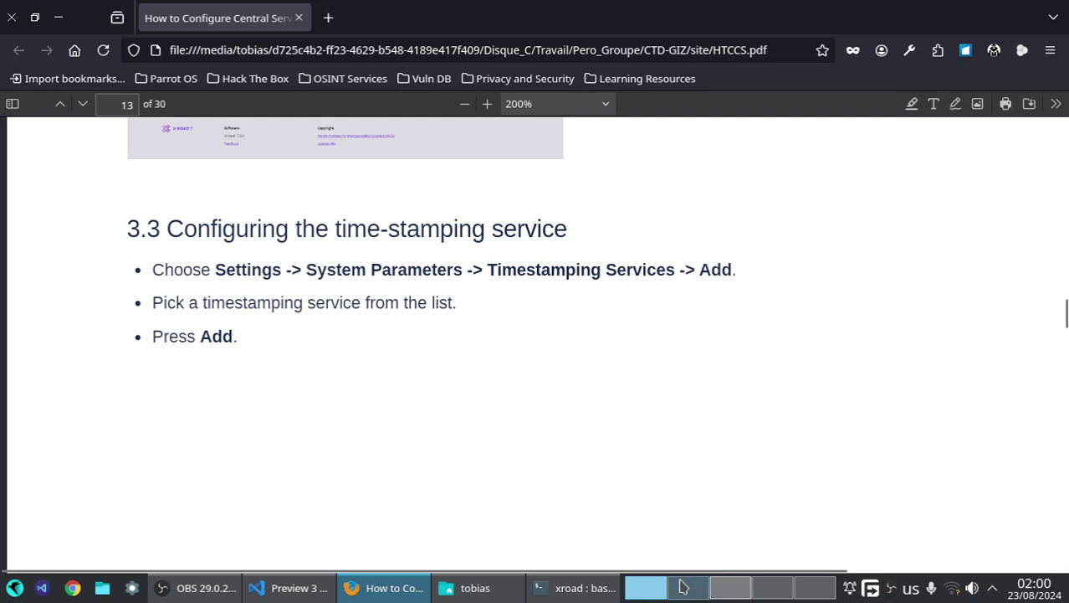
click(718, 587)
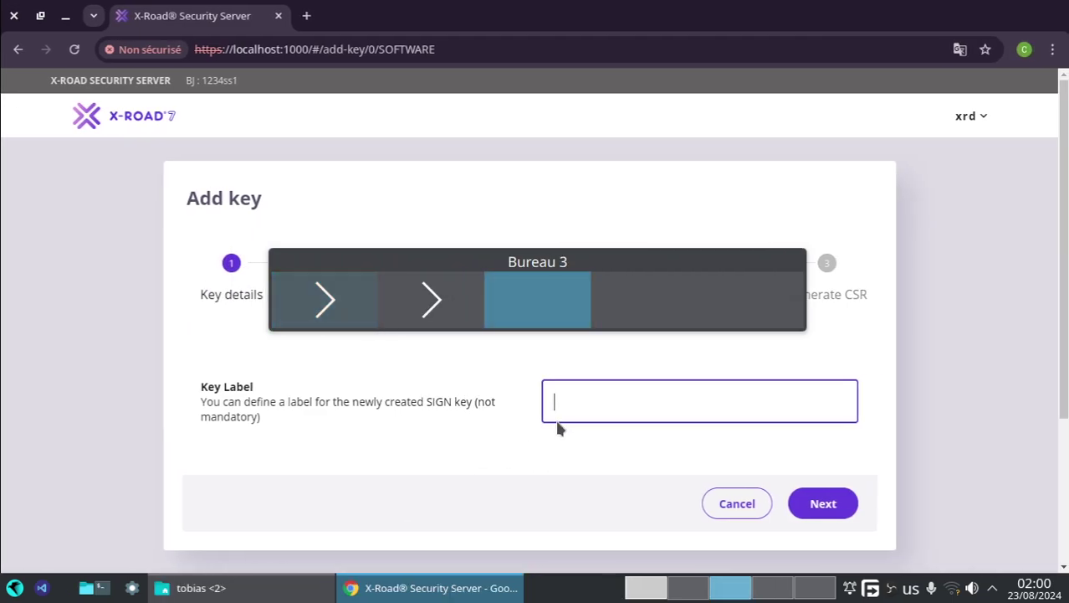
click(724, 510)
click(520, 121)
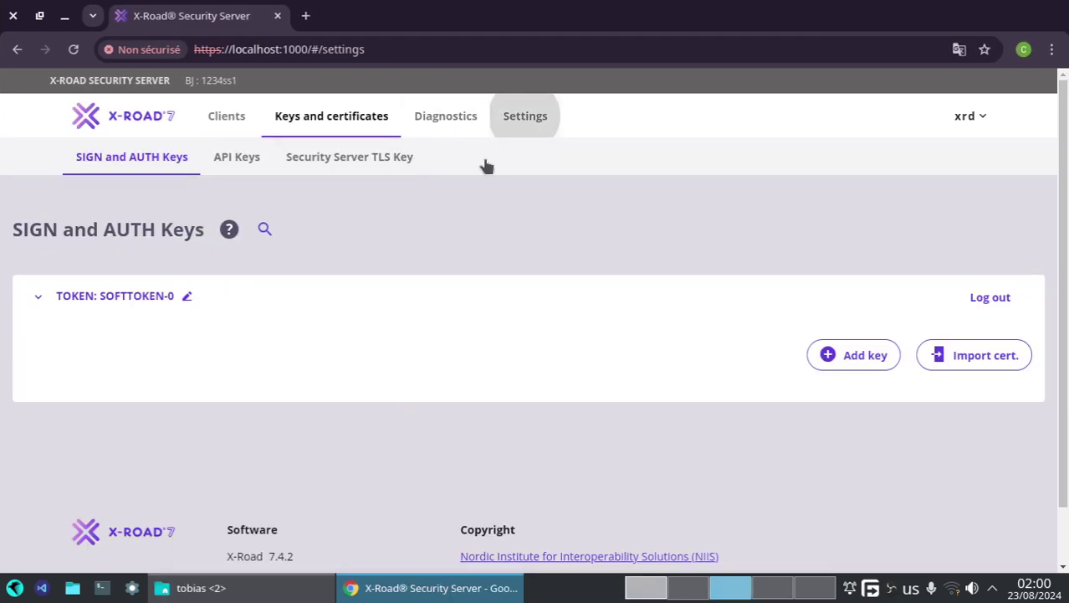
scroll(162, 374, down, 5)
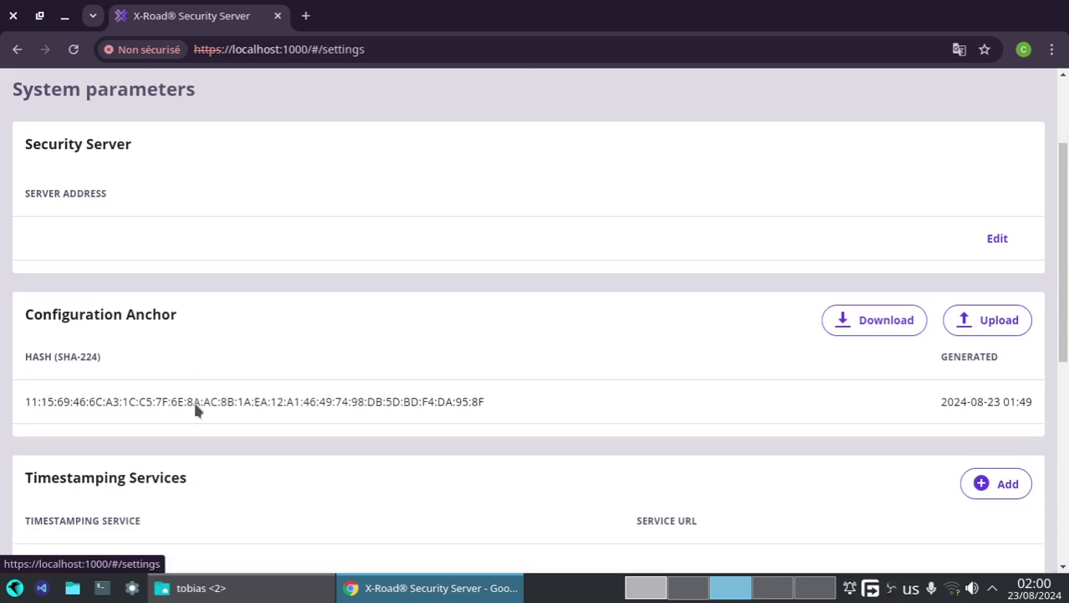
click(980, 353)
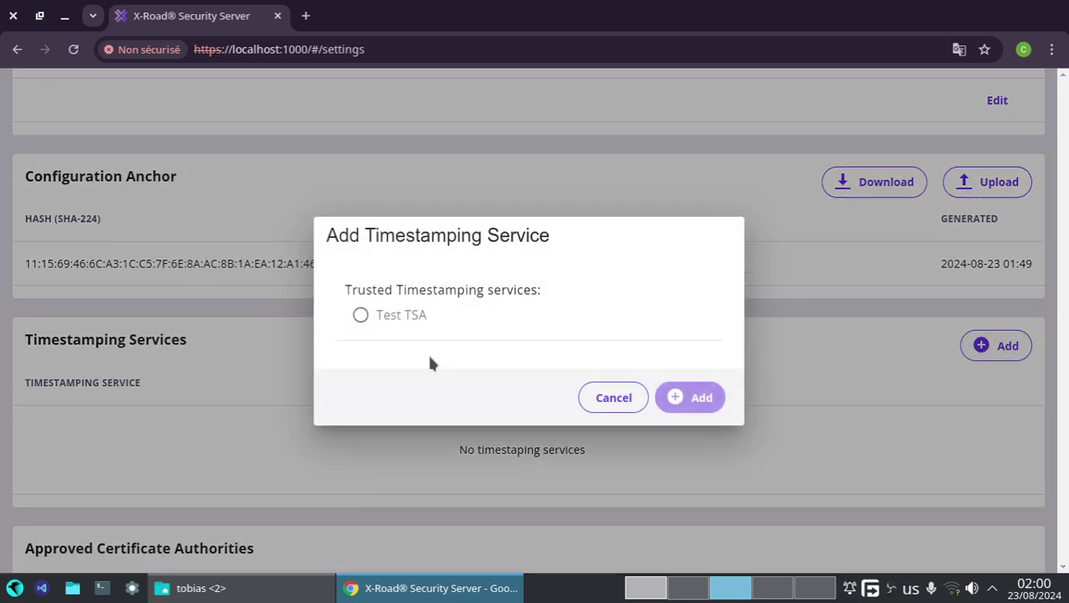
click(360, 314)
click(701, 397)
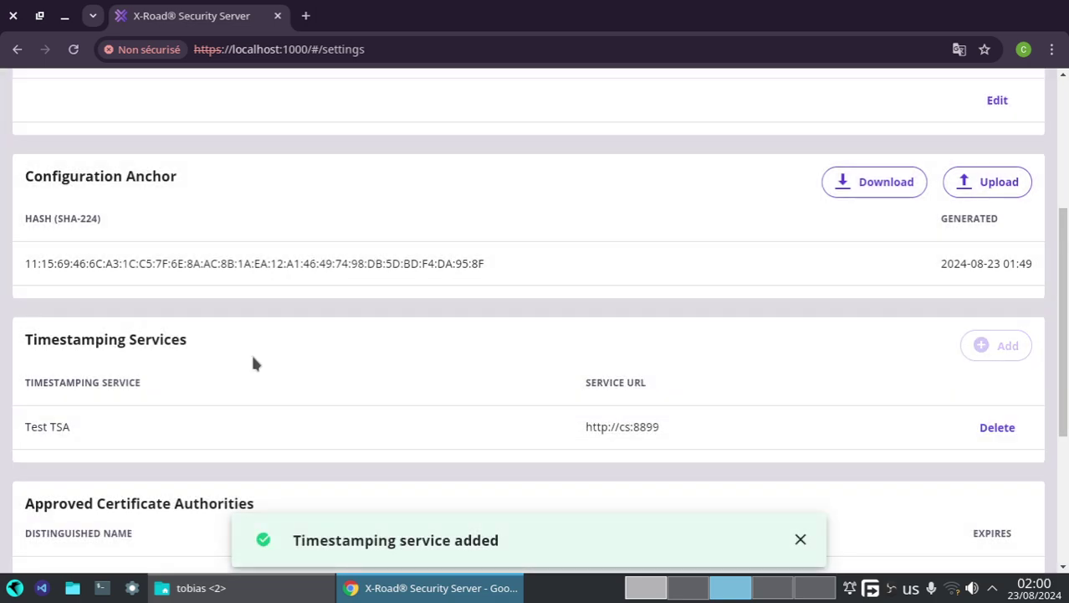
- Return to the Clients overview and switch back to the guide
scroll(420, 400, up, 5)
click(238, 133)
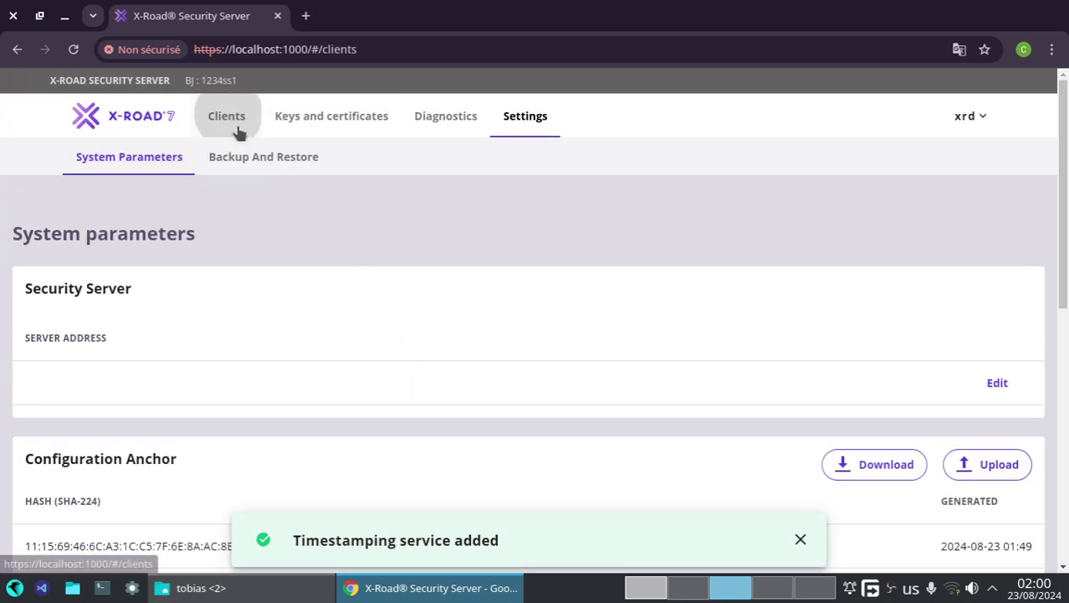
click(646, 587)
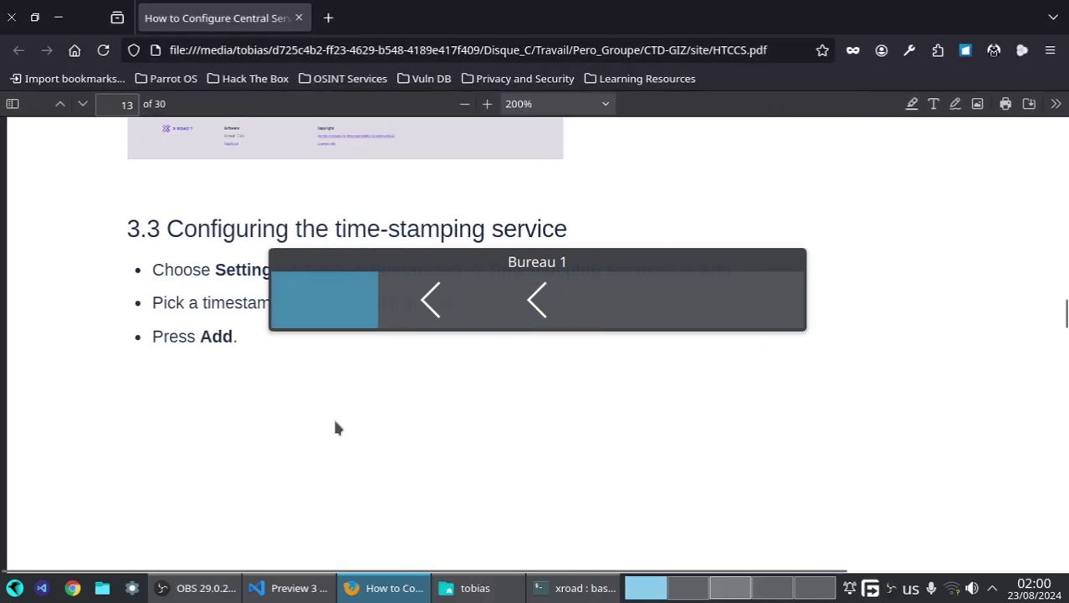
- Scroll the guide to section 3.4's sign-key steps and highlight the SIGNING usage value
scroll(332, 415, down, 5)
scroll(334, 428, down, 5)
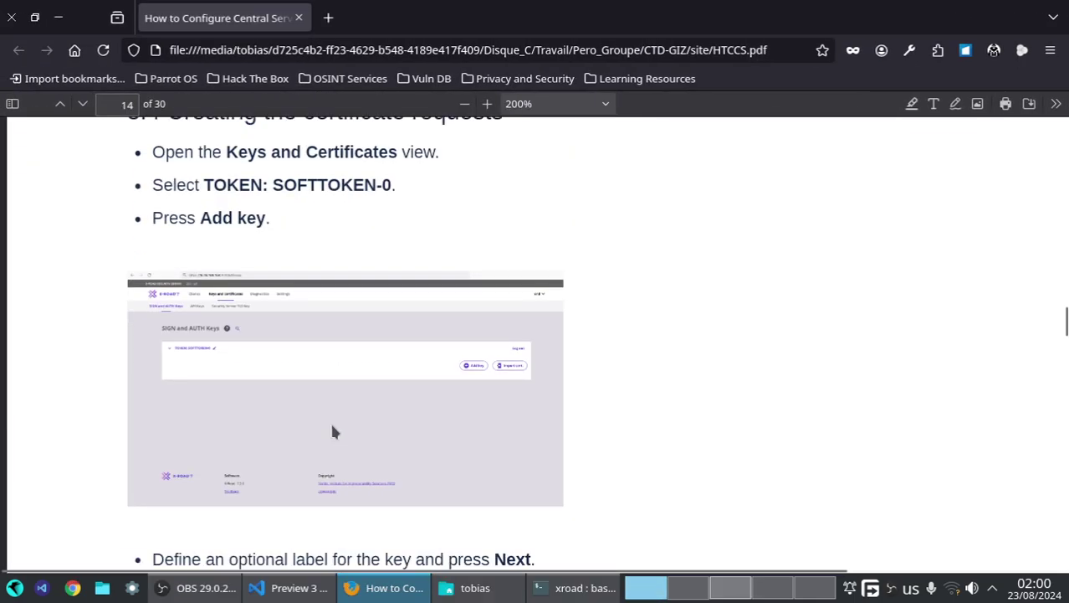
scroll(334, 427, up, 3)
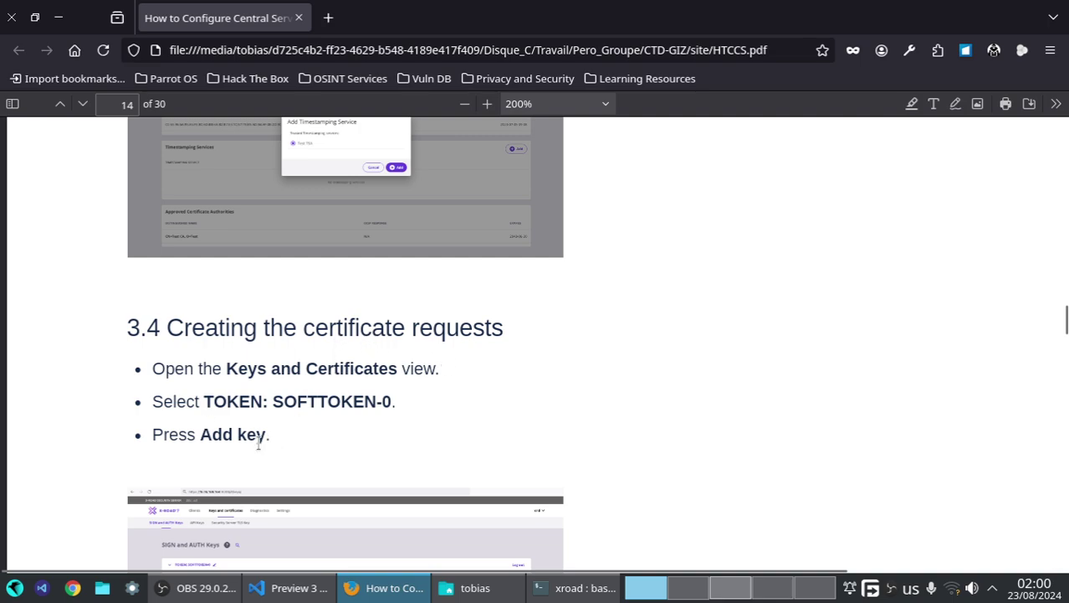
scroll(259, 450, down, 5)
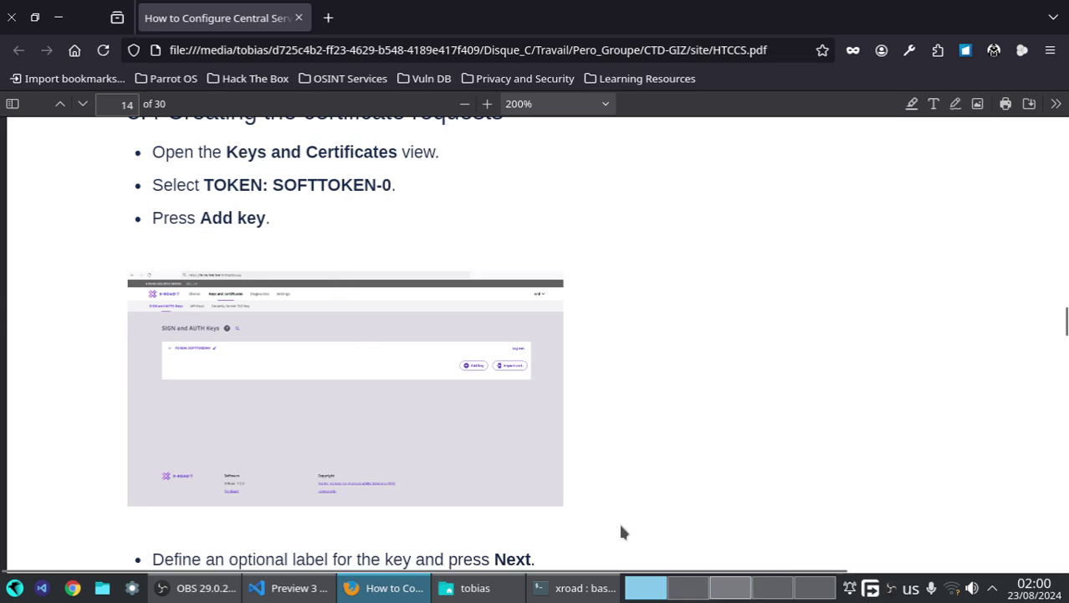
scroll(555, 457, down, 5)
scroll(463, 441, up, 1)
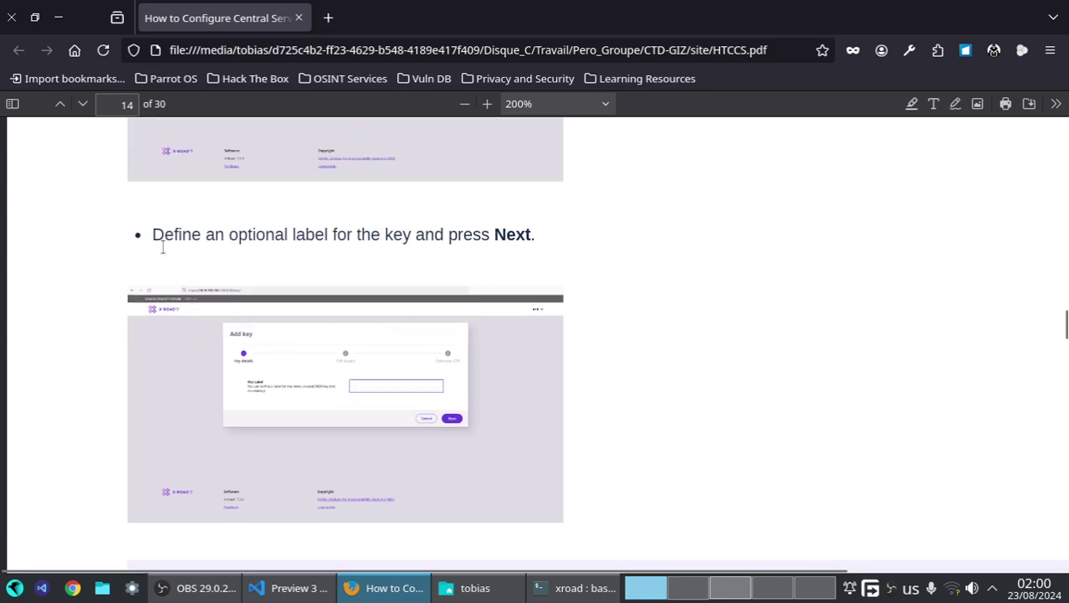
scroll(419, 298, down, 2)
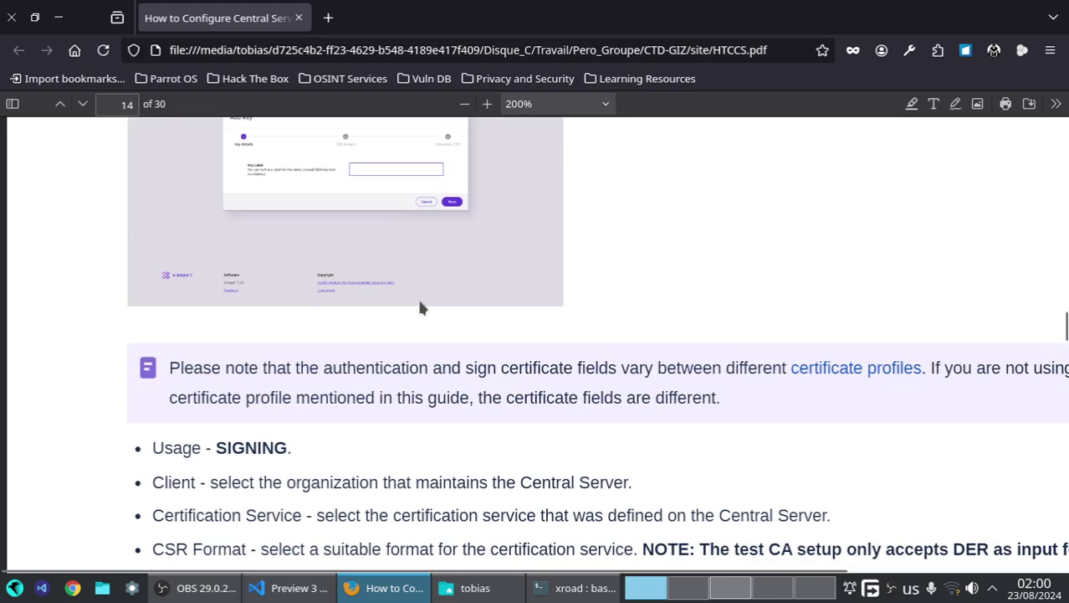
scroll(418, 297, down, 1)
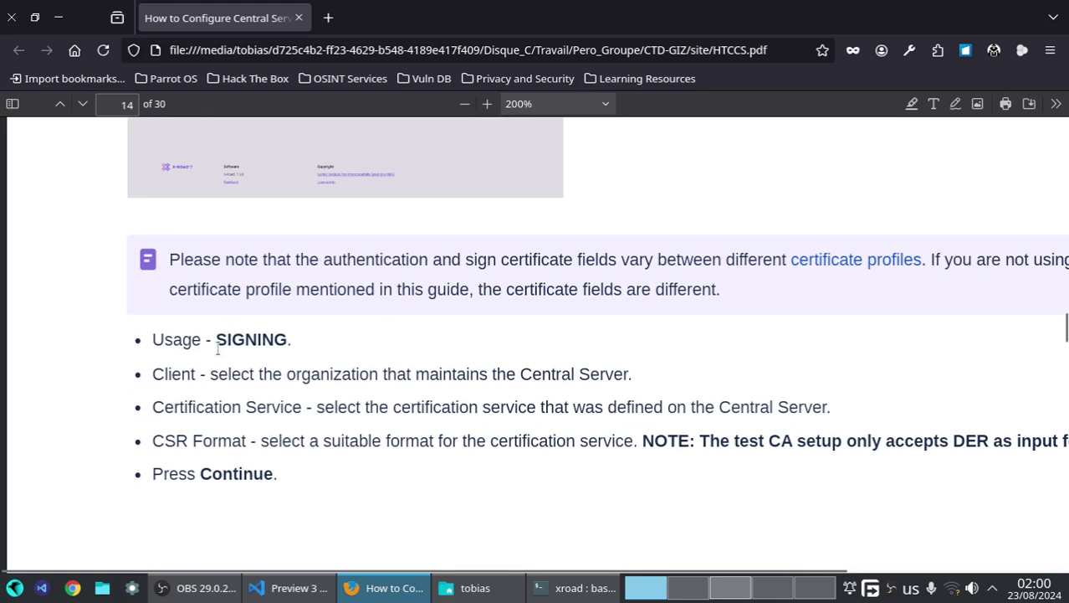
drag(217, 347, 283, 338)
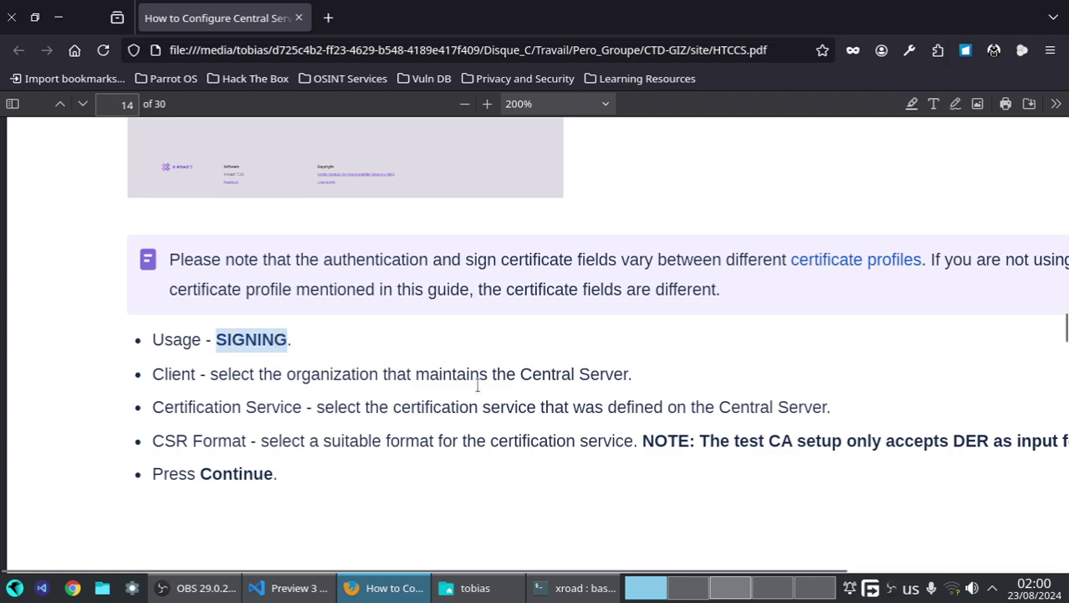
click(720, 587)
- Start a new SOFTTOKEN-0 key labelled SIGNING and advance to its CSR details
click(333, 114)
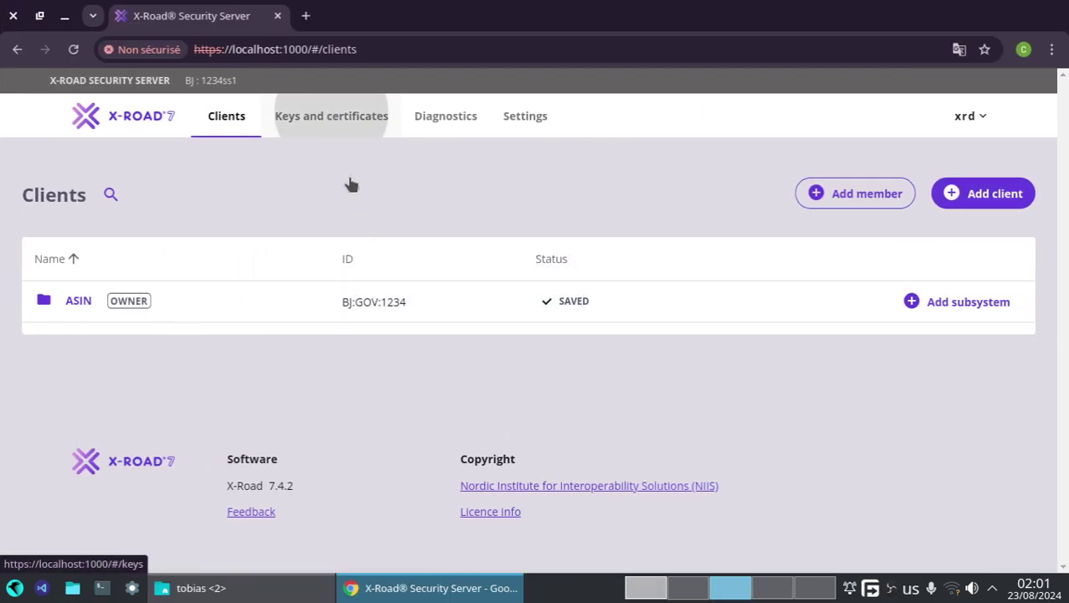
click(96, 299)
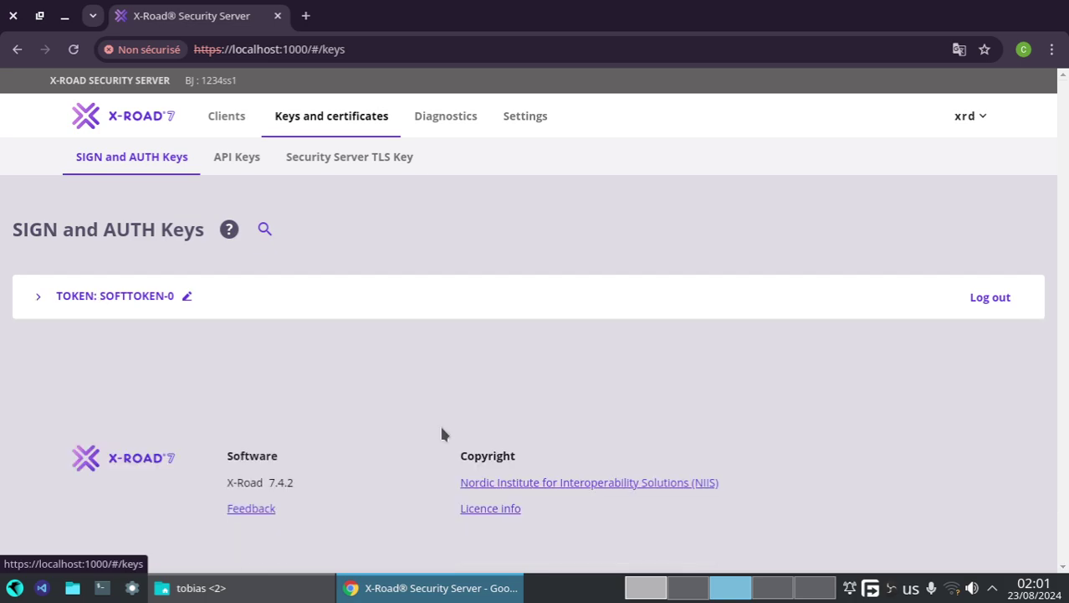
click(103, 293)
click(851, 356)
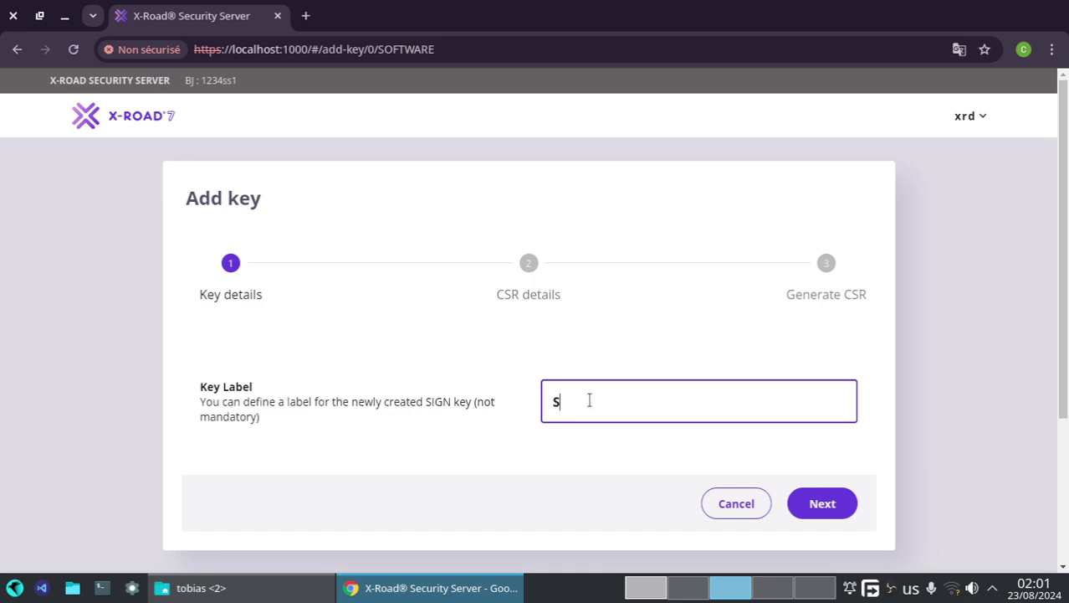
text(SIGNING)
click(823, 503)
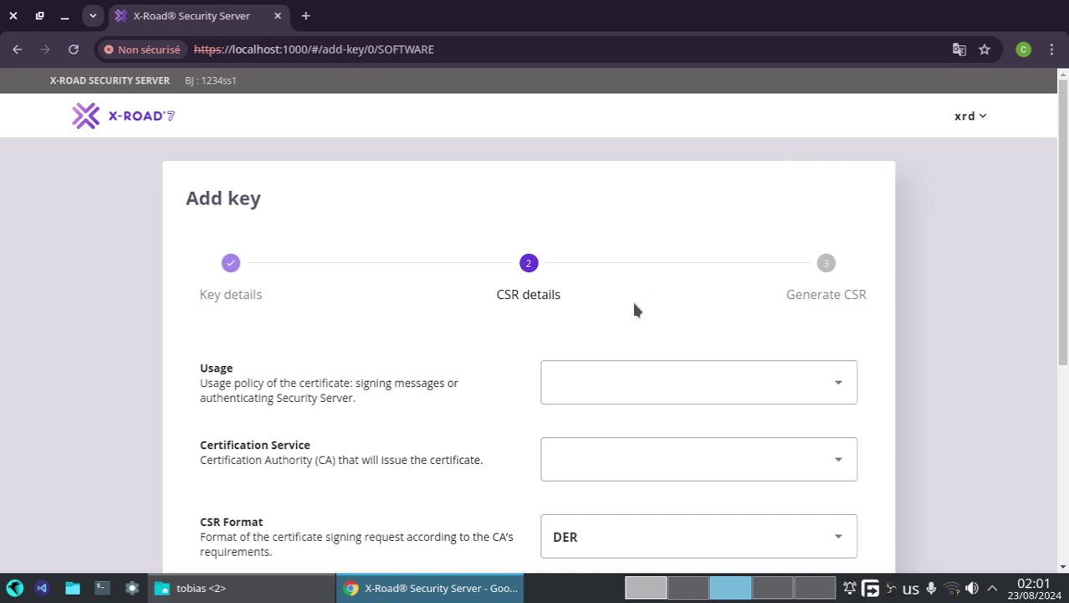
- Set the CSR to usage SIGNING, client BJ:GOV:1234, certification service Test CA, format DER
click(657, 378)
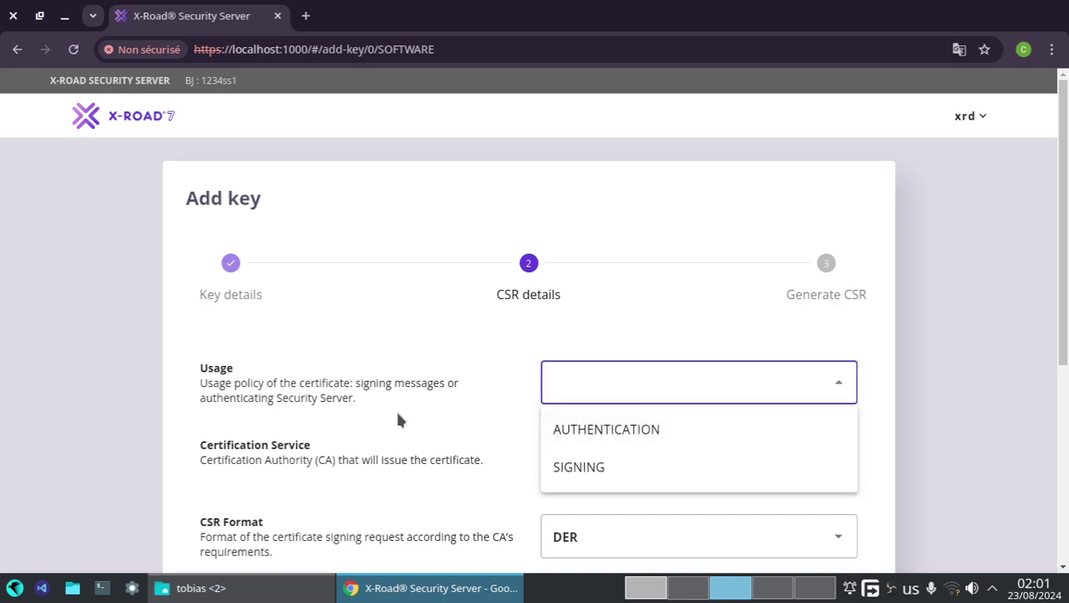
click(614, 471)
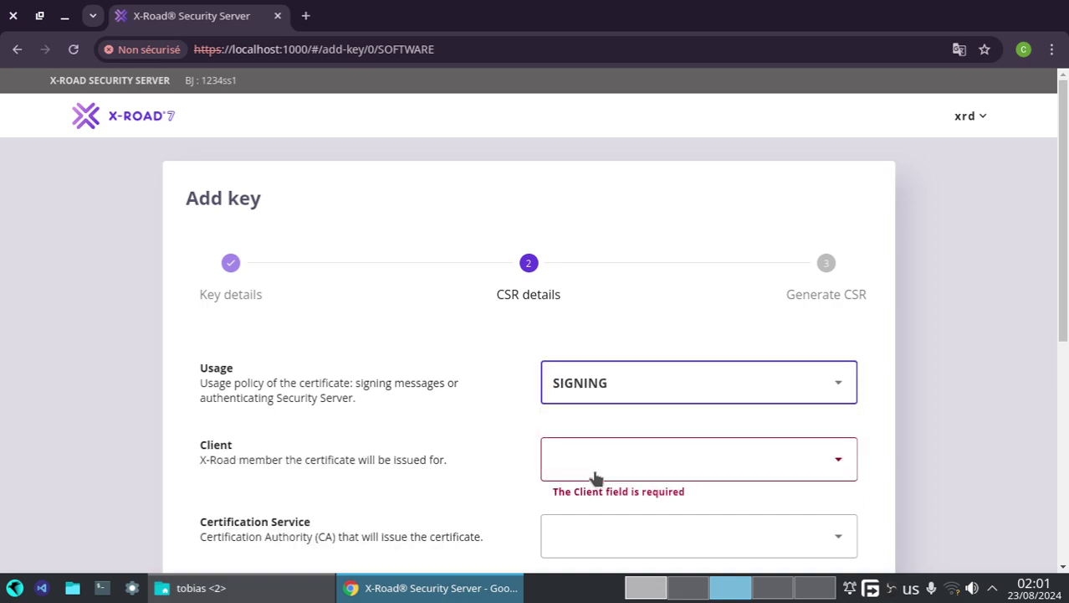
click(596, 477)
click(594, 505)
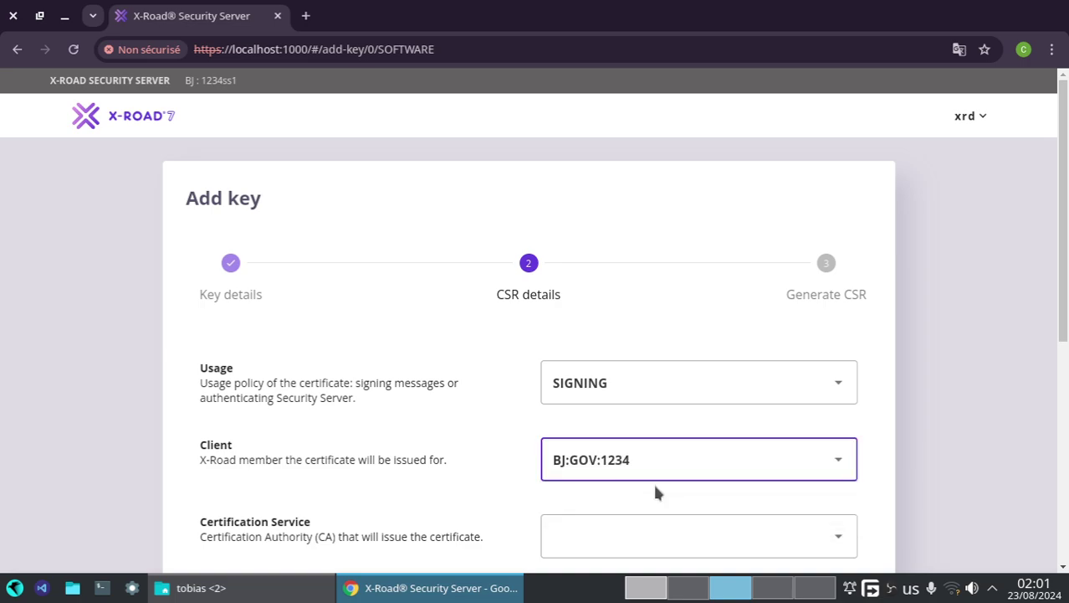
scroll(640, 485, down, 5)
scroll(527, 414, up, 1)
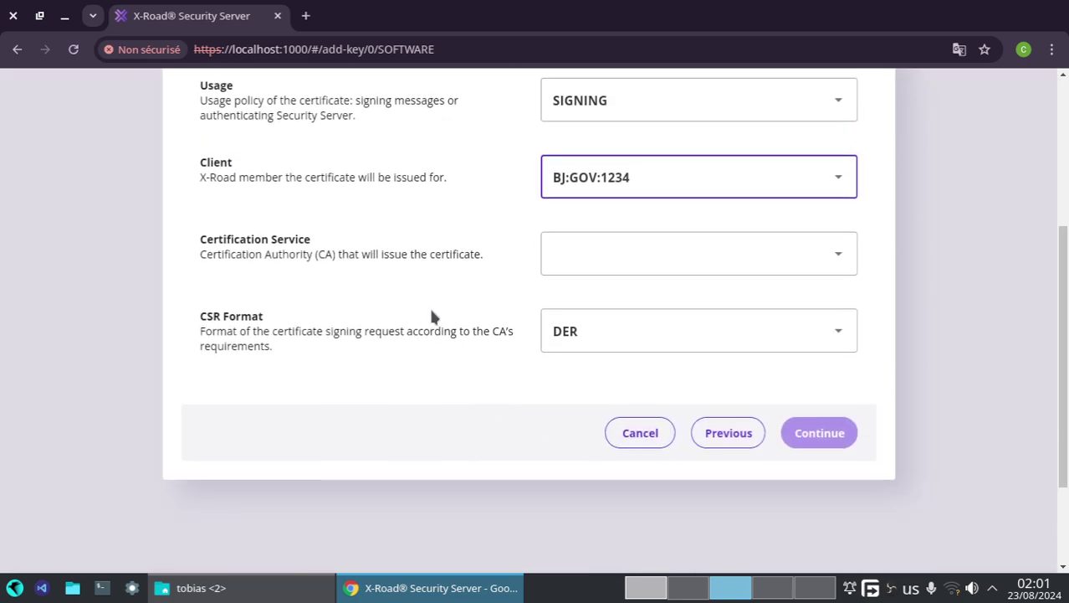
click(574, 261)
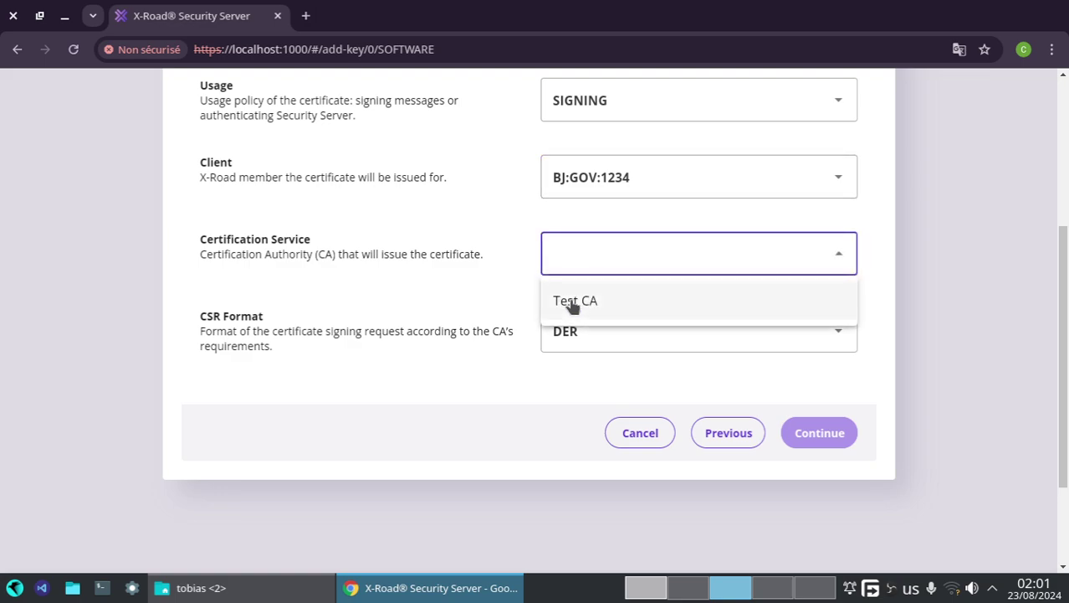
click(575, 299)
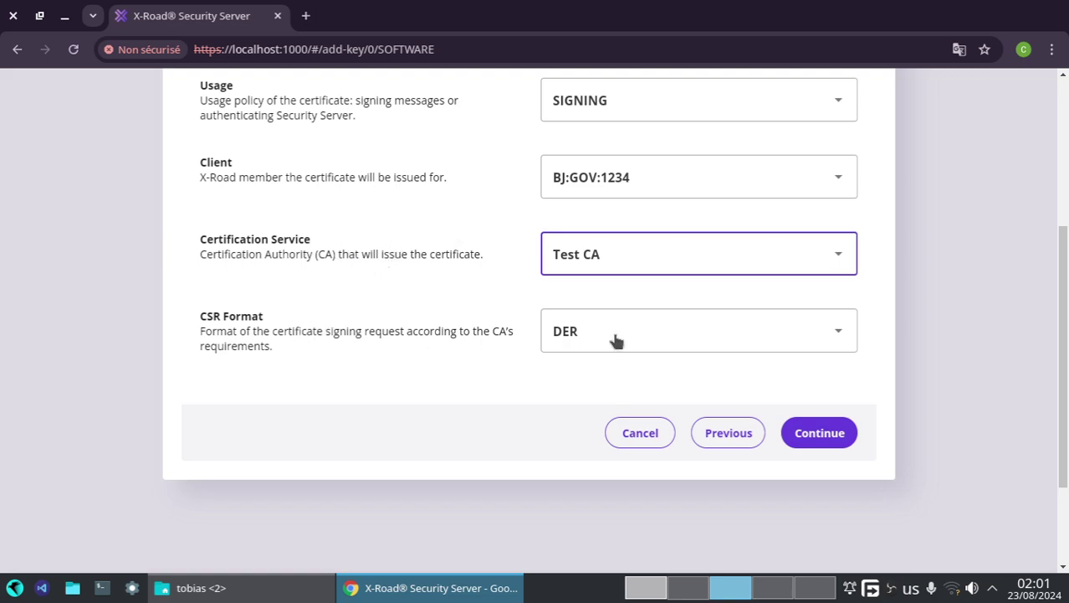
click(566, 335)
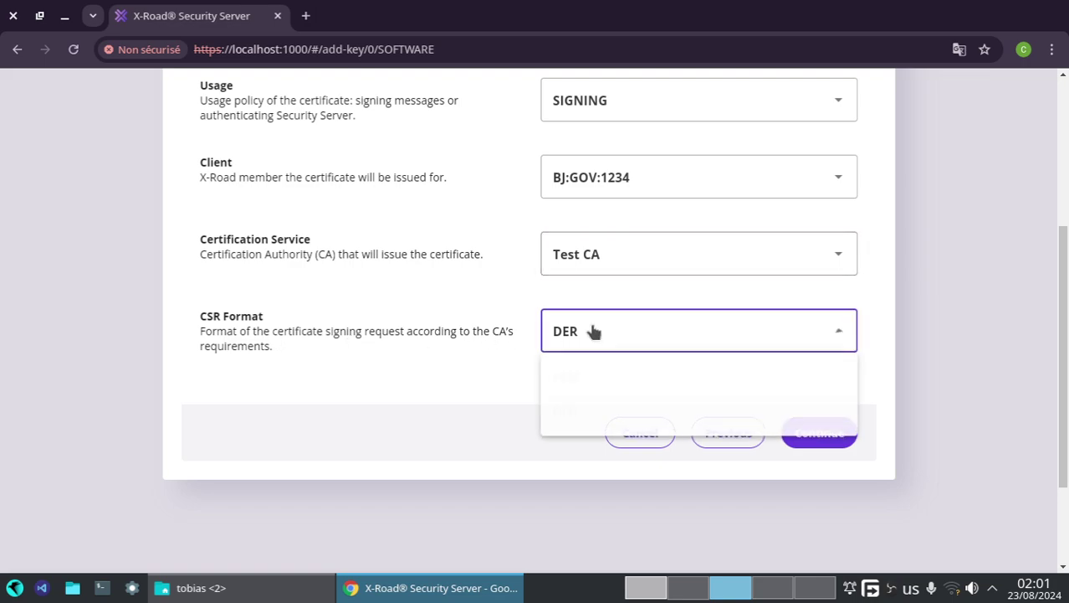
click(586, 347)
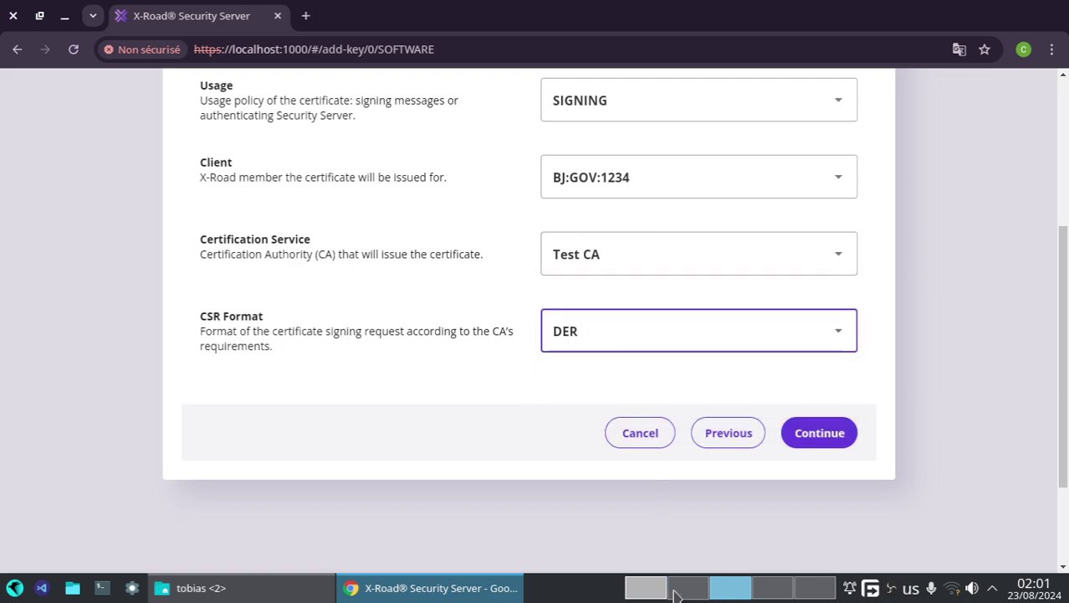
click(648, 592)
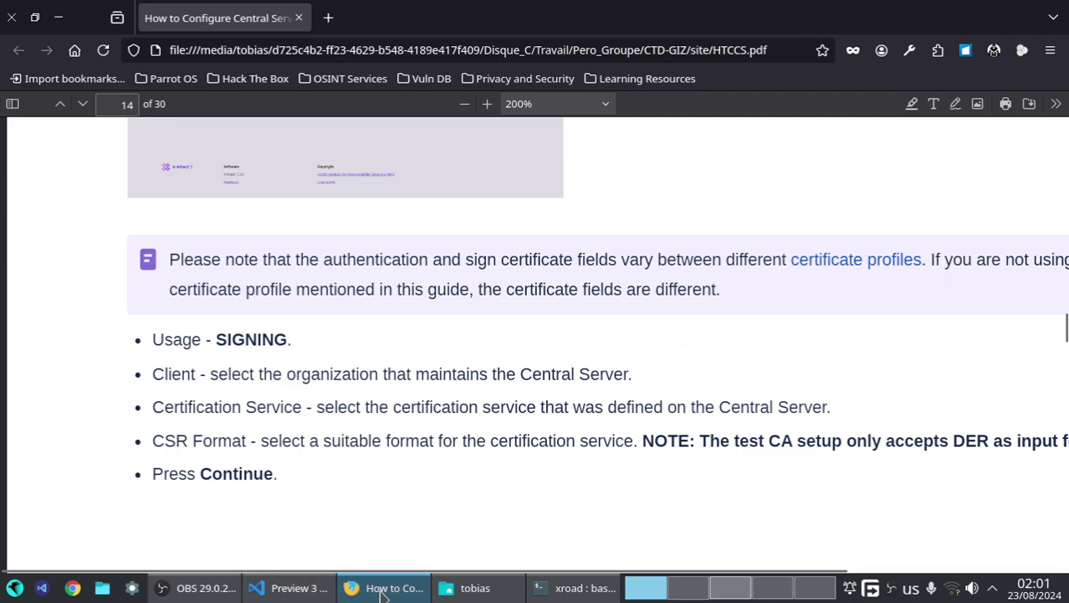
- Check the guide's note that the test CA accepts only DER, then continue the wizard to Generate CSR
drag(653, 569, 764, 567)
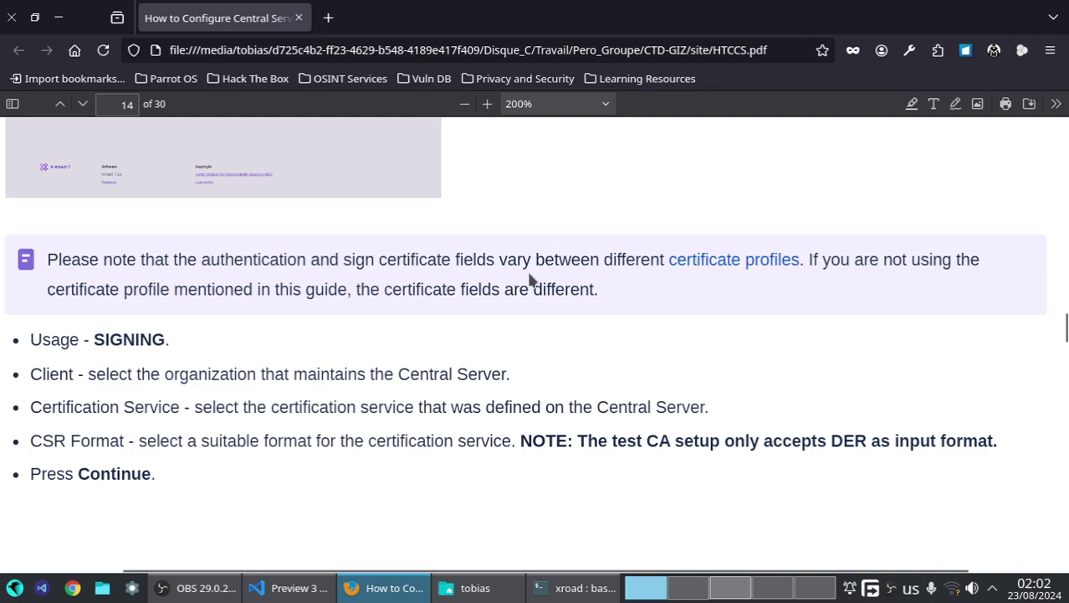
scroll(703, 301, down, 2)
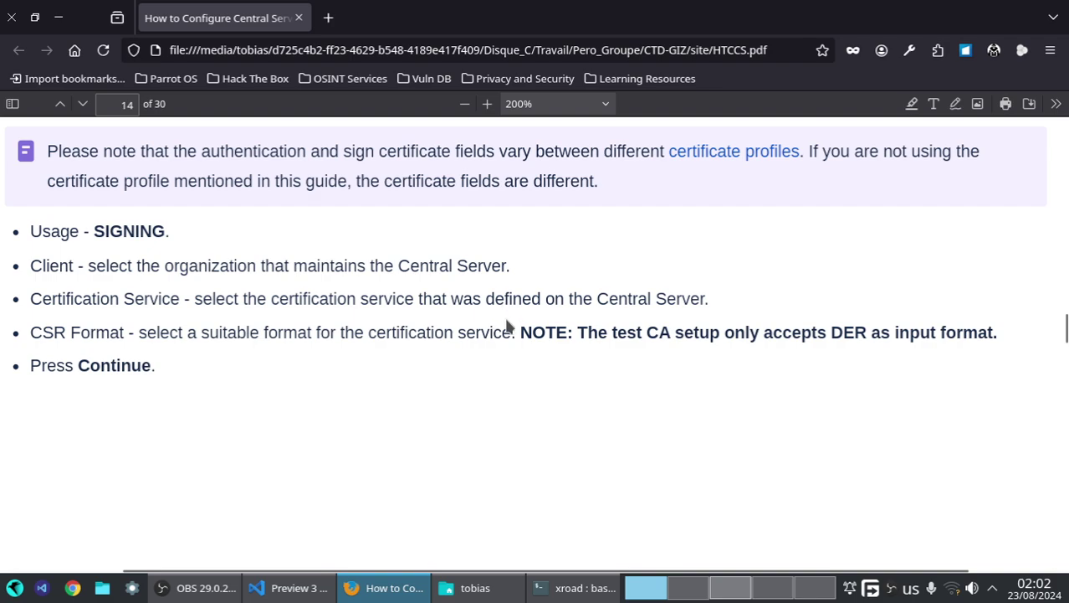
drag(529, 331, 990, 327)
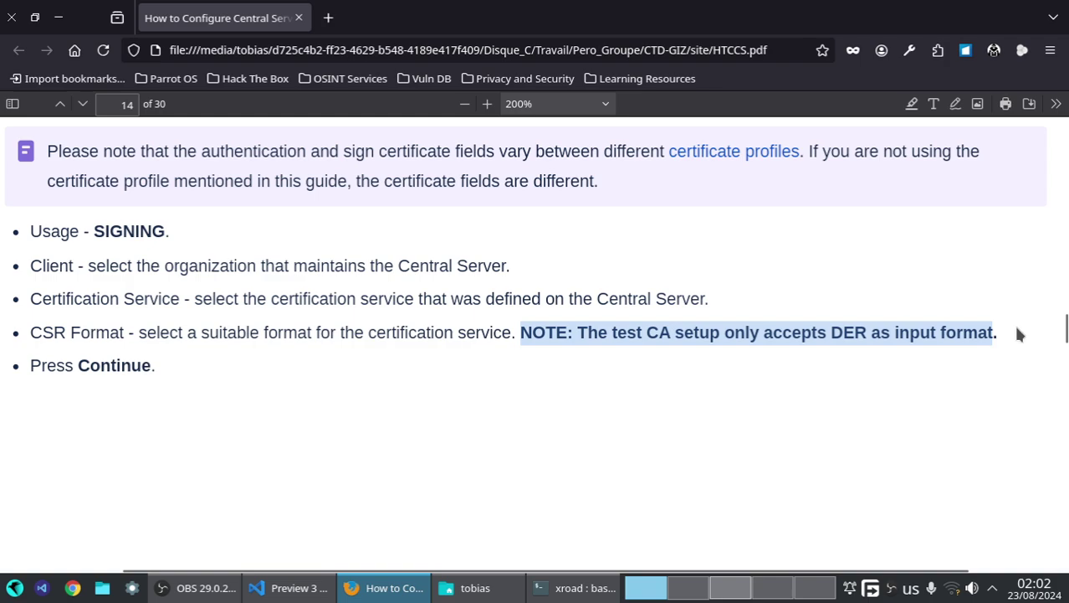
click(550, 389)
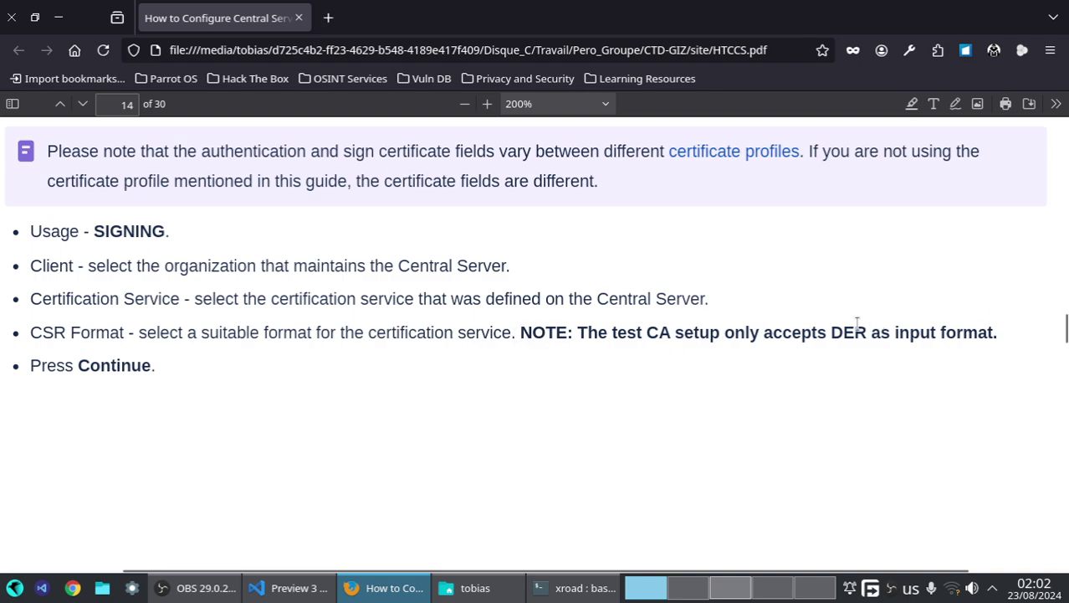
click(718, 587)
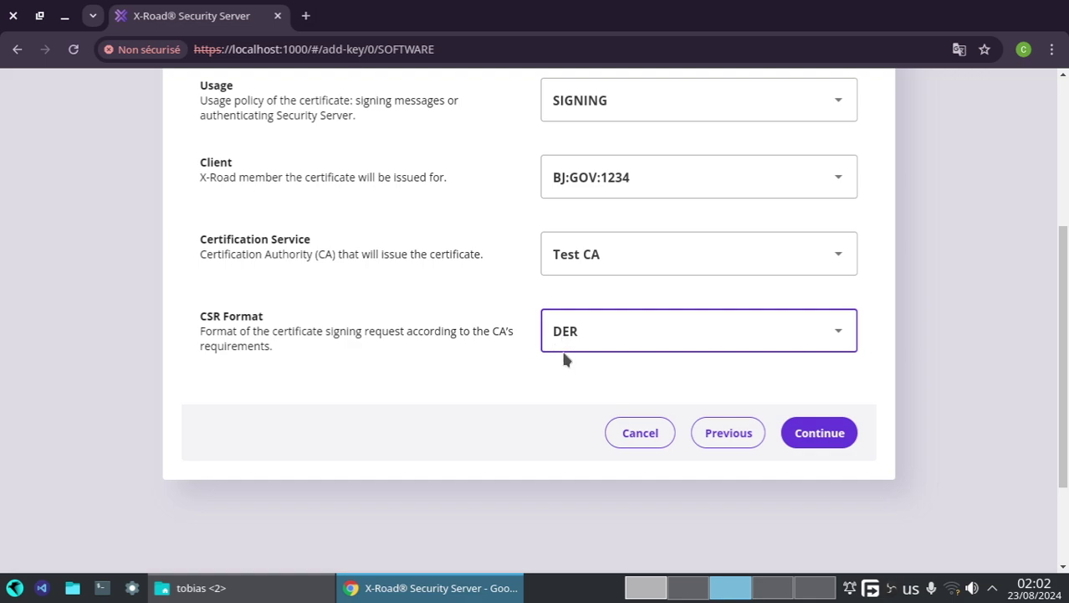
click(795, 430)
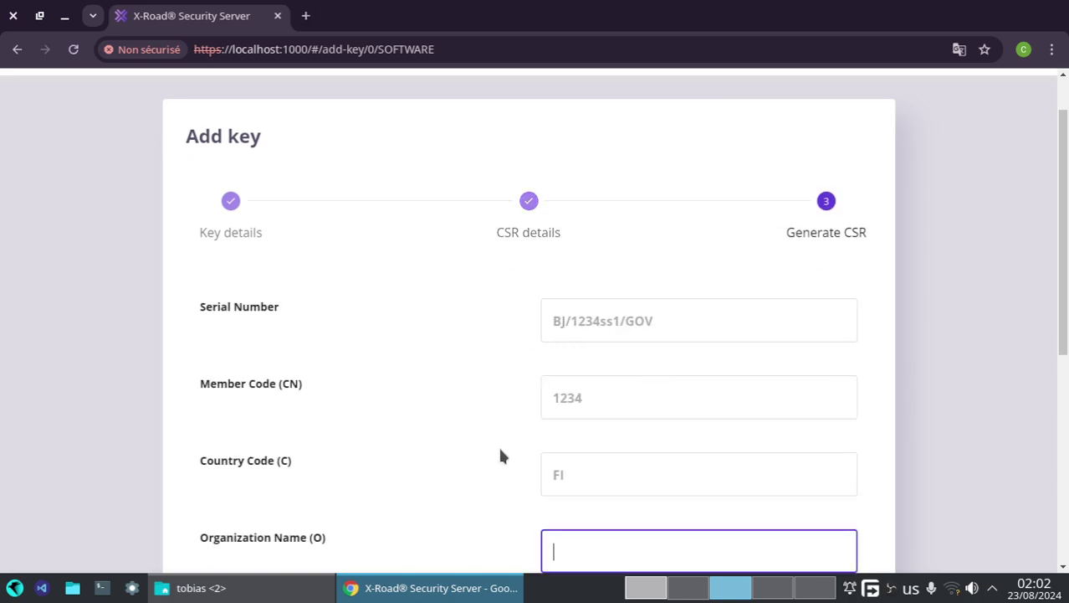
scroll(501, 456, down, 2)
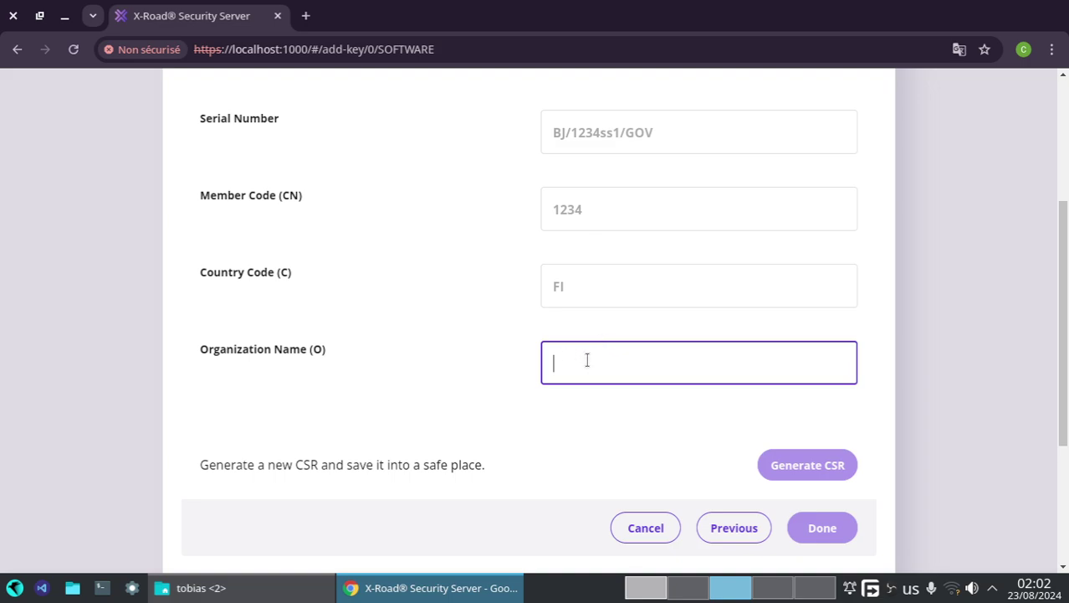
scroll(586, 360, up, 2)
scroll(587, 366, down, 1)
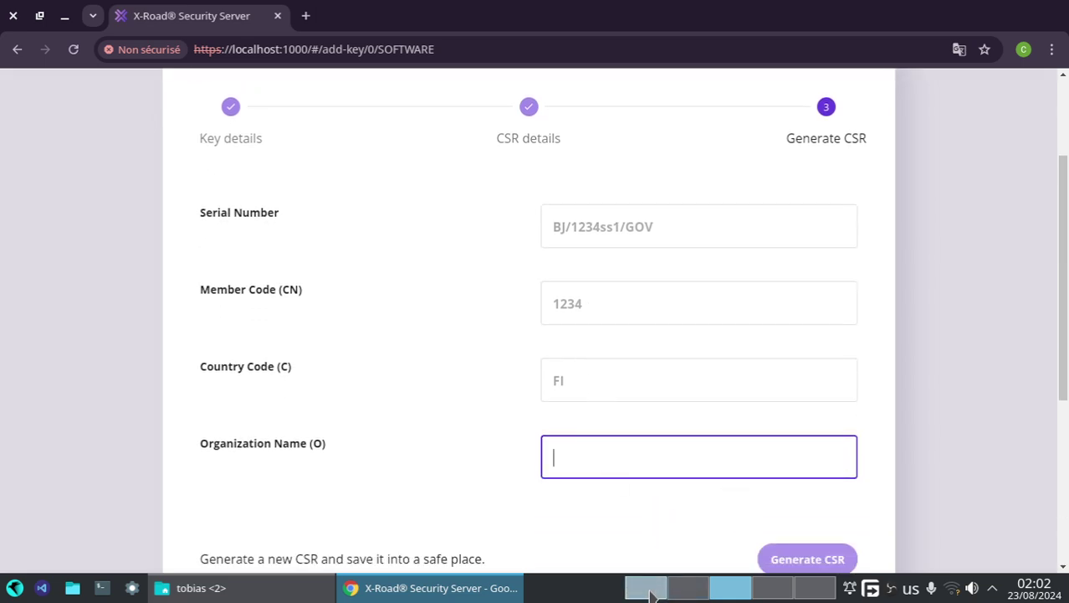
mouse_move(649, 592)
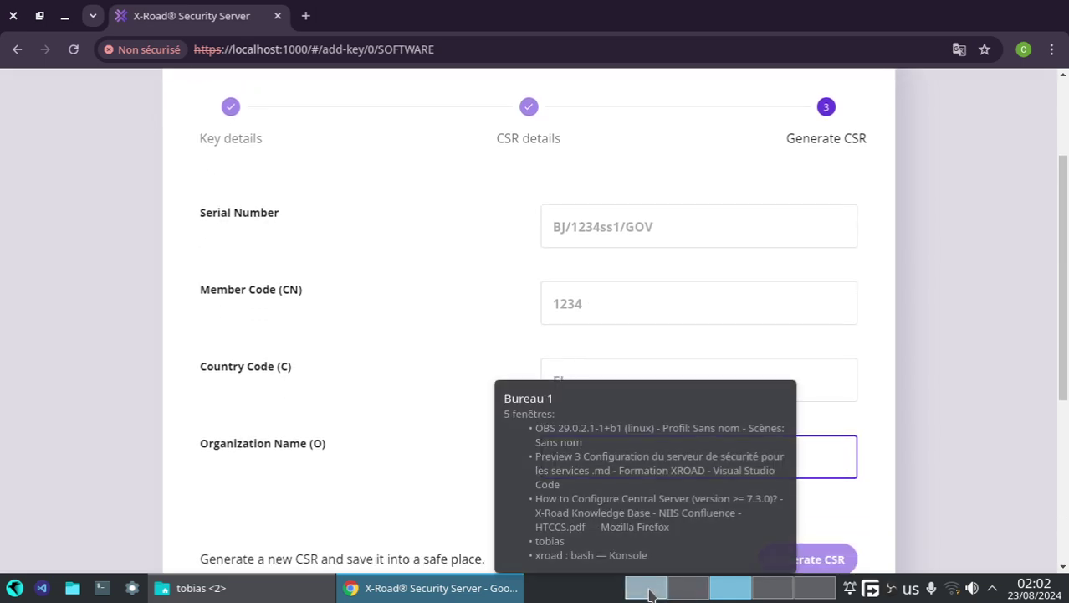
- Open the ASIN member's details in the Central Server and copy its member name ASIN
click(649, 593)
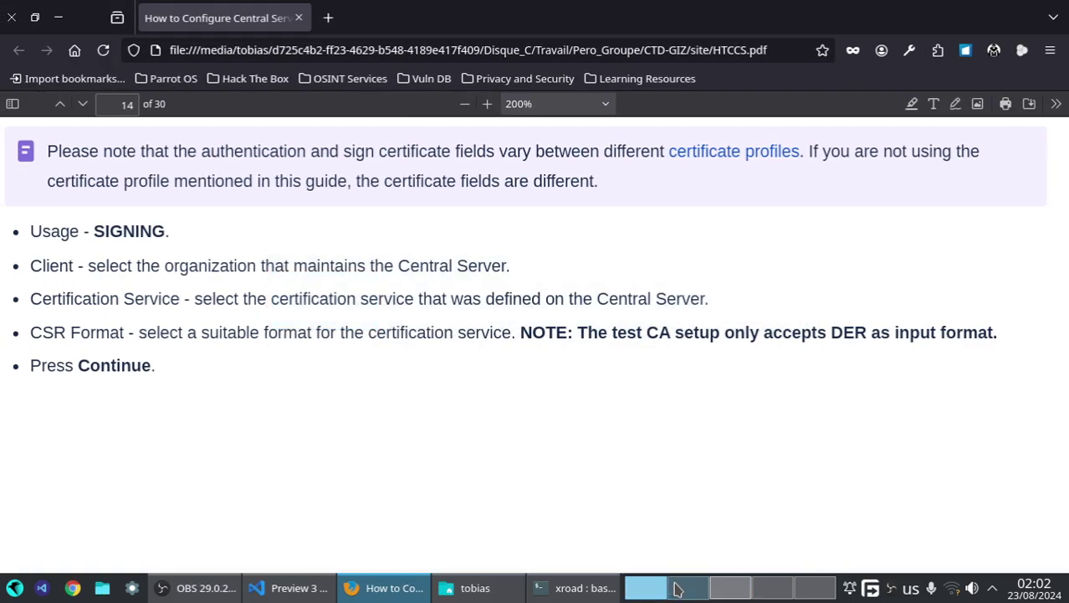
click(680, 589)
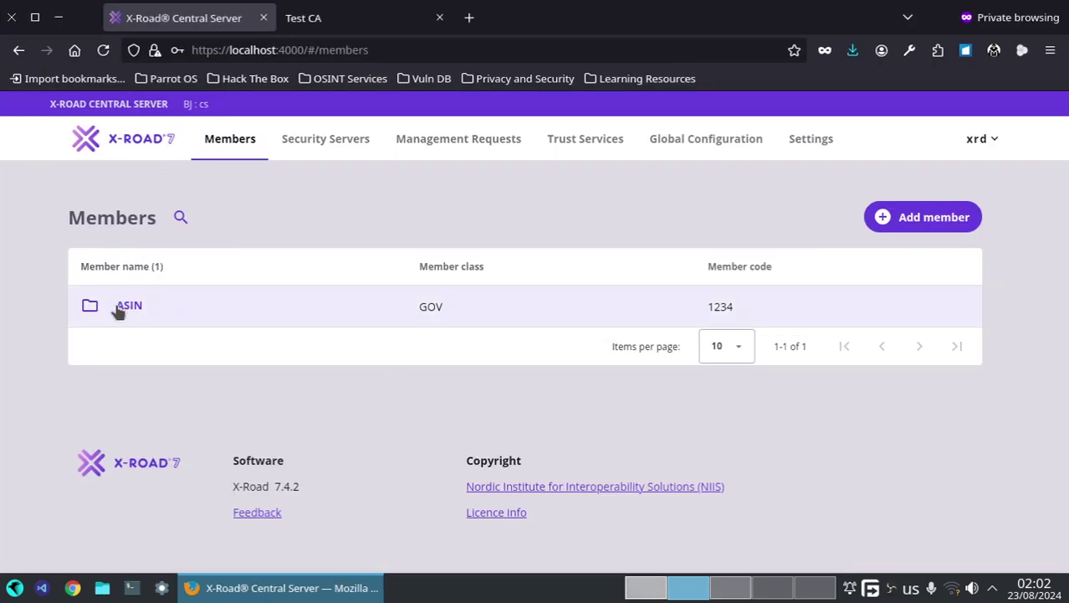
click(171, 307)
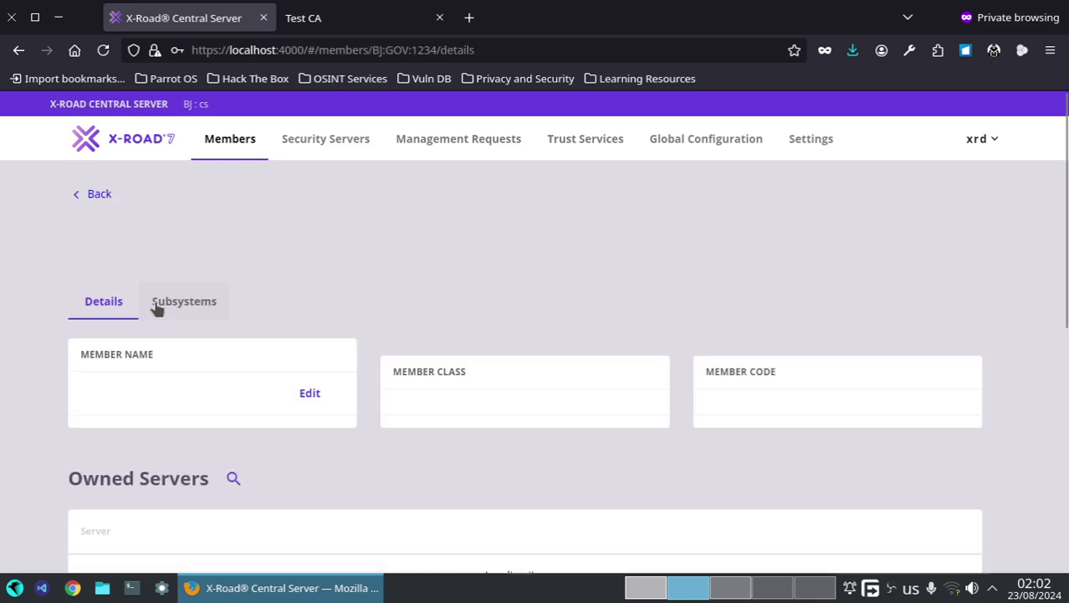
drag(79, 392, 126, 394)
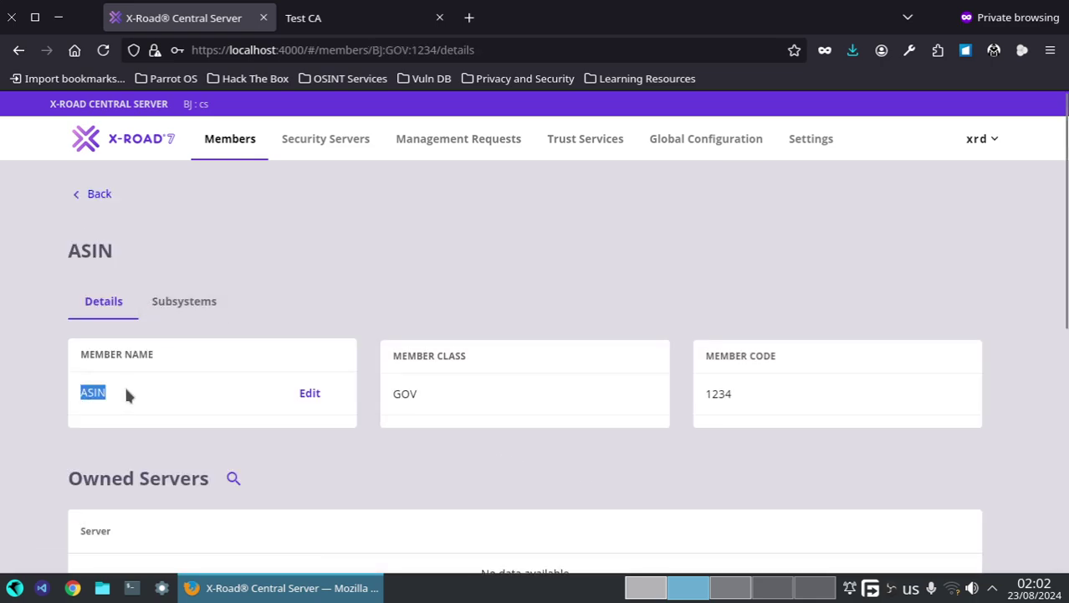
right_click(84, 392)
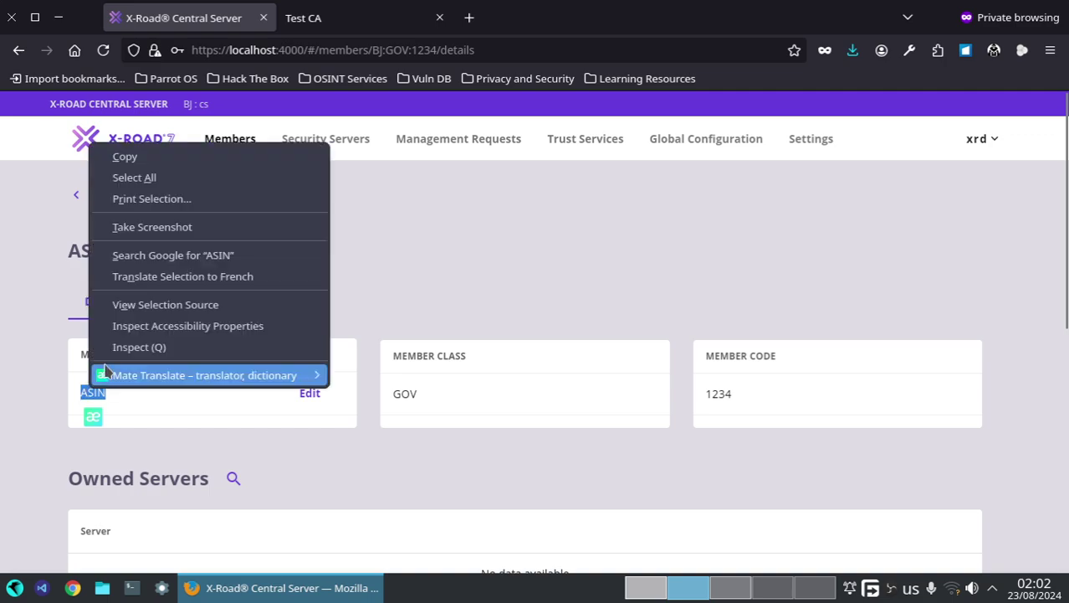
- Enter ASIN as Organization Name and generate the signing CSR, sign_csr_20240823_member_BJ_GOV_1234.der
click(729, 589)
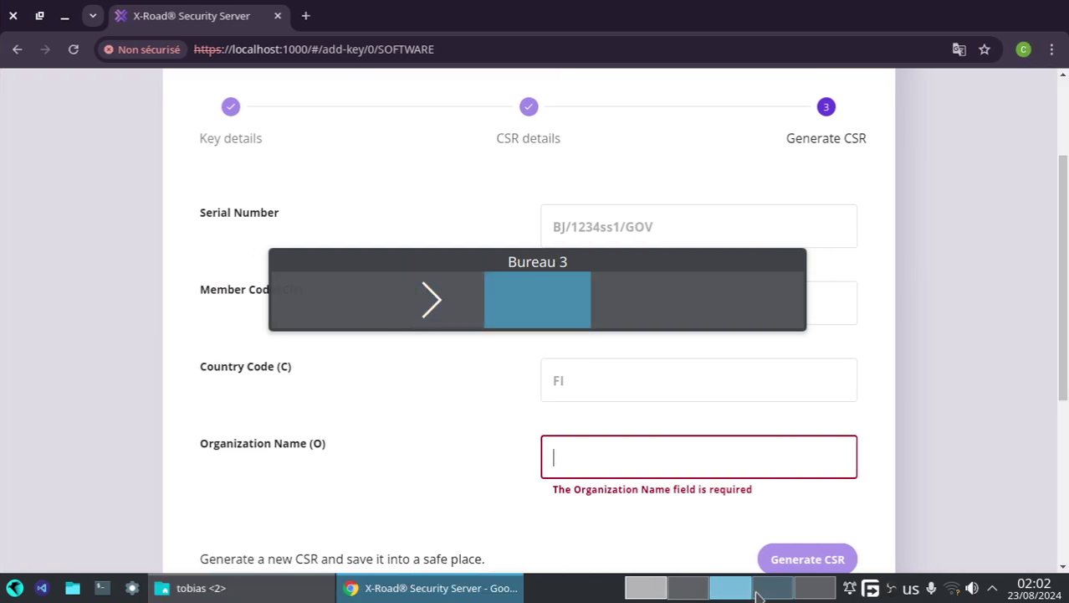
click(555, 454)
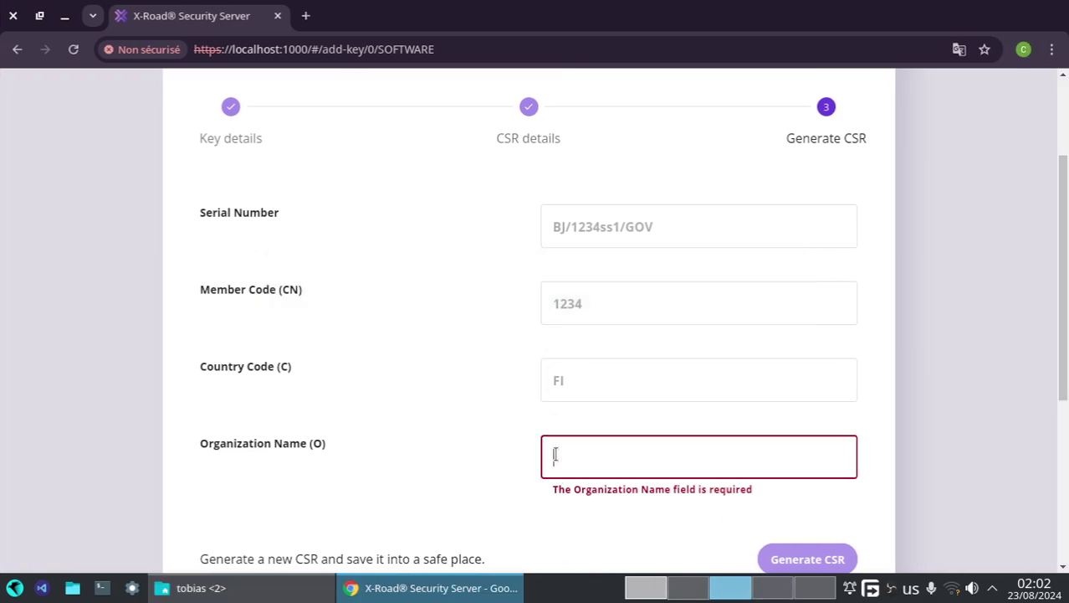
text(A)
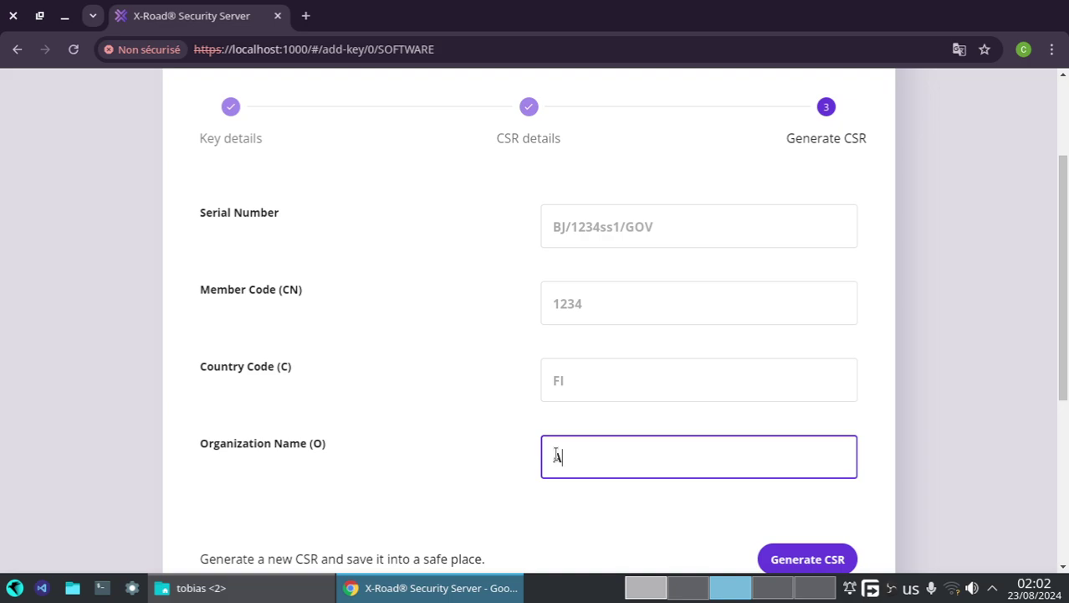
text(SIN)
scroll(607, 446, down, 2)
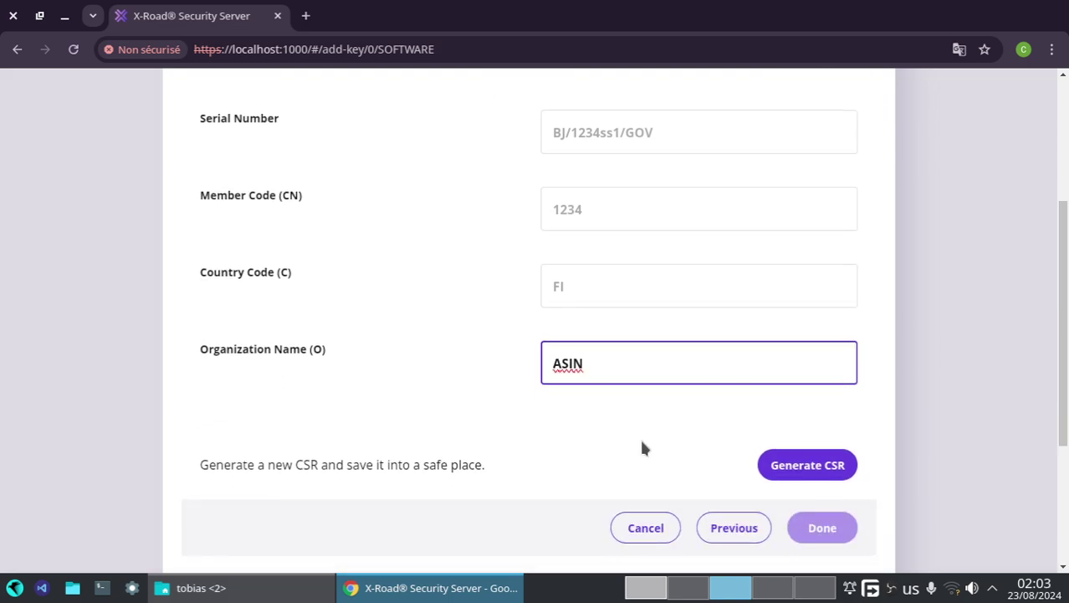
click(782, 466)
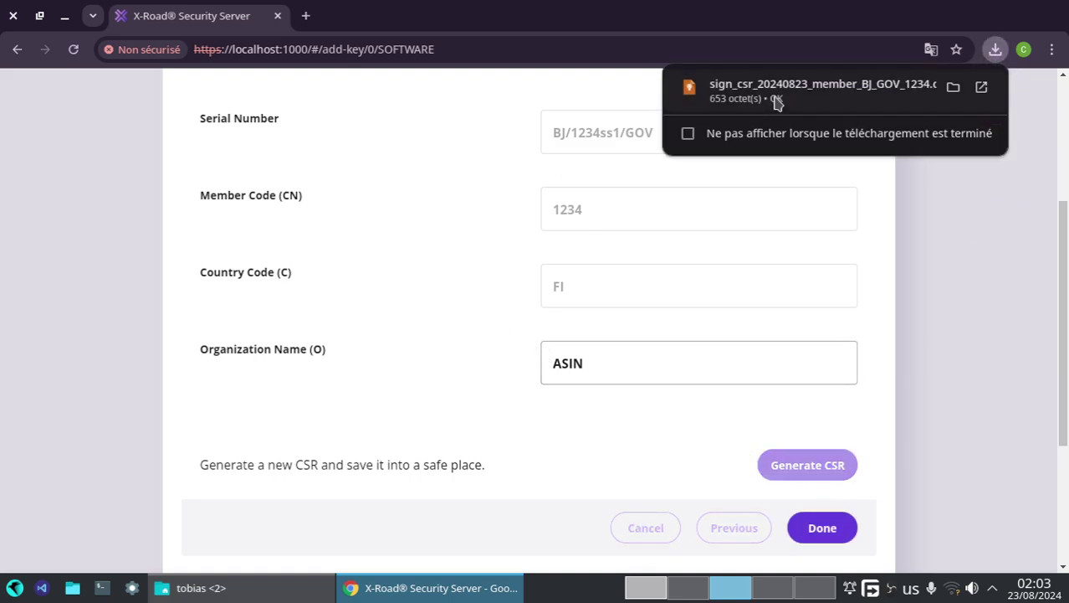
click(823, 528)
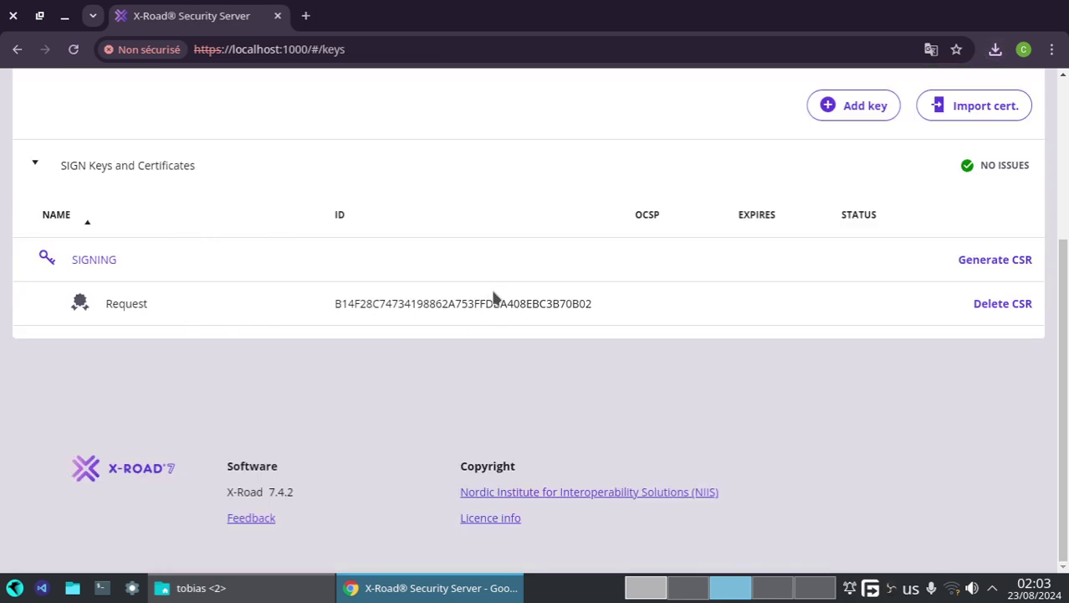
scroll(734, 154, up, 3)
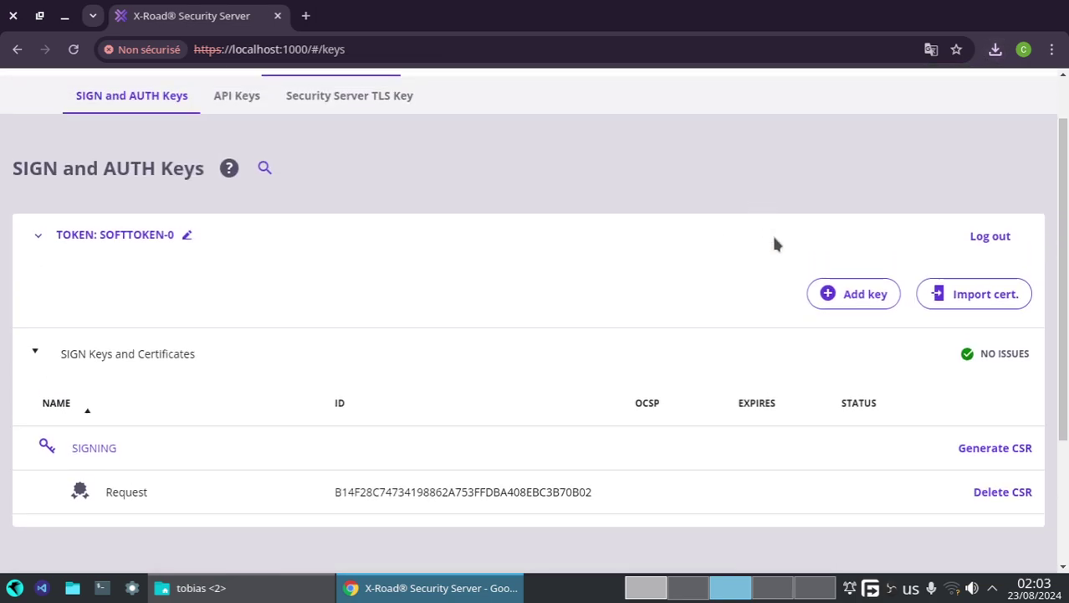
- Scroll the HTCCS guide from page 14 to page 16's AUTHENTICATION usage bullets
click(661, 594)
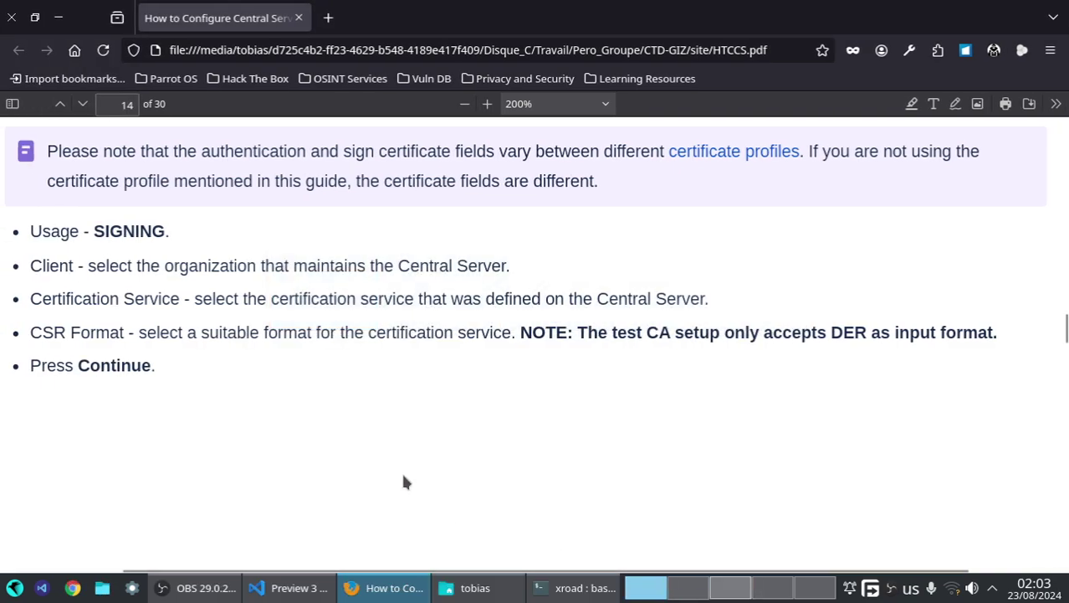
scroll(403, 477, down, 3)
scroll(403, 482, down, 2)
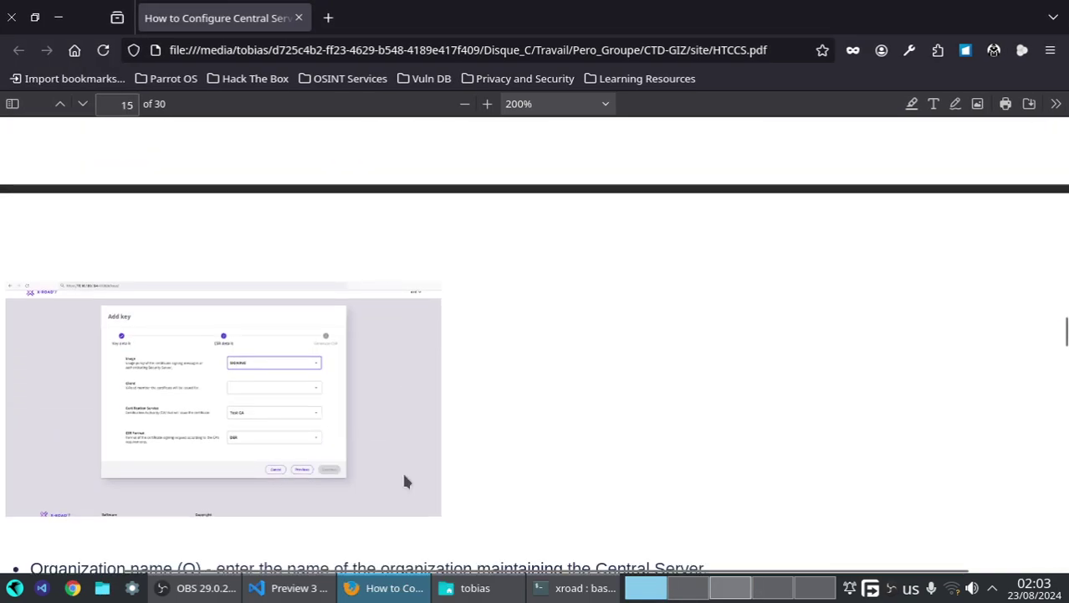
scroll(398, 468, down, 8)
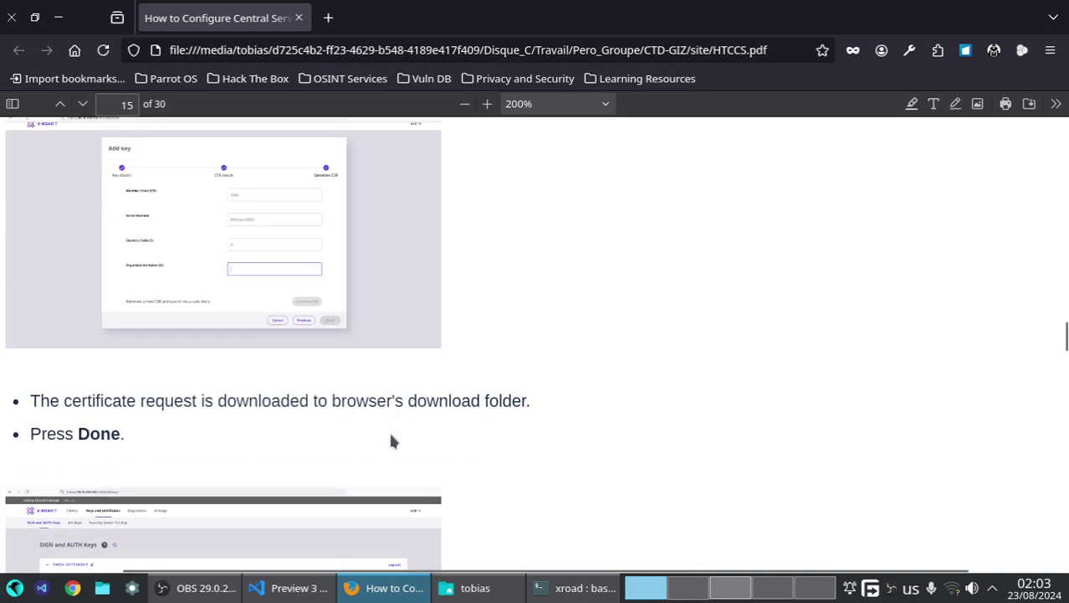
scroll(390, 441, down, 15)
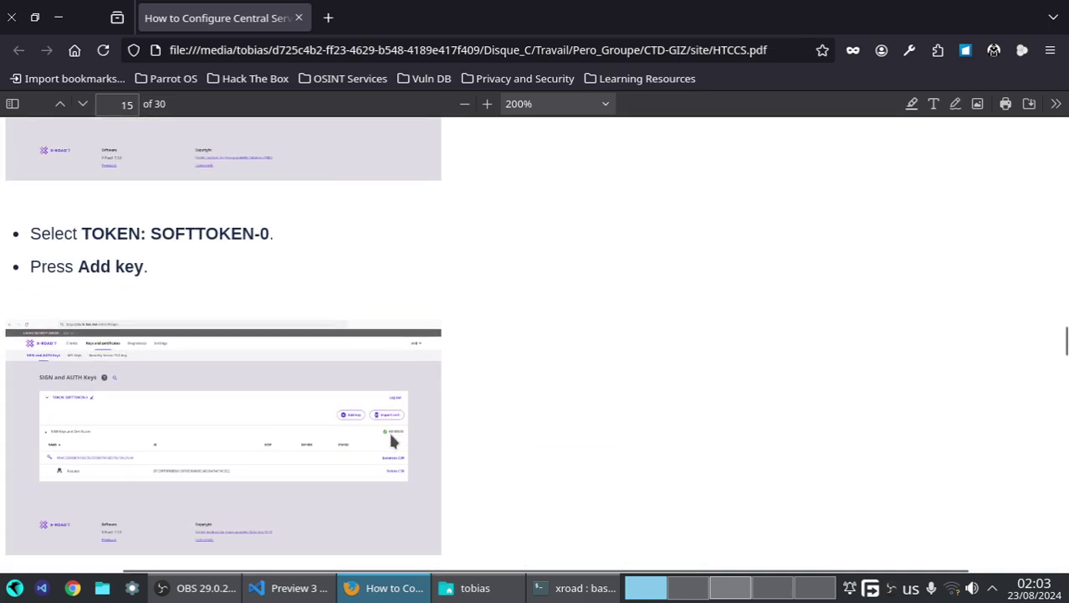
scroll(390, 436, down, 2)
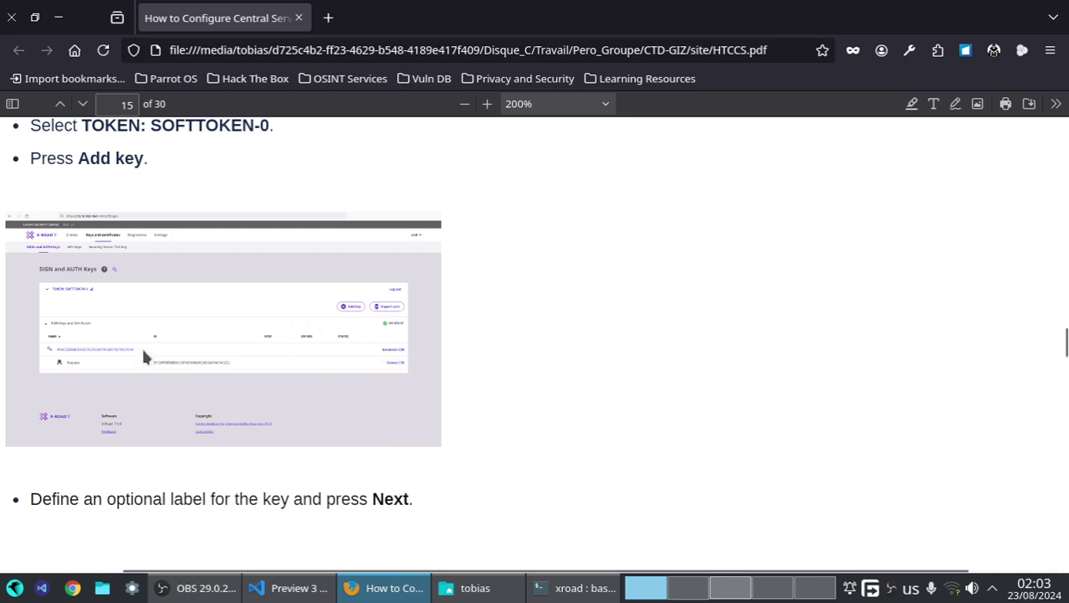
scroll(391, 356, down, 8)
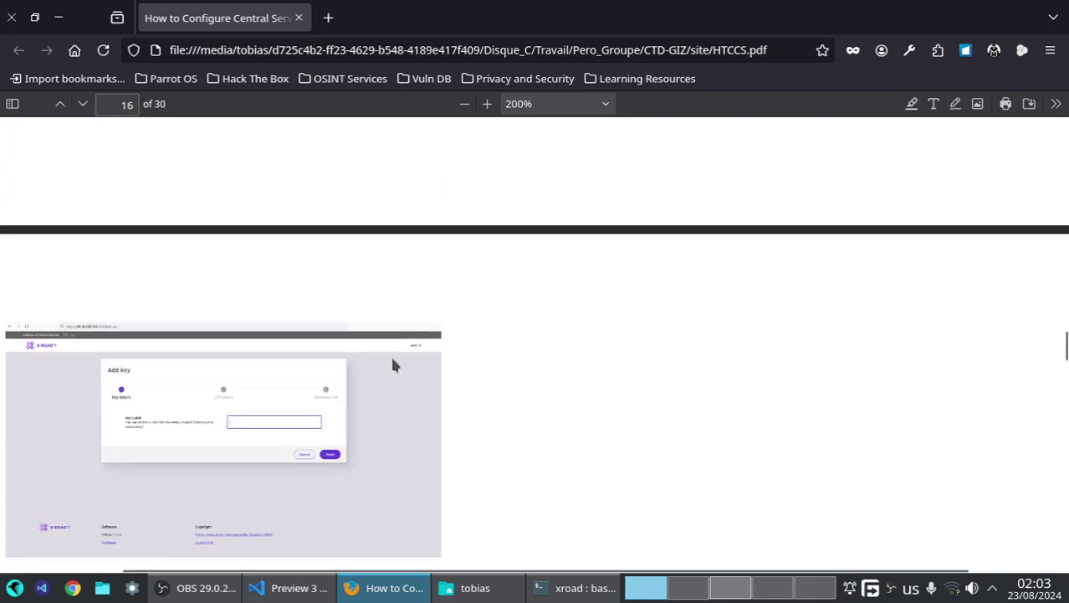
scroll(394, 364, down, 5)
scroll(538, 337, down, 2)
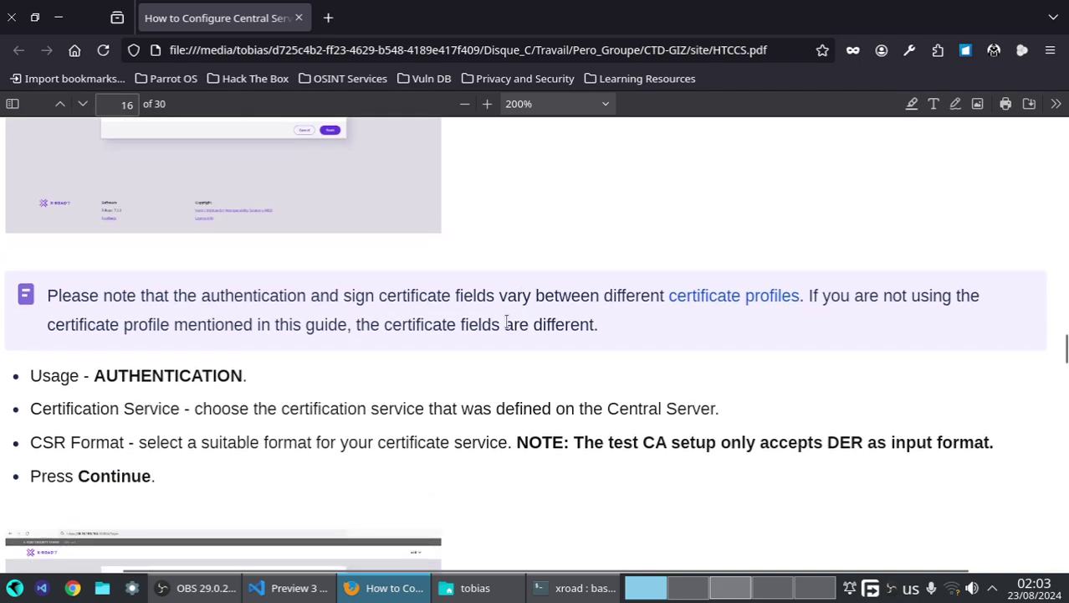
click(715, 588)
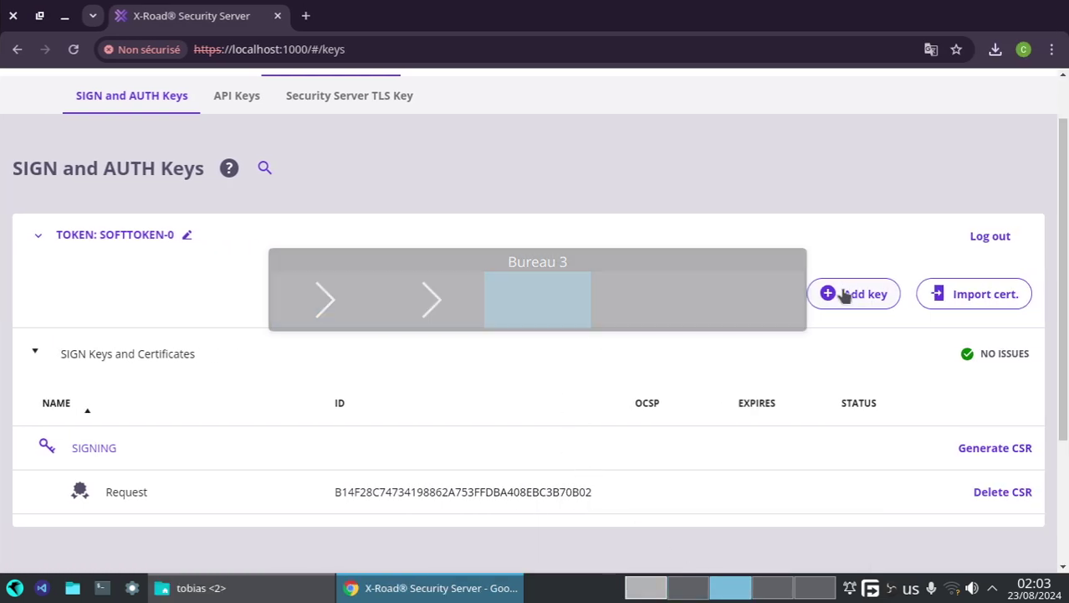
- Add a new key labelled AUTHENTIFICATION to the token
click(849, 294)
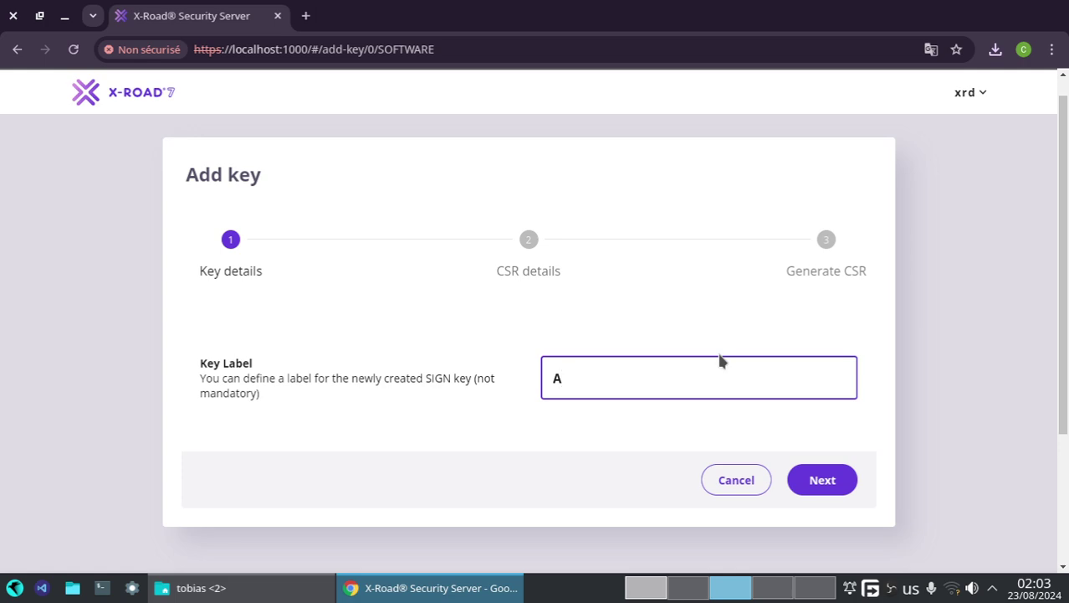
text(AUTHENTI)
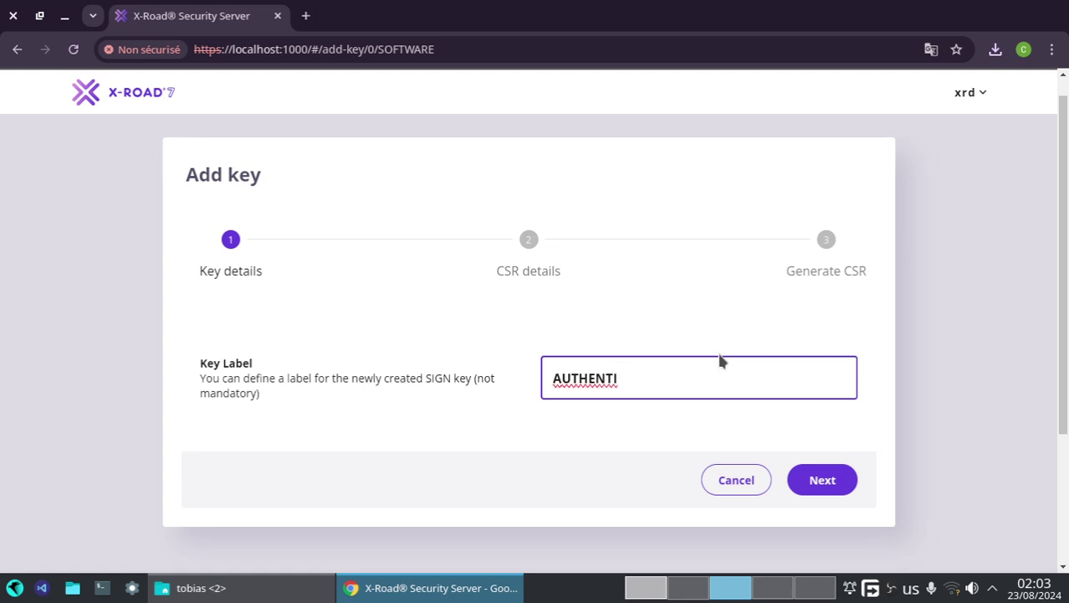
text(FICATION)
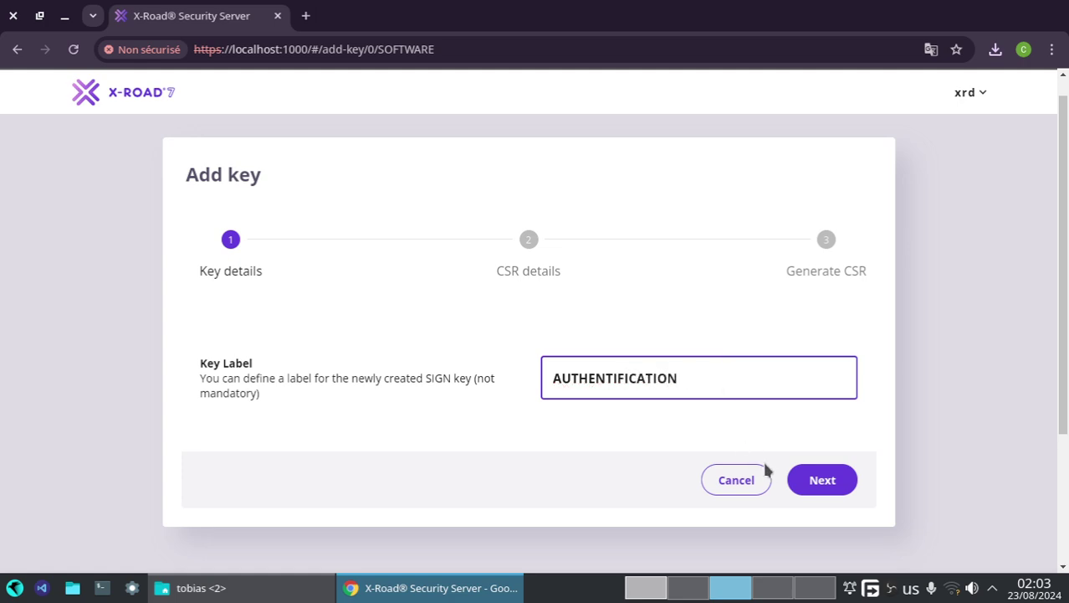
click(818, 478)
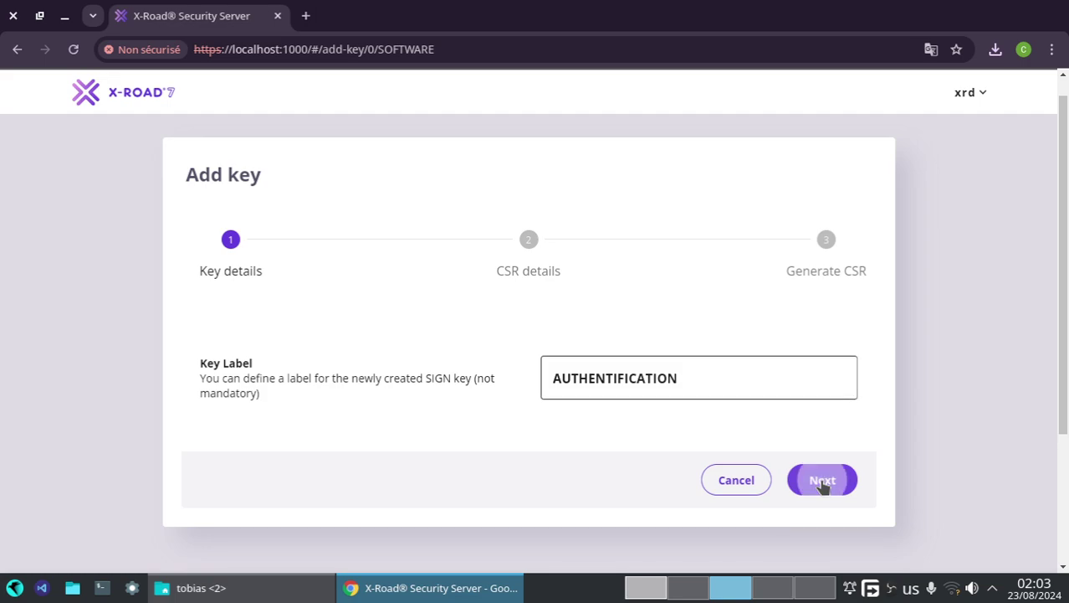
- Set the CSR usage to AUTHENTICATION with Test CA and DER format, reaching Generate CSR
click(583, 364)
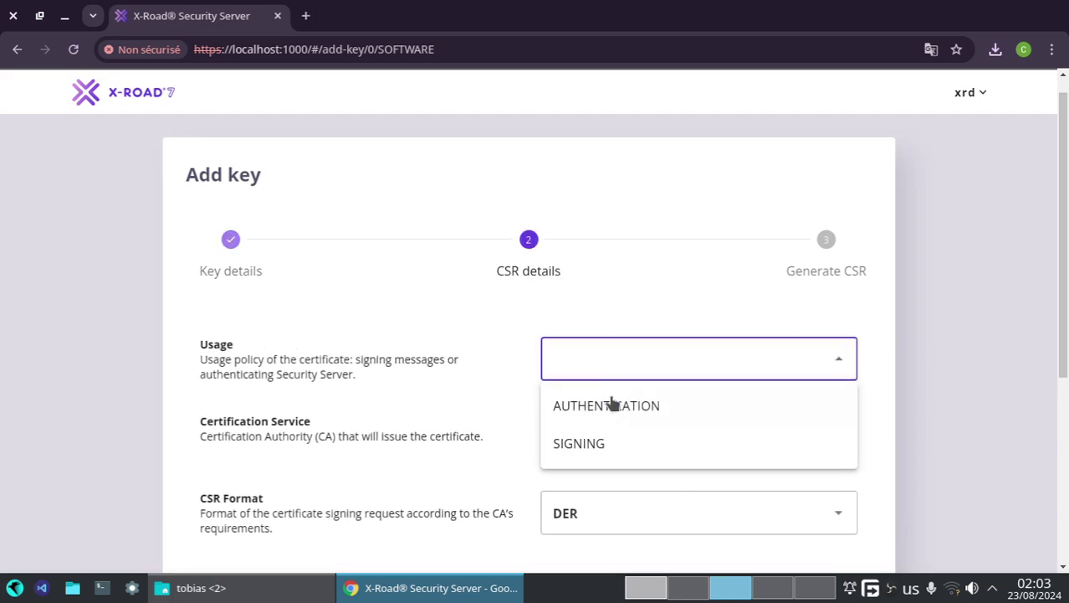
click(611, 403)
click(579, 441)
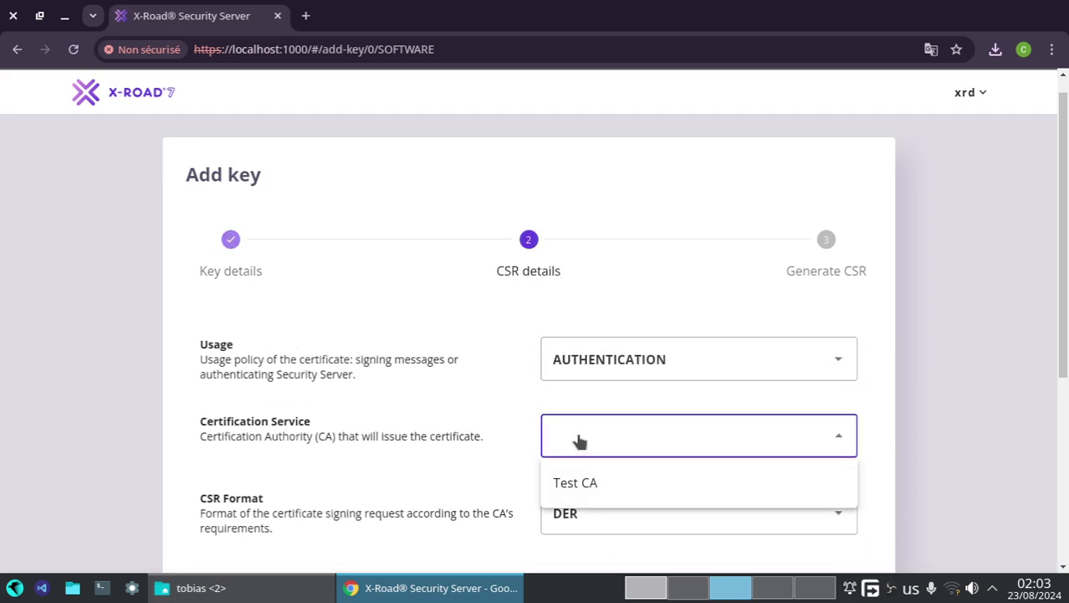
click(592, 480)
scroll(619, 435, down, 3)
click(841, 425)
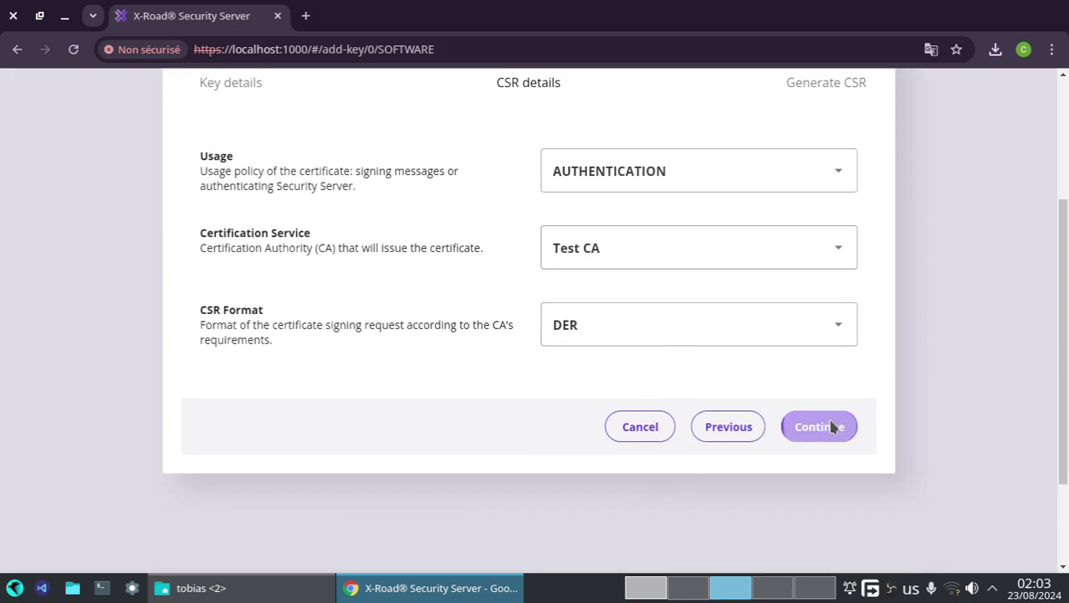
click(666, 332)
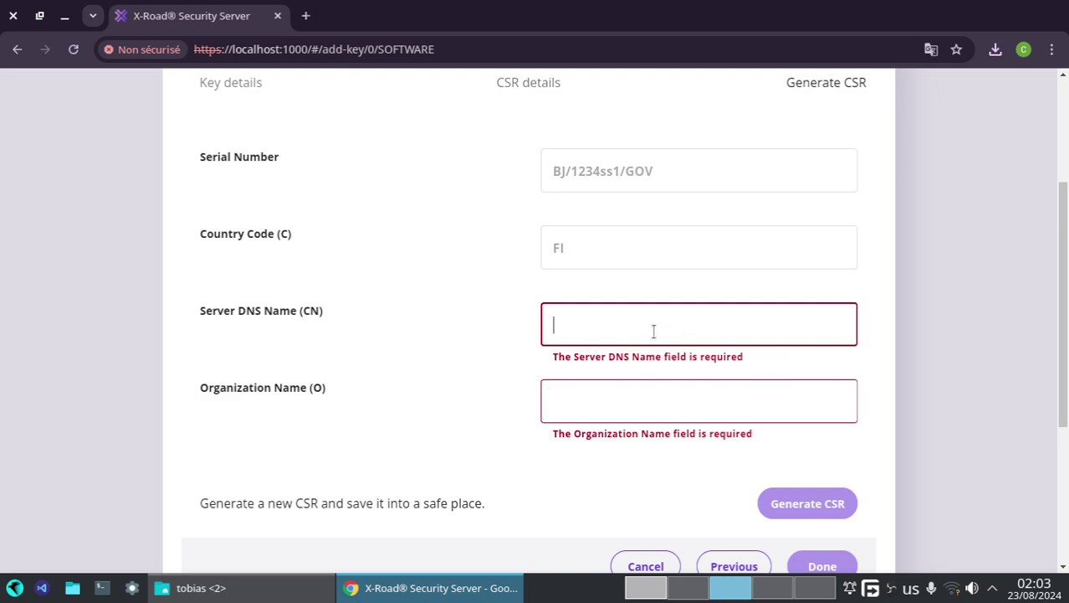
click(646, 587)
- Read the guide's Server DNS name (CN) and Organization name (O) bullets on page 16
scroll(358, 495, down, 5)
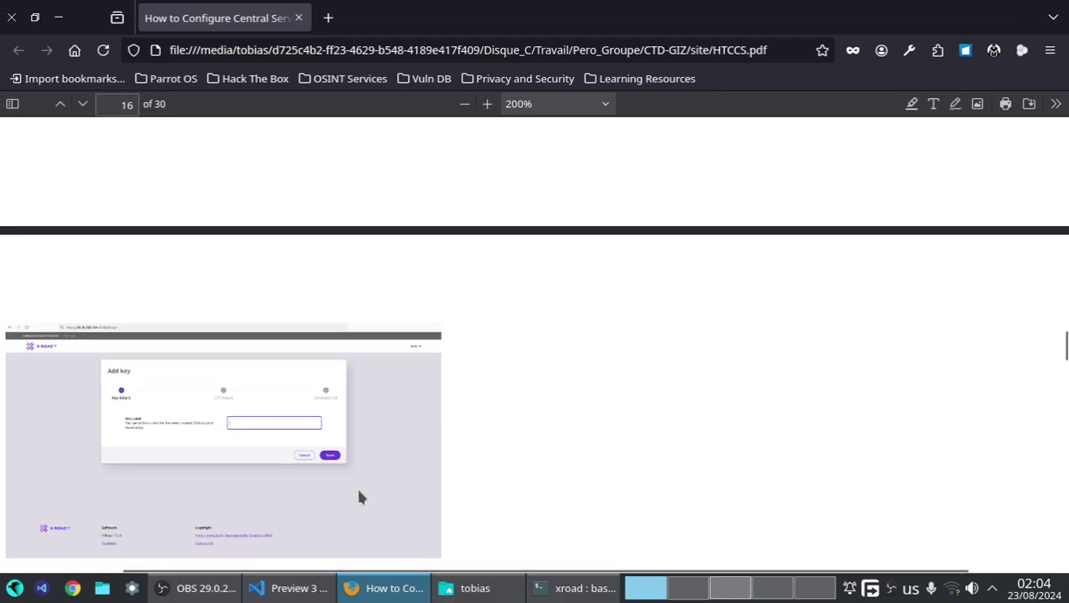
scroll(72, 495, up, 5)
drag(246, 433, 351, 408)
click(327, 371)
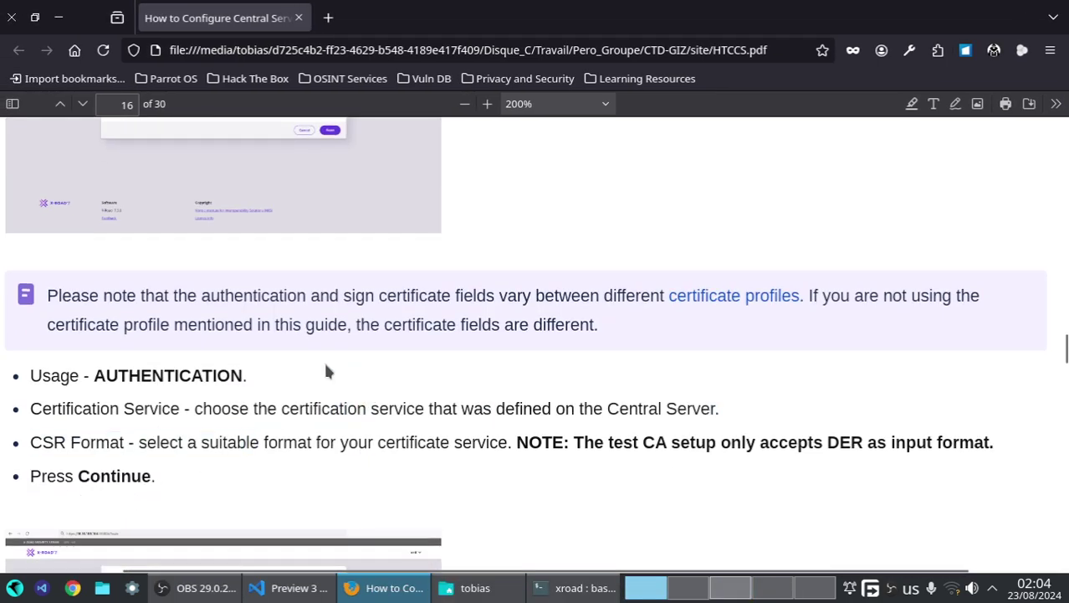
scroll(766, 409, down, 3)
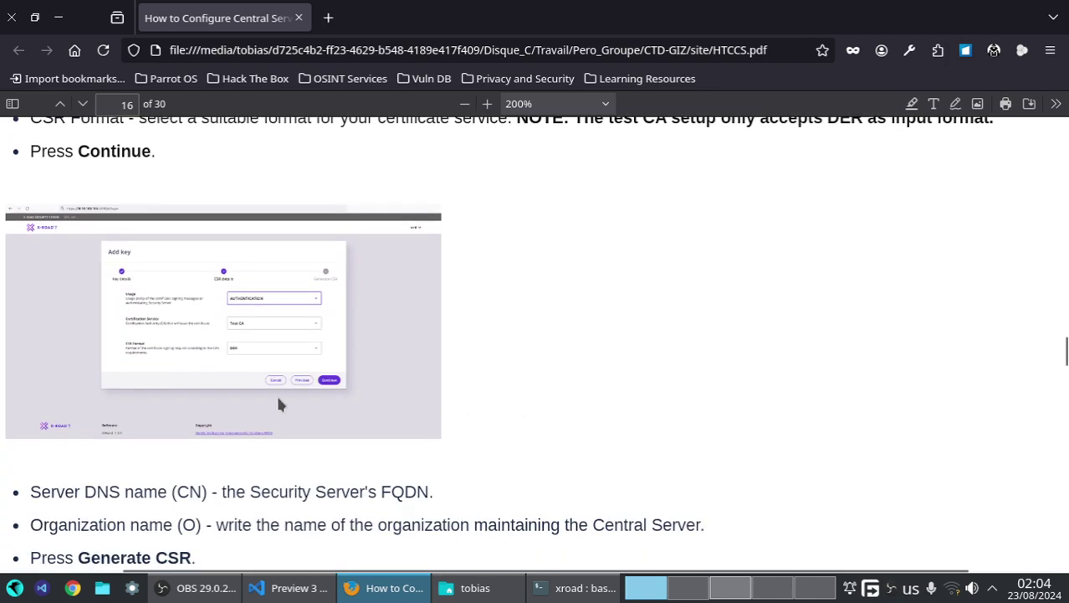
scroll(247, 360, down, 3)
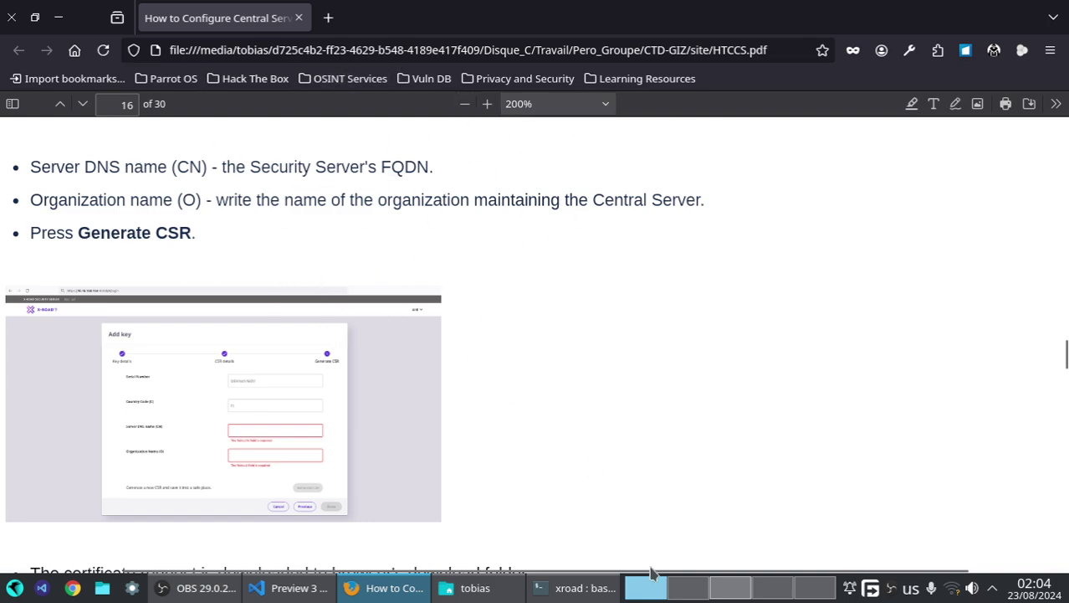
click(730, 587)
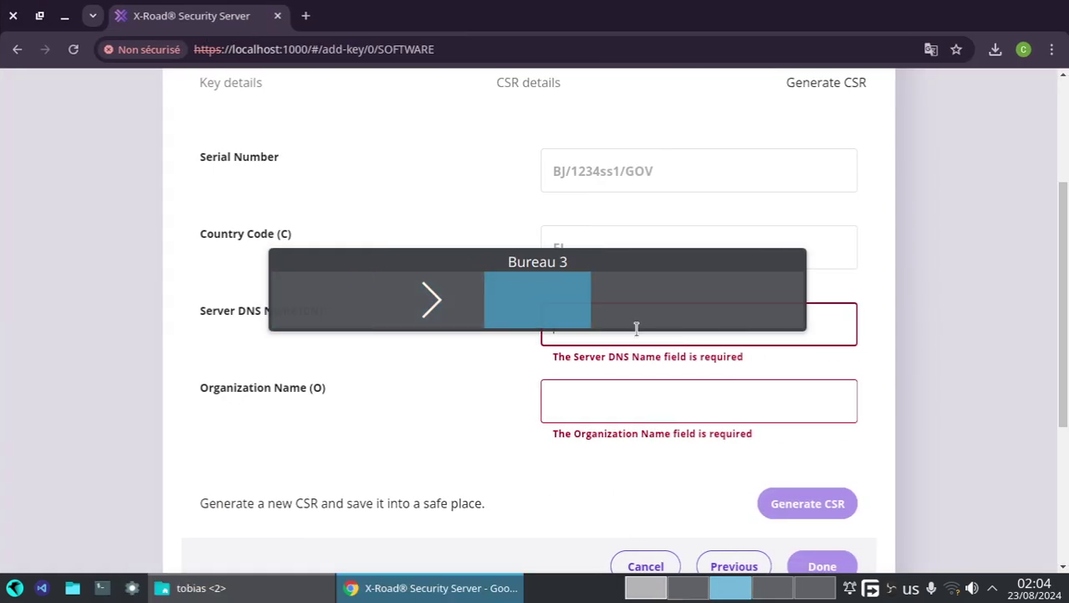
- Generate the authentication CSR for DNS name ss1 and organization ASIN, downloading the .der file
text(ss1)
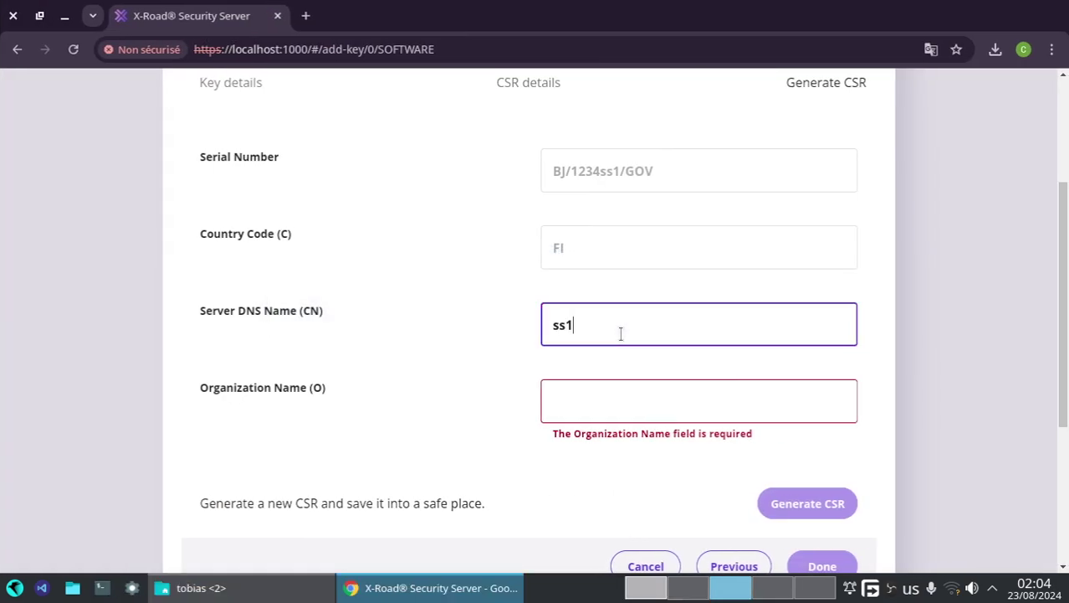
click(603, 413)
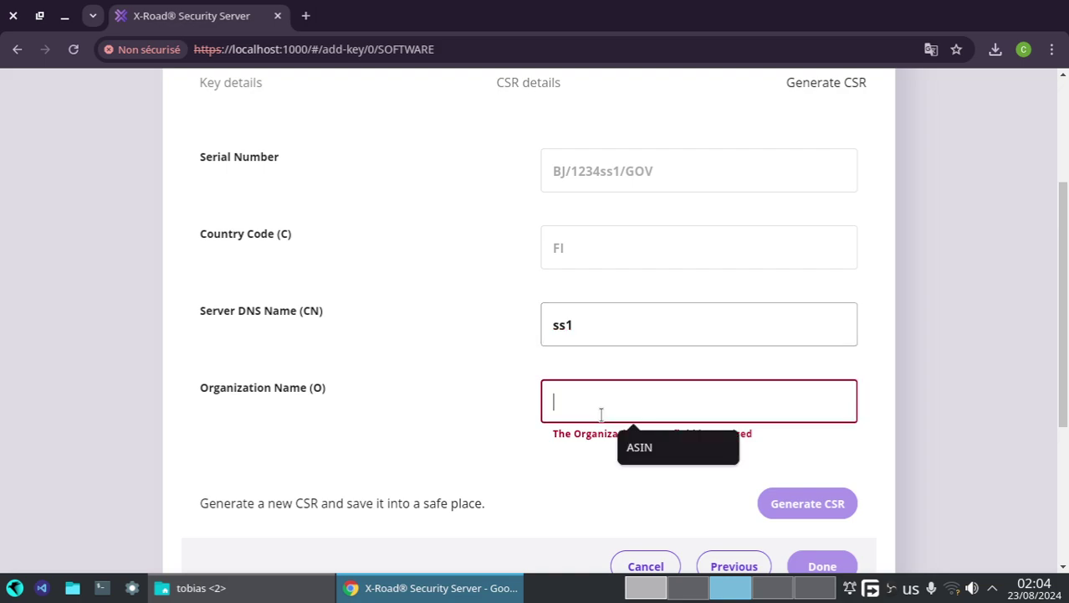
click(649, 447)
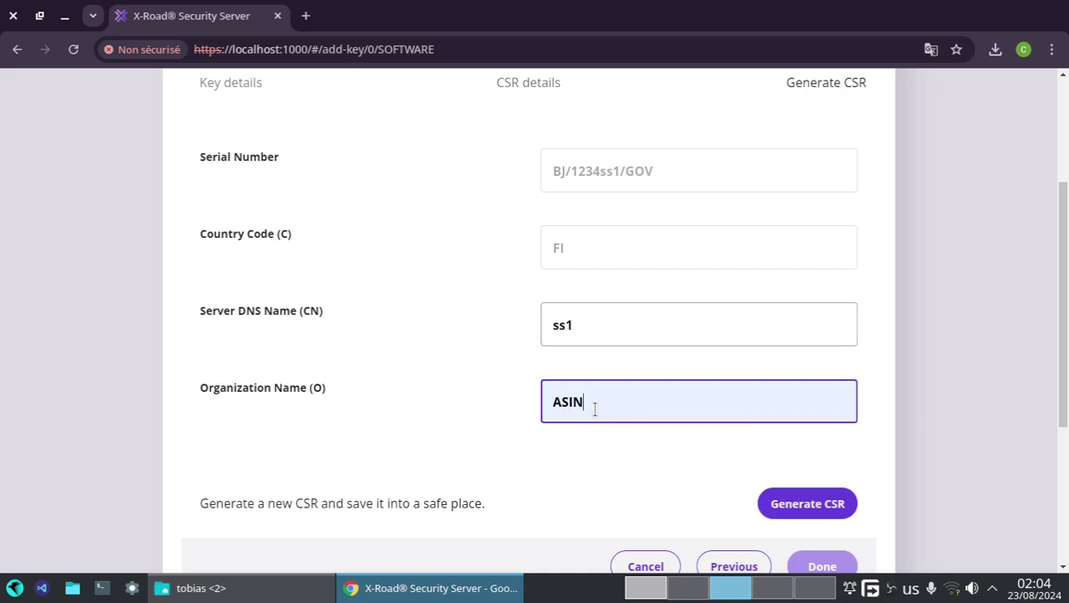
click(784, 505)
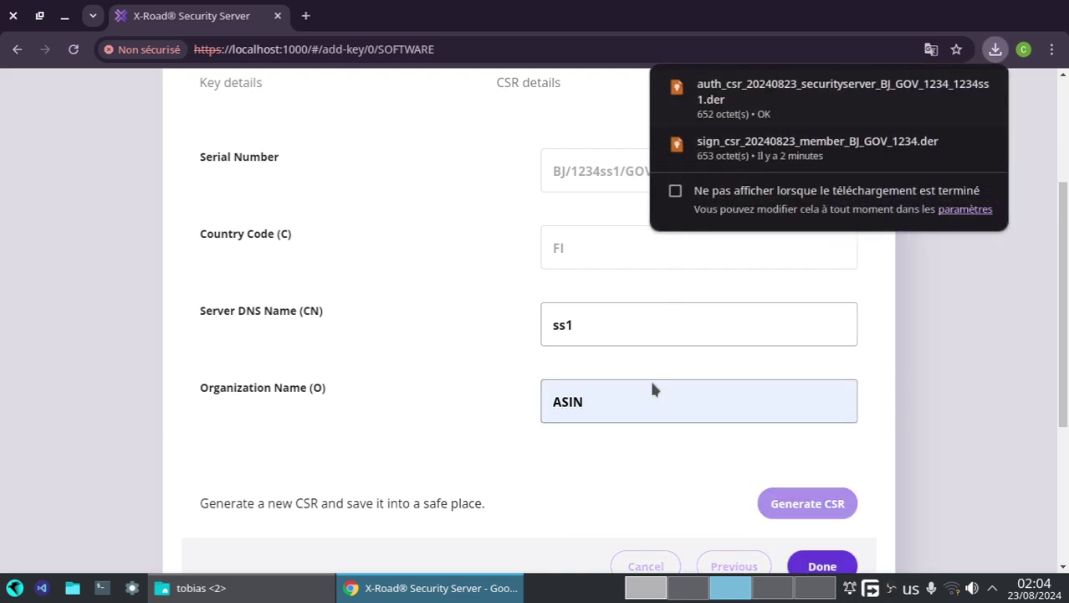
click(822, 565)
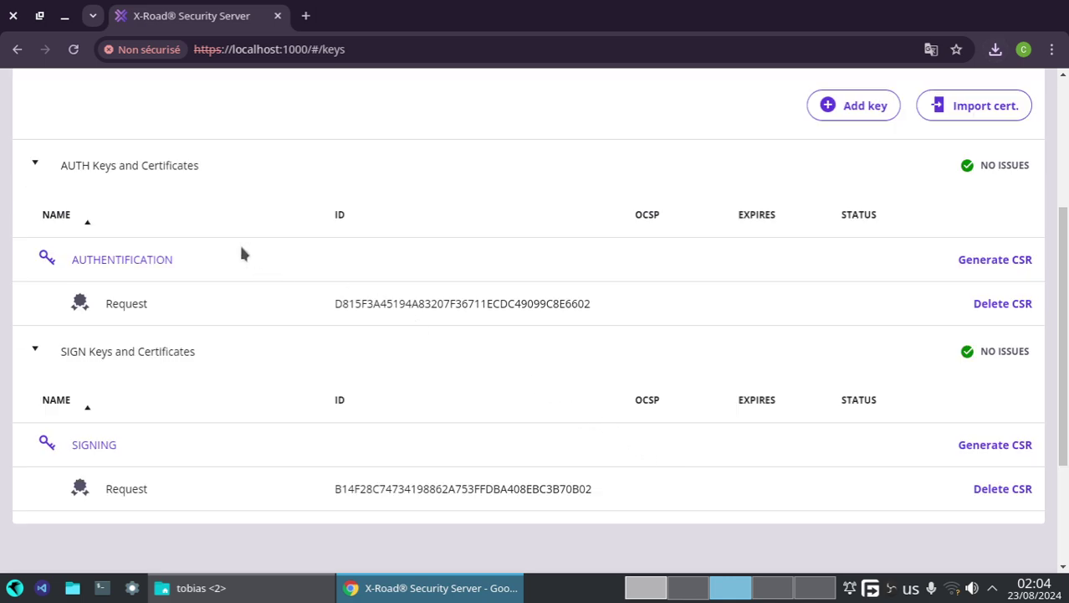
click(646, 587)
- Scroll the guide past the test CA warning to section 3.5 Importing the certificates
scroll(216, 540, down, 4)
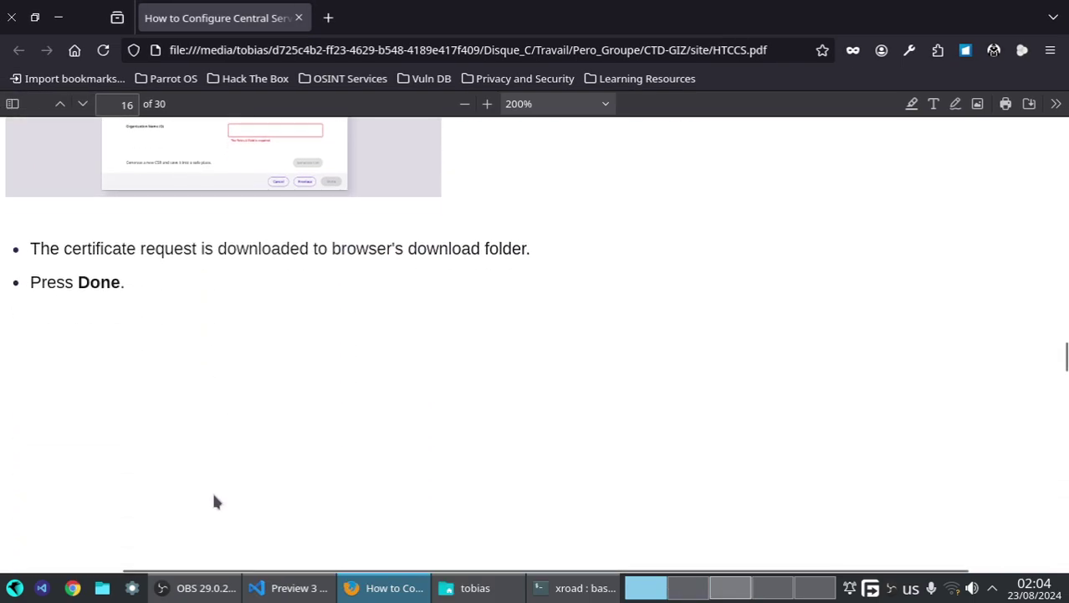
scroll(213, 487, down, 4)
scroll(209, 461, down, 3)
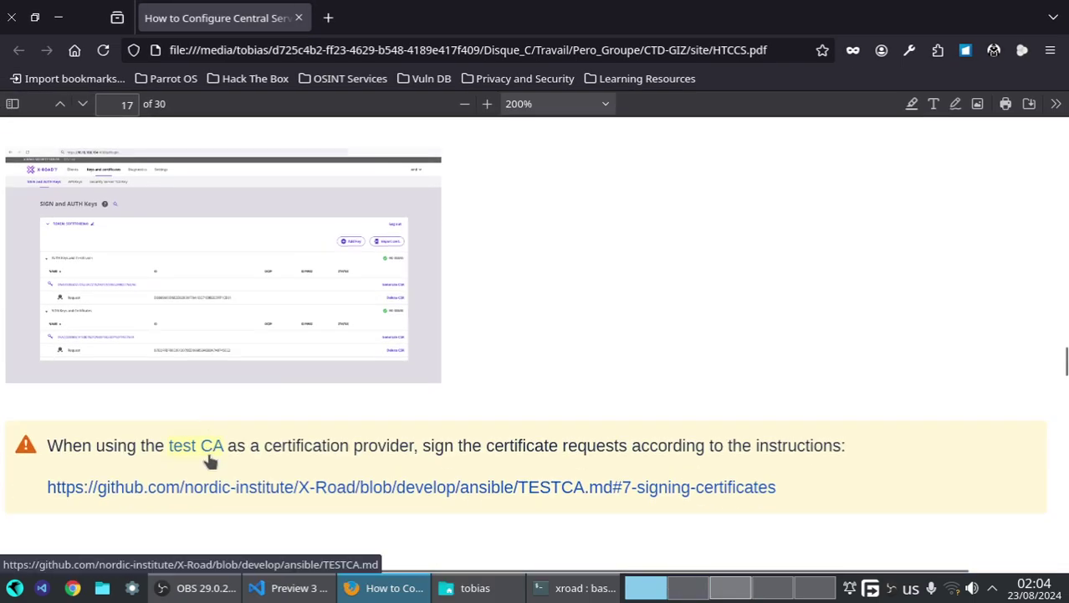
scroll(175, 404, up, 4)
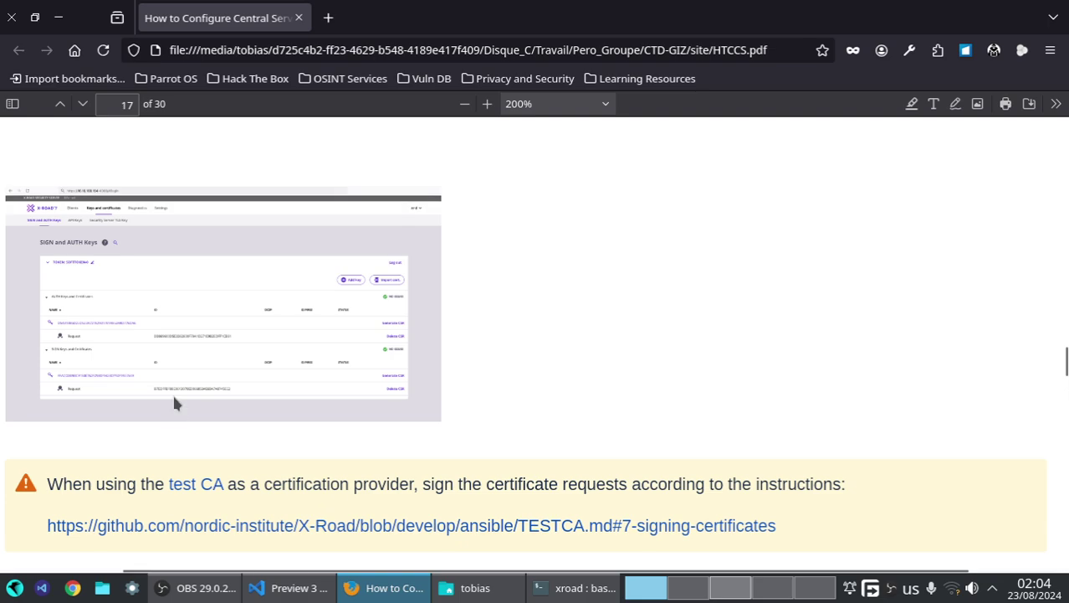
scroll(171, 400, down, 4)
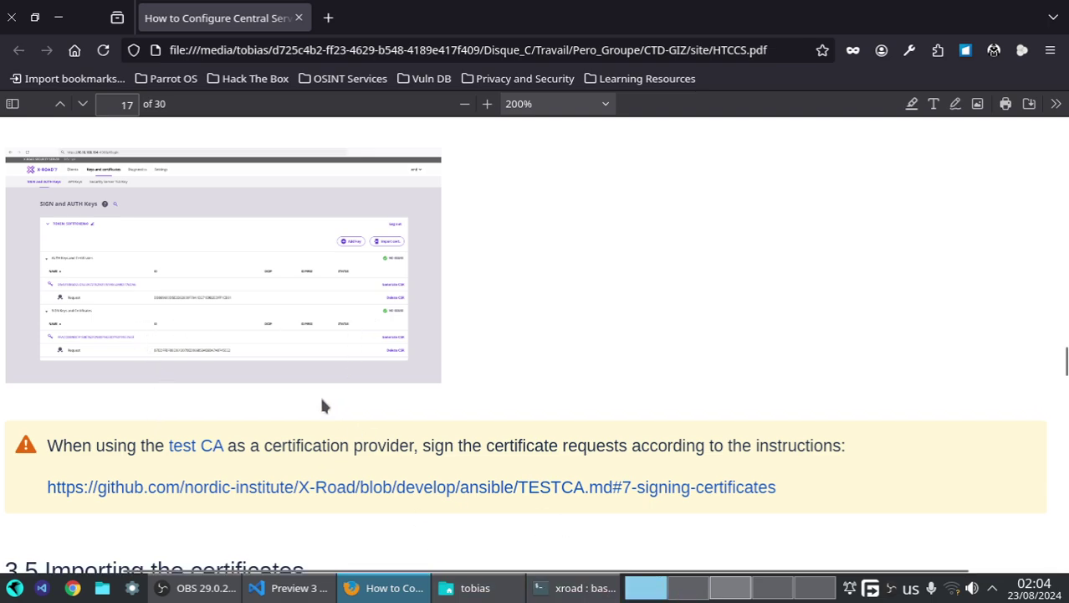
click(740, 590)
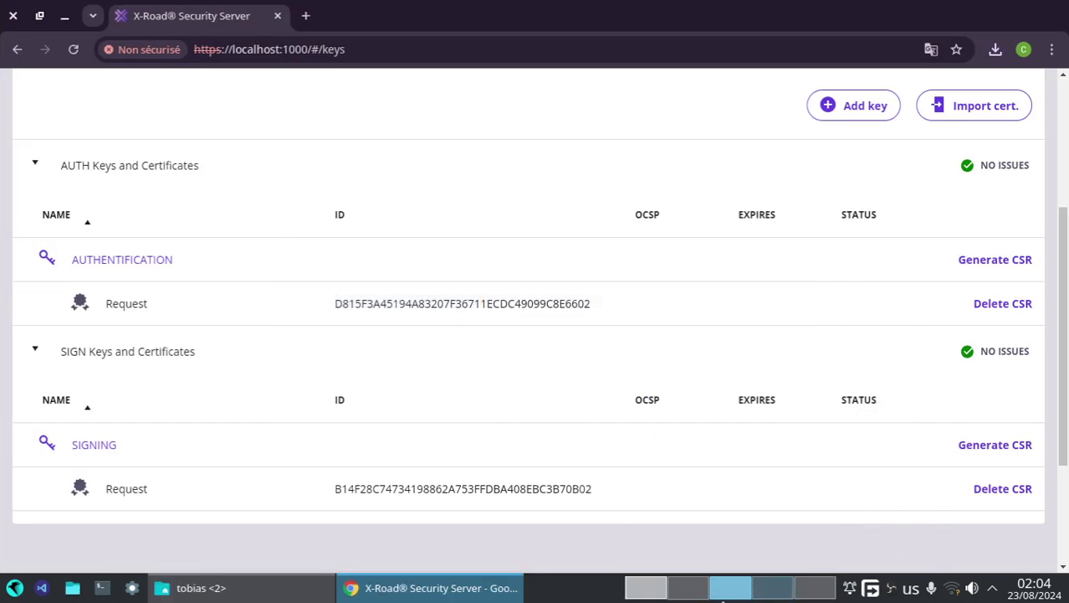
click(640, 587)
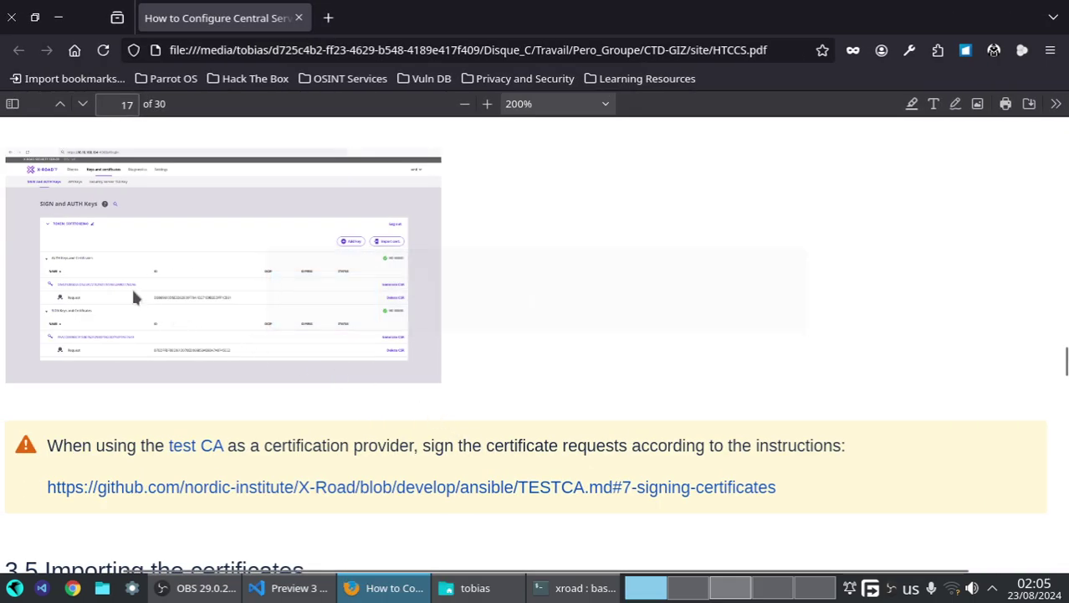
scroll(174, 344, down, 5)
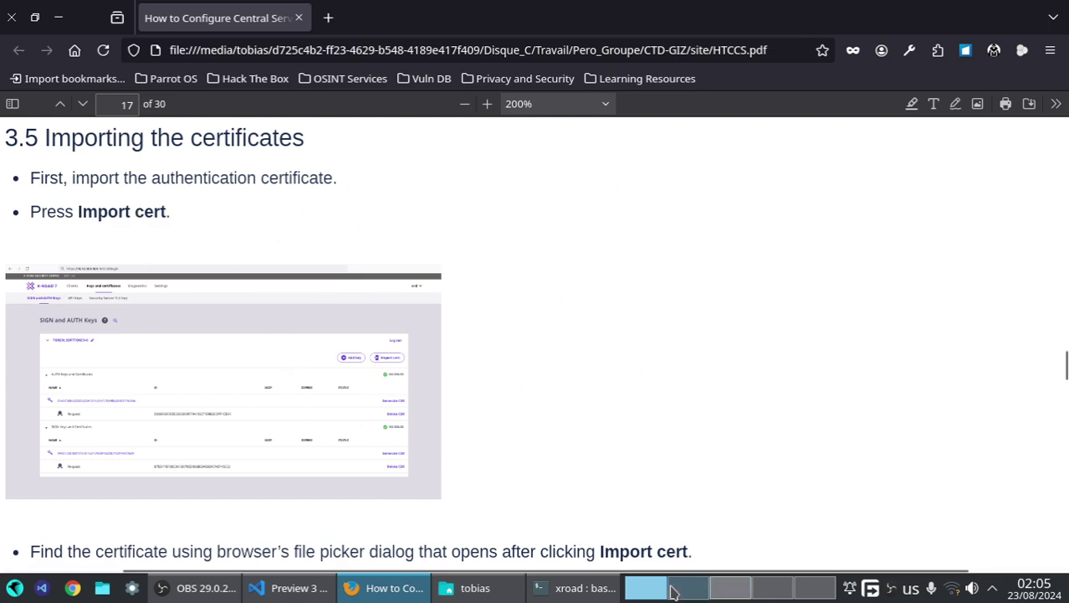
- Inspect the AUTHENTIFICATION key's details in the Security Server, then close them
click(719, 587)
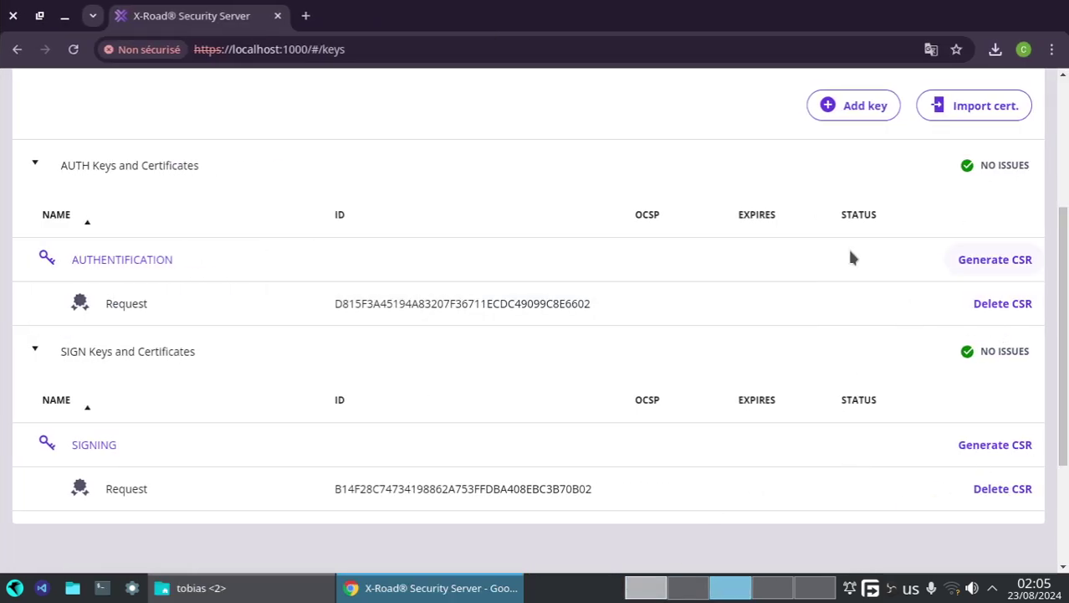
click(123, 266)
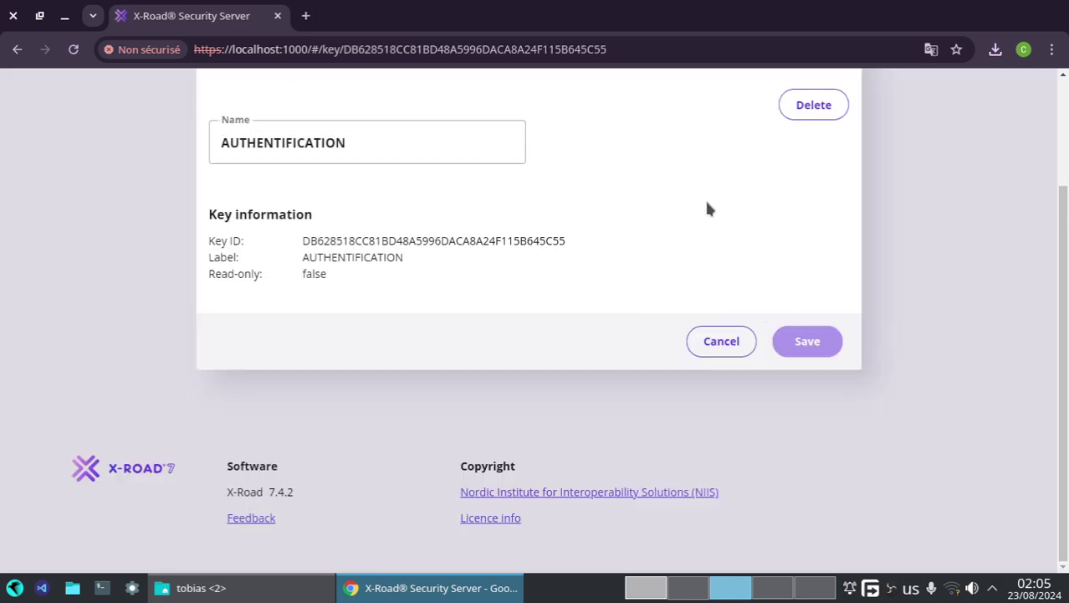
scroll(707, 208, up, 2)
click(836, 181)
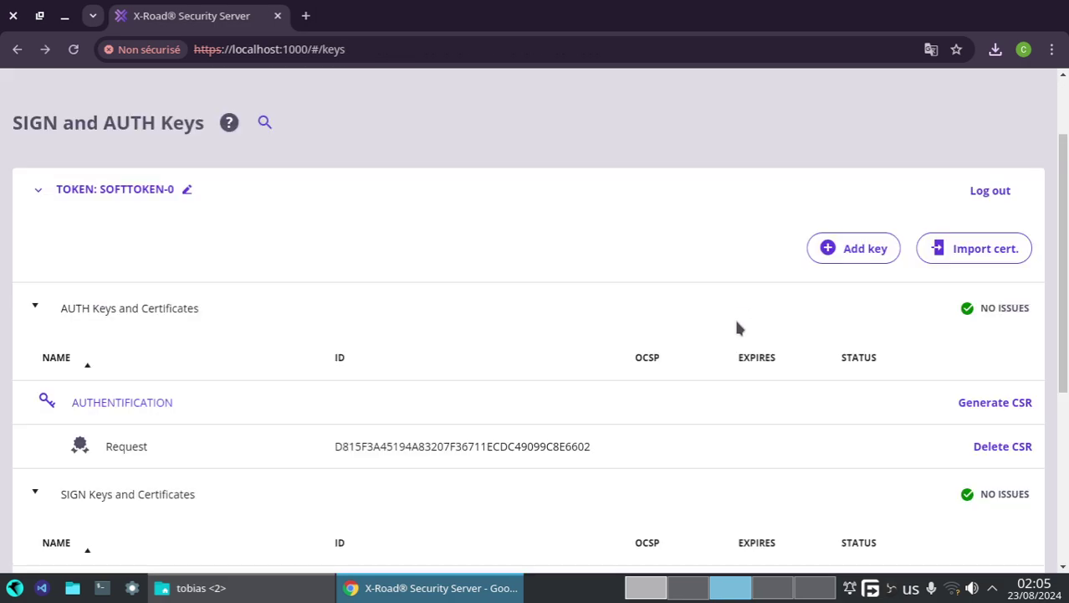
scroll(891, 357, down, 1)
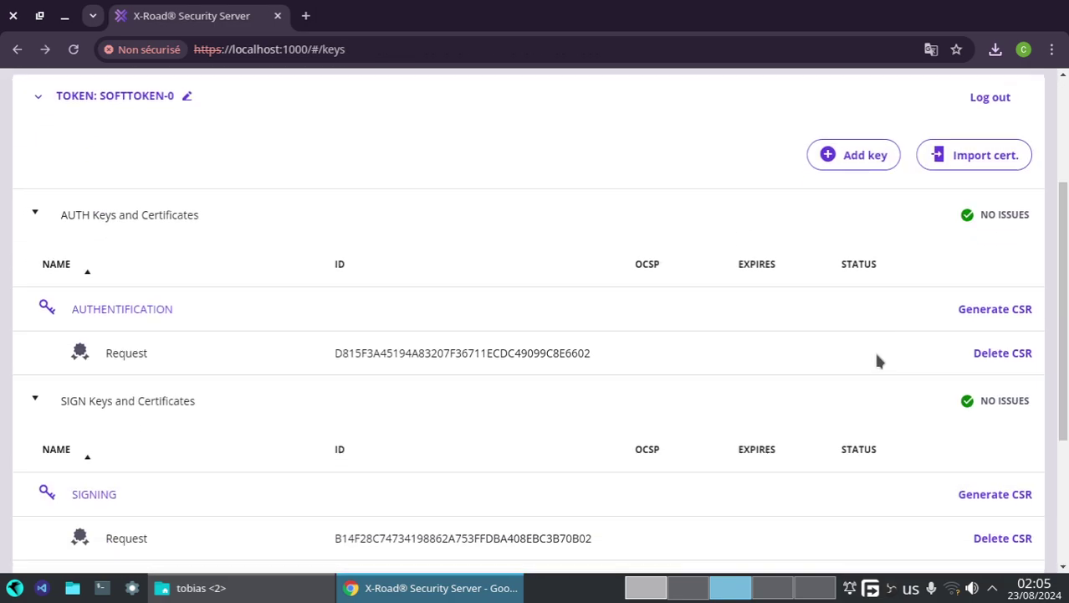
- Read pages 17–18 of HTCCS.pdf up to the step activating the authentication certificate
click(657, 588)
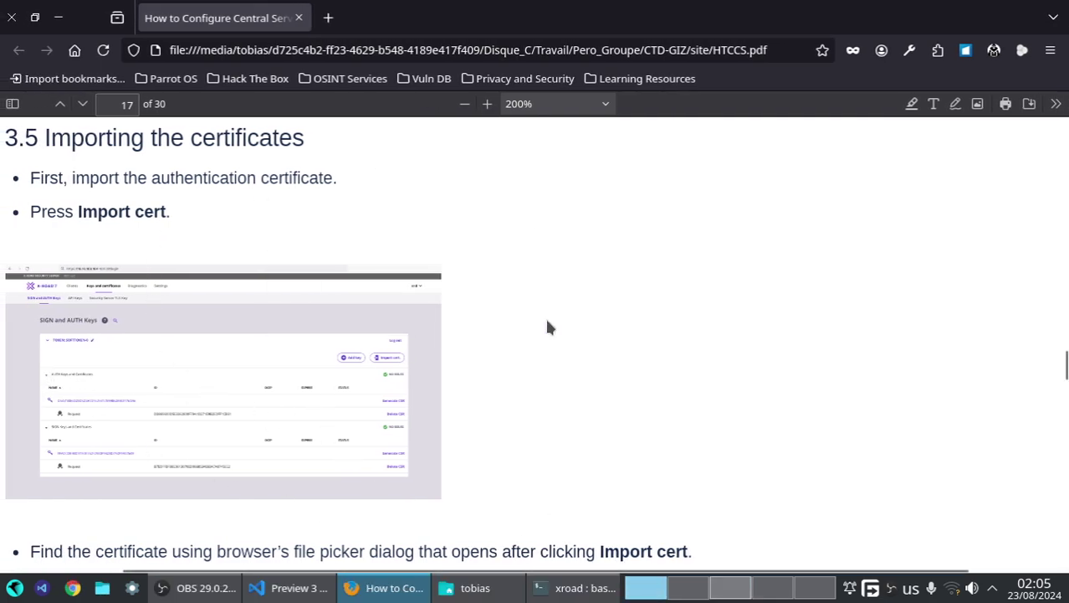
scroll(506, 479, down, 3)
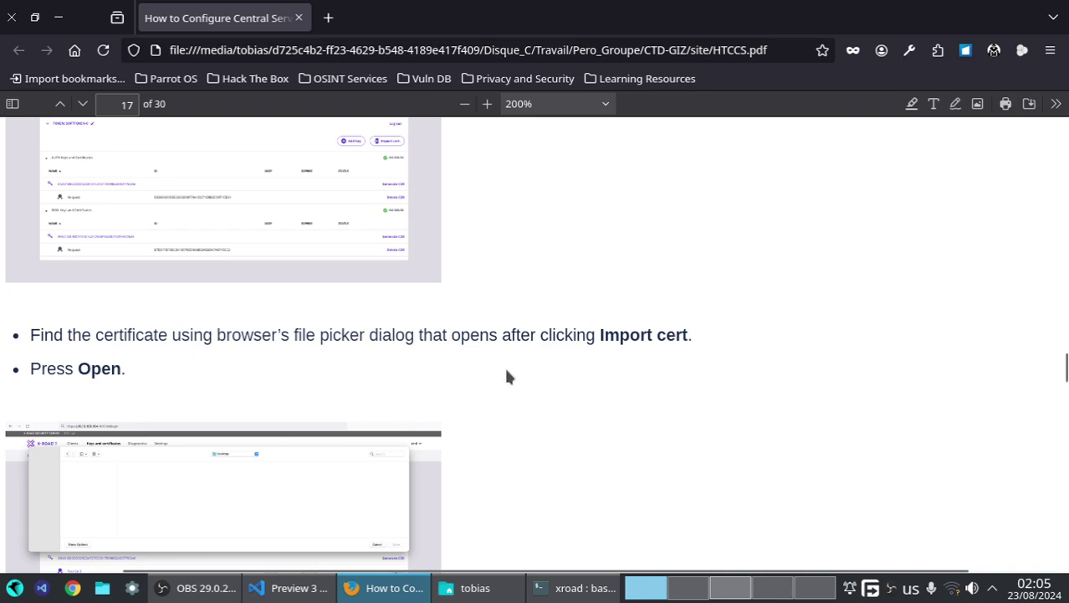
scroll(609, 379, down, 5)
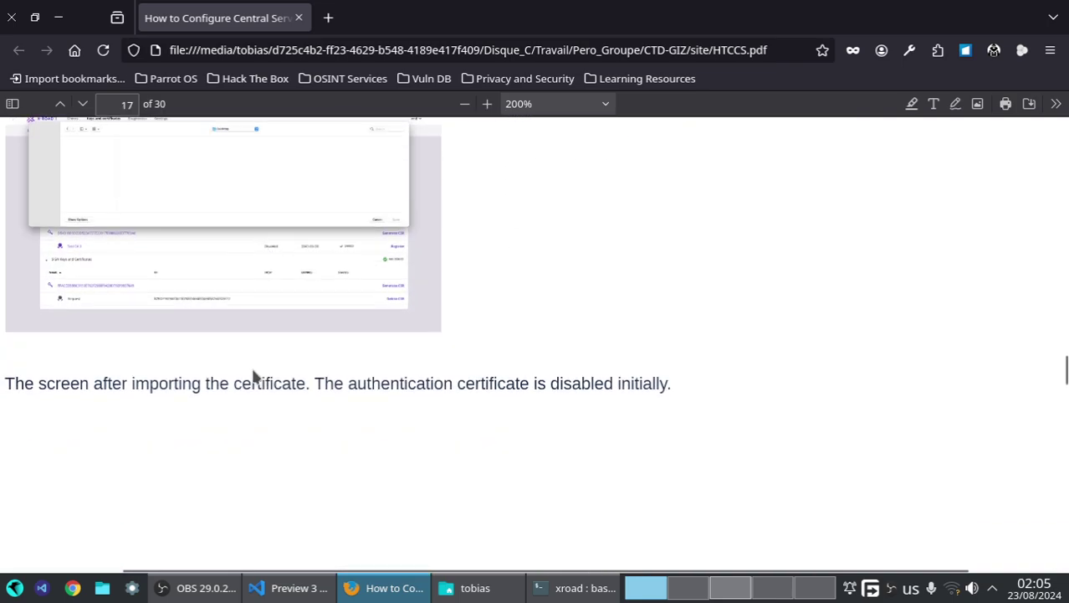
scroll(493, 401, down, 10)
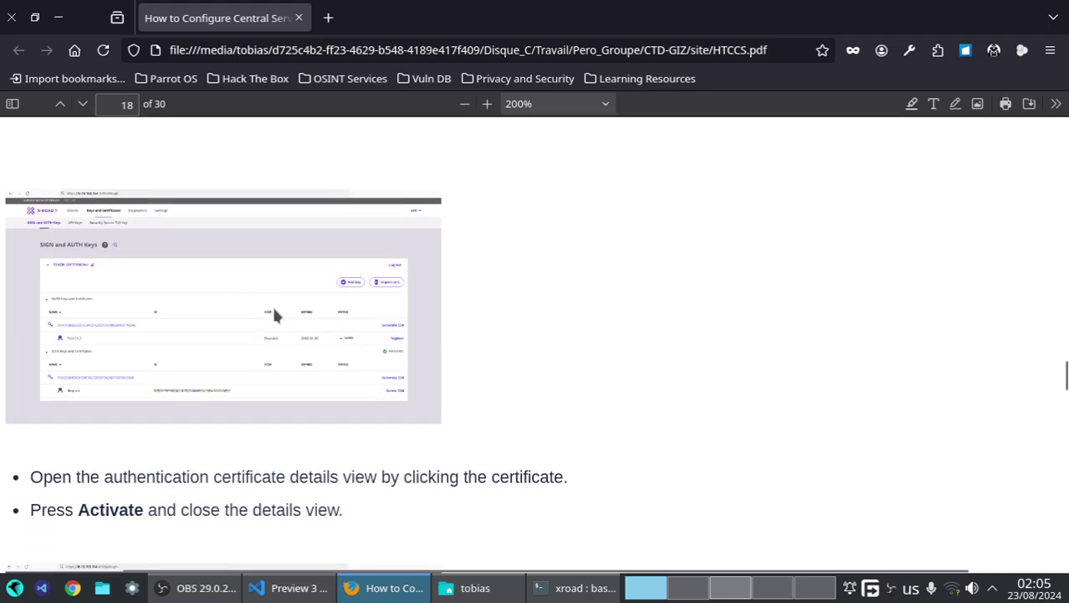
scroll(222, 410, down, 2)
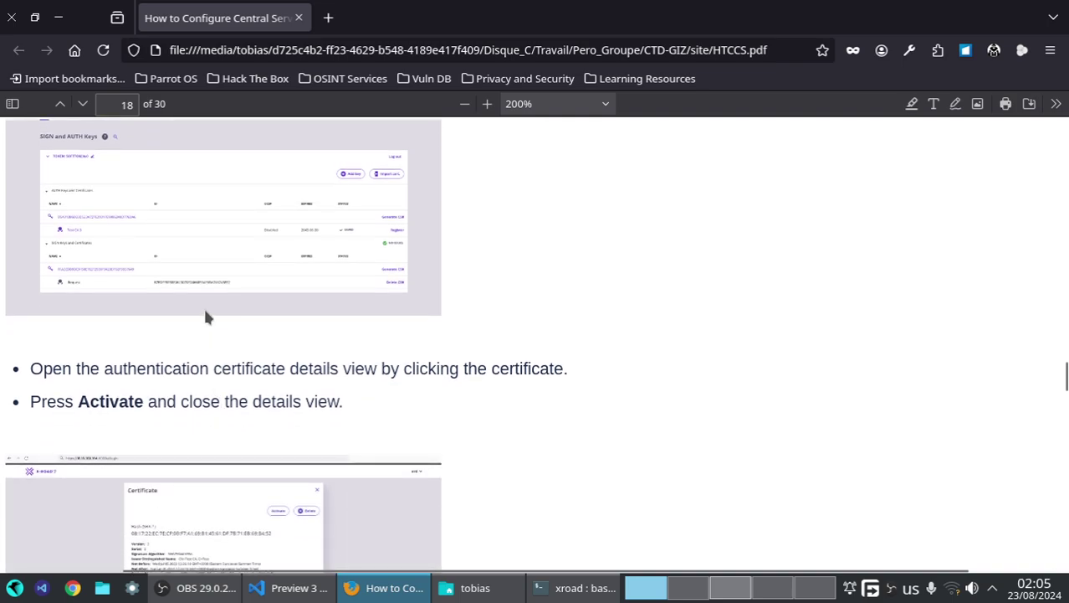
scroll(418, 388, down, 2)
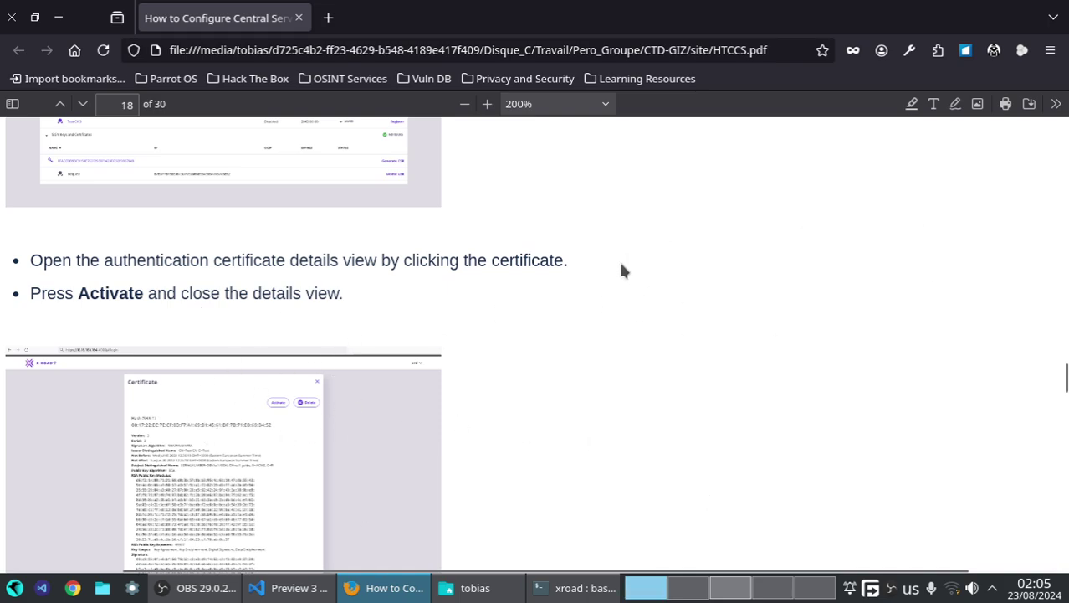
click(749, 595)
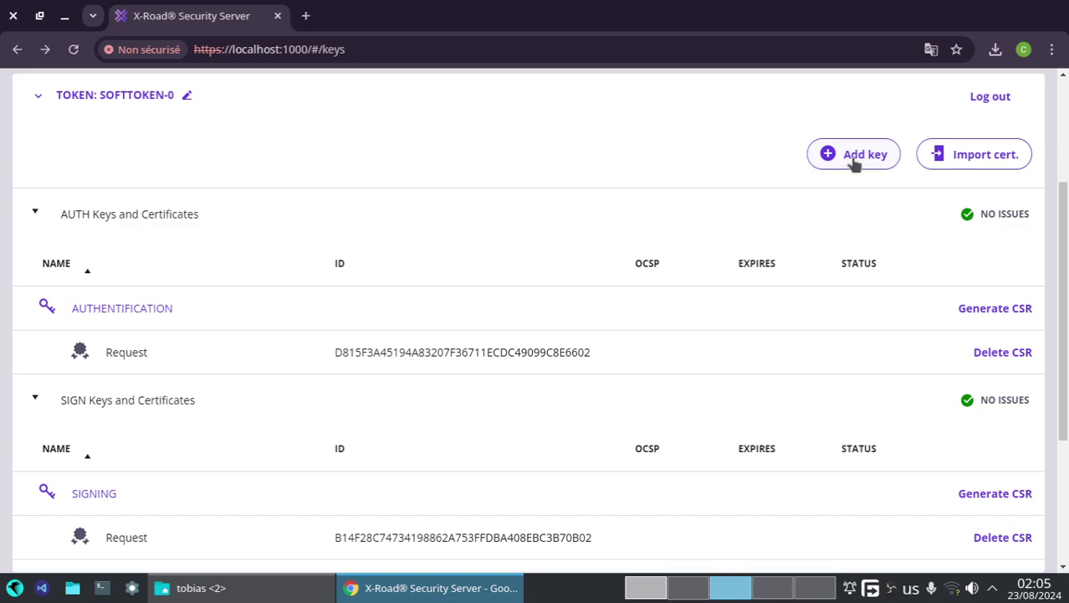
- Start a certificate import, then cancel the file dialog without choosing a file
click(938, 152)
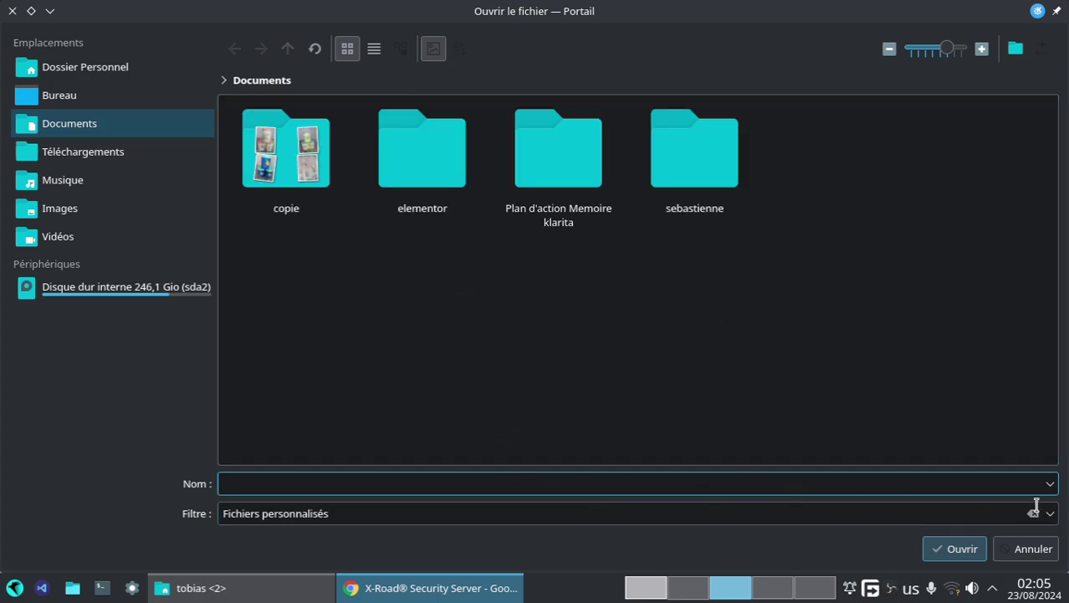
click(1034, 548)
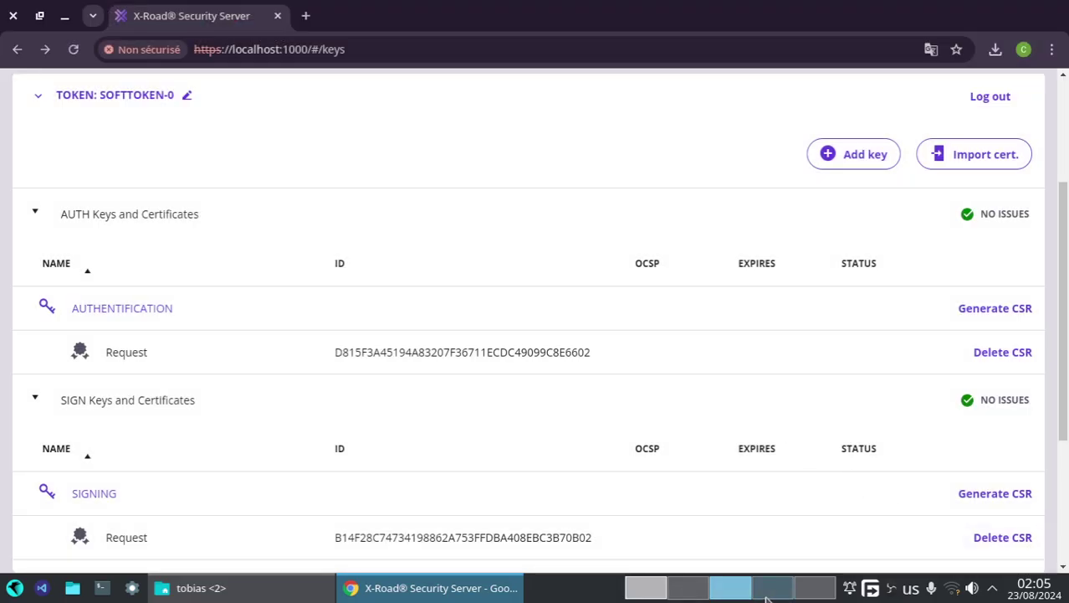
click(646, 588)
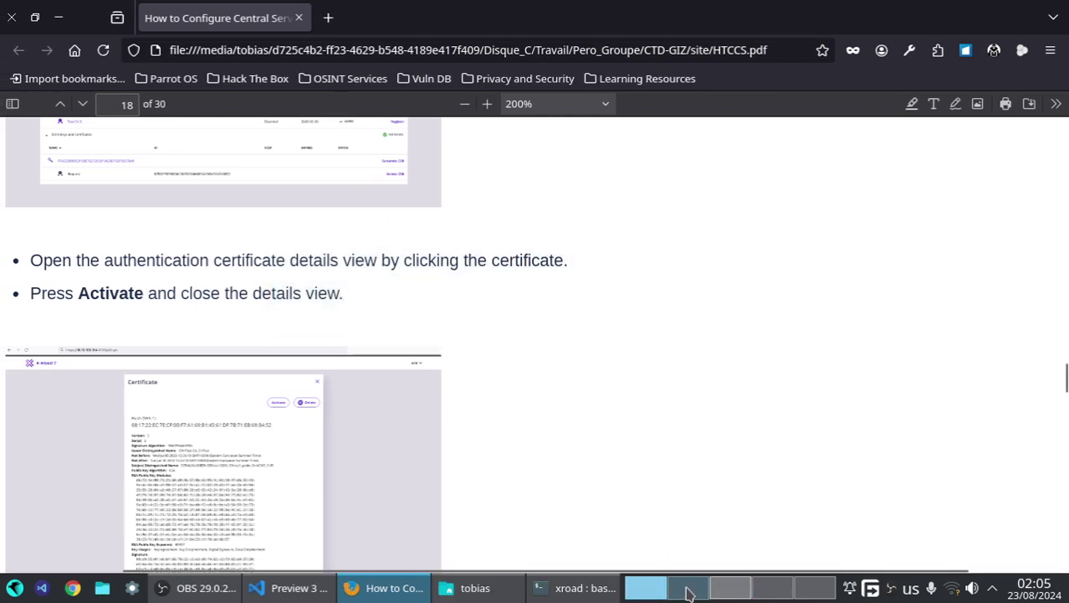
- On the Test CA signing page, browse Téléchargements for the CSR files, then cancel
click(691, 593)
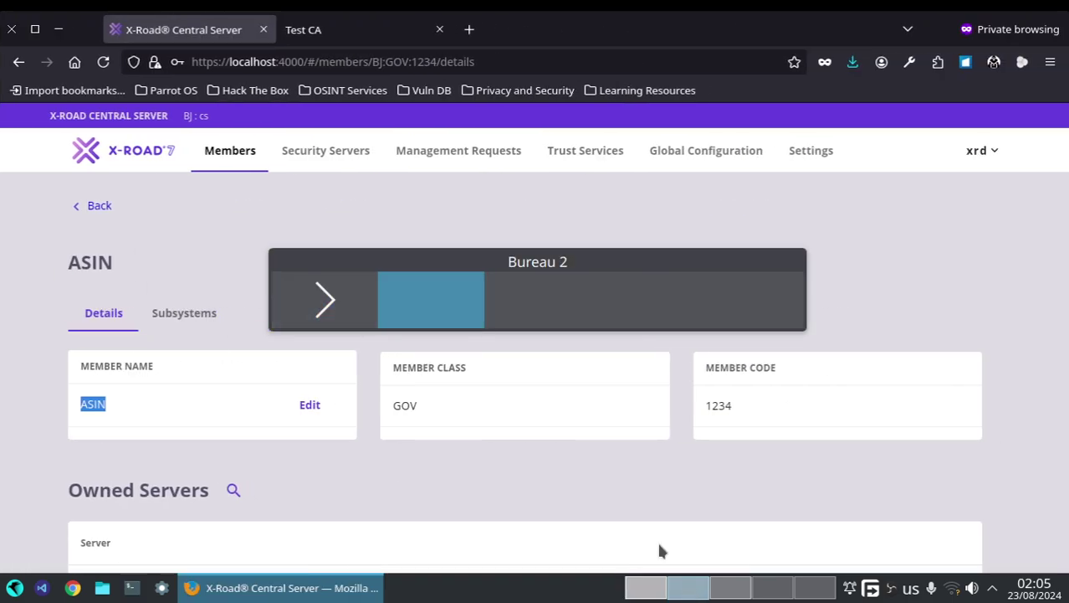
click(353, 29)
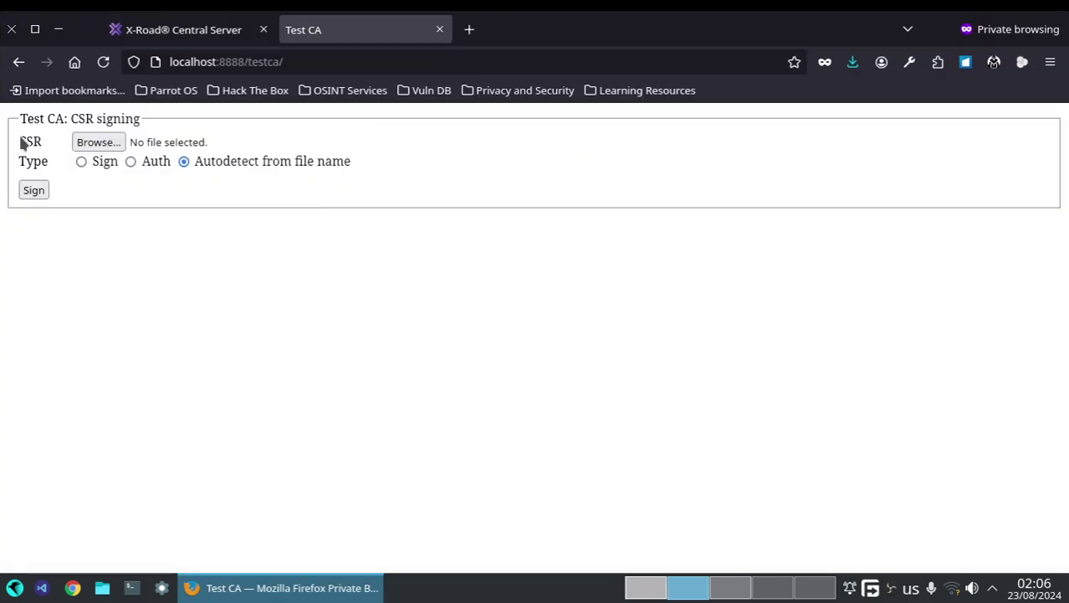
click(95, 149)
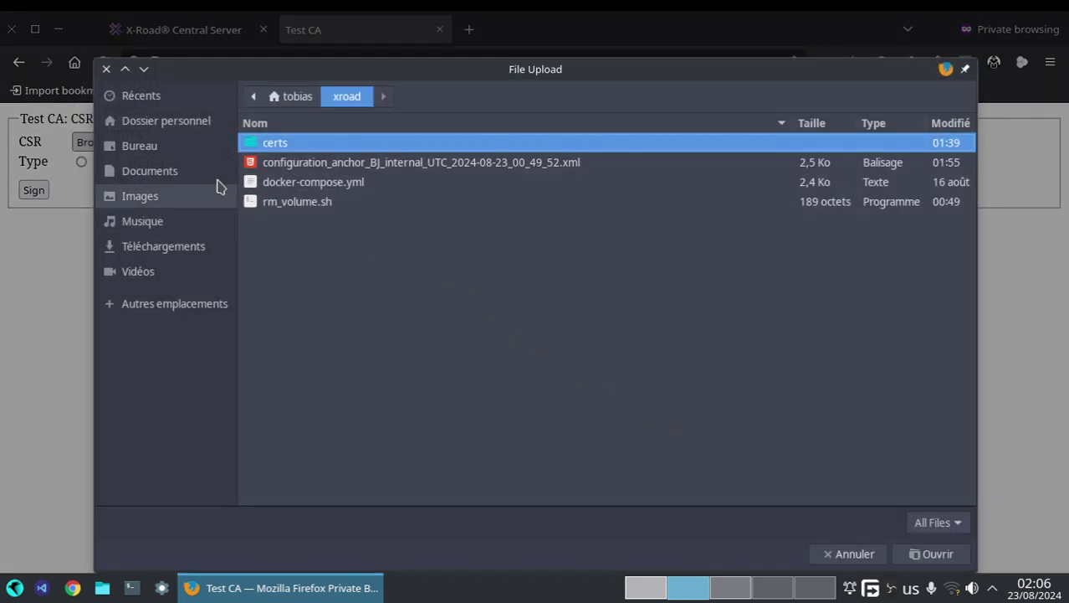
click(165, 122)
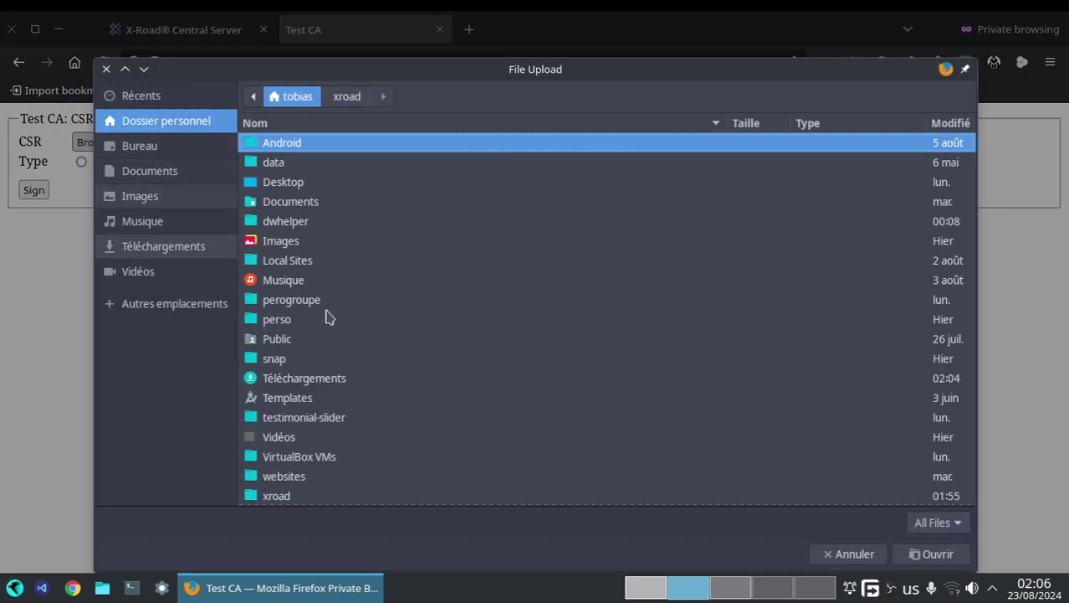
scroll(327, 316, down, 2)
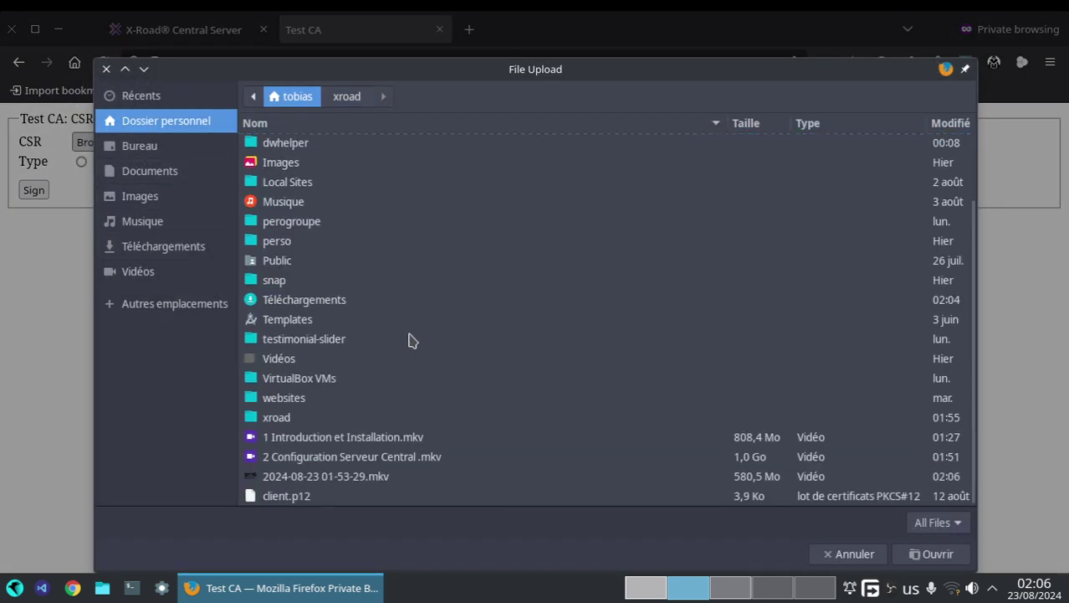
click(145, 249)
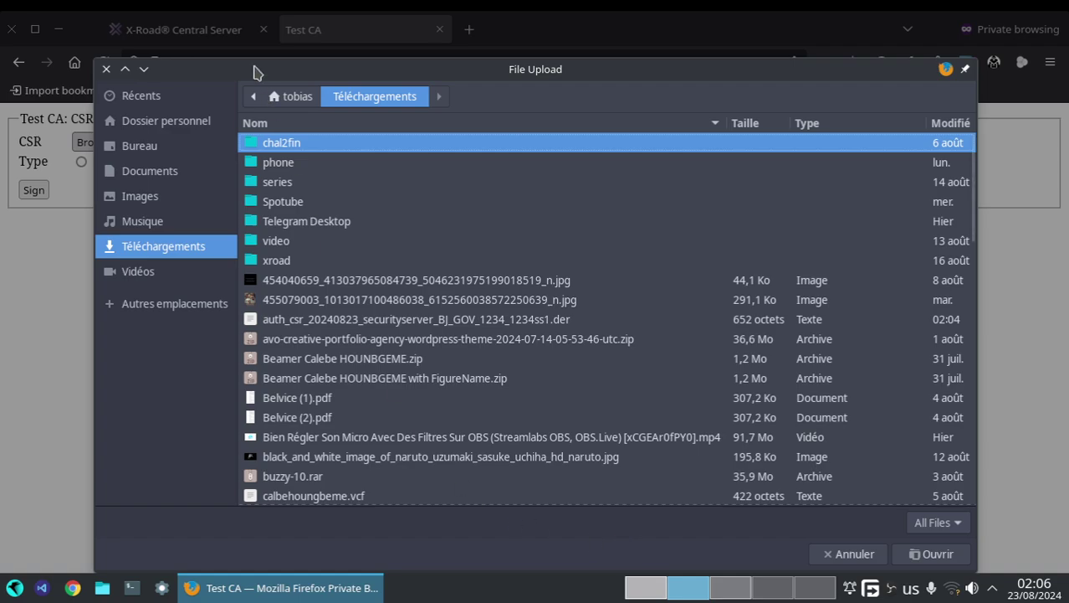
drag(255, 71, 262, 13)
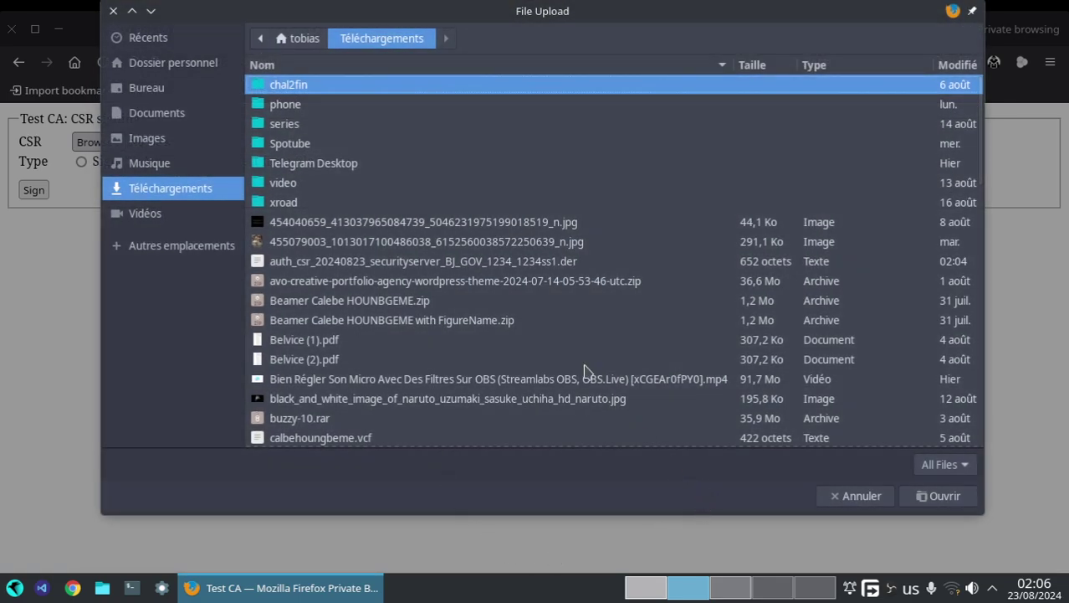
scroll(584, 371, down, 6)
scroll(559, 366, down, 10)
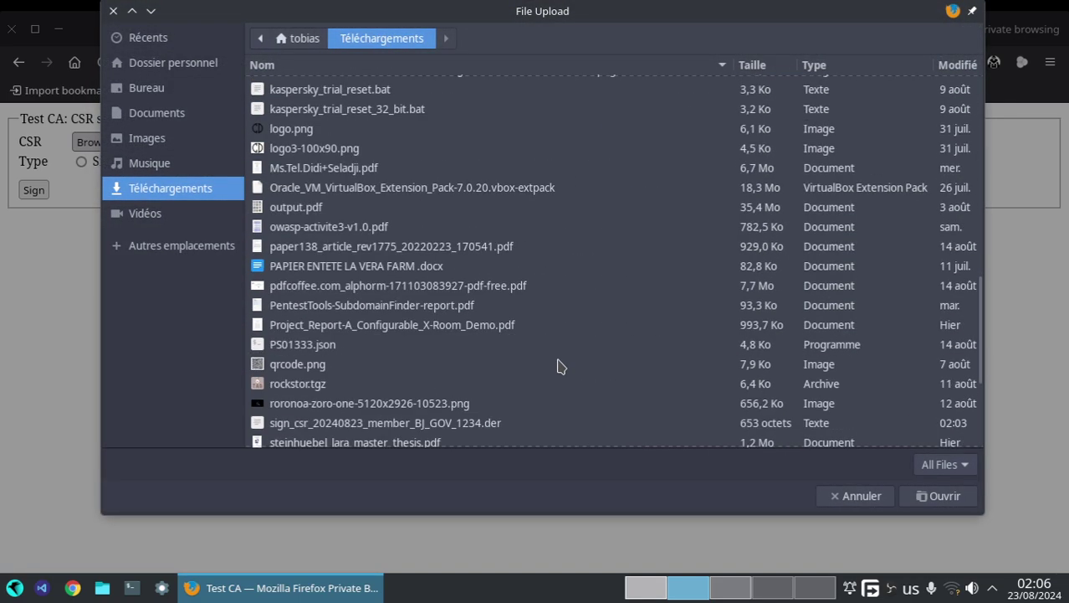
click(822, 496)
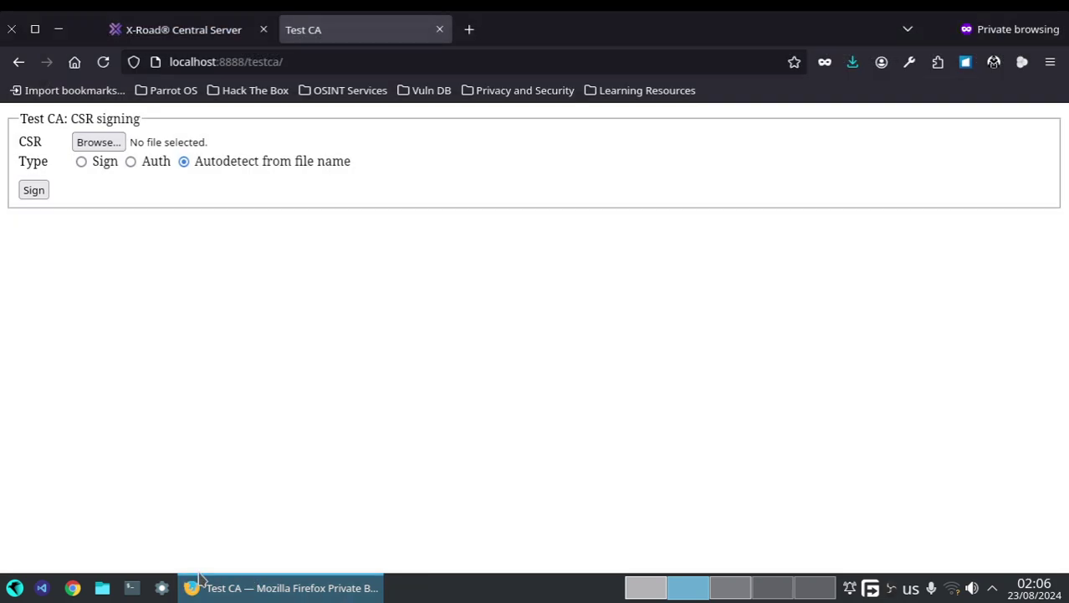
- Cut both CSR .der files from the Téléchargements folder
click(102, 587)
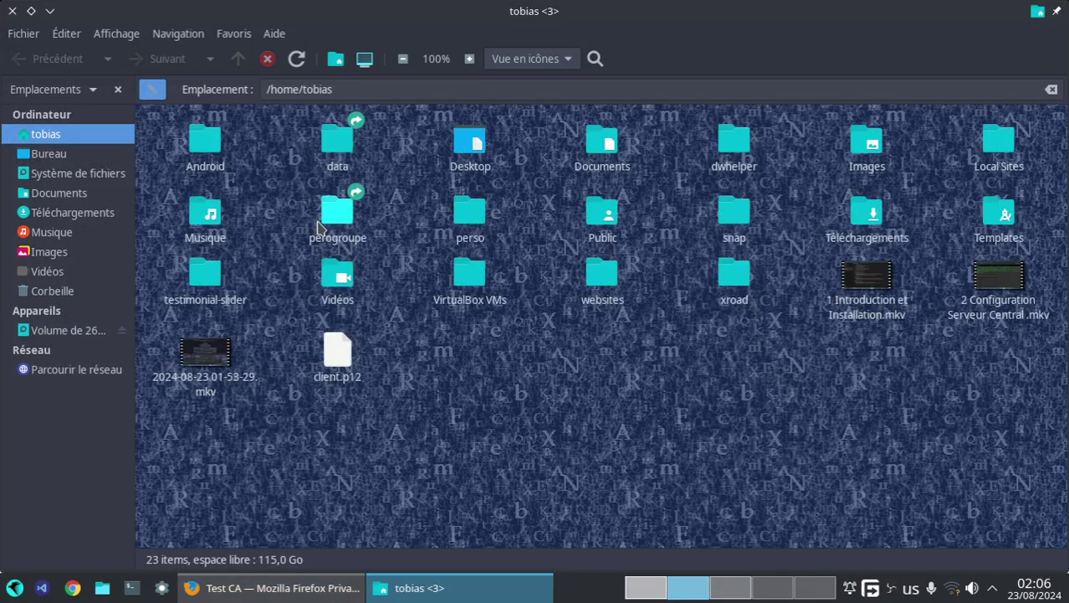
click(72, 213)
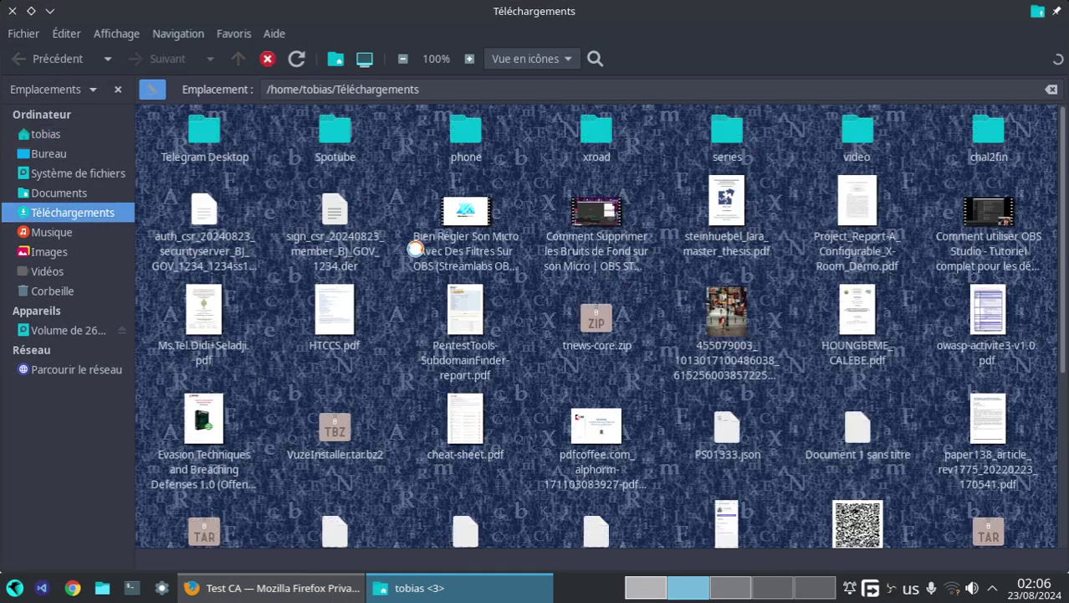
click(333, 219)
key(shift+Left)
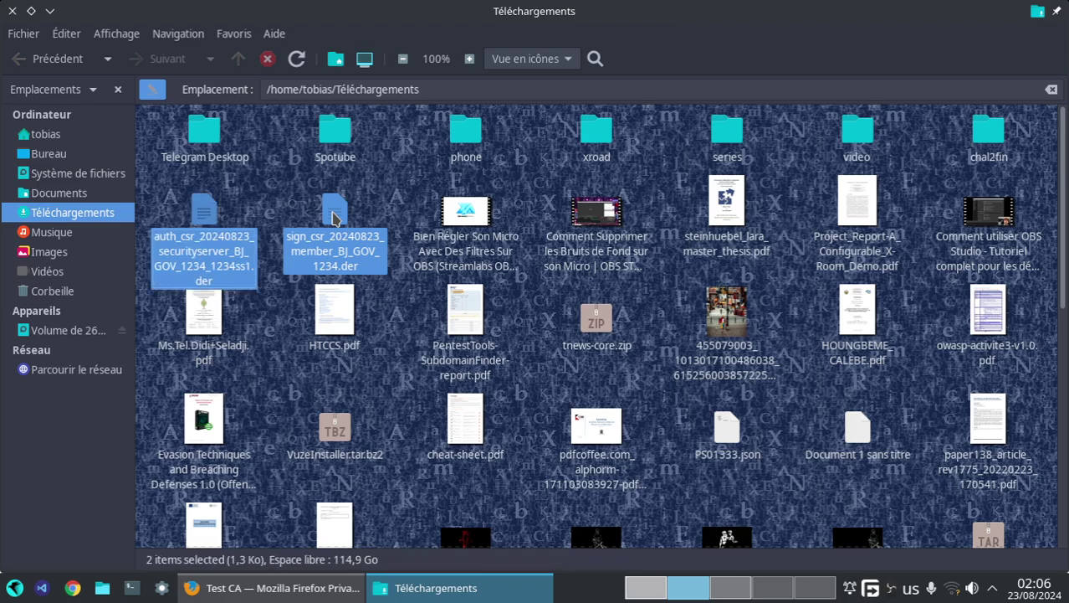
key(ctrl+x)
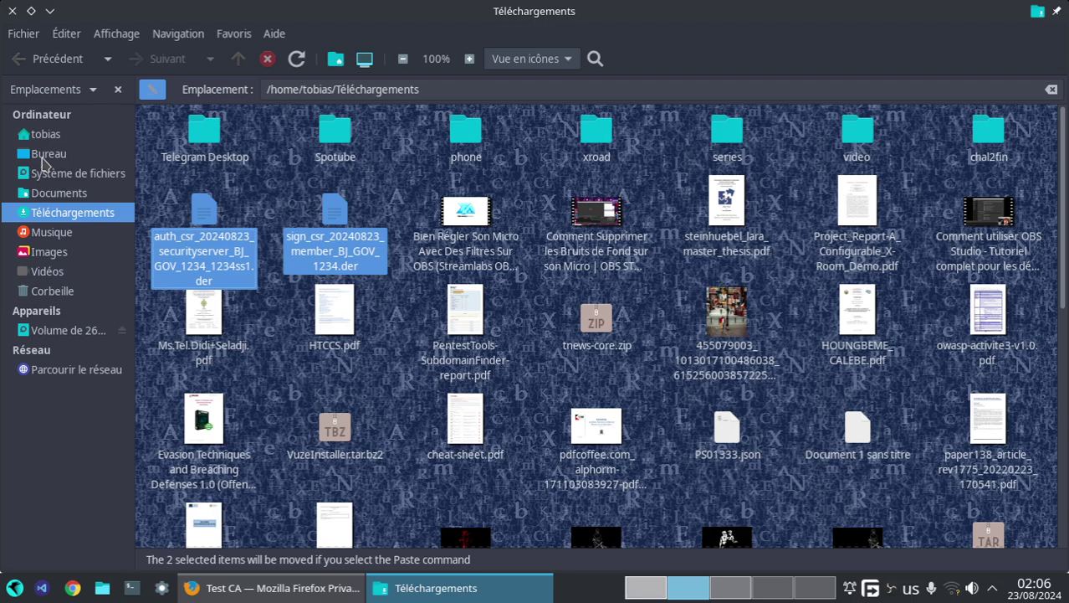
- Create a folder 'perm key test ca' inside xroad and paste both CSR files into it
click(43, 135)
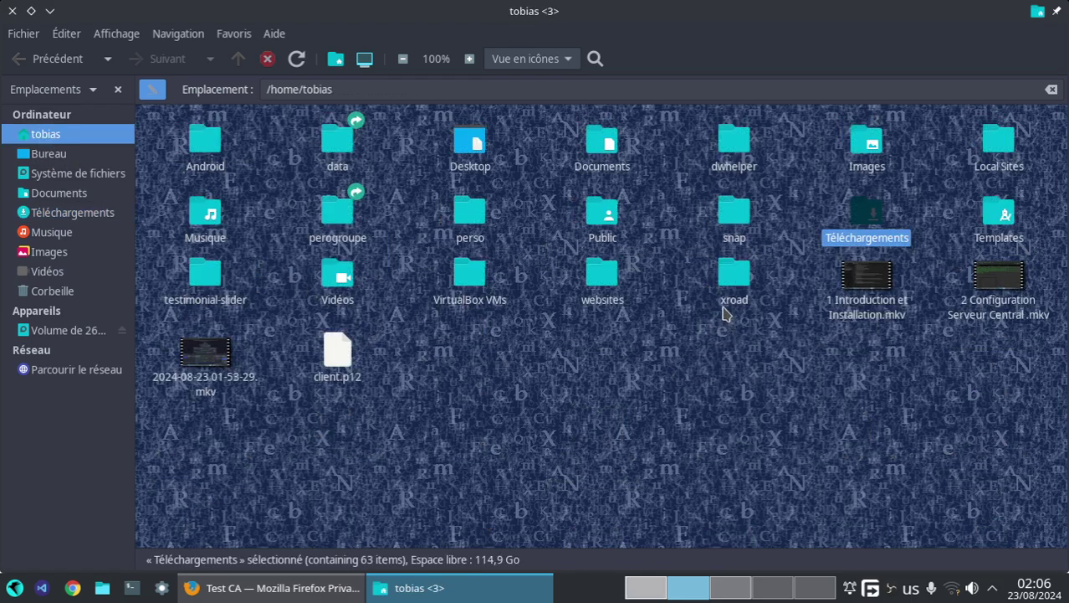
double_click(732, 276)
right_click(577, 299)
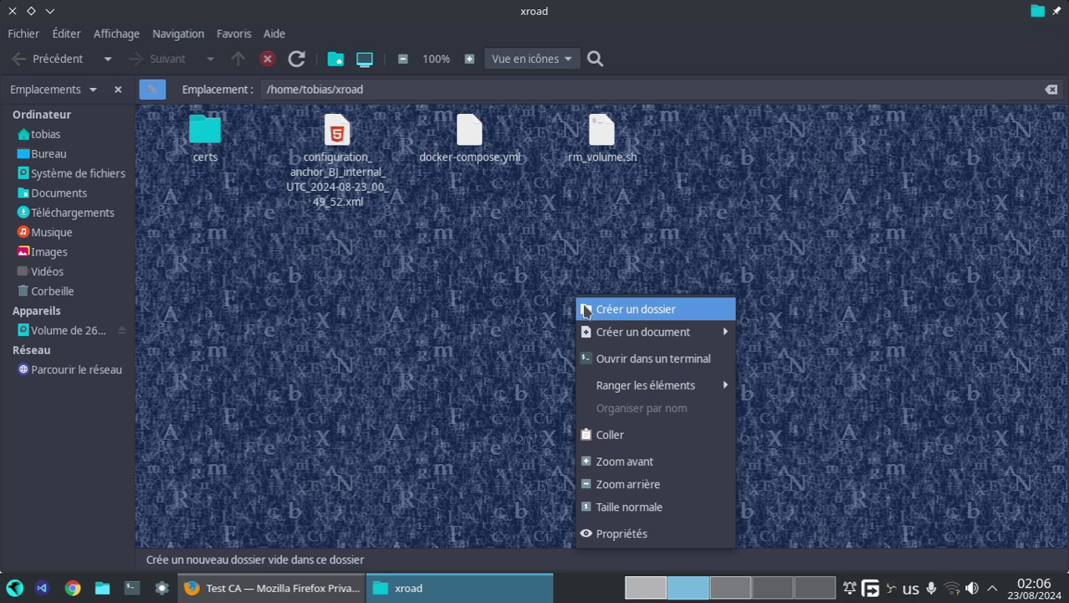
click(586, 310)
text(perm)
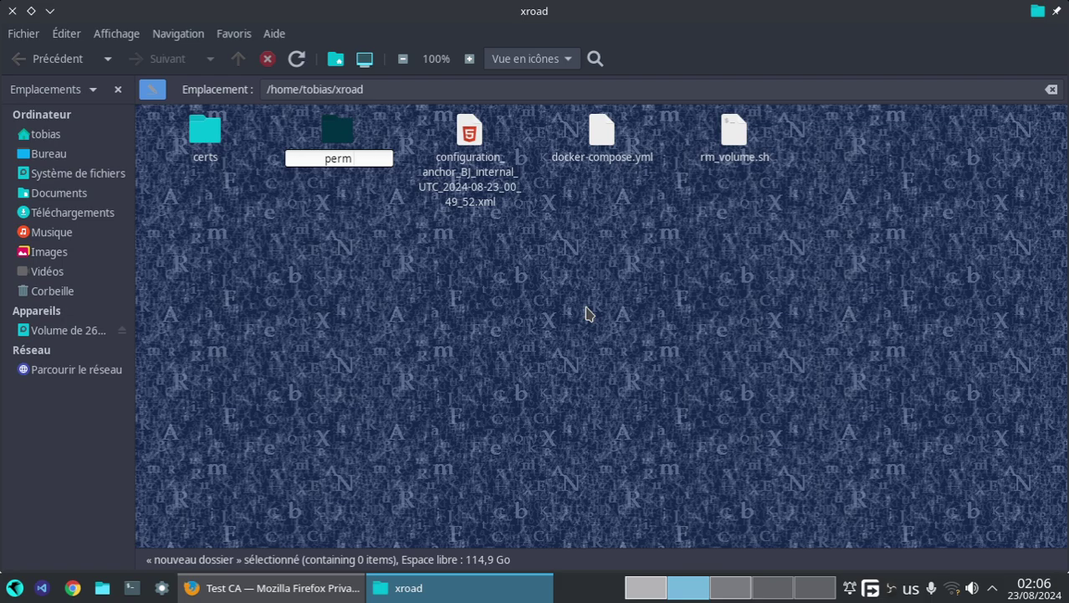
text( key test ca)
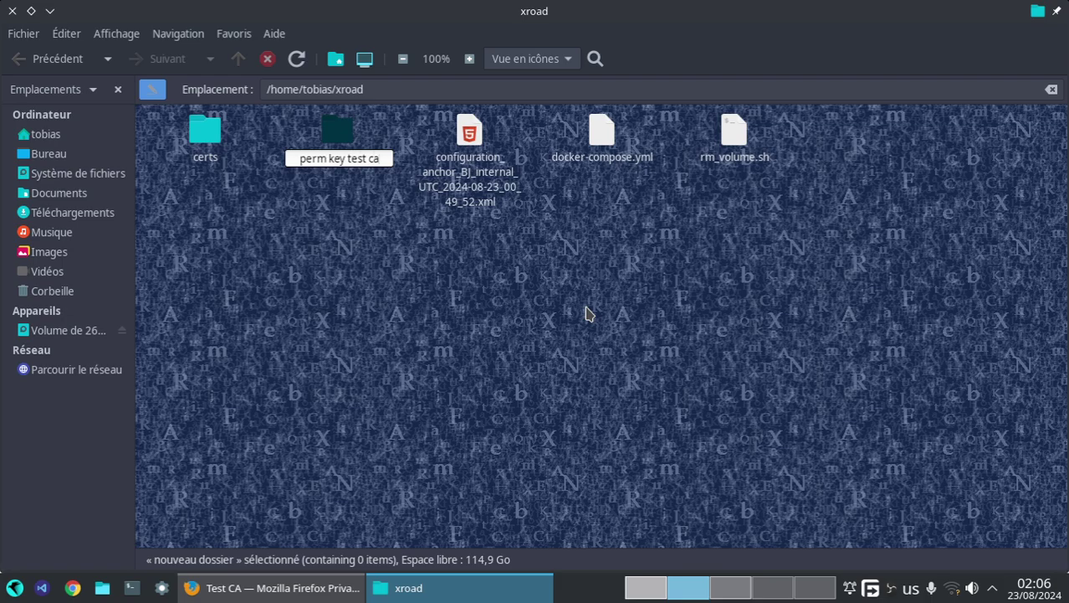
key(Return)
key(Return)
key(ctrl+v)
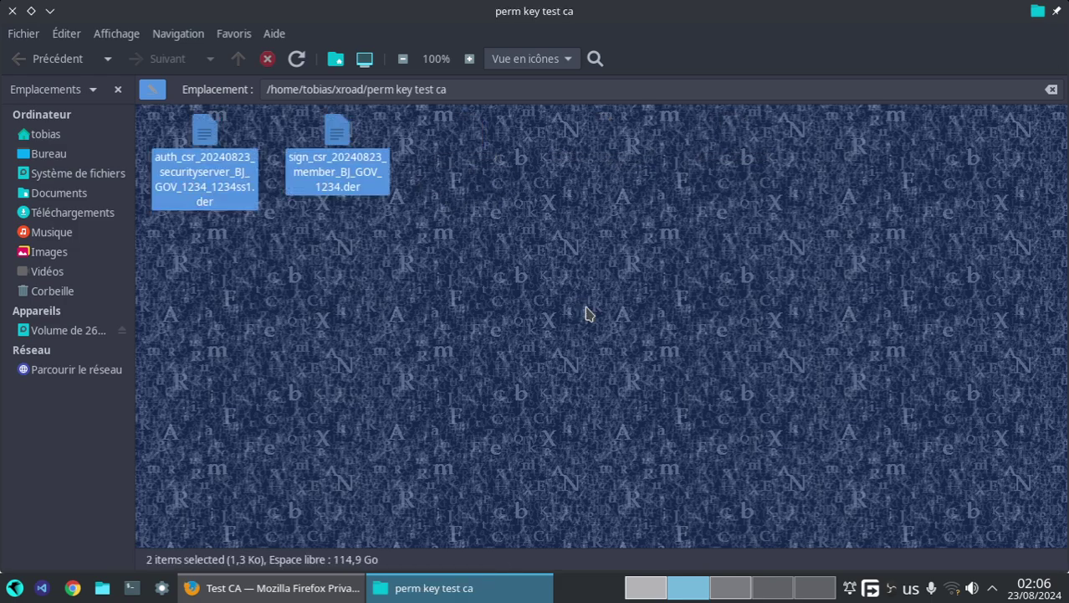
- Rename the 'perm key test ca' folder to 'pem key test ca'
click(34, 58)
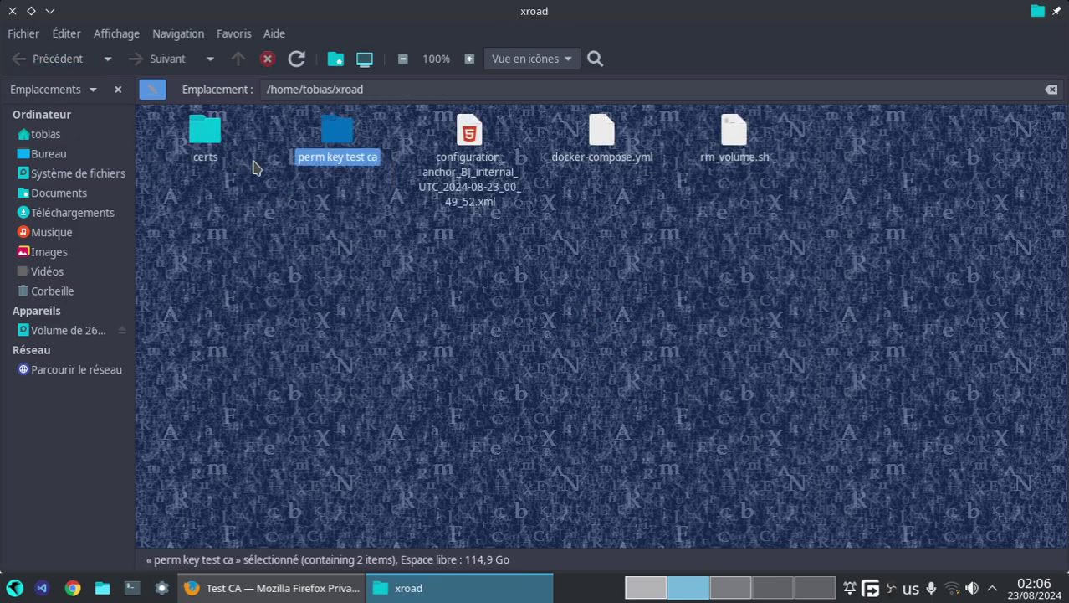
right_click(327, 163)
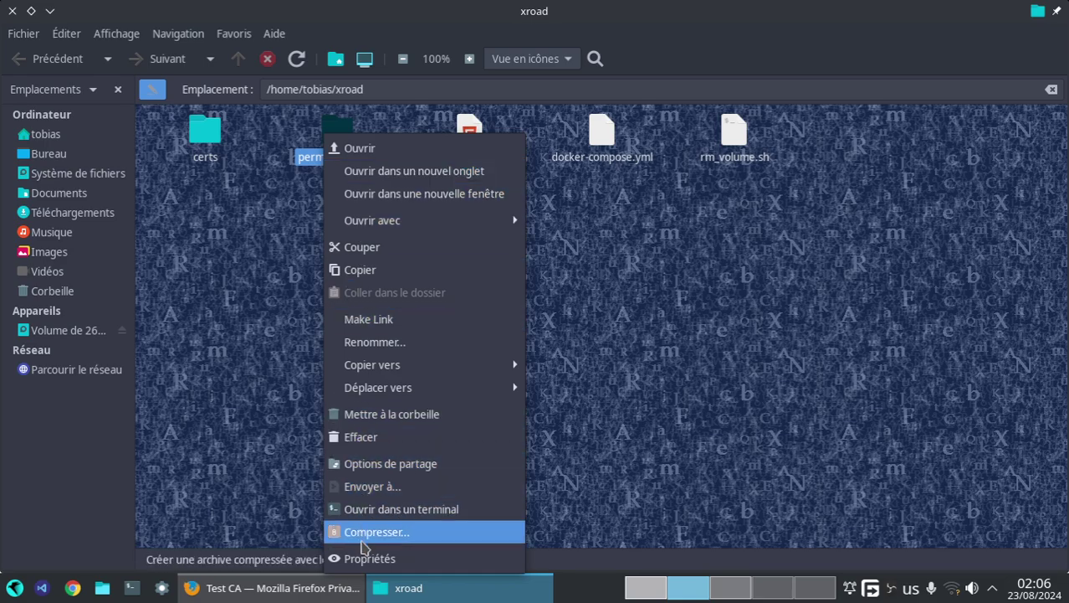
click(355, 342)
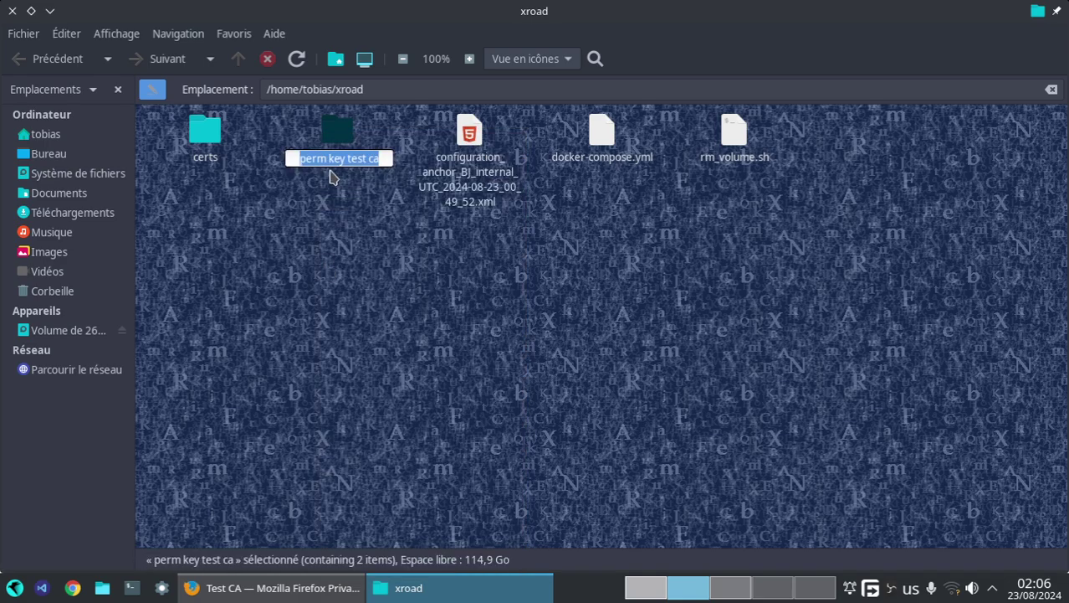
click(316, 160)
key(BackSpace)
key(Return)
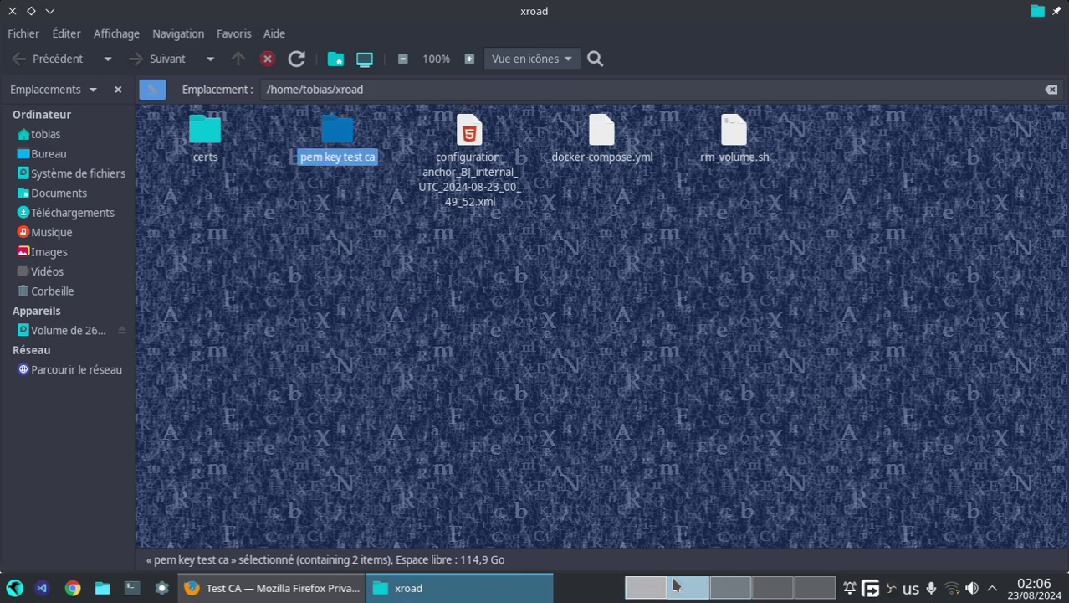
- Upload the signing CSR from the pem key test ca folder into Test CA
click(201, 590)
click(97, 144)
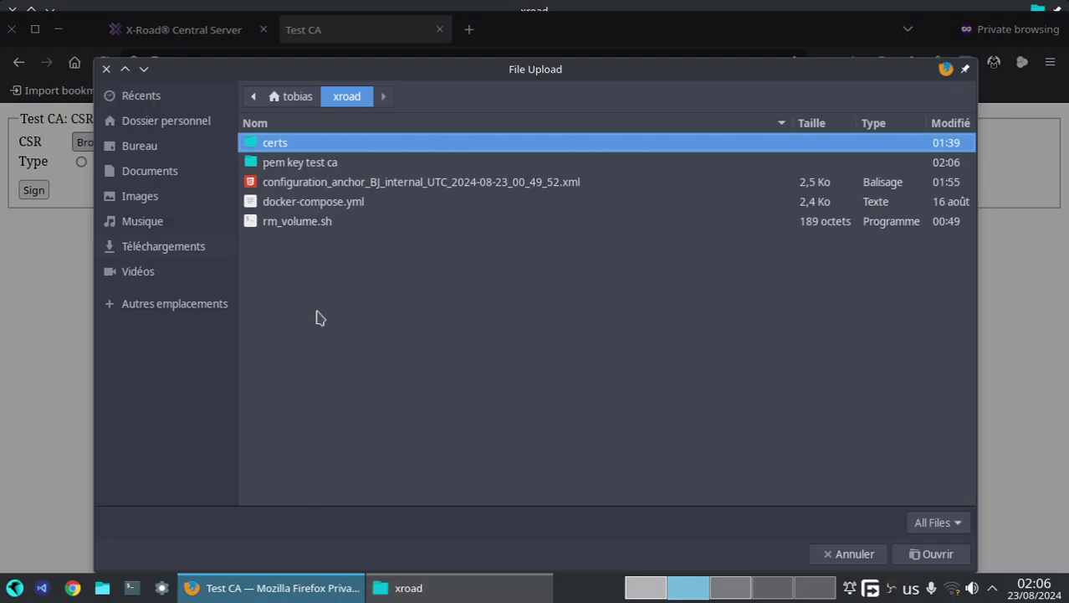
click(285, 171)
double_click(284, 167)
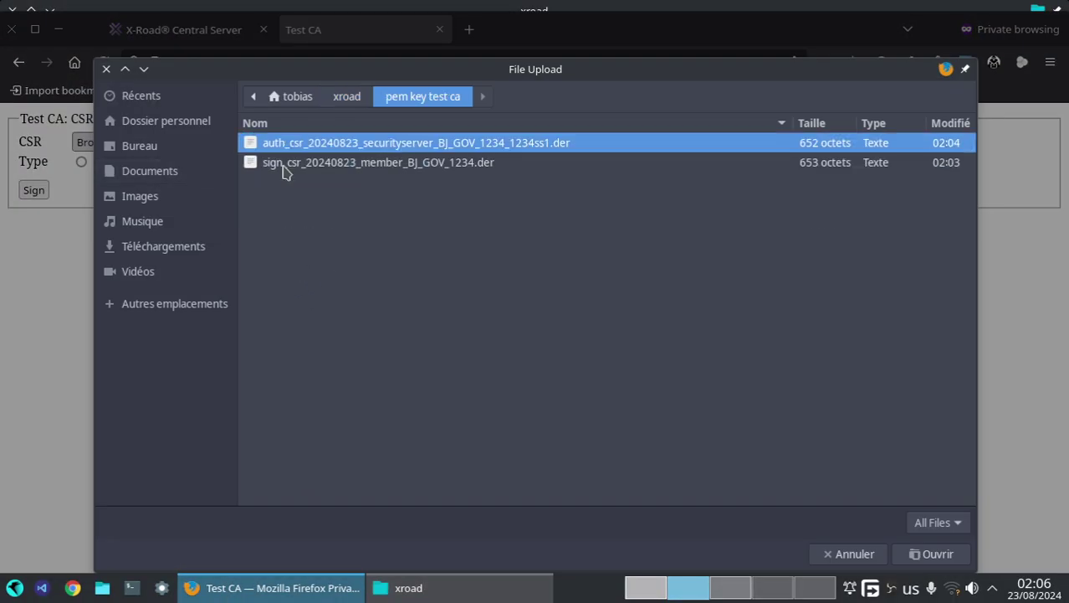
click(287, 166)
click(924, 555)
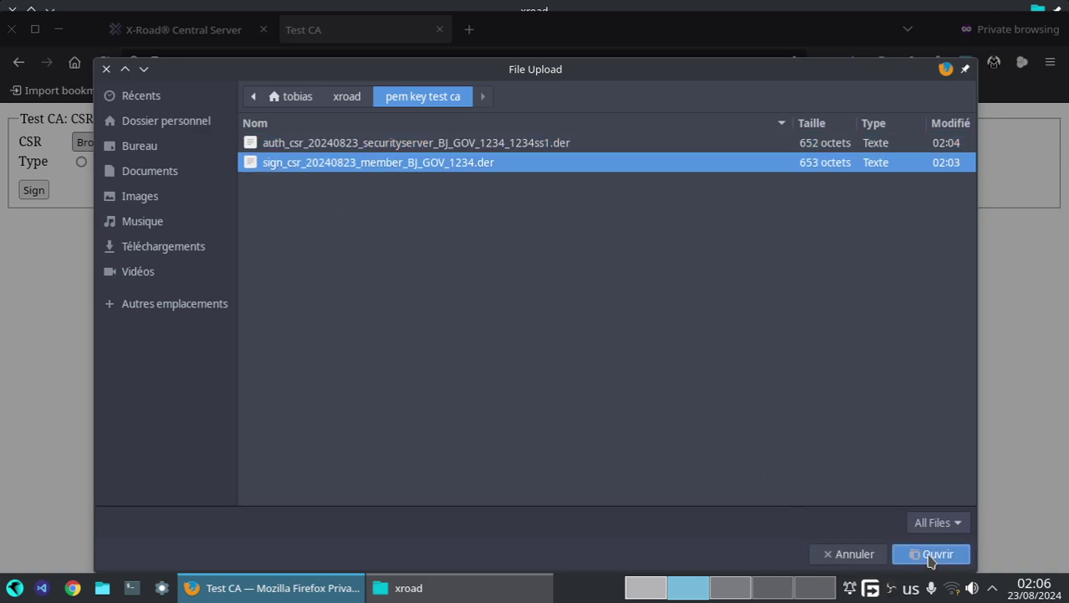
- Sign the signing CSR, save its certificate in a new 'sign and auth' folder, and load the auth CSR
click(35, 189)
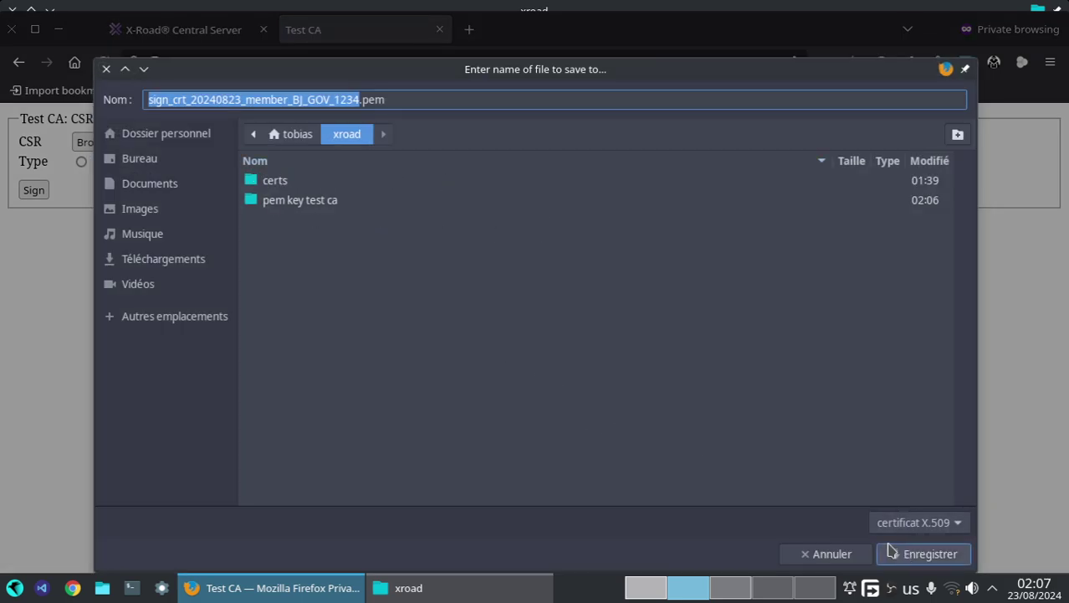
double_click(283, 210)
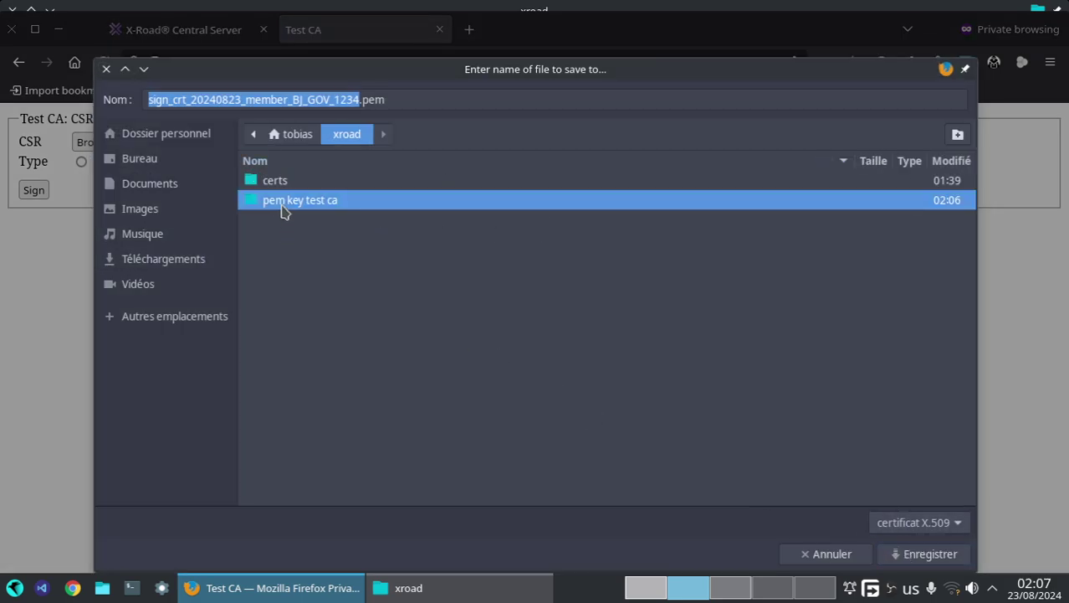
right_click(300, 268)
click(725, 288)
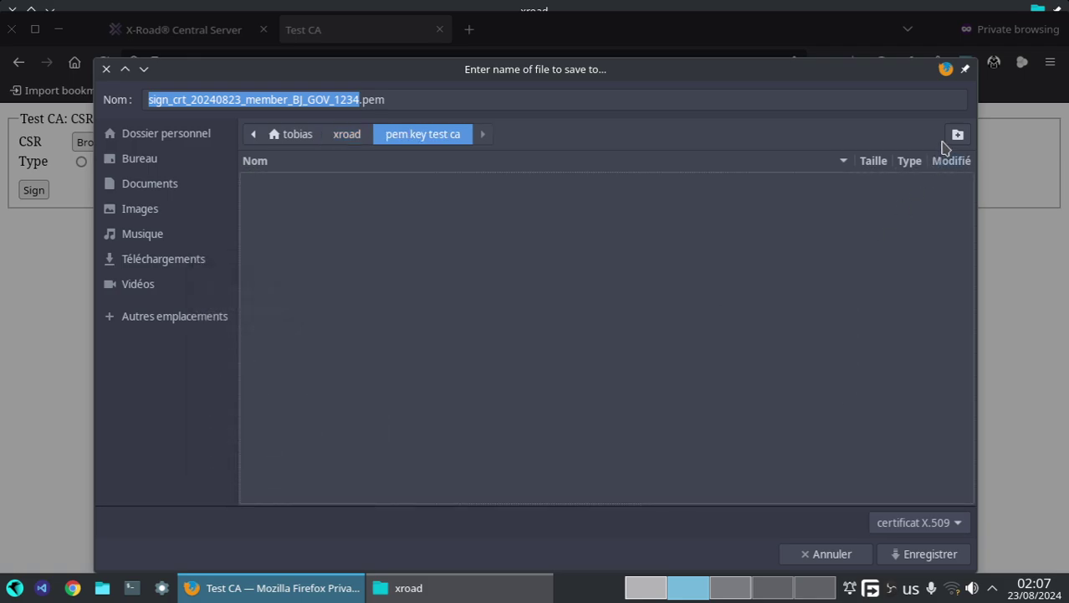
click(958, 134)
text(s)
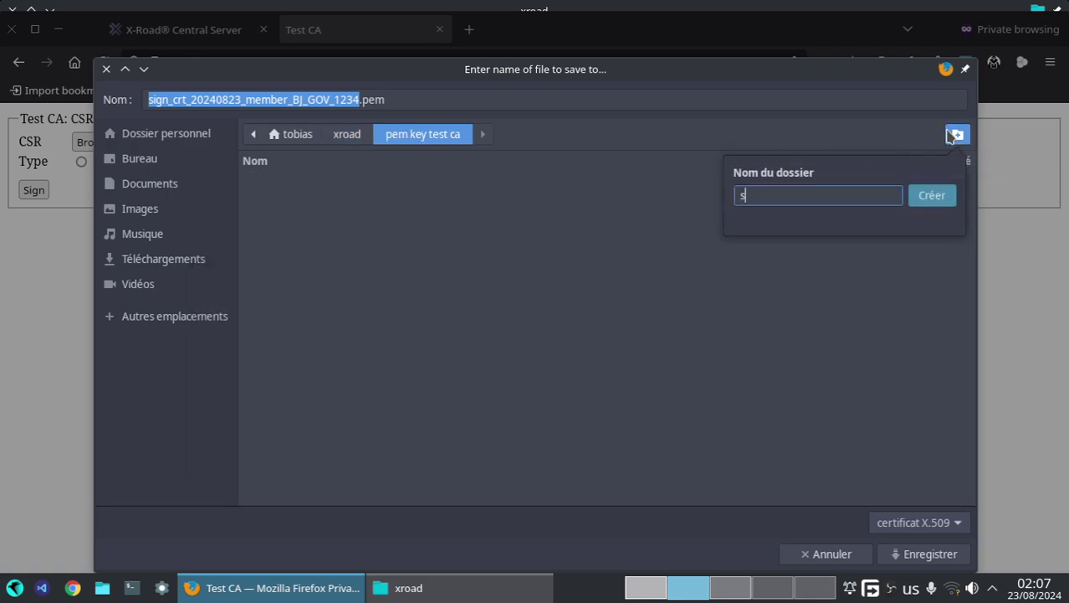
text(ign and auth)
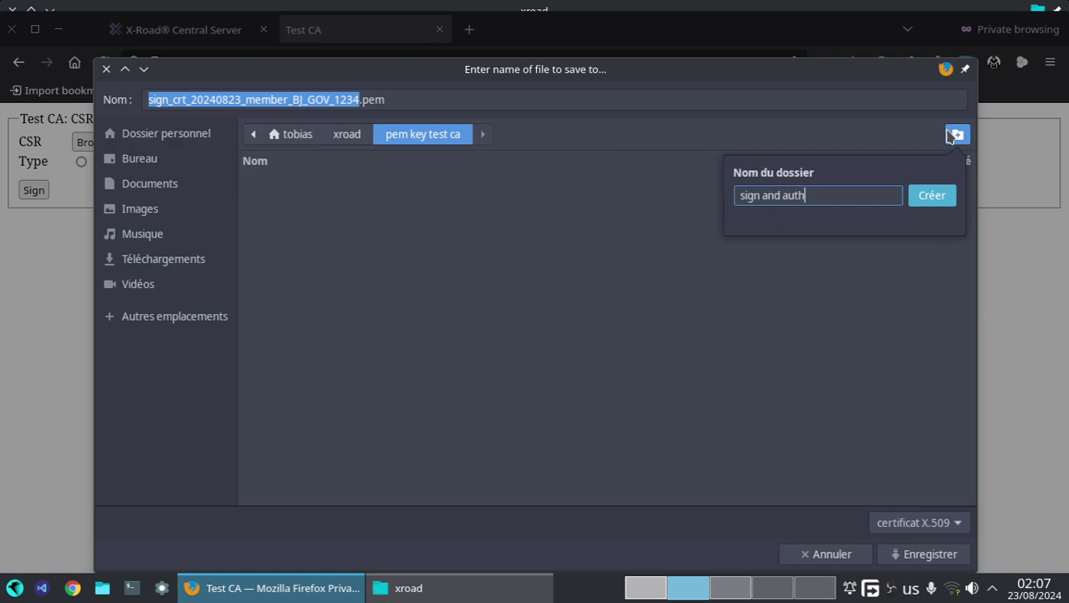
key(Return)
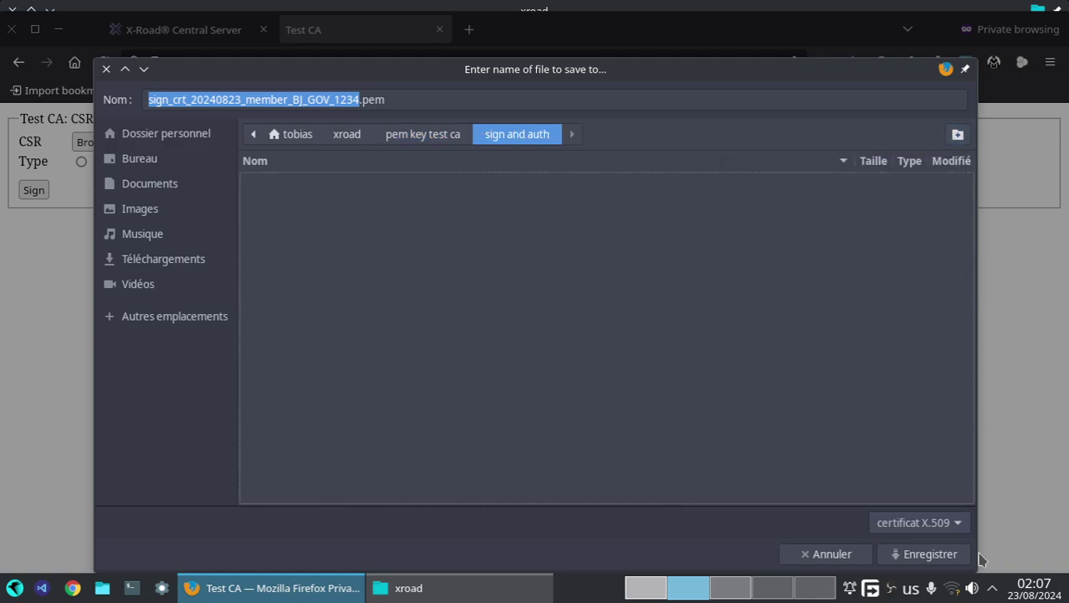
click(930, 554)
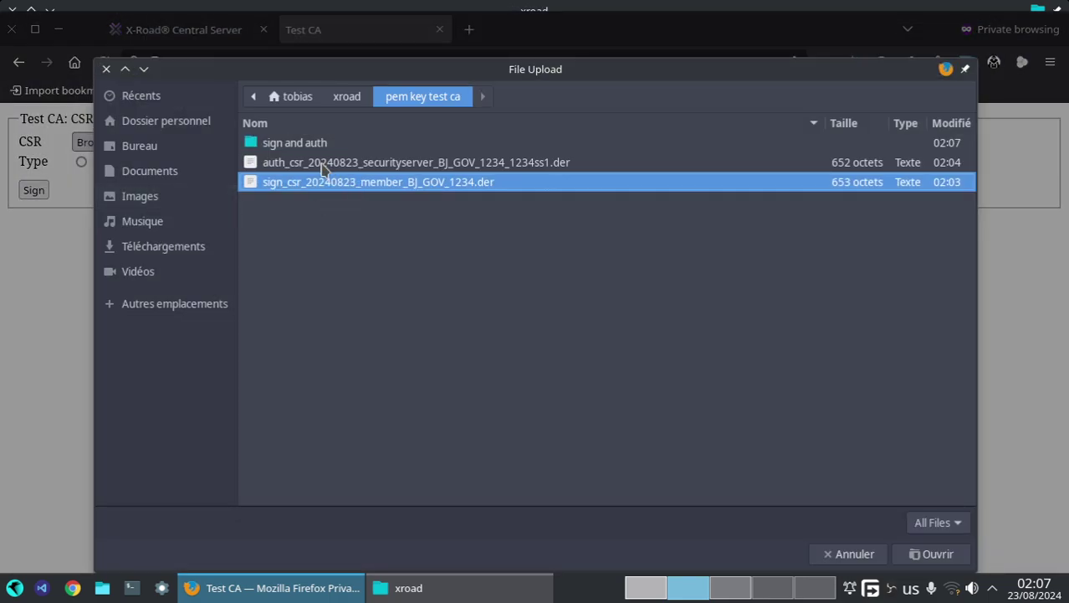
click(326, 164)
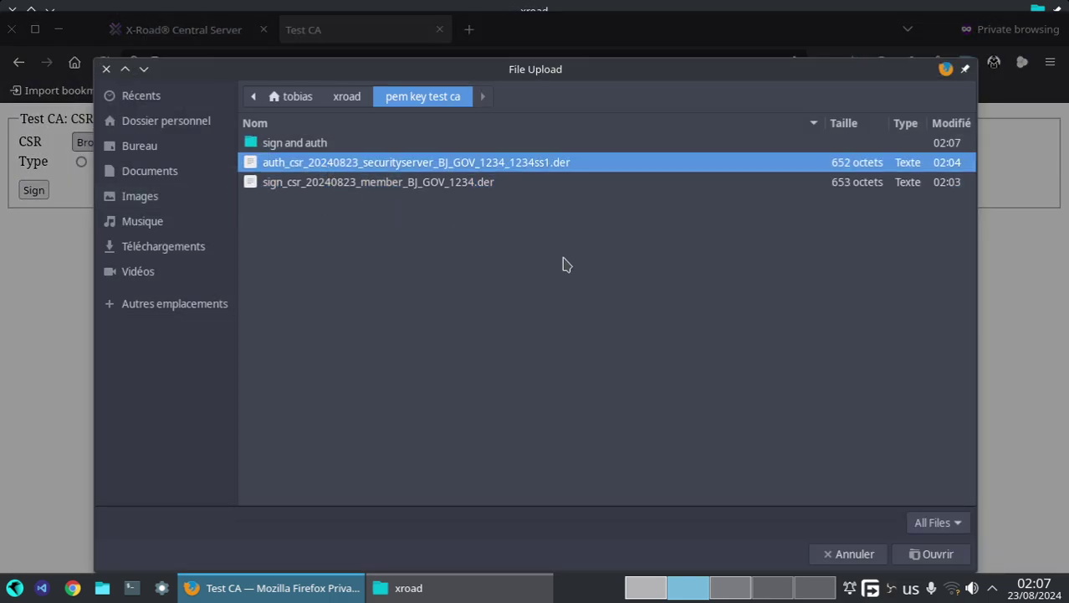
click(919, 554)
- Check that the signed signing certificate is in the 'sign and auth' folder
click(408, 587)
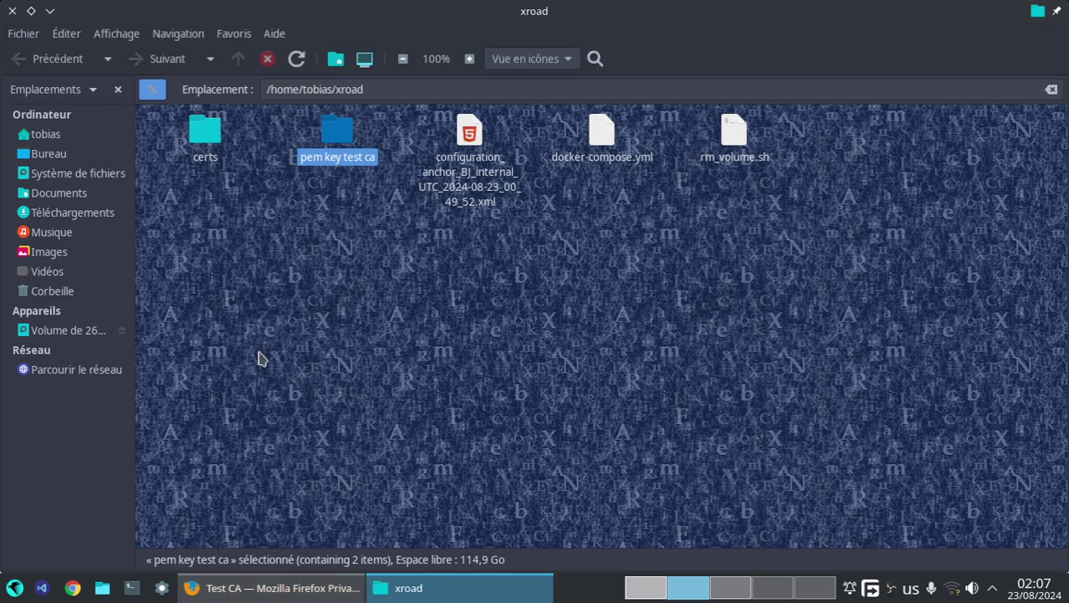
double_click(332, 143)
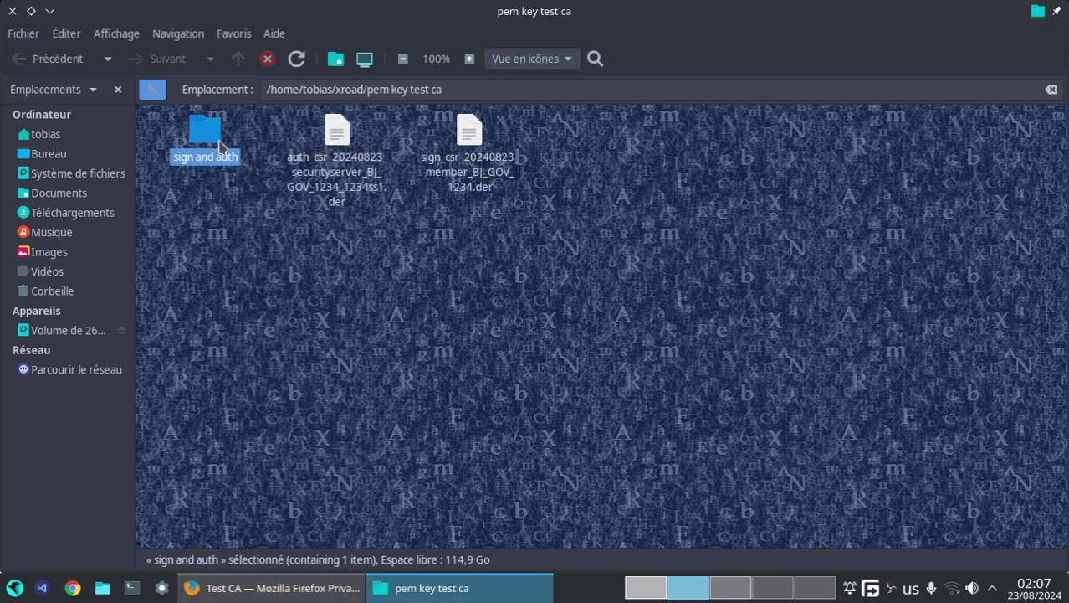
double_click(205, 138)
- Sign the auth CSR in Test CA and save its certificate into 'sign and auth'
click(293, 588)
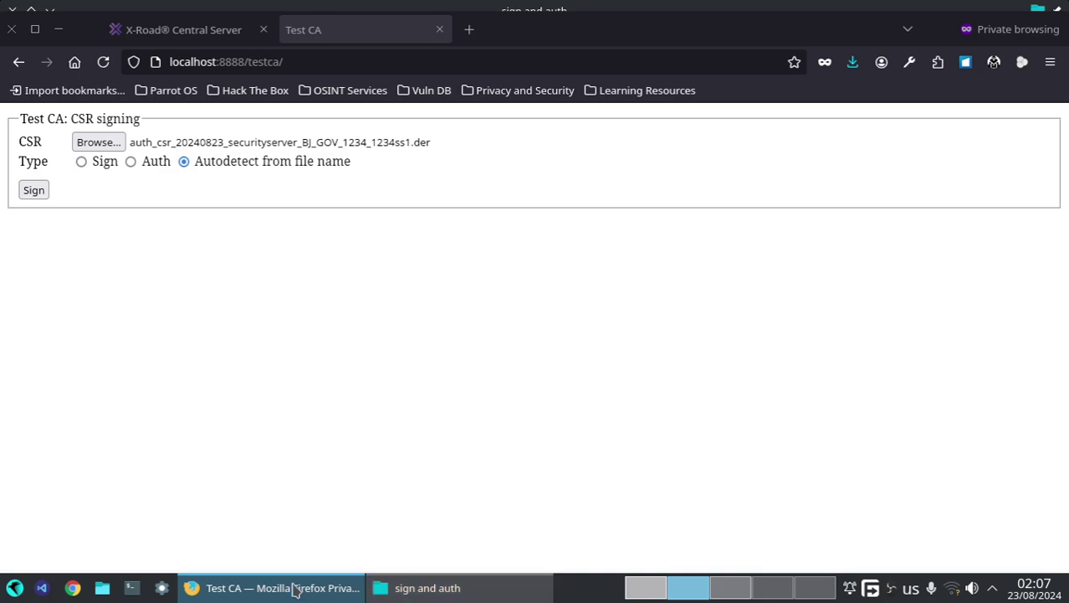
click(48, 192)
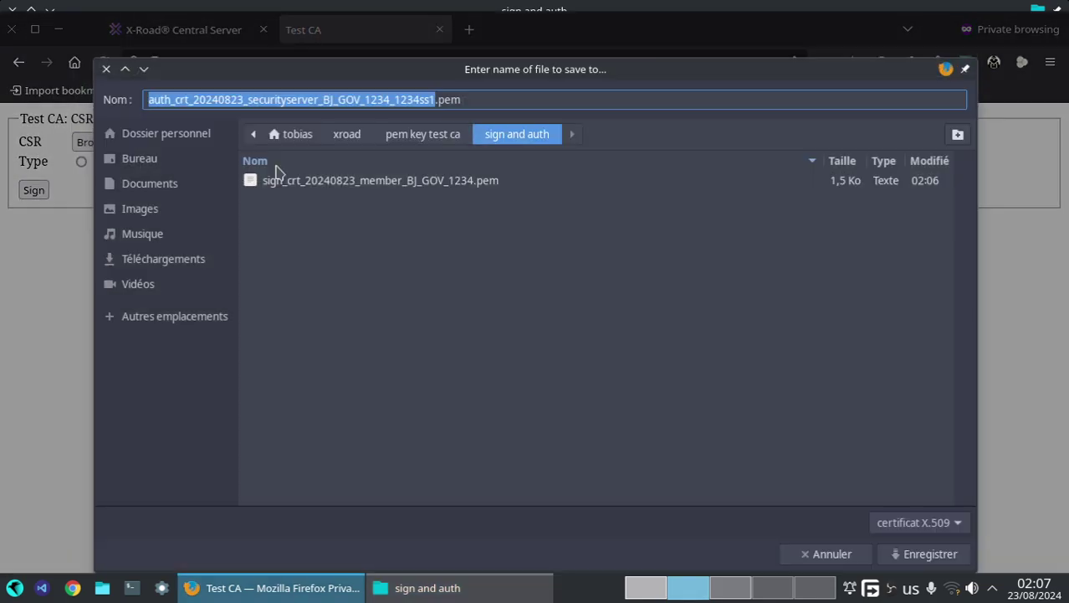
click(931, 555)
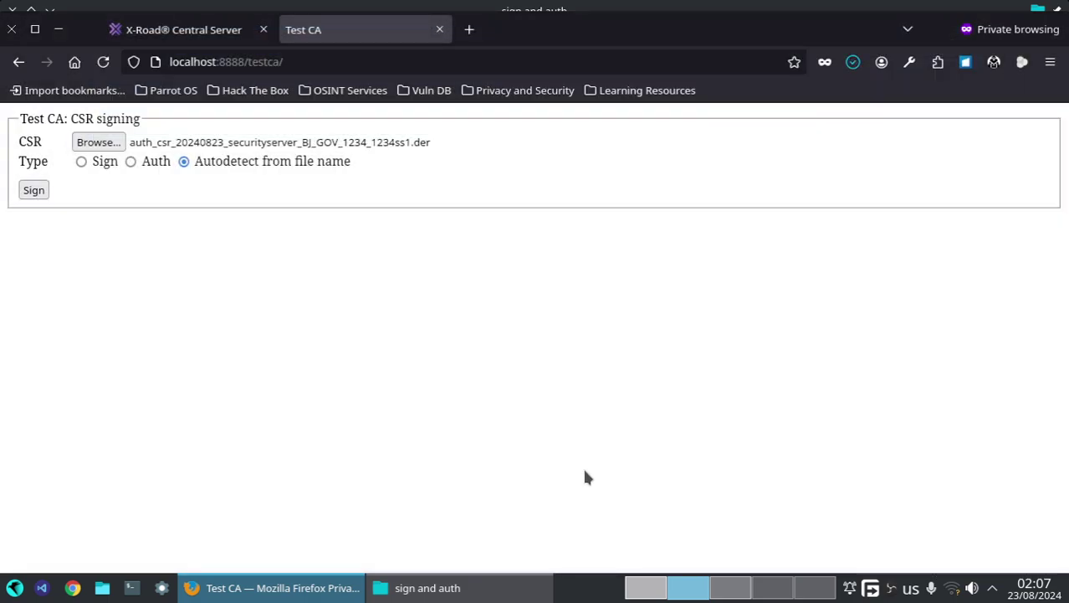
click(736, 590)
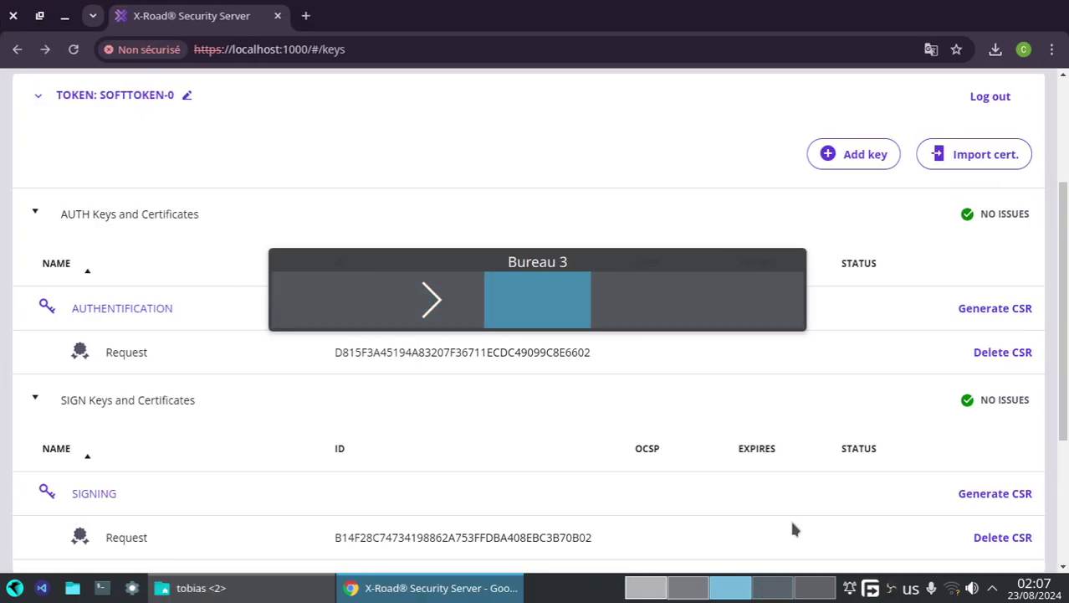
- Import the signing certificate from xroad/pem key test ca/sign and auth into the Security Server
click(963, 158)
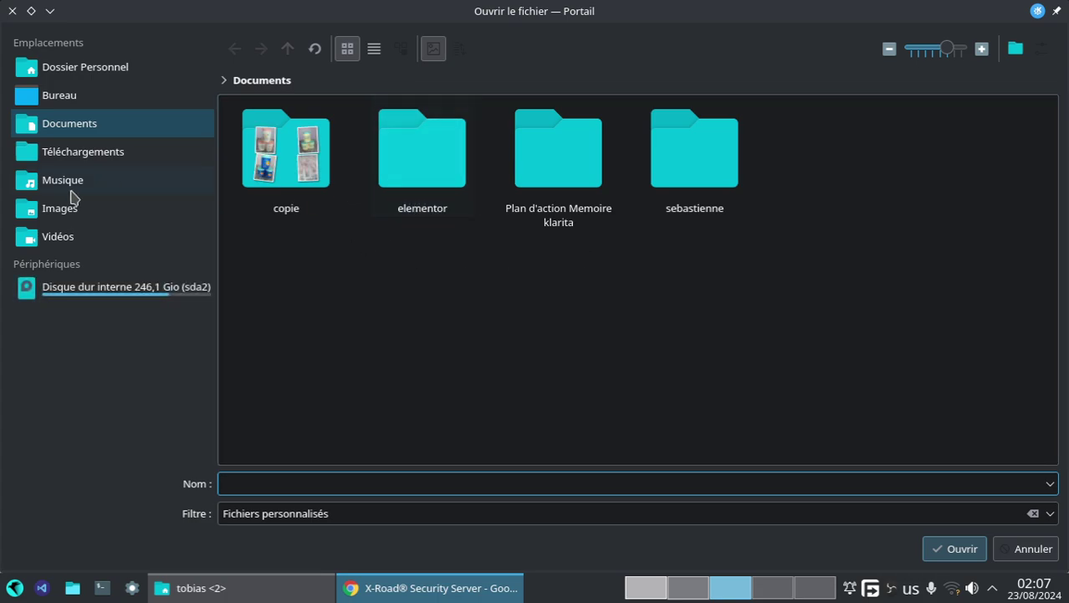
click(72, 153)
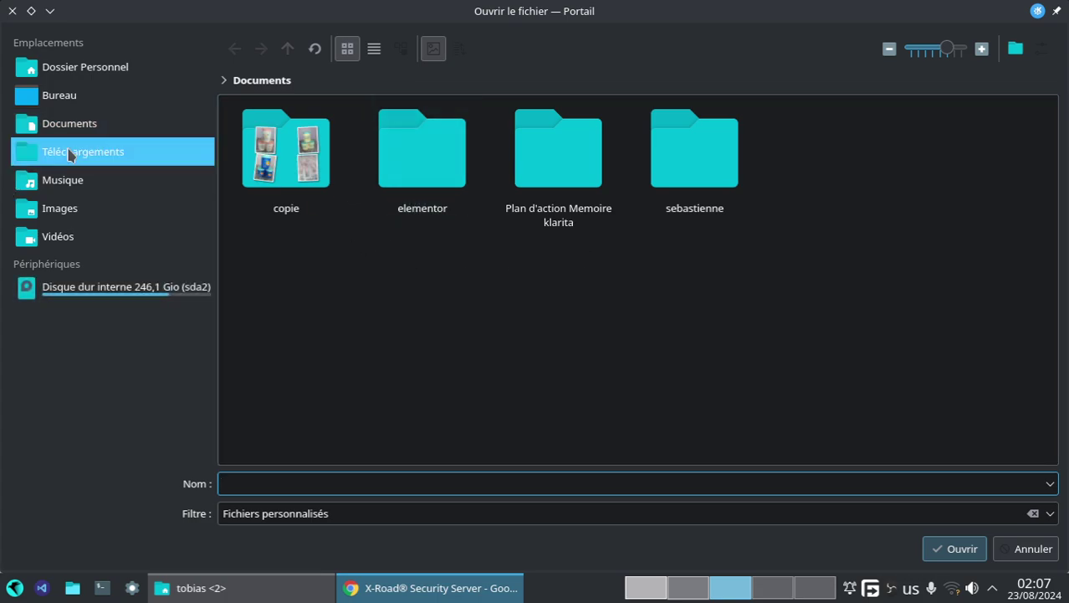
click(70, 98)
click(76, 69)
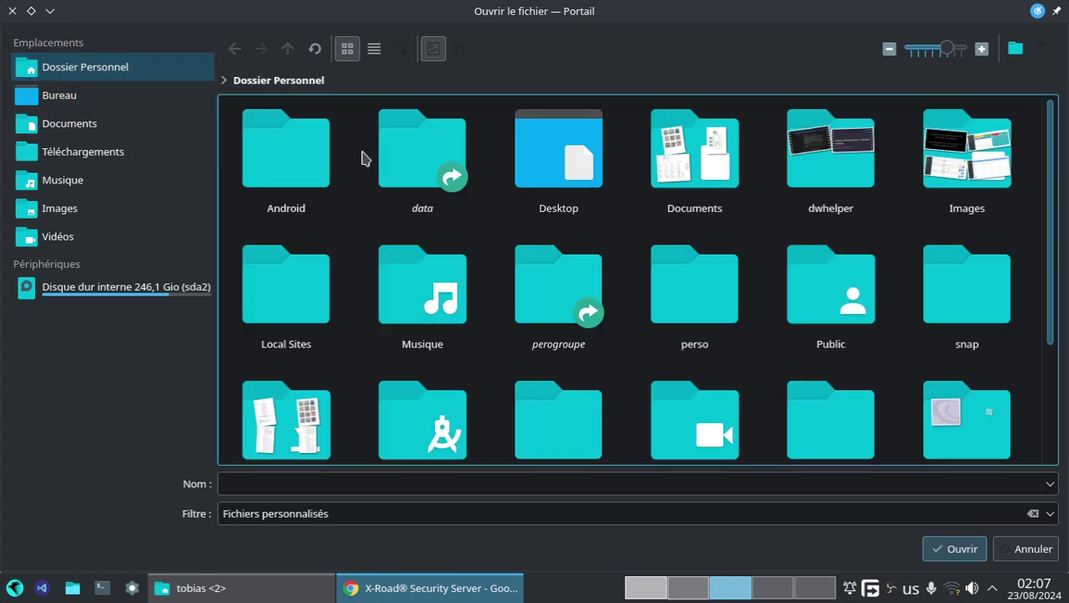
scroll(652, 325, down, 3)
double_click(317, 387)
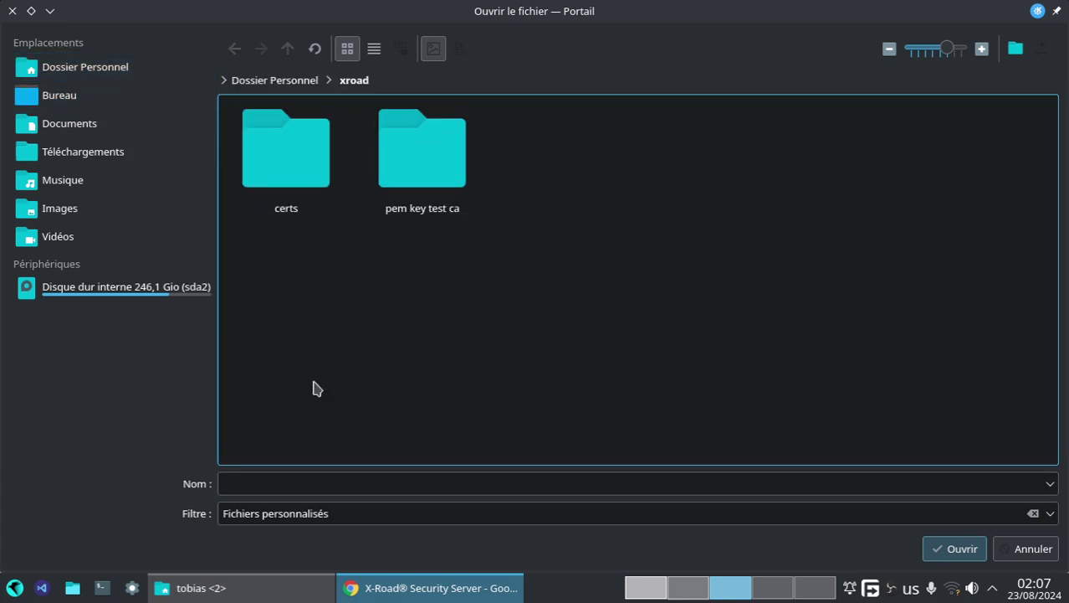
double_click(401, 175)
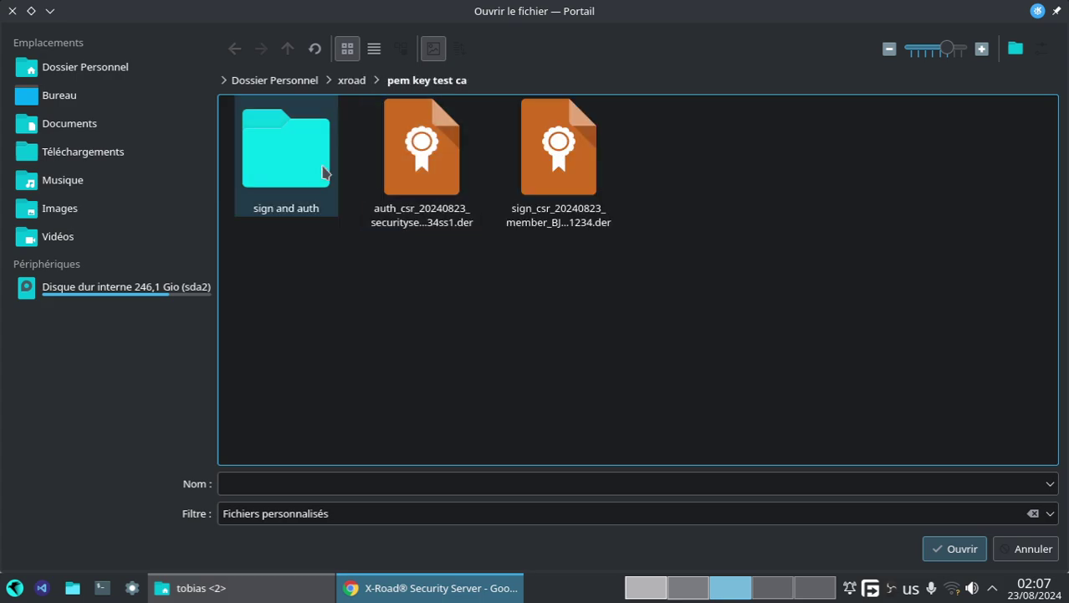
double_click(305, 170)
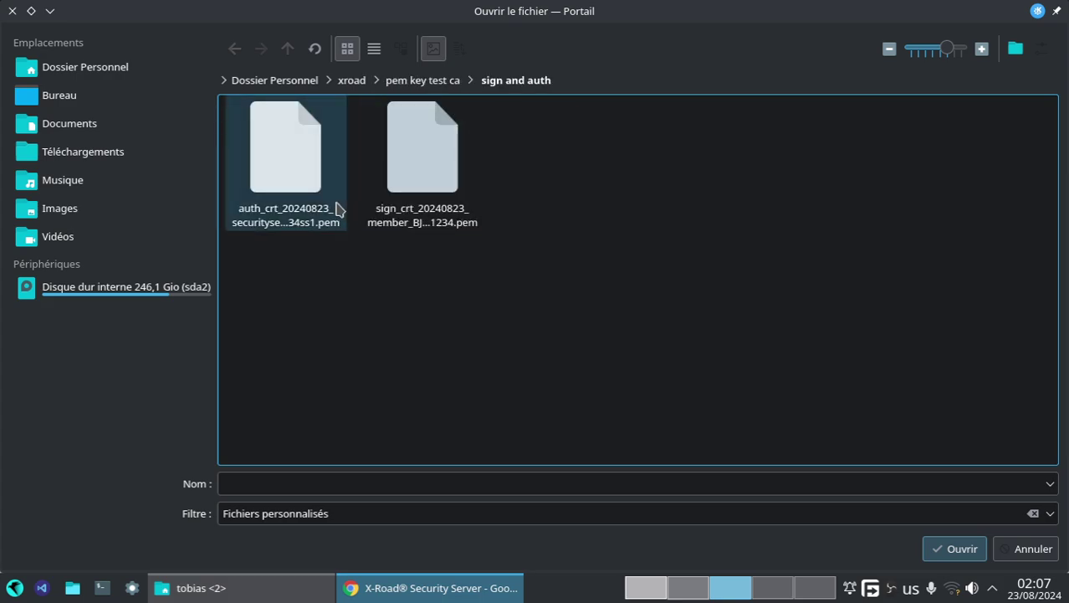
click(442, 191)
click(942, 548)
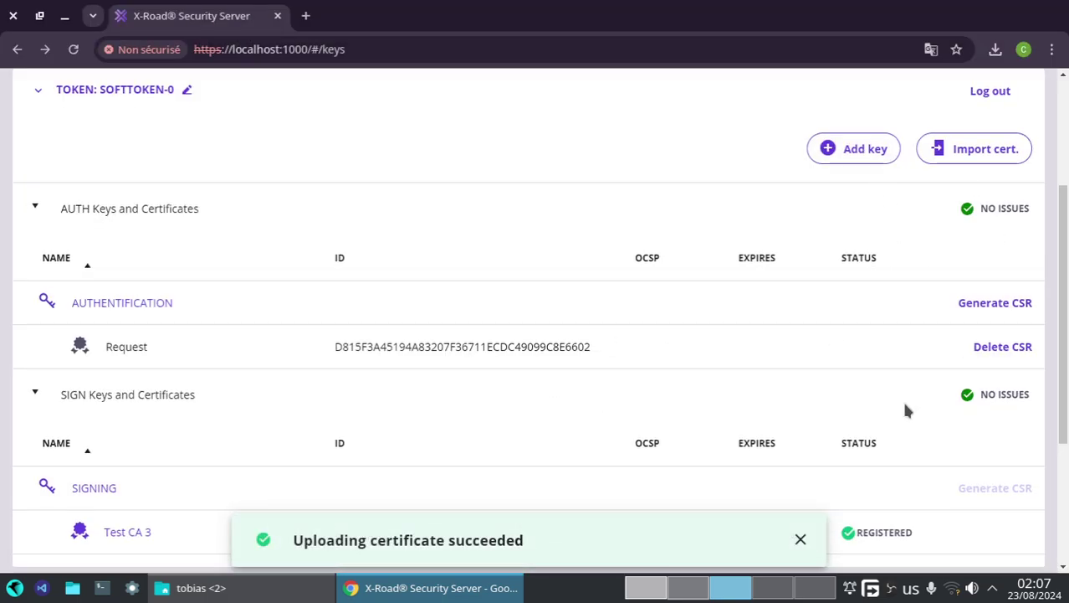
- Import the signed auth certificate so Test CA 4 appears under AUTHENTIFICATION
scroll(901, 398, down, 3)
scroll(866, 383, up, 5)
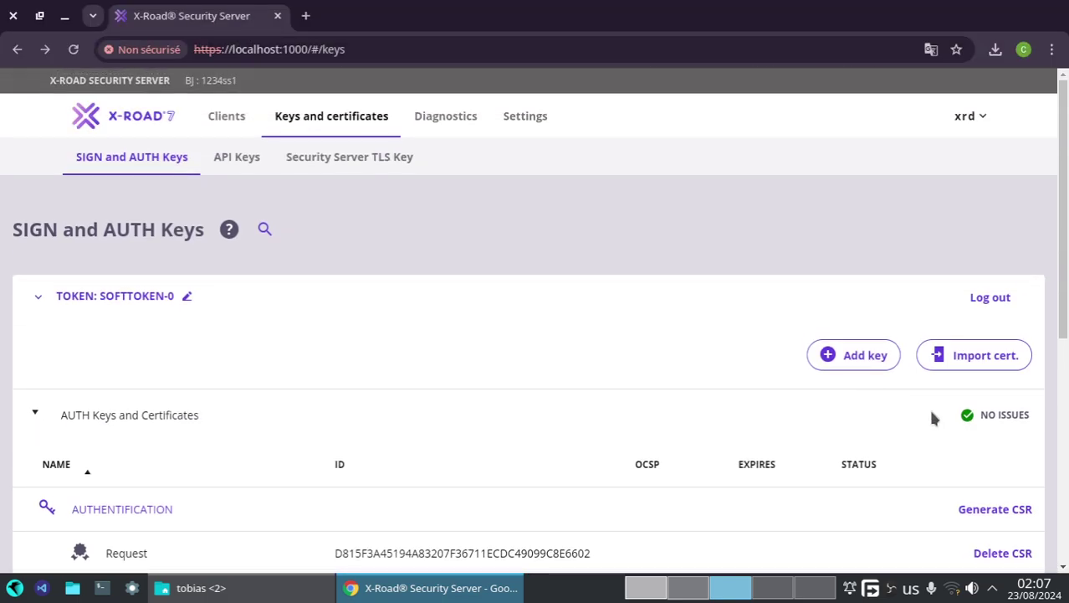
click(937, 364)
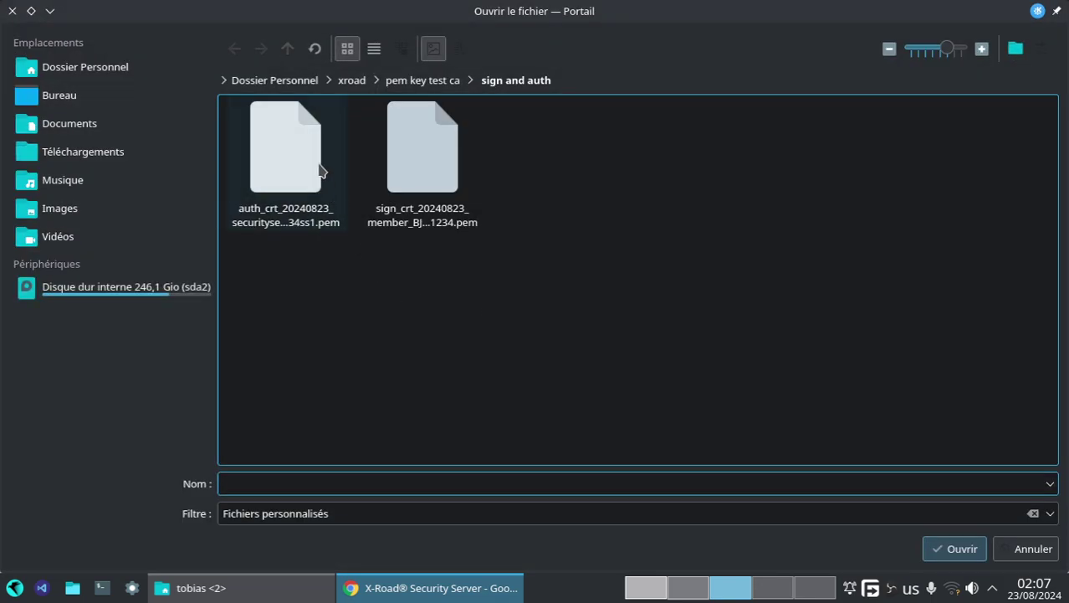
click(308, 159)
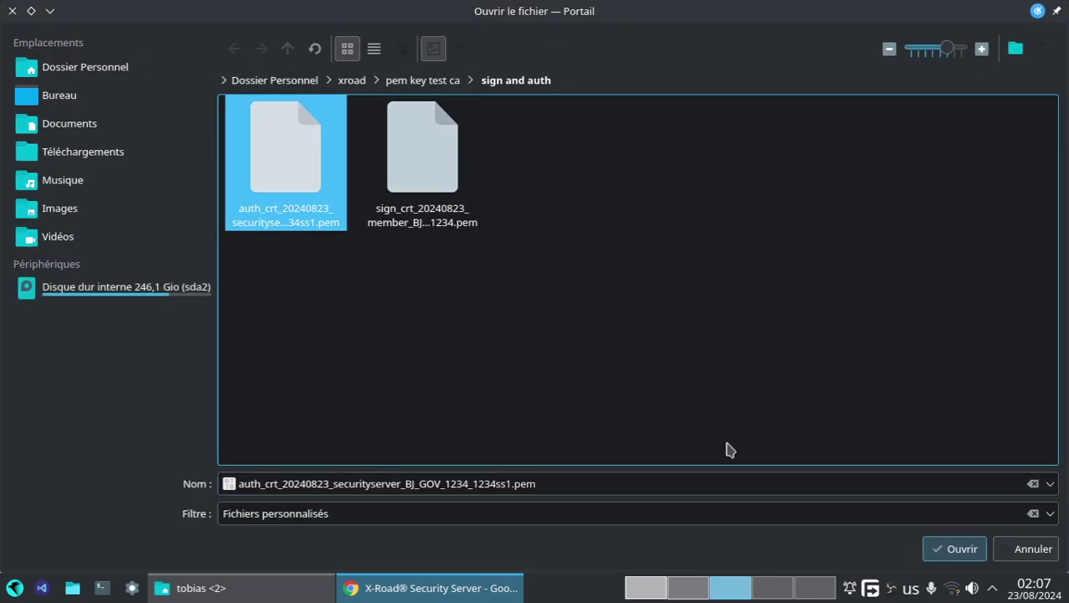
click(958, 550)
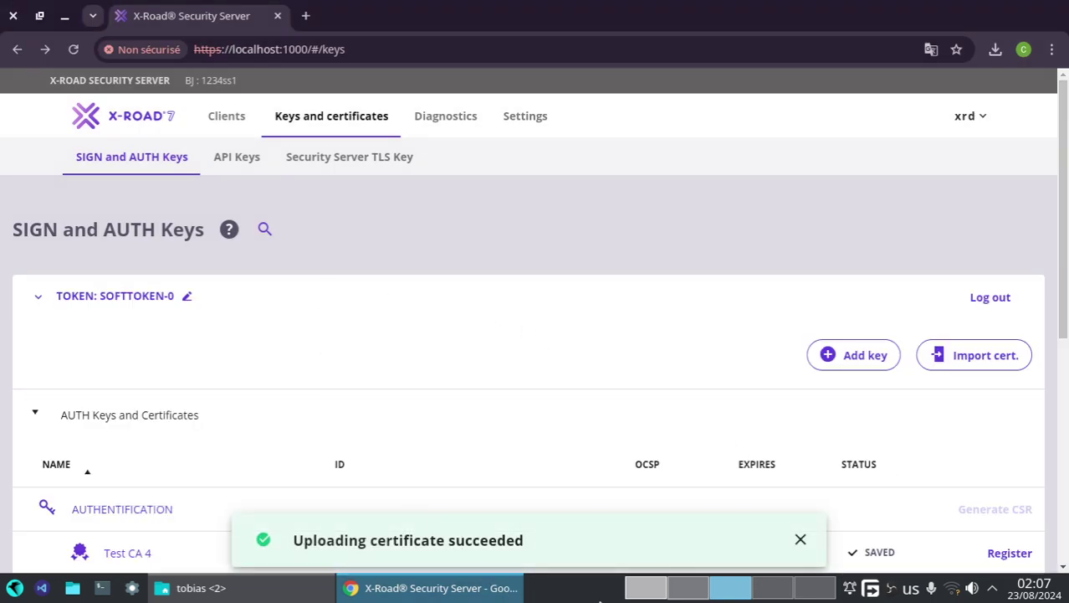
click(629, 588)
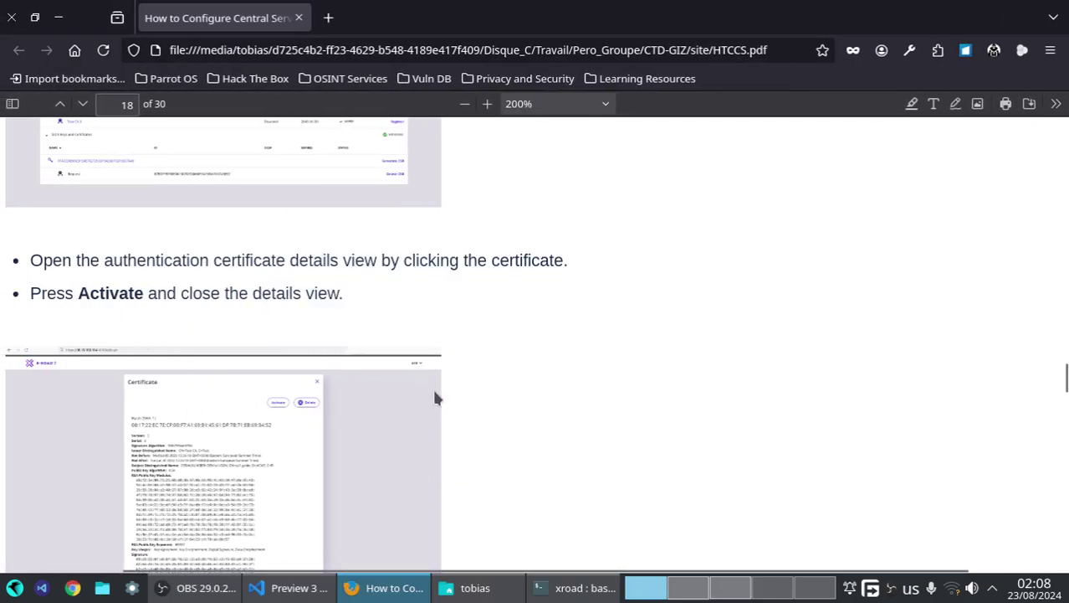
- Following the guide's Activate step, activate the Test CA 4 authentication certificate
scroll(419, 456, down, 5)
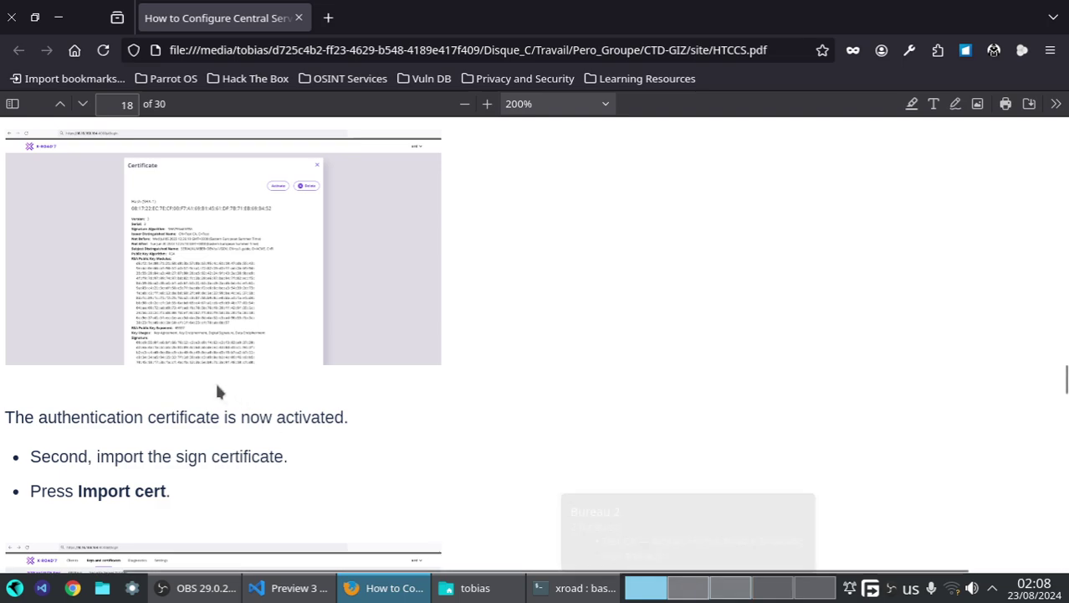
scroll(211, 384, up, 3)
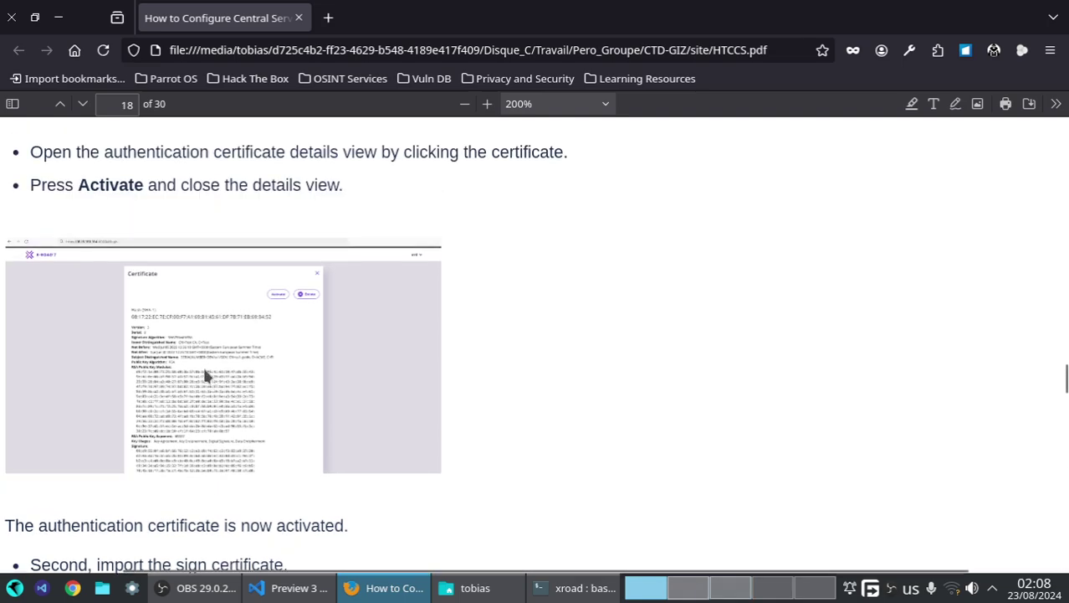
click(730, 590)
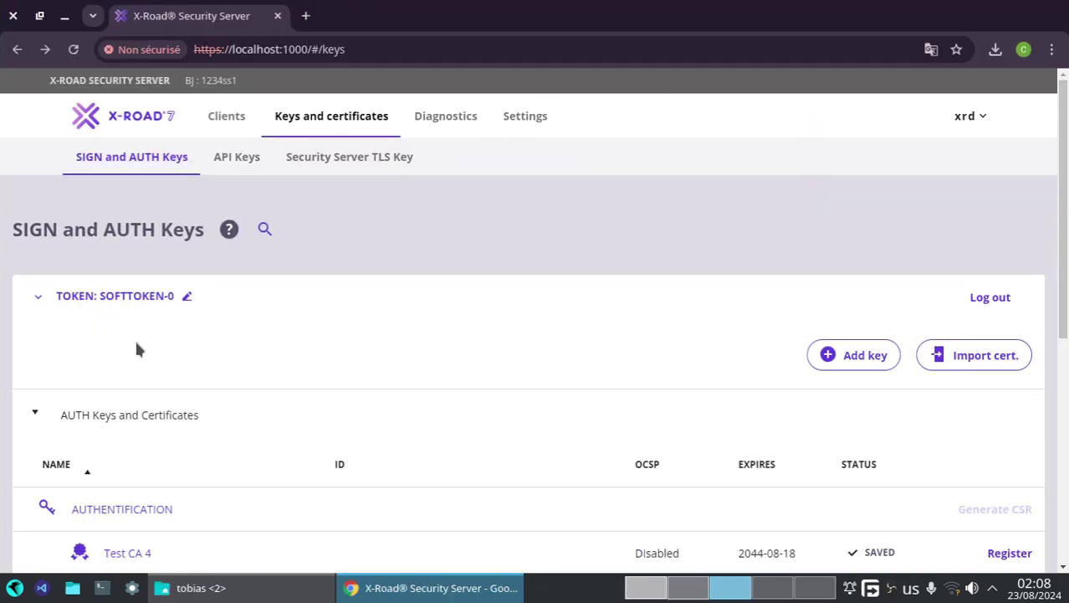
scroll(126, 418, down, 3)
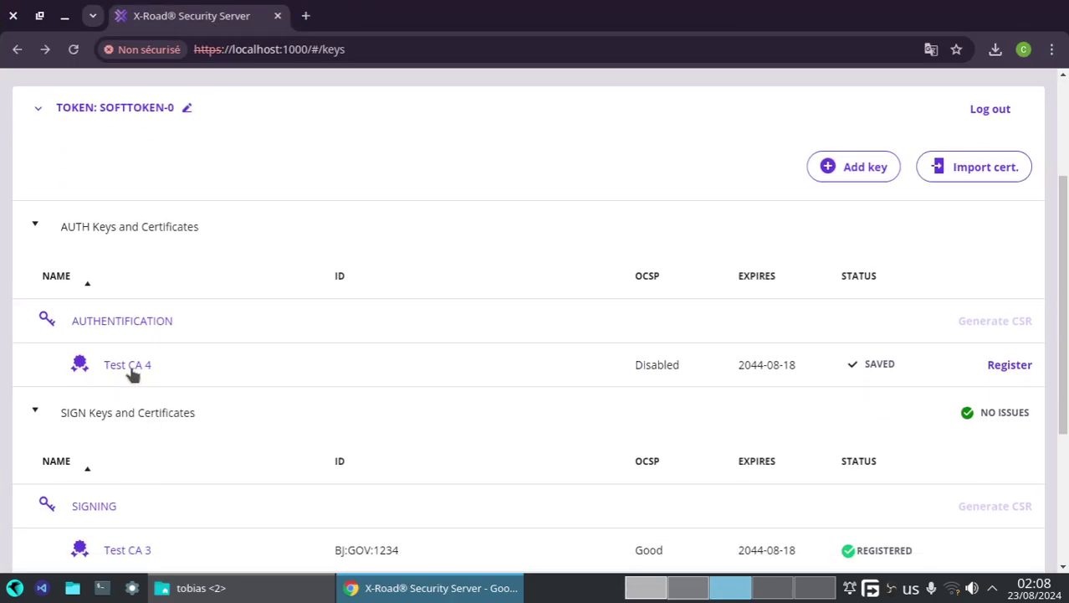
click(131, 371)
click(706, 253)
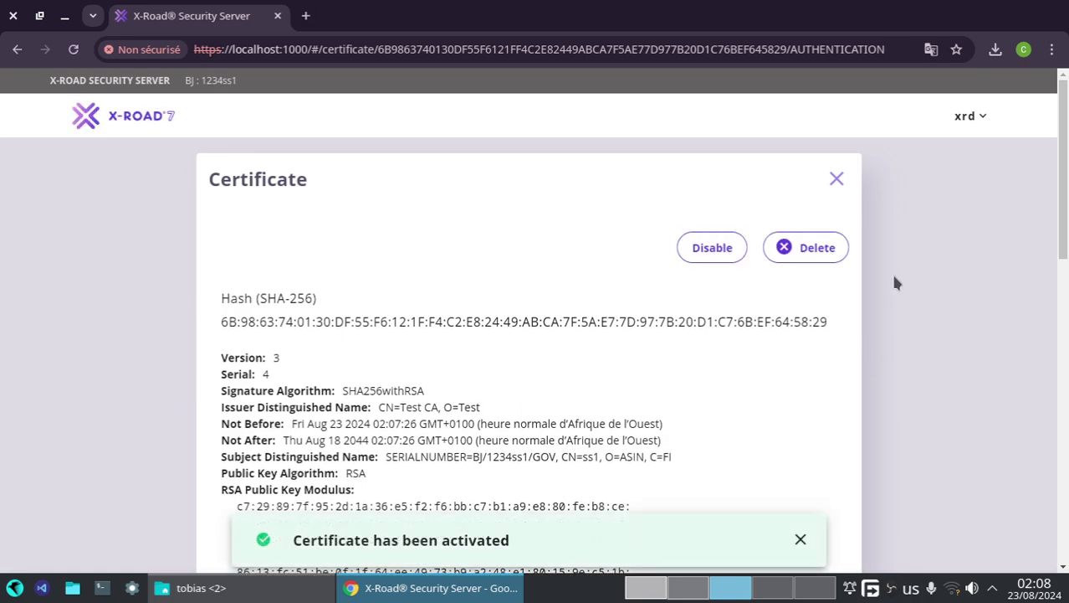
click(837, 179)
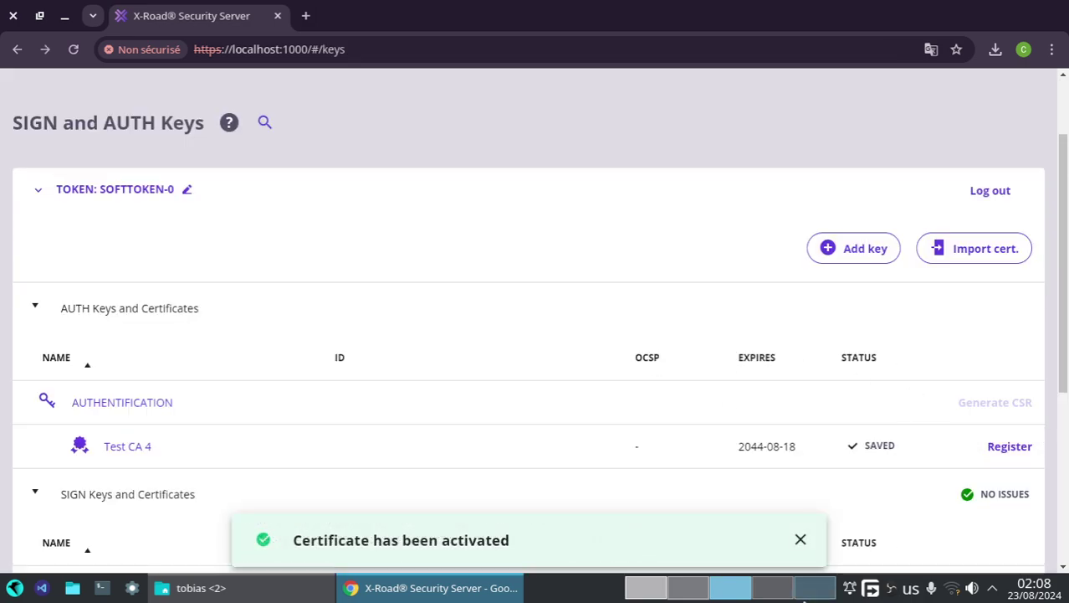
click(680, 590)
- Scroll through the PDF guide, comparing it against the Security Server keys page
click(648, 589)
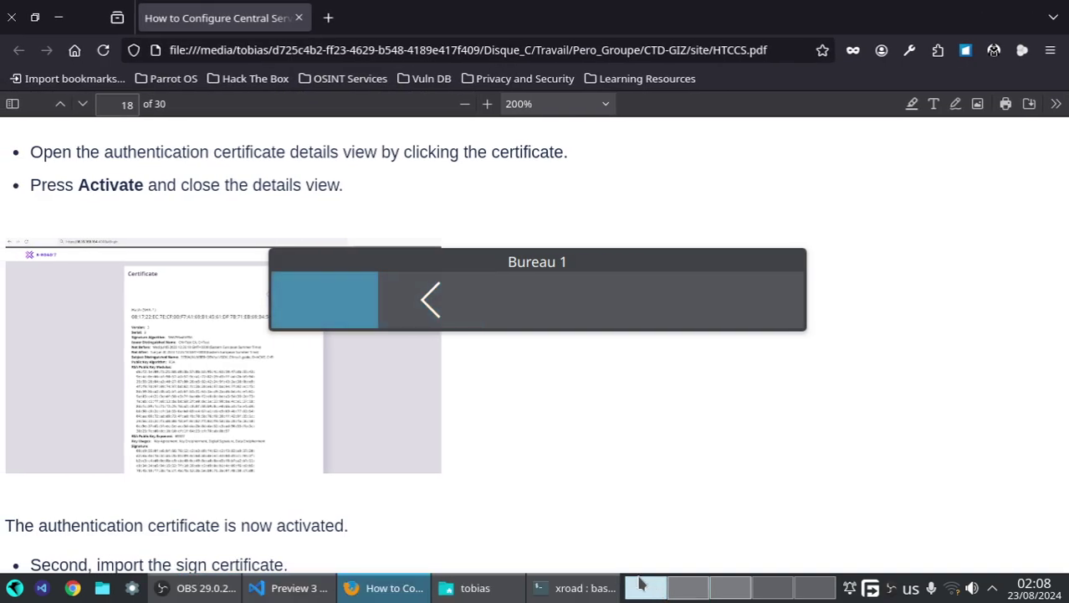
scroll(329, 445, down, 6)
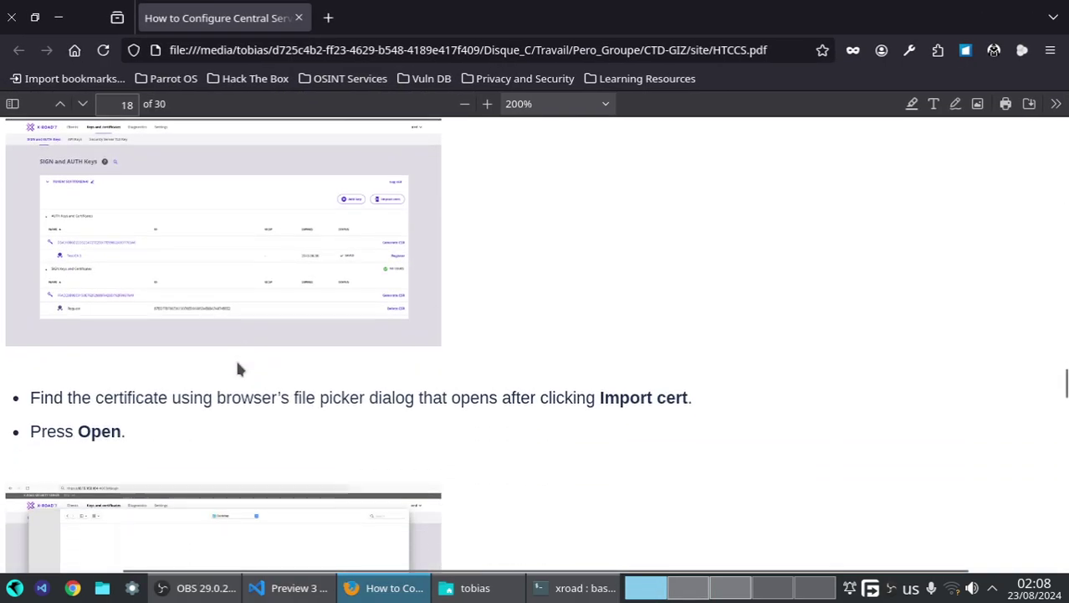
scroll(237, 366, down, 2)
scroll(314, 301, down, 8)
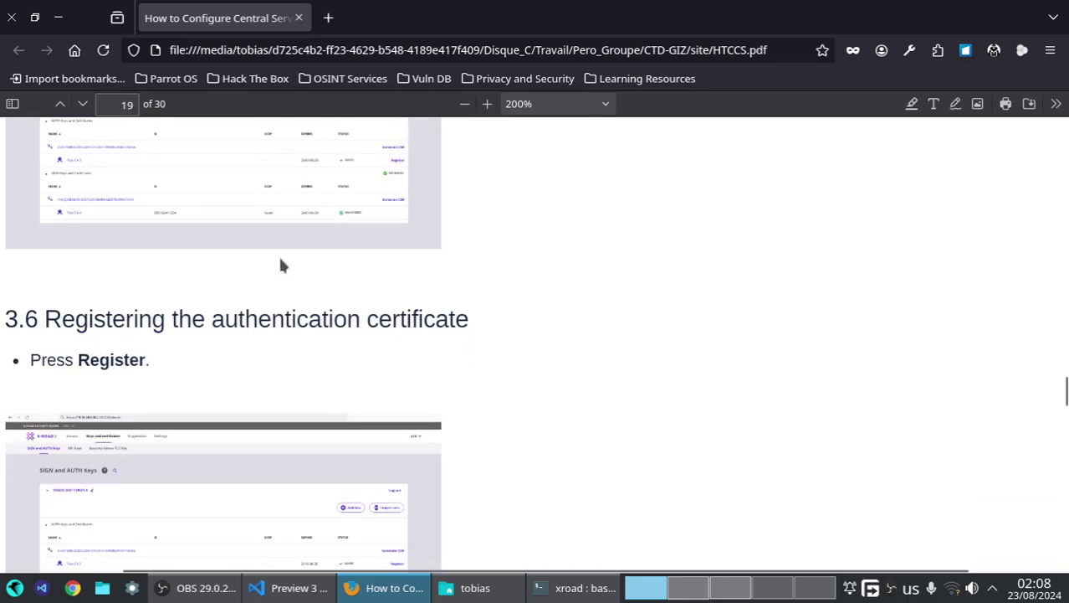
scroll(185, 263, up, 2)
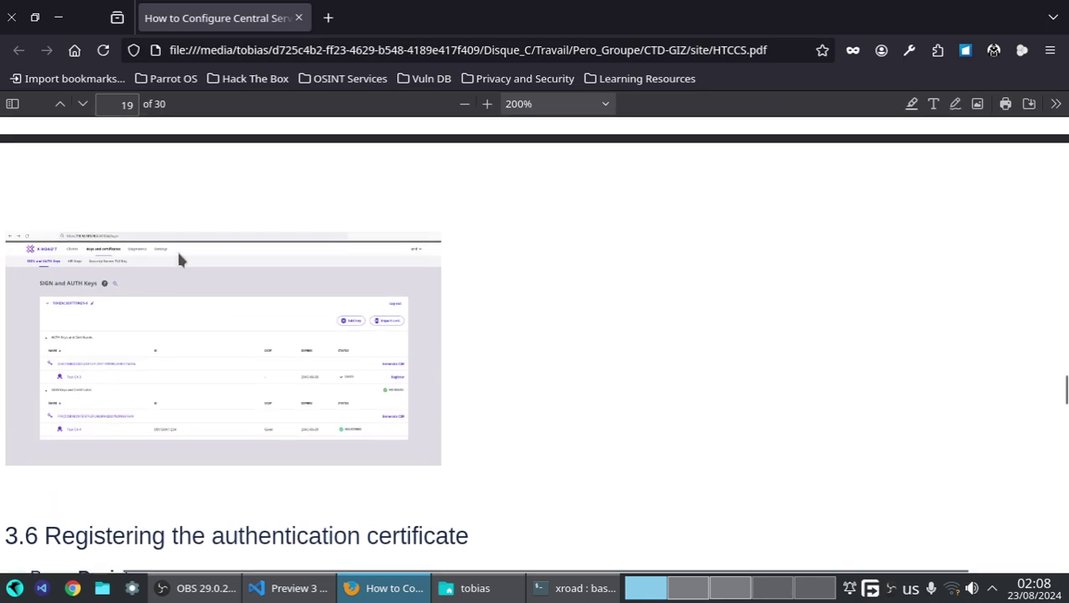
scroll(178, 255, down, 2)
scroll(159, 289, up, 5)
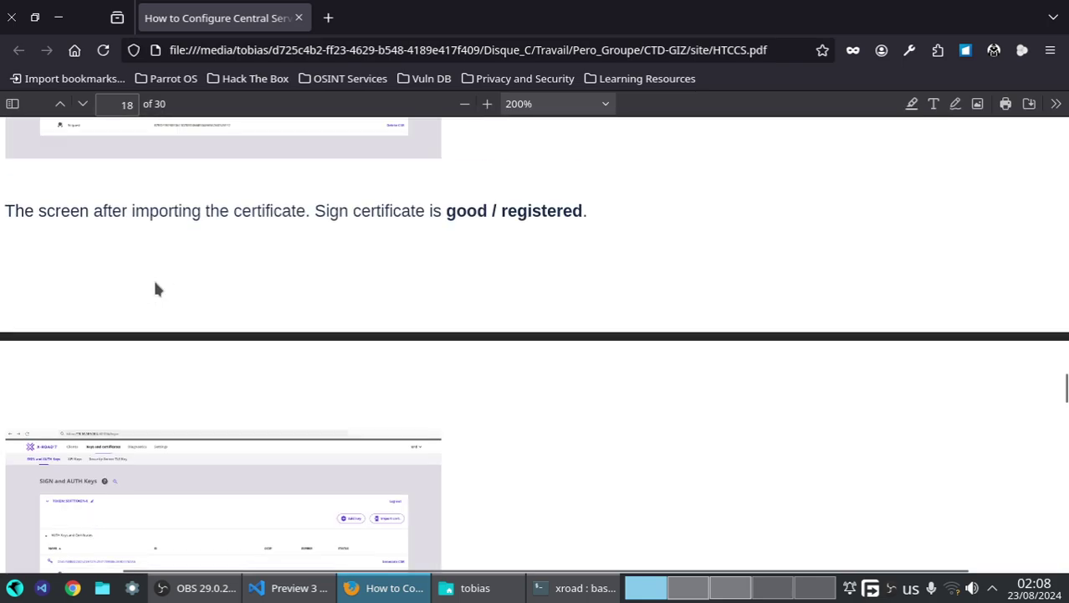
scroll(155, 289, up, 2)
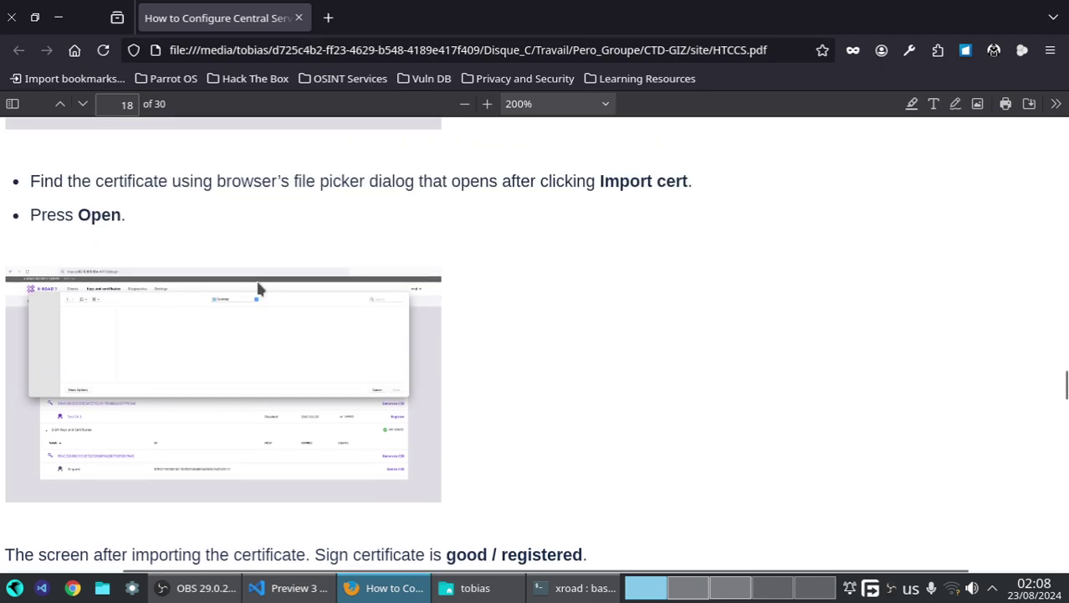
scroll(96, 391, down, 2)
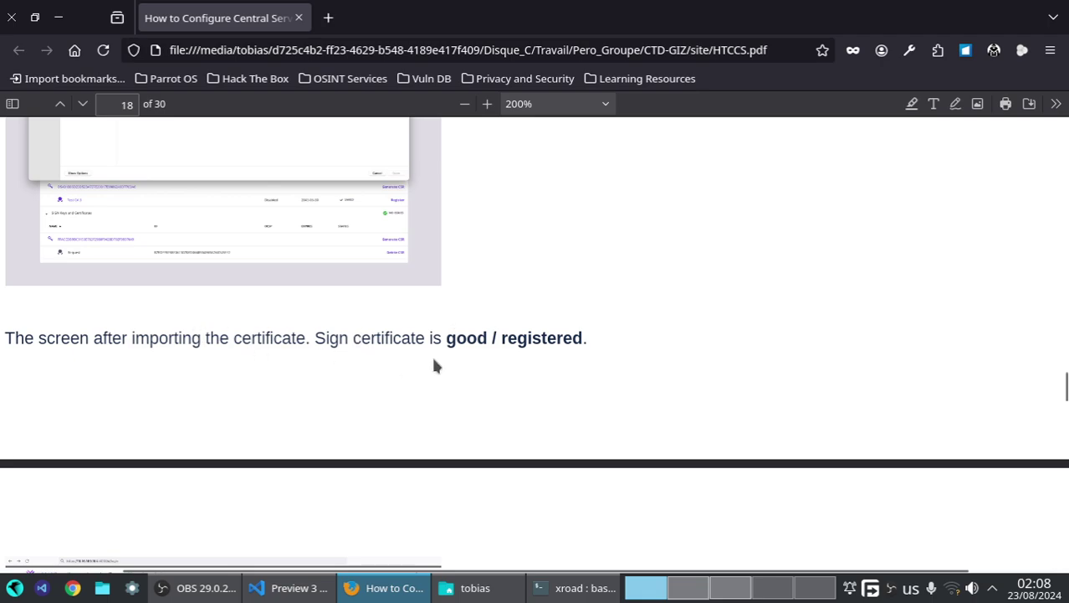
click(731, 587)
scroll(835, 462, down, 3)
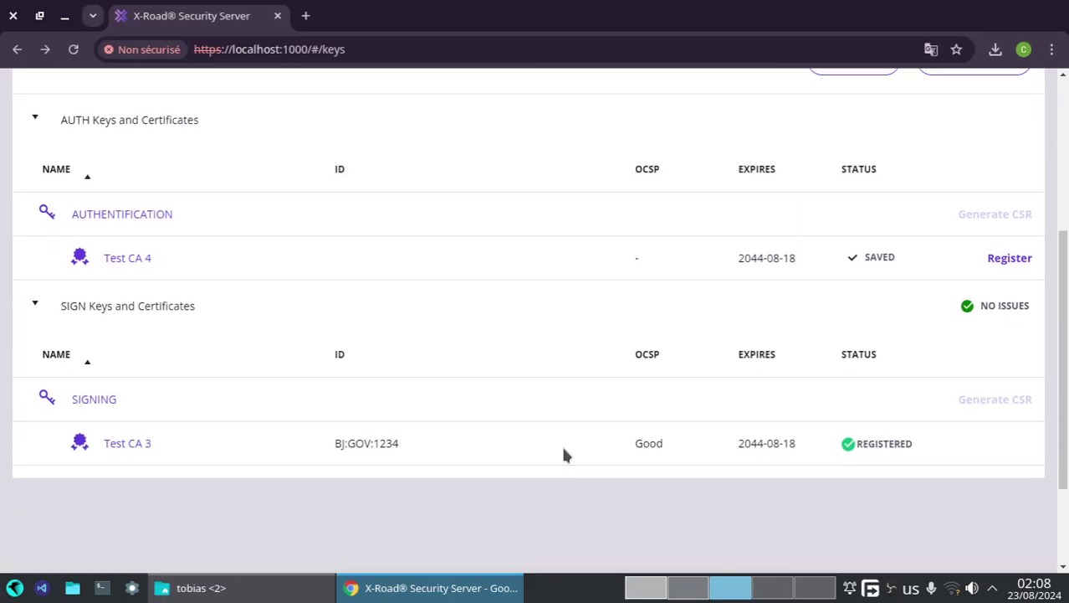
click(646, 587)
click(713, 589)
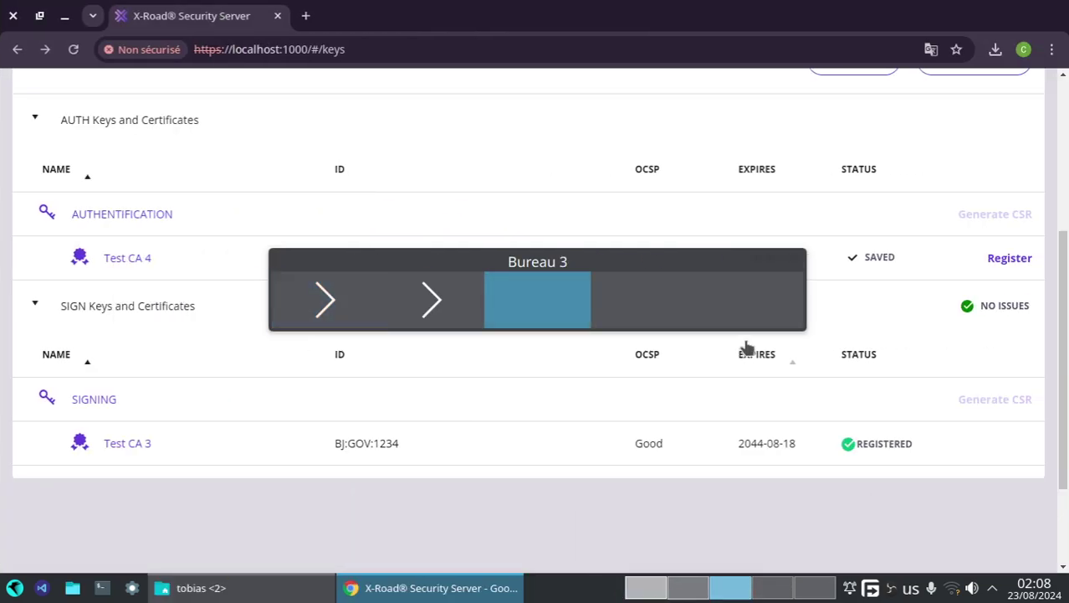
click(646, 587)
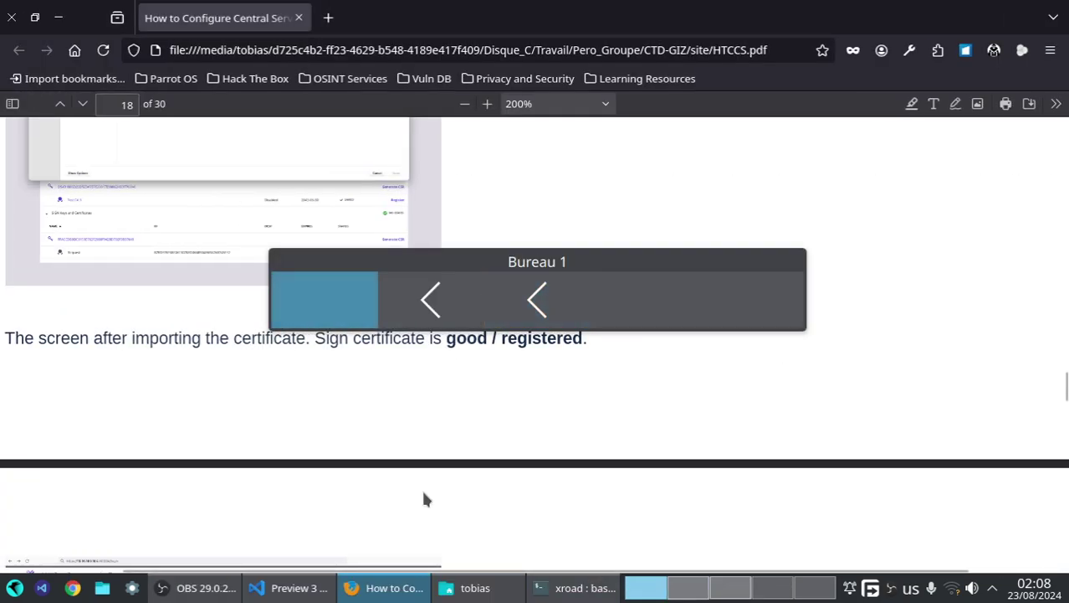
- Reach section 3.6 and highlight 'Security Server' in the FQDN step
scroll(361, 490, down, 4)
scroll(361, 502, down, 2)
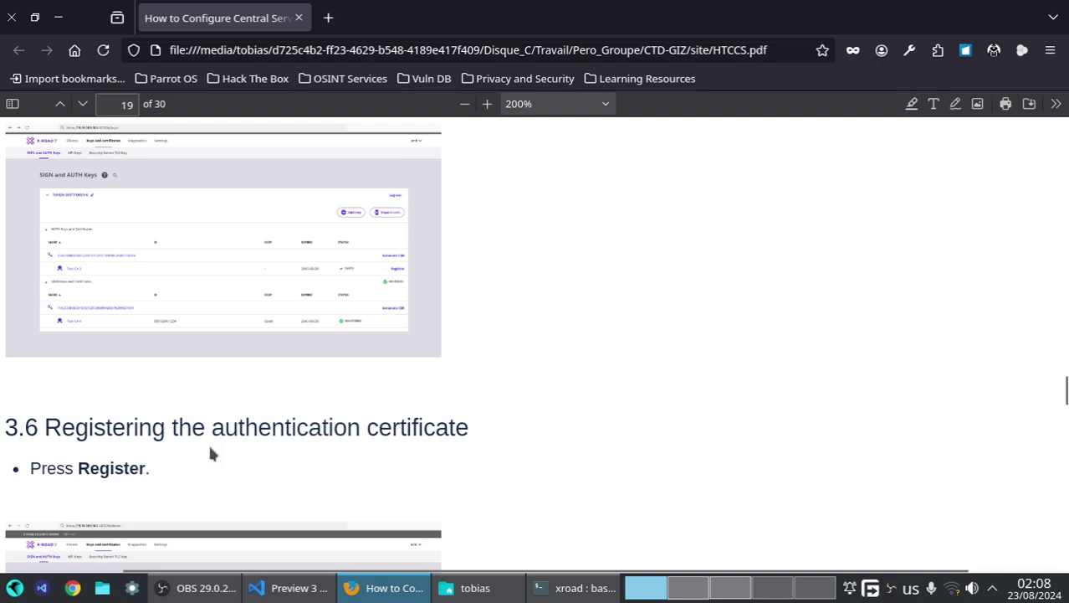
scroll(210, 452, down, 2)
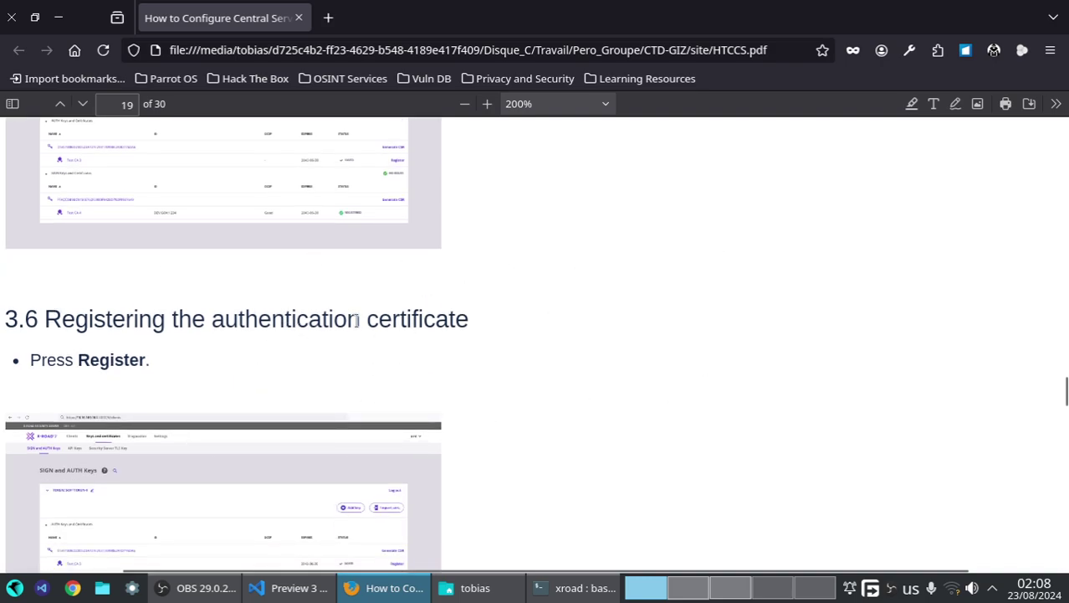
scroll(190, 297, down, 2)
scroll(72, 244, down, 2)
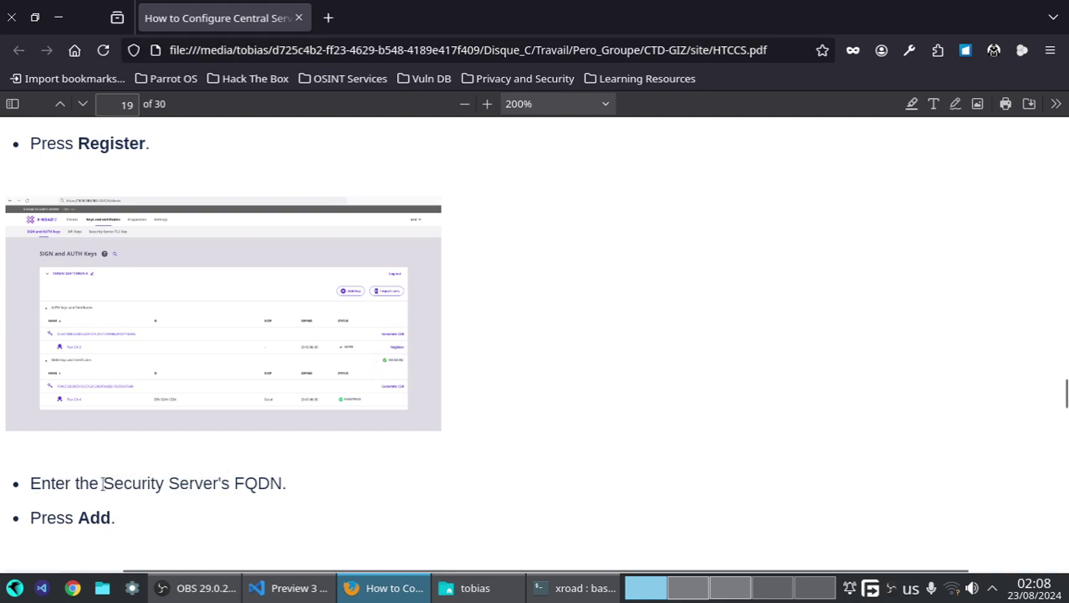
drag(102, 483, 221, 483)
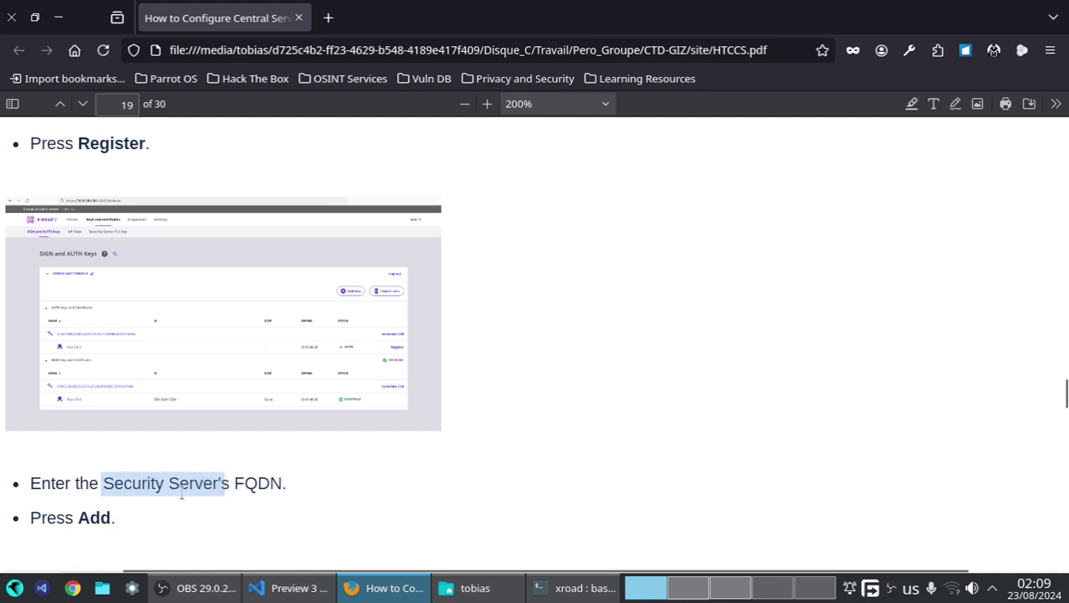
click(743, 596)
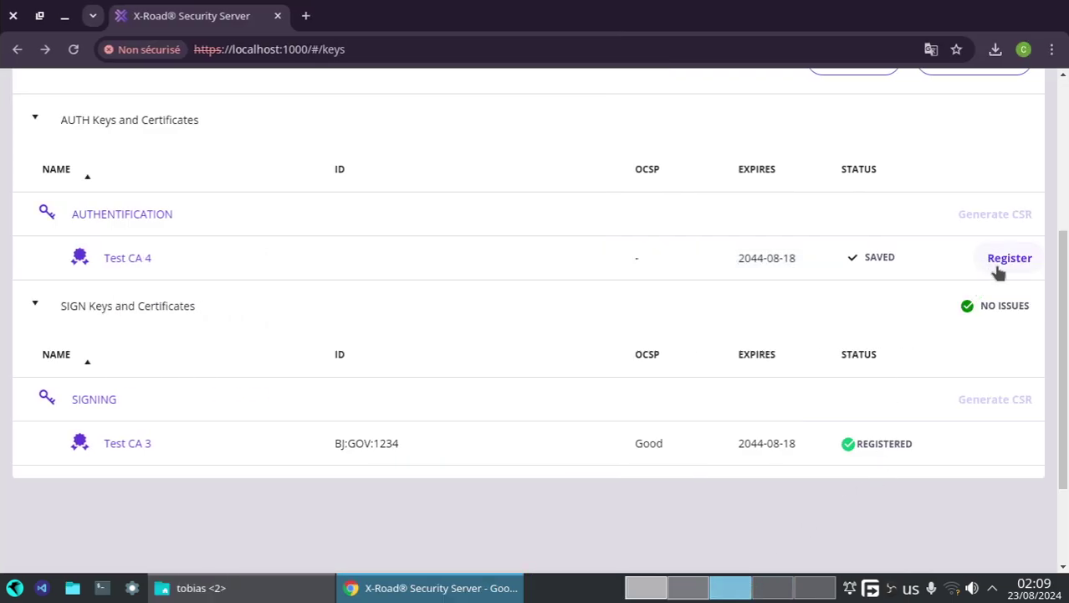
- Register the Test CA 4 auth certificate with security server address ss1
click(1009, 259)
click(580, 313)
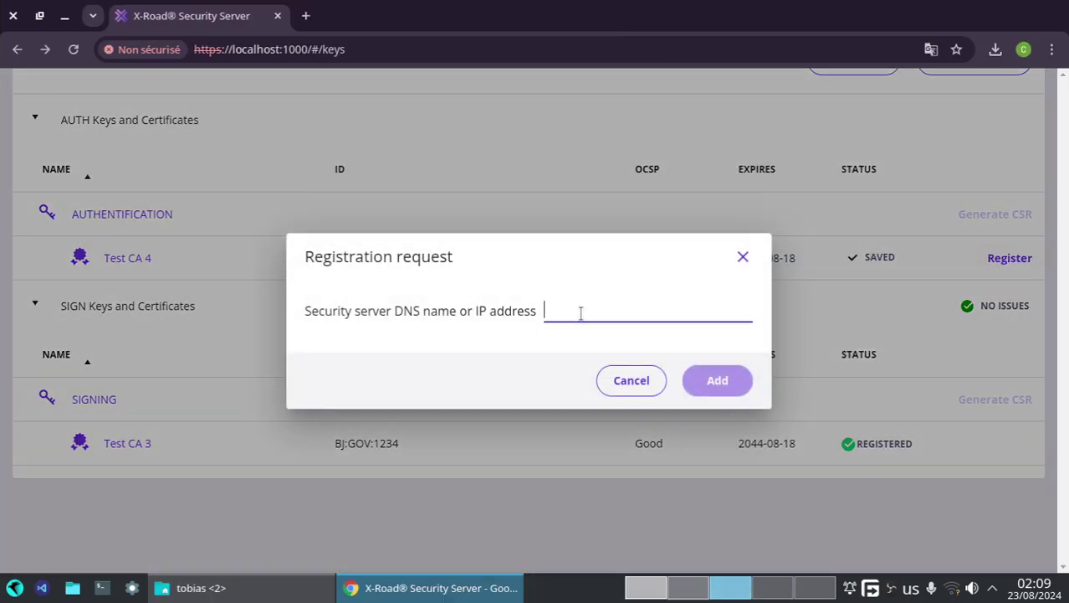
text(ss1)
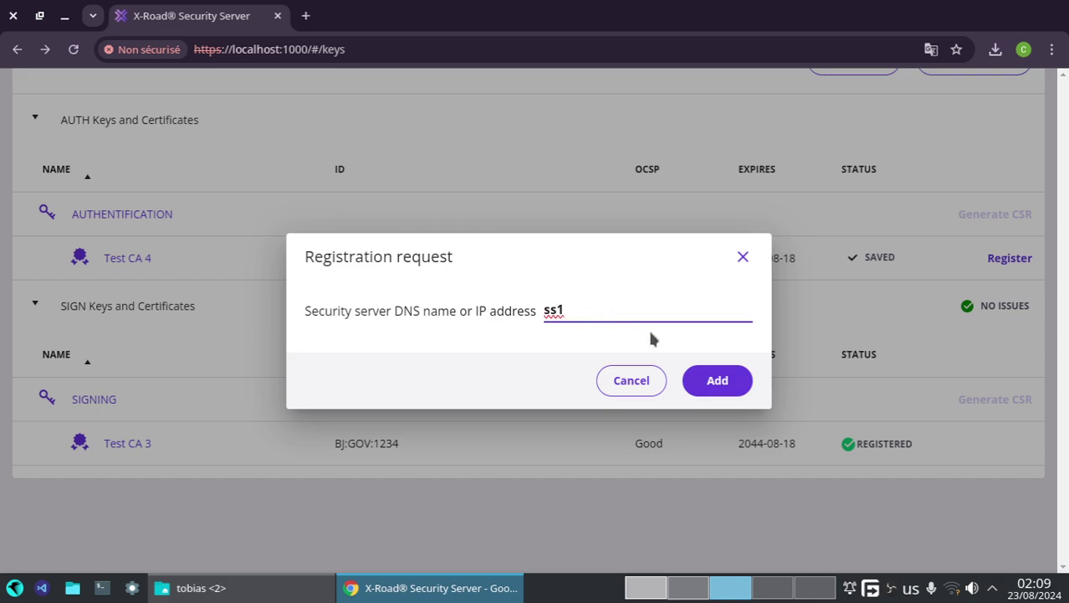
click(703, 377)
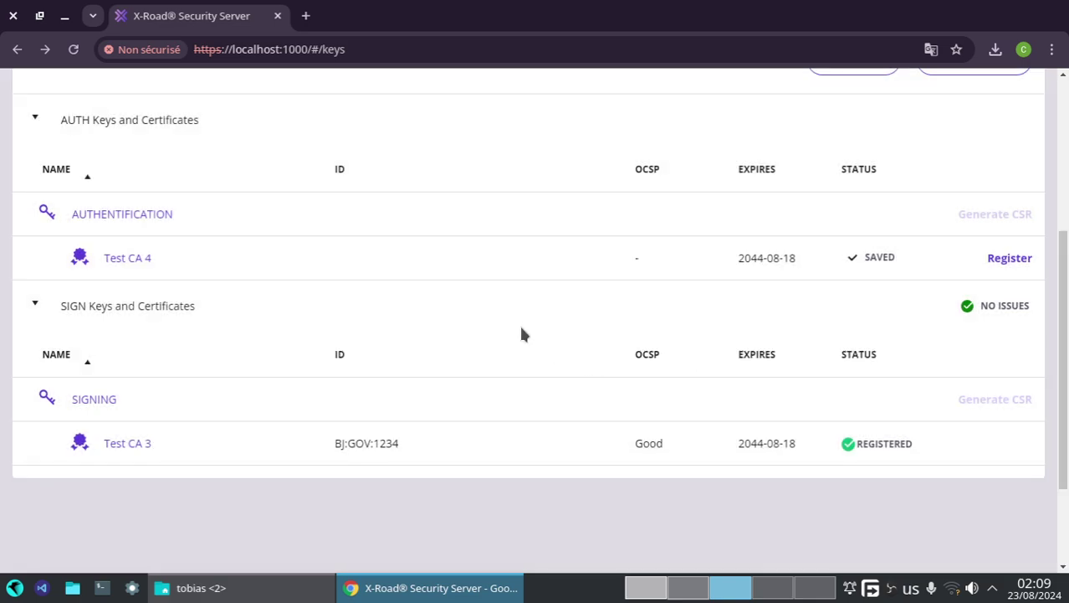
- Reload the keys page and expand SOFTTOKEN-0 to confirm registration in progress
scroll(376, 288, up, 1)
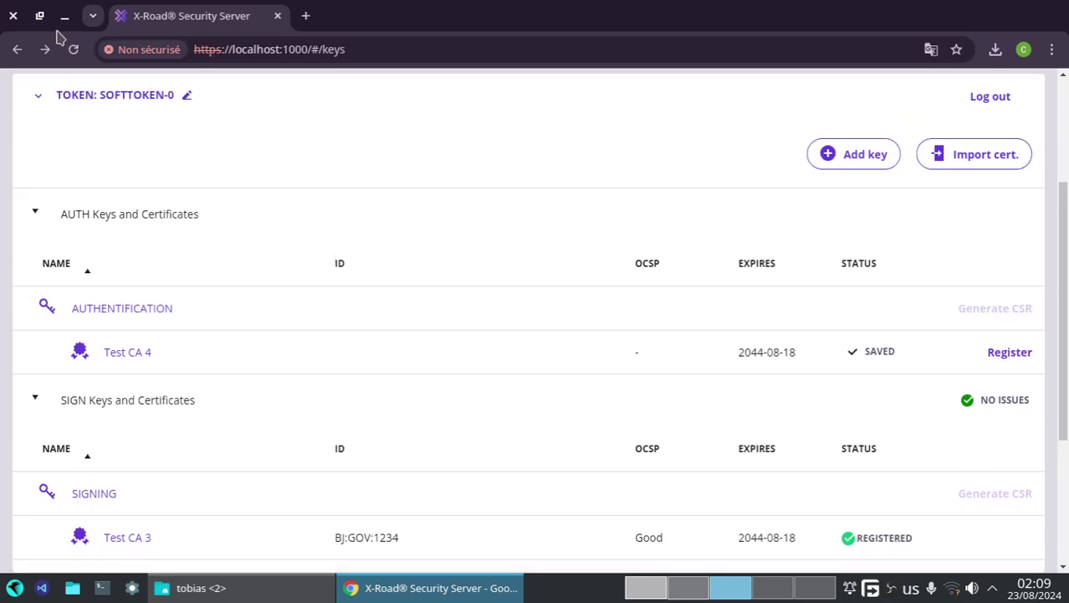
click(71, 52)
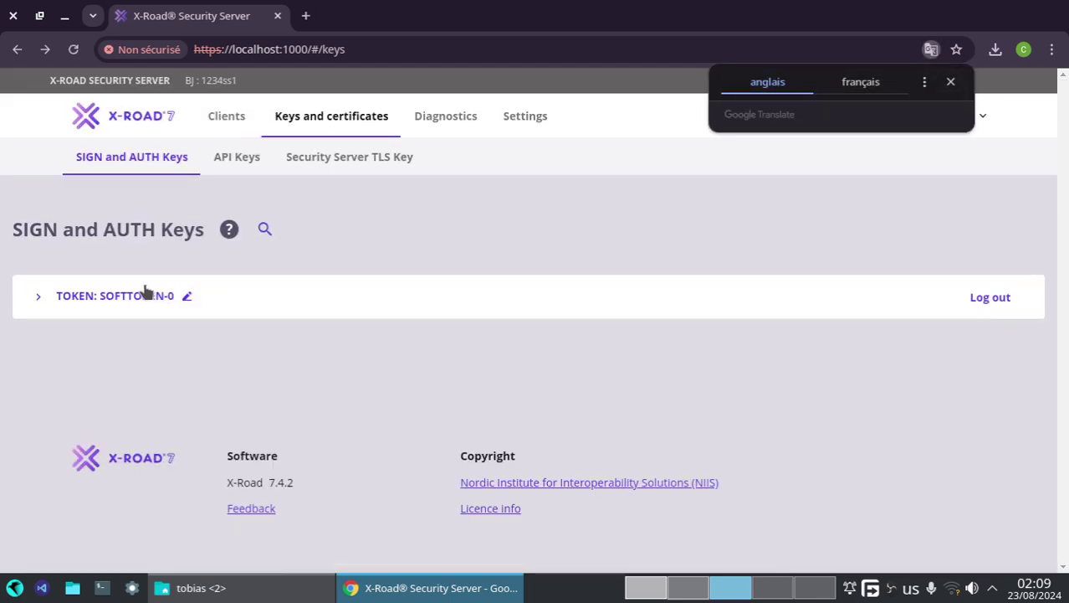
click(134, 297)
scroll(838, 479, down, 1)
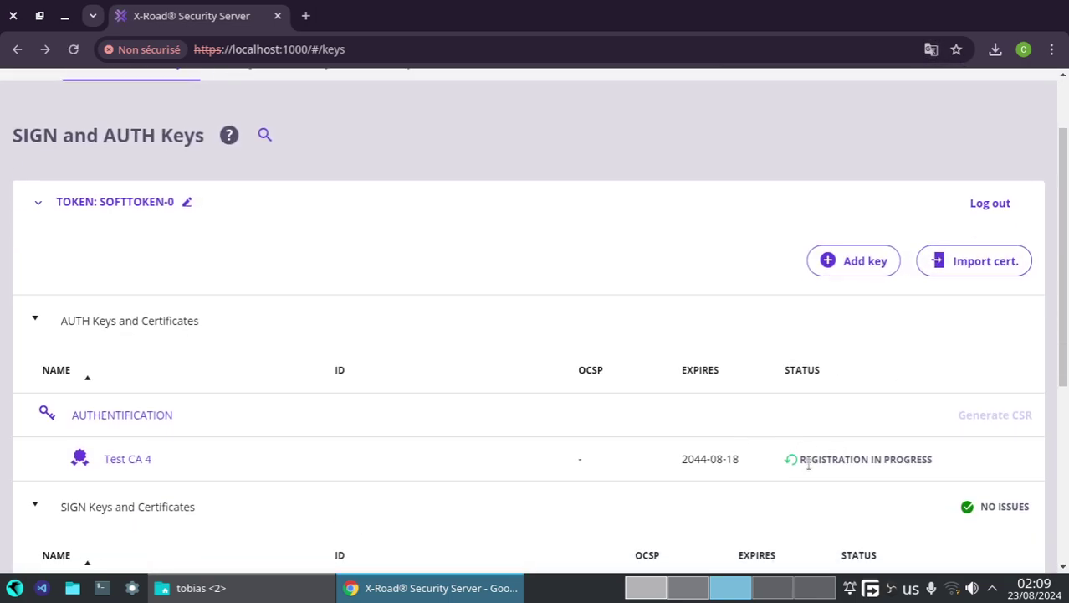
click(675, 588)
click(644, 588)
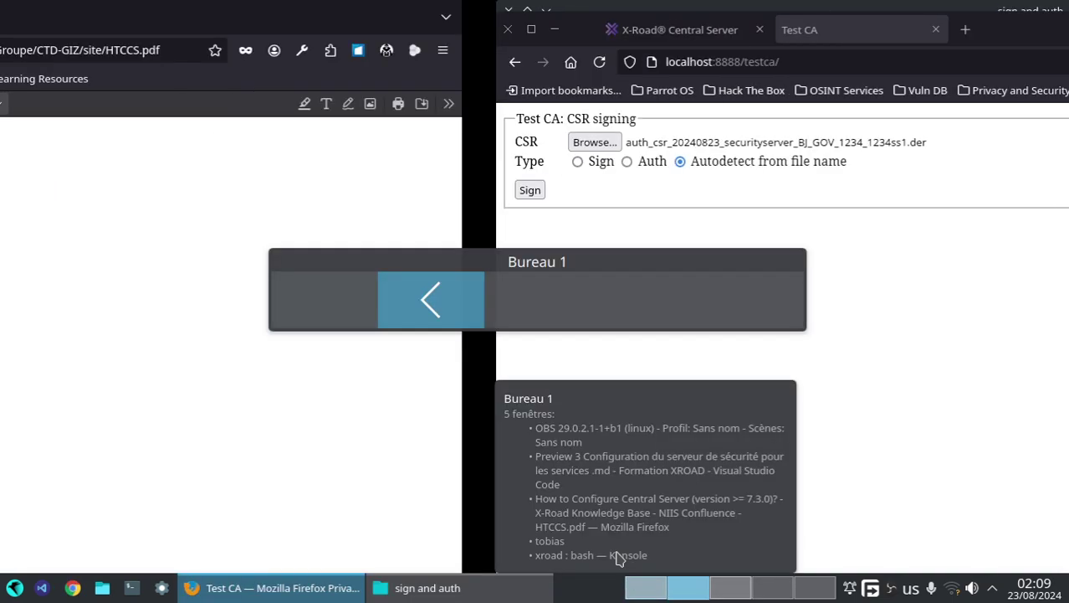
scroll(565, 382, down, 5)
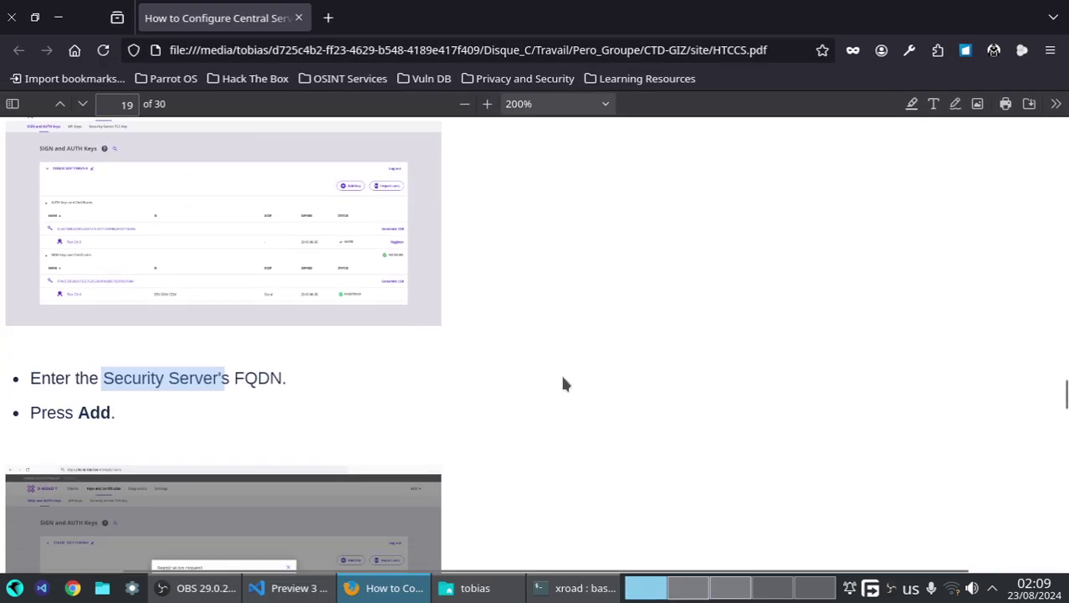
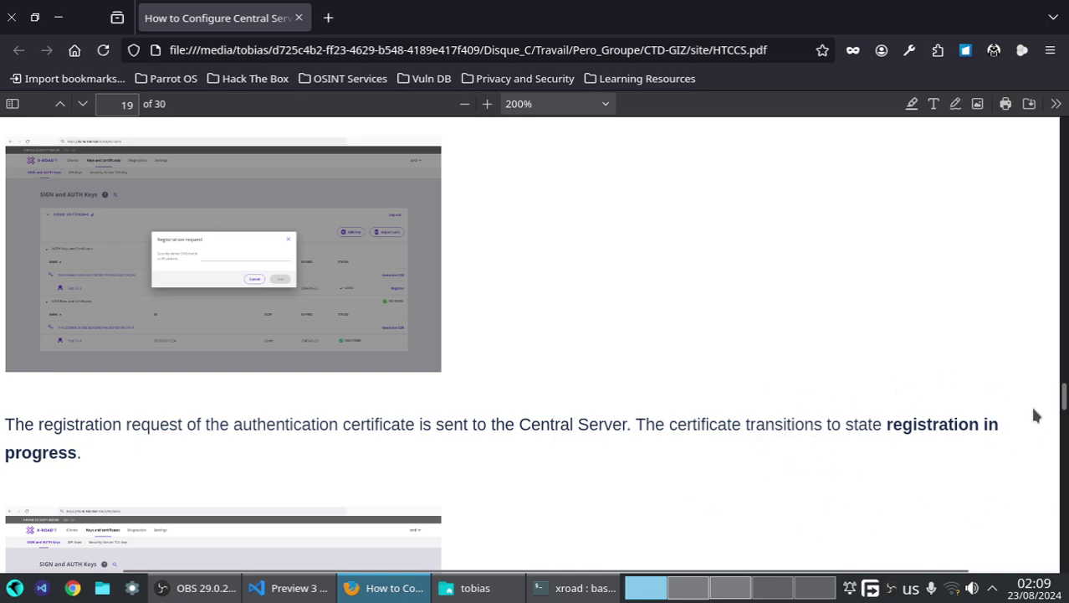
- Scroll the PDF guide to page 20's steps for approving the pending management request
scroll(753, 404, down, 5)
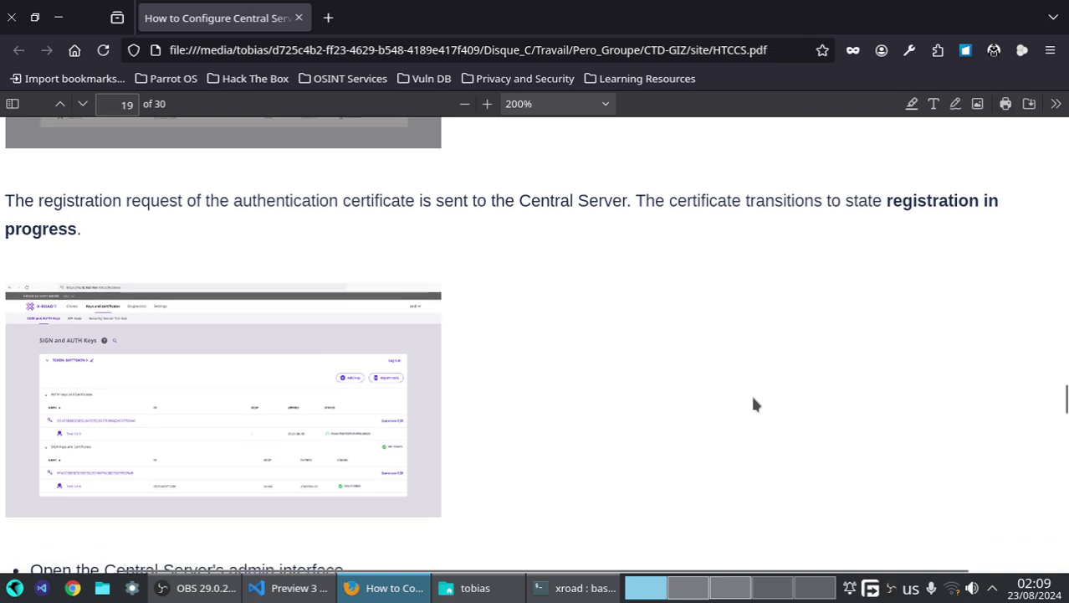
scroll(753, 404, down, 2)
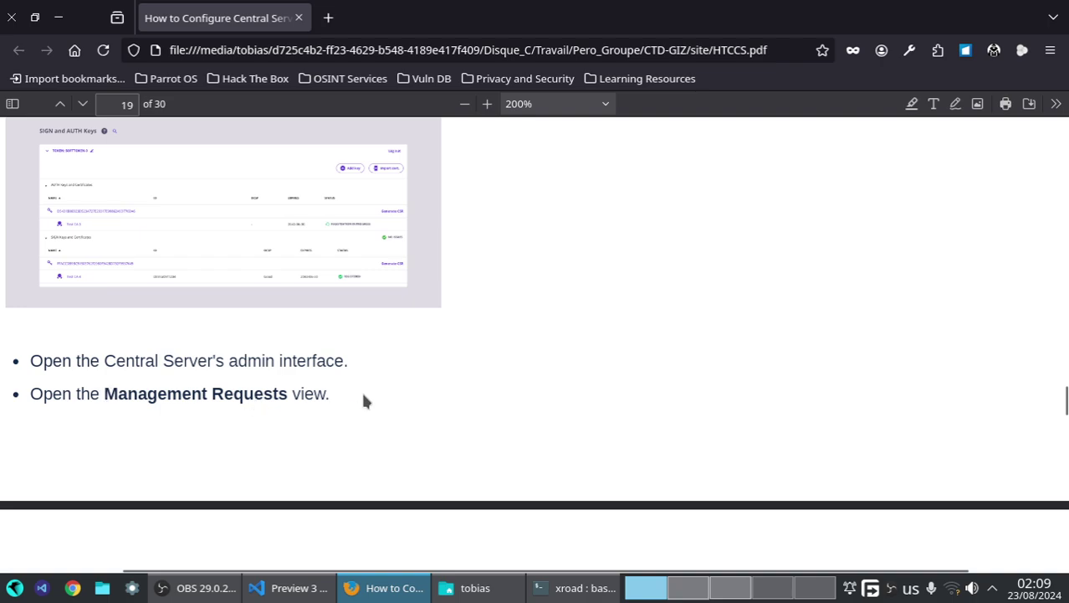
scroll(363, 401, down, 10)
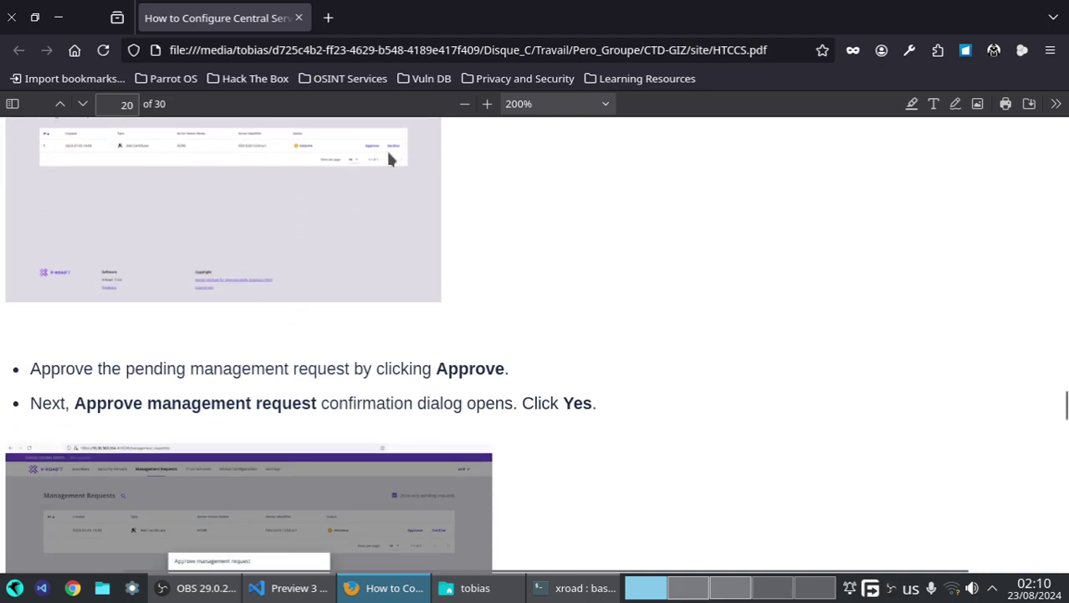
scroll(461, 368, down, 5)
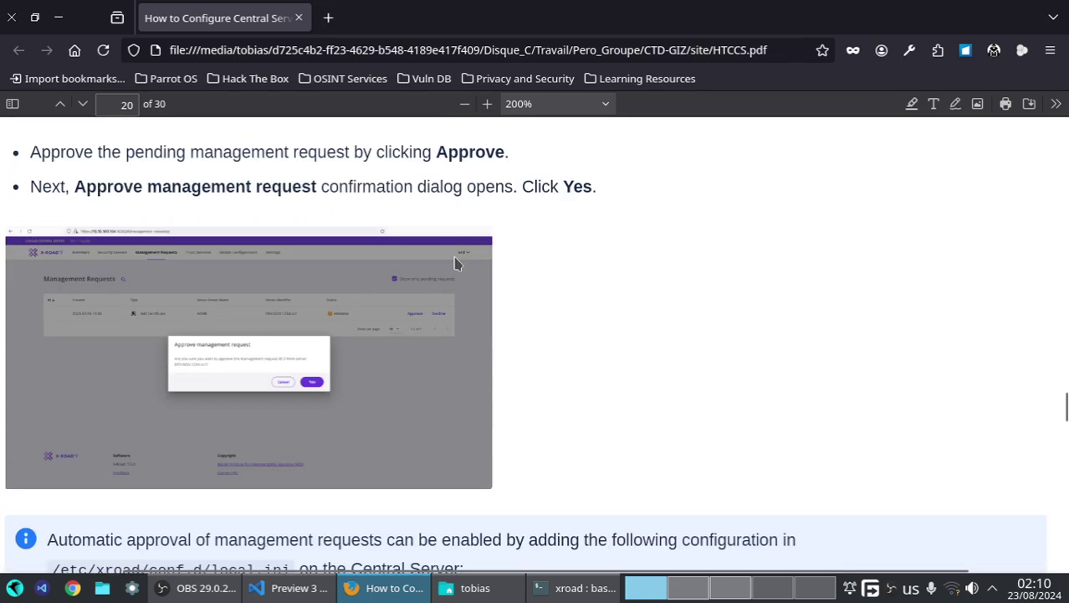
click(688, 588)
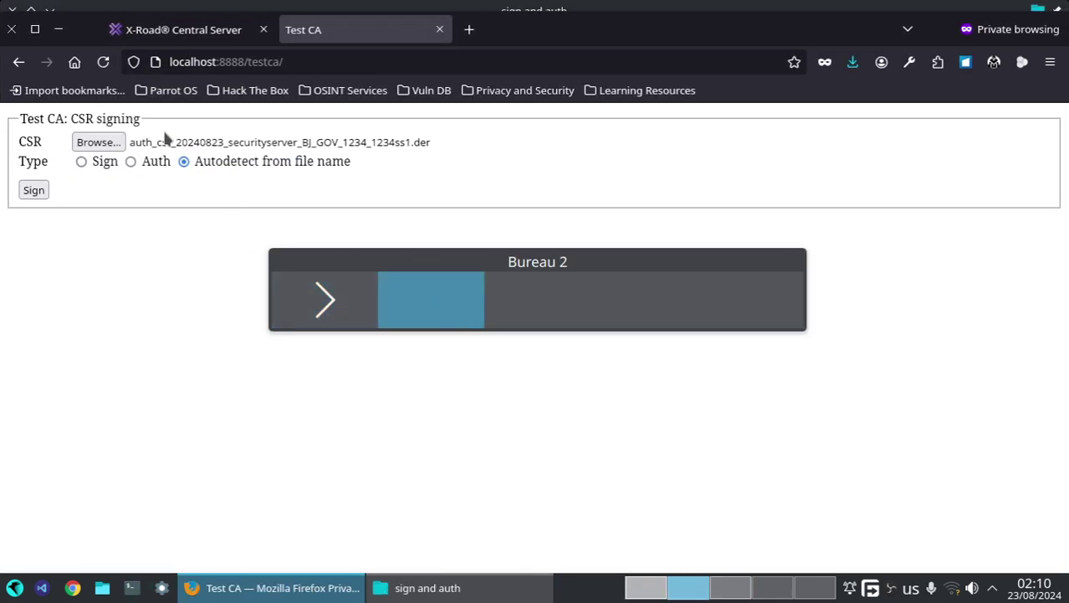
- Approve management request 1 (Add Certificate from BJ:GOV:1234:1234ss1) and list all requests to see it APPROVED
click(180, 29)
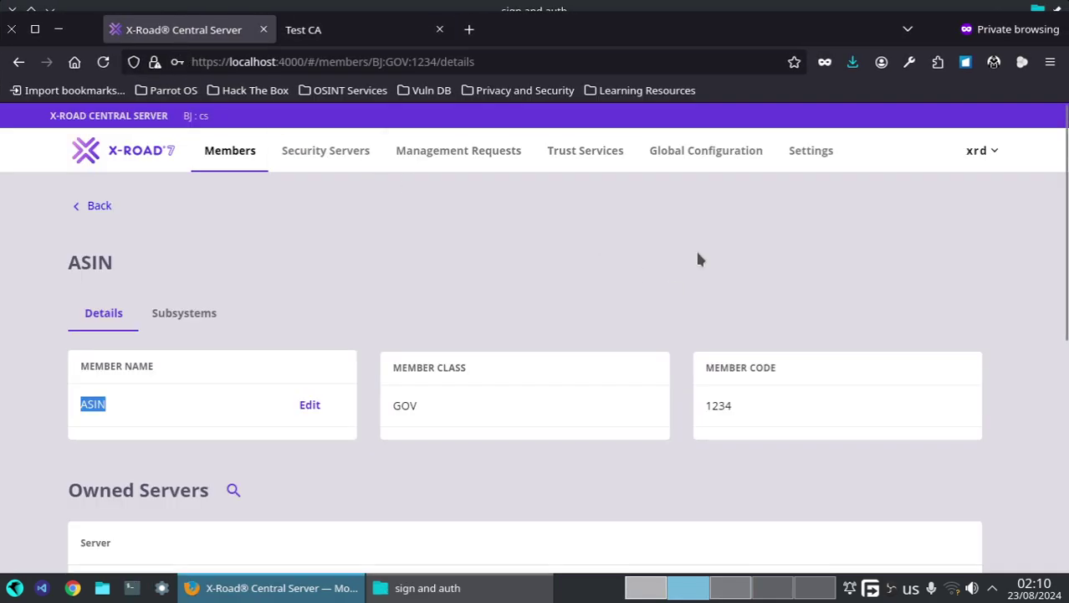
click(460, 158)
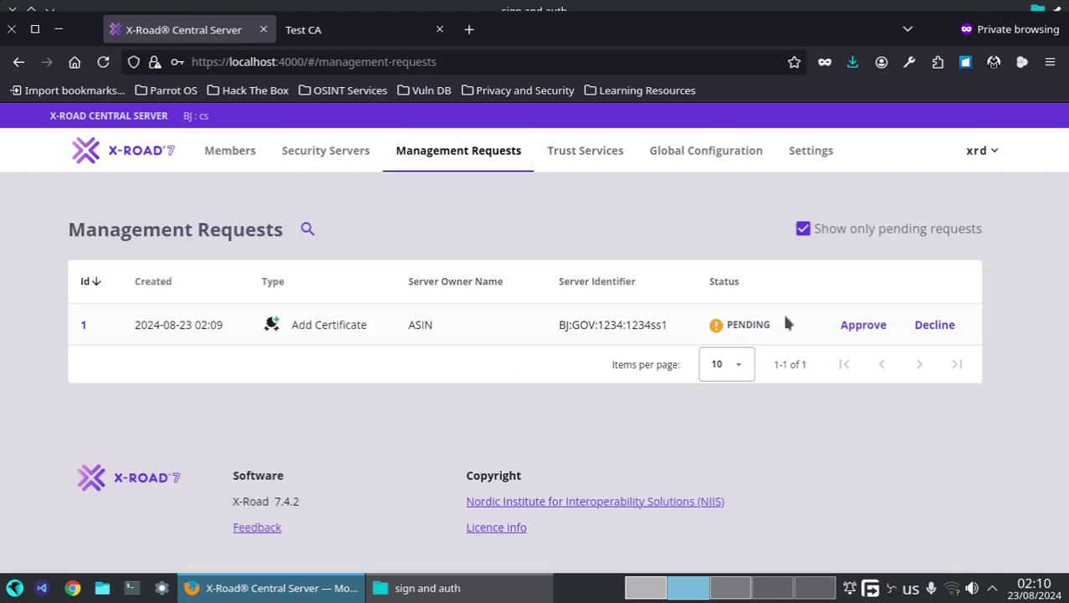
click(854, 333)
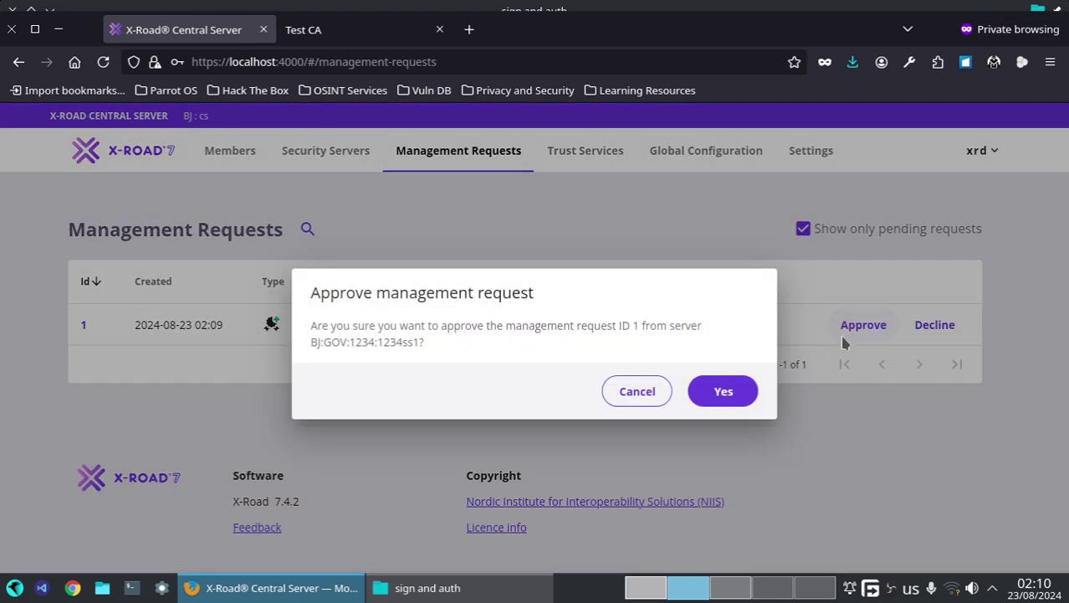
click(740, 397)
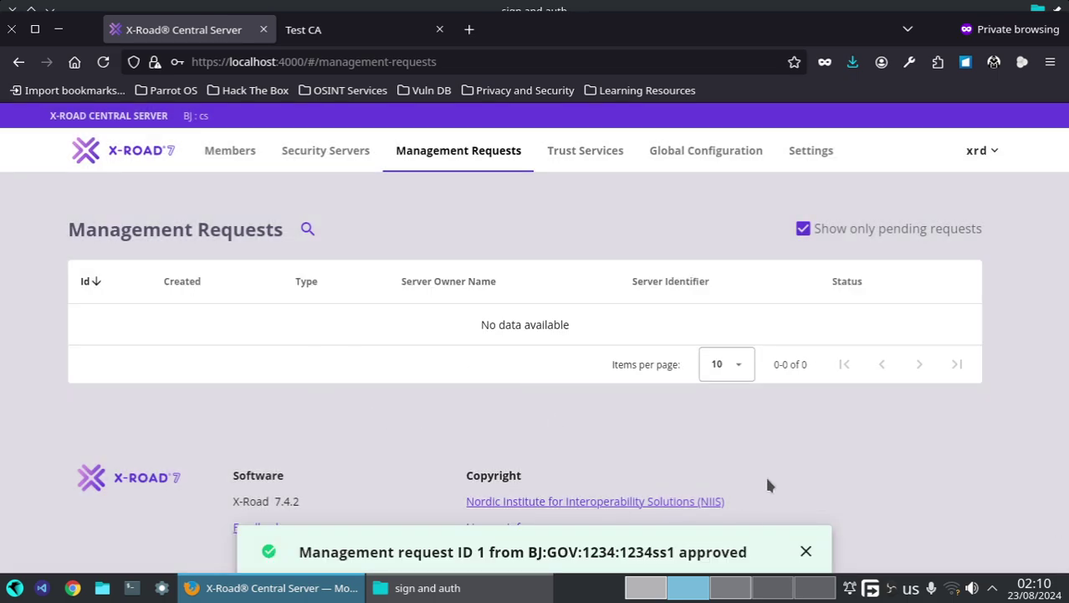
click(818, 231)
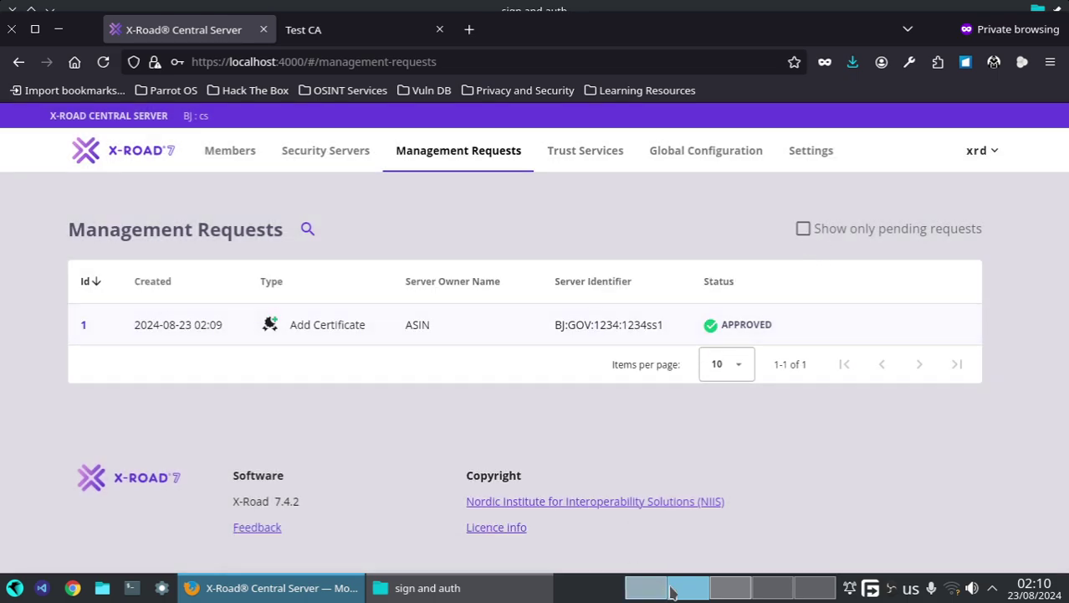
click(721, 595)
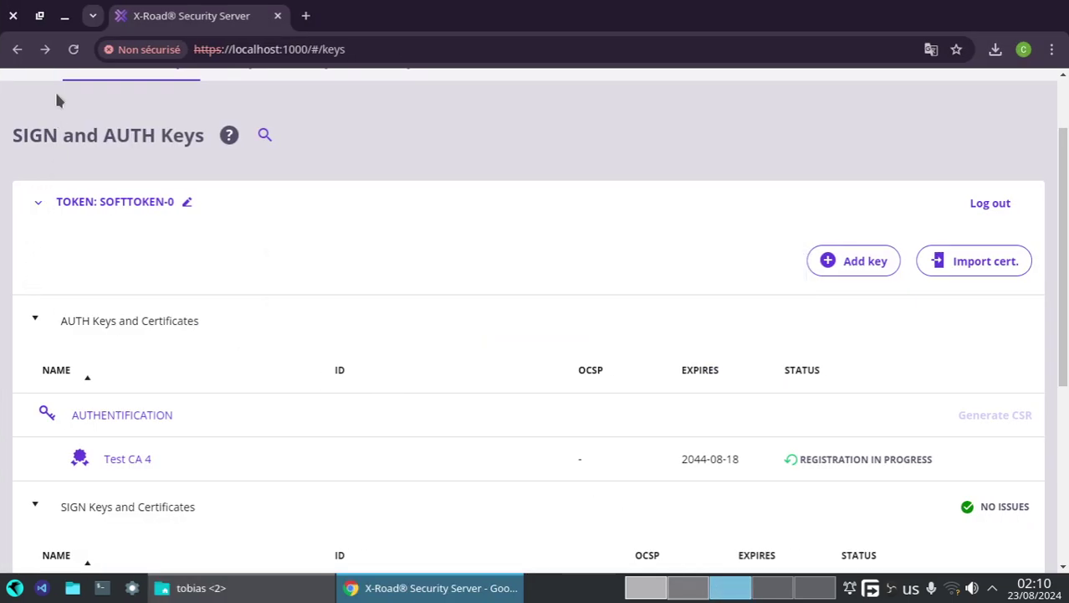
- Refresh the keys page; the Test CA 4 AUTH certificate still shows Registration in Progress
click(72, 51)
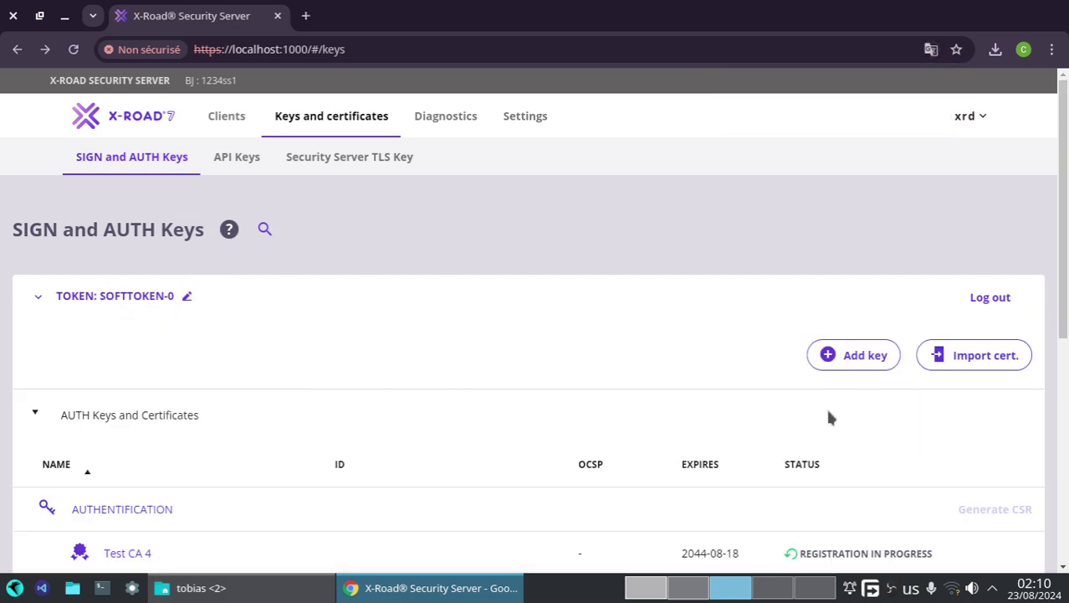
scroll(848, 475, down, 2)
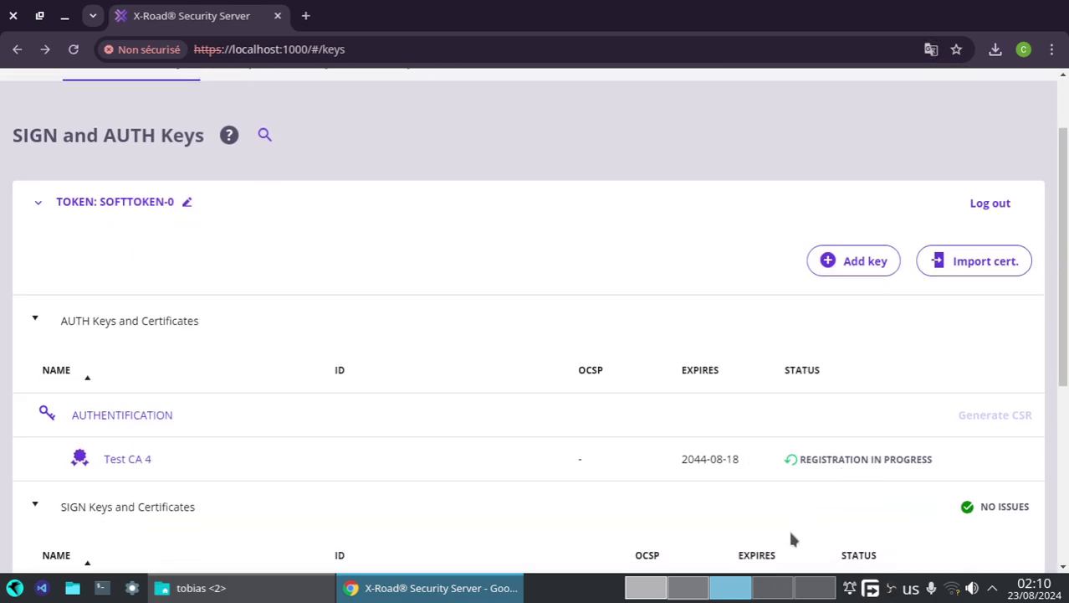
click(687, 590)
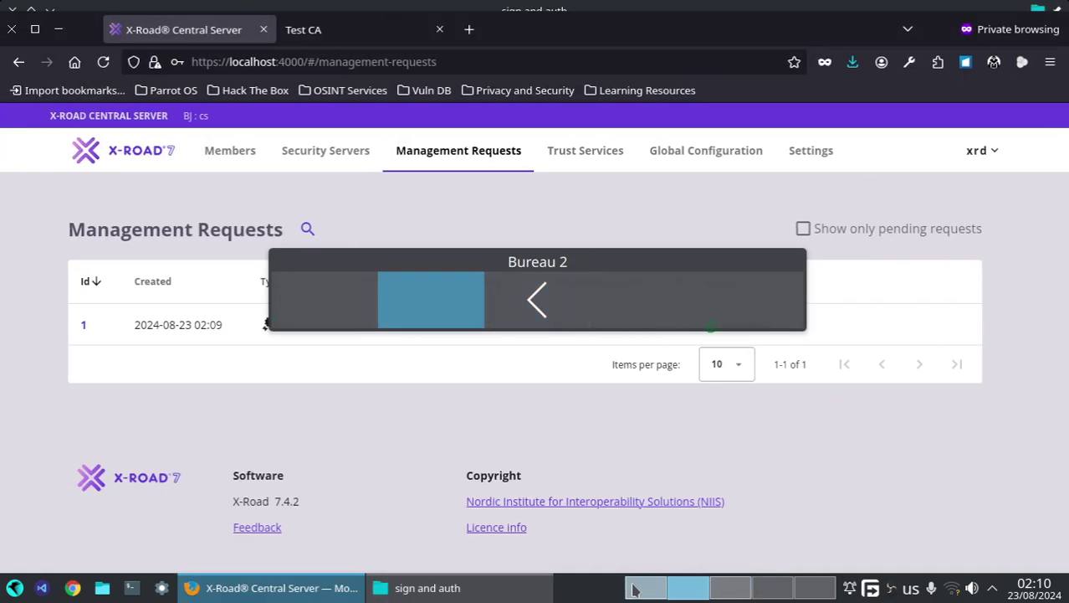
key(ctrl+alt+Left)
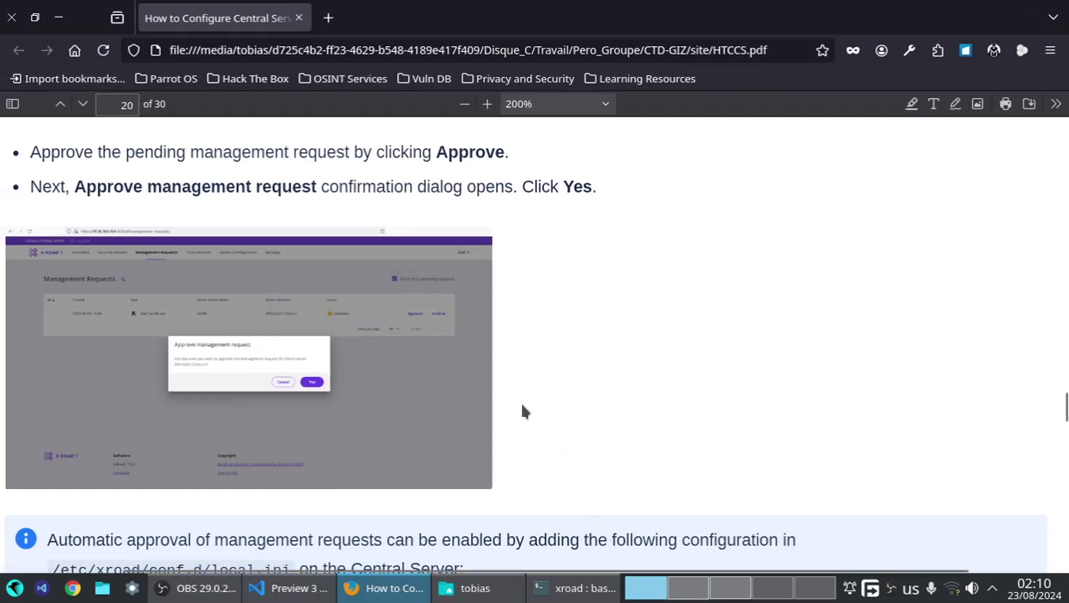
- Scroll the PDF to the auto-approve info box for /etc/xroad/conf.d/local.ini, then bring up the VS Code notes
scroll(520, 410, down, 5)
scroll(512, 416, down, 3)
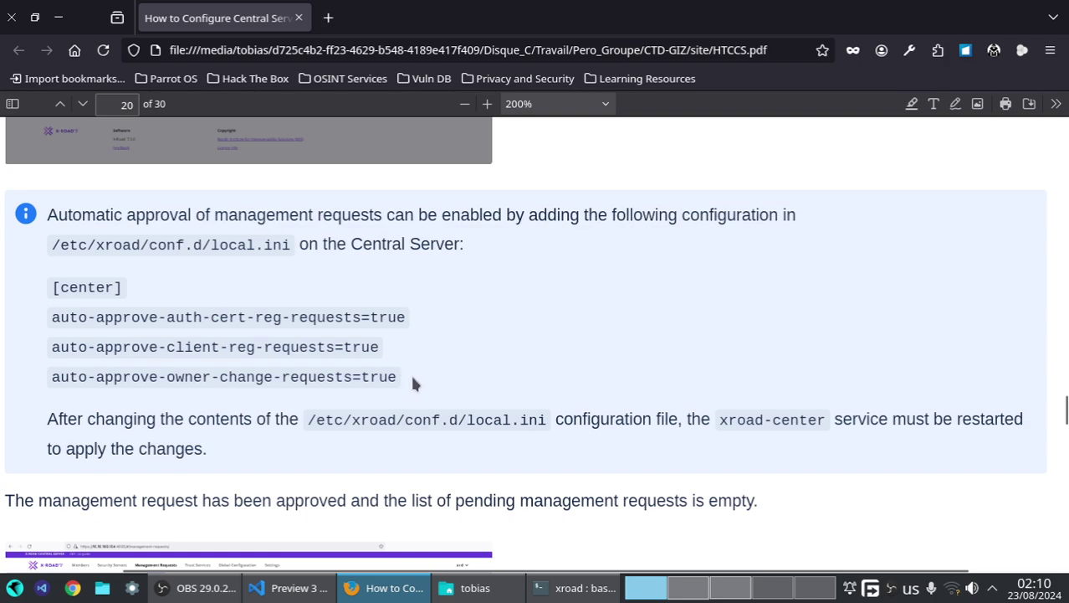
key(ctrl+a)
click(277, 444)
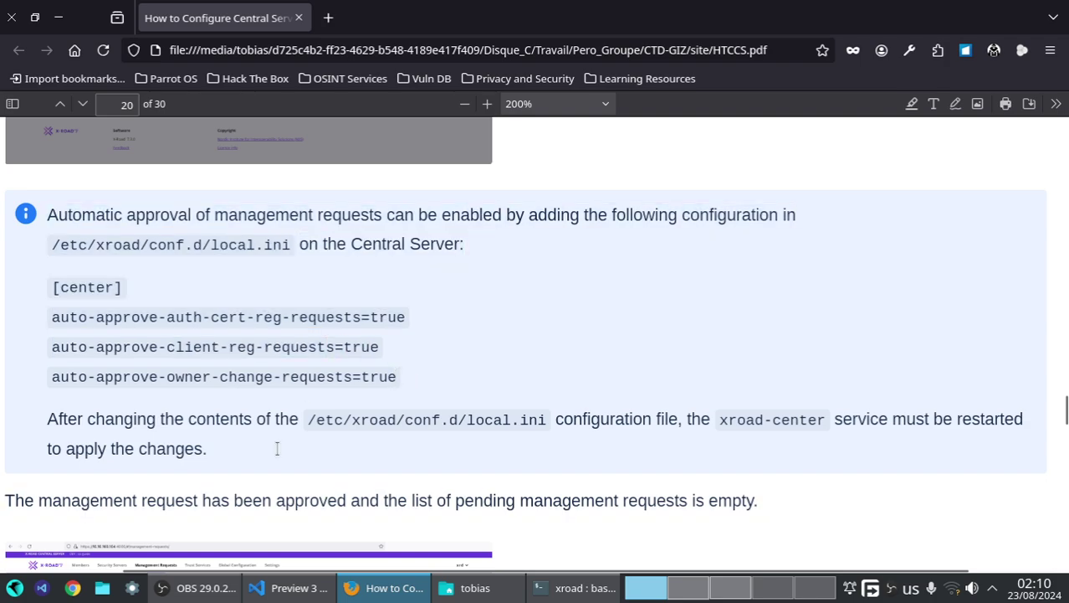
click(271, 590)
scroll(375, 283, down, 8)
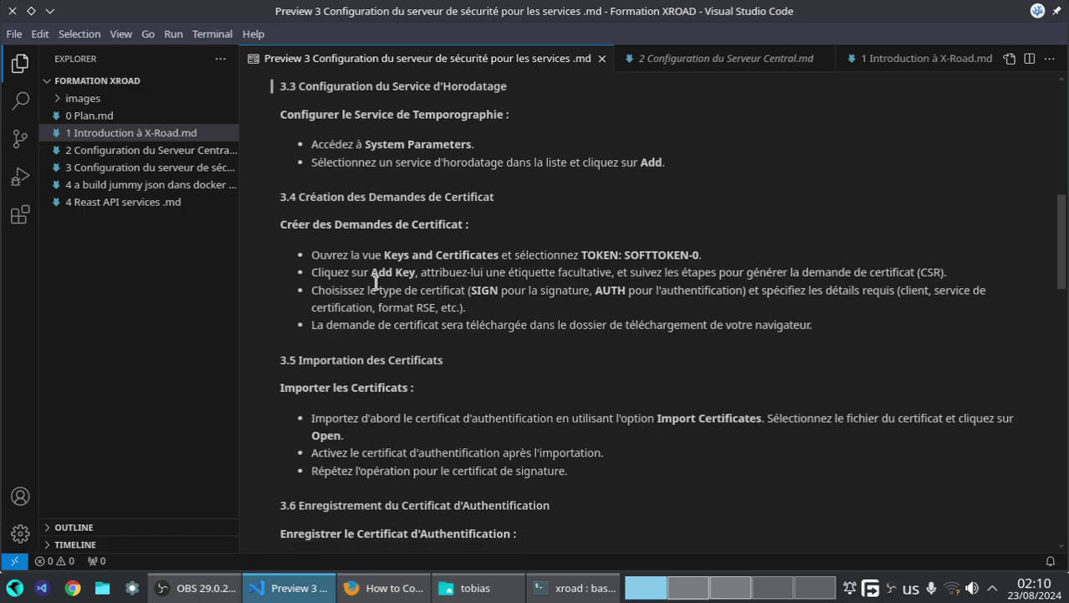
- Copy the 'docker exec -ti cs bash' command from section 3.6 of the notes
scroll(376, 283, down, 10)
scroll(383, 282, up, 3)
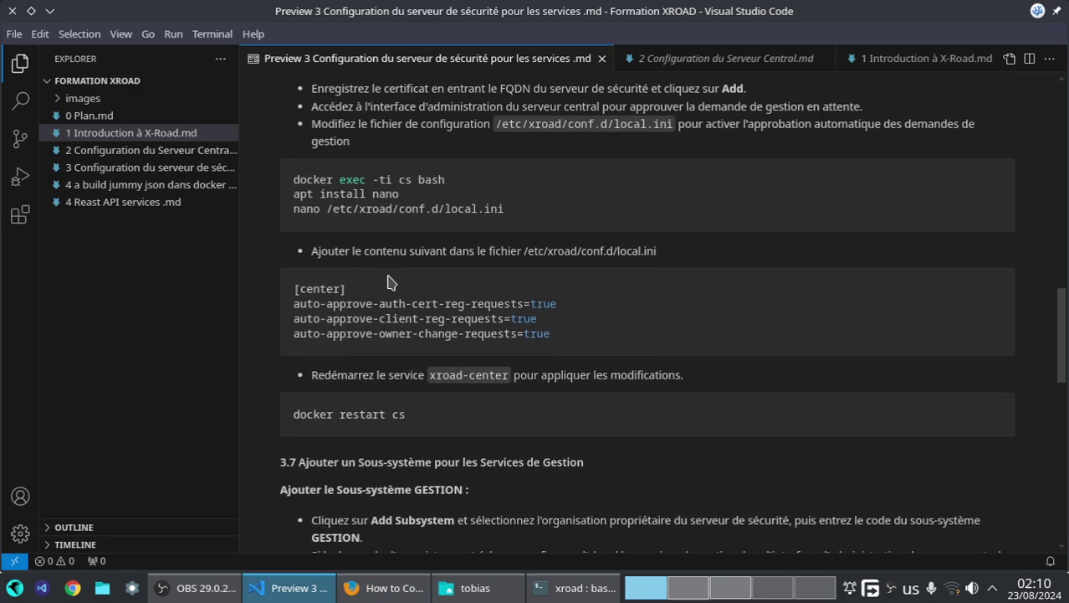
scroll(464, 251, up, 3)
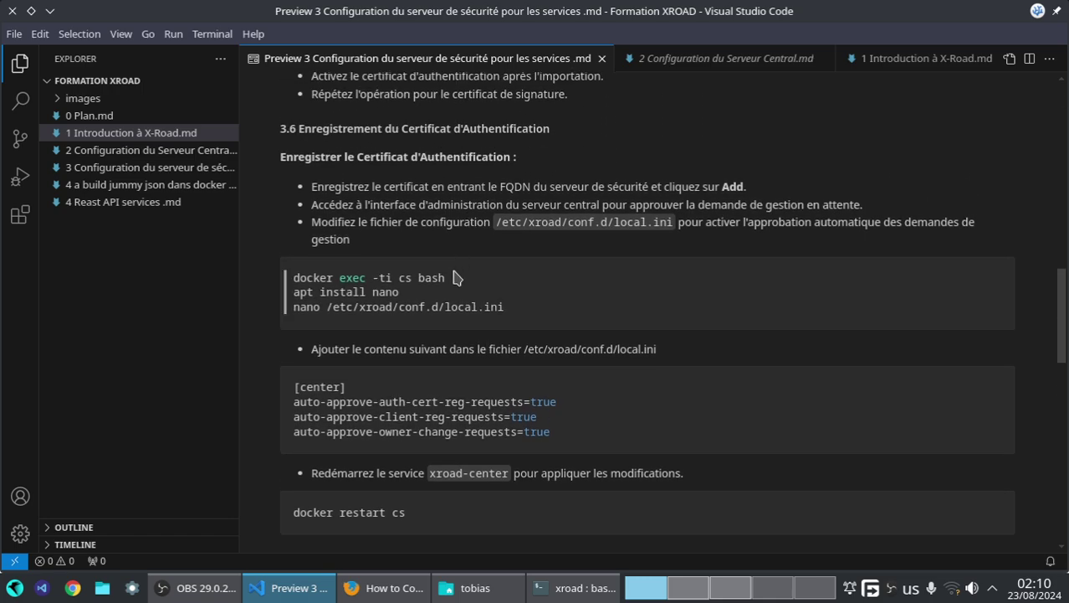
drag(446, 277, 290, 277)
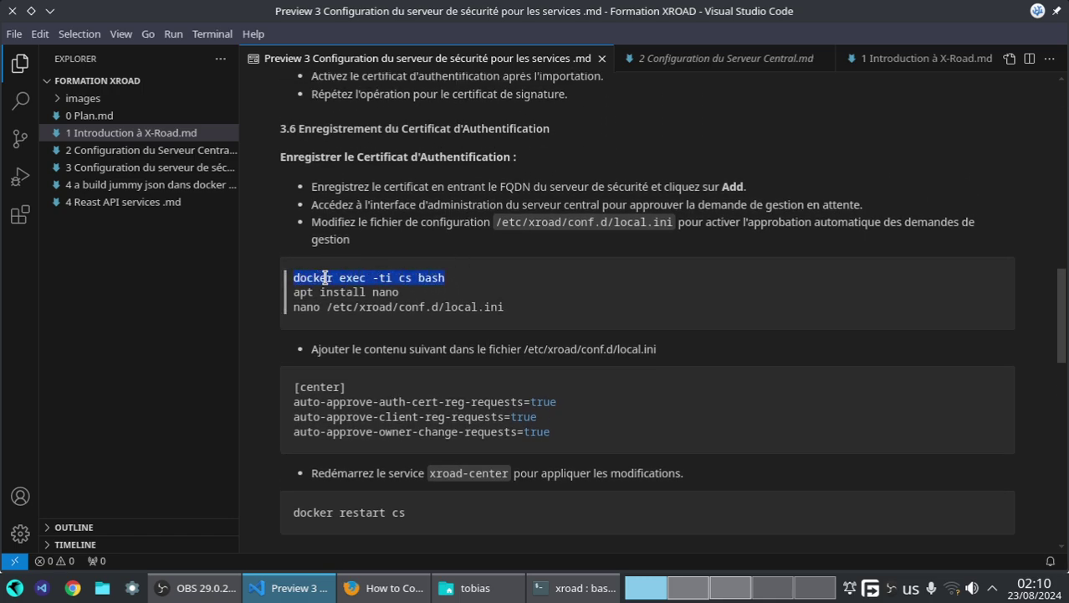
right_click(325, 277)
click(354, 320)
- Cycle through the desktops and bring the Konsole terminal at ~/xroad forward
click(699, 591)
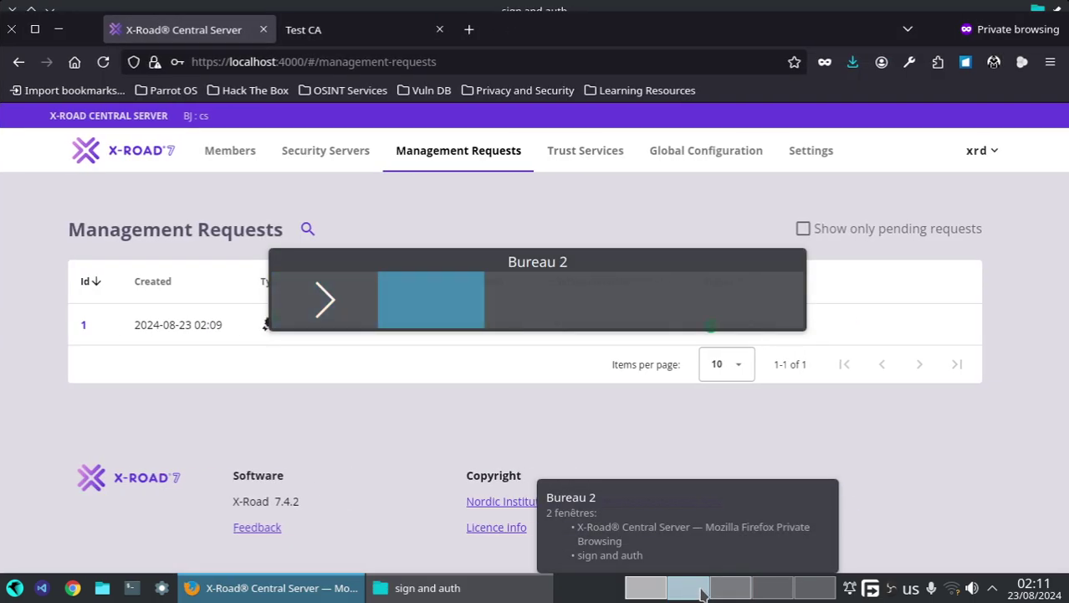
click(726, 591)
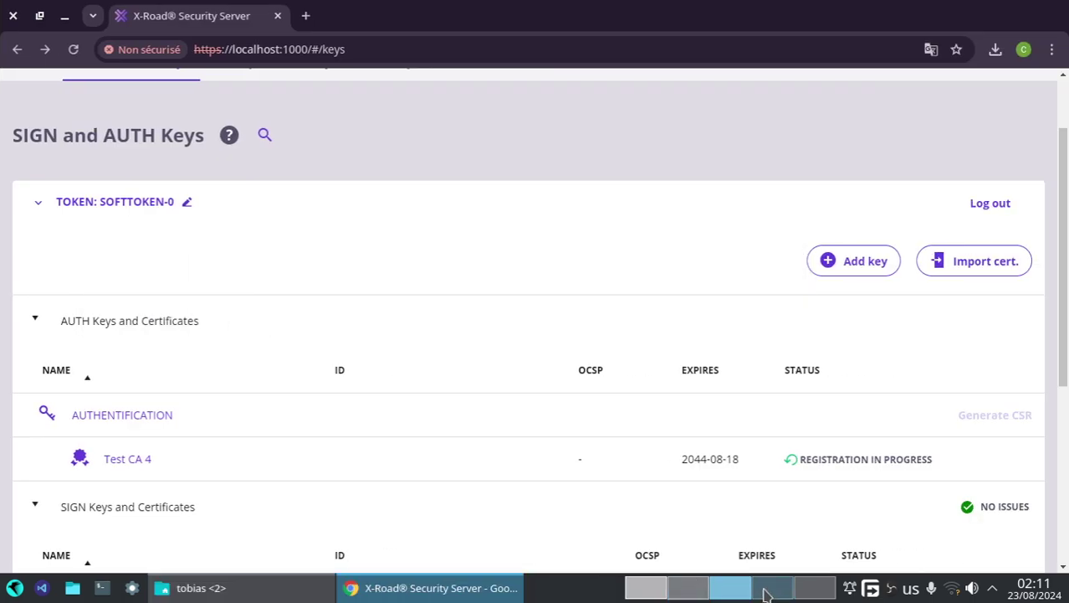
click(765, 593)
click(673, 592)
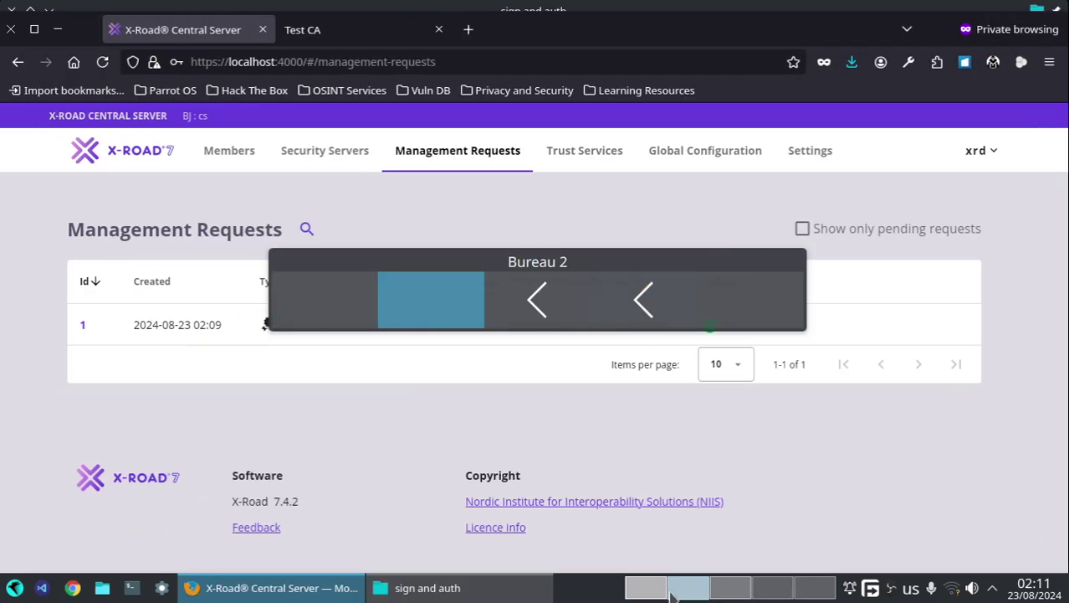
click(638, 593)
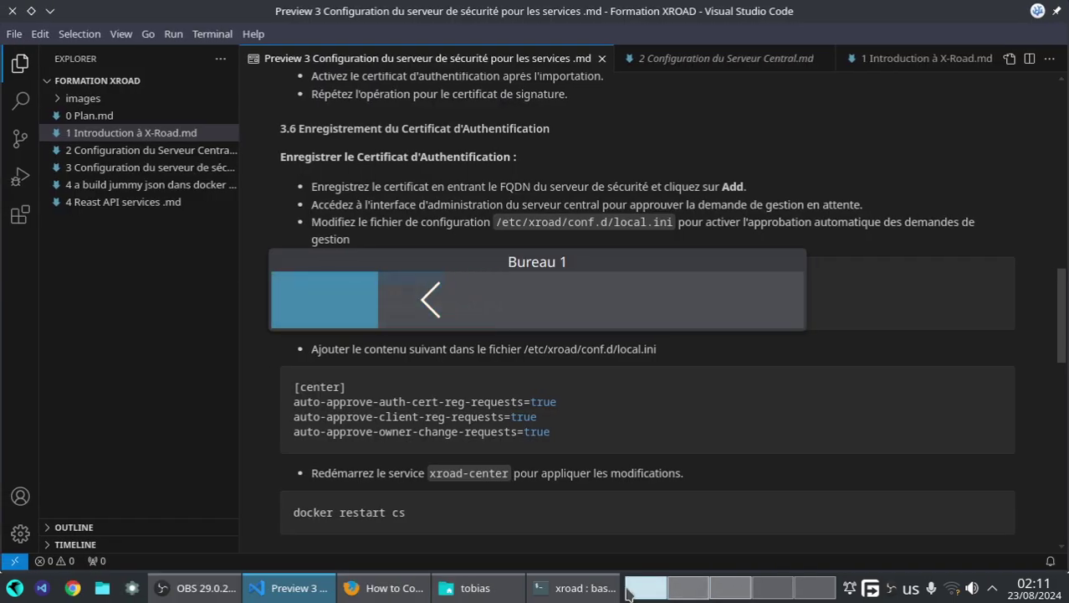
click(542, 591)
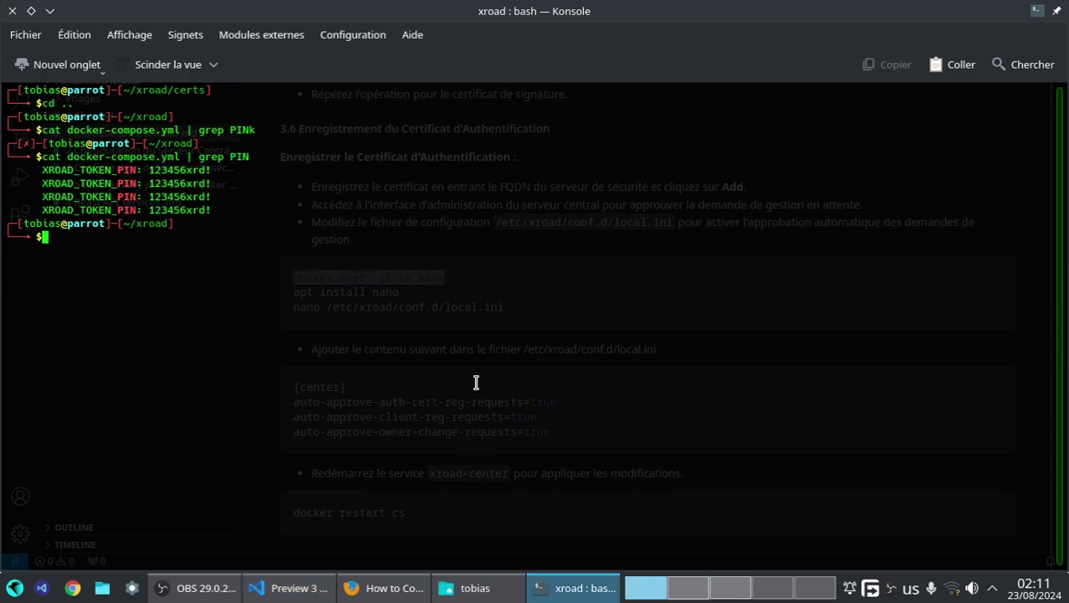
- Paste and run 'docker exec -ti cs bash' to enter the cs container
right_click(506, 264)
click(539, 306)
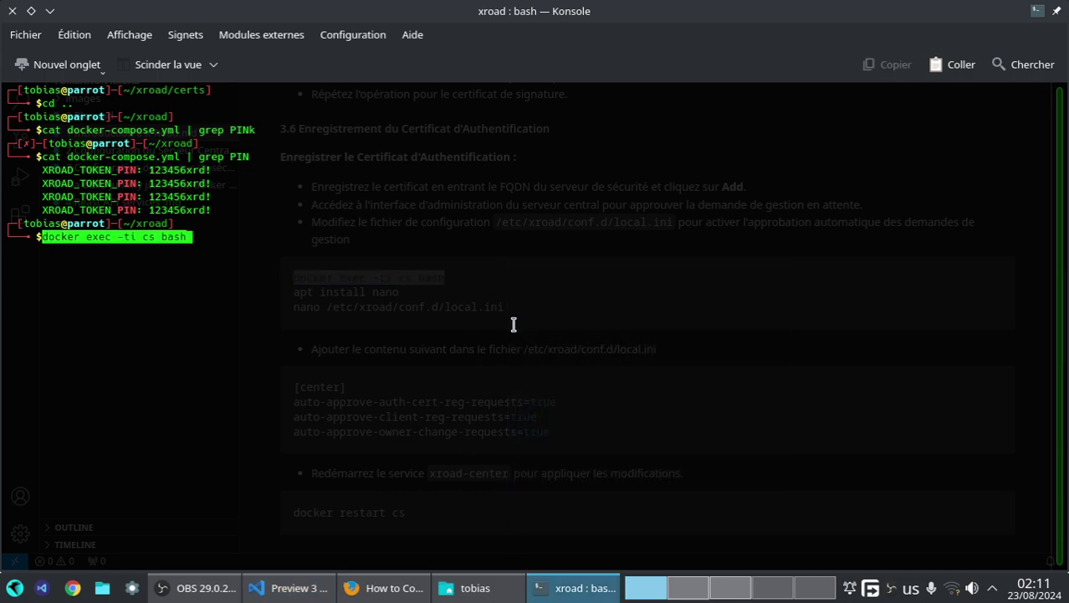
key(Return)
- Copy the local.ini path from the notes and run 'vi /etc/xroad/conf.d/local.ini', which fails
key(alt+Tab)
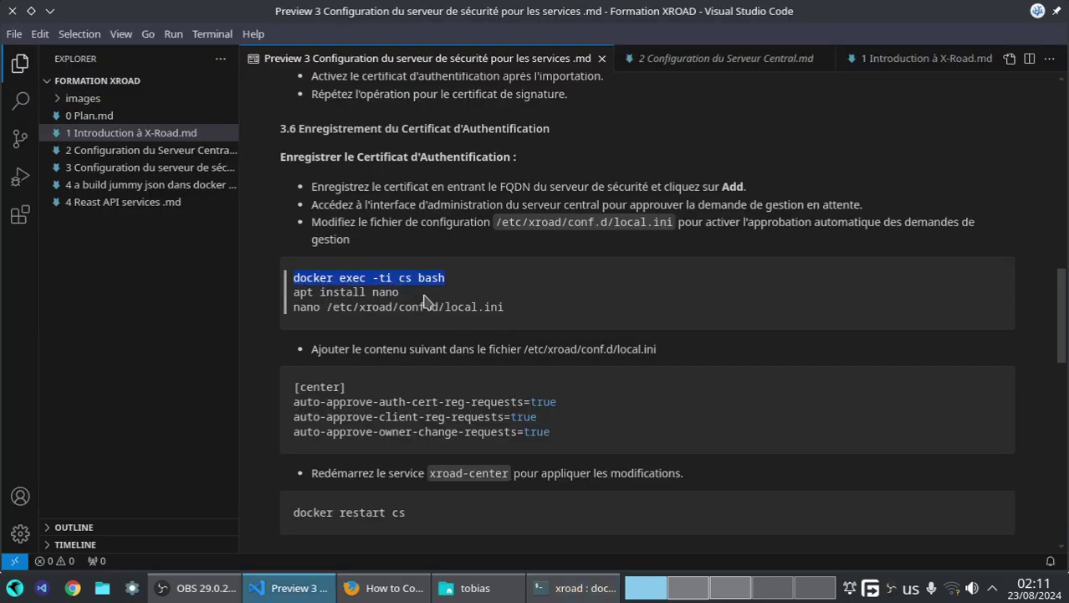
drag(504, 306, 326, 306)
right_click(334, 313)
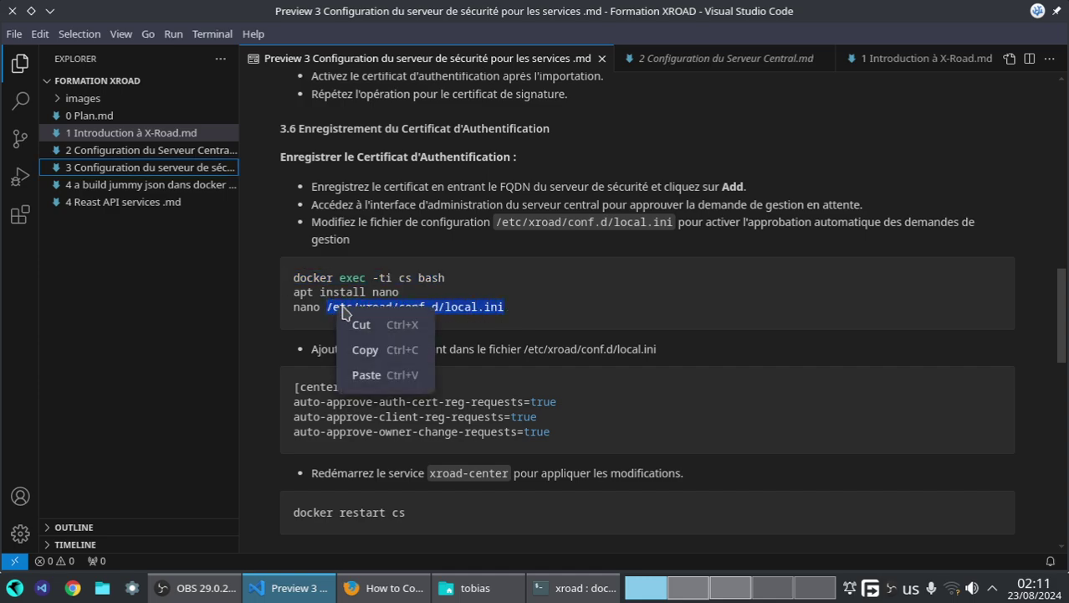
click(368, 352)
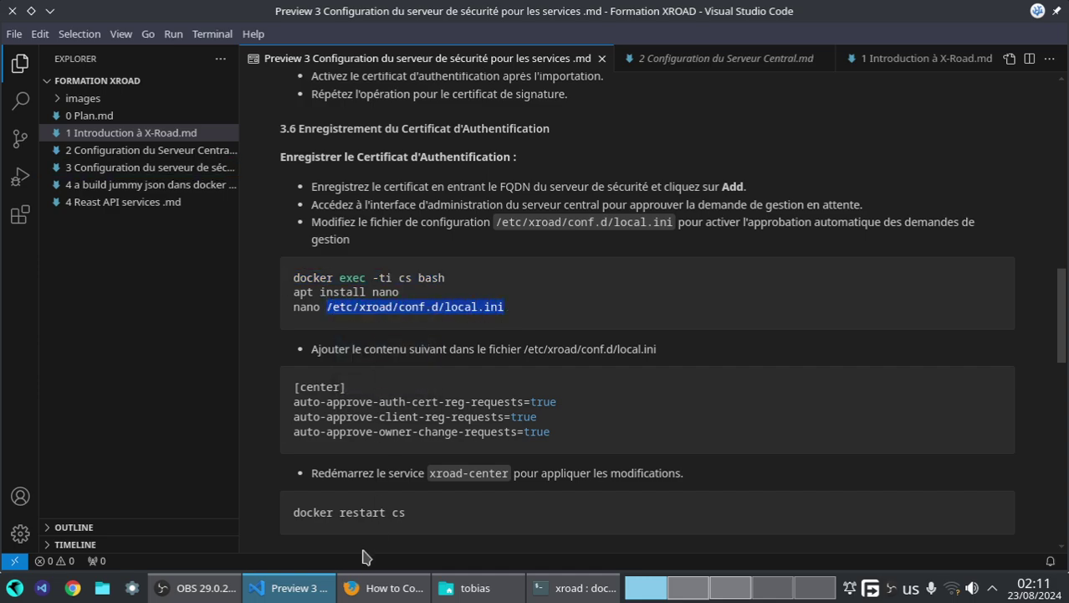
click(586, 589)
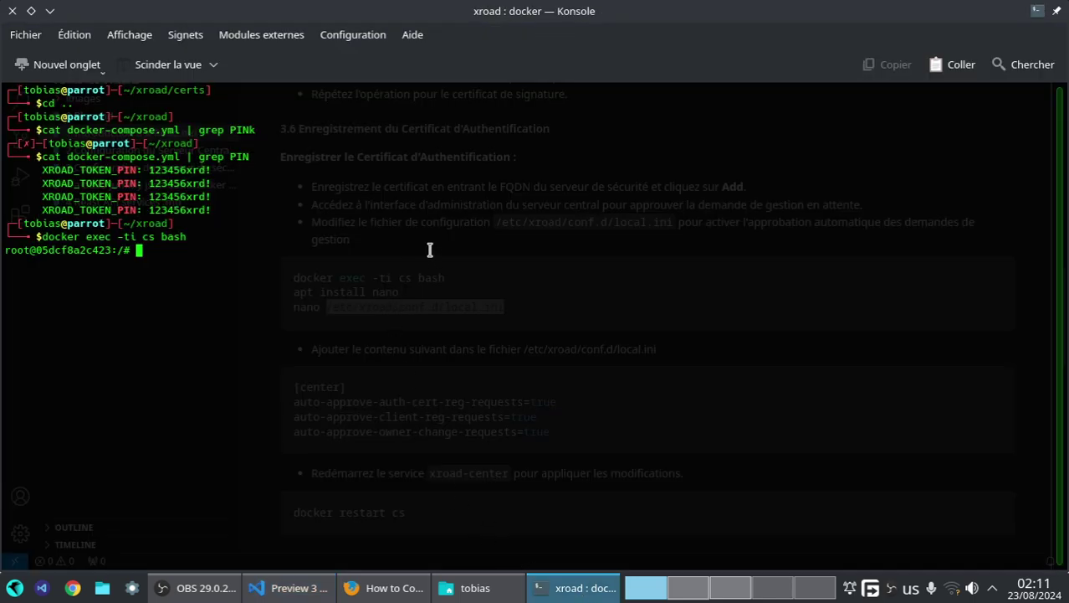
text(vi)
right_click(371, 276)
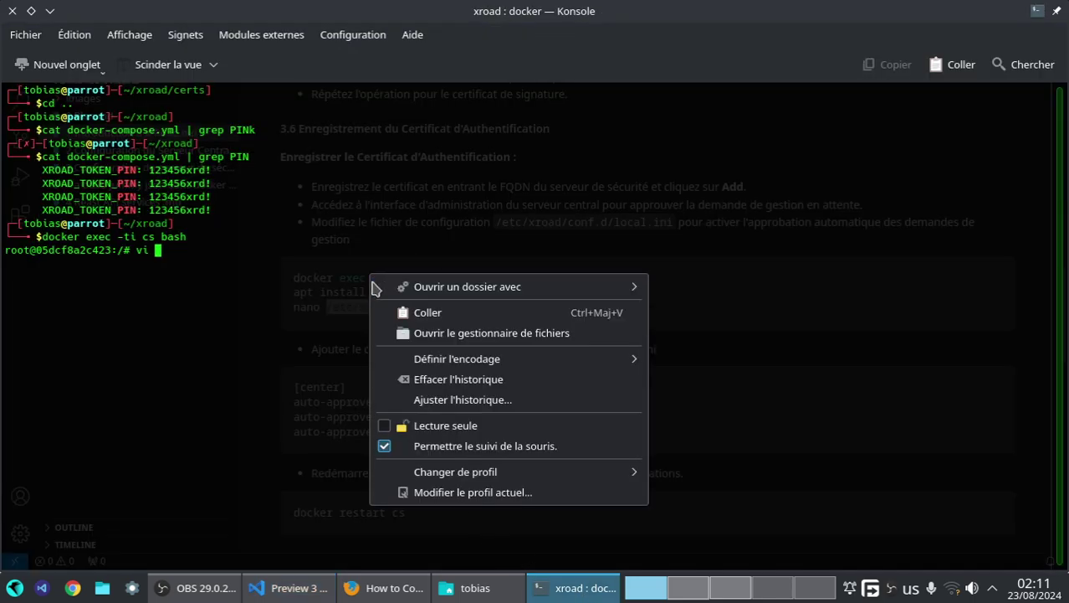
click(401, 318)
key(Return)
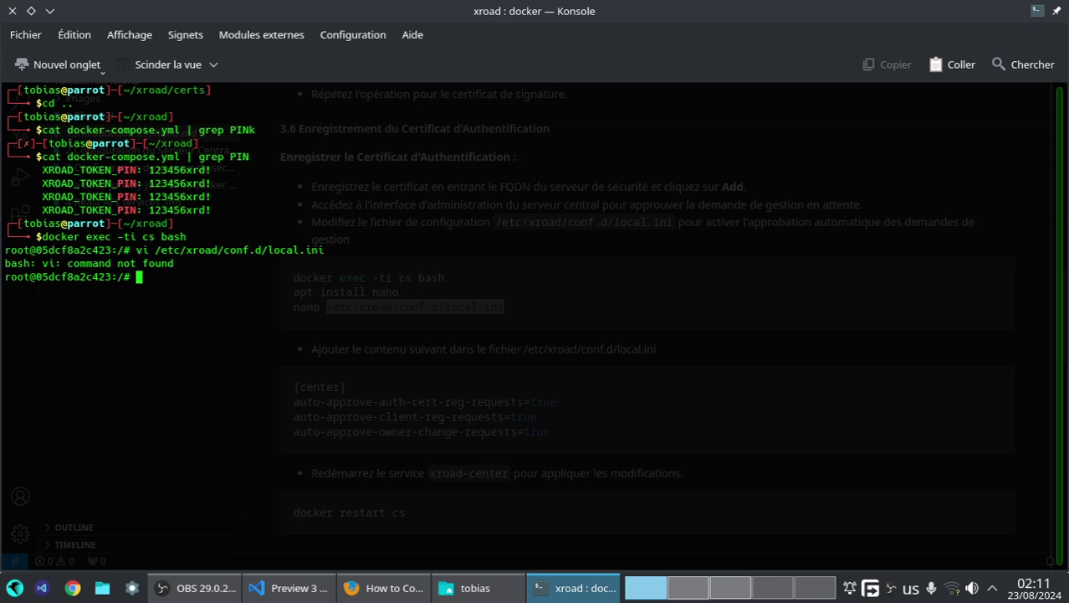
- Erase the recalled vi command and clear the terminal screen
key(Up)
key(ctrl+Left)
key(ctrl+Left)
key(ctrl+Left)
key(ctrl+Left)
key(ctrl+Left)
key(ctrl+Left)
key(ctrl+Left)
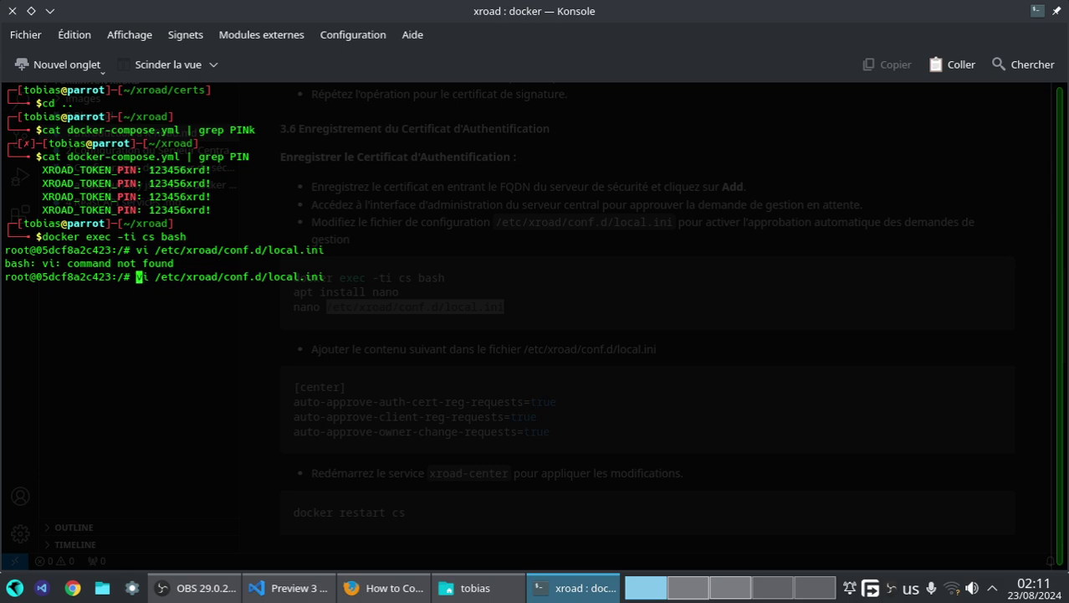
key(ctrl+k)
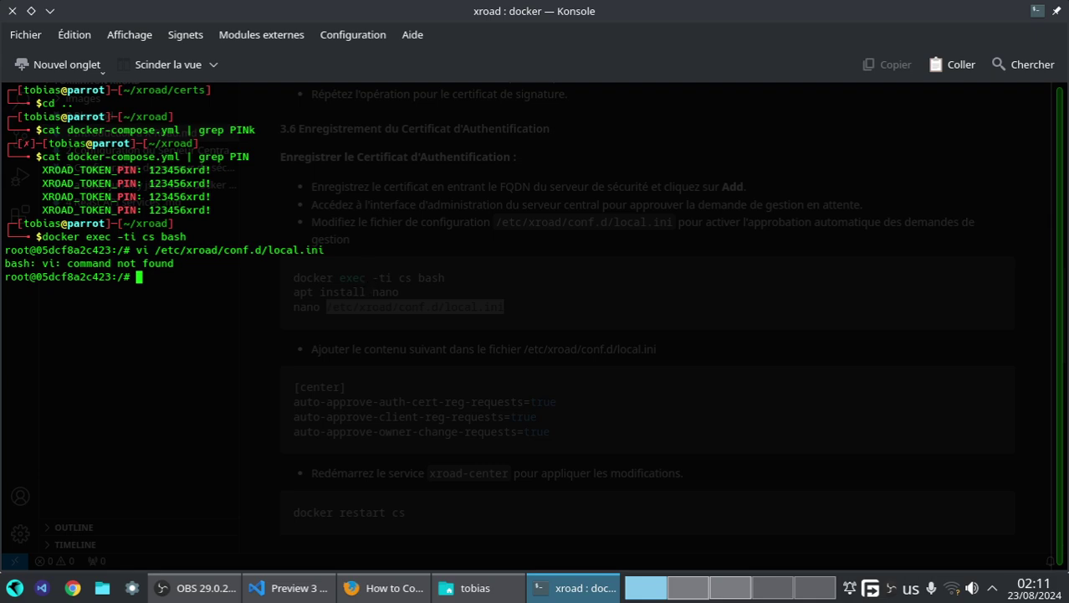
key(ctrl+l)
- Run an empty echo, clear the screen, and list the container's root directory
text(echo)
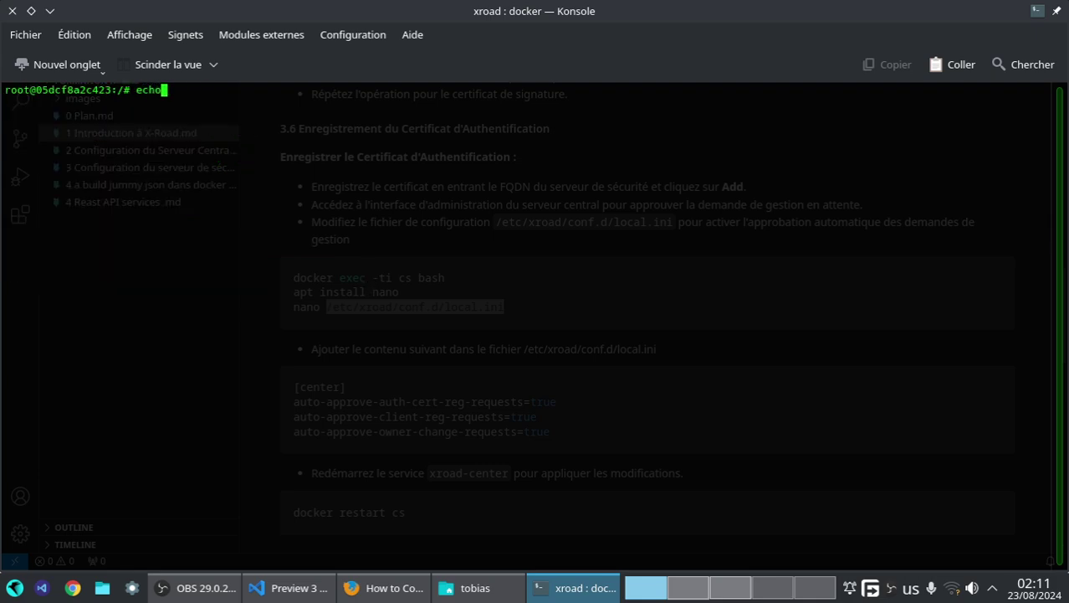
key(Return)
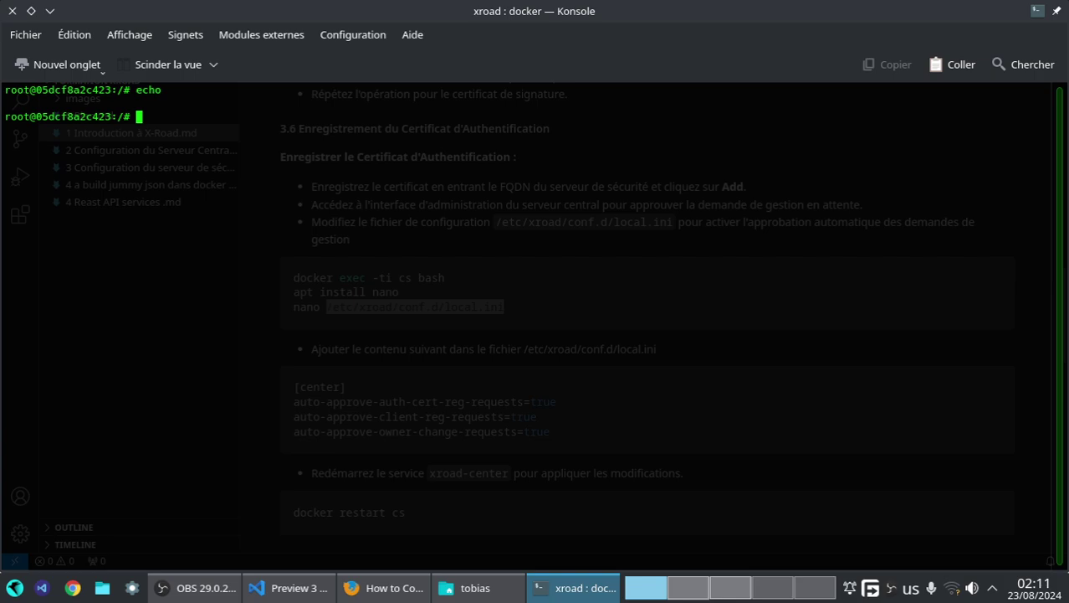
key(ctrl+l)
text(ls)
key(Return)
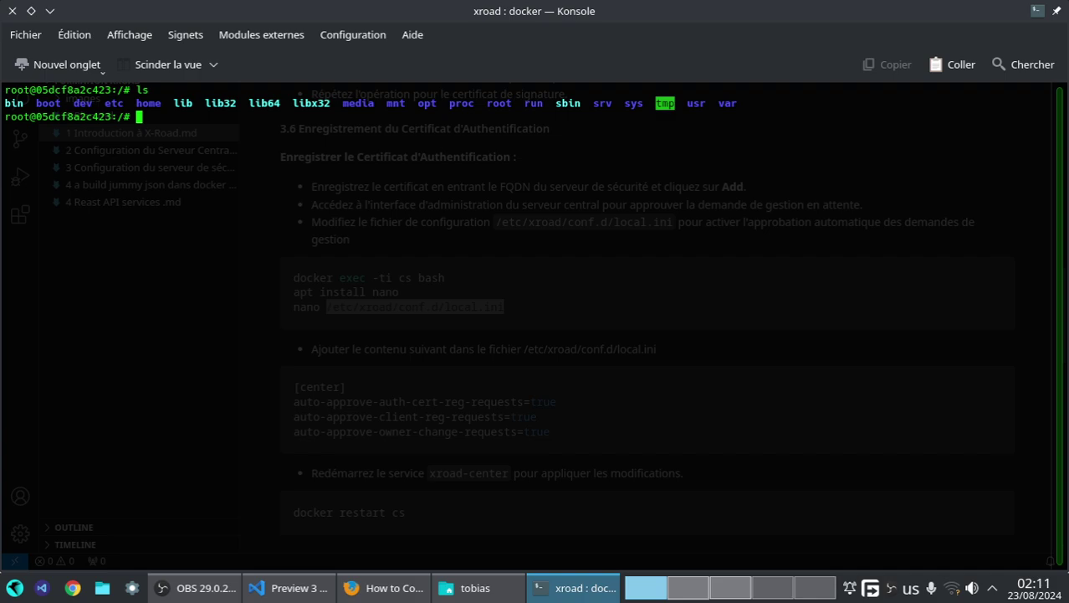
- Turn the recalled vi command into 'cp /etc/xroad/conf.d/local.ini'
key(Up)
key(Up)
key(Up)
key(Left)
key(Left)
key(Left)
key(Left)
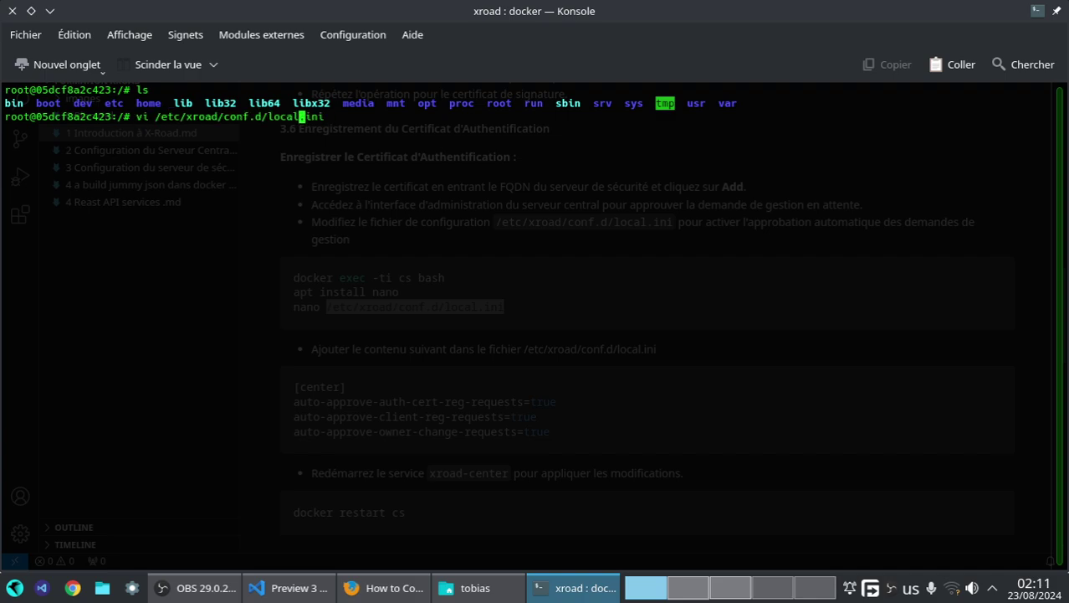
key(Left)
key(Left)
key(Left)
key(Left)
key(Left)
key(Left)
key(Left)
key(Left)
key(Left)
key(Left)
key(Left)
key(Left)
key(Left)
key(Left)
key(Left)
key(Left)
key(Left)
key(Left)
key(Left)
key(Left)
key(BackSpace)
key(BackSpace)
key(BackSpace)
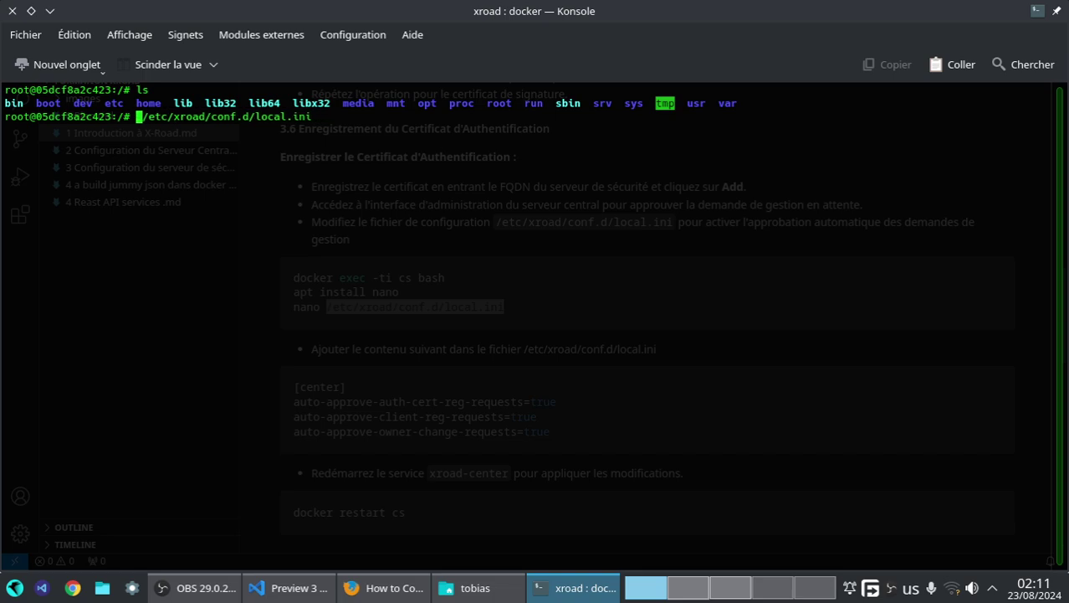
text(cp)
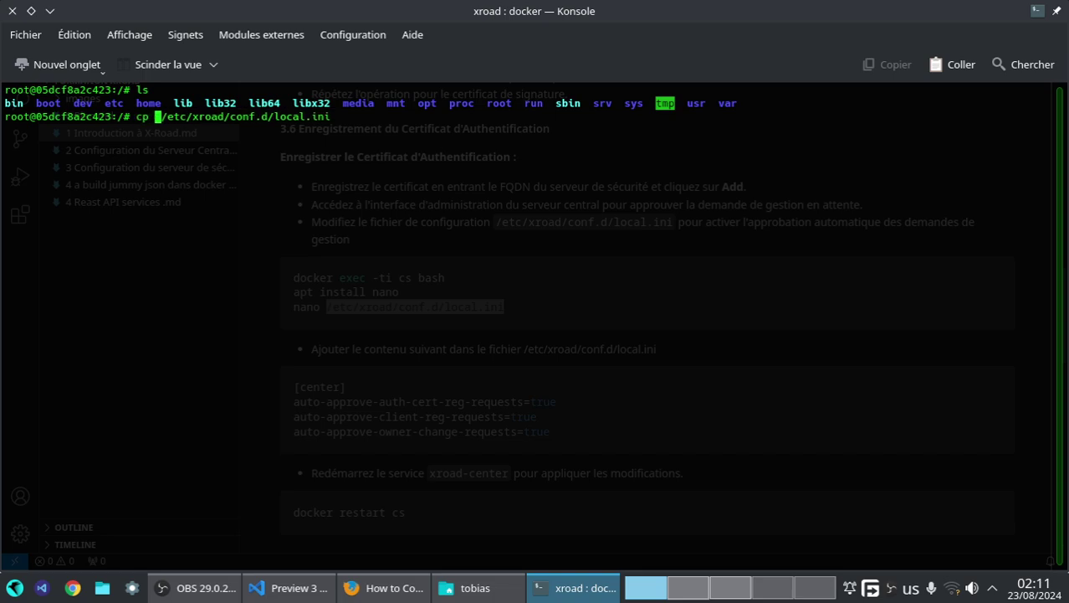
key(Right)
key(Right)
key(Right)
key(Right)
key(Right)
key(Right)
key(Right)
key(Right)
key(Right)
key(Right)
key(Right)
key(Right)
key(Right)
key(Right)
key(Right)
key(Right)
key(Right)
key(Right)
key(Right)
key(Right)
- Complete the copy destination as /etc/xroad/conf.d/backup-local.ini and run the backup
drag(162, 117, 330, 119)
right_click(329, 120)
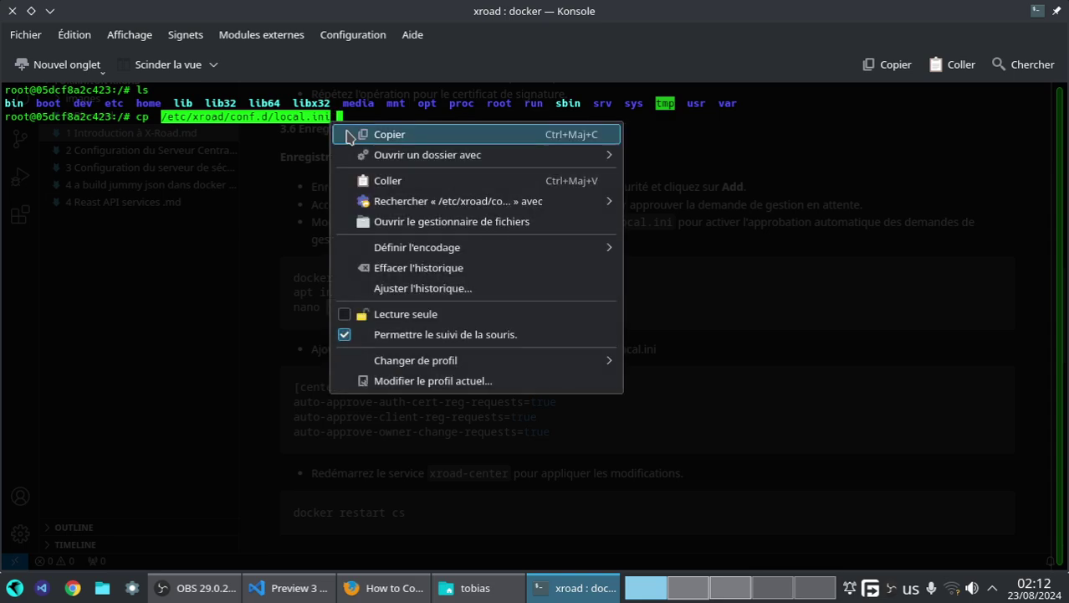
click(349, 137)
click(554, 202)
right_click(546, 192)
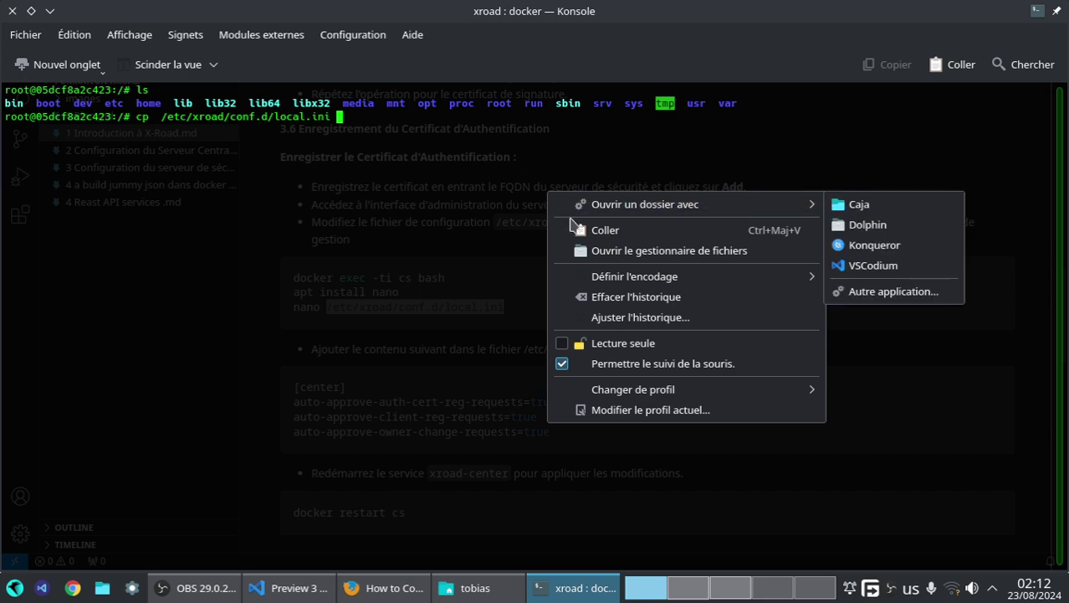
click(577, 229)
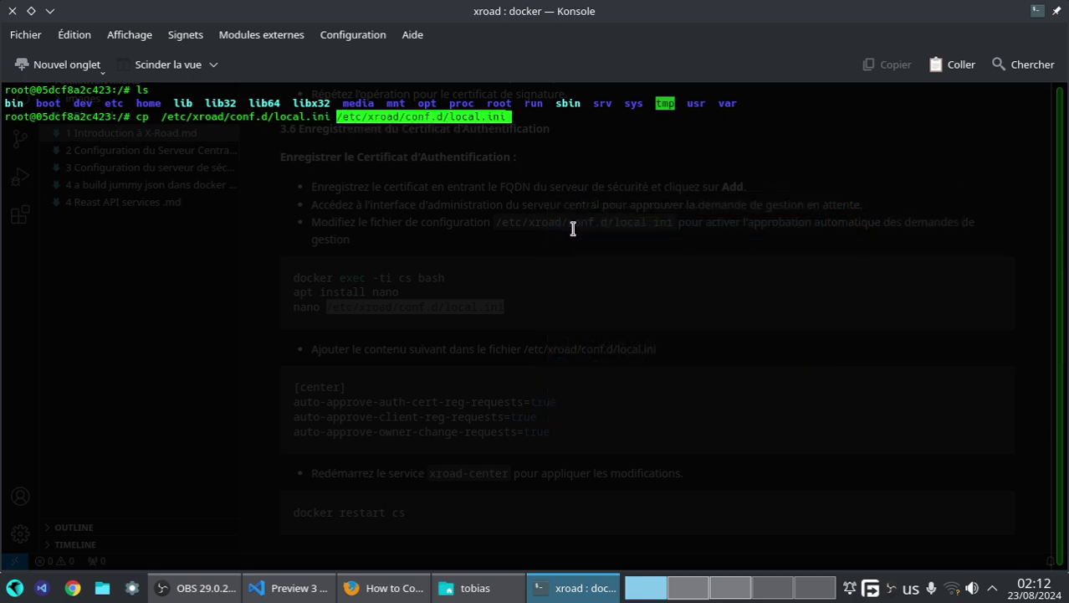
key(Left)
key(Left)
key(Left)
key(Left)
key(Left)
key(Left)
key(Left)
key(Left)
key(Left)
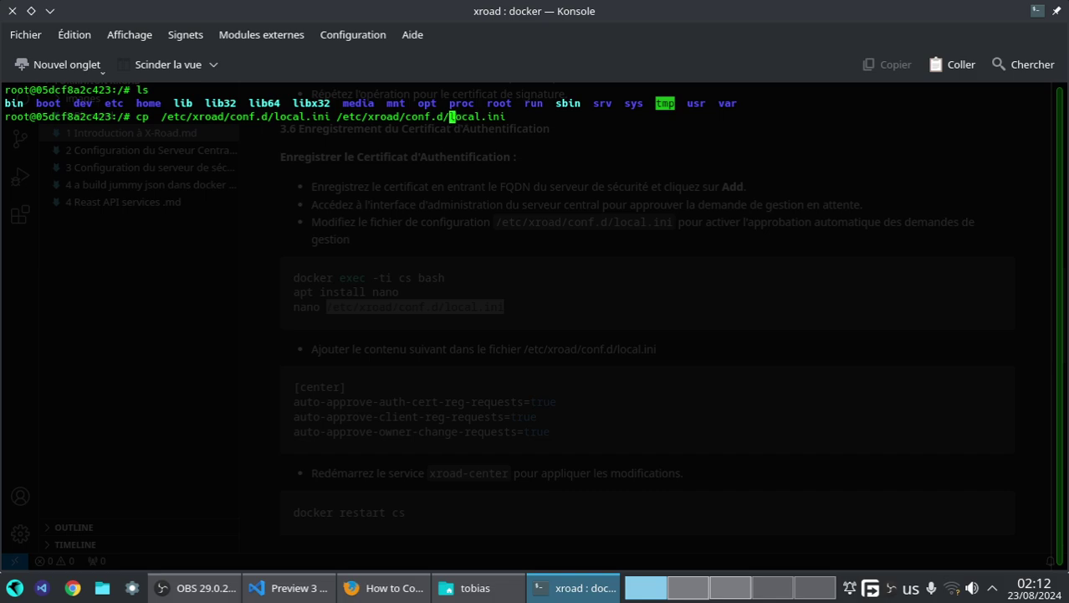
text(backup)
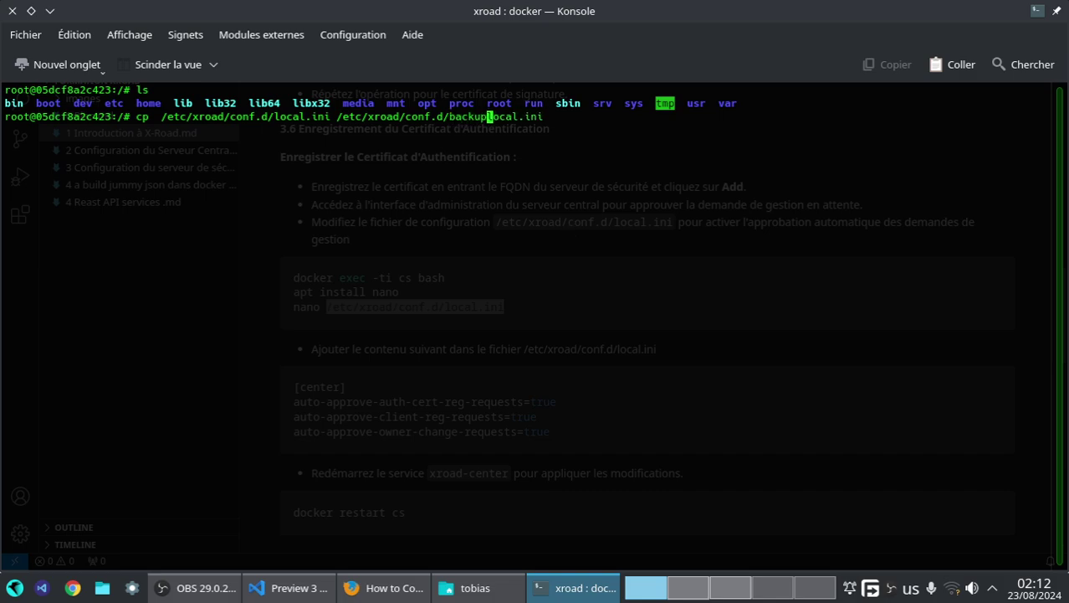
text(-)
key(Return)
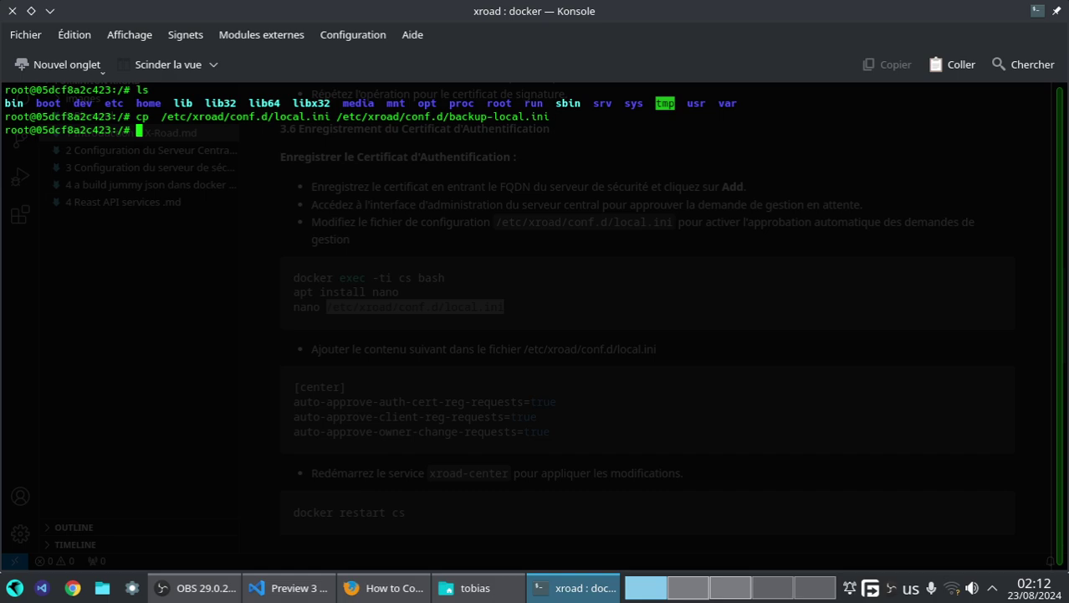
- Change into /etc/xroad/conf.d, list it to confirm backup-local.ini, and clear the screen
text(cd)
right_click(272, 168)
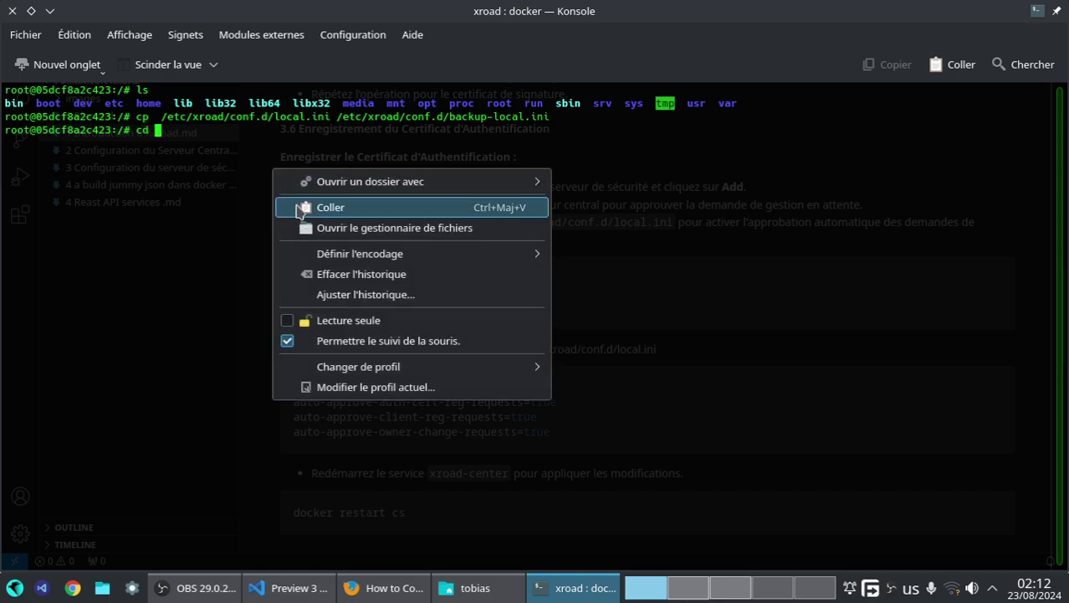
click(299, 211)
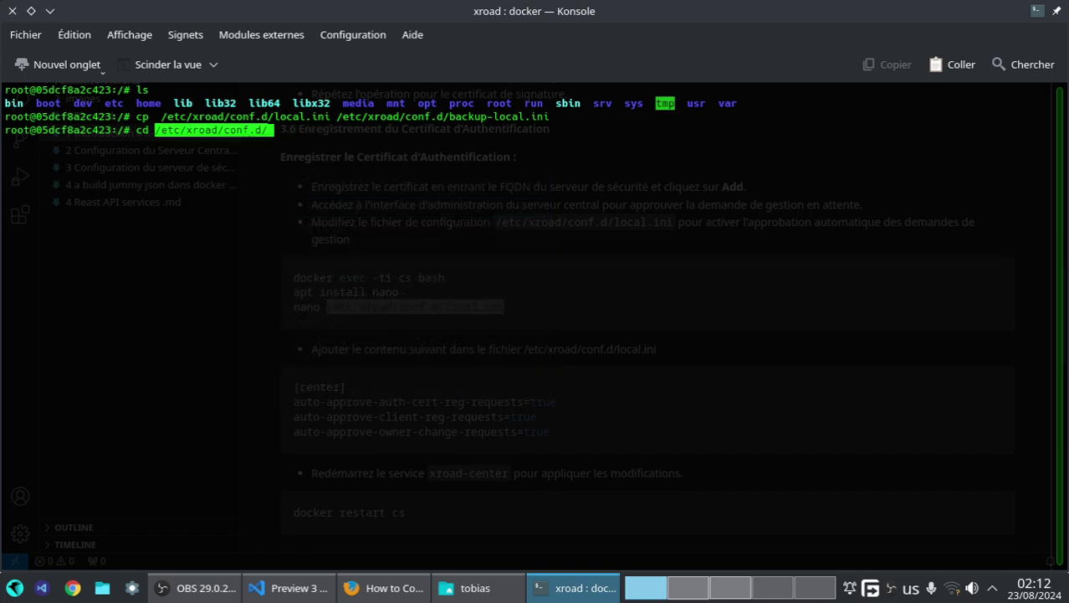
key(Return)
text(ls)
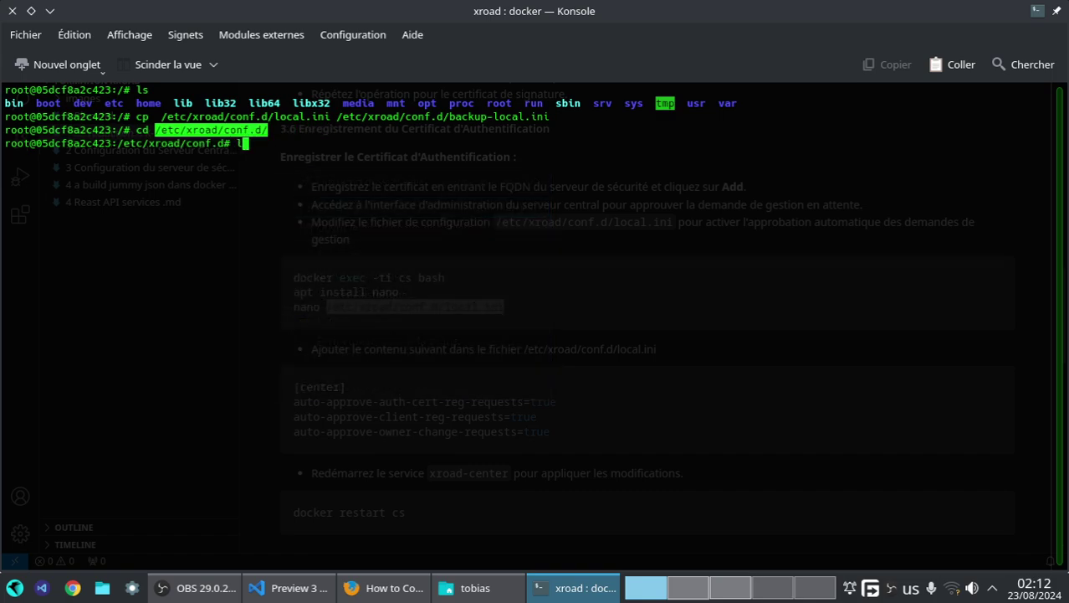
key(Return)
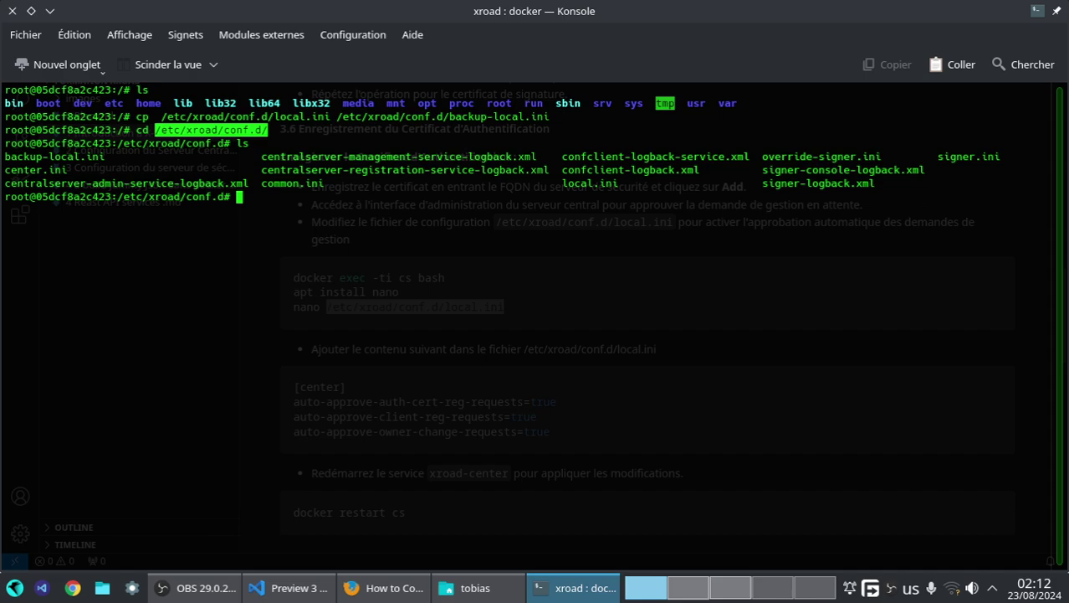
key(ctrl+l)
text(ech)
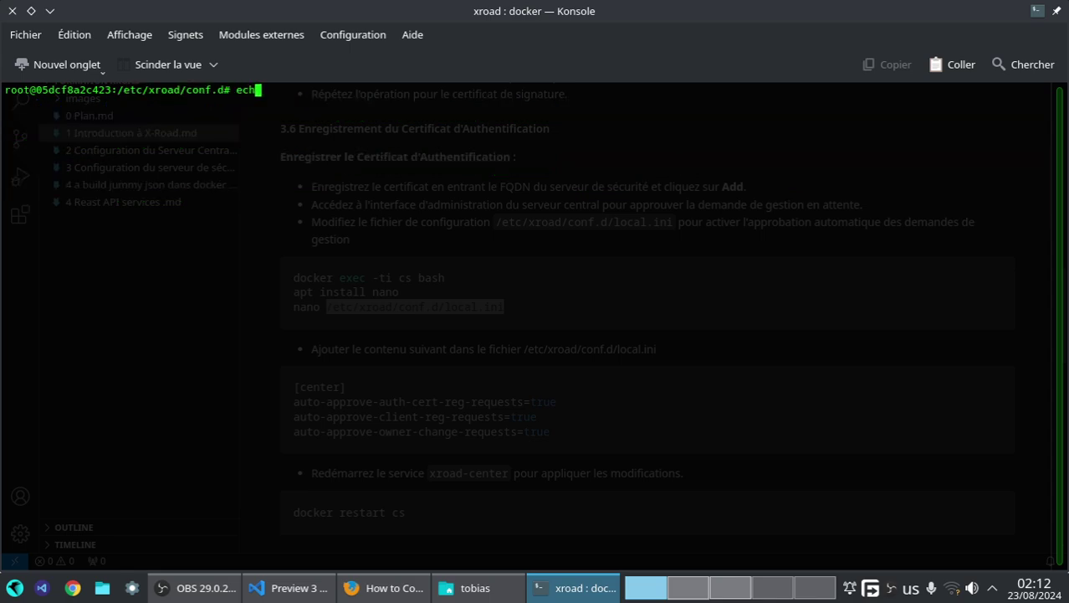
text(o)
- Copy the [center] section header from the VS Code notes
key(alt+Tab)
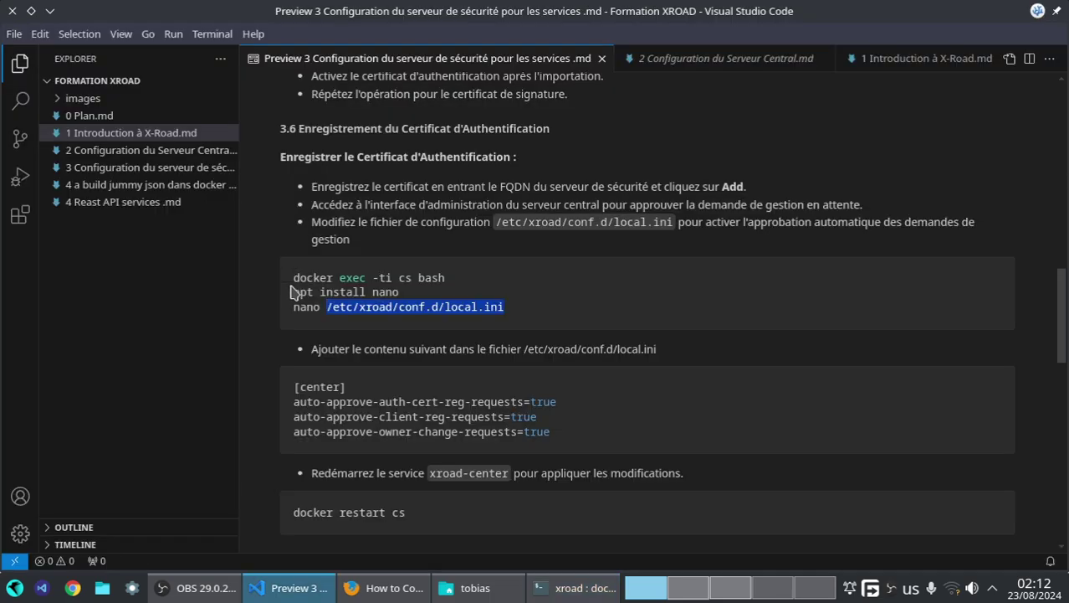
drag(295, 388, 347, 389)
right_click(346, 403)
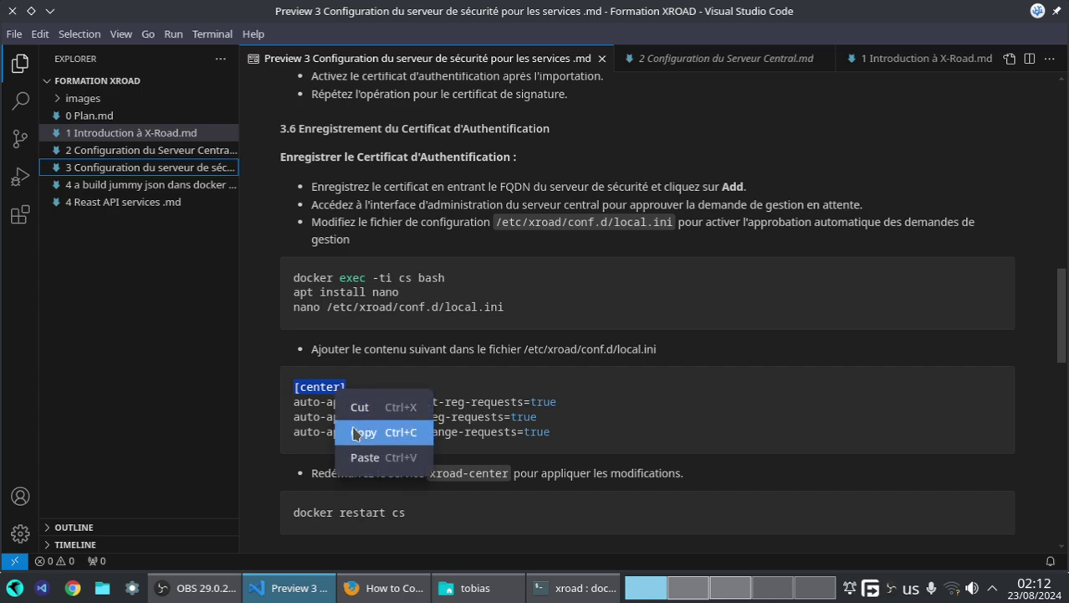
click(354, 432)
click(545, 589)
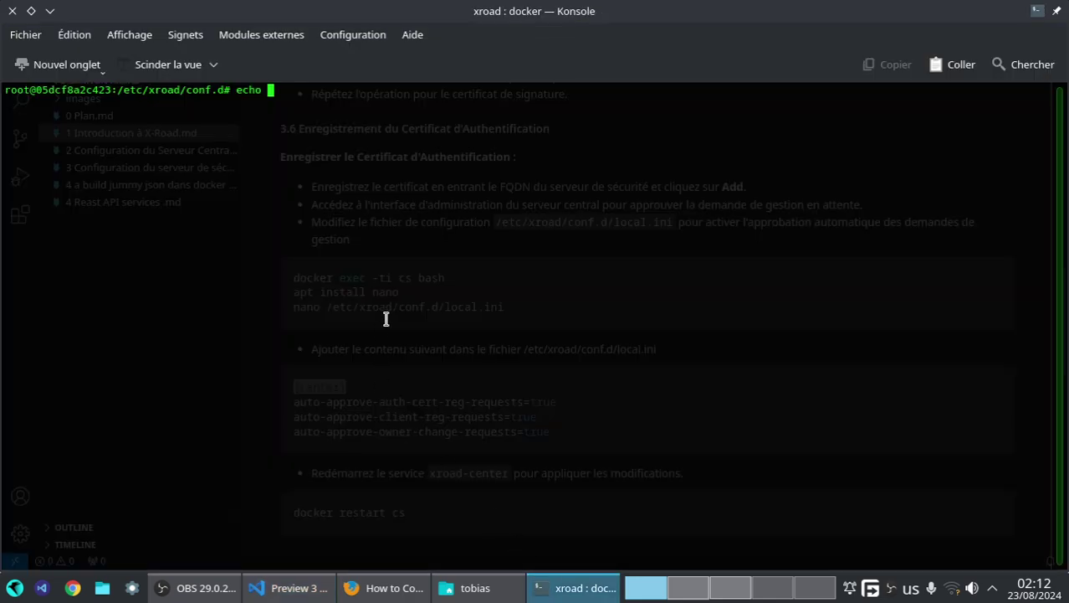
- Run 'echo [center] >> local.ini' to append the header
text(>>)
right_click(407, 199)
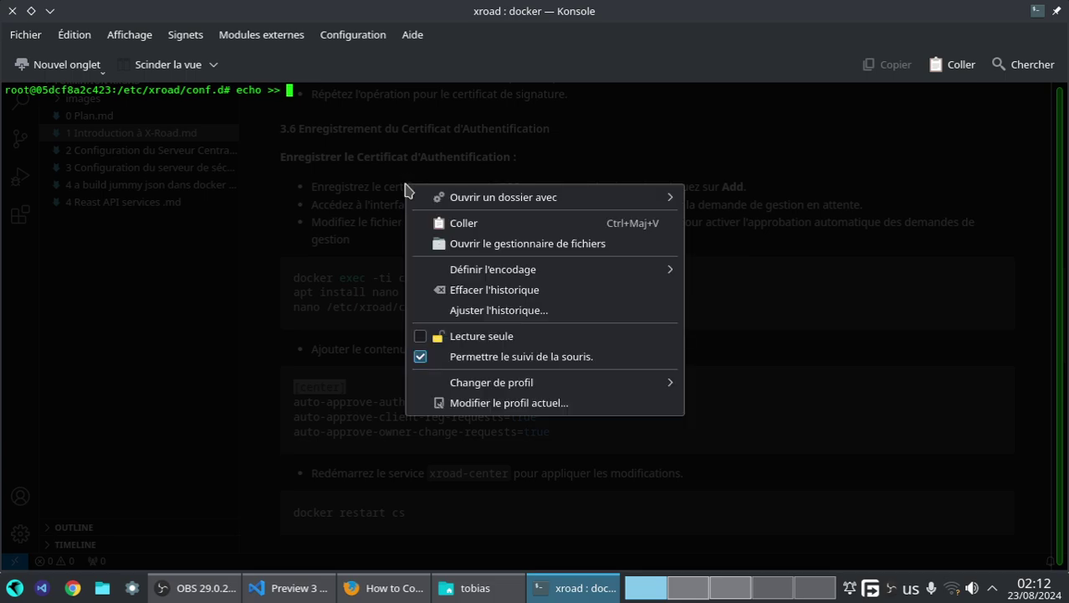
click(286, 148)
key(BackSpace)
key(BackSpace)
key(Left)
text(>)
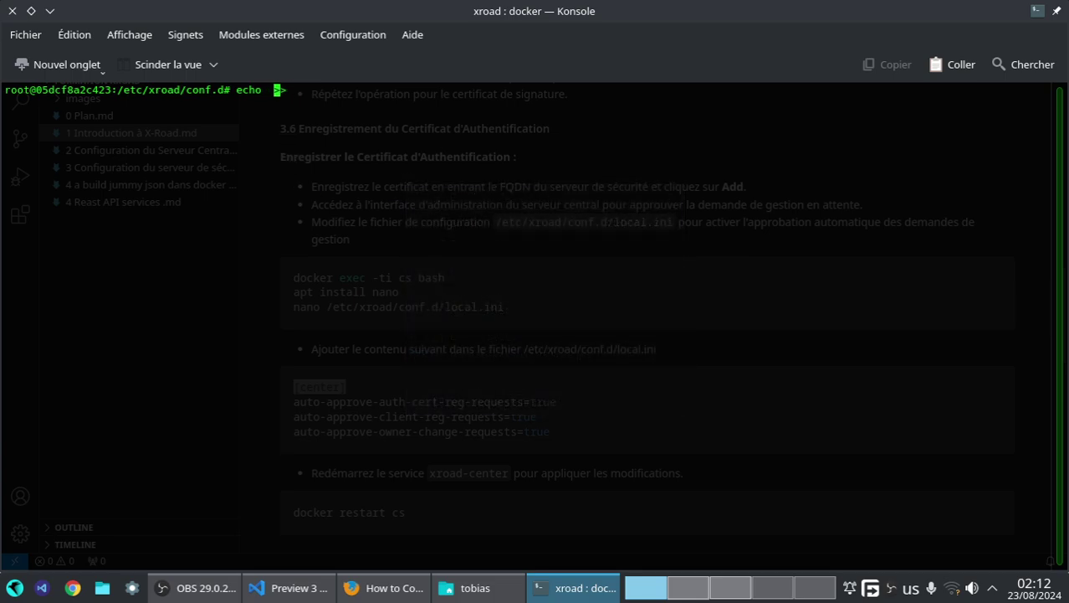
key(Left)
key(Left)
right_click(264, 96)
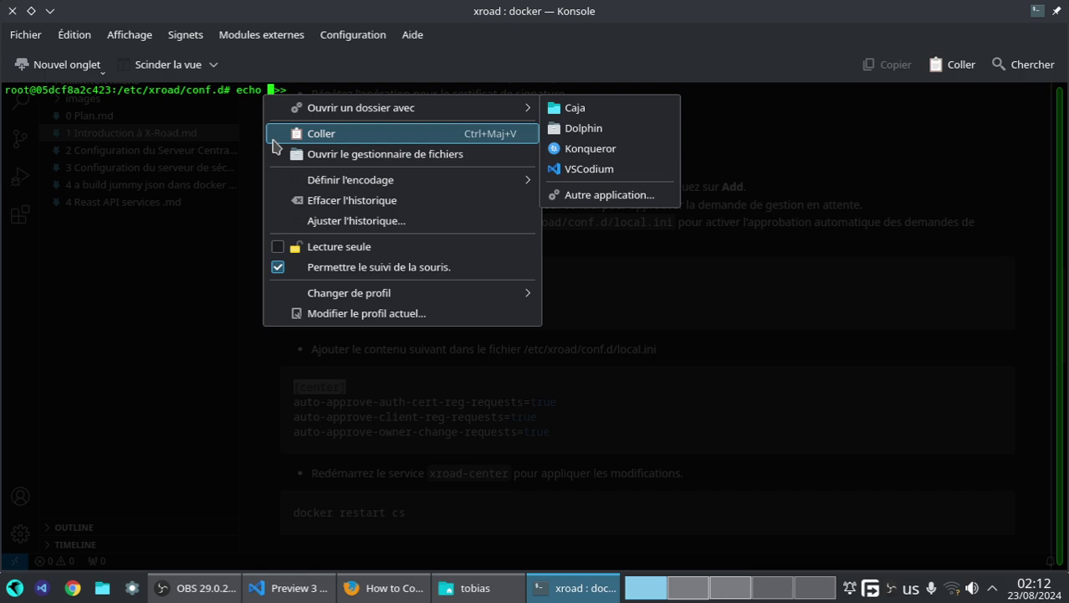
click(276, 136)
key(Right)
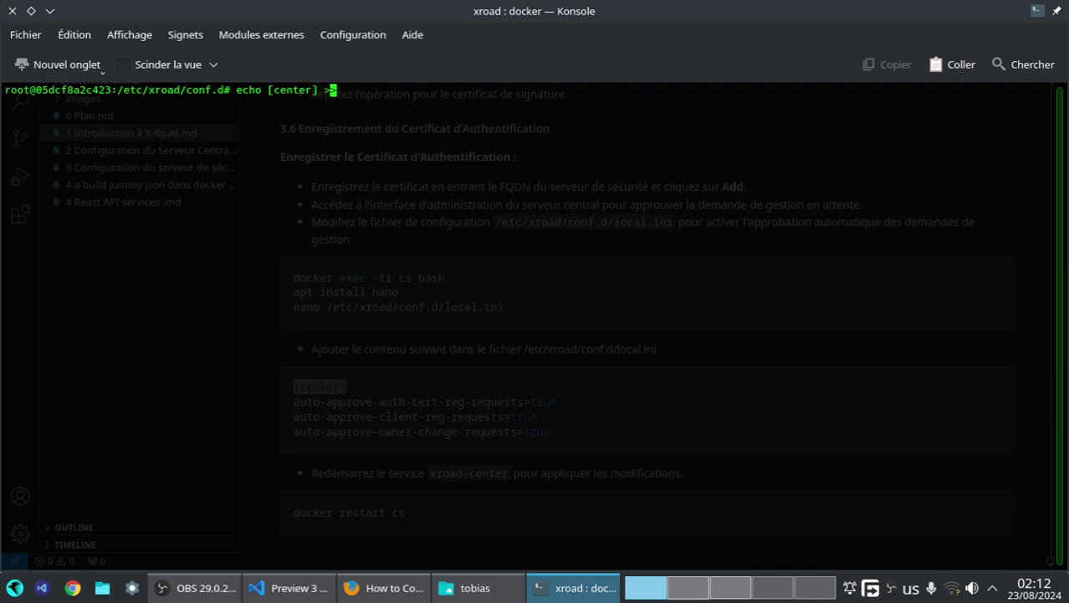
key(Right)
key(Right)
text(local.ini)
key(Return)
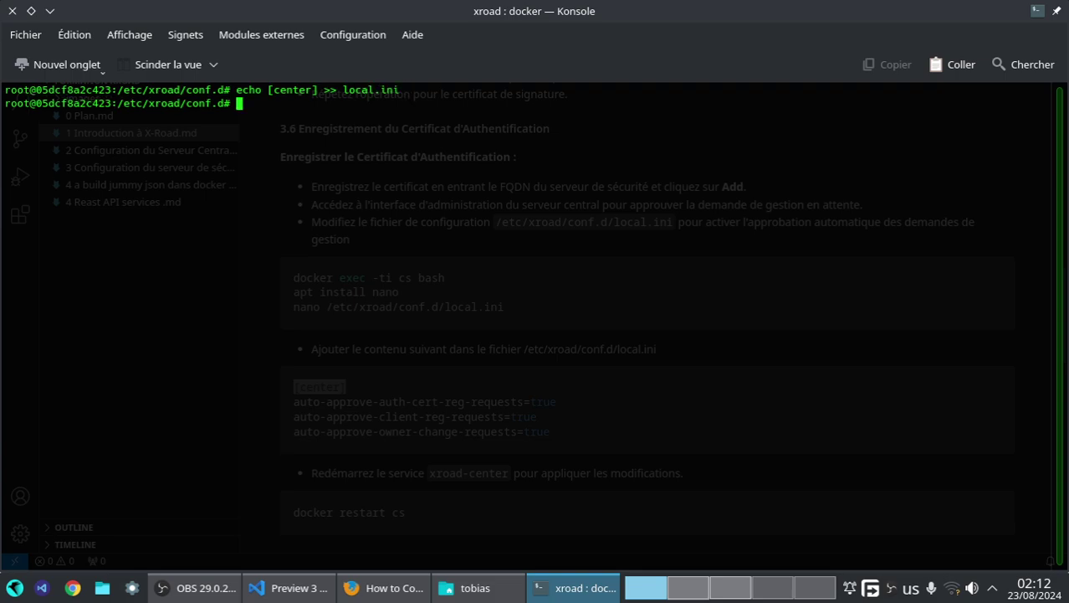
- Display local.ini with cat to confirm the [center] header
text(cat lo)
key(Tab)
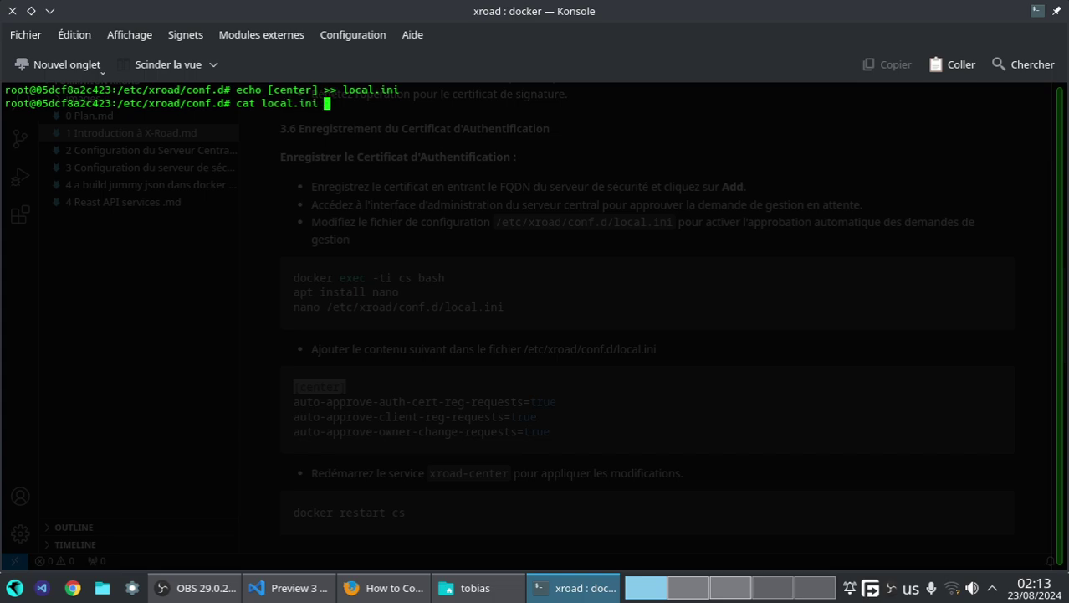
key(Return)
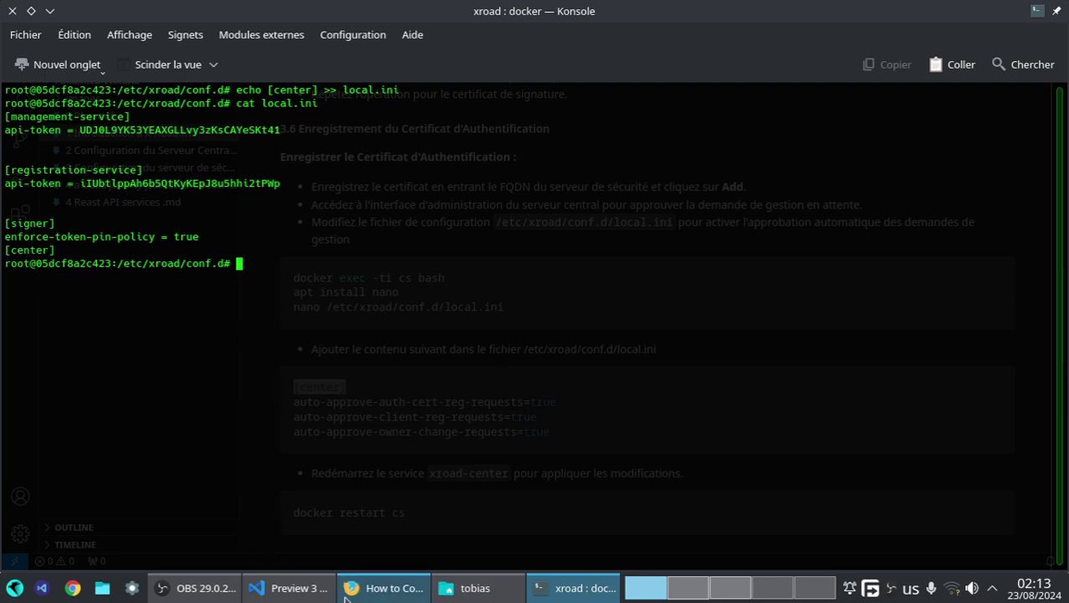
- Copy the auto-approve-auth-cert-reg-requests=true line from the notes
click(270, 593)
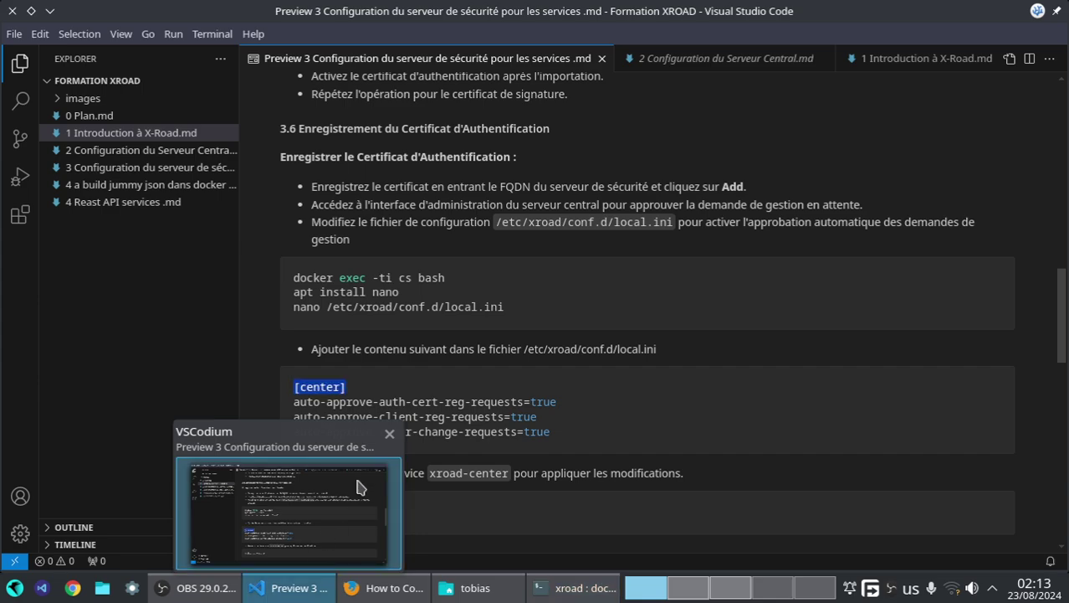
drag(553, 431, 697, 411)
click(524, 397)
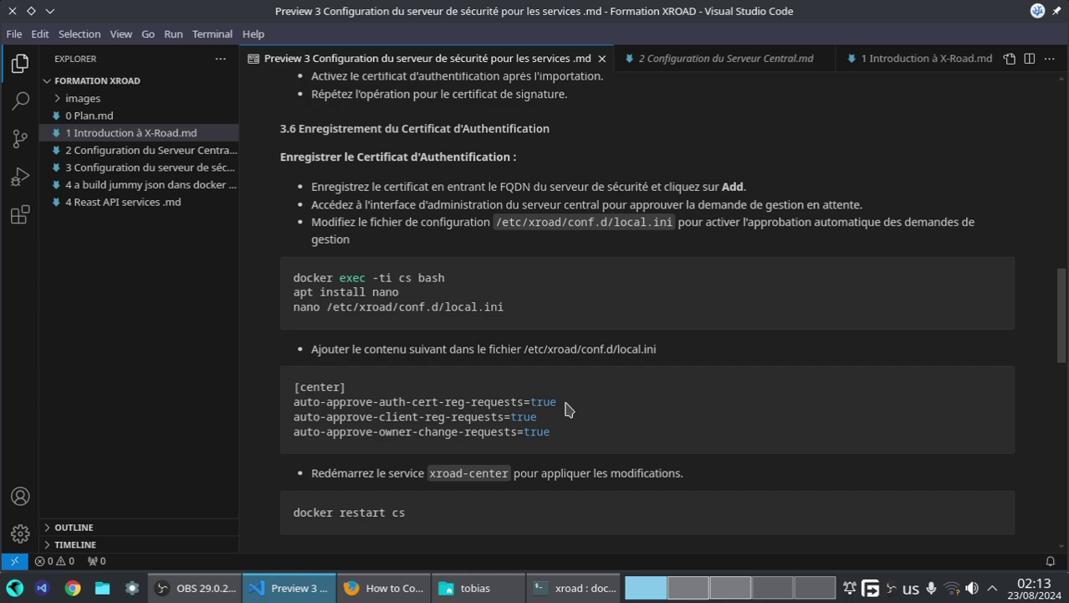
drag(554, 432, 491, 401)
click(390, 414)
drag(295, 402, 554, 400)
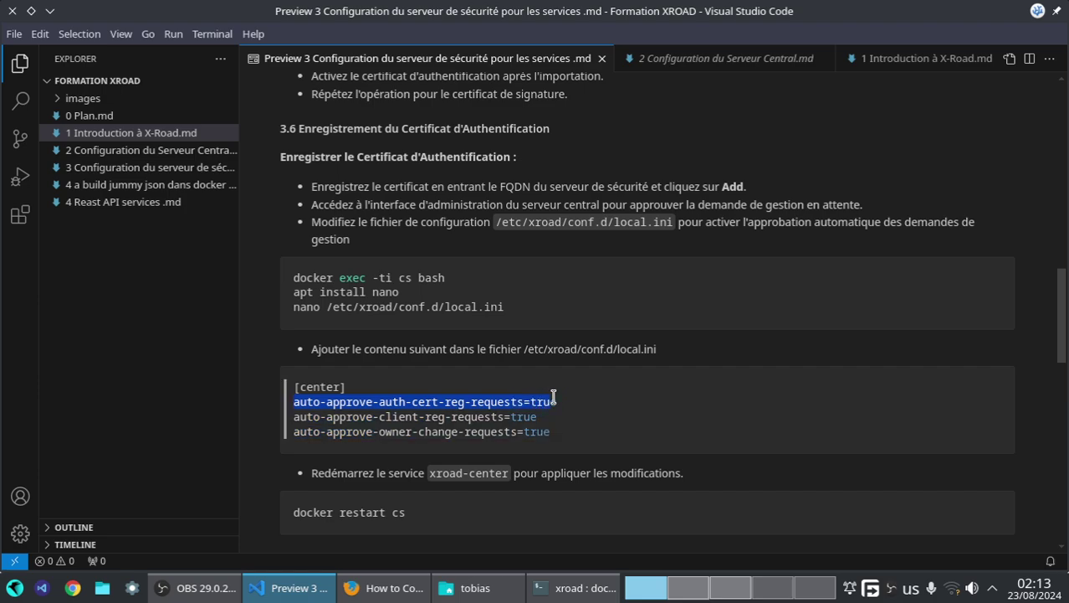
right_click(500, 408)
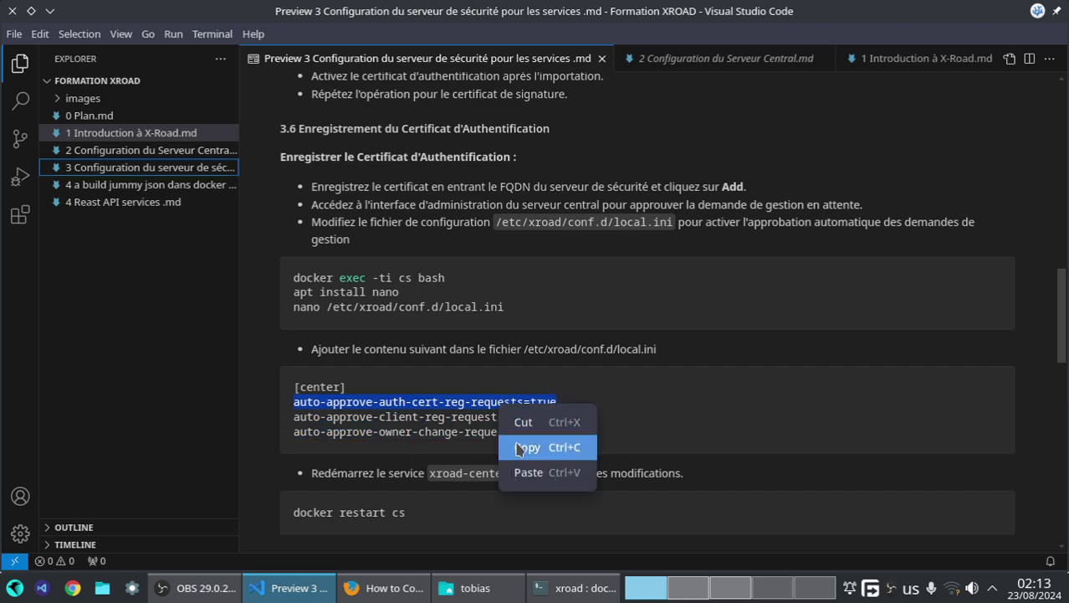
click(526, 442)
- Reuse the echo command to append auto-approve-auth-cert-reg-requests=true to local.ini
click(554, 588)
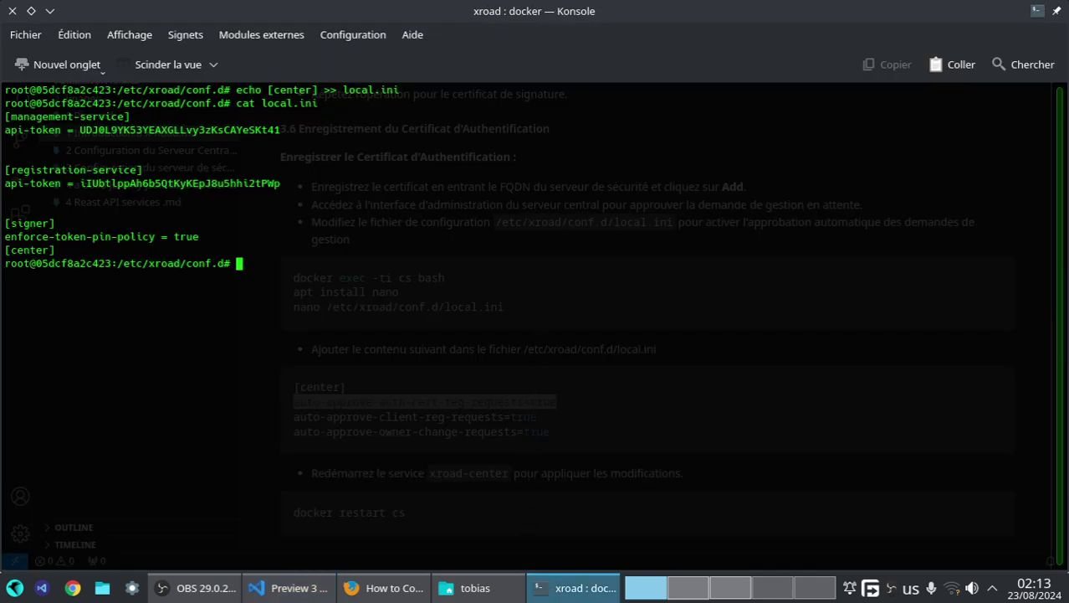
key(Up)
key(Up)
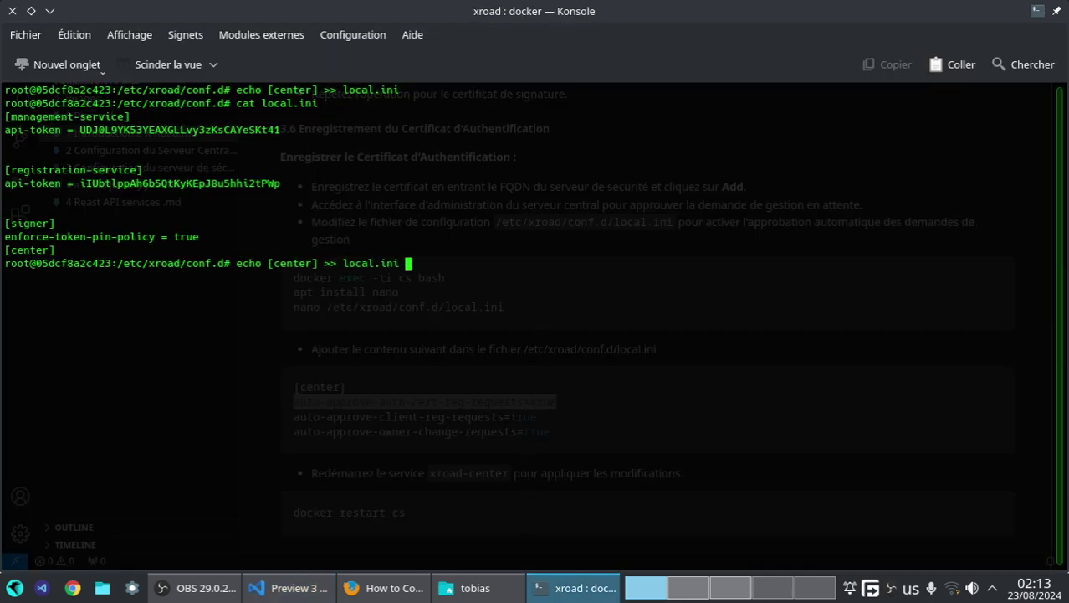
key(Left)
key(Left)
key(Left)
key(Left)
key(Left)
key(Left)
key(Left)
key(Left)
key(Left)
key(Left)
key(Left)
key(Left)
key(Left)
key(Left)
key(Delete)
key(BackSpace)
key(BackSpace)
key(BackSpace)
key(BackSpace)
key(BackSpace)
key(BackSpace)
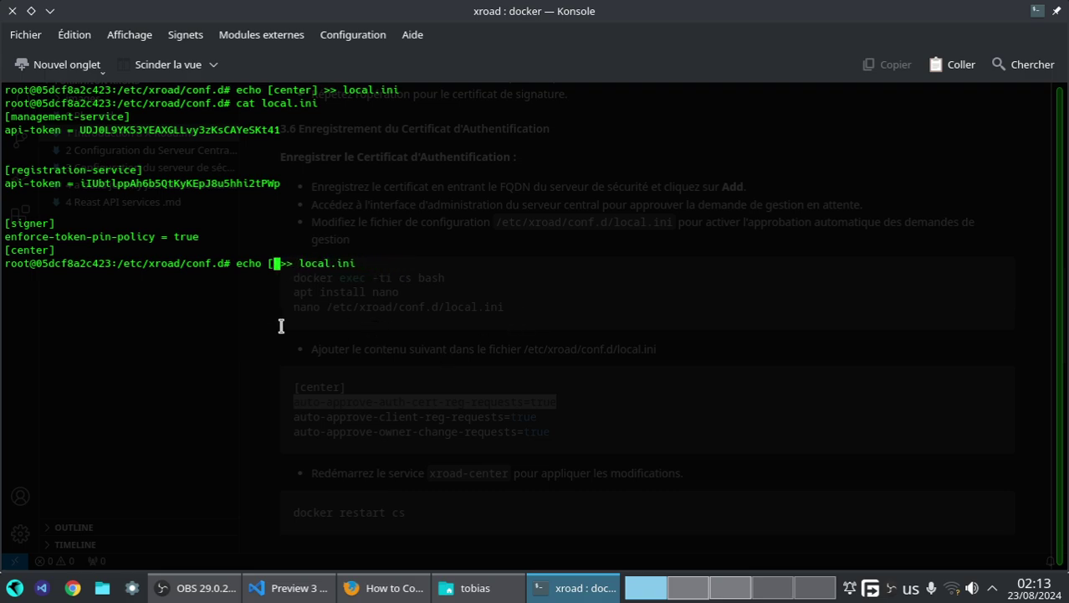
key(BackSpace)
right_click(282, 326)
click(314, 365)
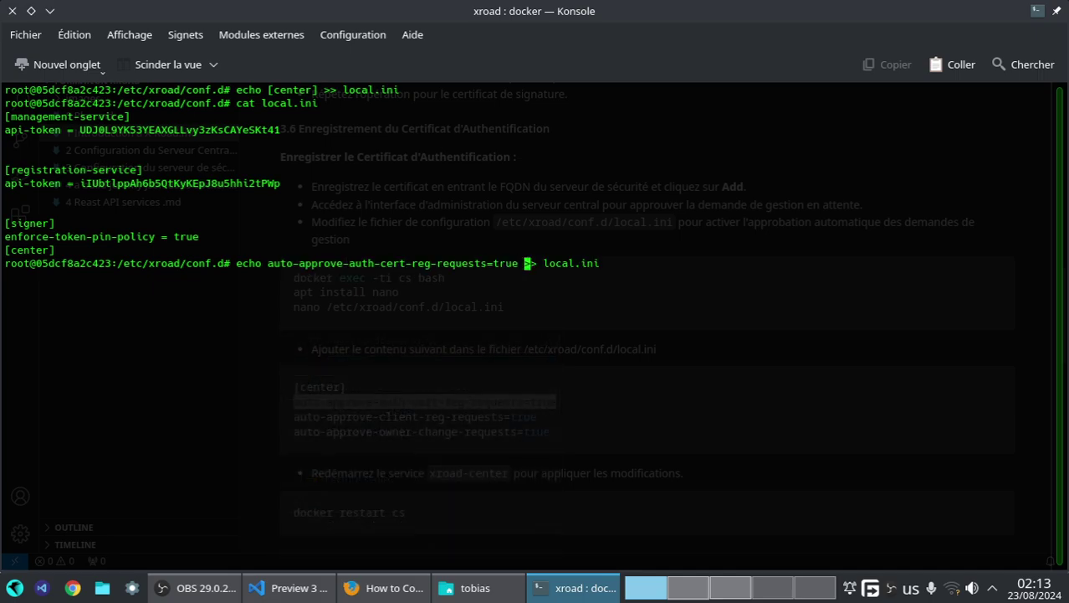
key(Return)
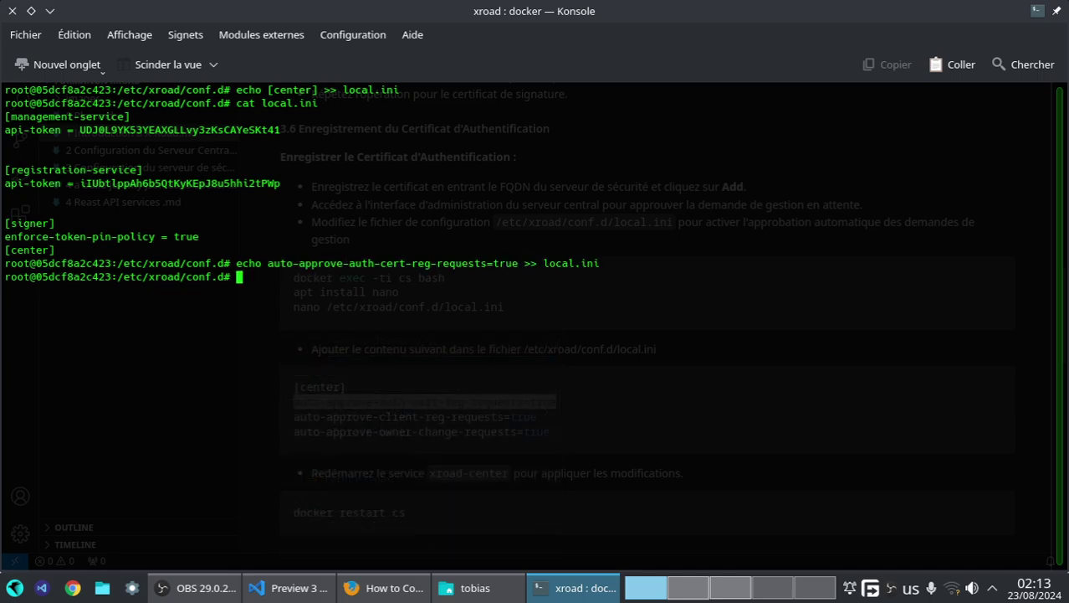
- Copy the auto-approve-client-reg-requests=true line from the notes
key(alt+Tab)
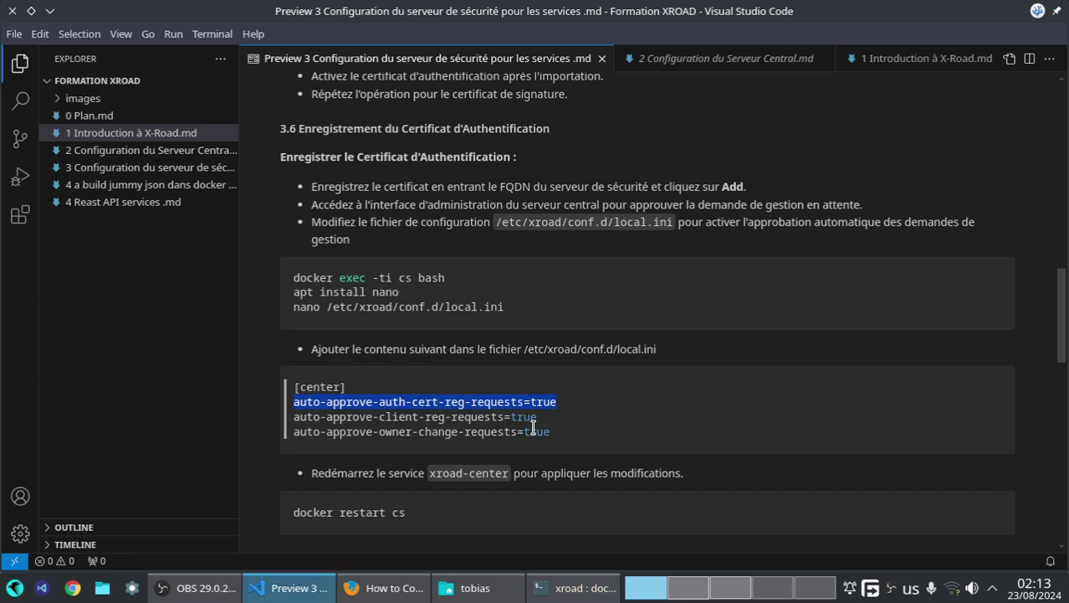
drag(542, 419, 294, 416)
right_click(298, 423)
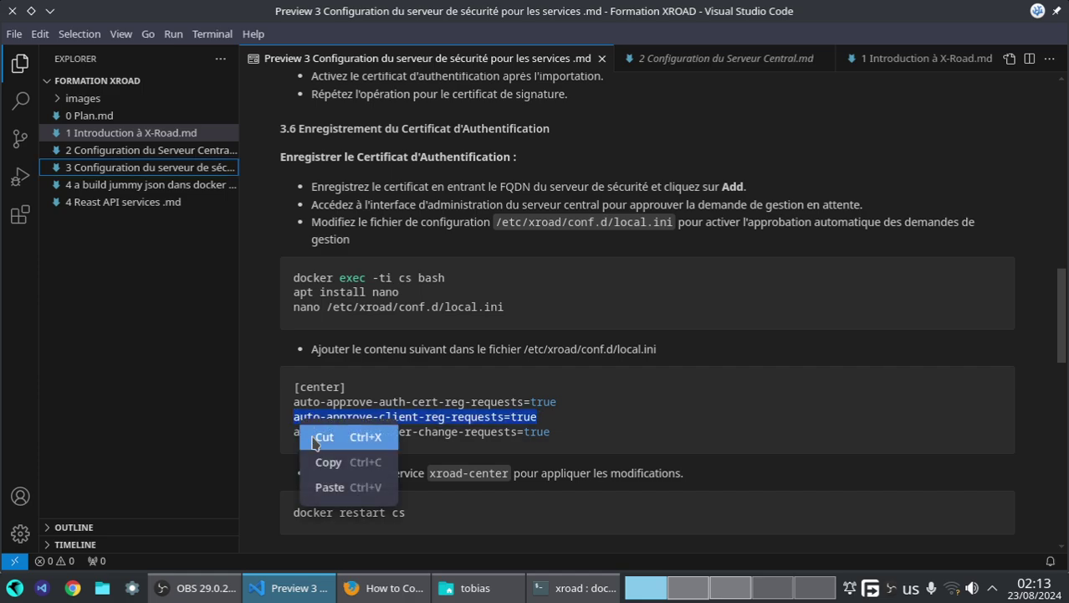
click(326, 462)
- Append auto-approve-client-reg-requests=true to local.ini via the recalled echo command
click(553, 588)
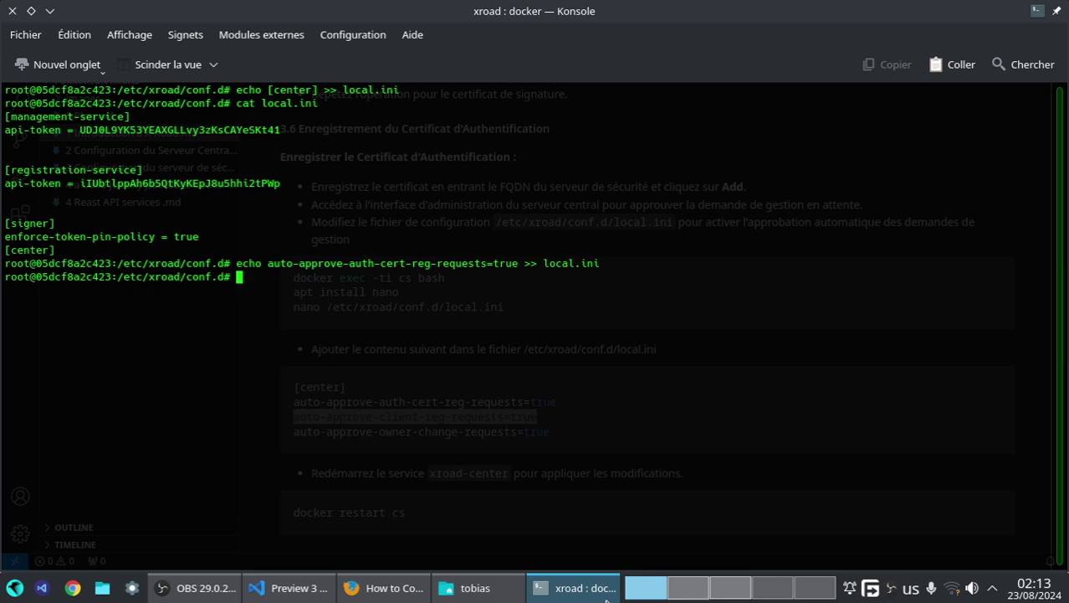
right_click(489, 341)
click(542, 378)
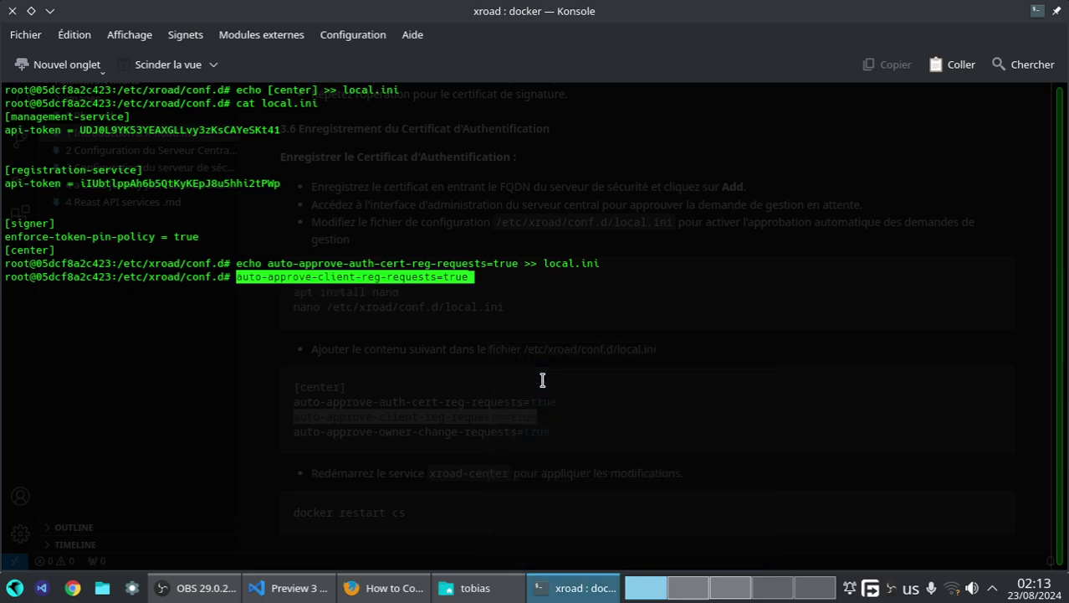
key(Up)
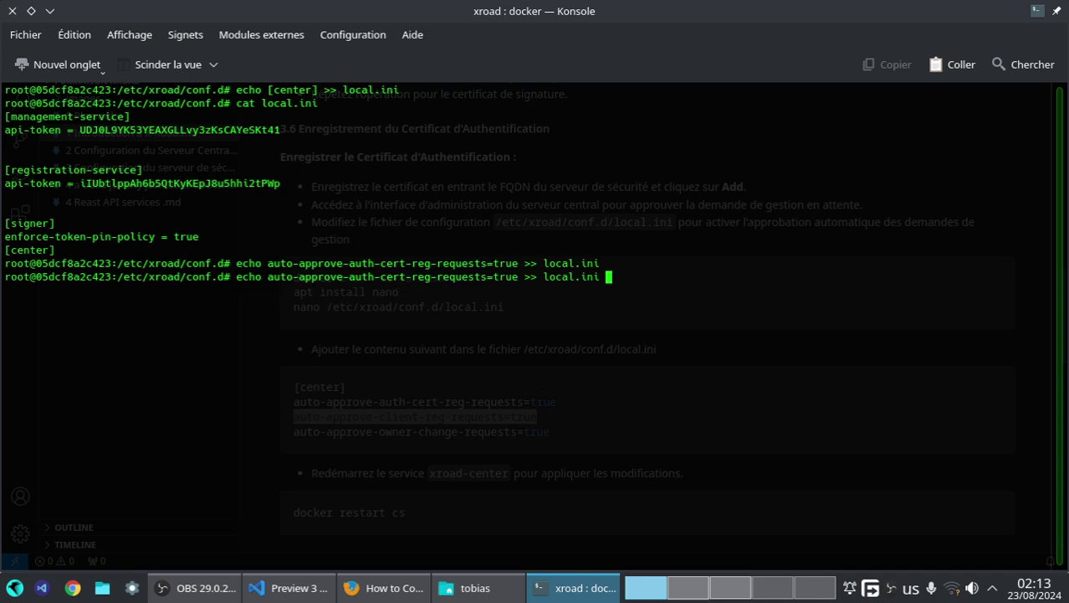
key(Left)
key(Left)
key(Left)
key(Left)
key(Left)
key(Left)
key(Left)
key(Left)
key(Left)
key(Left)
key(Left)
key(Left)
key(Left)
key(BackSpace)
key(BackSpace)
key(BackSpace)
key(BackSpace)
key(BackSpace)
key(BackSpace)
key(BackSpace)
key(BackSpace)
key(BackSpace)
key(BackSpace)
key(BackSpace)
key(BackSpace)
key(BackSpace)
key(BackSpace)
key(BackSpace)
key(BackSpace)
key(BackSpace)
key(BackSpace)
key(BackSpace)
key(BackSpace)
key(BackSpace)
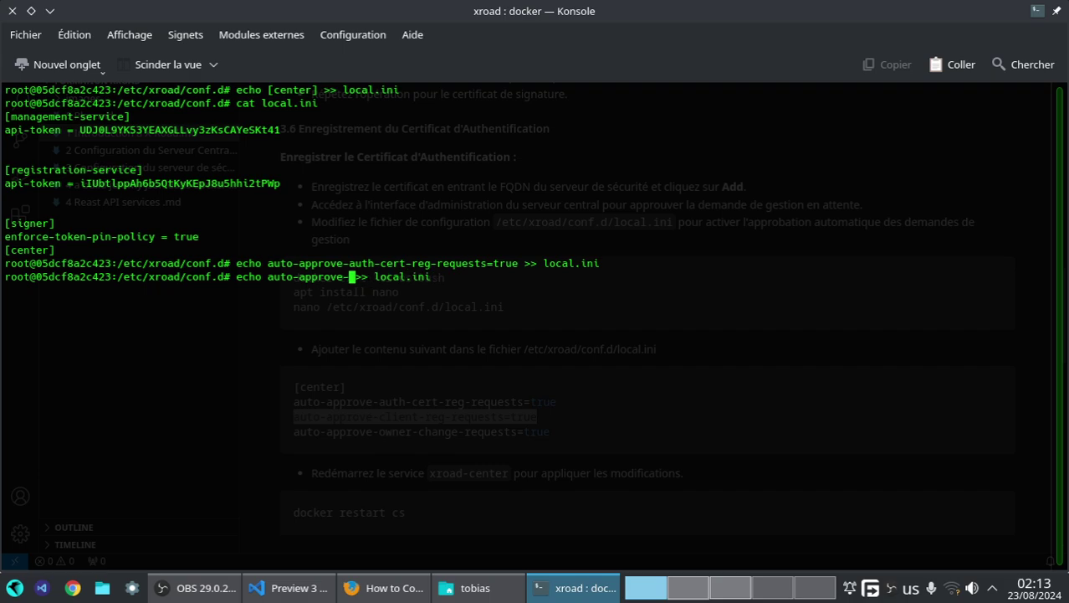
key(BackSpace)
key(BackSpace)
key(BackSpace)
key(BackSpace)
key(BackSpace)
key(BackSpace)
key(BackSpace)
key(BackSpace)
key(BackSpace)
key(BackSpace)
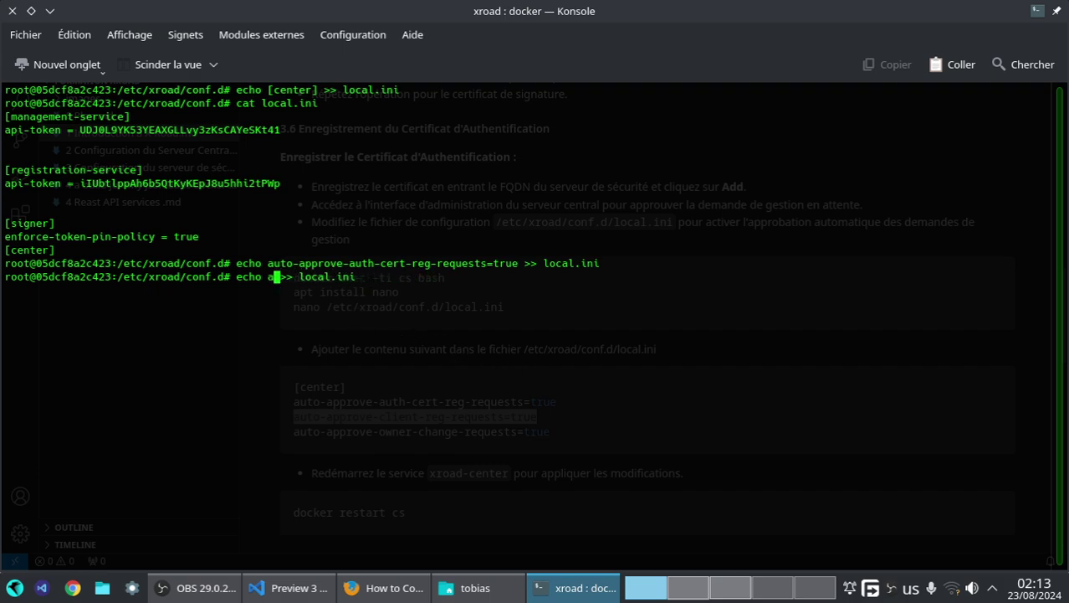
right_click(352, 327)
click(378, 355)
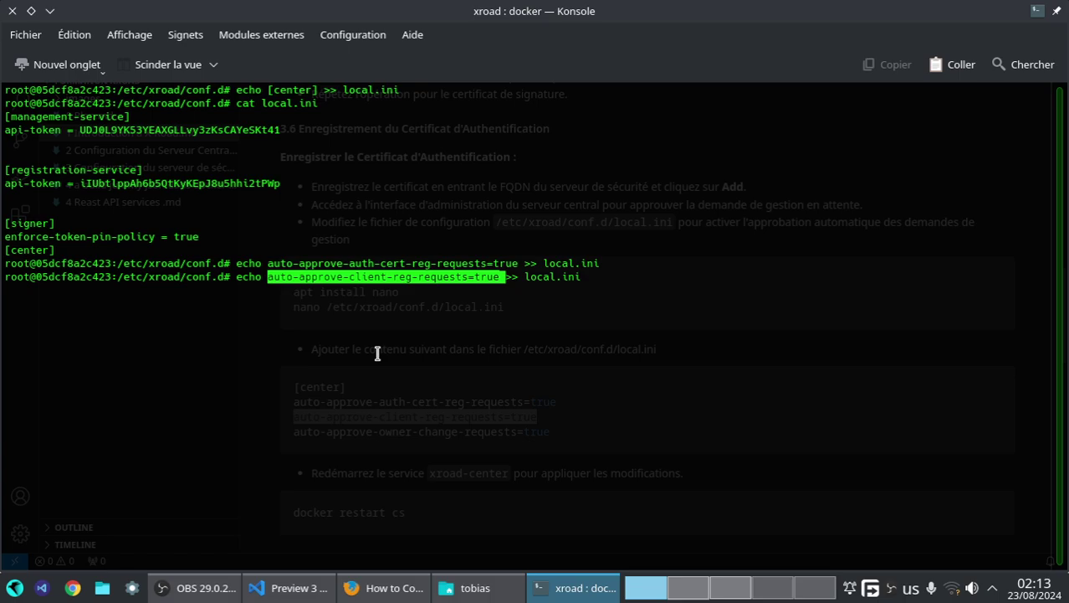
key(Return)
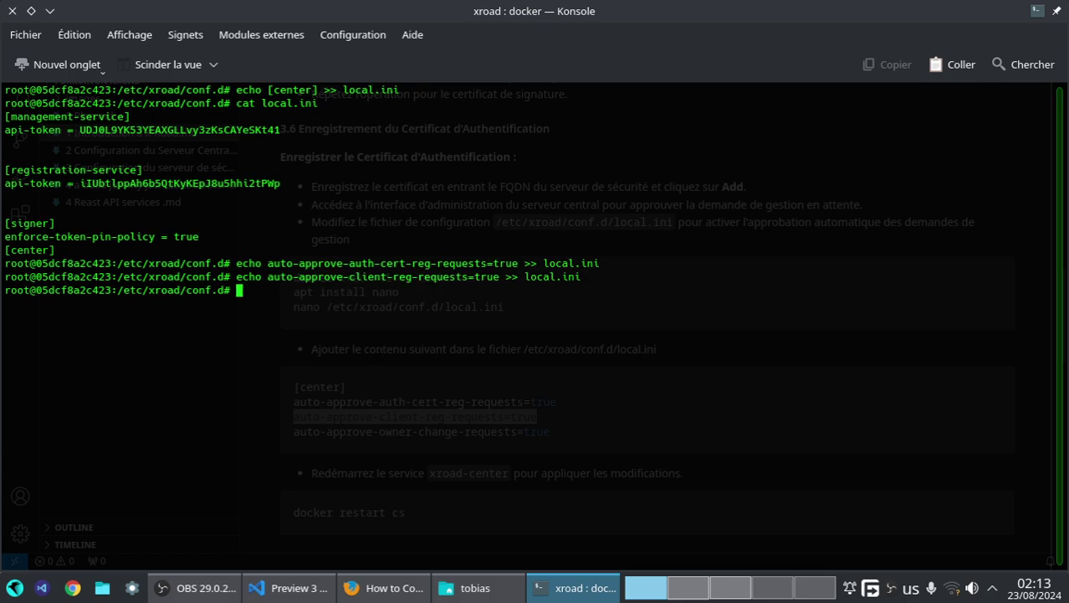
key(Up)
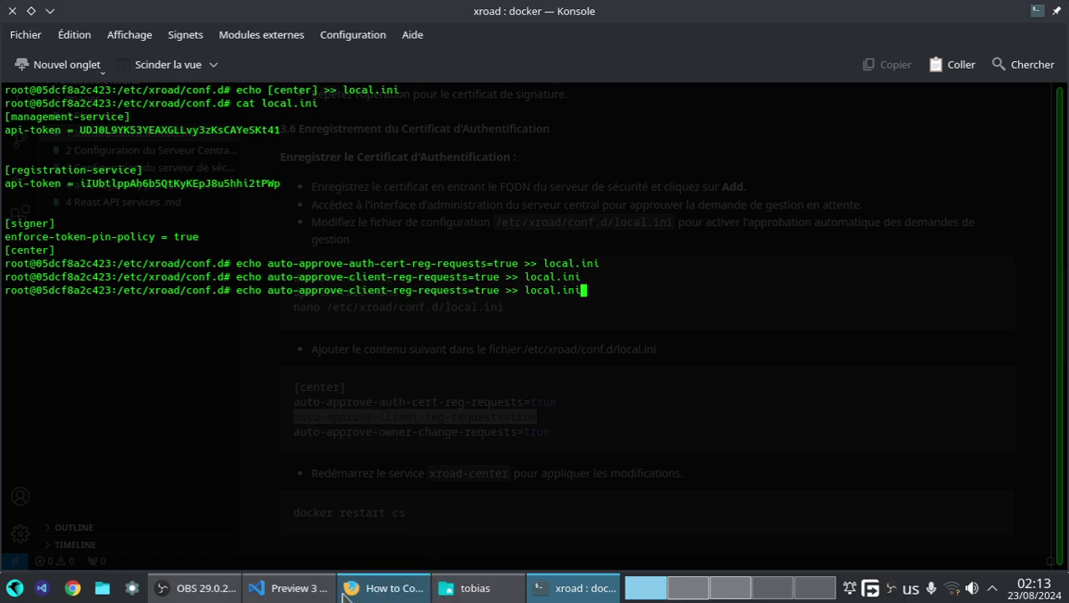
- Copy the auto-approve-owner-change-requests=true line from the guide in VS Code
click(293, 588)
click(558, 441)
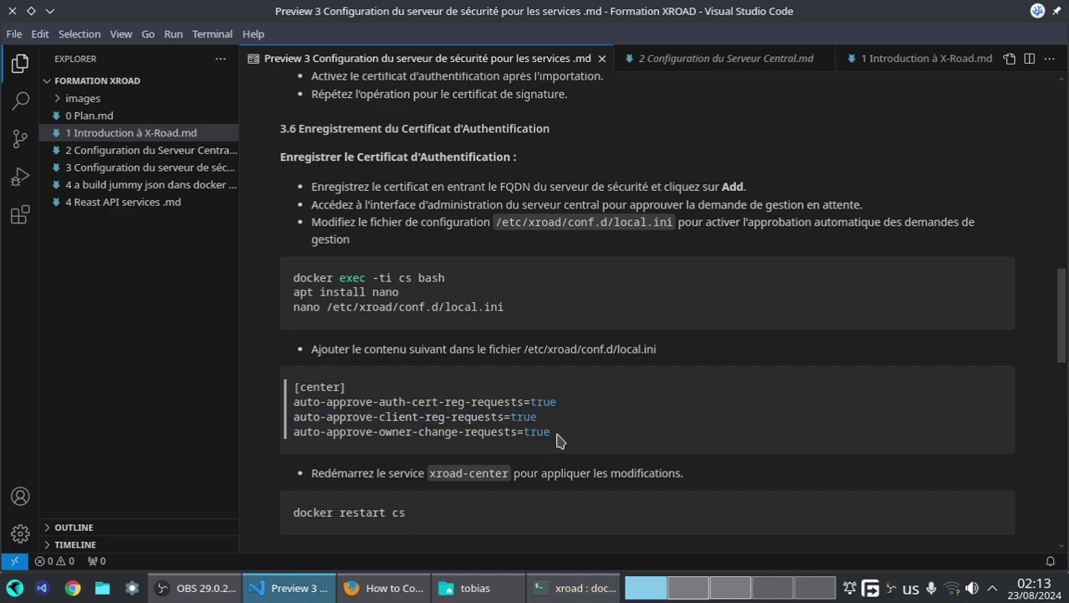
drag(559, 441, 298, 438)
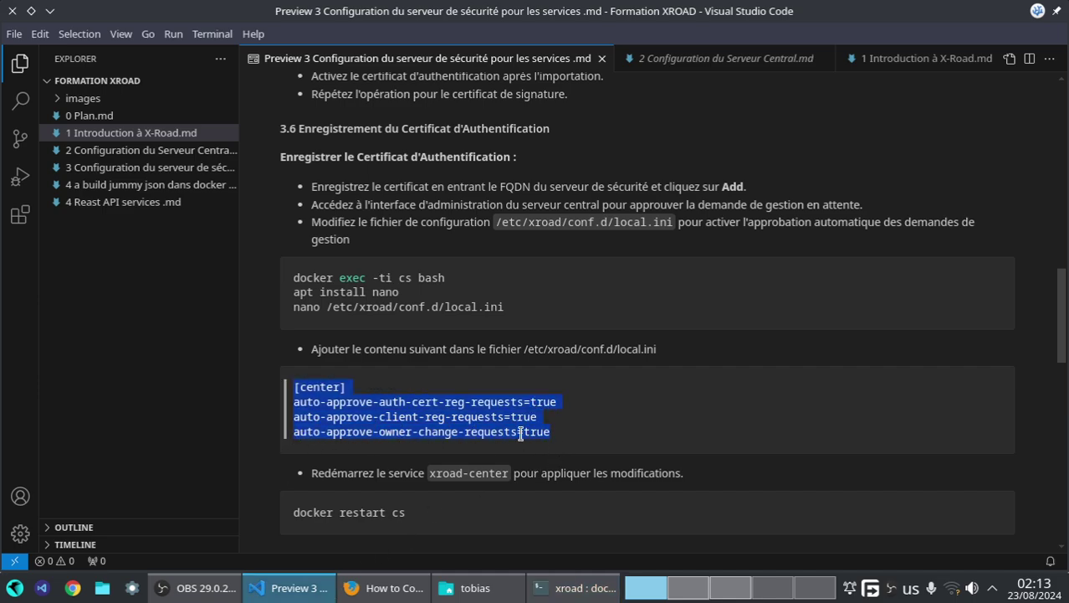
drag(561, 437, 298, 434)
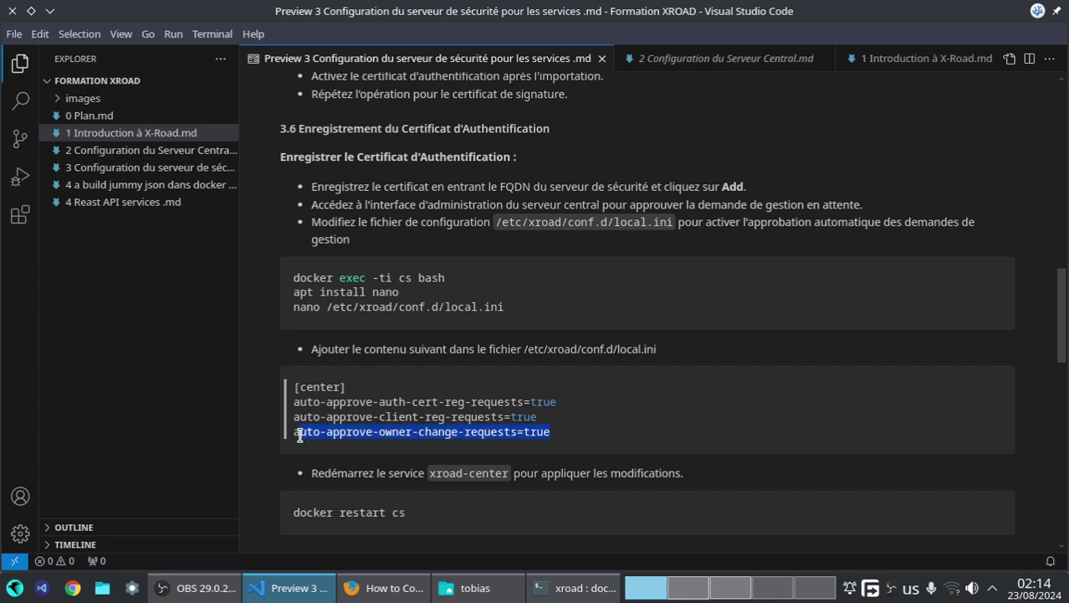
right_click(312, 435)
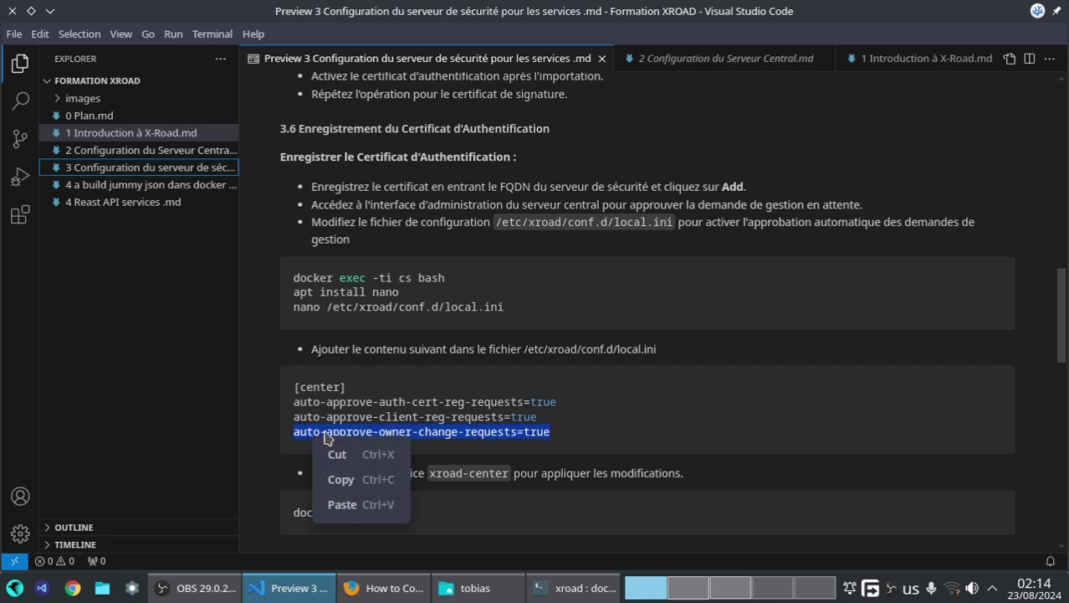
click(334, 478)
- Edit the recalled echo command to append auto-approve-owner-change-requests=true to local.ini
click(555, 589)
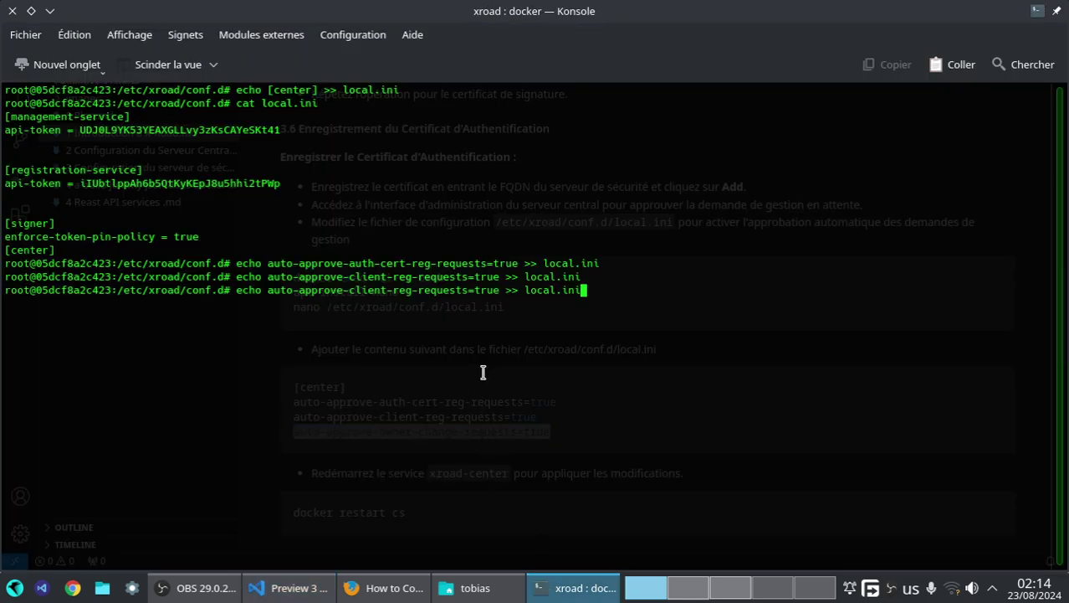
key(Left)
key(Left)
key(Left)
key(Left)
key(Left)
key(Left)
key(Left)
key(Left)
key(Left)
key(Left)
key(Left)
key(BackSpace)
key(BackSpace)
key(BackSpace)
key(BackSpace)
key(BackSpace)
key(BackSpace)
key(BackSpace)
key(BackSpace)
key(BackSpace)
key(BackSpace)
key(BackSpace)
key(BackSpace)
key(BackSpace)
key(BackSpace)
key(BackSpace)
key(BackSpace)
key(BackSpace)
key(BackSpace)
key(BackSpace)
key(BackSpace)
key(BackSpace)
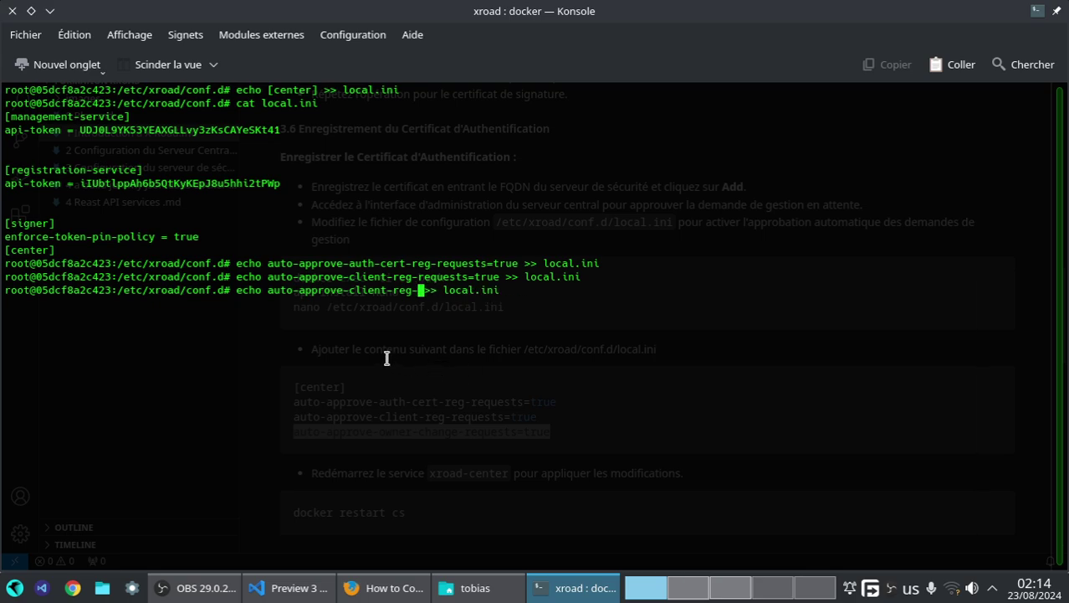
right_click(388, 351)
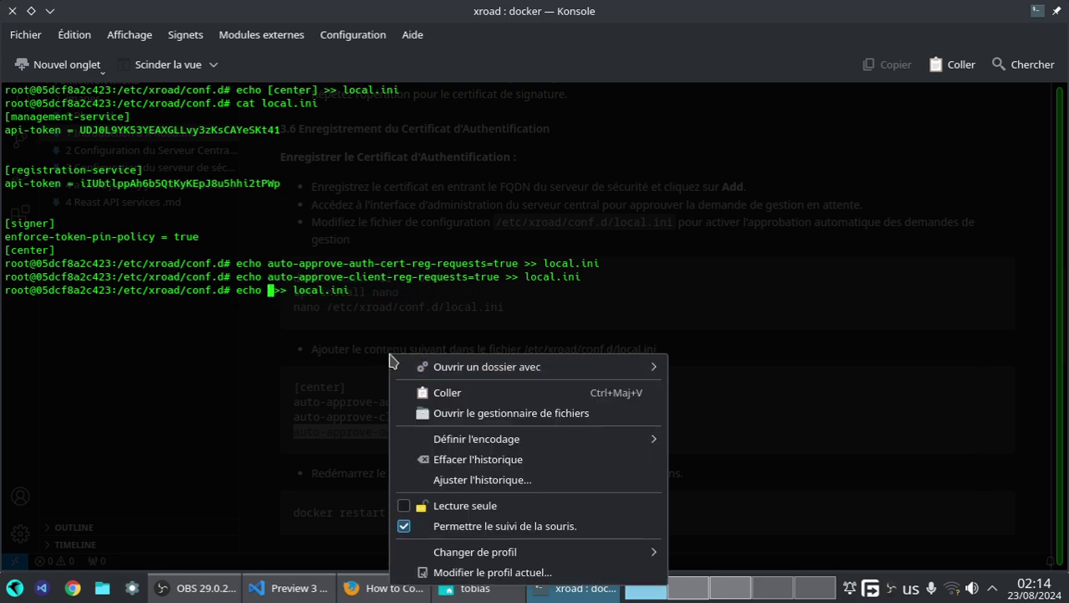
click(419, 386)
key(Return)
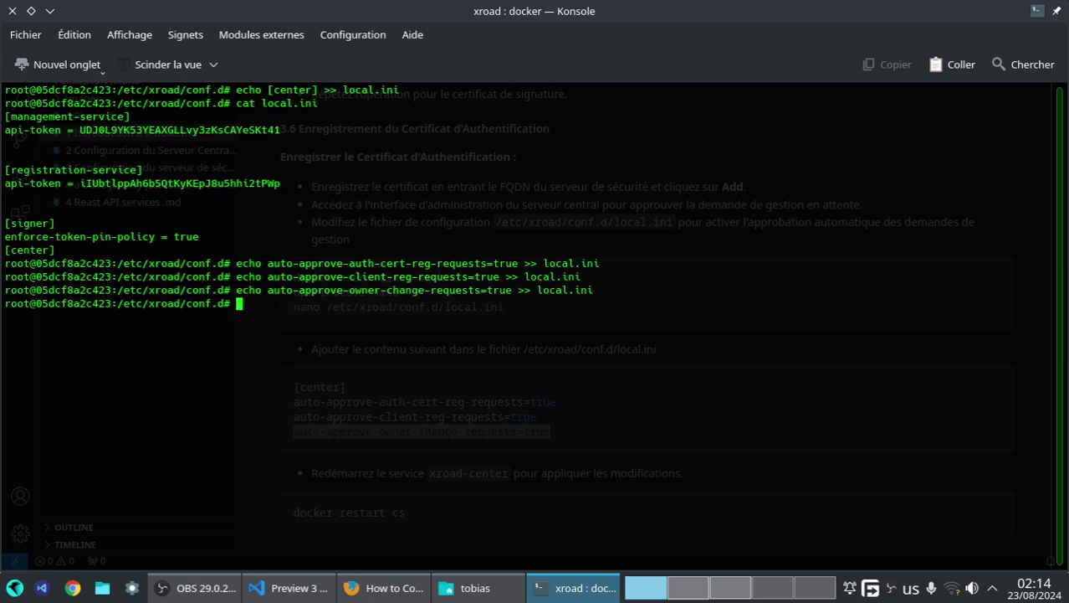
text(cat lo)
- Print local.ini to verify all three auto-approve settings, then exit the container shell
key(Tab)
key(Return)
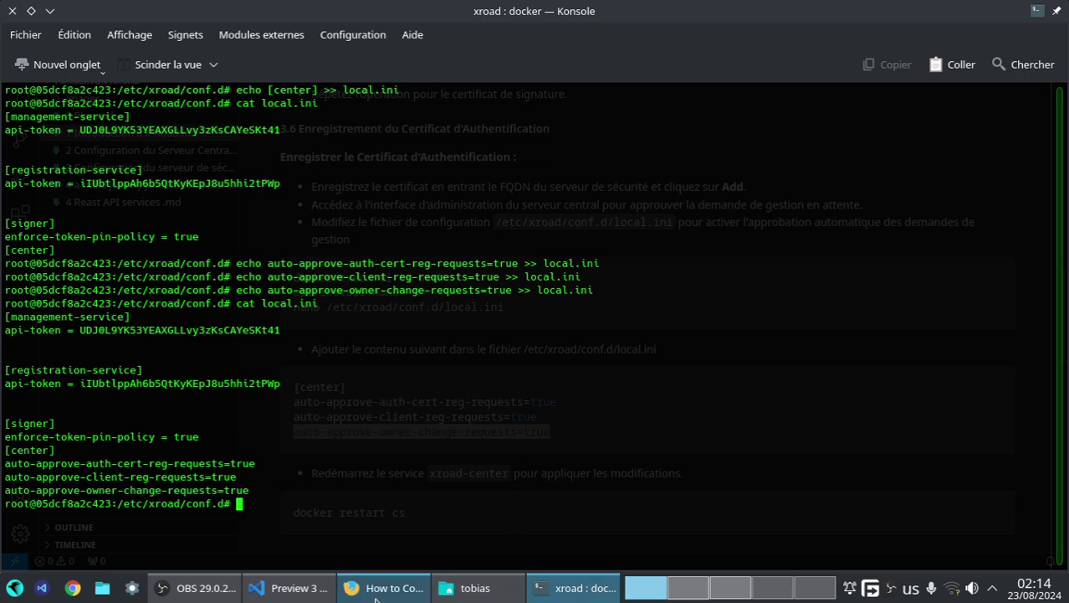
text(exit)
key(Return)
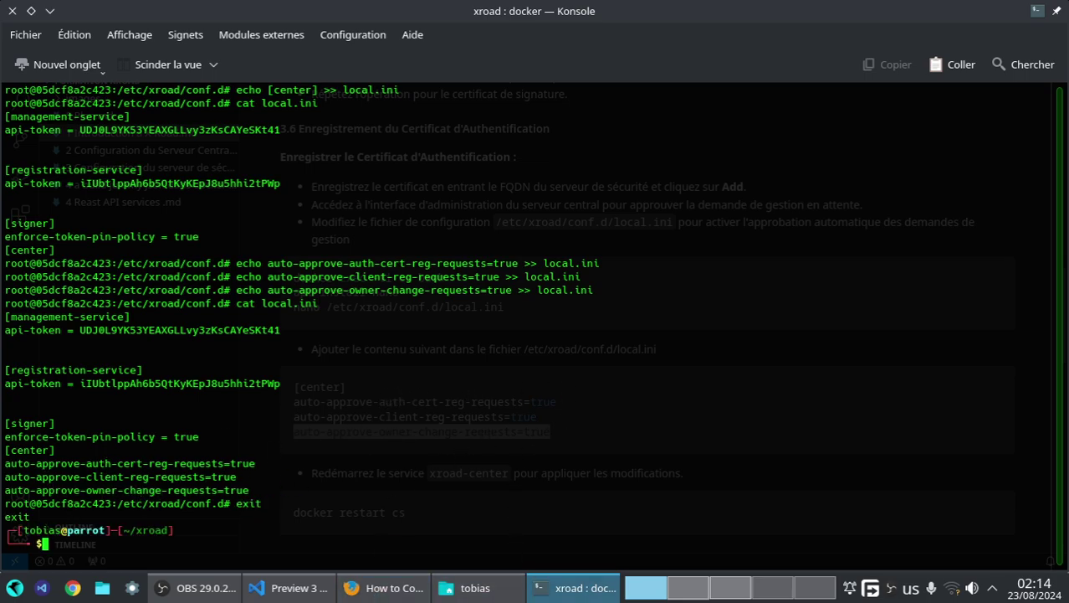
- Return to the HTCCS.pdf guide and scroll to page 20's xroad-center restart note
key(alt+Tab)
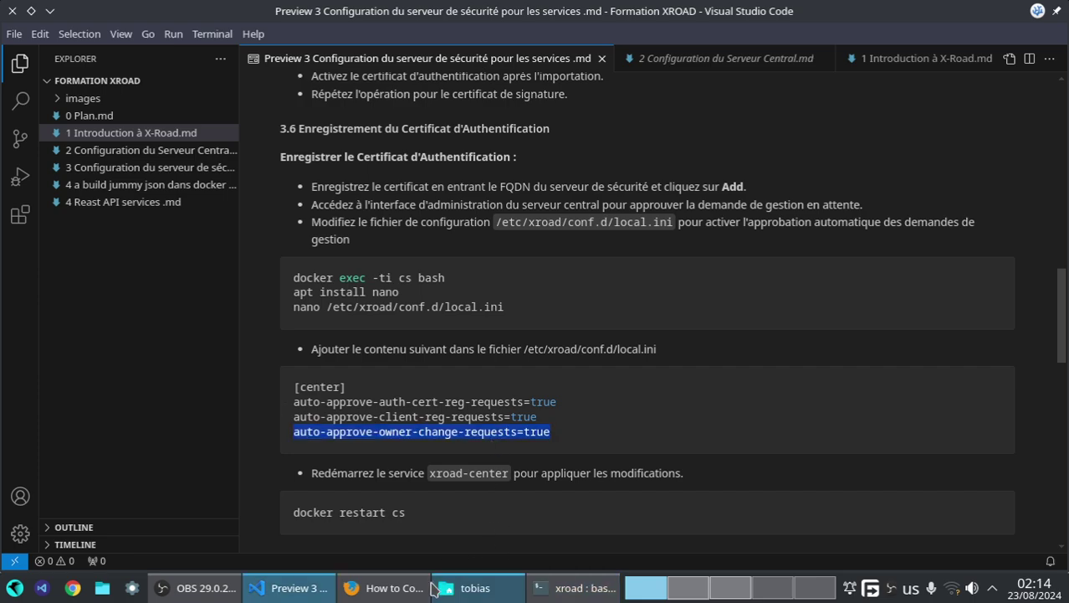
click(392, 588)
scroll(161, 401, down, 3)
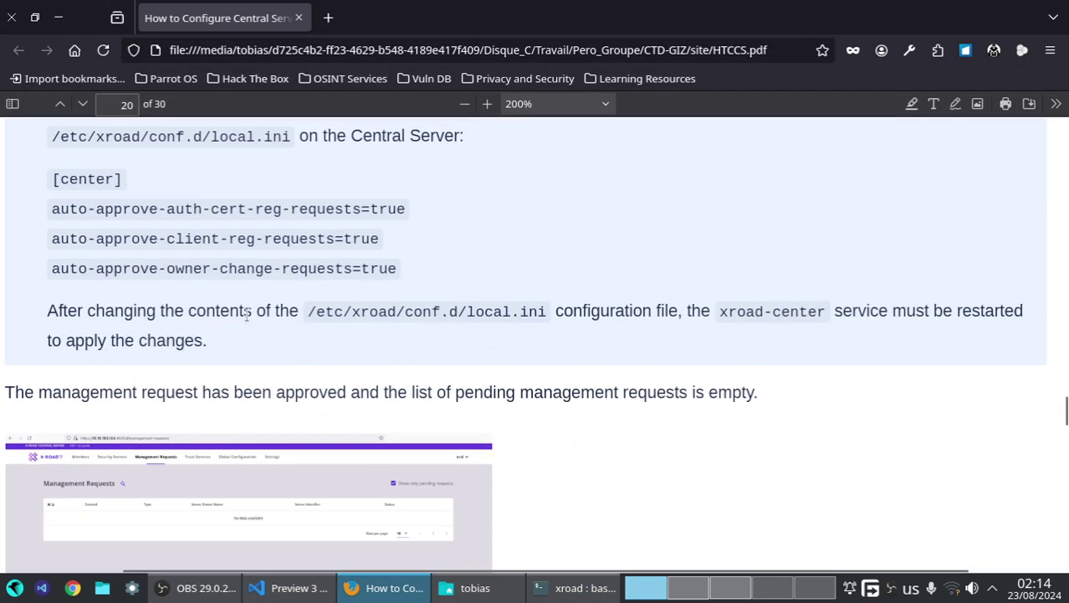
- Reload the Security Server keys page and expand SOFTTOKEN-0 to see Test CA 4 Registered
click(730, 587)
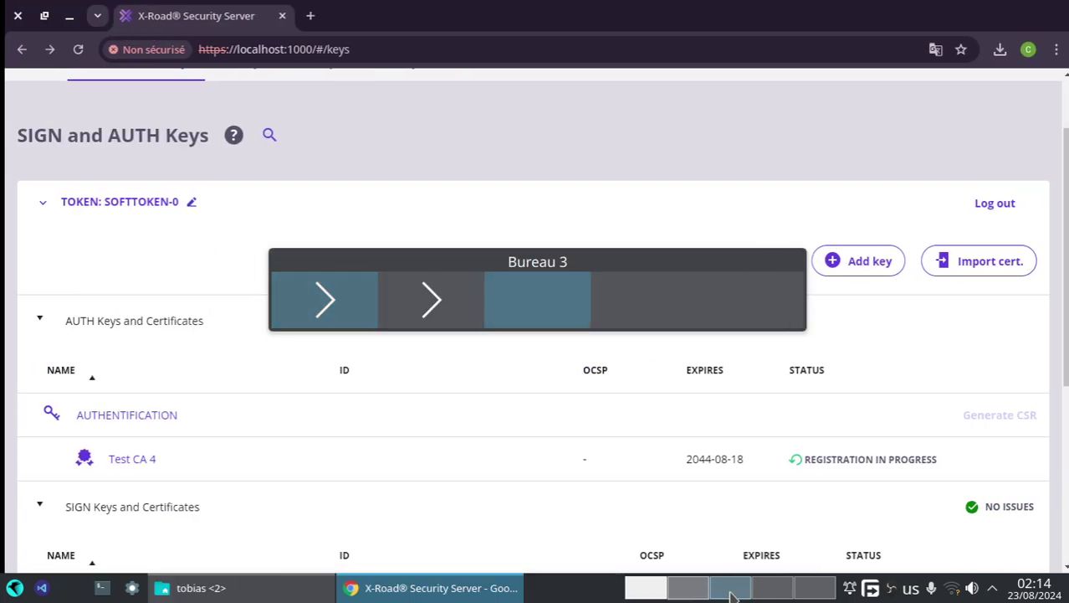
click(73, 51)
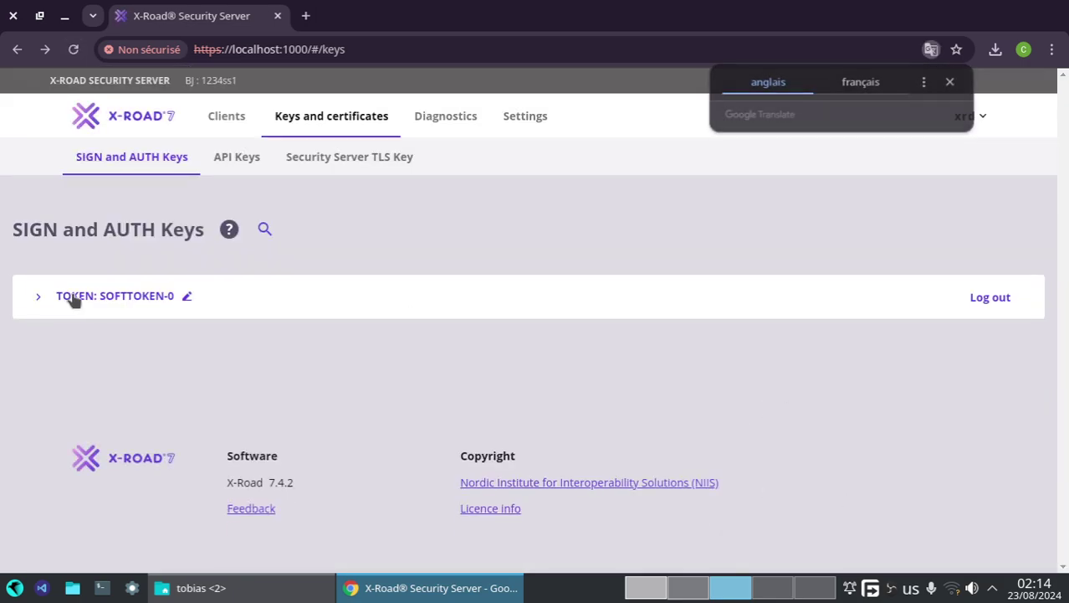
click(72, 298)
scroll(954, 502, down, 1)
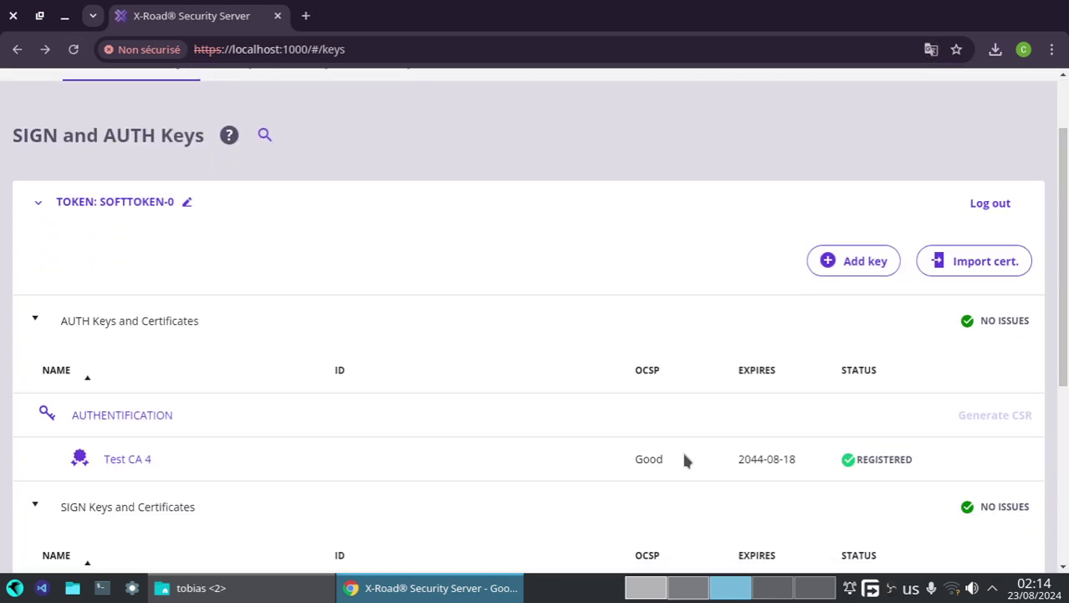
key(ctrl+F1)
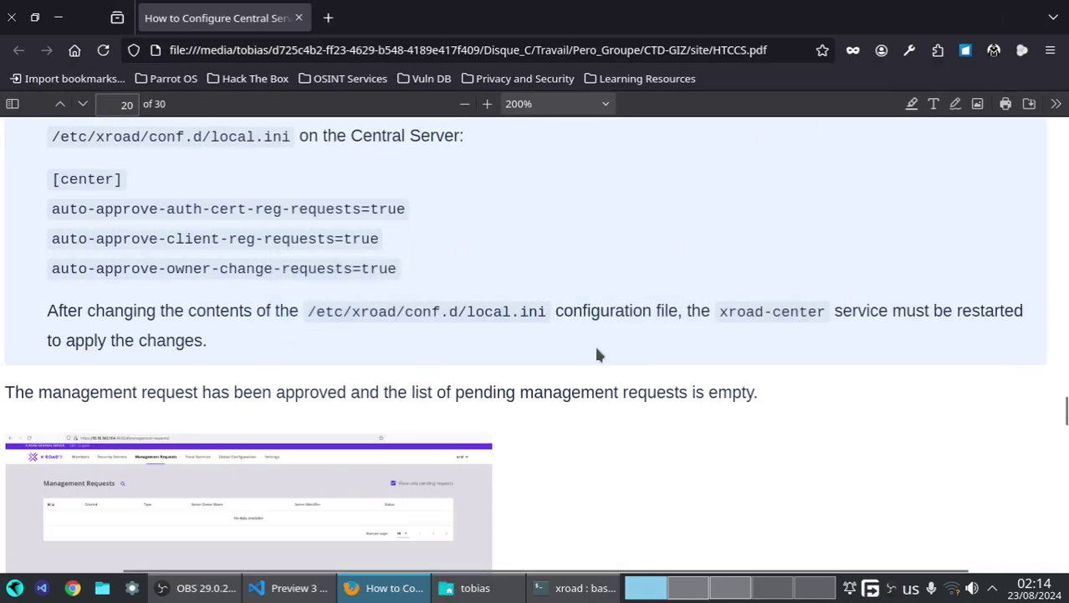
click(289, 588)
- Copy 'docker restart cs' from the notes and run it in Konsole
drag(429, 514, 297, 509)
right_click(314, 510)
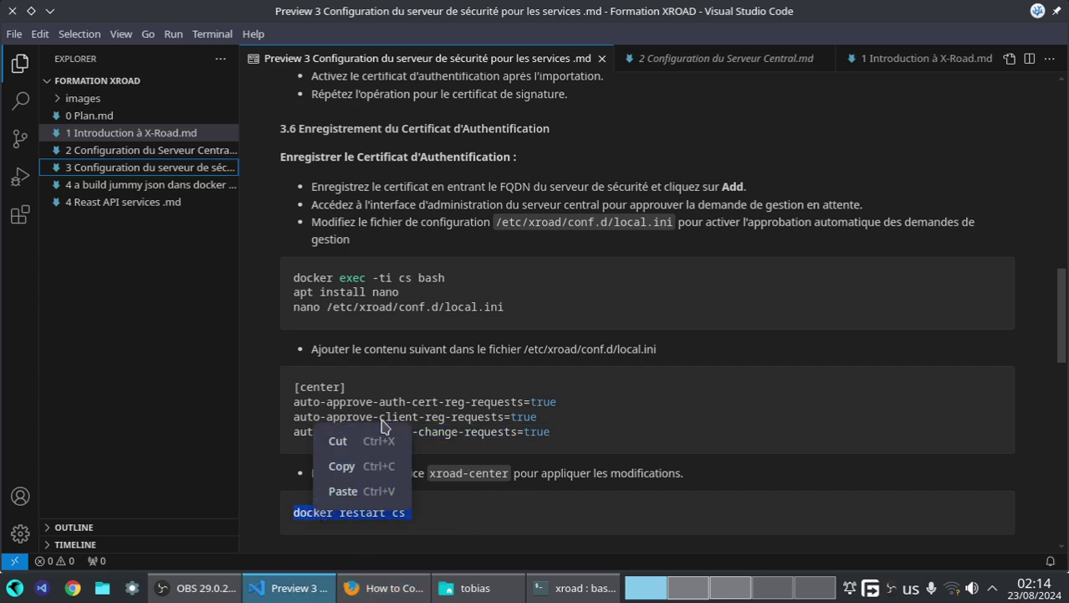
click(373, 467)
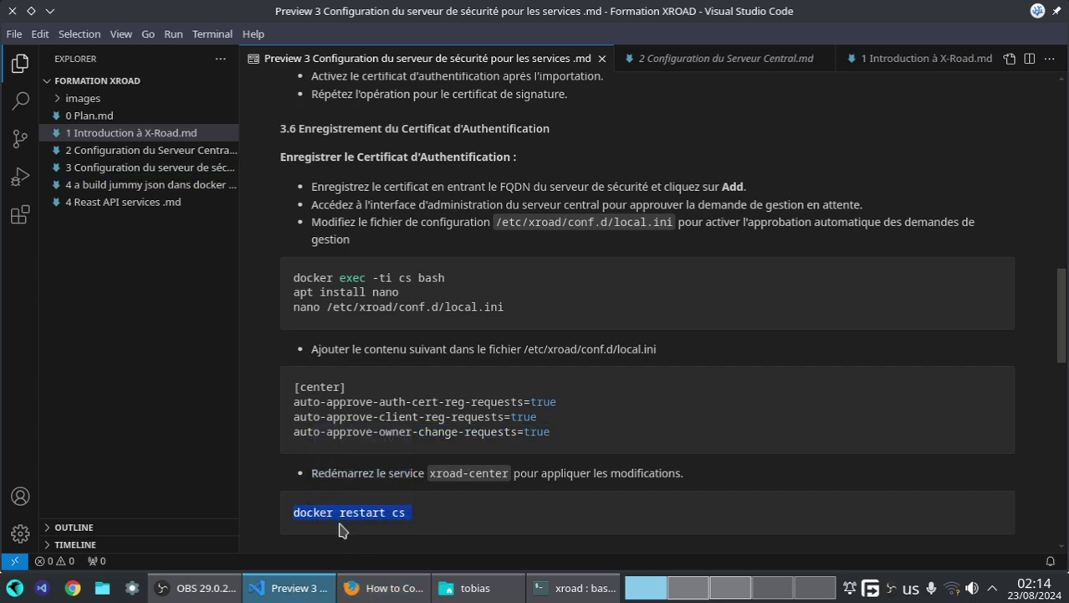
click(577, 587)
right_click(520, 458)
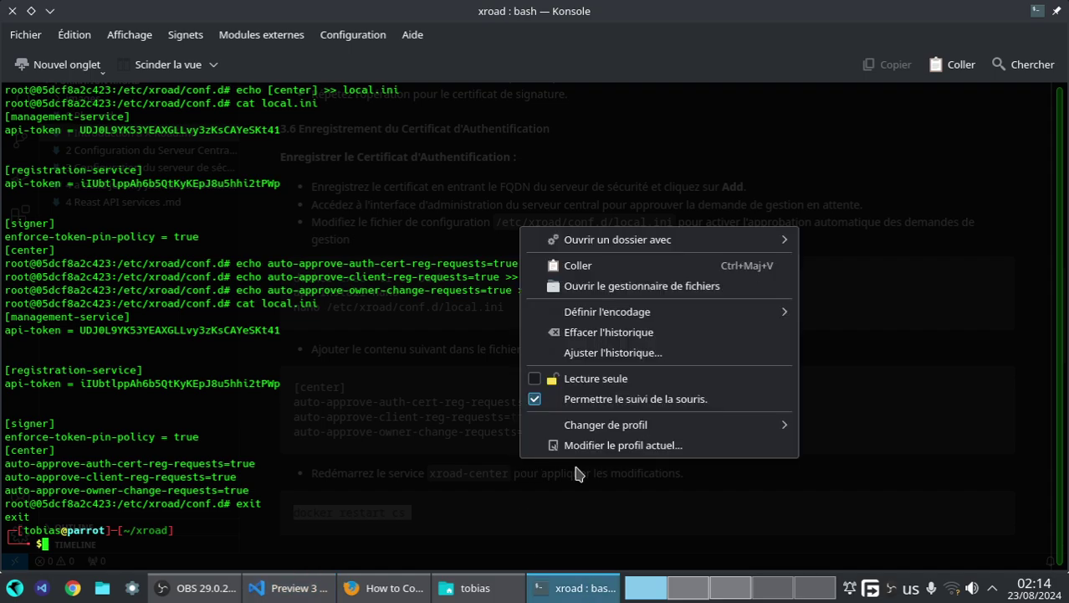
click(558, 267)
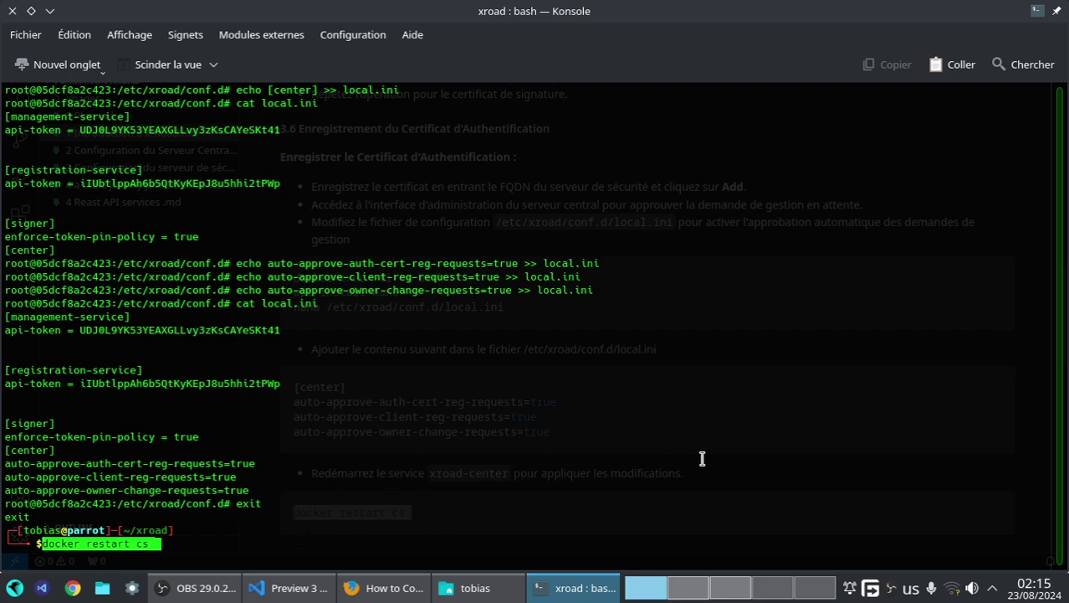
key(Return)
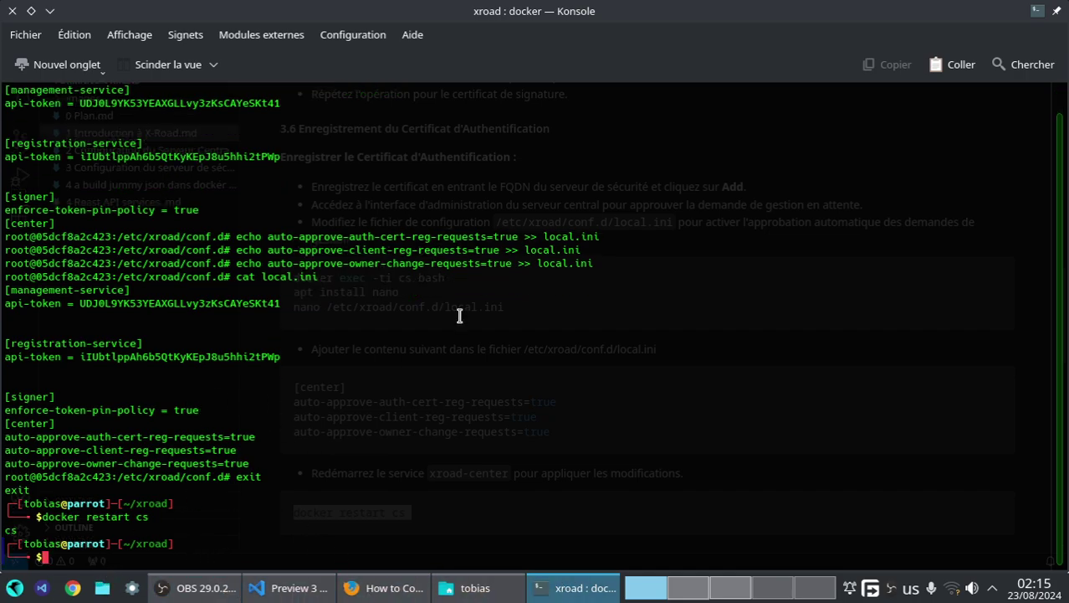
- Run docker ps to confirm the cs container is up again
text(docker )
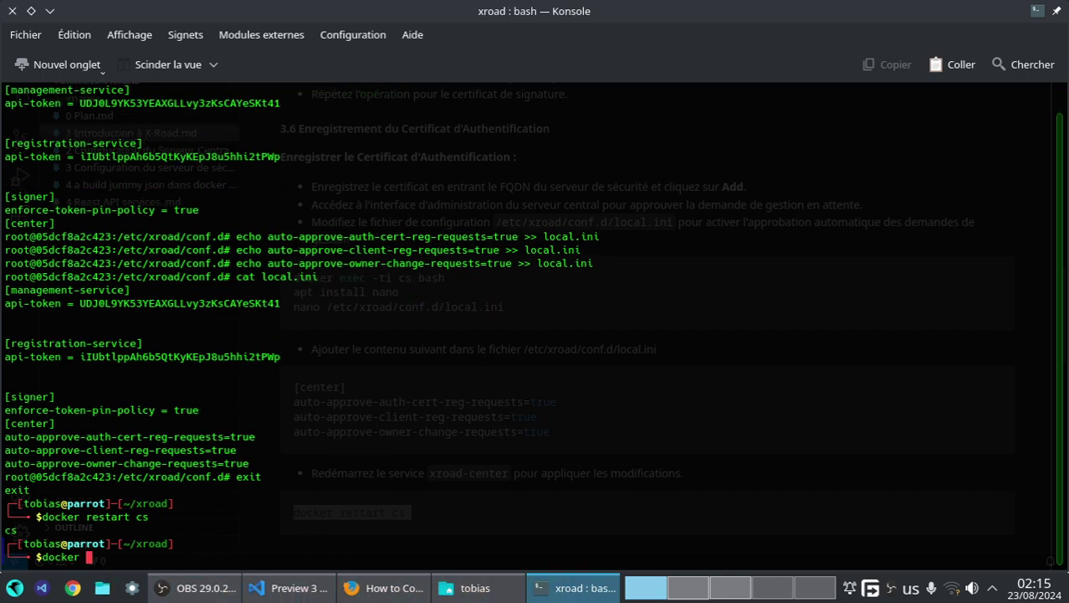
text(ps)
key(Return)
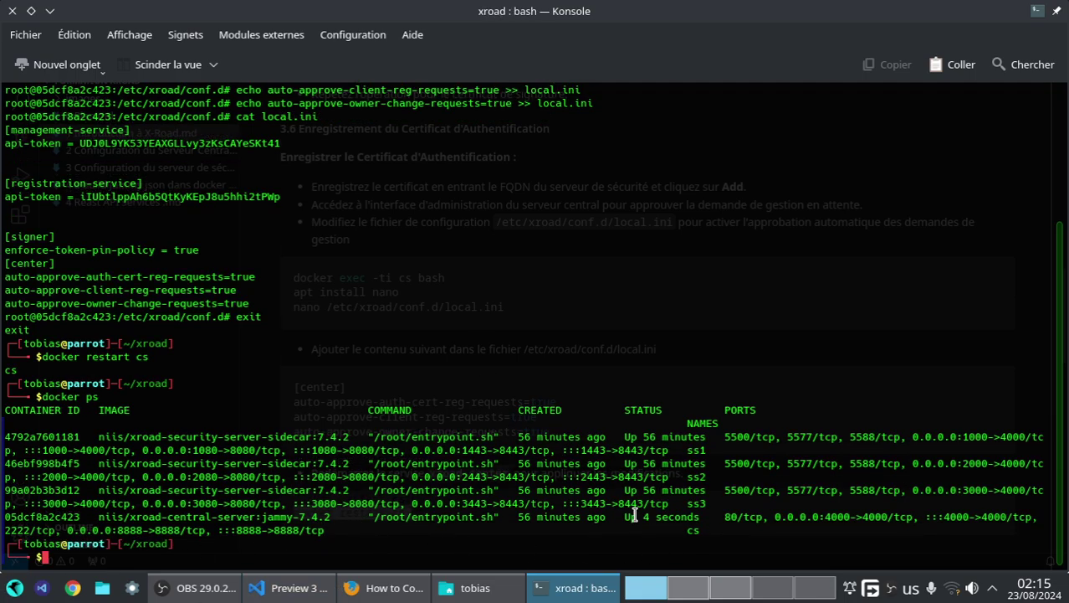
click(364, 593)
- Scroll the PDF guide ahead to section 3.7 'Add subsystem for management services'
scroll(490, 448, down, 2)
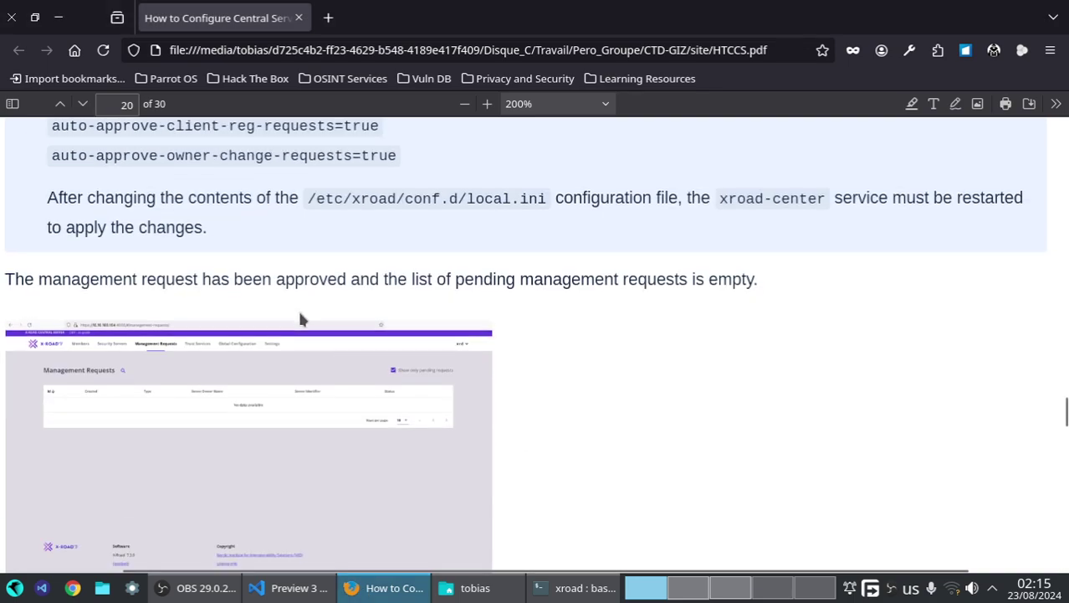
scroll(301, 319, down, 2)
scroll(414, 219, down, 6)
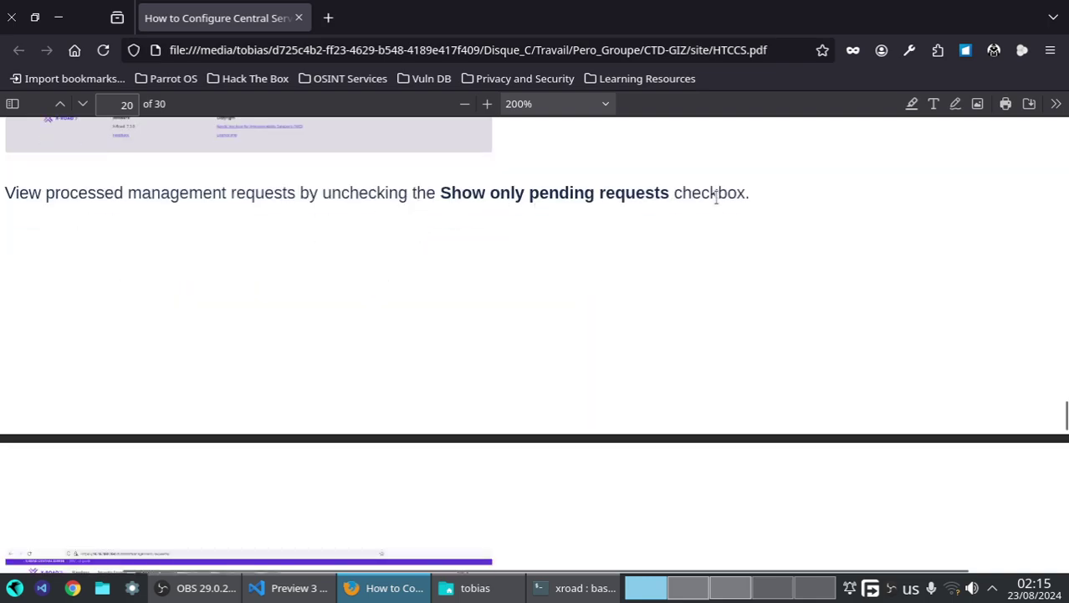
scroll(640, 226, down, 8)
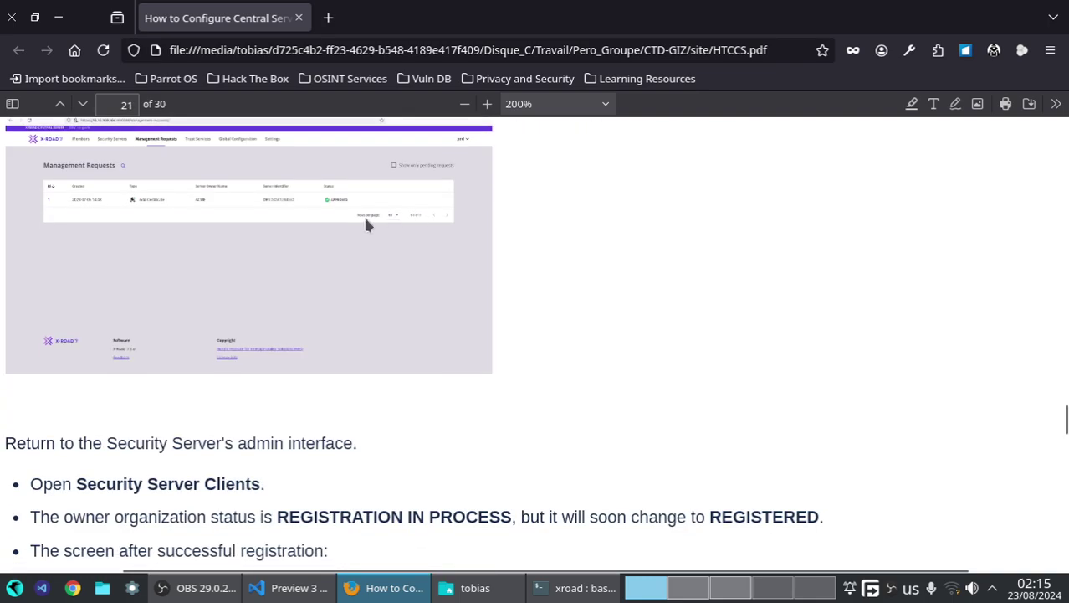
scroll(281, 263, up, 10)
scroll(280, 262, down, 16)
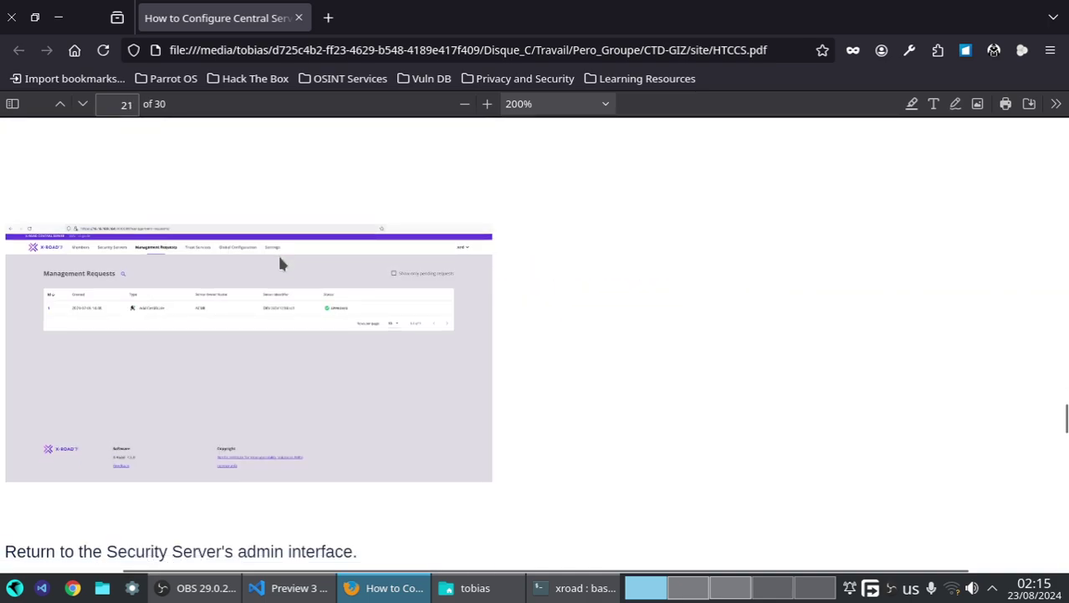
scroll(280, 261, up, 2)
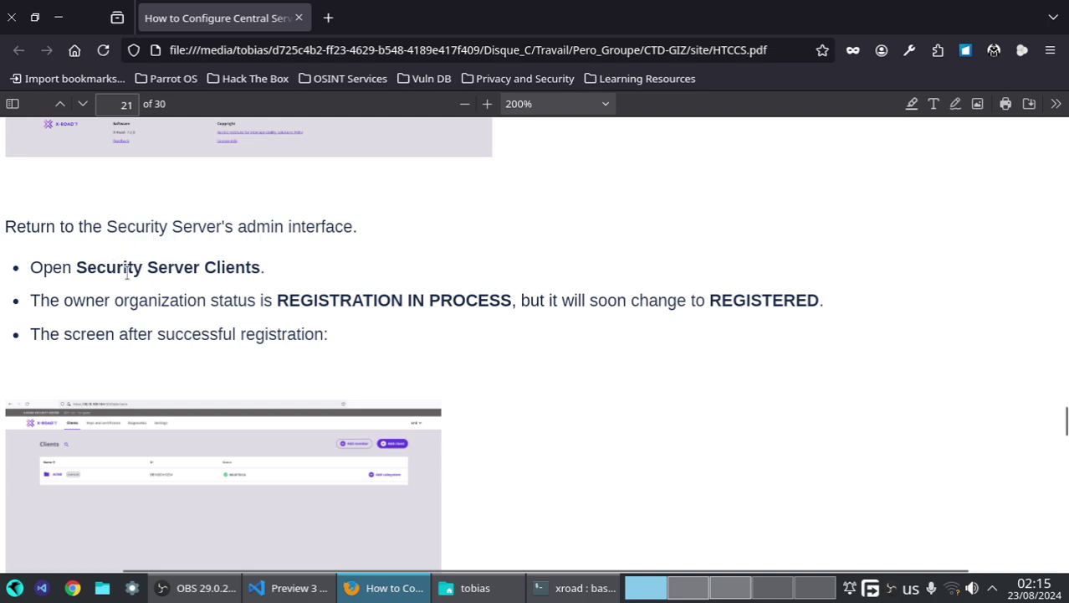
scroll(518, 277, down, 6)
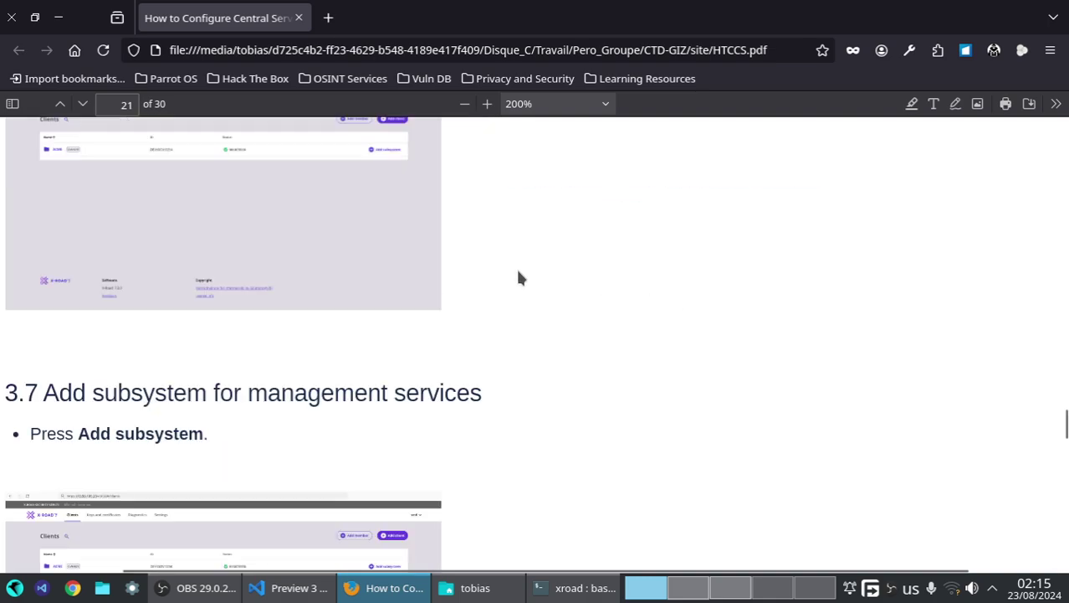
scroll(205, 277, up, 4)
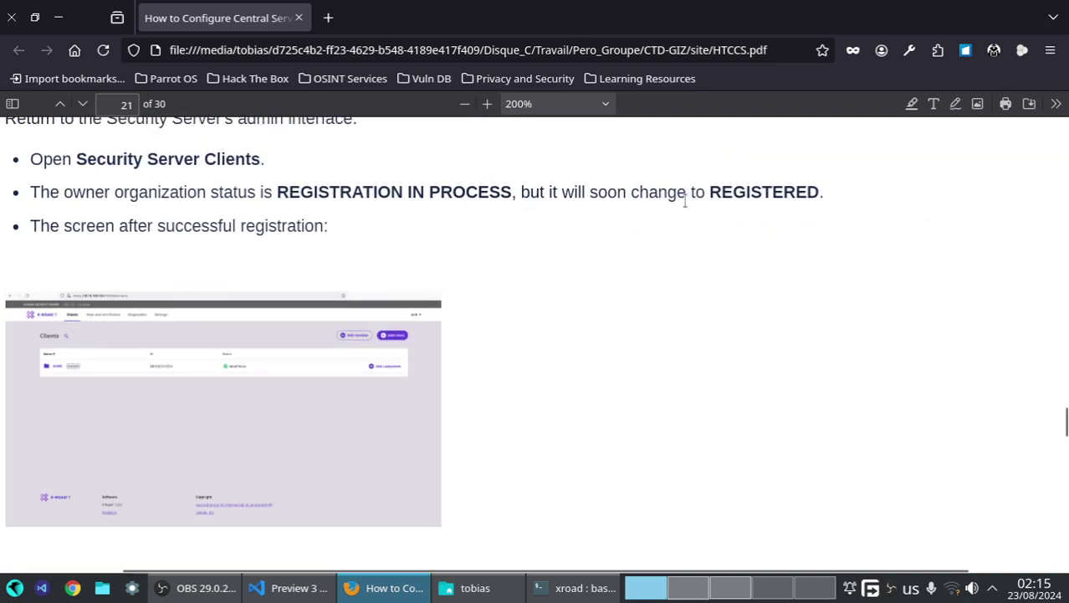
- Reread section 3.7, then go to the Security Server keys page
click(740, 588)
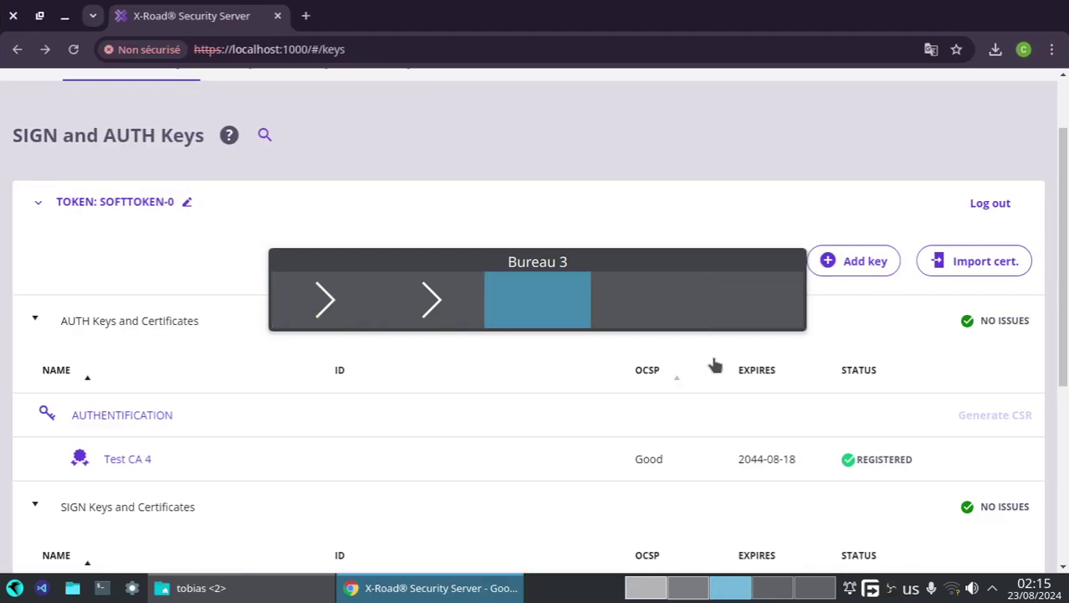
click(646, 588)
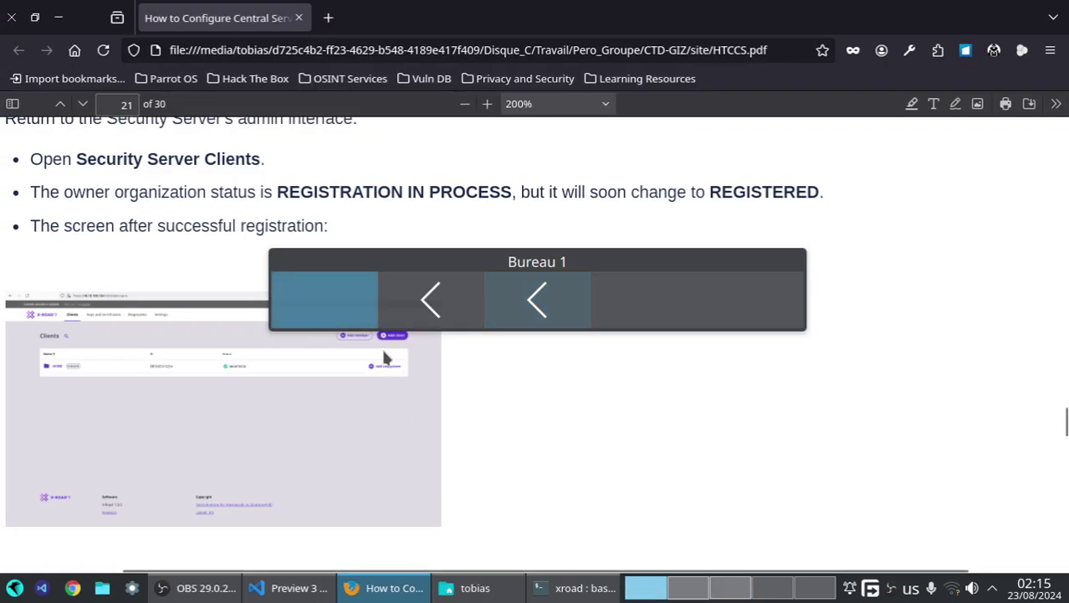
scroll(383, 356, down, 2)
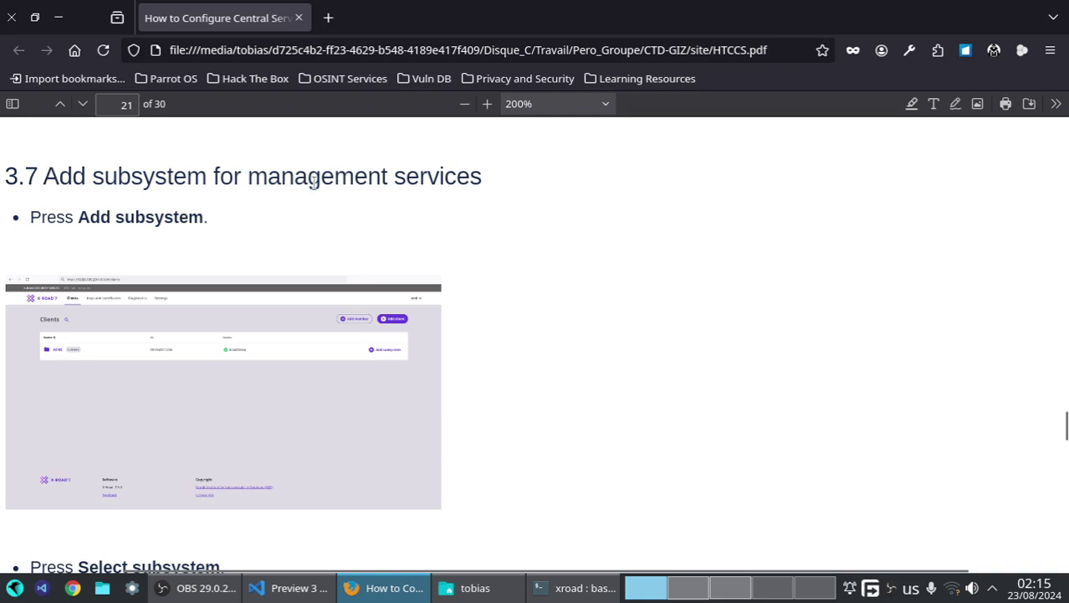
scroll(196, 248, down, 2)
scroll(255, 209, up, 2)
scroll(282, 282, up, 2)
scroll(281, 276, down, 2)
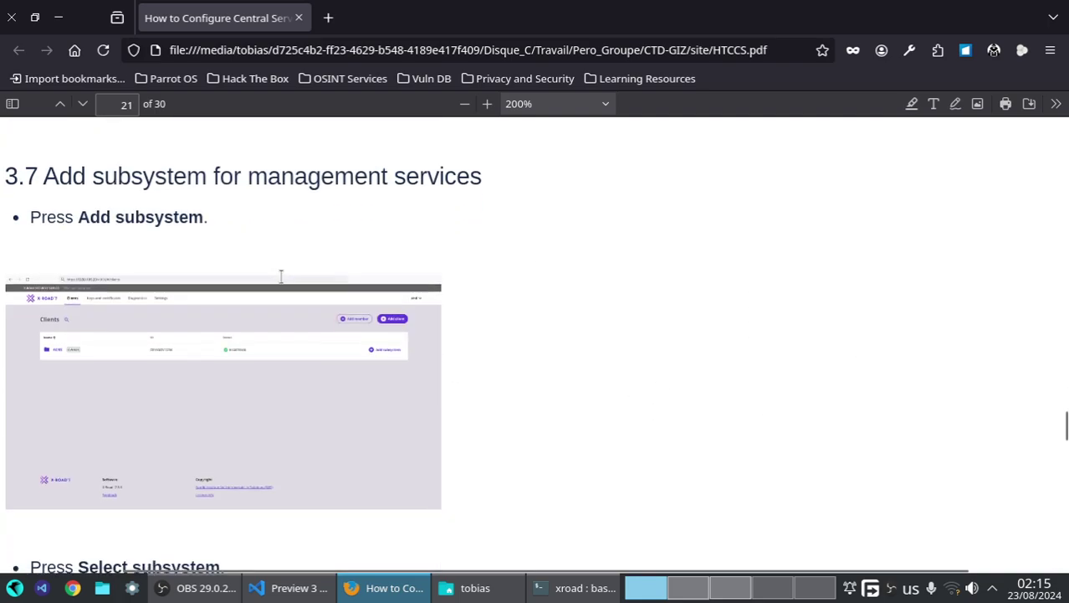
click(721, 592)
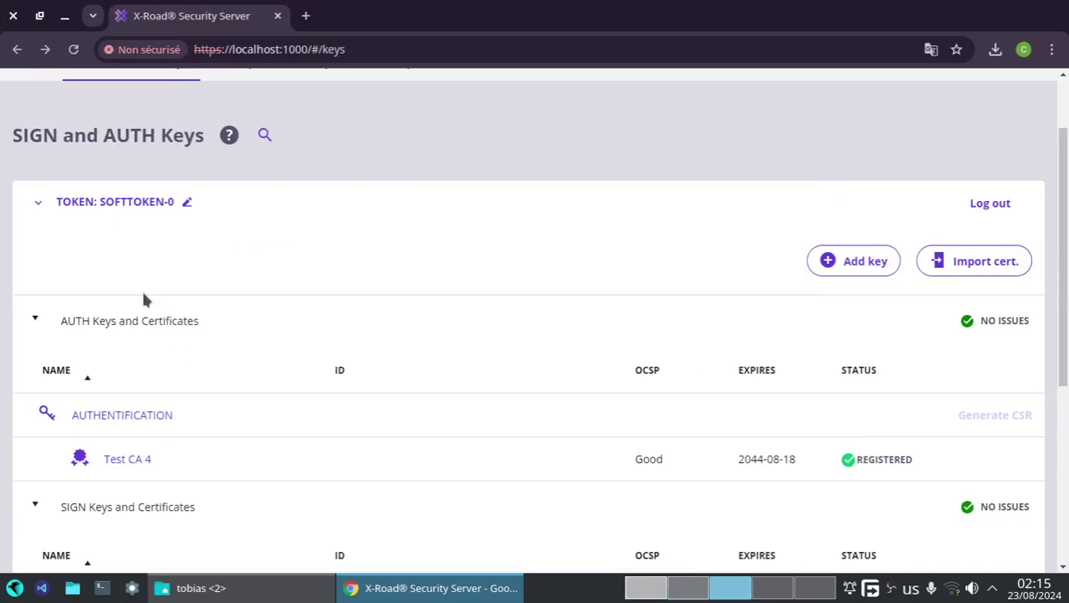
- Open the Security Server Clients list and start adding a subsystem to ASIN
scroll(143, 299, up, 2)
click(241, 130)
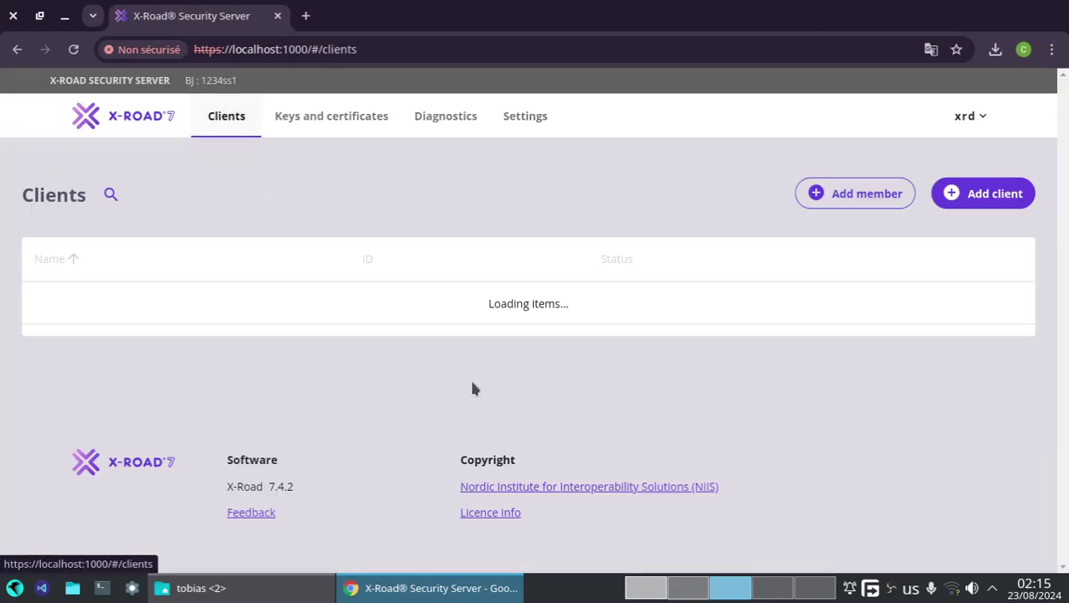
click(968, 303)
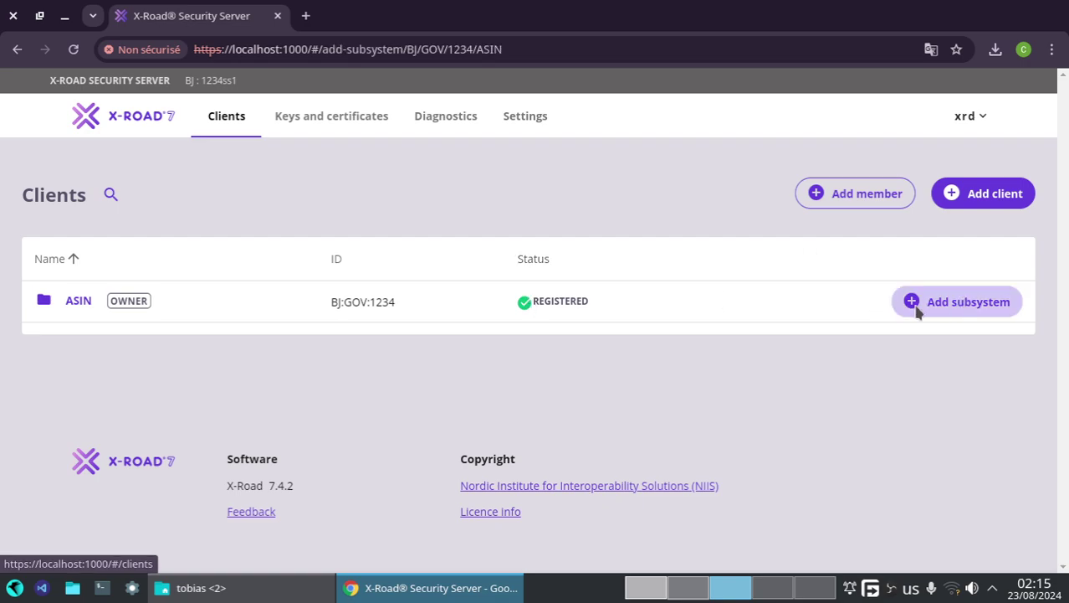
scroll(599, 464, down, 4)
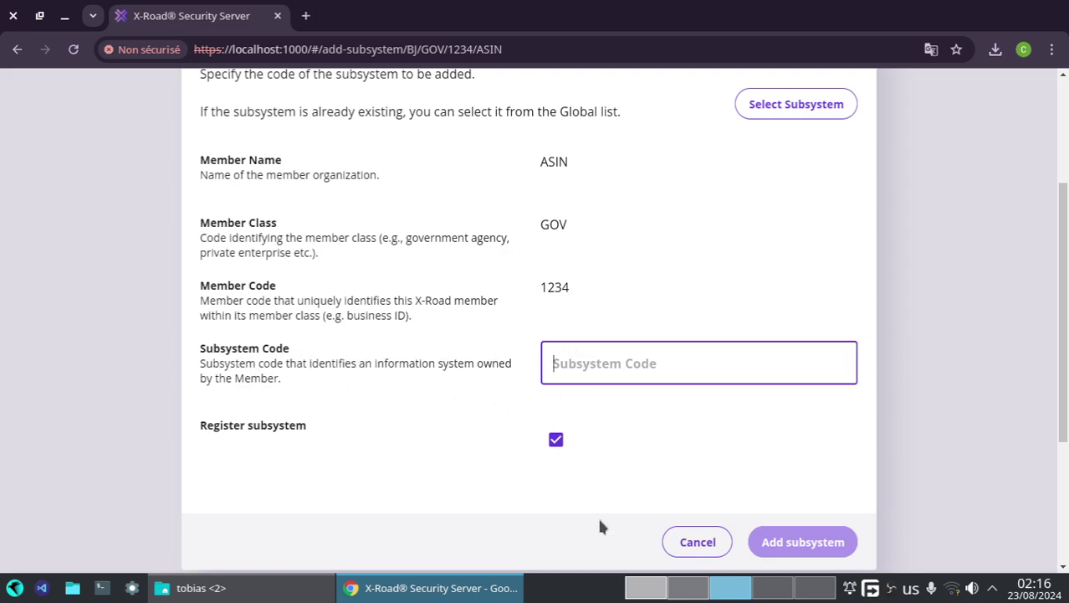
- Pick the ASIN MANAGEMENT subsystem from the global list, filling code MANAGEMENT
click(654, 593)
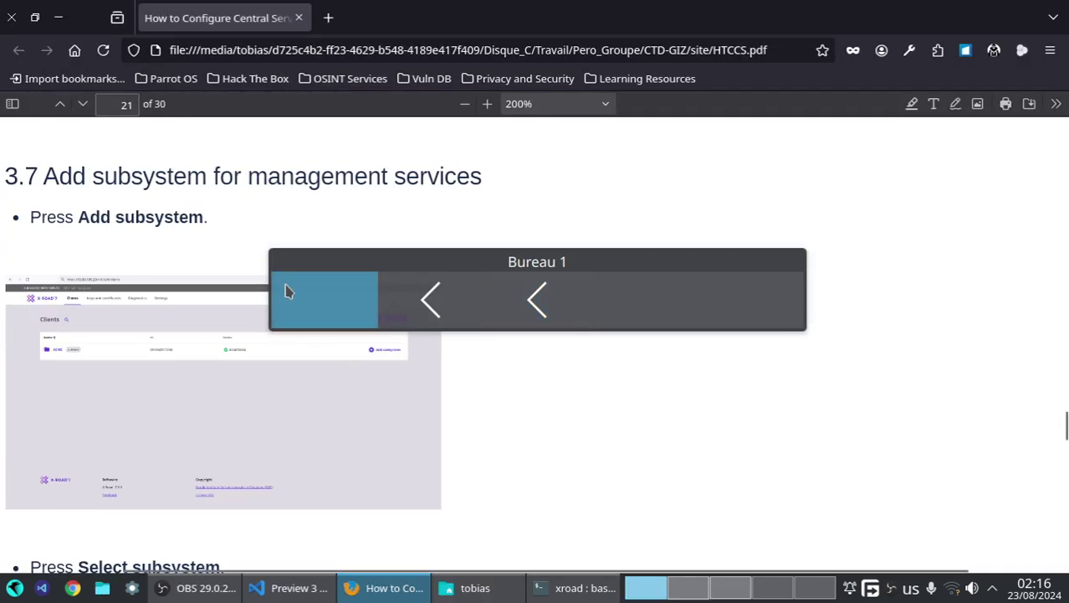
scroll(174, 396, down, 10)
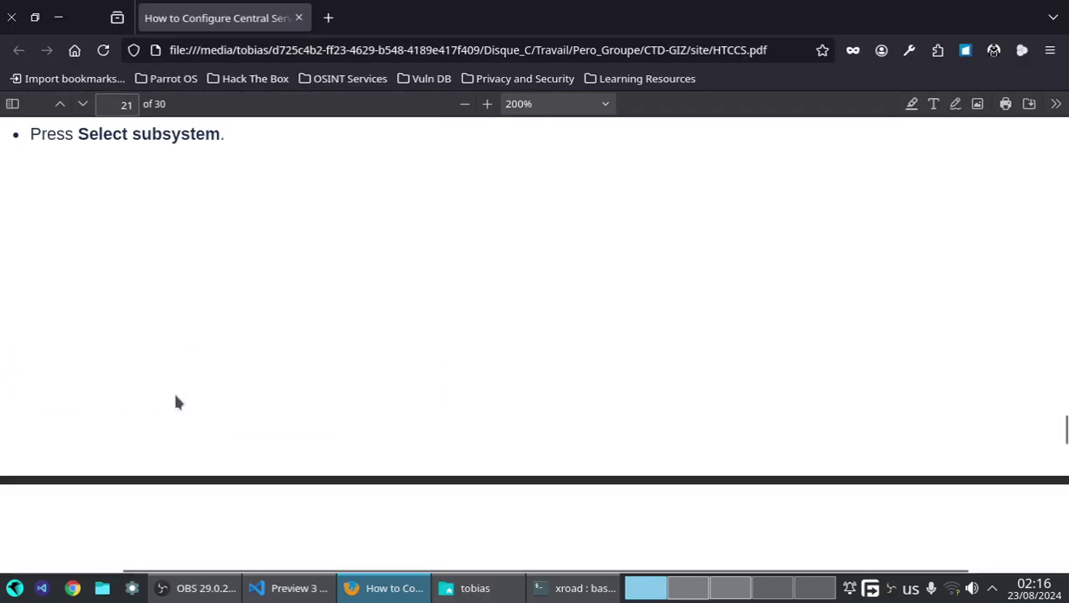
scroll(205, 368, down, 3)
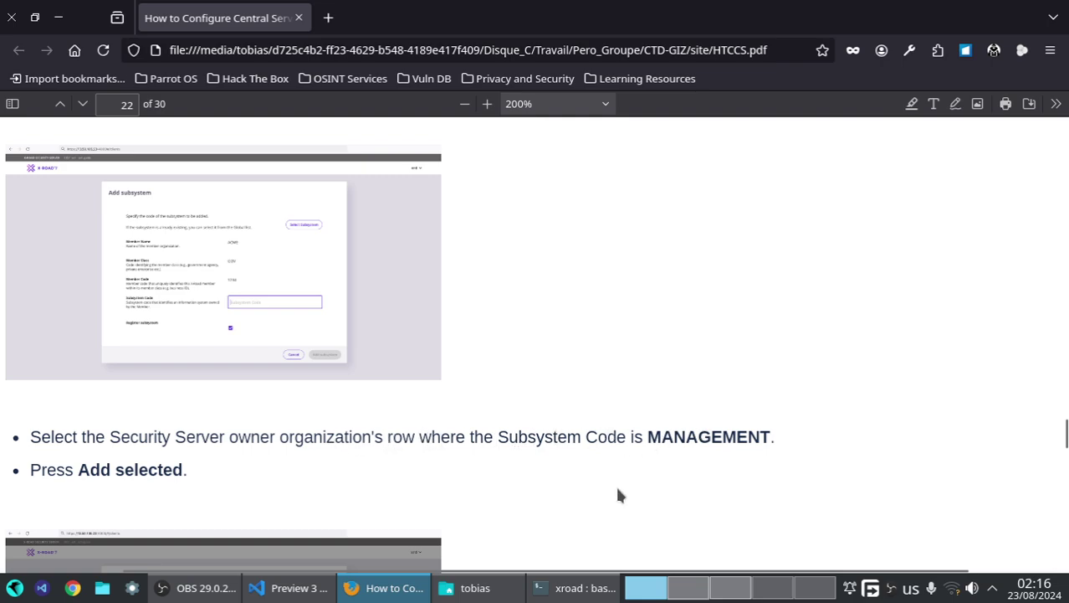
click(690, 588)
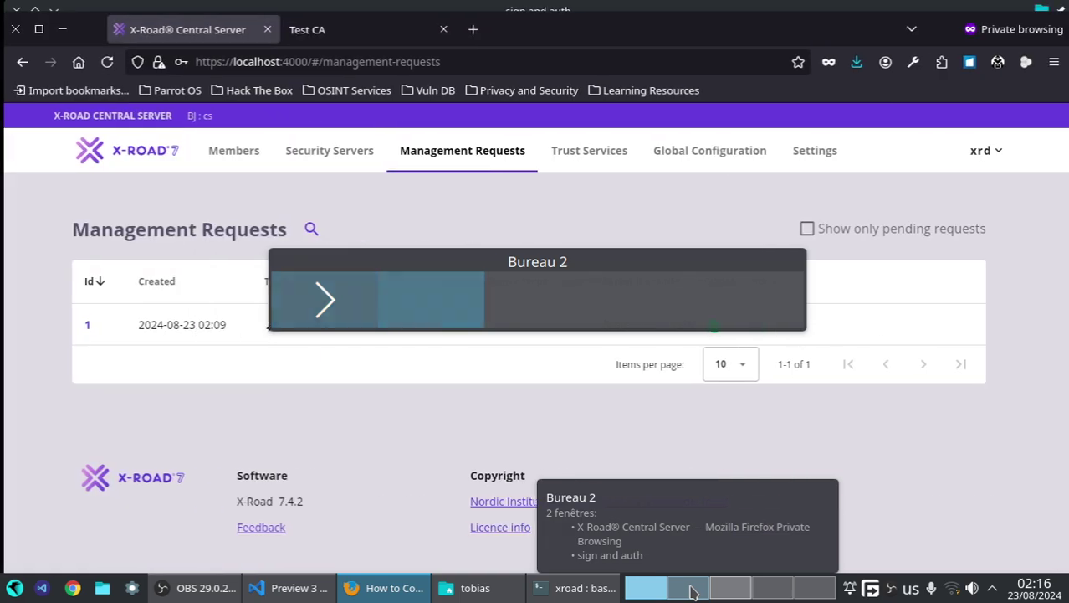
click(731, 588)
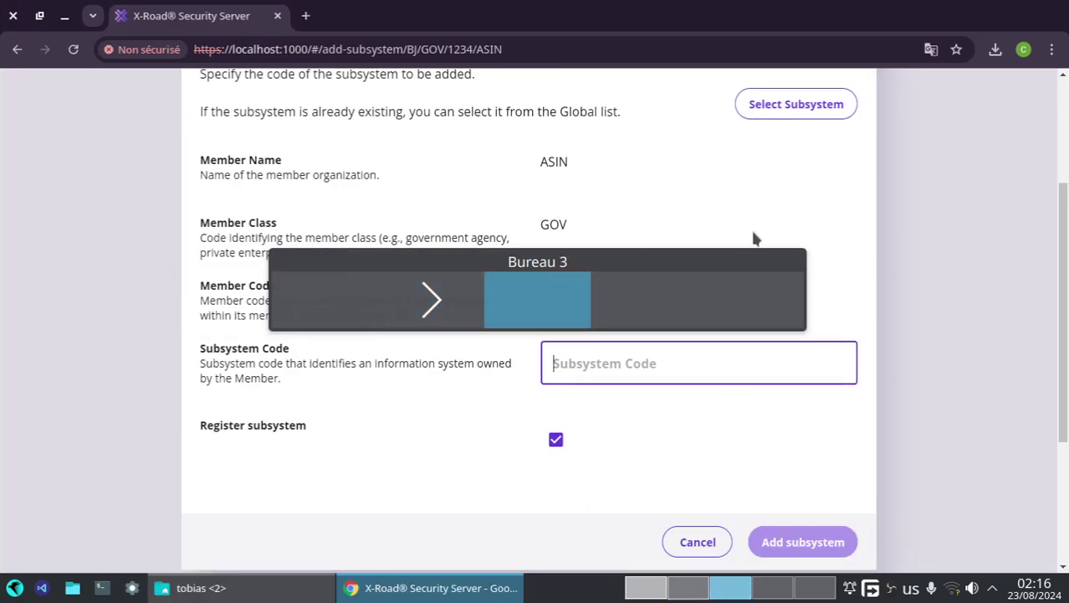
click(754, 110)
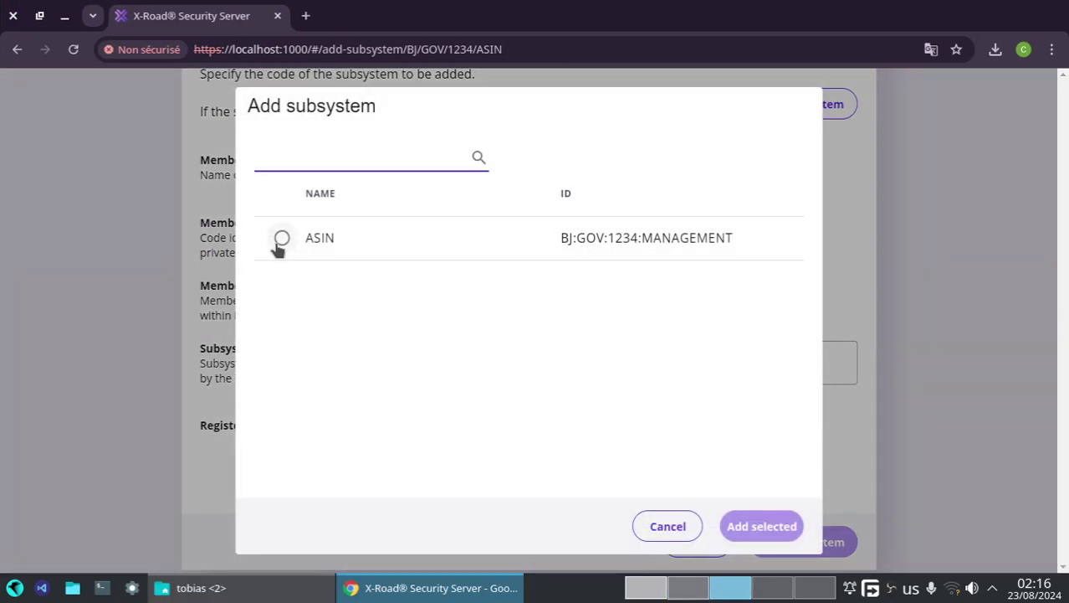
click(282, 239)
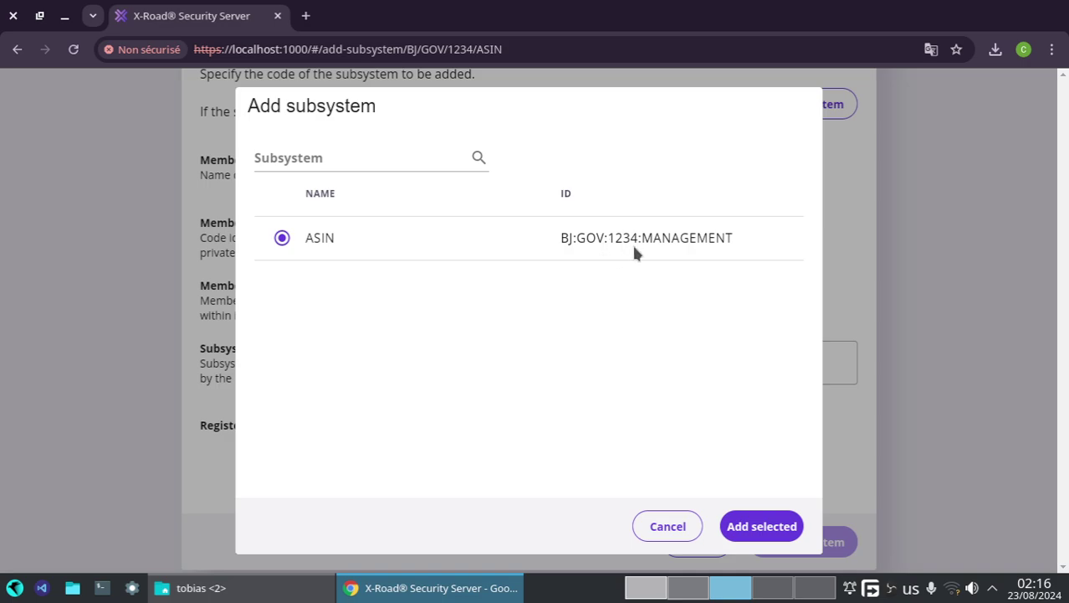
click(767, 529)
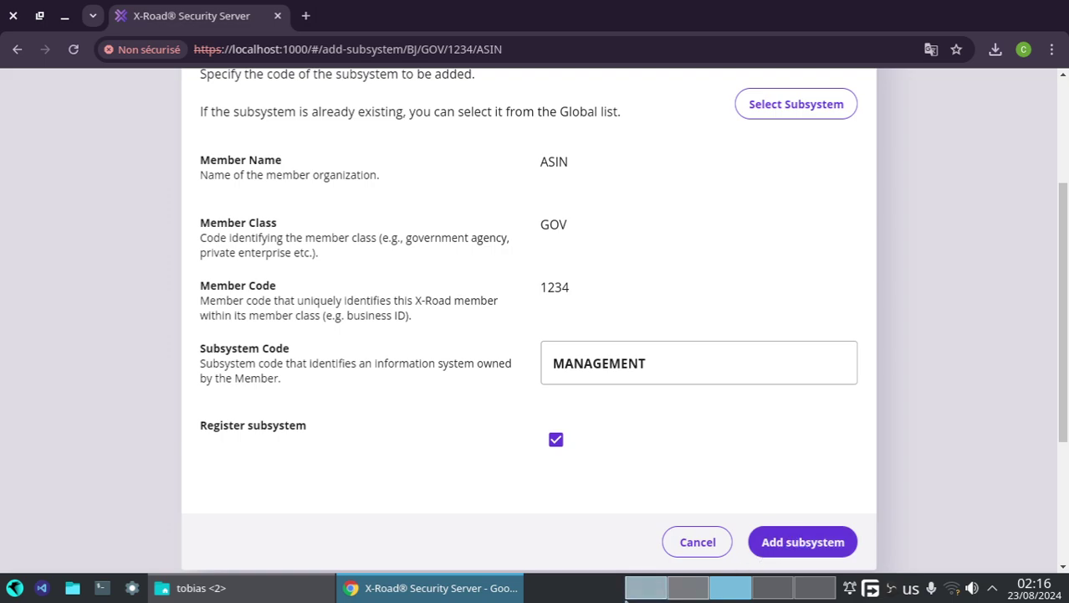
- Submit the MANAGEMENT subsystem and confirm sending its registration request
click(644, 593)
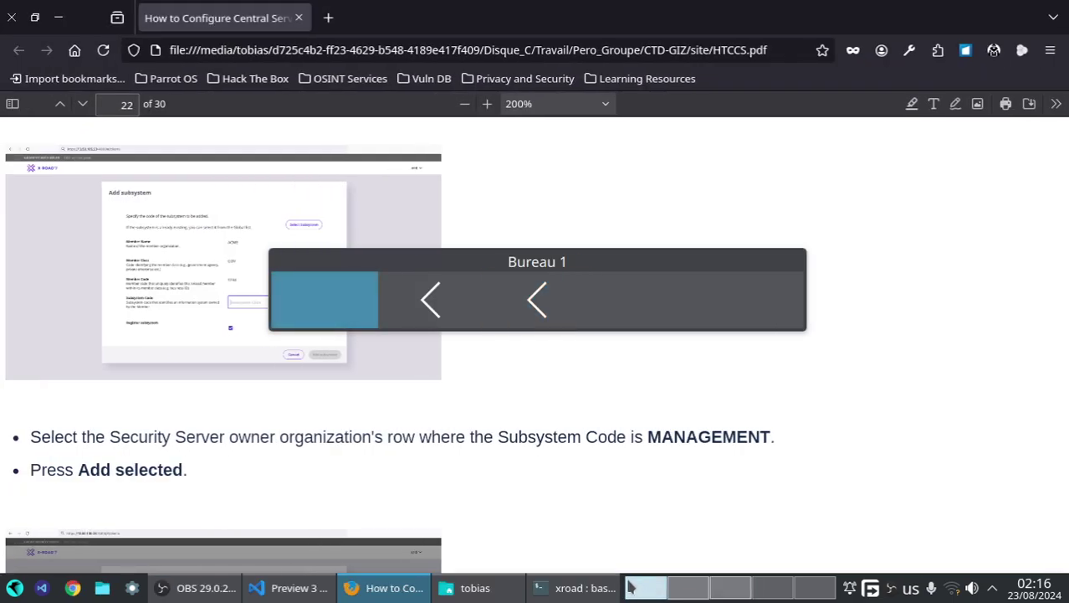
click(732, 589)
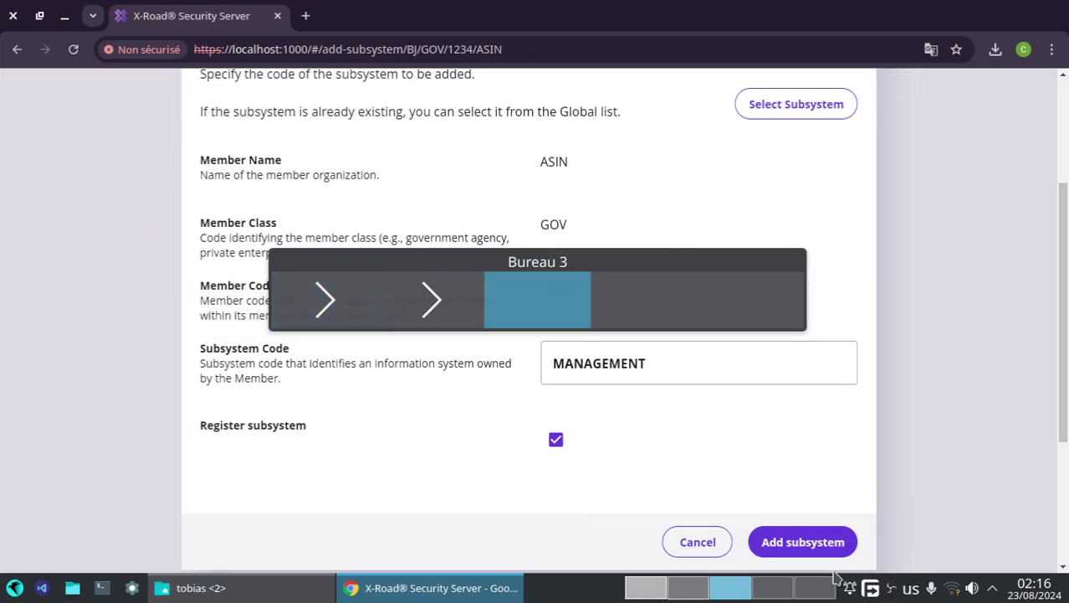
click(816, 551)
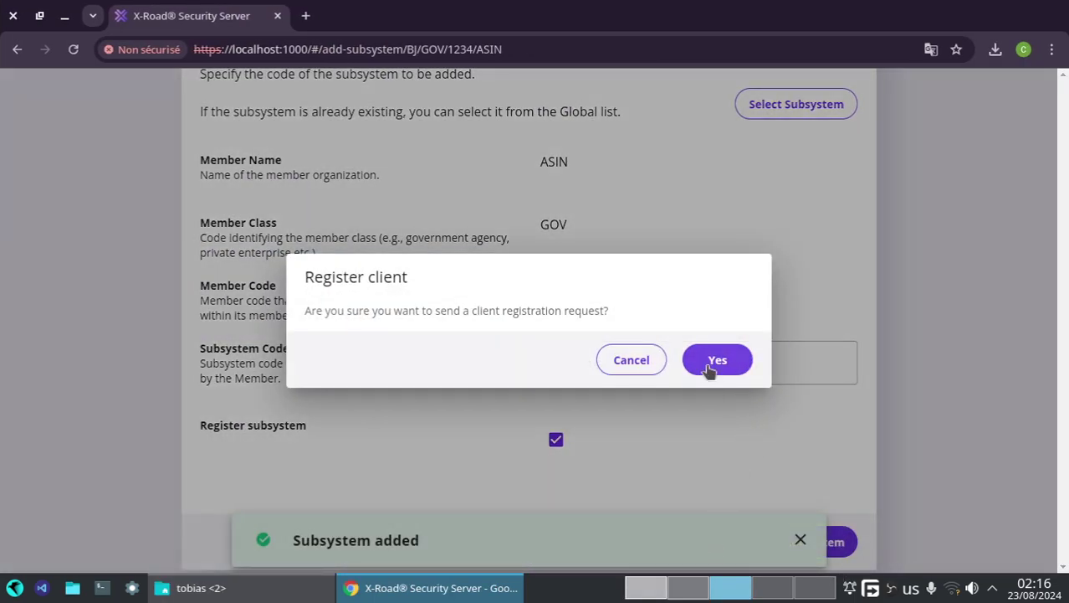
click(712, 368)
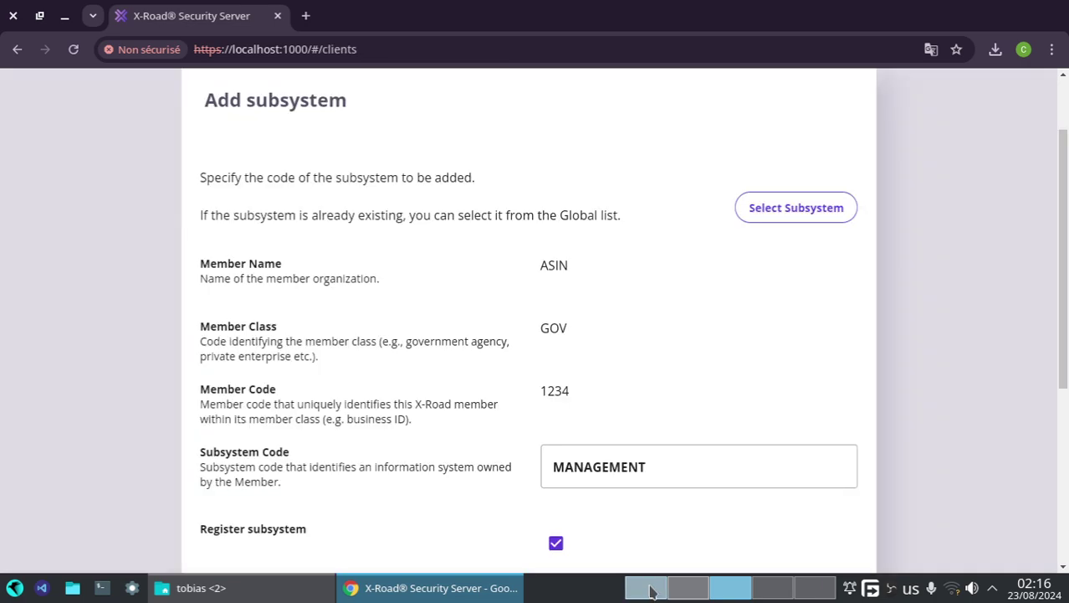
- Reload the Clients list to see BJ:GOV:1234:MANAGEMENT listed as Saved
click(651, 589)
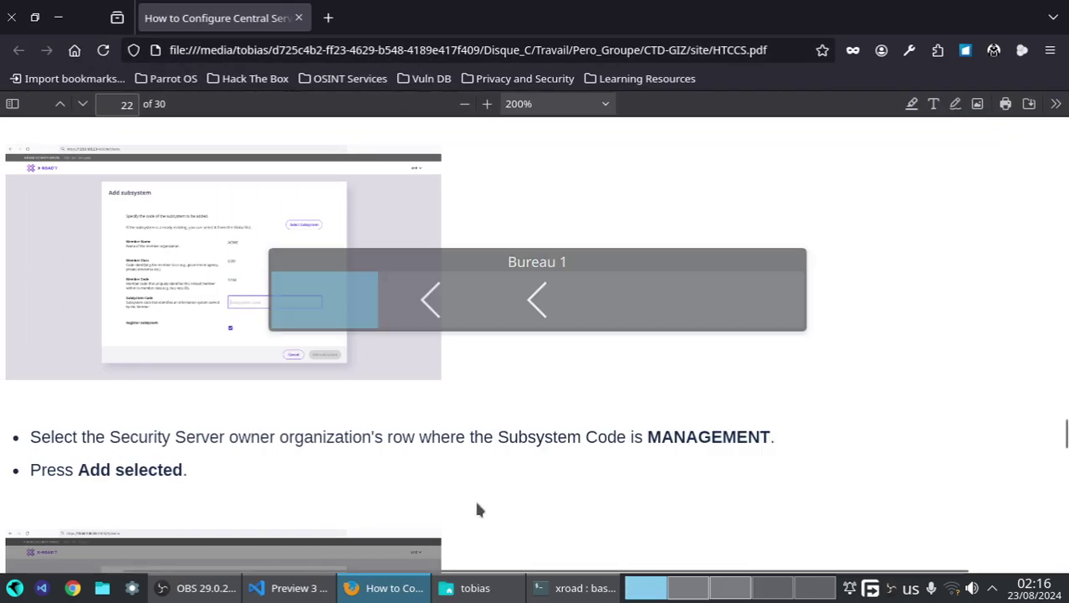
scroll(479, 510, down, 1)
scroll(480, 510, down, 3)
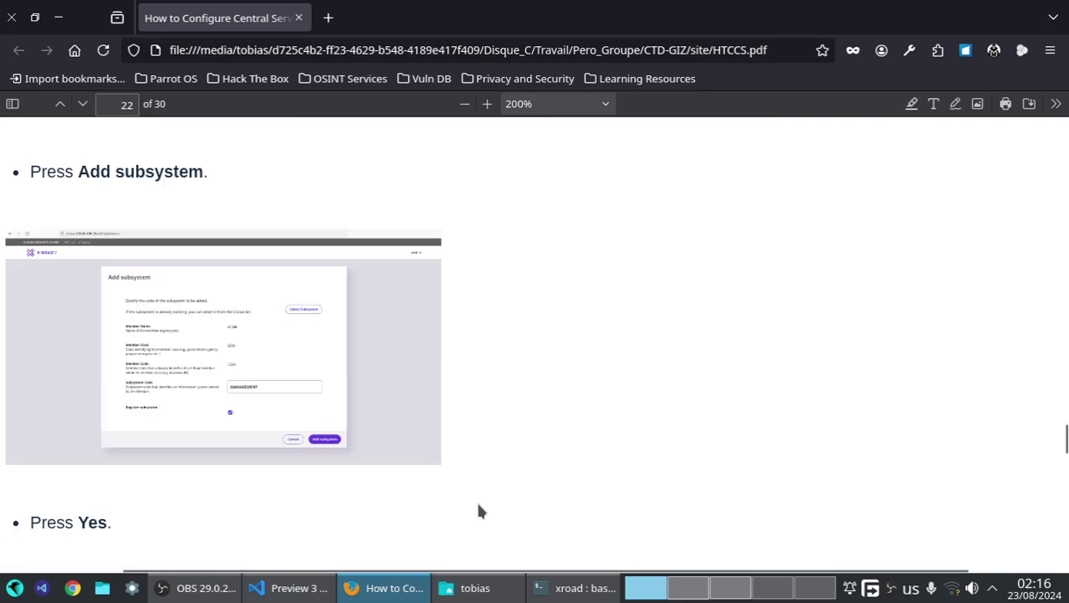
scroll(479, 510, down, 5)
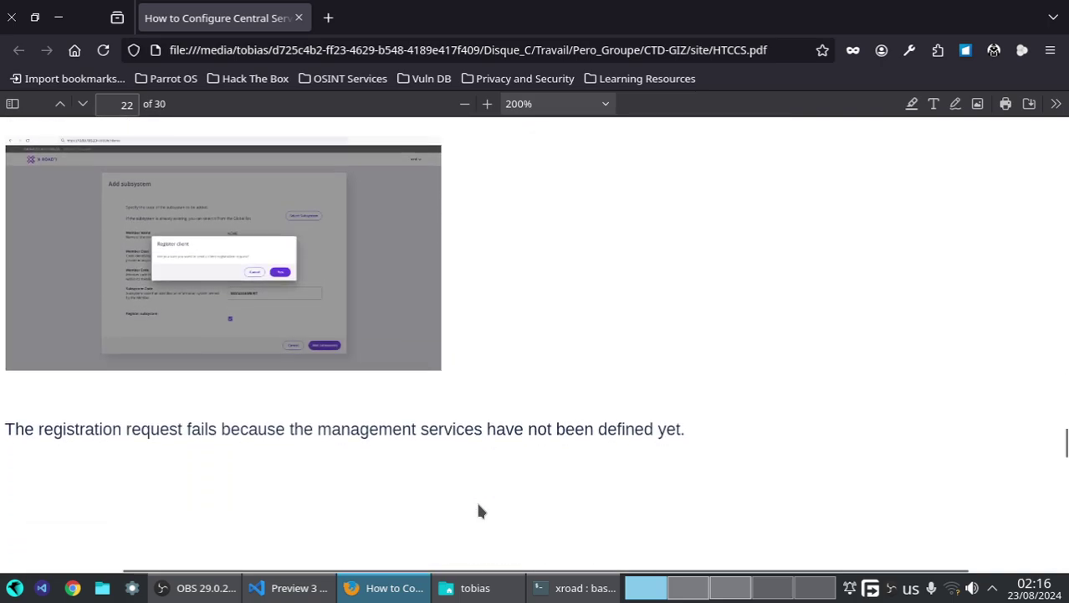
scroll(335, 341, up, 2)
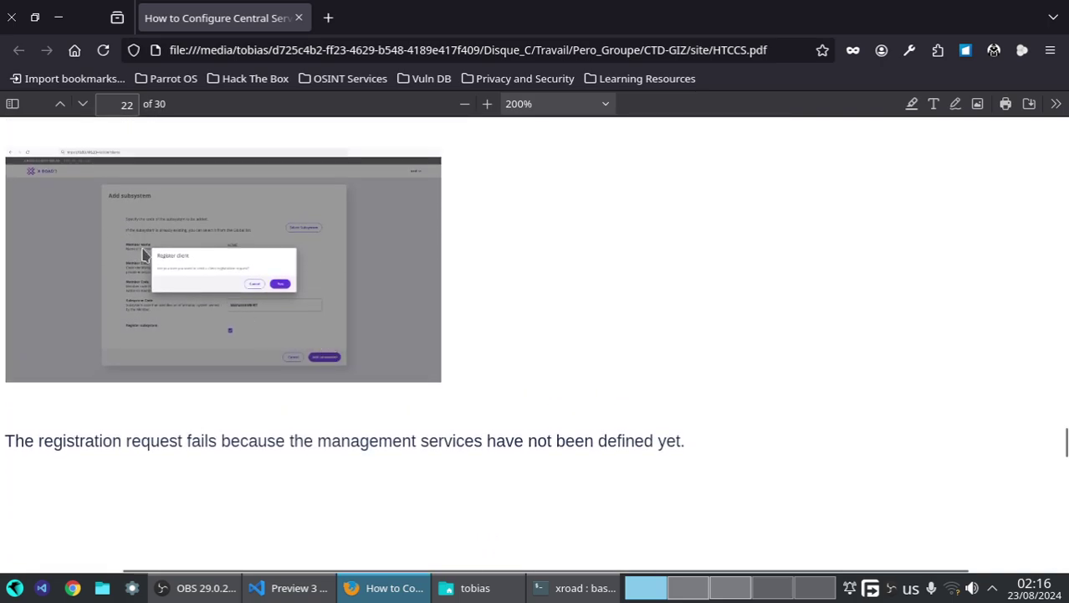
scroll(644, 593, down, 2)
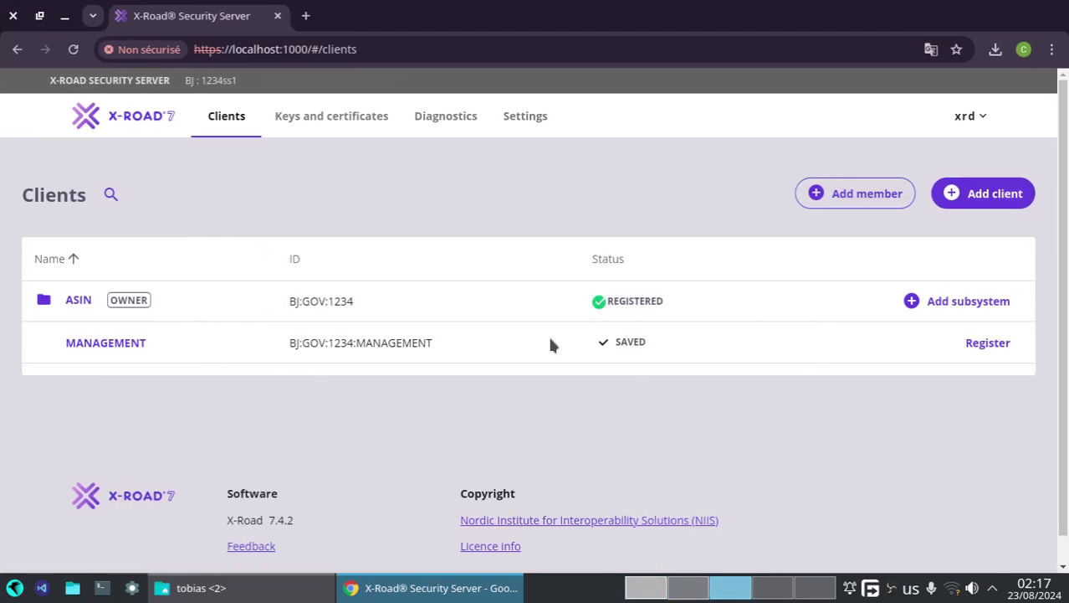
click(68, 51)
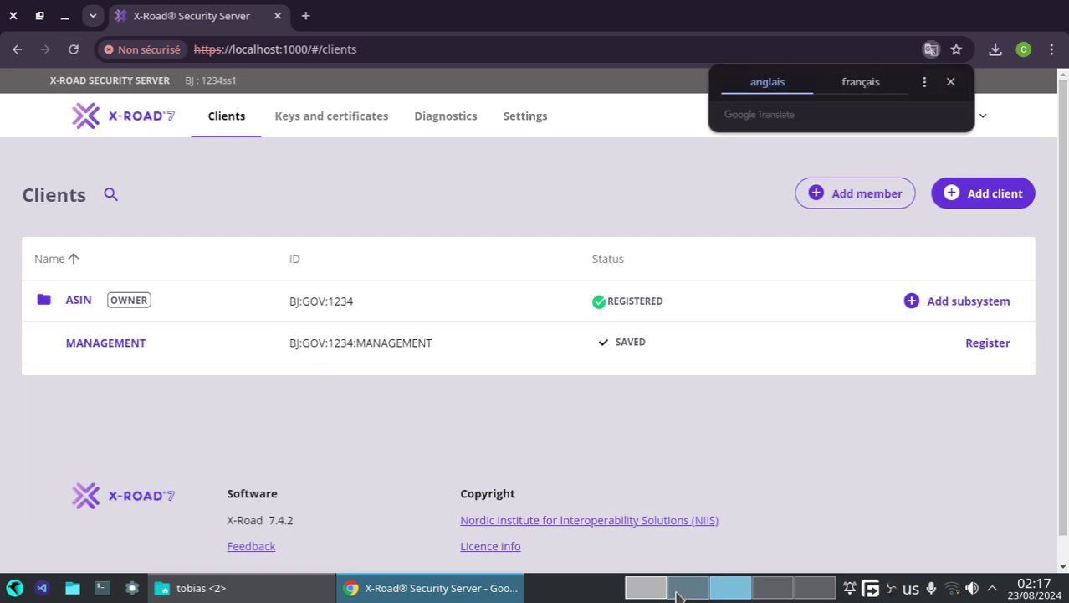
click(646, 587)
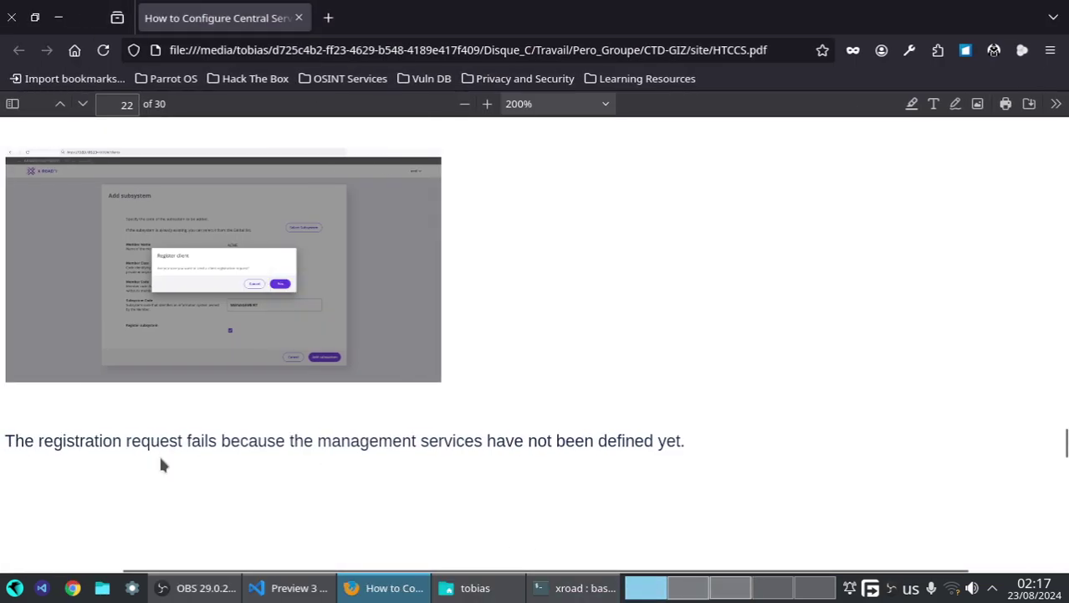
- Highlight the guide's sentence explaining that the registration request fails
scroll(452, 431, down, 3)
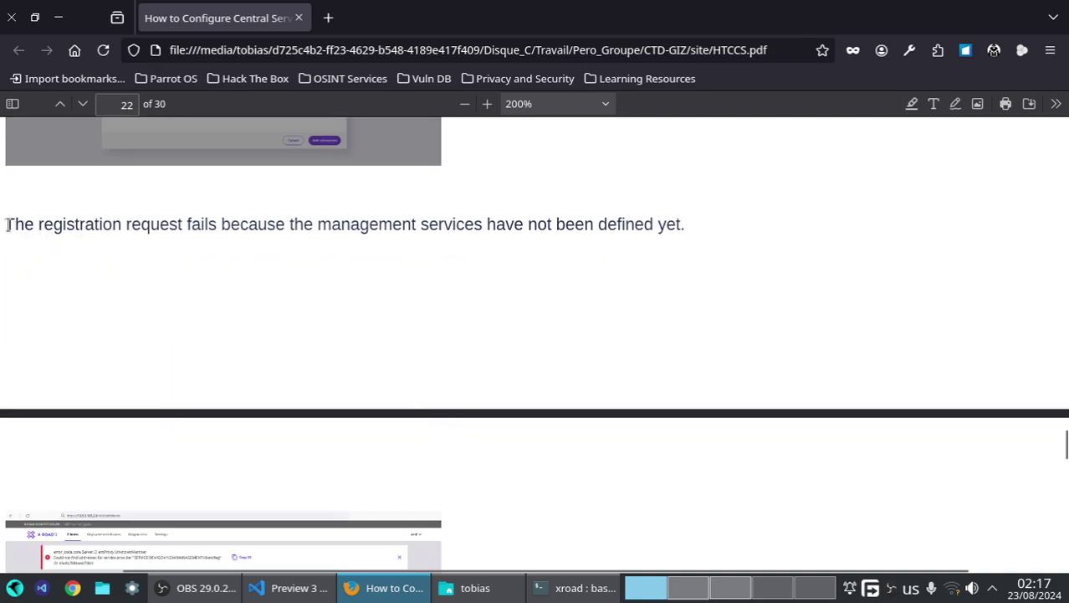
drag(8, 224, 299, 216)
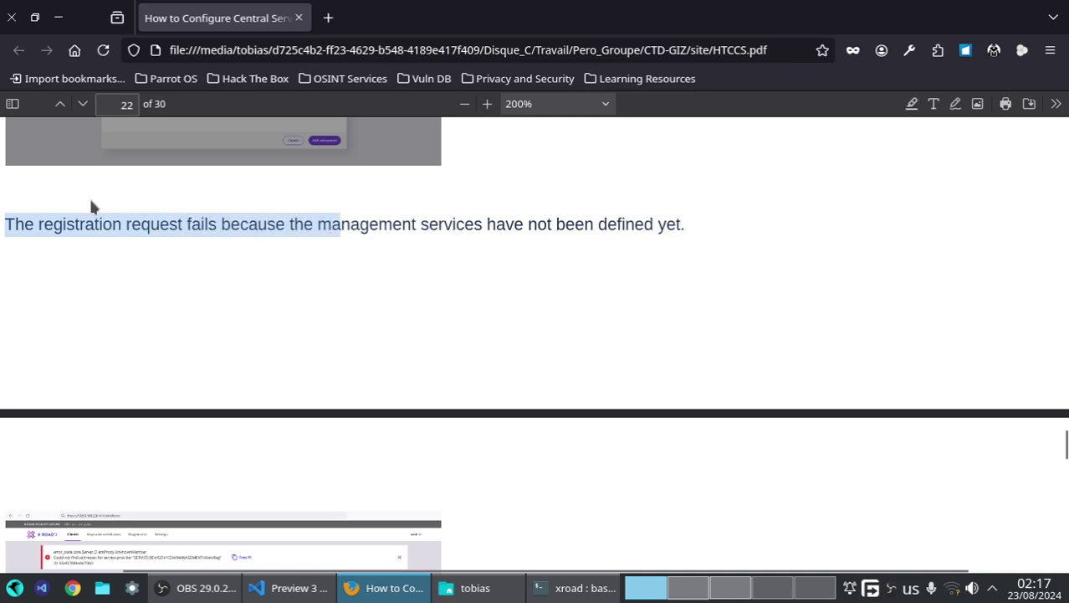
drag(92, 206, 741, 234)
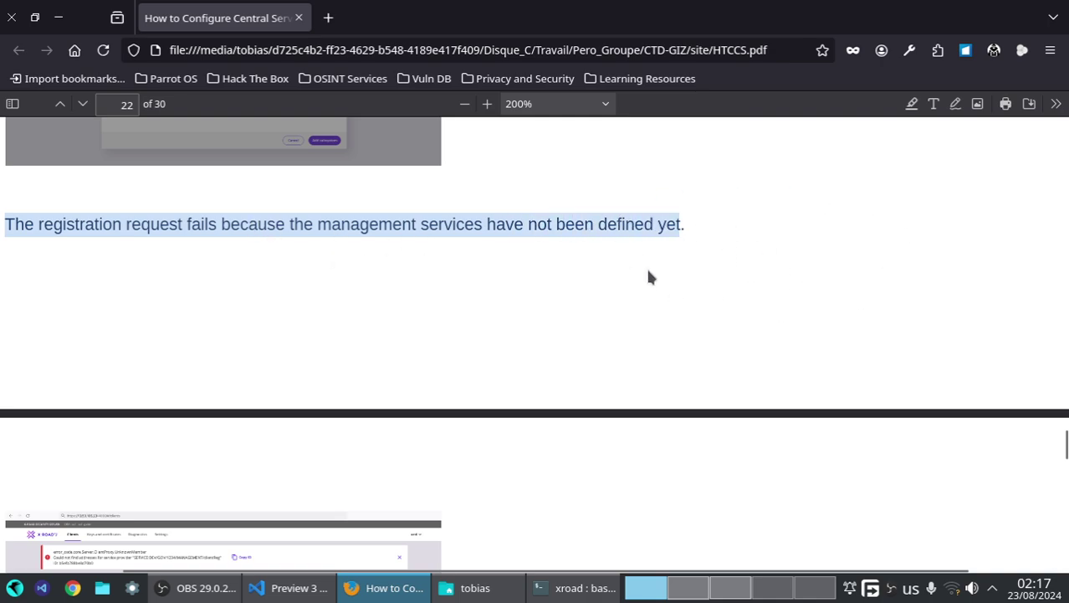
- Retry registering the MANAGEMENT subsystem, which fails with an UnknownMember error
click(730, 588)
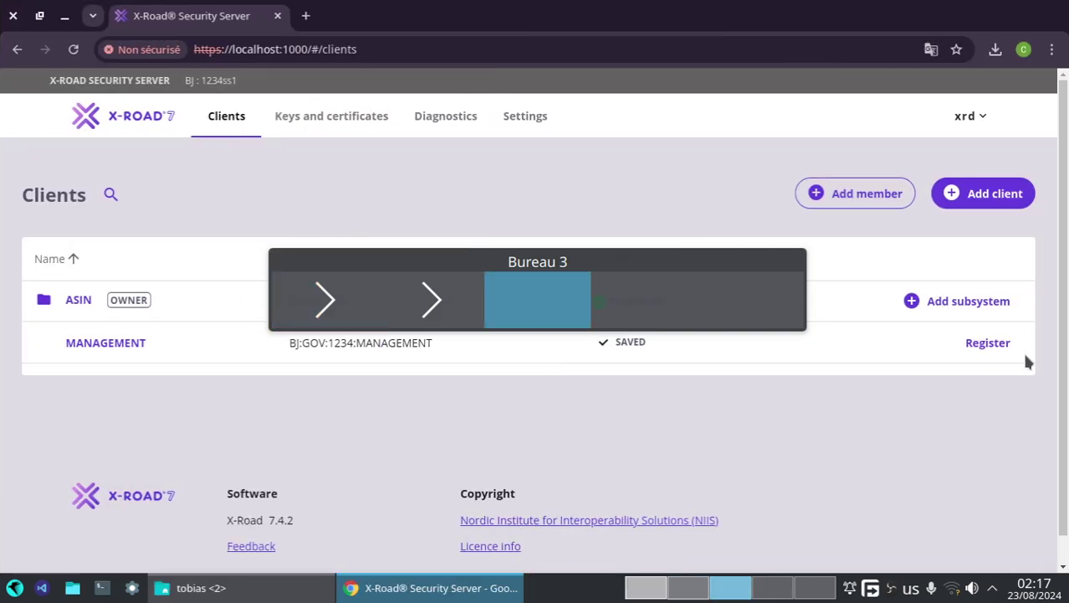
click(1001, 347)
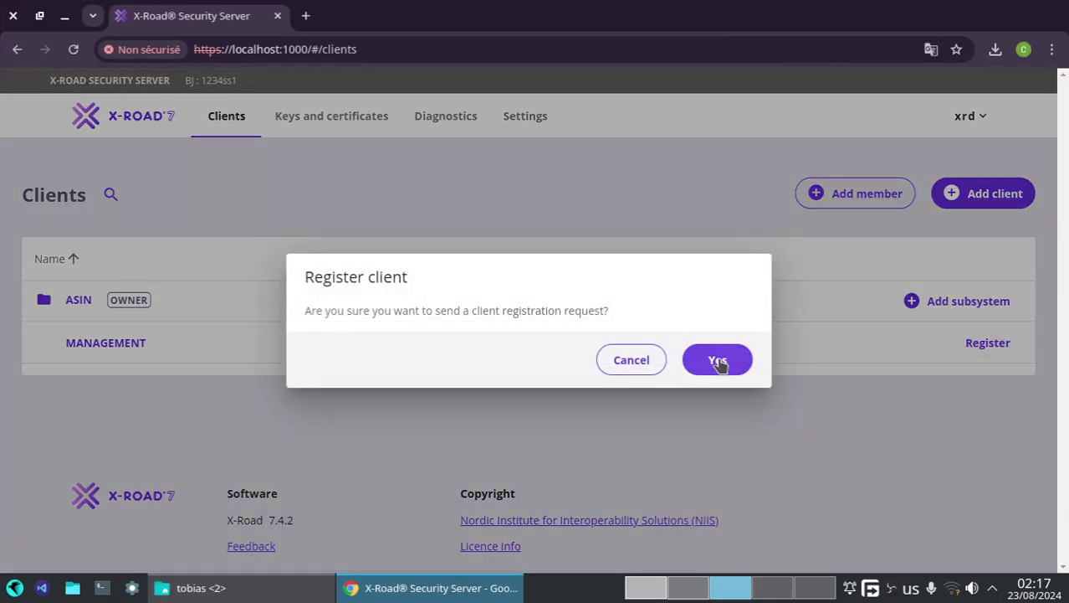
click(718, 361)
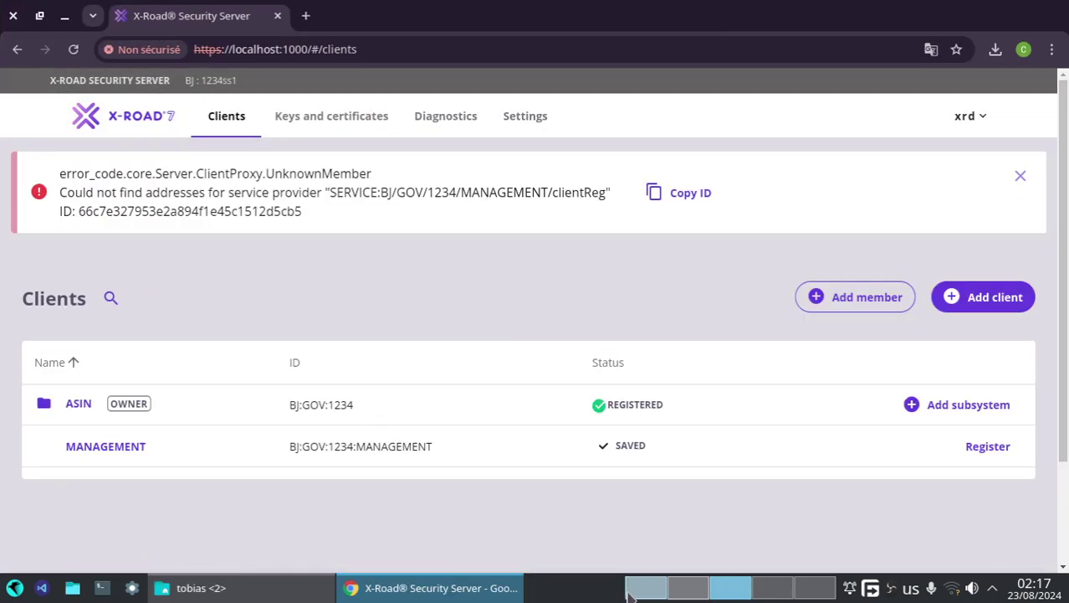
key(ctrl+alt+Left)
key(ctrl+alt+Left)
scroll(112, 343, down, 5)
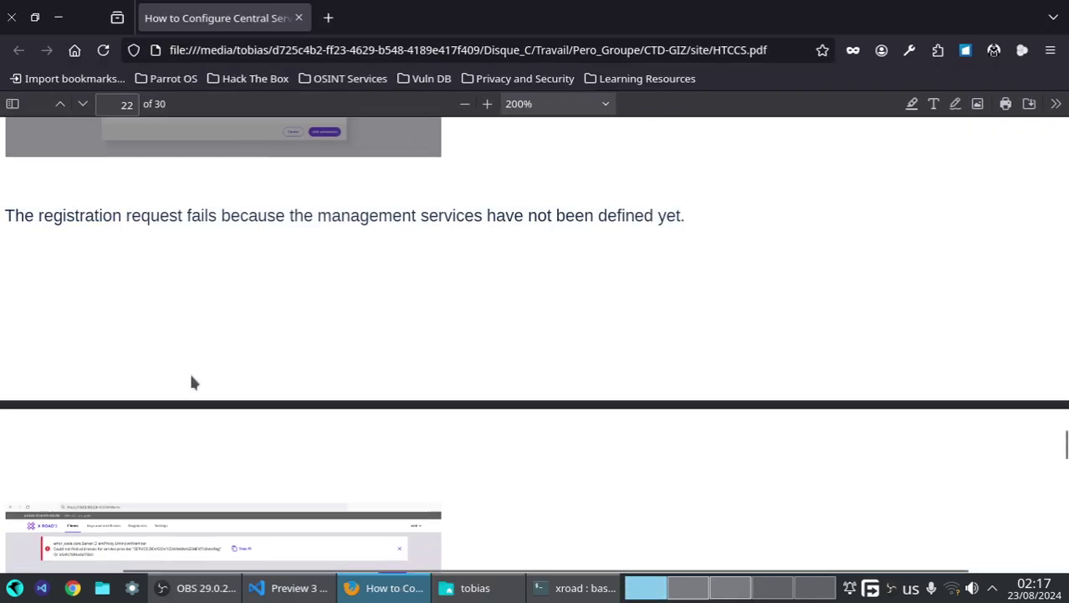
- Highlight page 23's 'Management Services' Security Server' step and read through to Select
scroll(213, 343, down, 3)
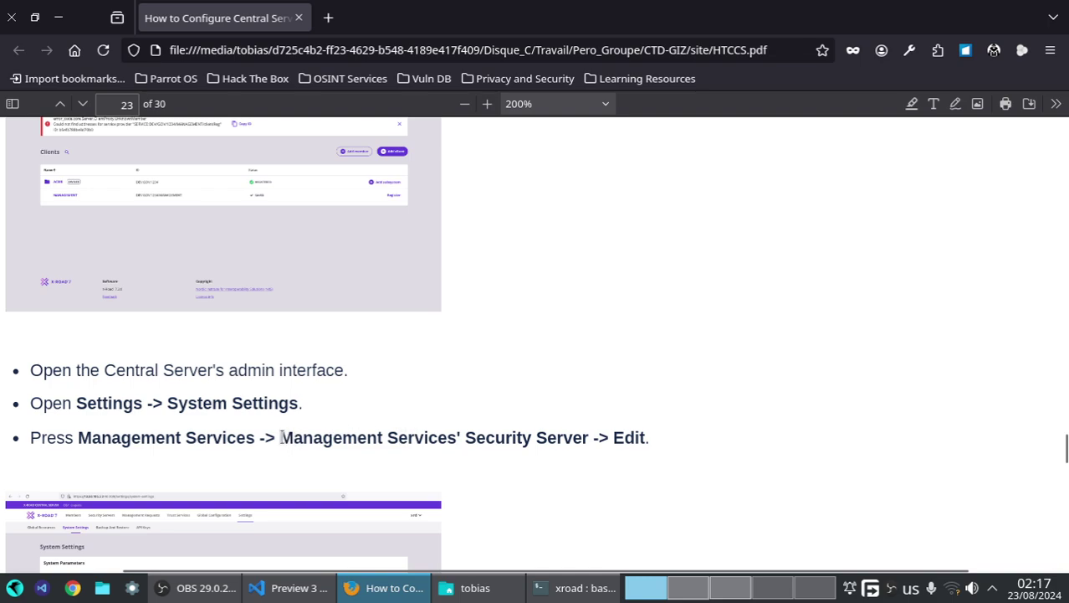
drag(281, 437, 593, 431)
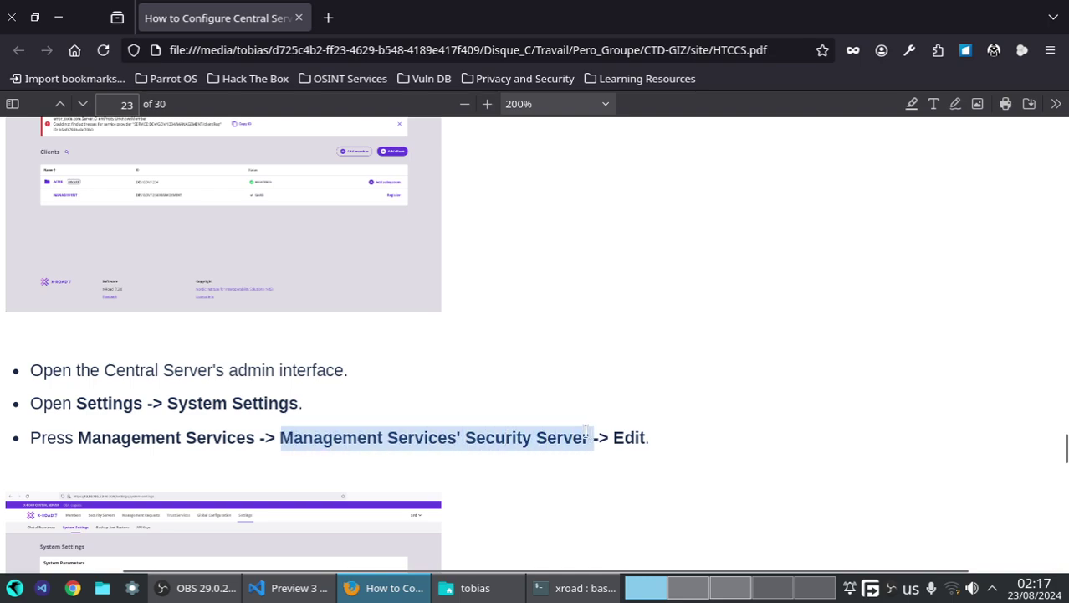
scroll(586, 432, down, 5)
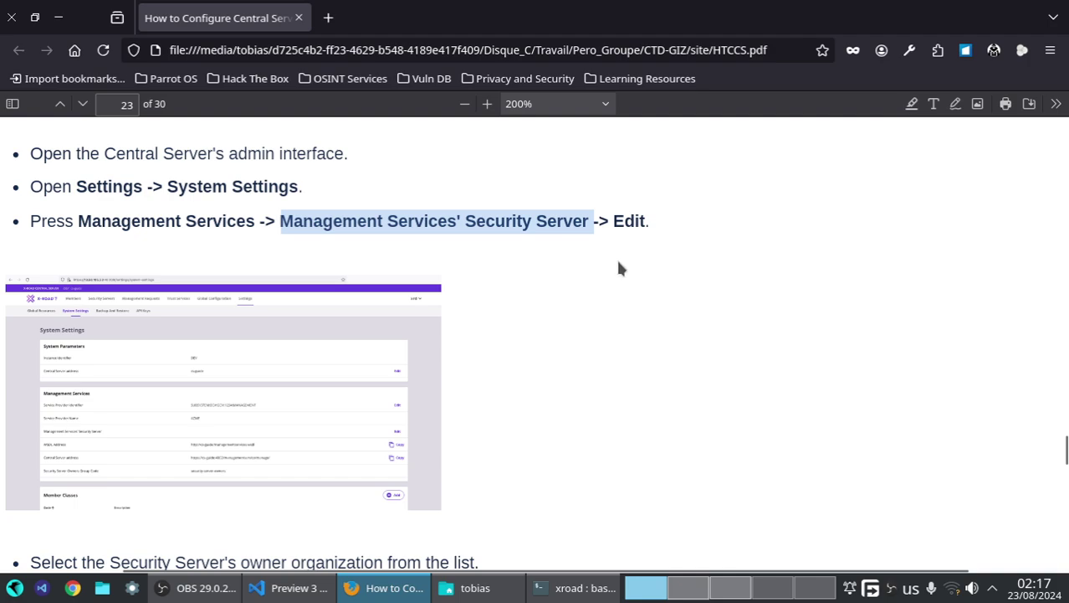
scroll(596, 280, down, 6)
scroll(326, 300, down, 2)
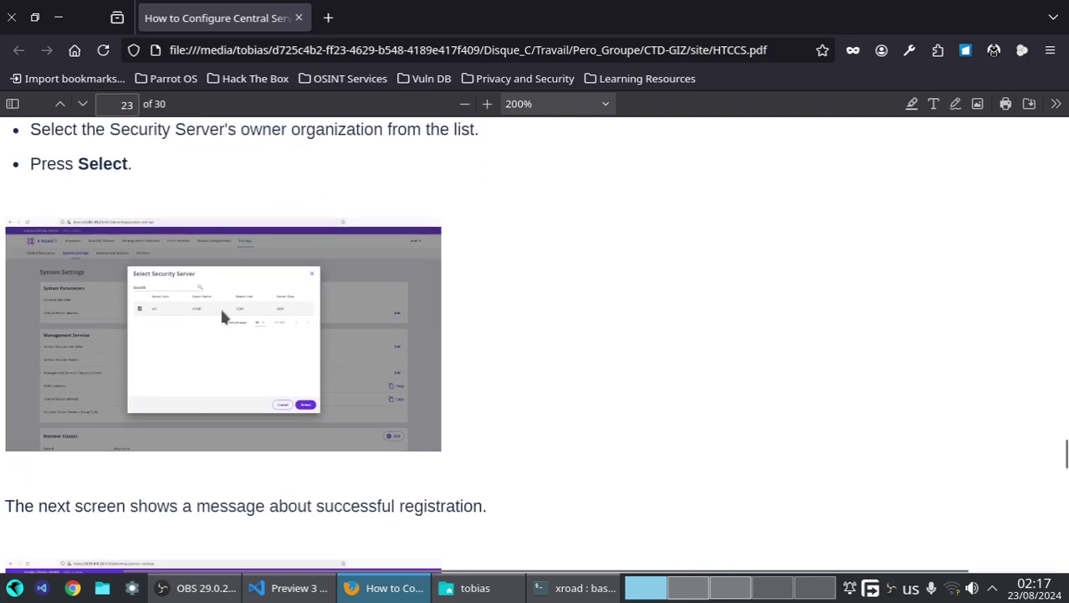
click(718, 587)
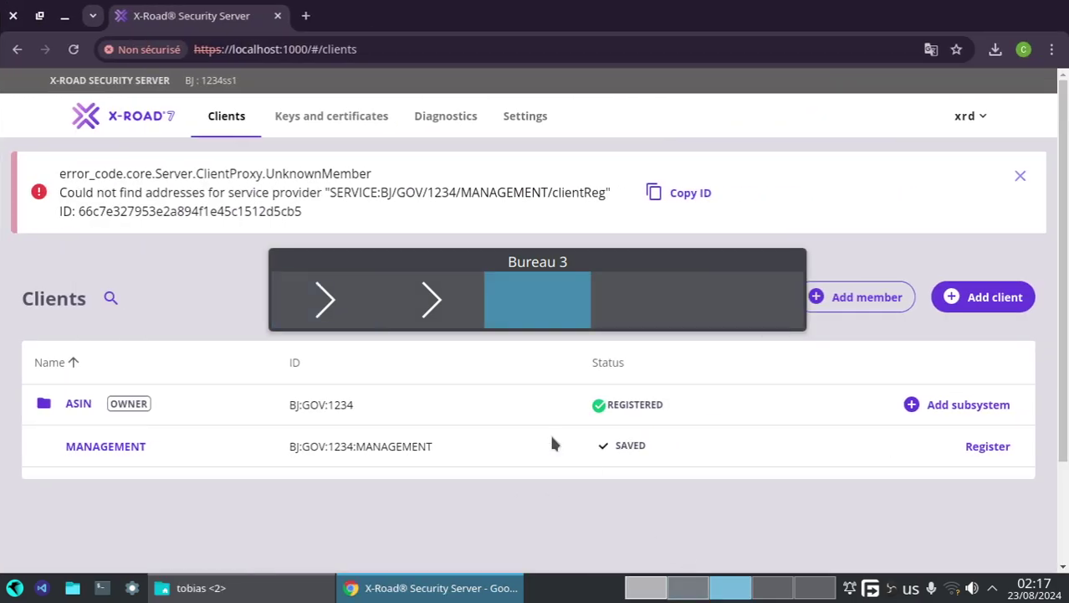
- Open the Security Server system parameters and check the server address ss1
click(503, 122)
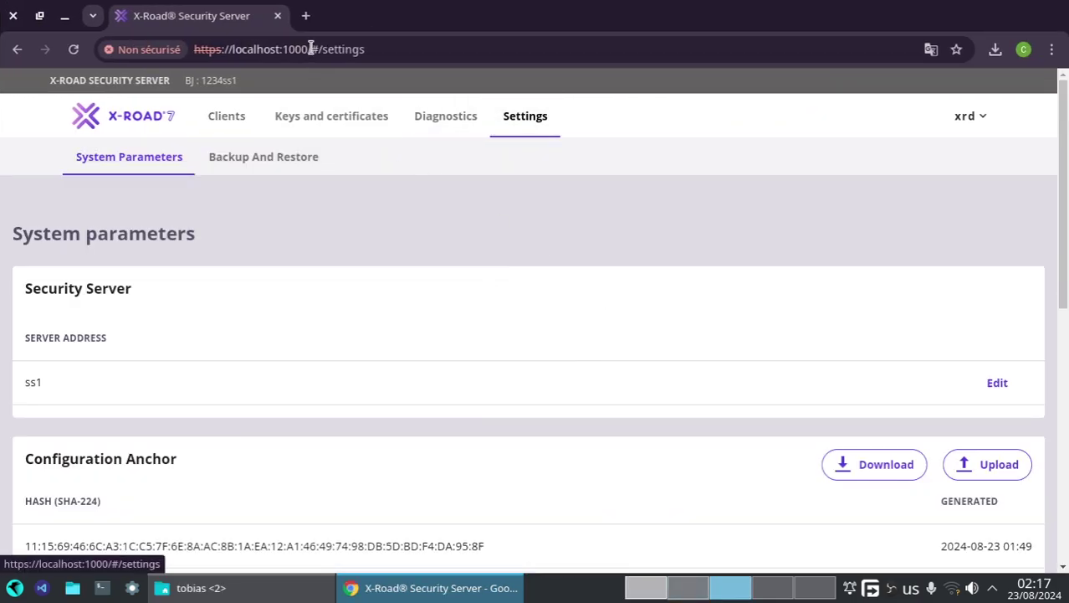
scroll(186, 284, down, 4)
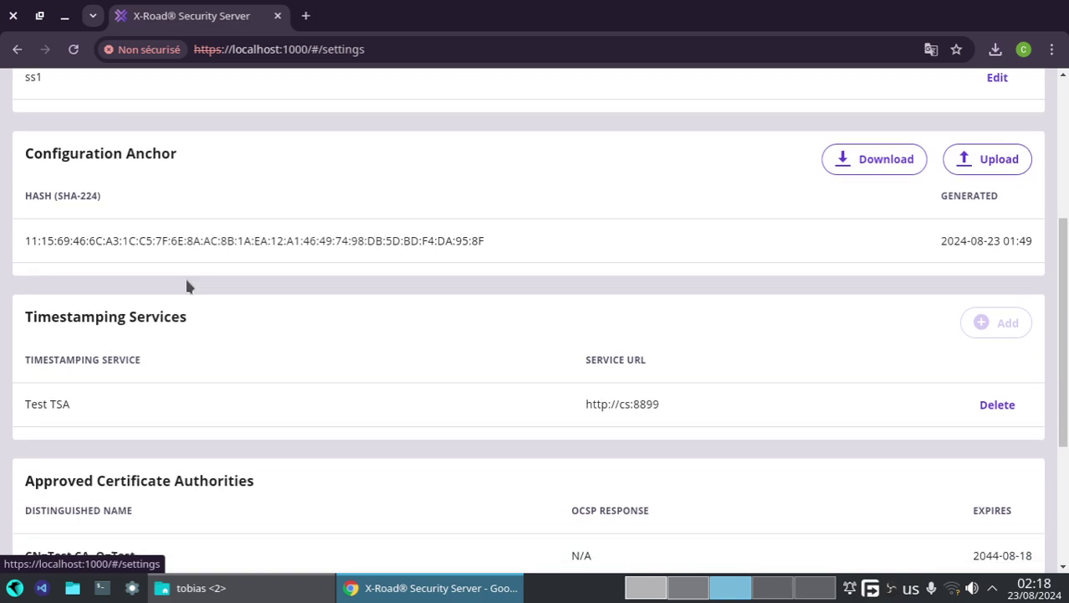
scroll(186, 283, down, 3)
scroll(187, 282, up, 3)
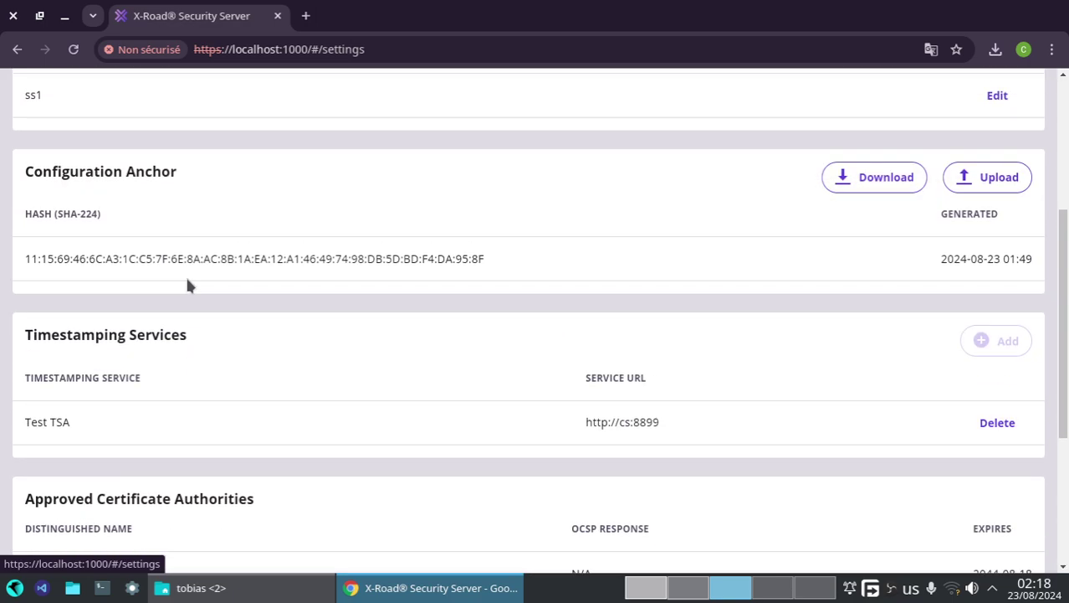
scroll(186, 282, up, 3)
scroll(224, 241, down, 2)
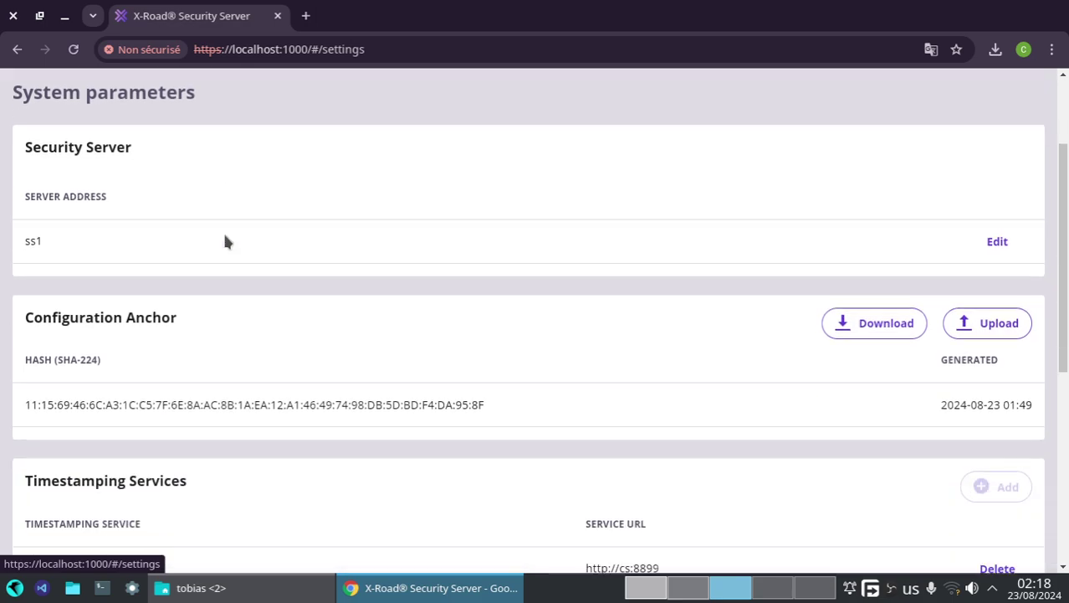
scroll(201, 228, down, 1)
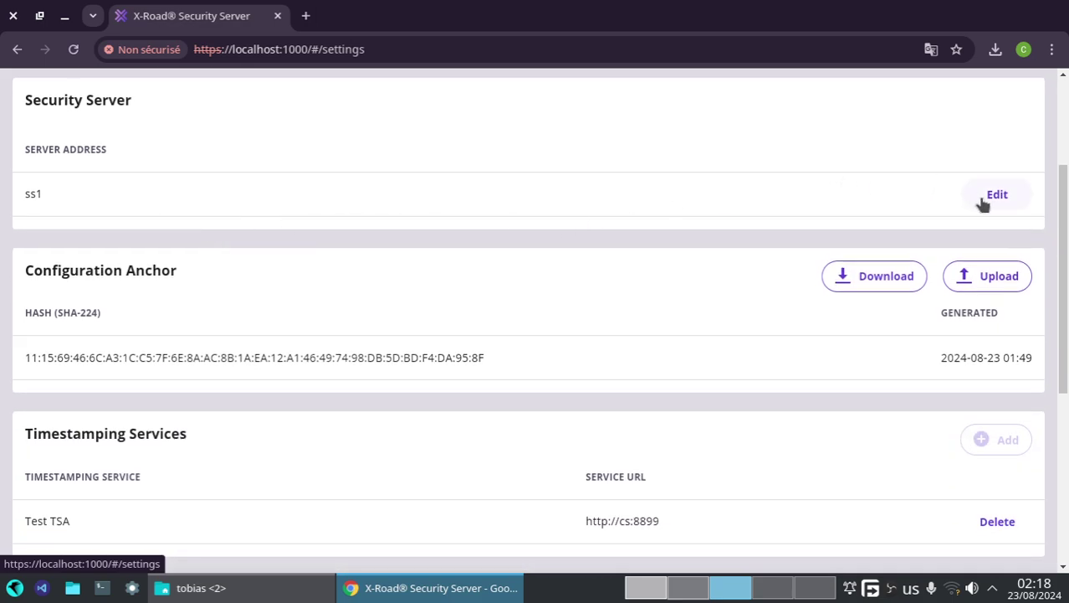
- Compare the guide's instructions against the Security Server system parameters
click(629, 591)
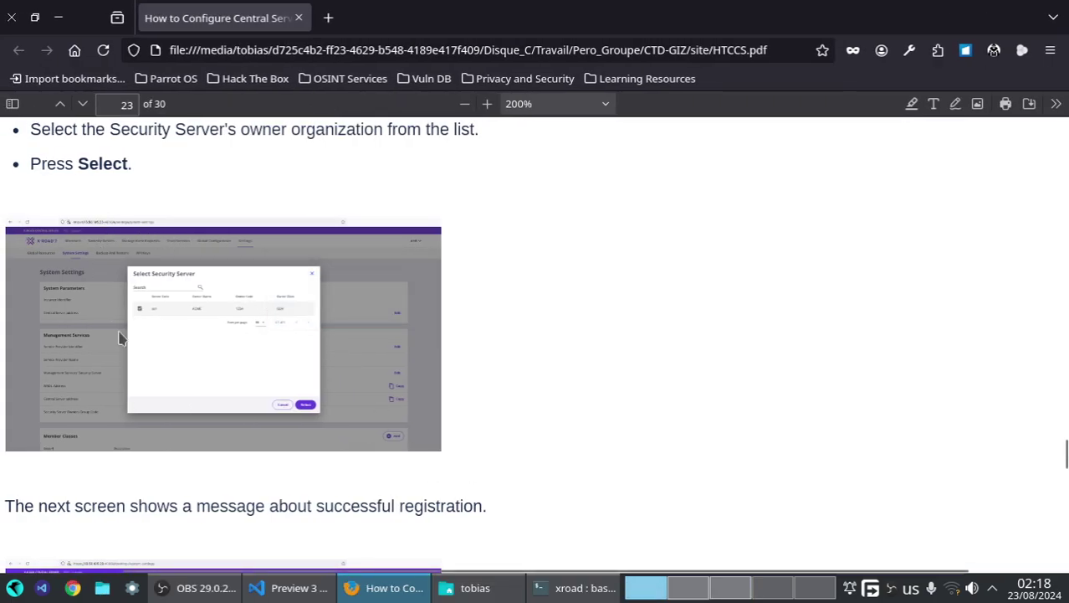
scroll(119, 335, up, 6)
scroll(119, 336, up, 6)
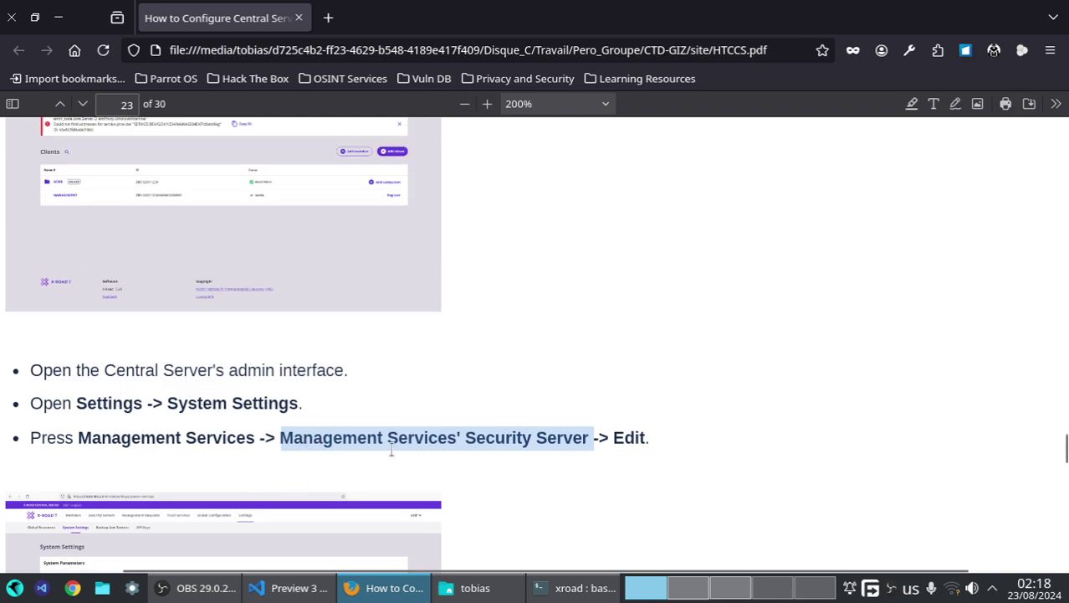
click(731, 588)
scroll(190, 386, down, 4)
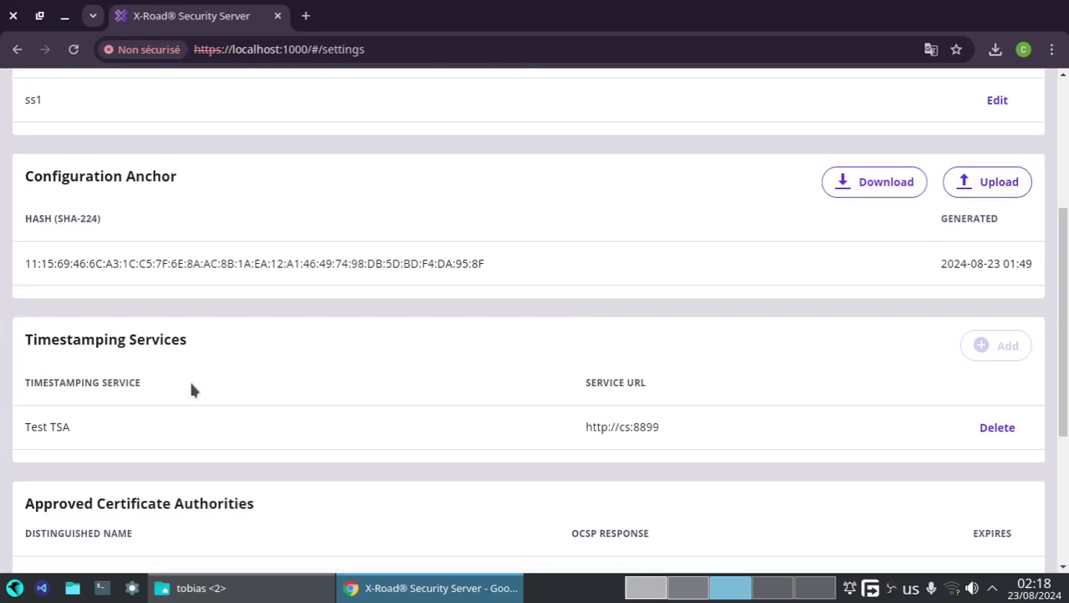
scroll(191, 387, up, 5)
scroll(191, 387, up, 2)
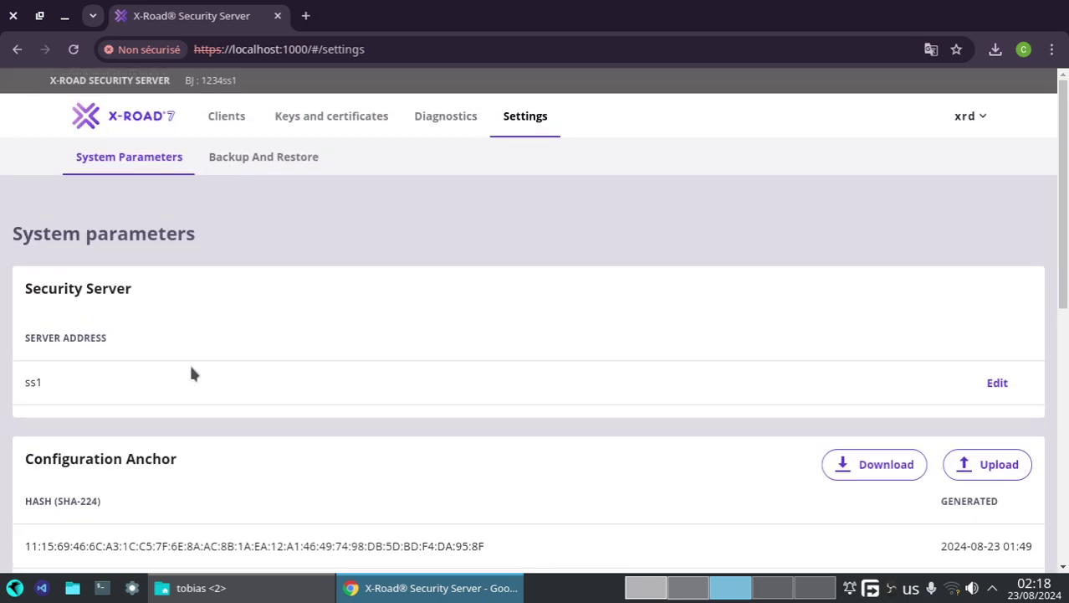
- Highlight the guide's Central Server admin step and acknowledge the logout to reach login
click(646, 587)
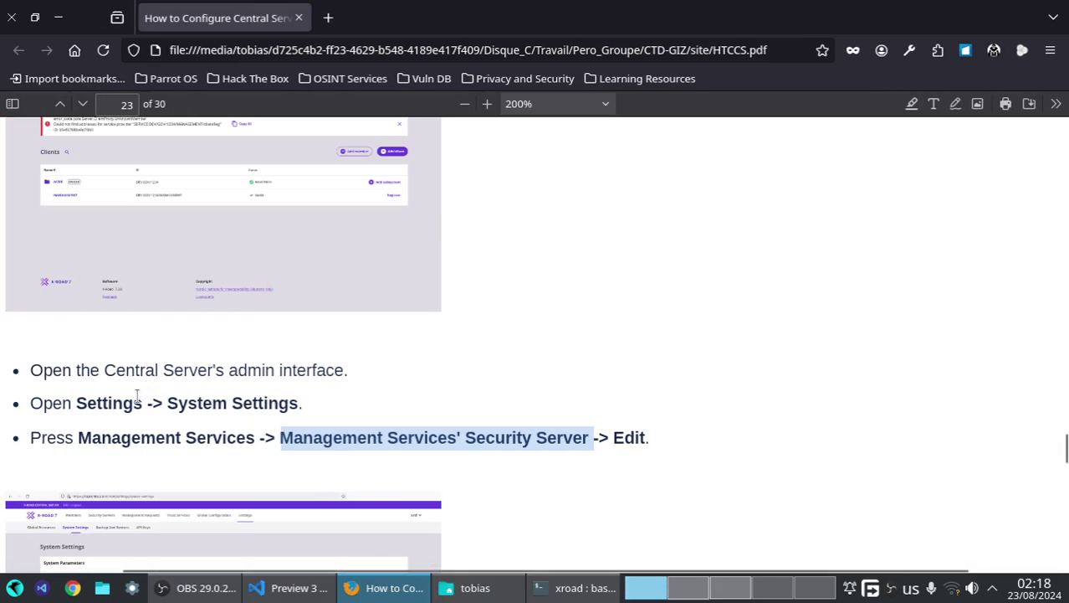
scroll(136, 397, up, 3)
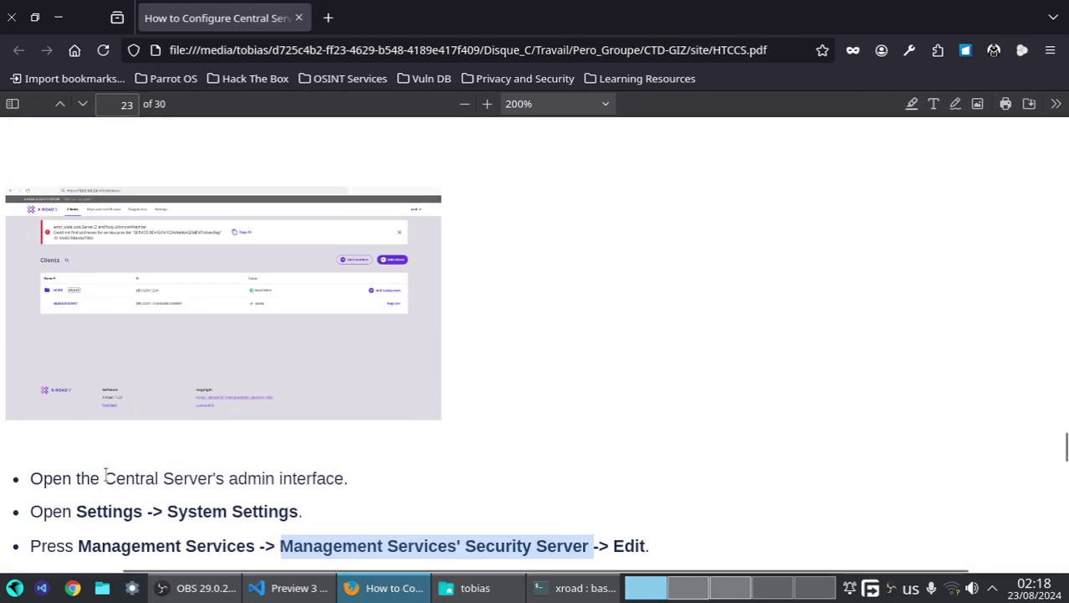
drag(105, 478, 245, 478)
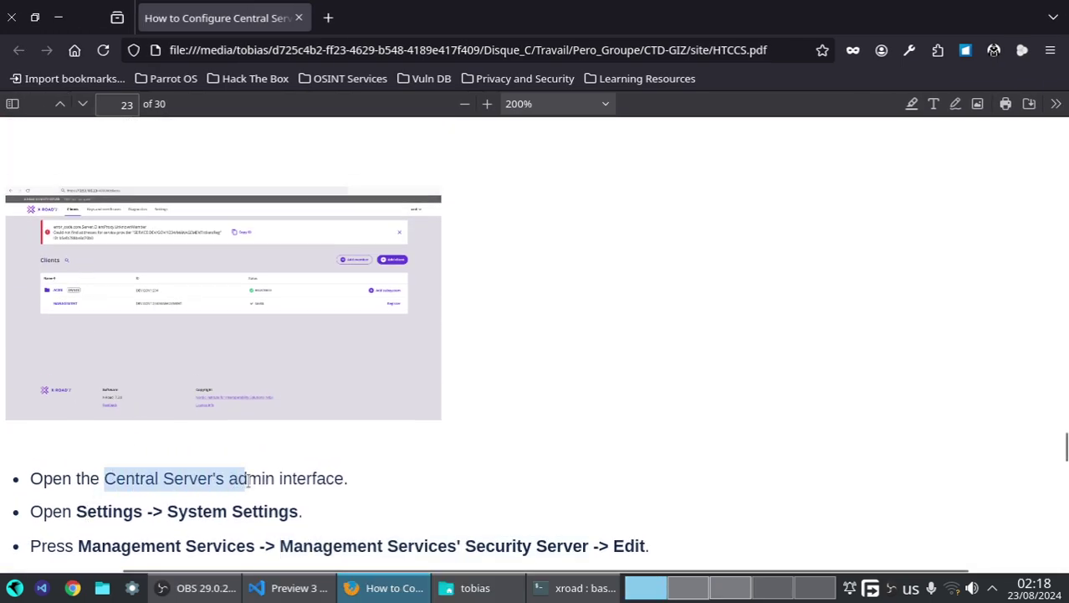
click(679, 590)
click(670, 391)
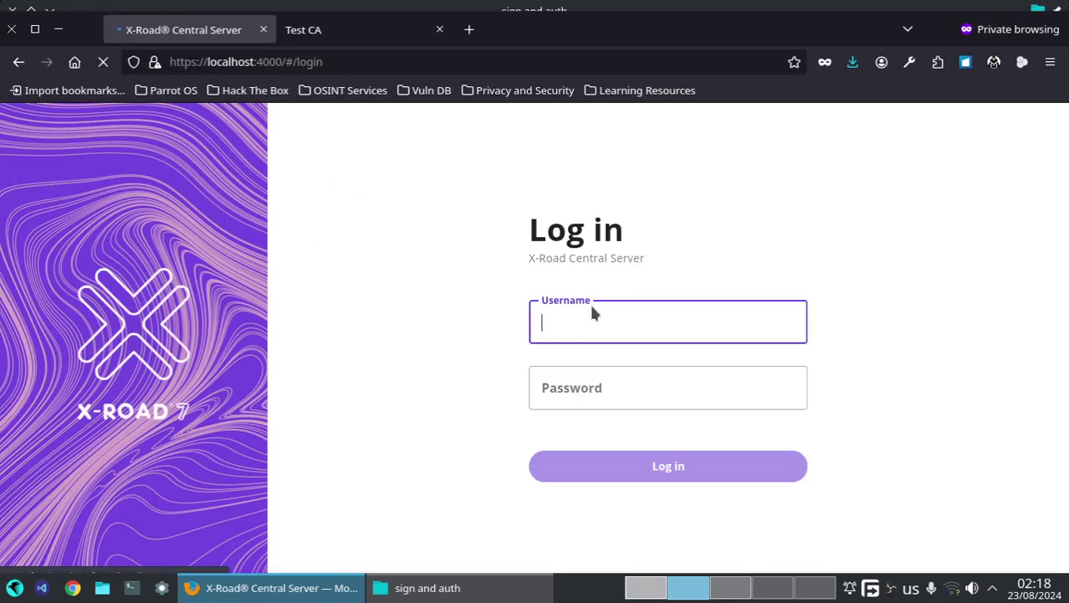
- Sign in to the Central Server with the admin username and password
text(d)
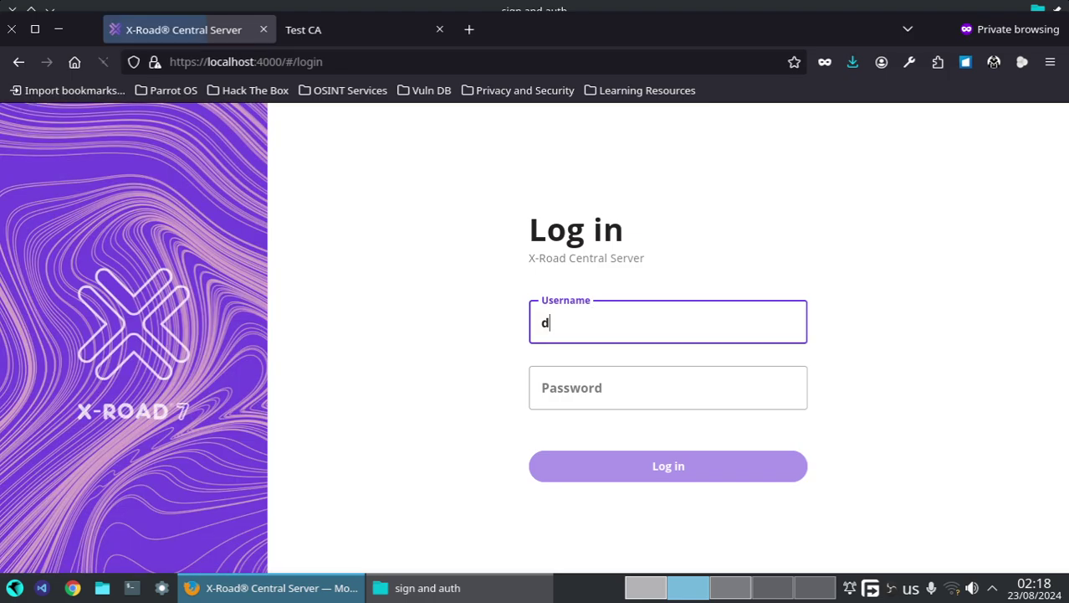
key(BackSpace)
text(xrd)
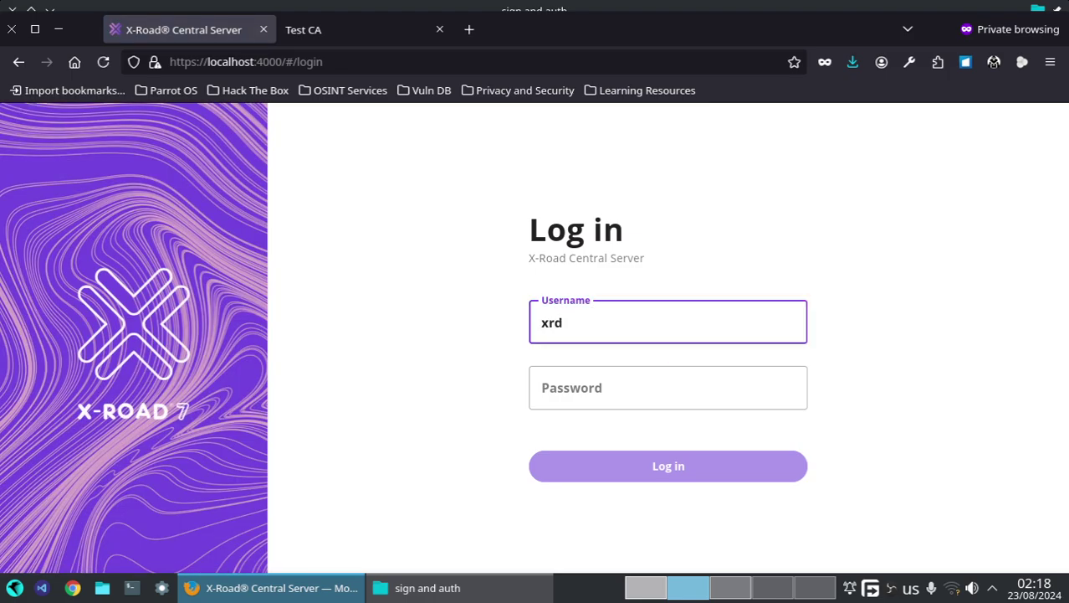
click(586, 387)
text(s)
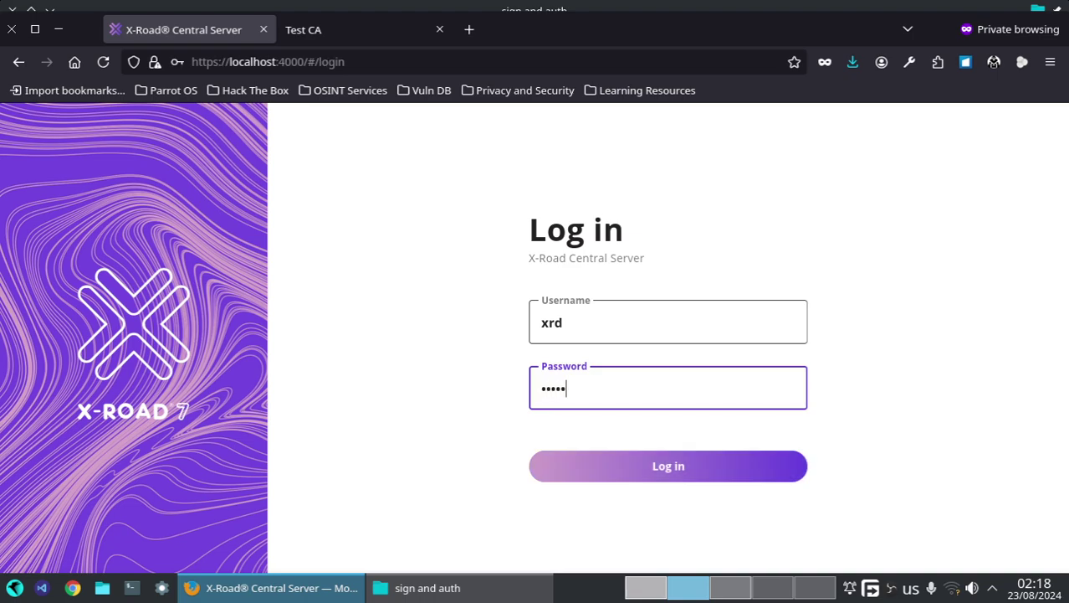
text(ecret)
key(Return)
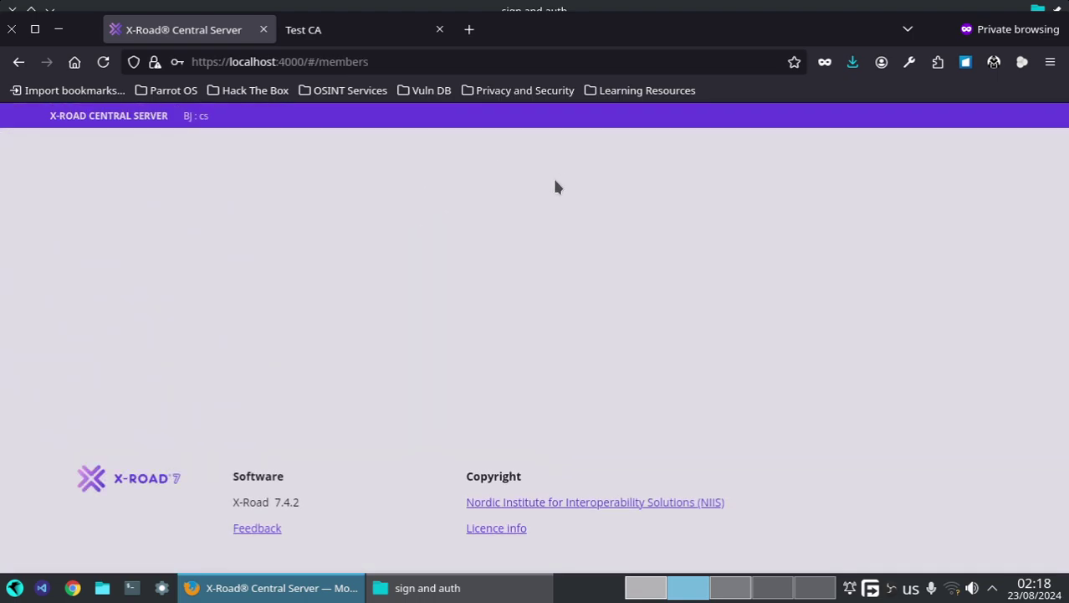
- In System Settings, set 1234ss1 as the Management Services' Security Server
click(805, 156)
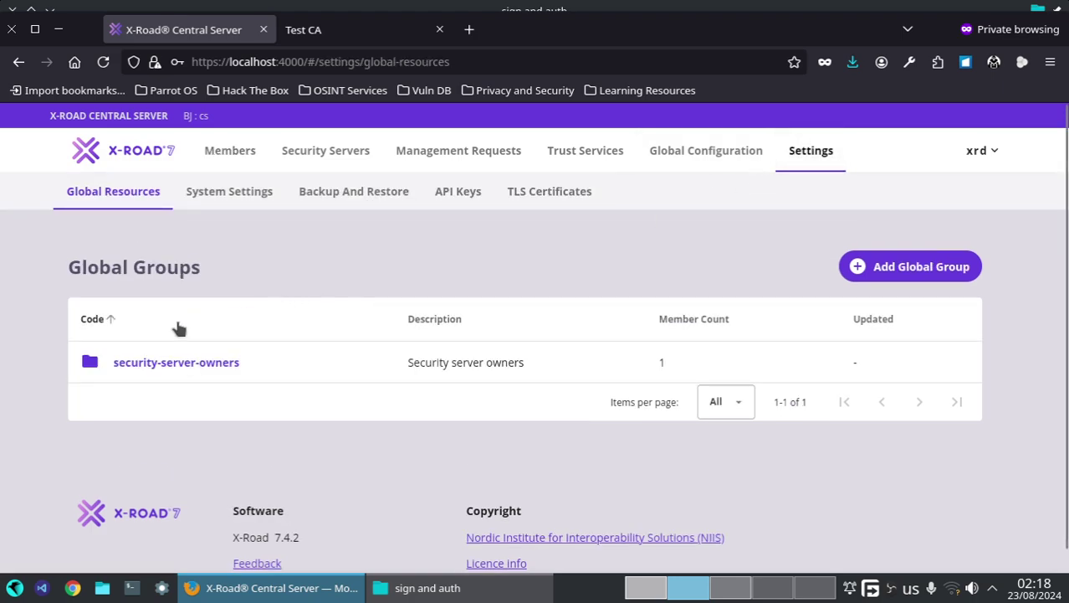
click(247, 188)
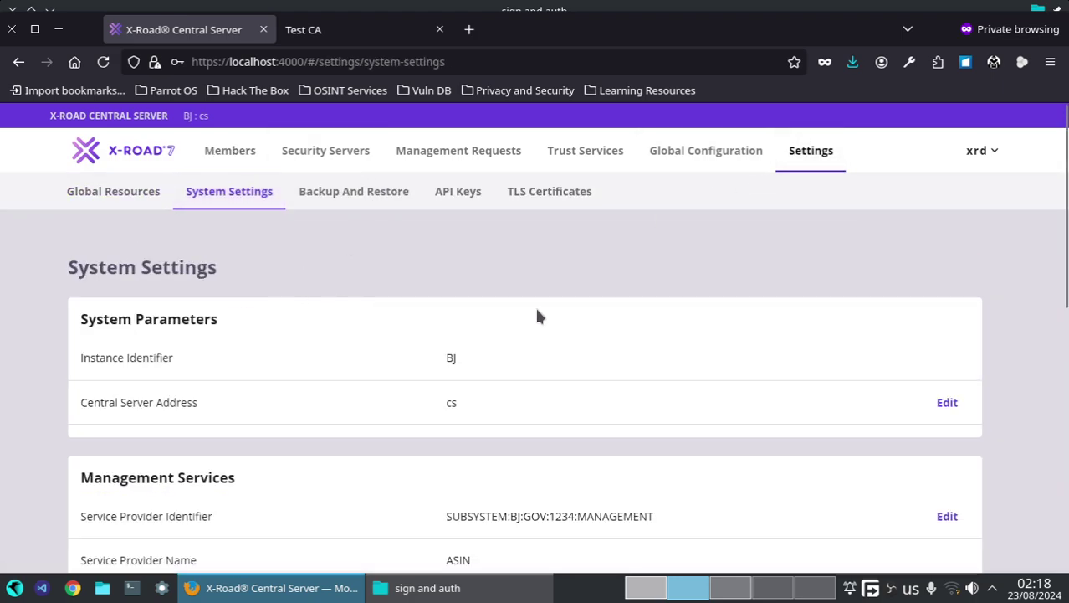
scroll(492, 316, down, 2)
scroll(492, 317, down, 3)
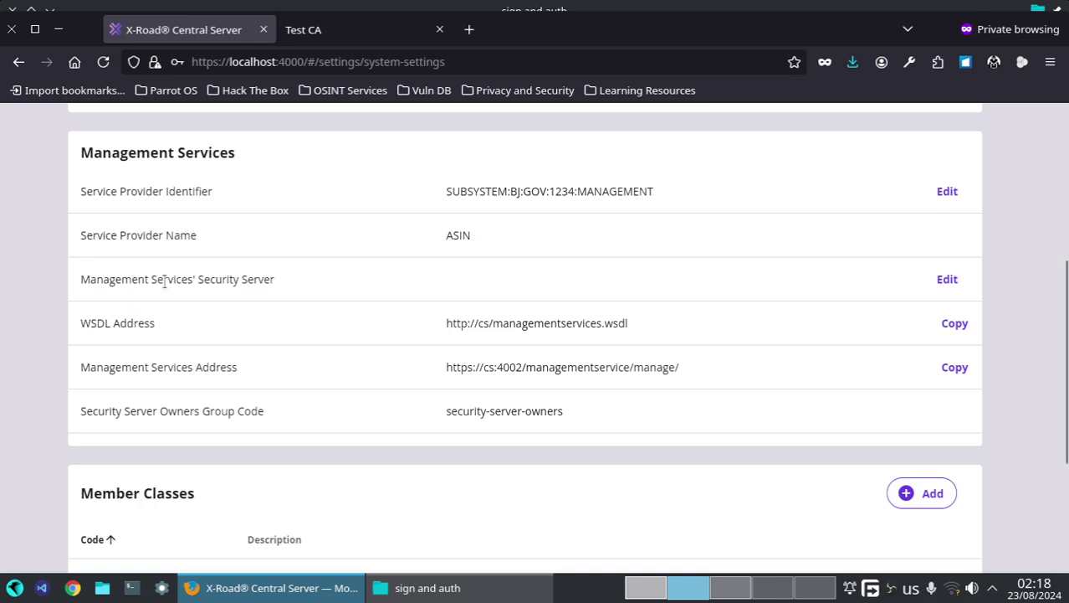
click(947, 278)
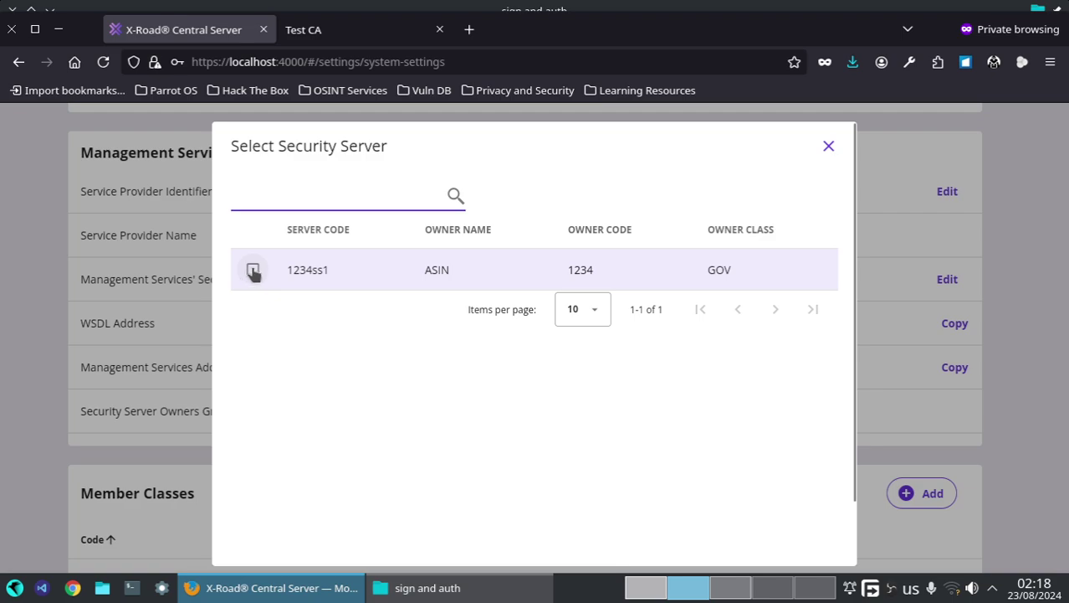
click(253, 271)
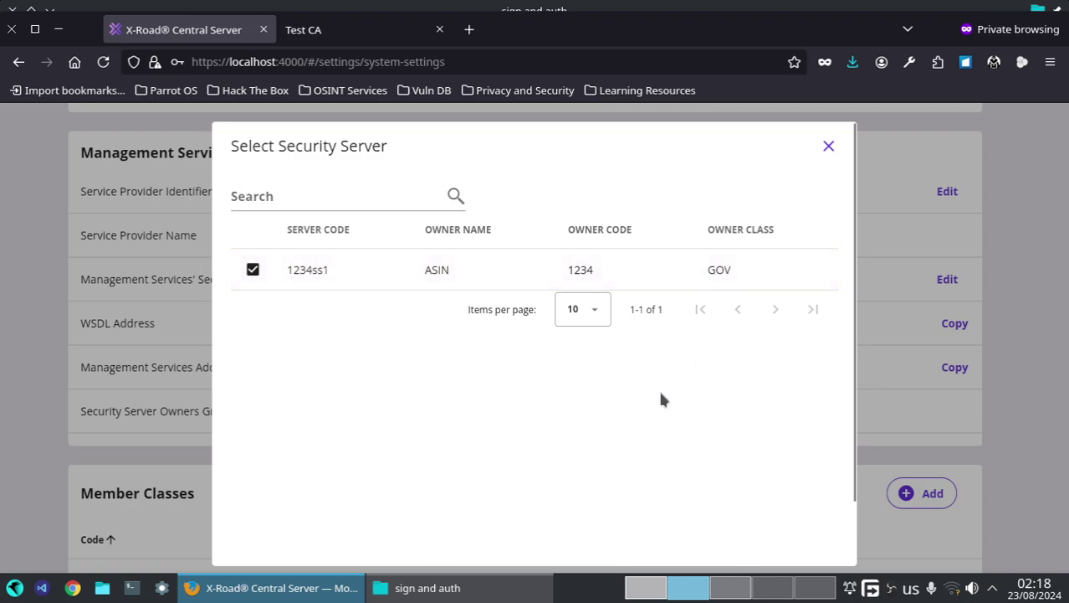
scroll(658, 387, down, 2)
click(776, 537)
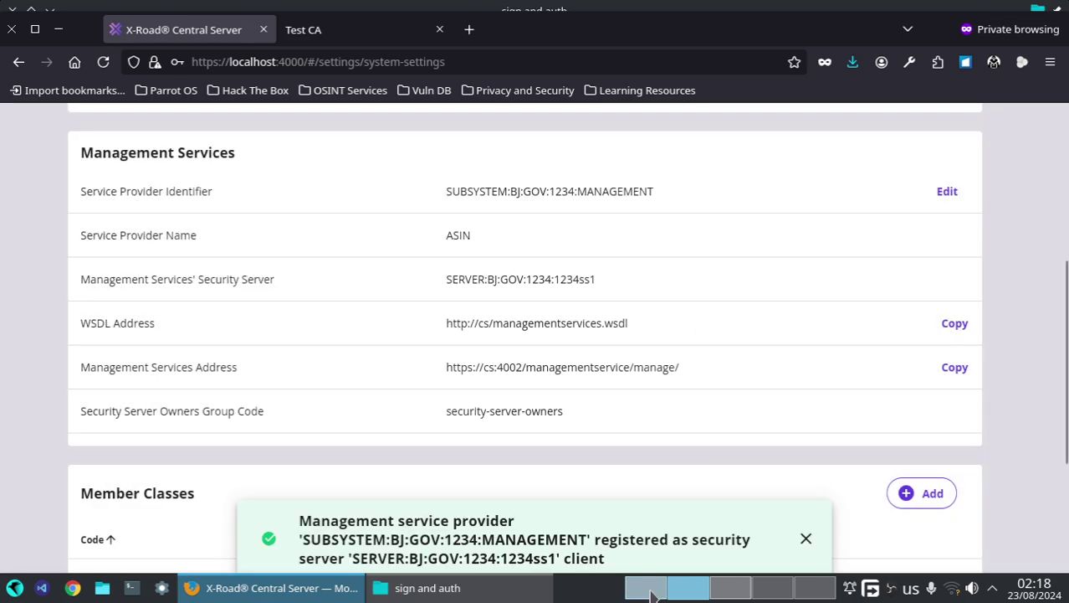
- Scroll the guide to page 23's Security Server Clients steps
click(644, 587)
scroll(361, 477, down, 10)
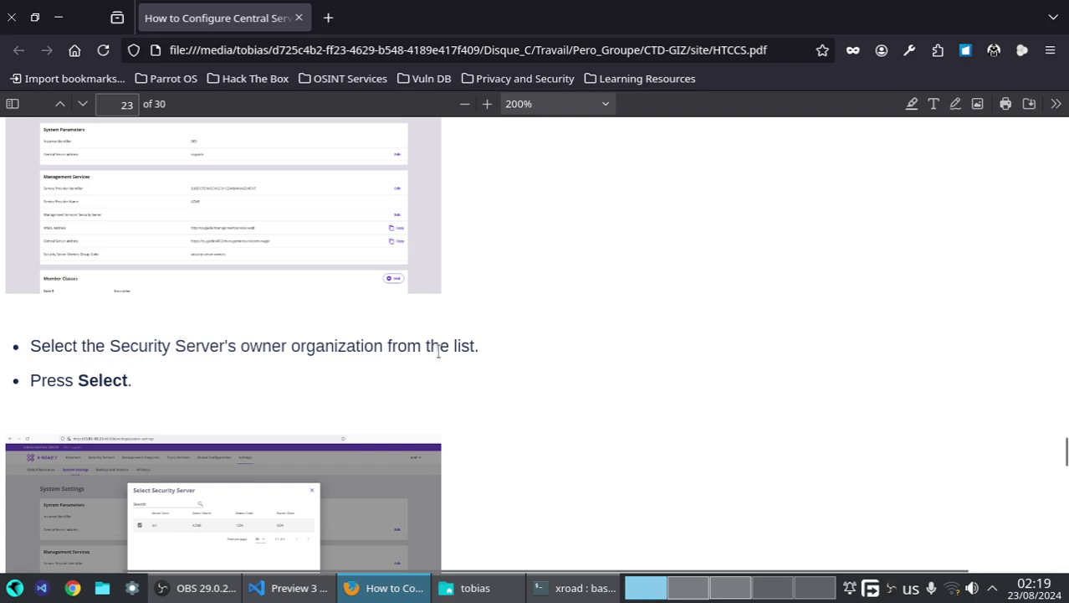
scroll(217, 318, down, 10)
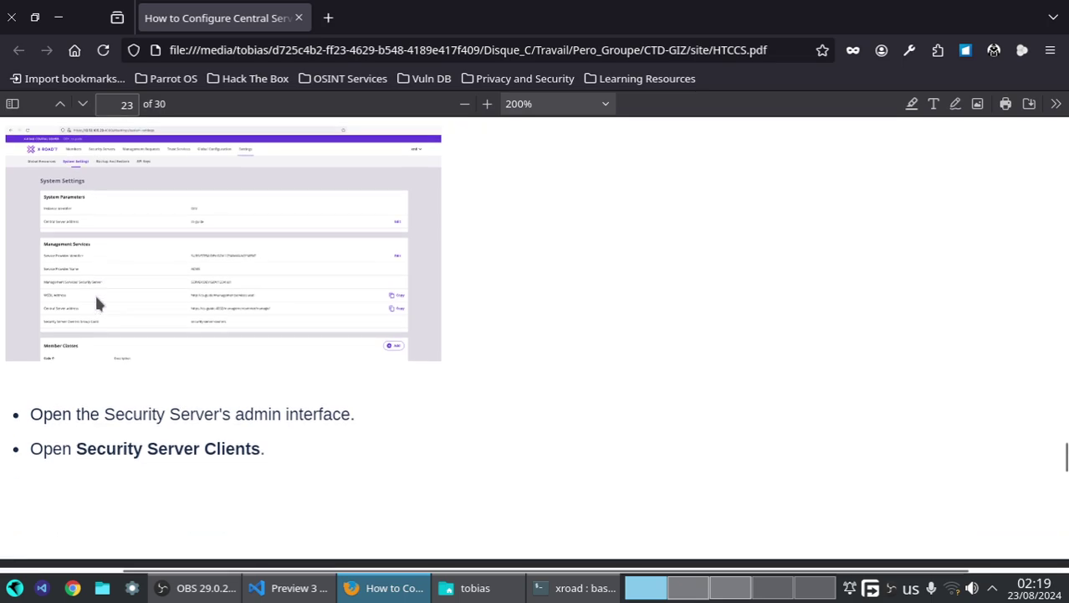
- Read on to page 24's step on waiting for MANAGEMENT to become REGISTERED
scroll(96, 298, down, 10)
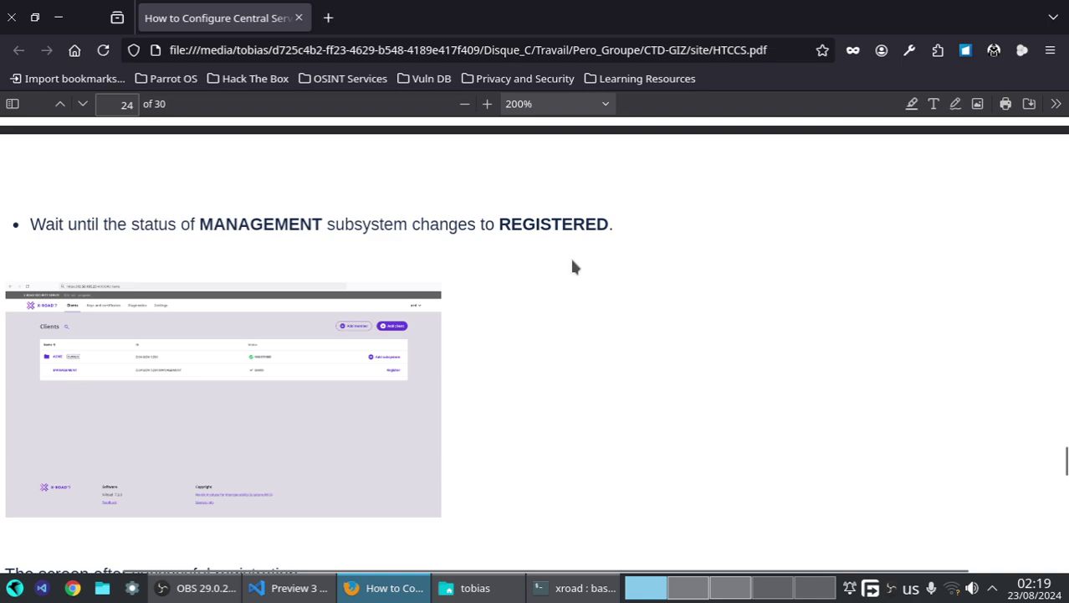
scroll(550, 274, down, 6)
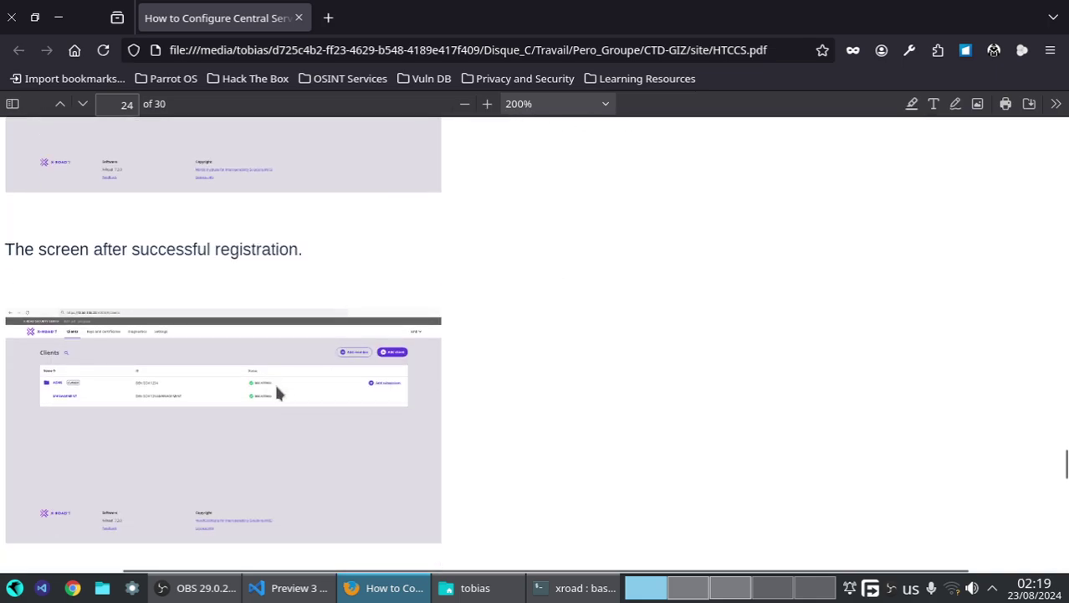
click(739, 590)
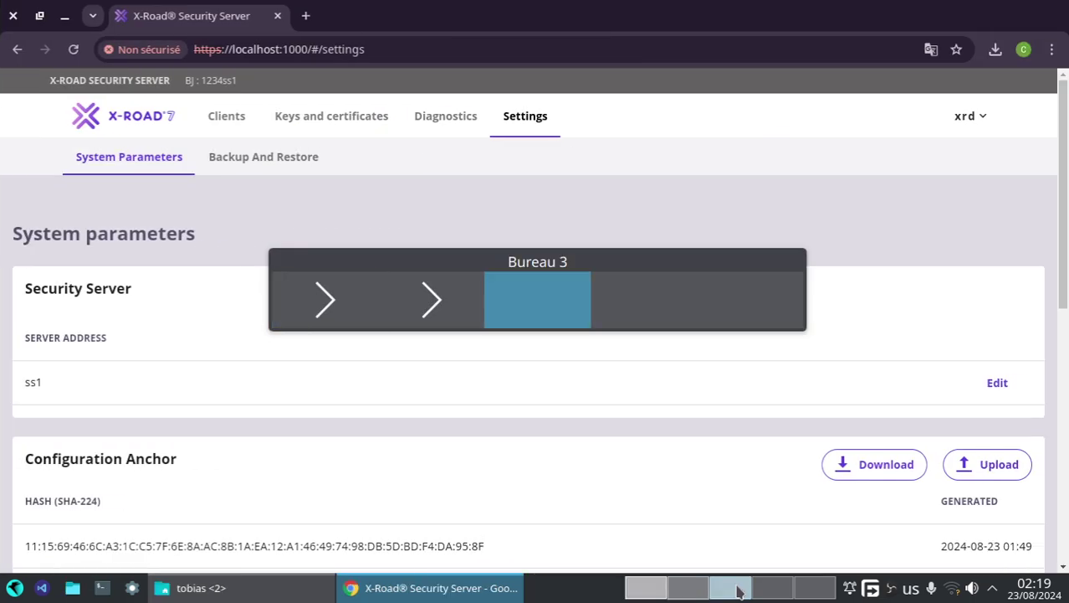
- Open the Clients list and refresh it repeatedly, checking the guide, to see MANAGEMENT's status
click(226, 118)
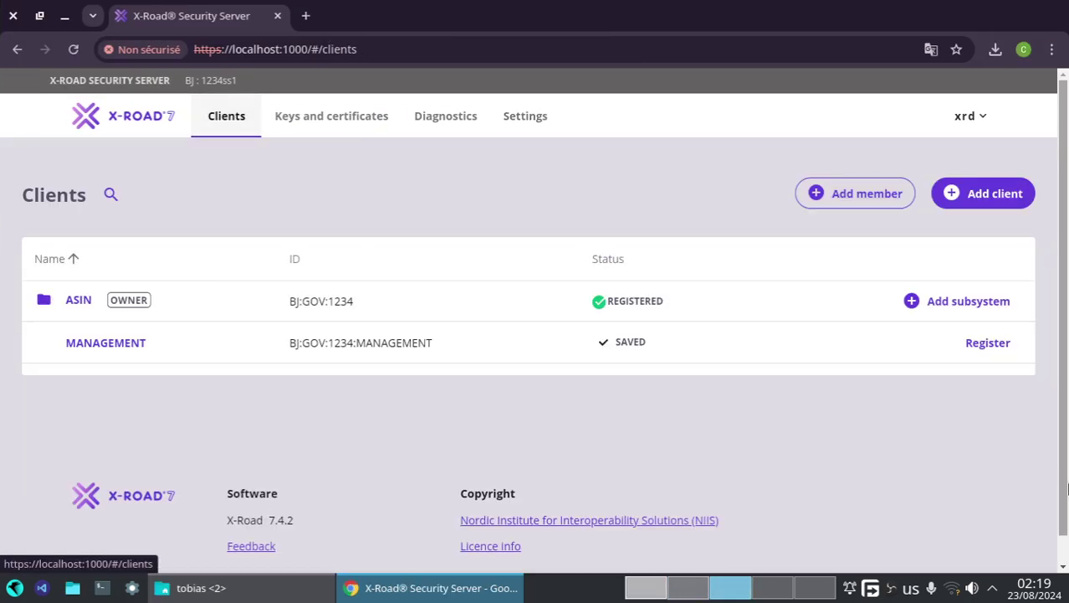
click(72, 49)
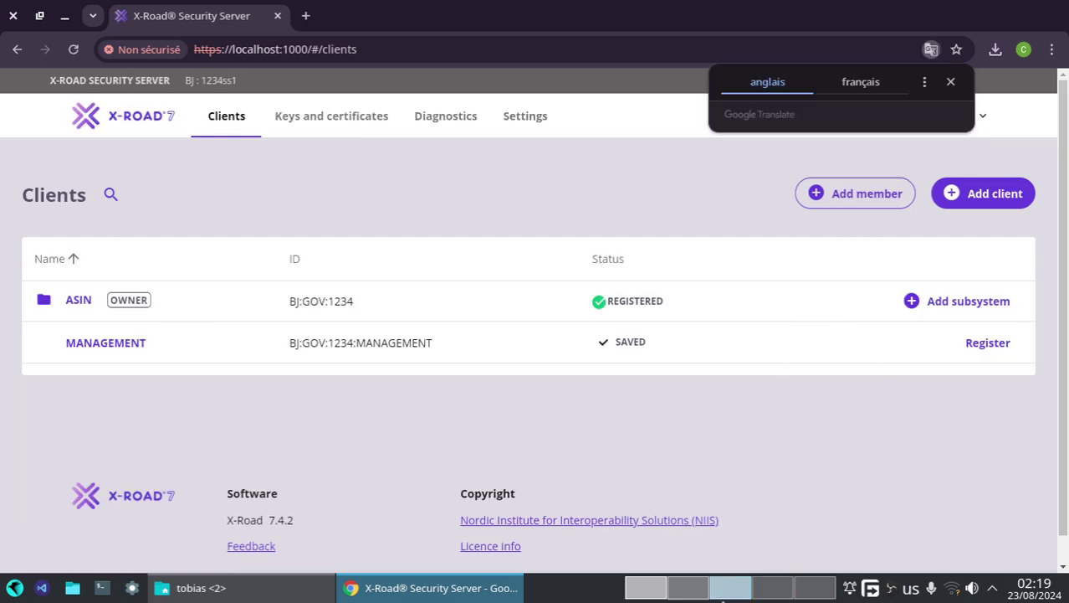
click(660, 596)
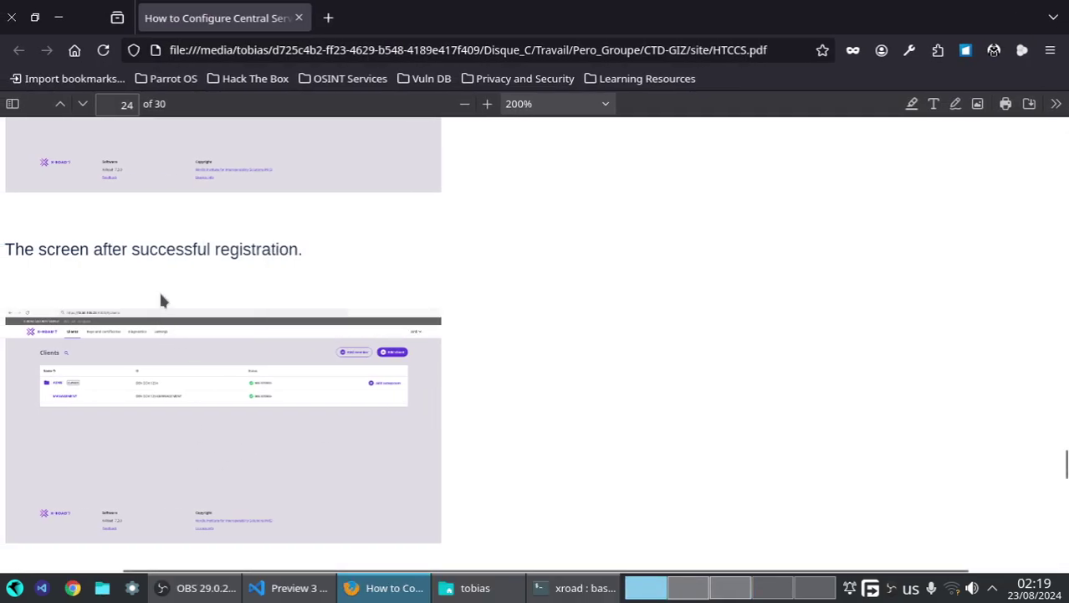
scroll(159, 289, up, 2)
drag(130, 358, 222, 367)
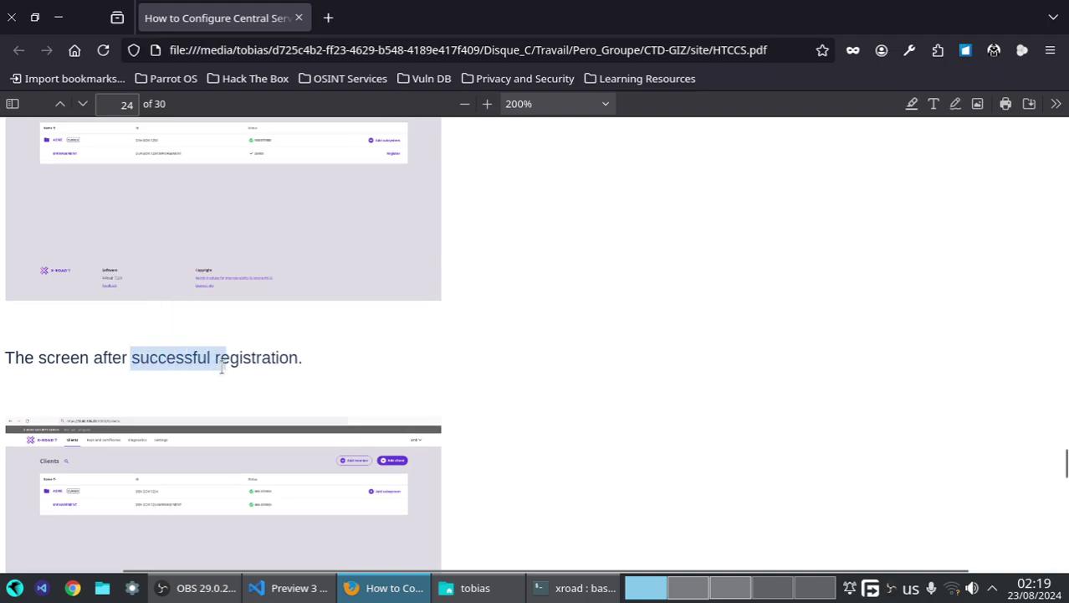
click(232, 197)
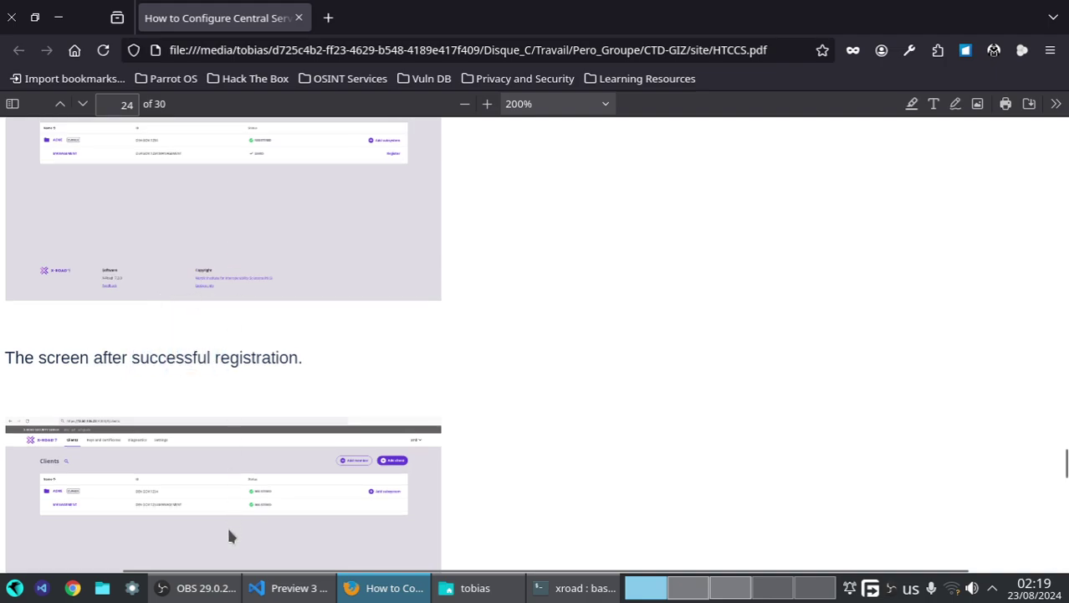
click(731, 587)
click(72, 50)
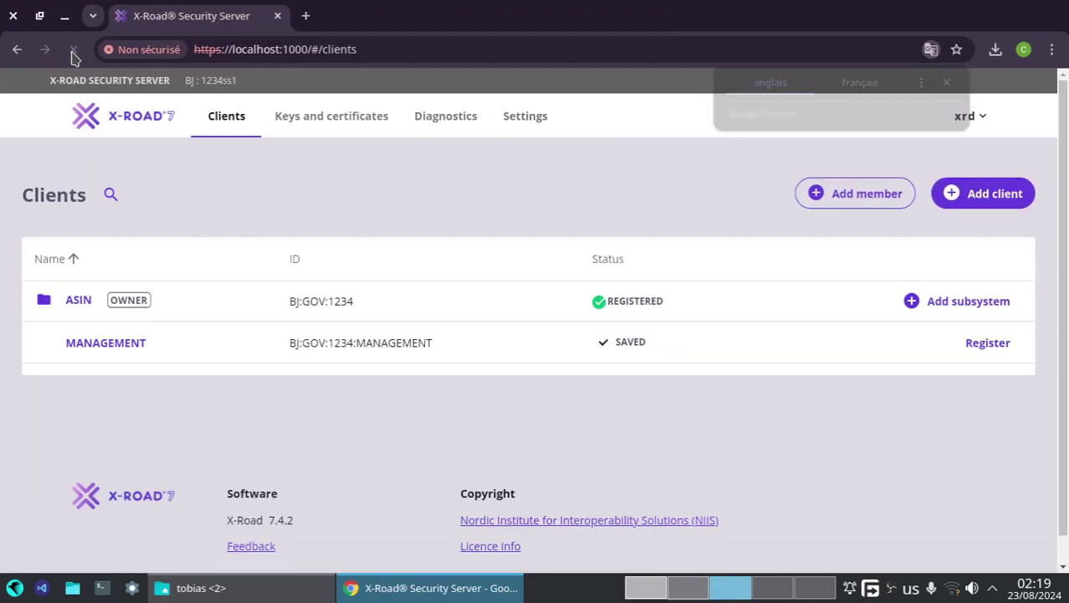
click(73, 52)
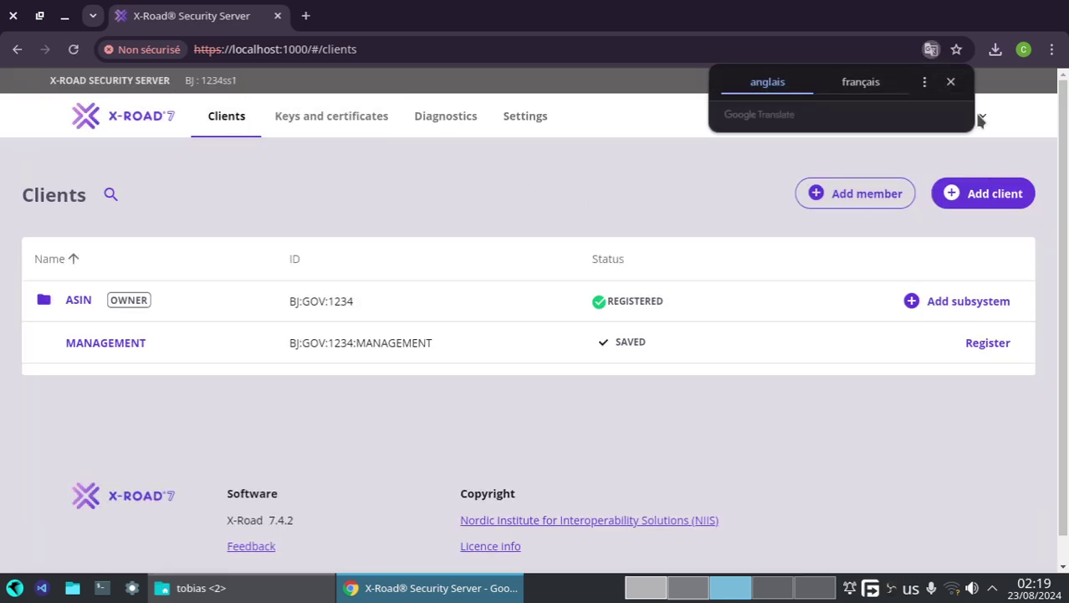
- Log out of the Security Server and log back in with the saved username and password
click(984, 119)
click(969, 154)
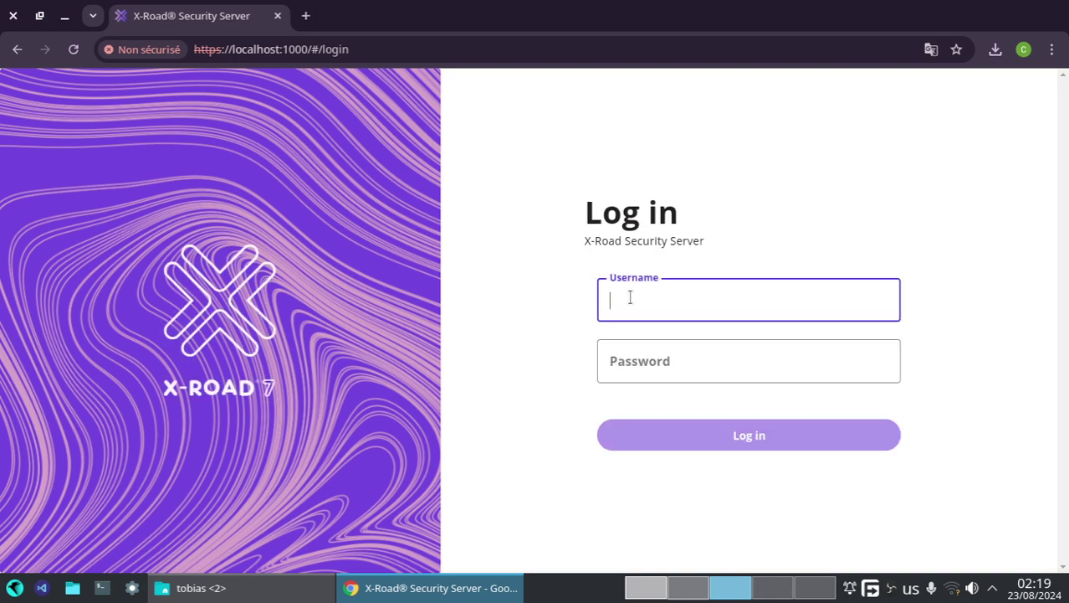
click(631, 296)
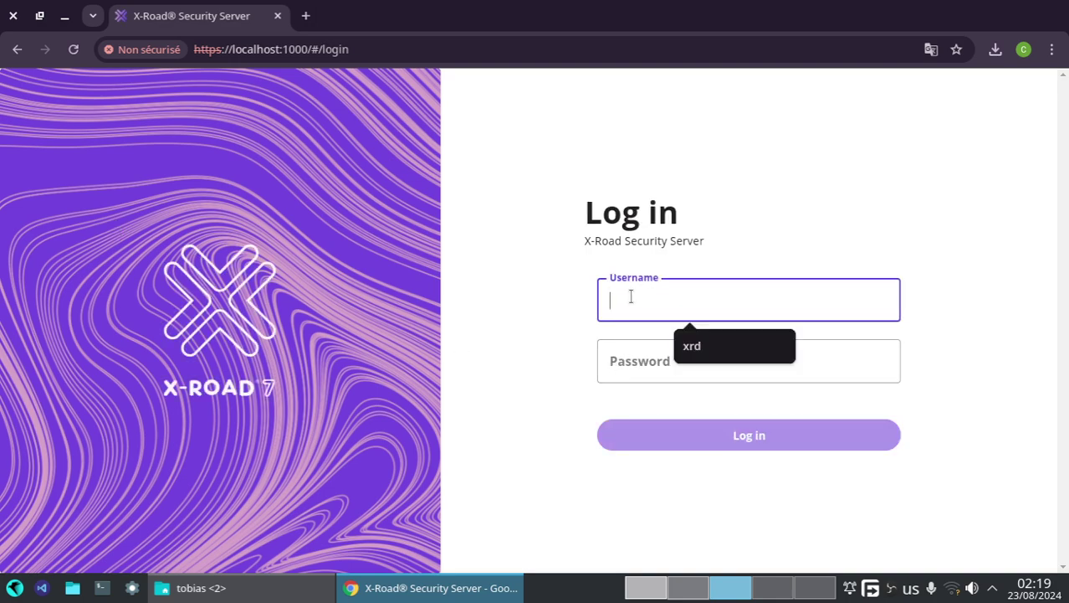
click(694, 347)
click(692, 367)
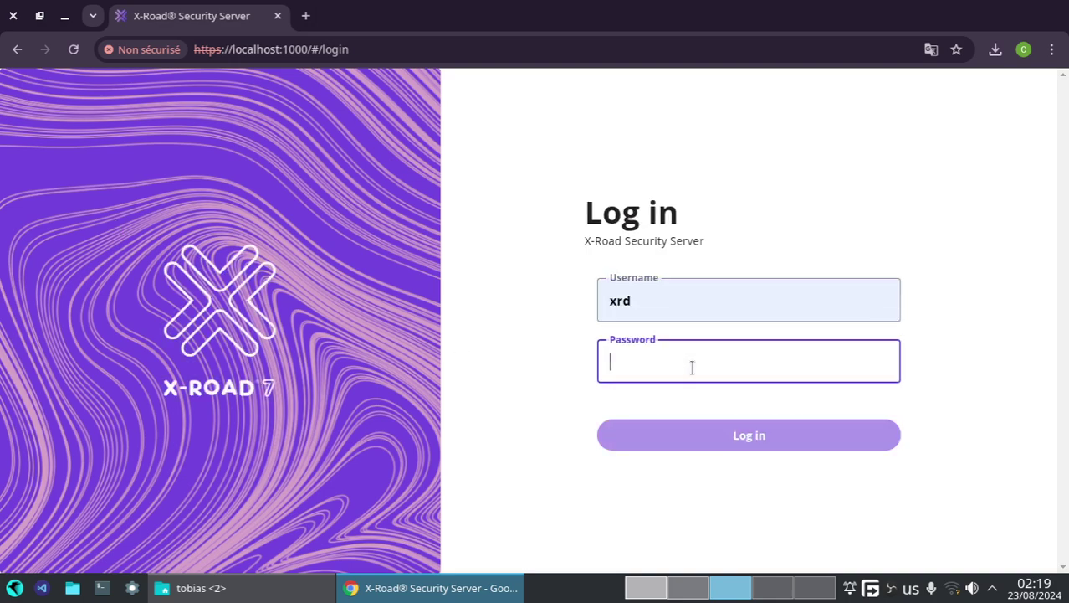
text(x)
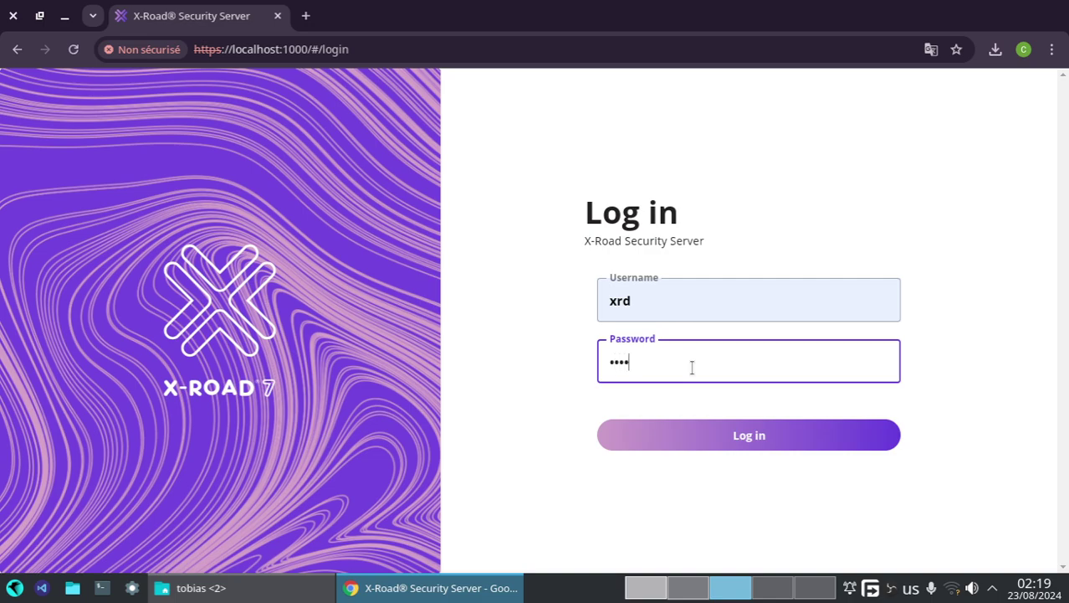
key(Return)
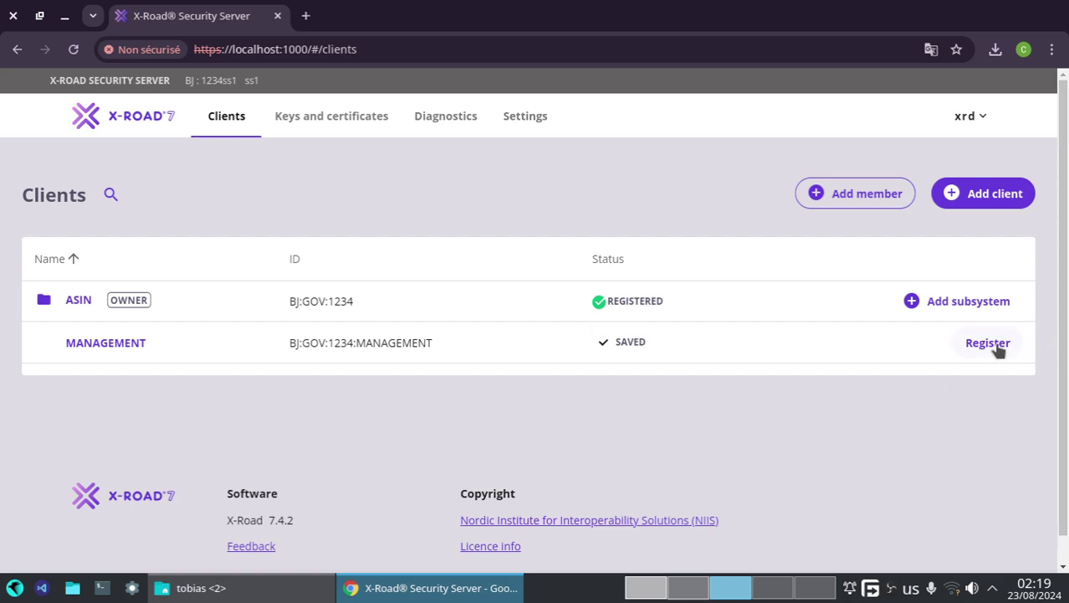
- Scroll the guide to page 24's section 3.8 on configuring the management services
click(654, 591)
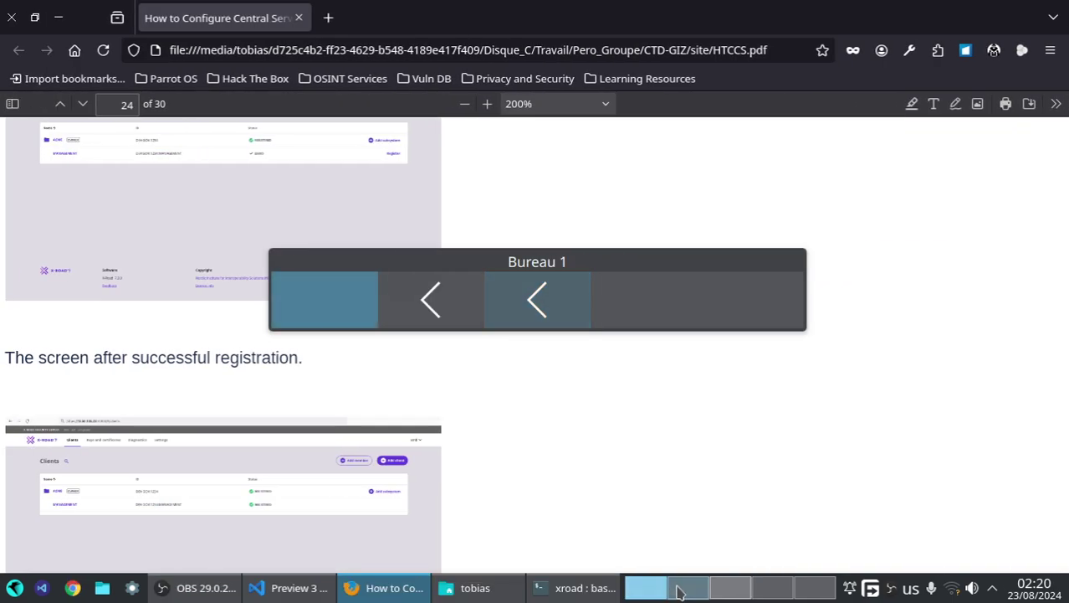
scroll(373, 388, down, 3)
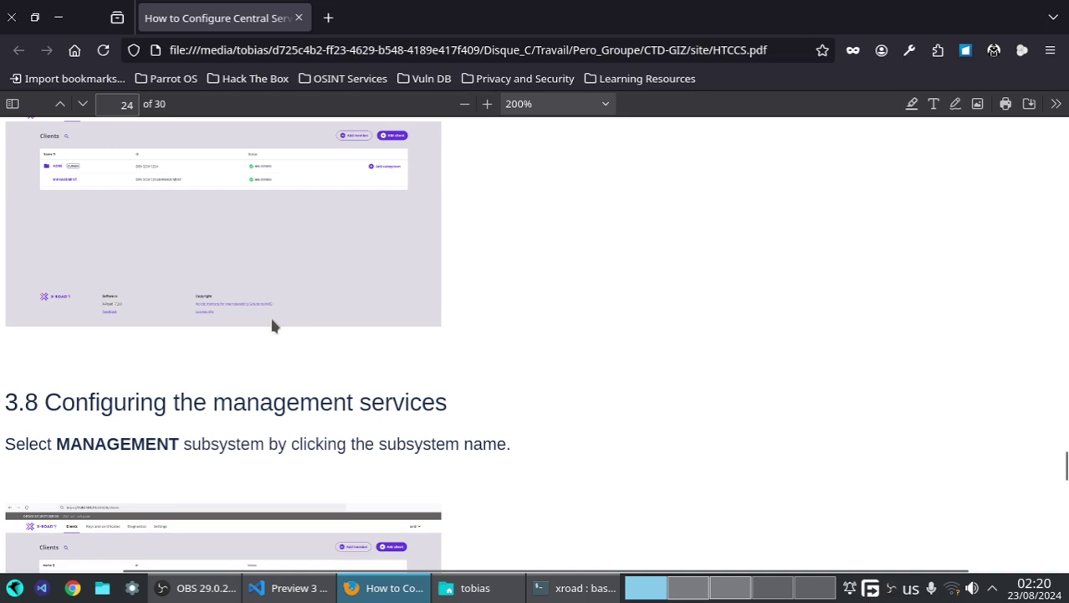
scroll(257, 318, up, 4)
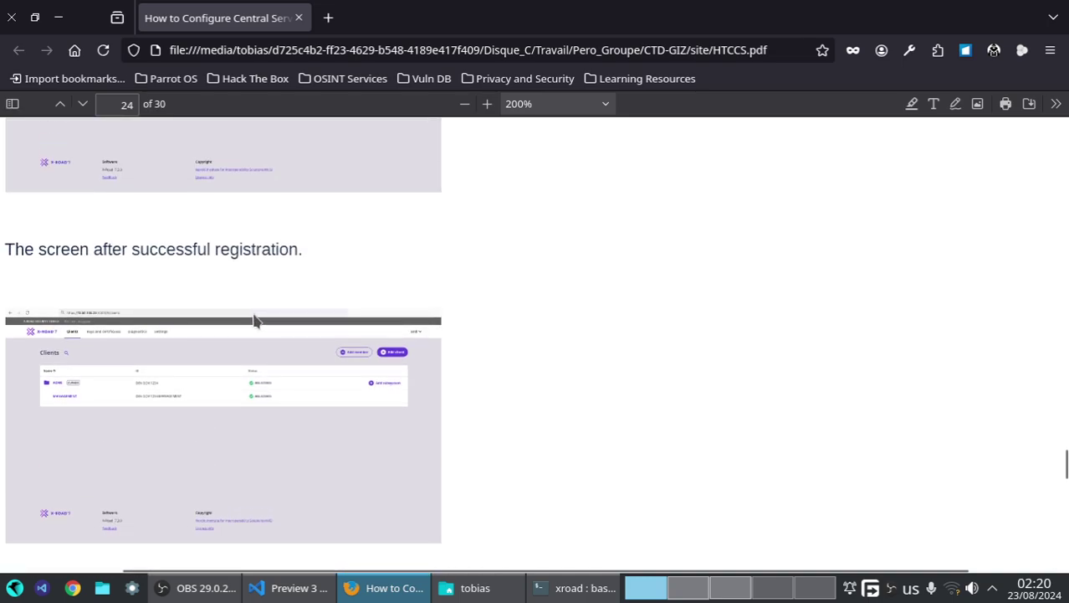
scroll(255, 319, up, 1)
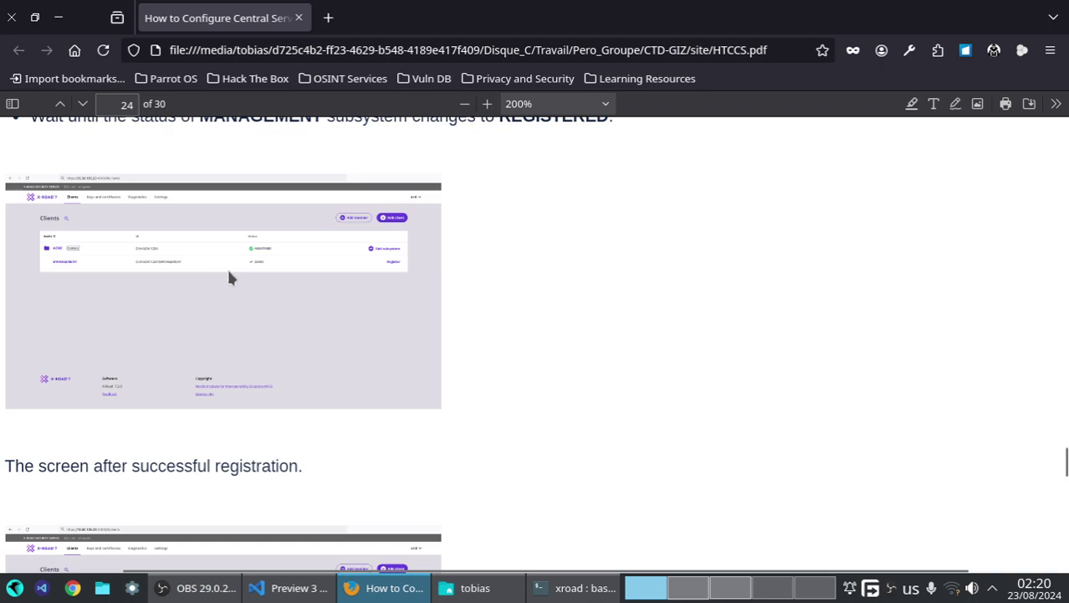
scroll(227, 272, down, 2)
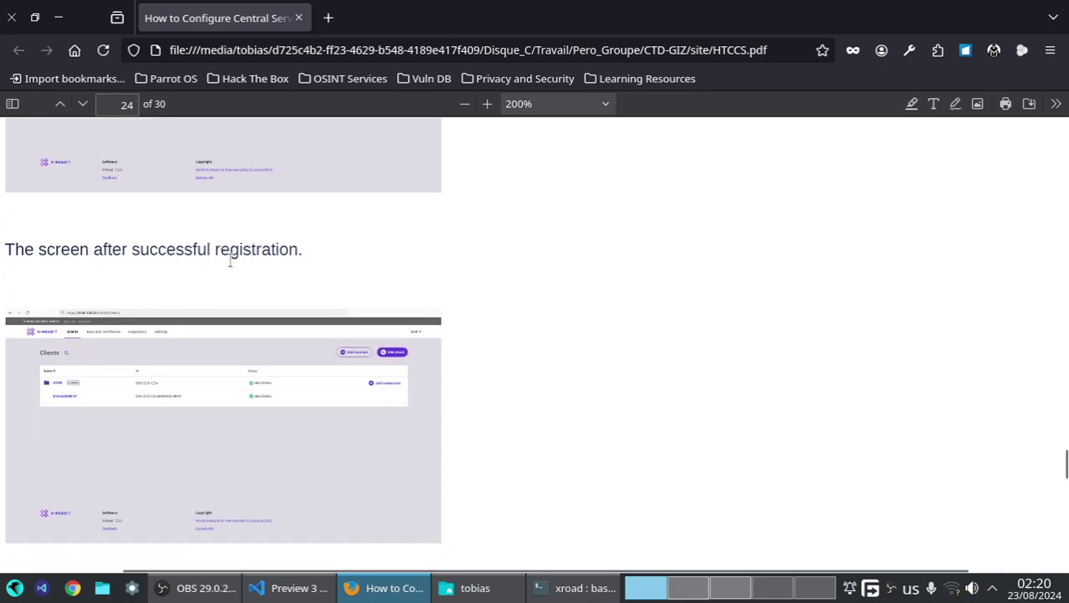
scroll(231, 259, down, 1)
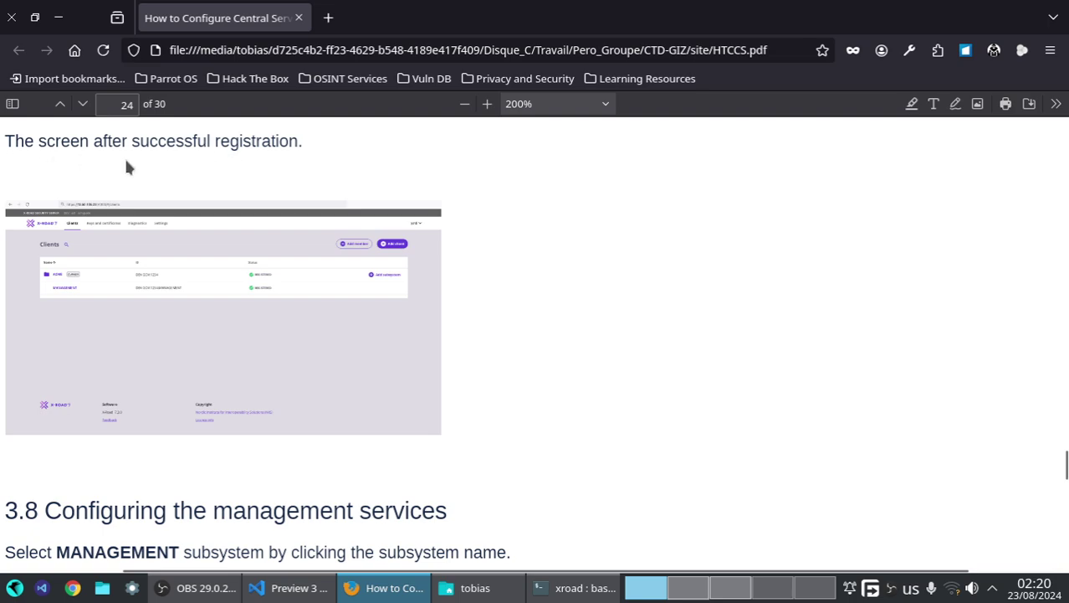
- Register the MANAGEMENT subsystem, confirm with Yes, and dismiss the error notice
click(729, 587)
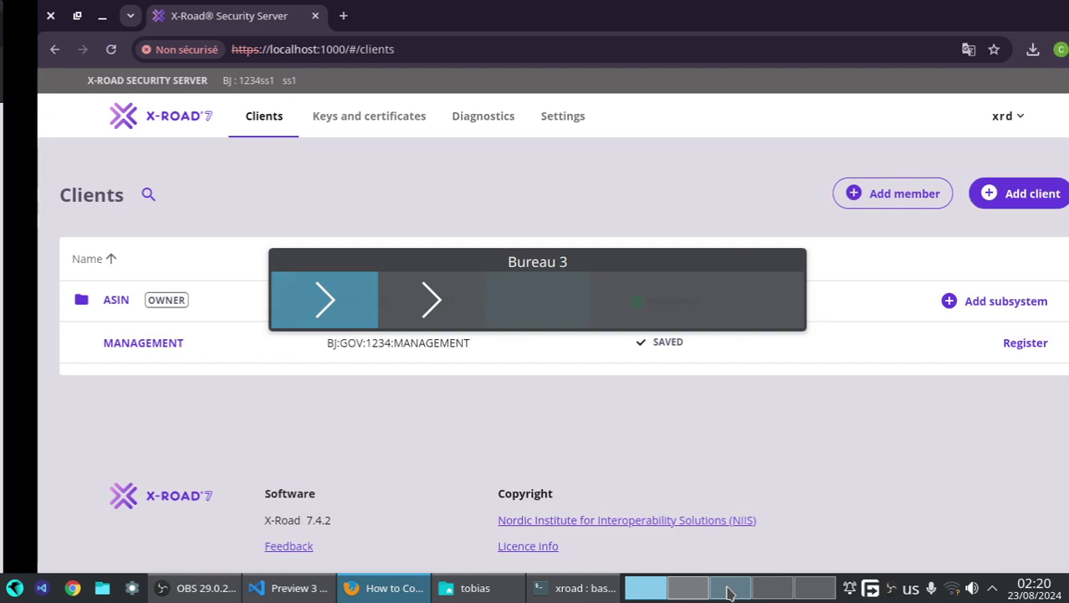
click(981, 344)
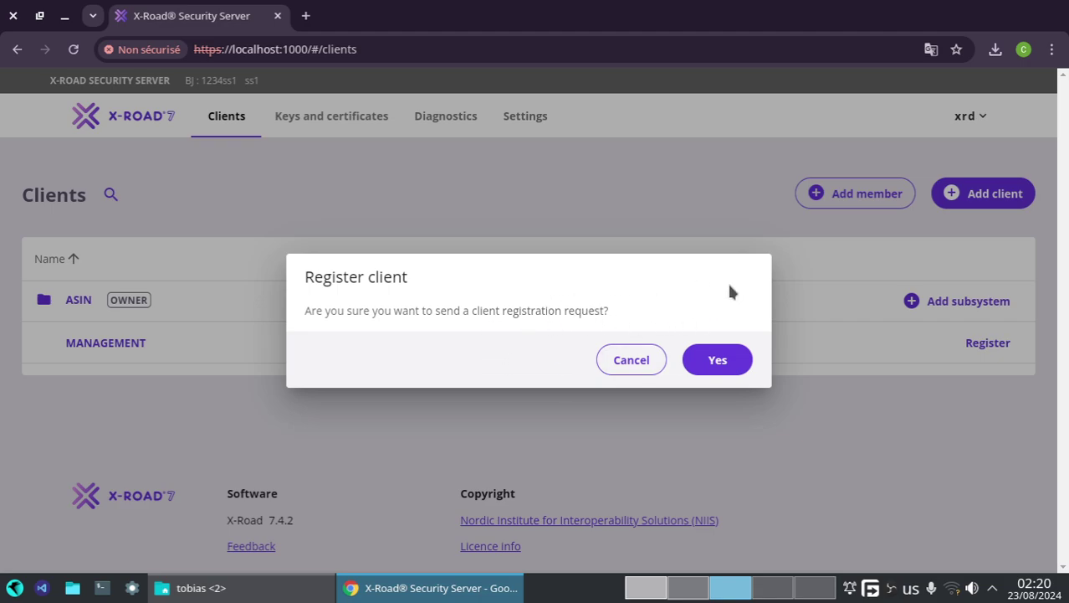
click(719, 362)
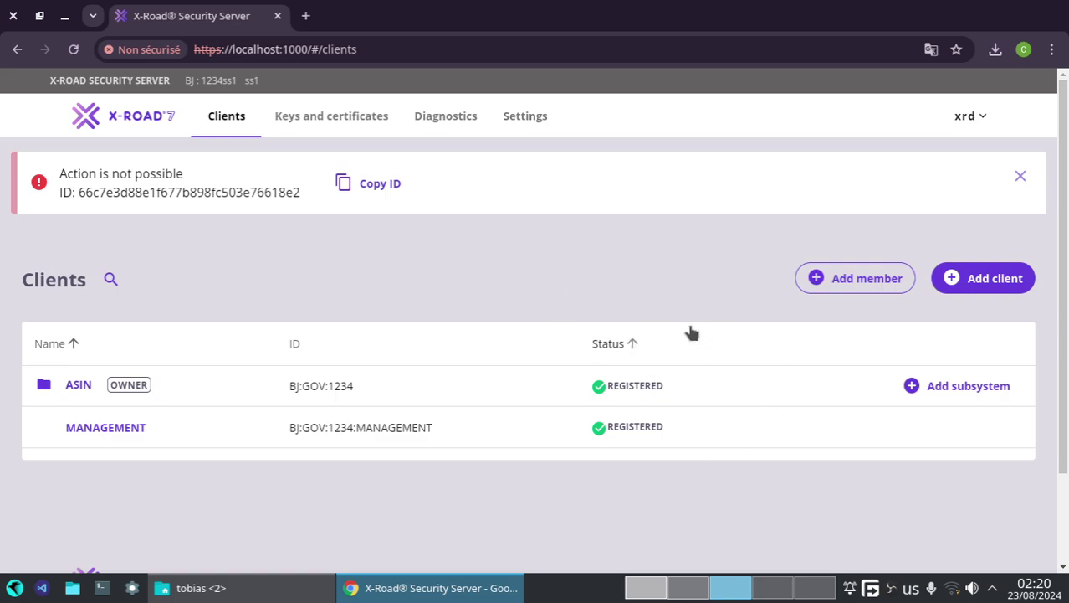
click(1019, 178)
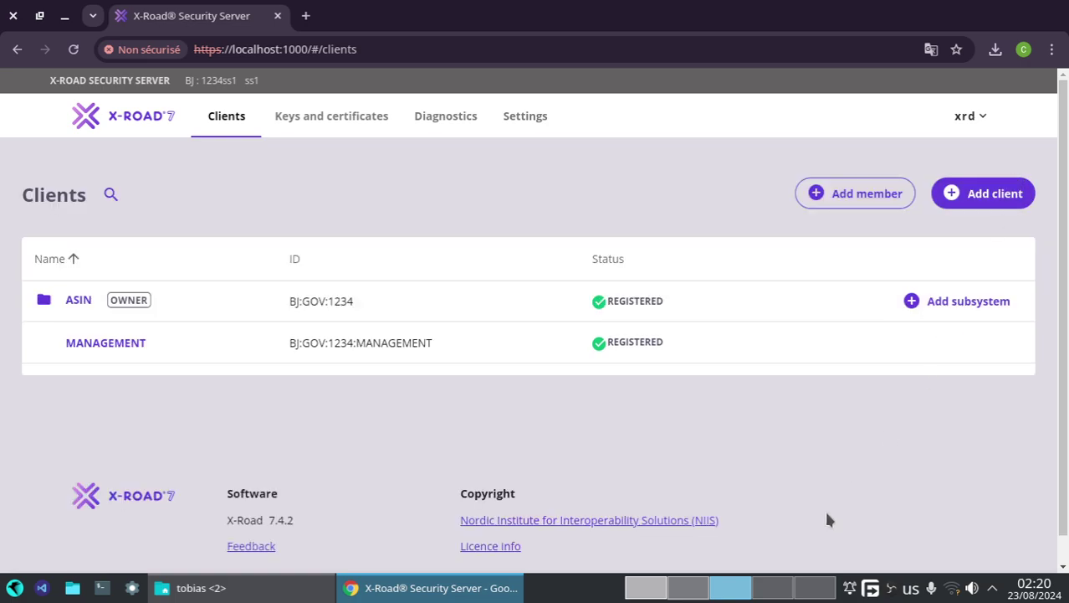
click(689, 590)
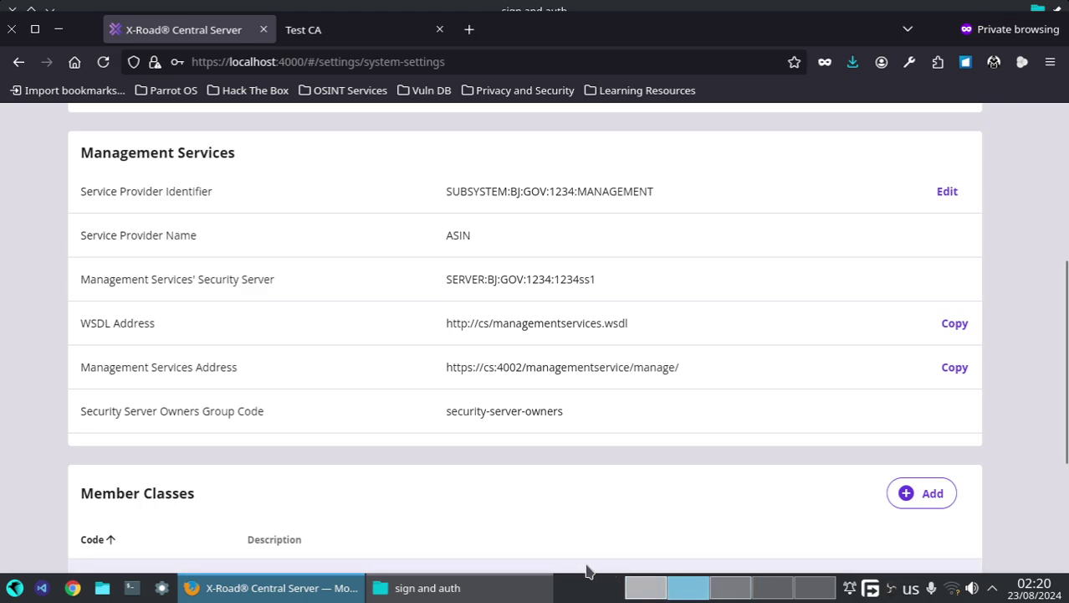
- Scroll the guide to page 25 and highlight 'WSDL Address' in the Add WSDL step
click(646, 587)
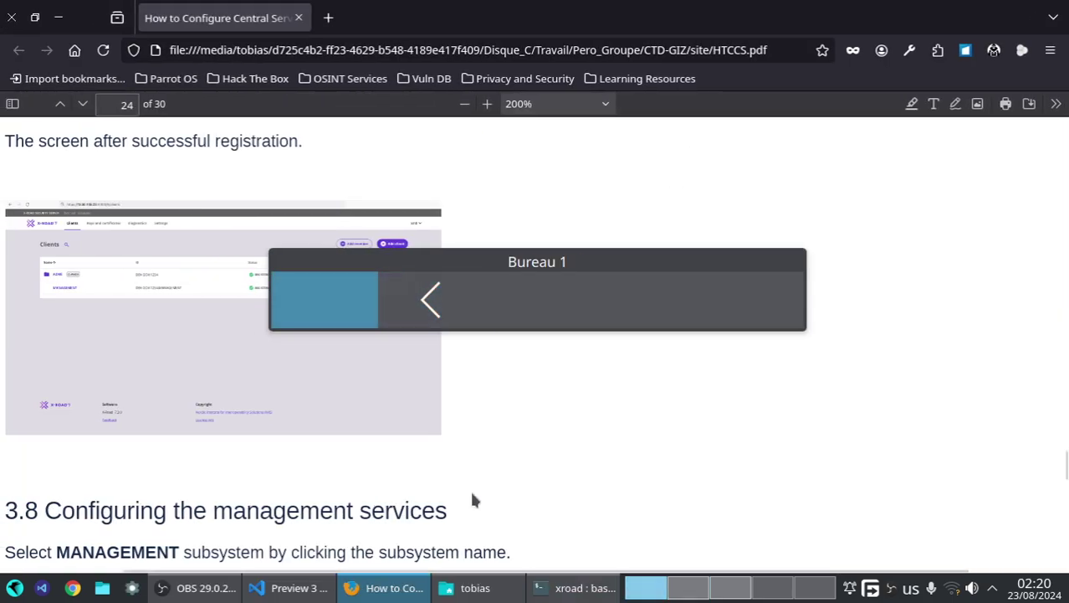
scroll(621, 449, down, 4)
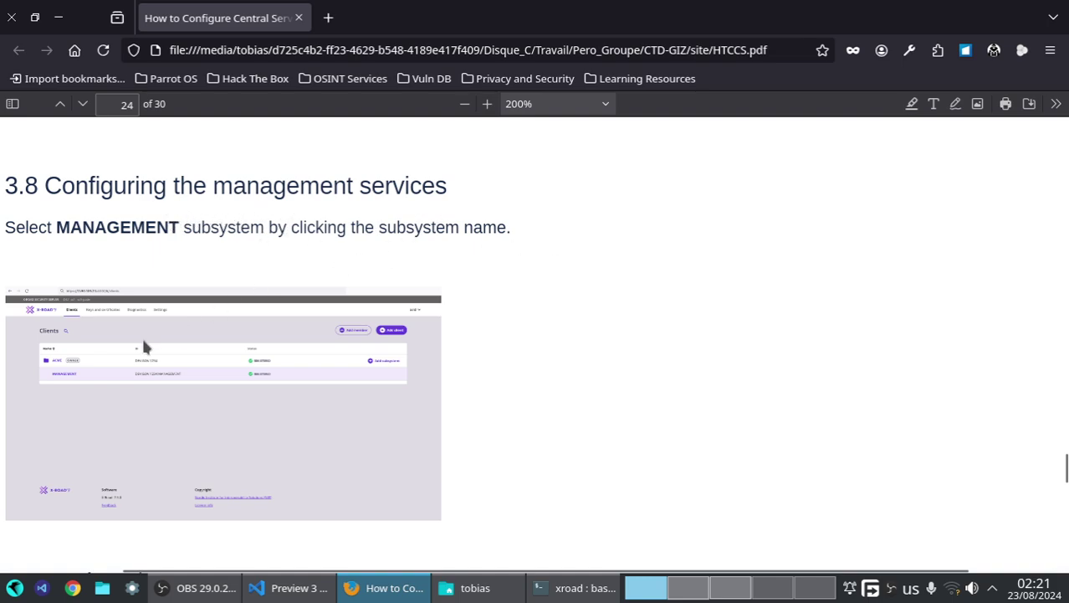
scroll(94, 407, down, 5)
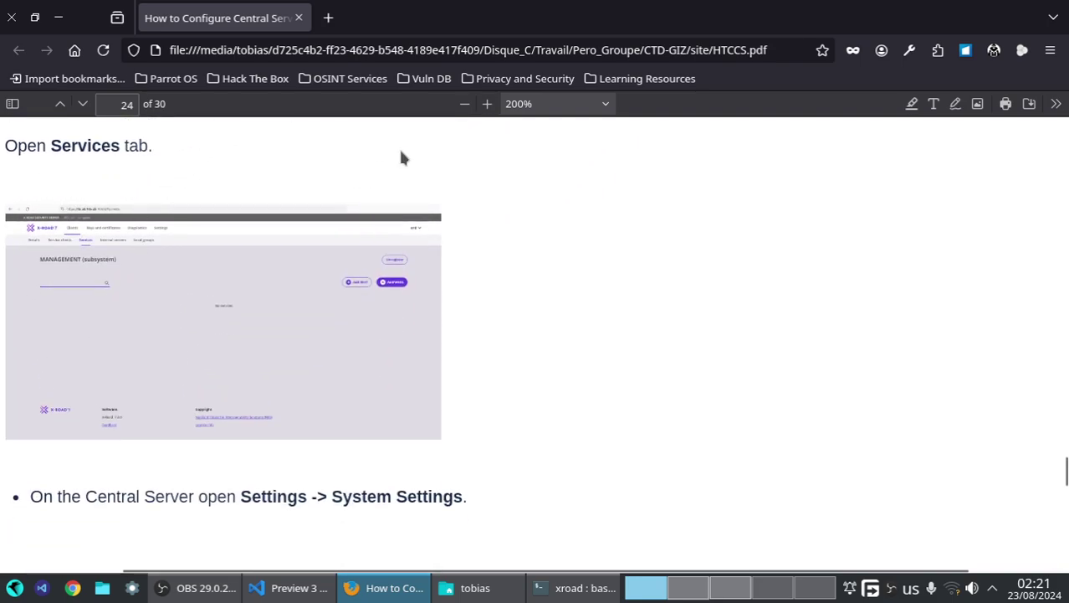
scroll(344, 429, down, 1)
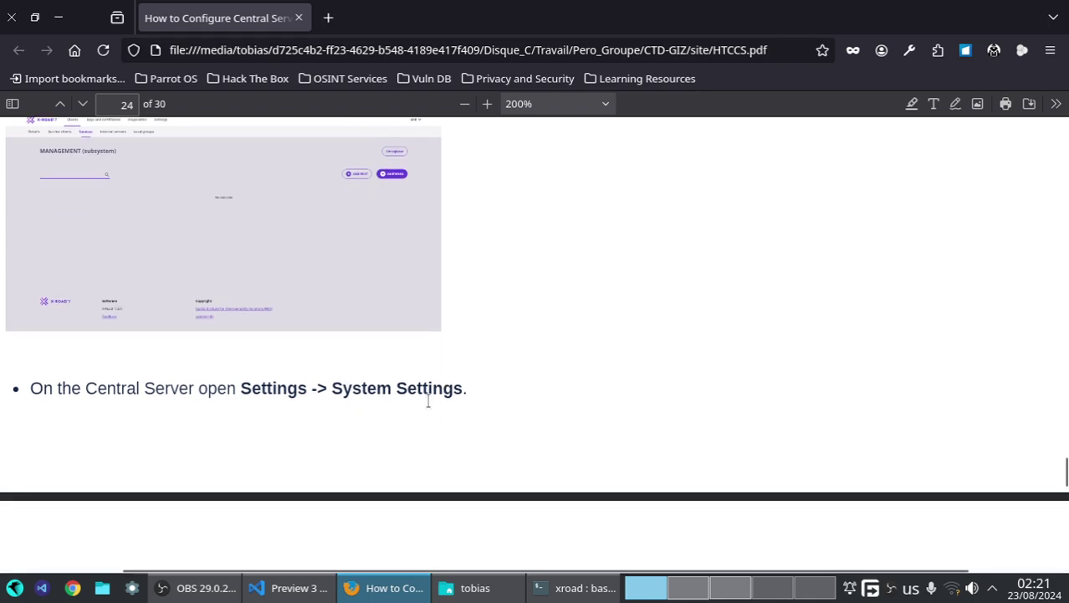
scroll(427, 400, down, 4)
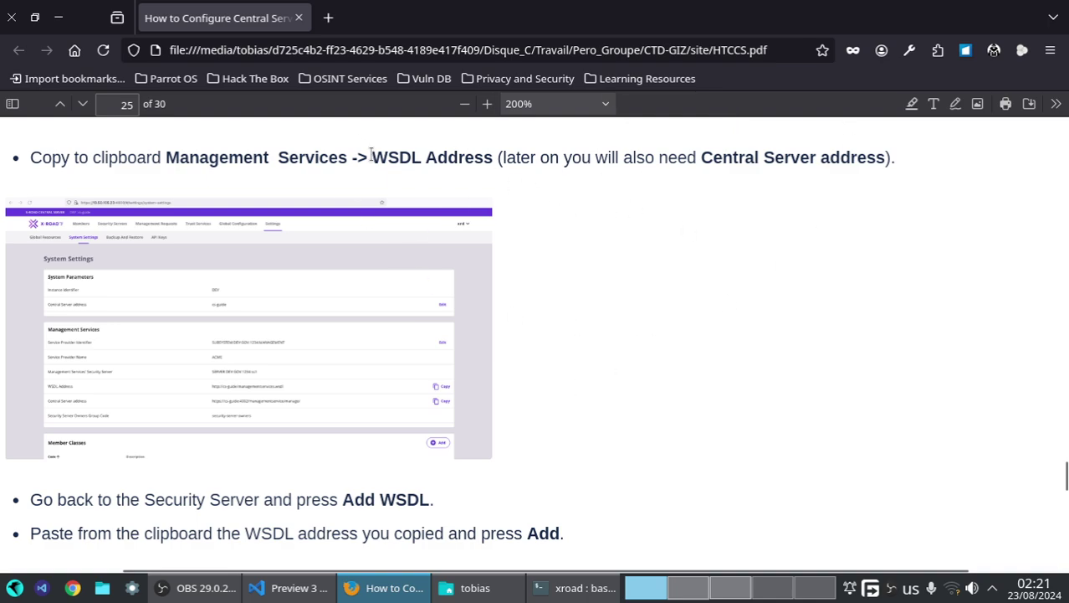
drag(370, 157, 493, 159)
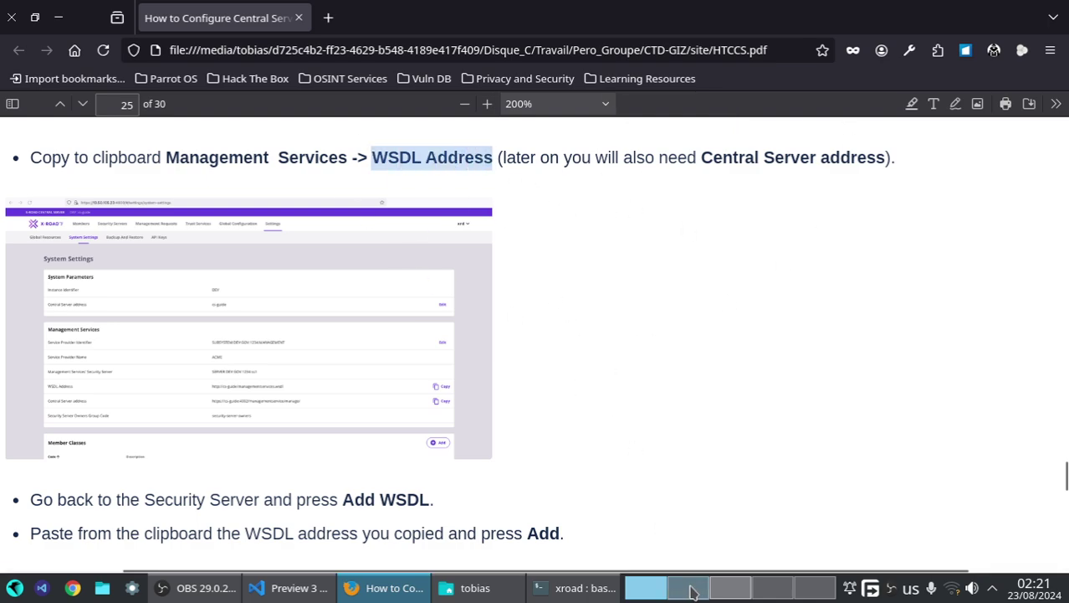
click(716, 588)
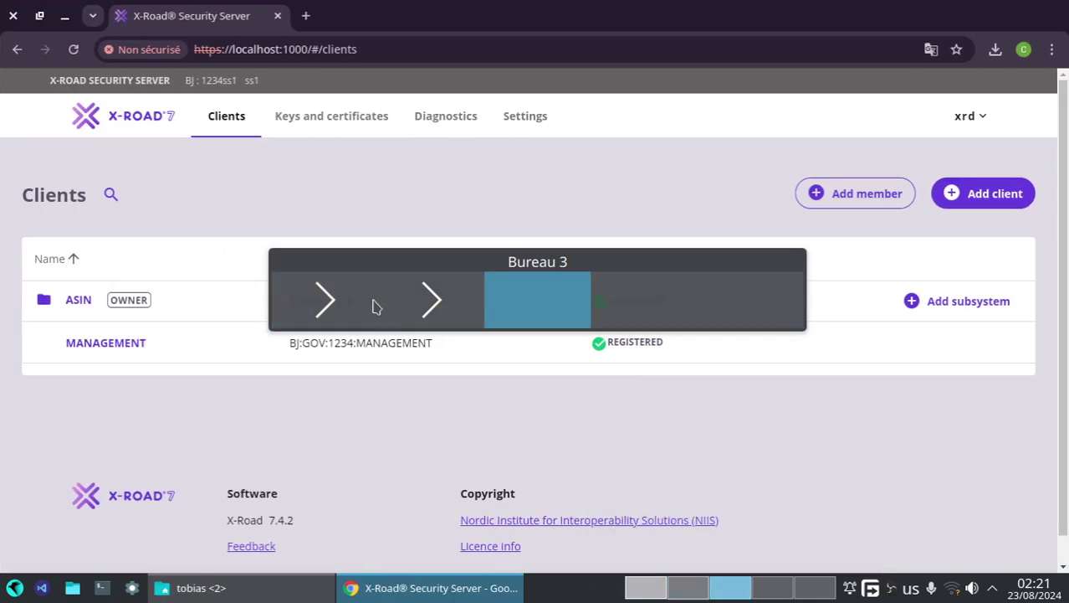
- Open the MANAGEMENT subsystem's Services tab and start Add WSDL
click(89, 348)
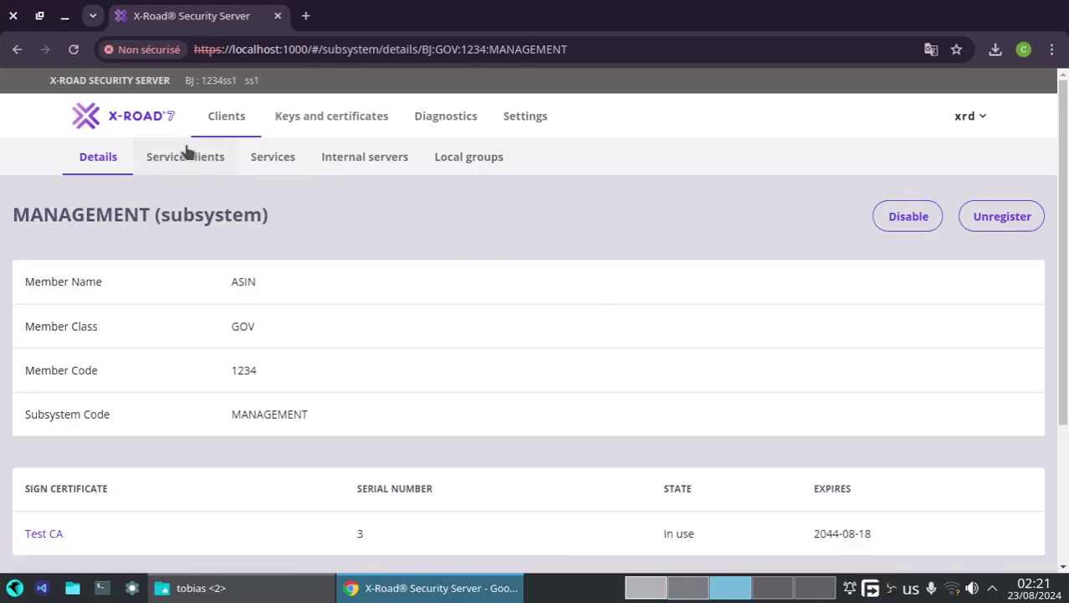
click(264, 160)
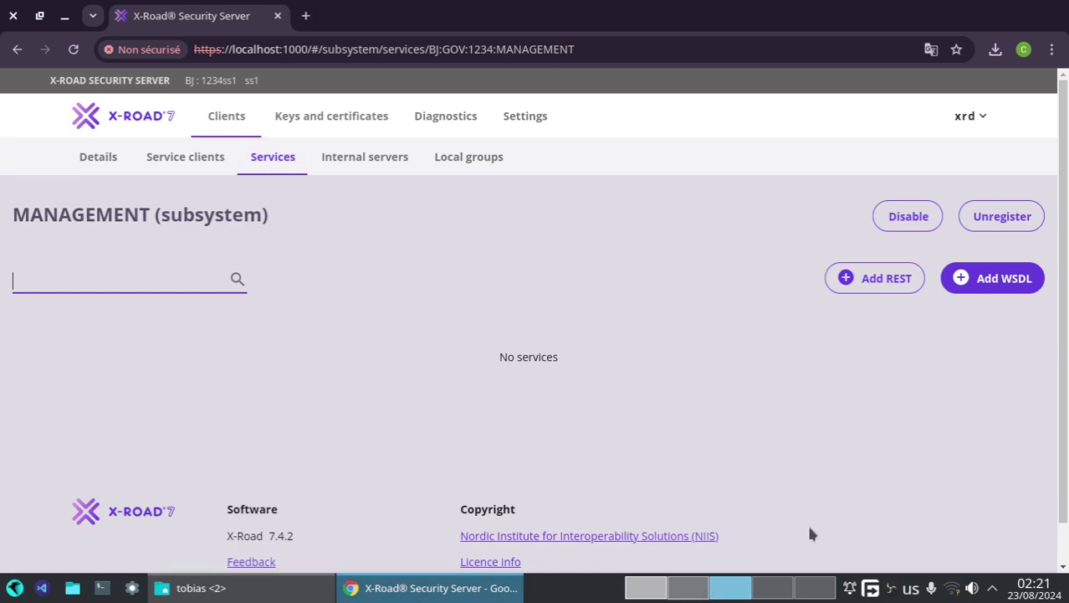
click(989, 284)
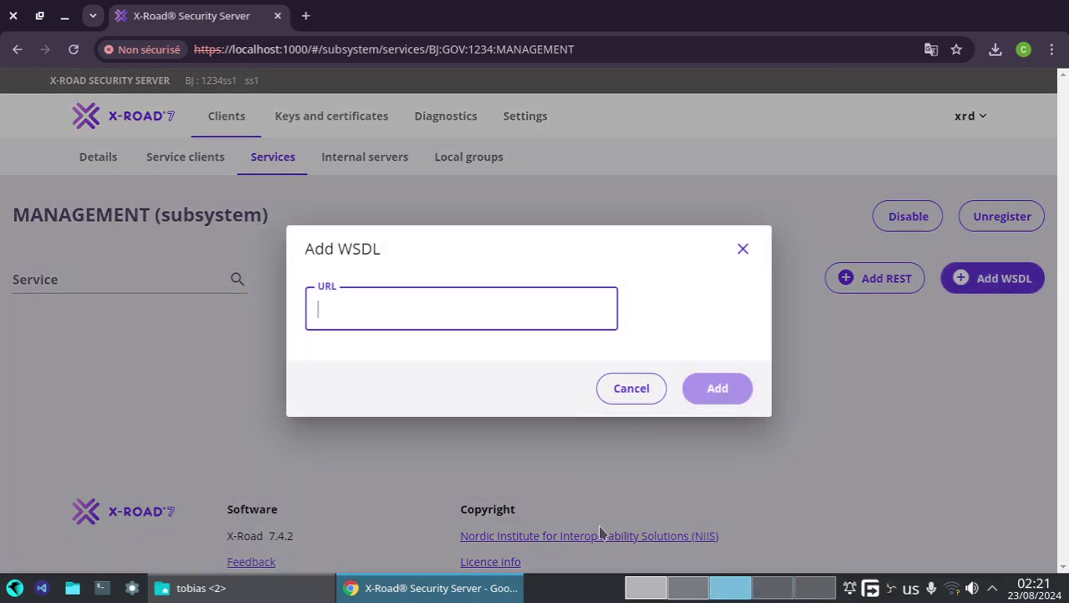
- Check the guide's Central Server address note, then view Central Server's WSDL Address setting
click(657, 594)
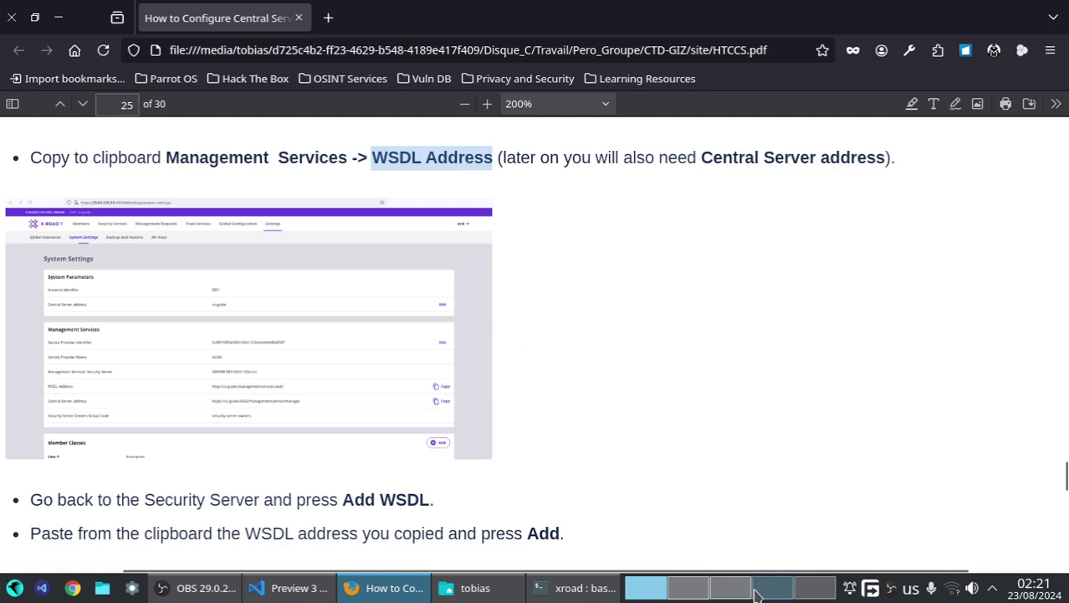
drag(694, 157, 870, 158)
scroll(709, 224, up, 2)
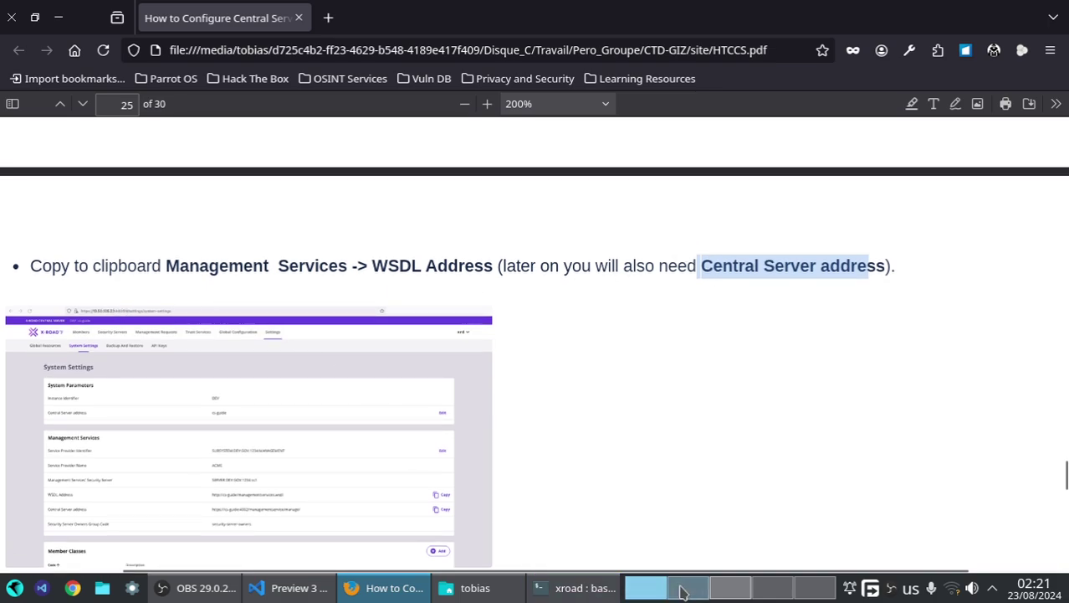
scroll(690, 587, down, 2)
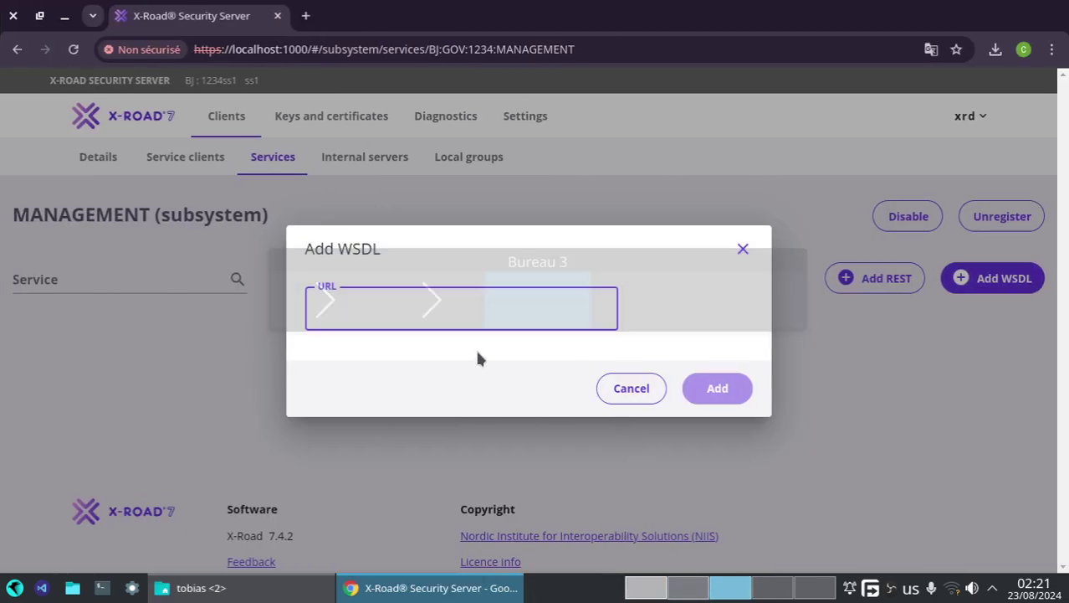
click(684, 596)
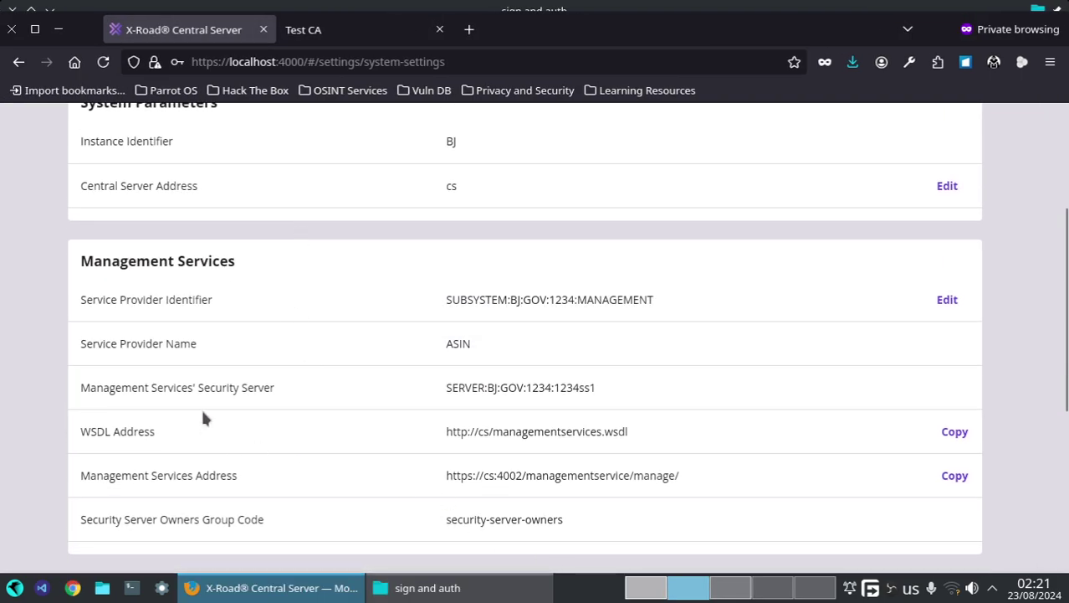
scroll(203, 416, up, 3)
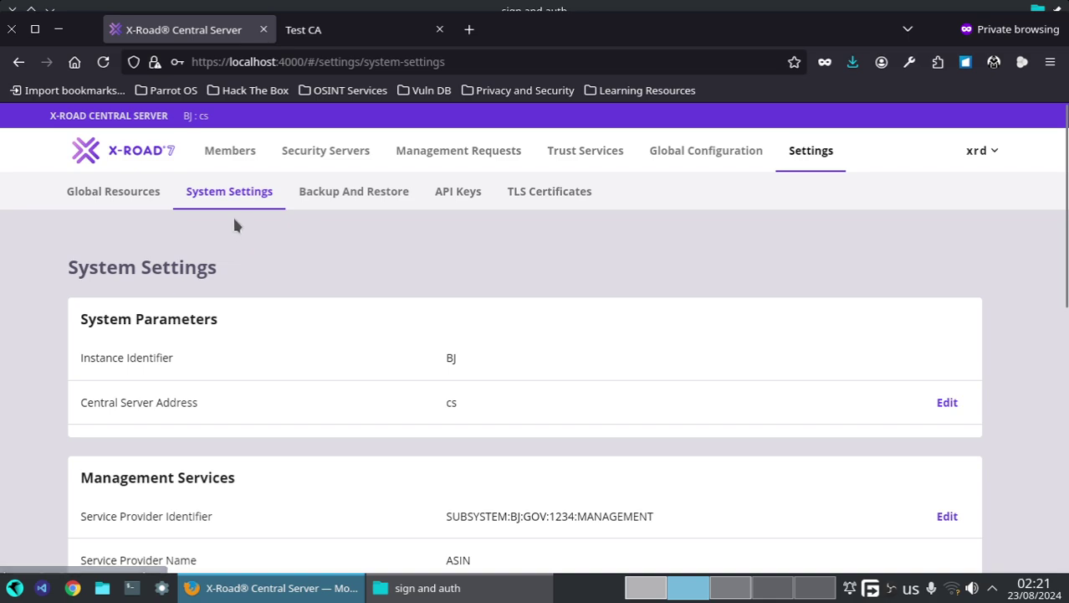
scroll(226, 473, down, 5)
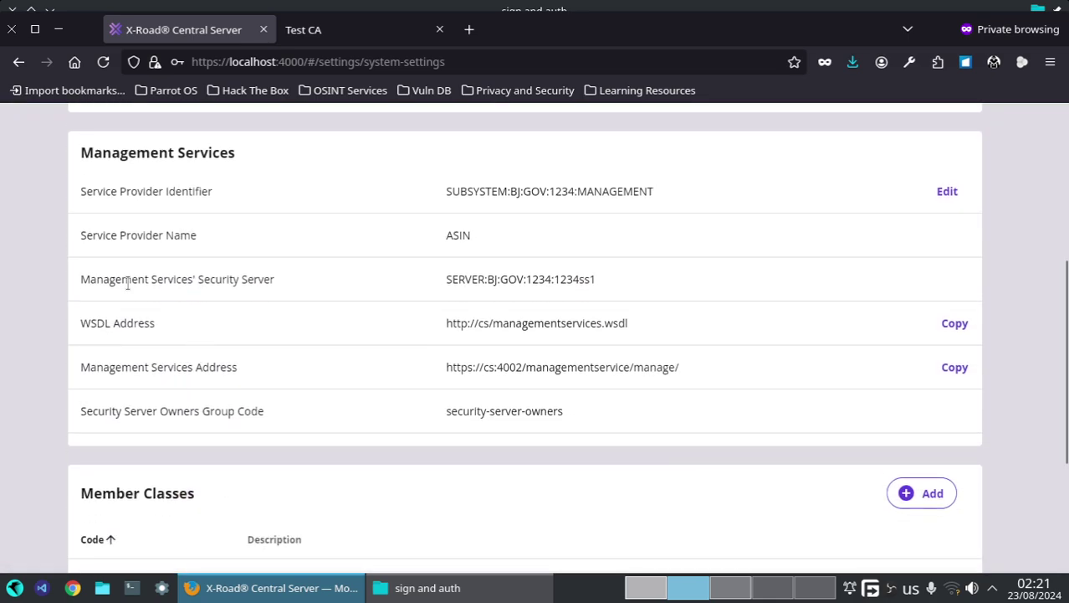
click(954, 327)
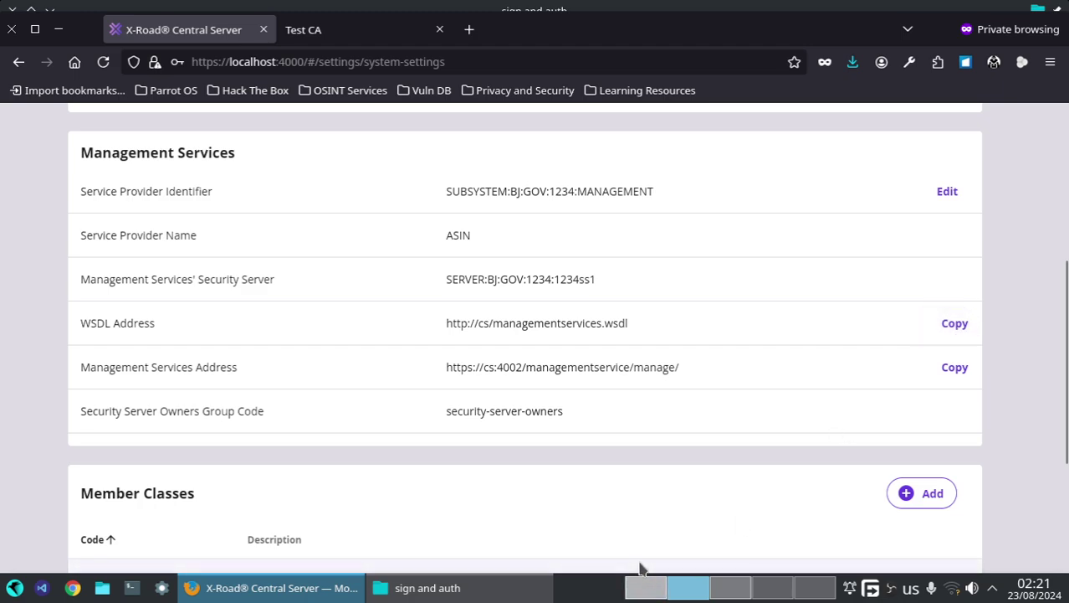
click(644, 596)
scroll(289, 382, down, 3)
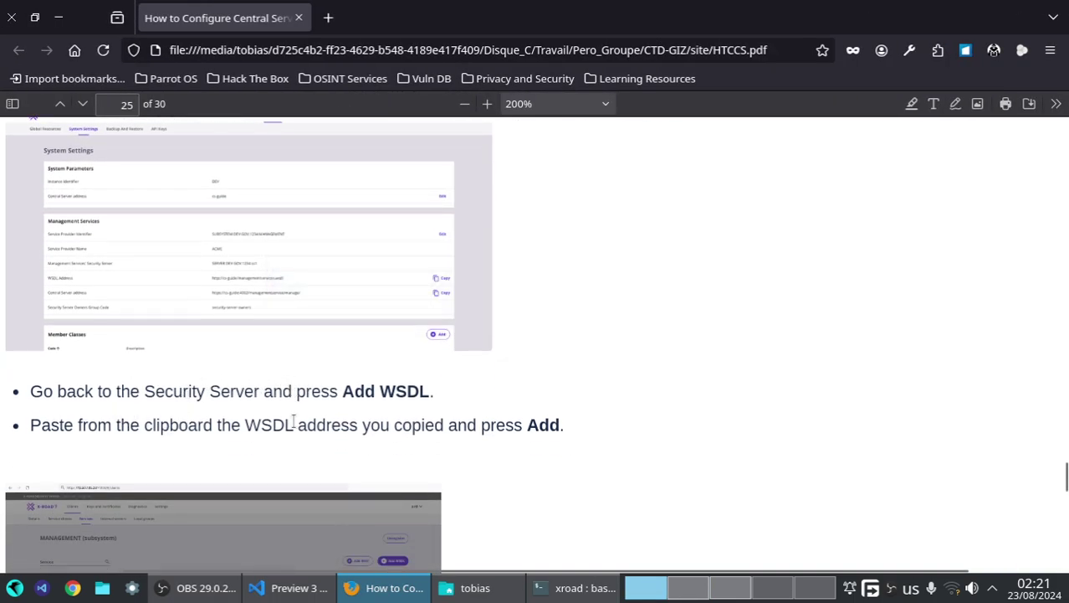
scroll(294, 424, down, 3)
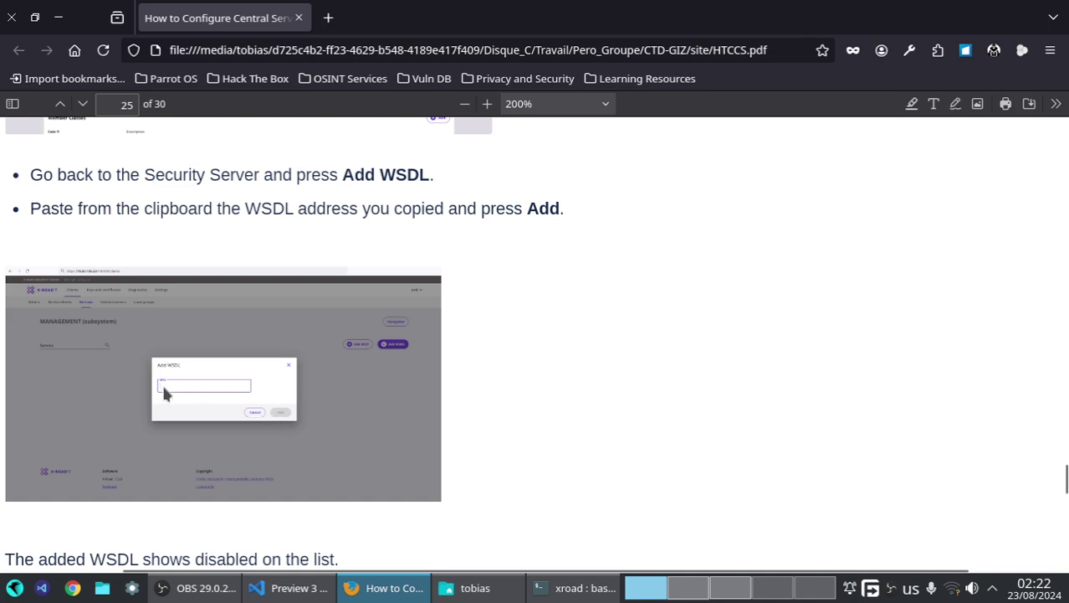
click(721, 589)
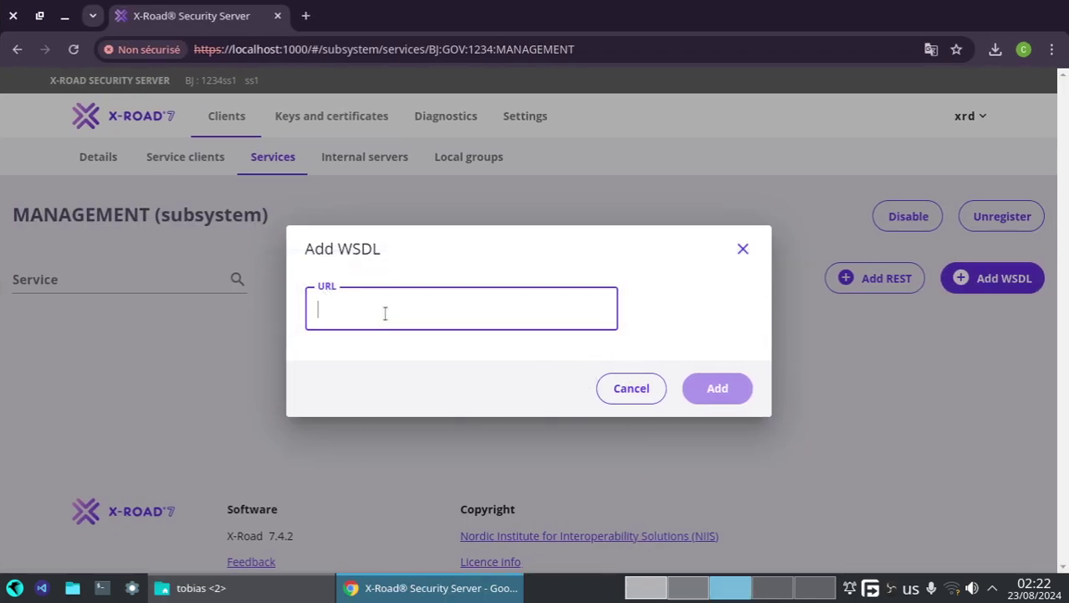
key(ctrl+v)
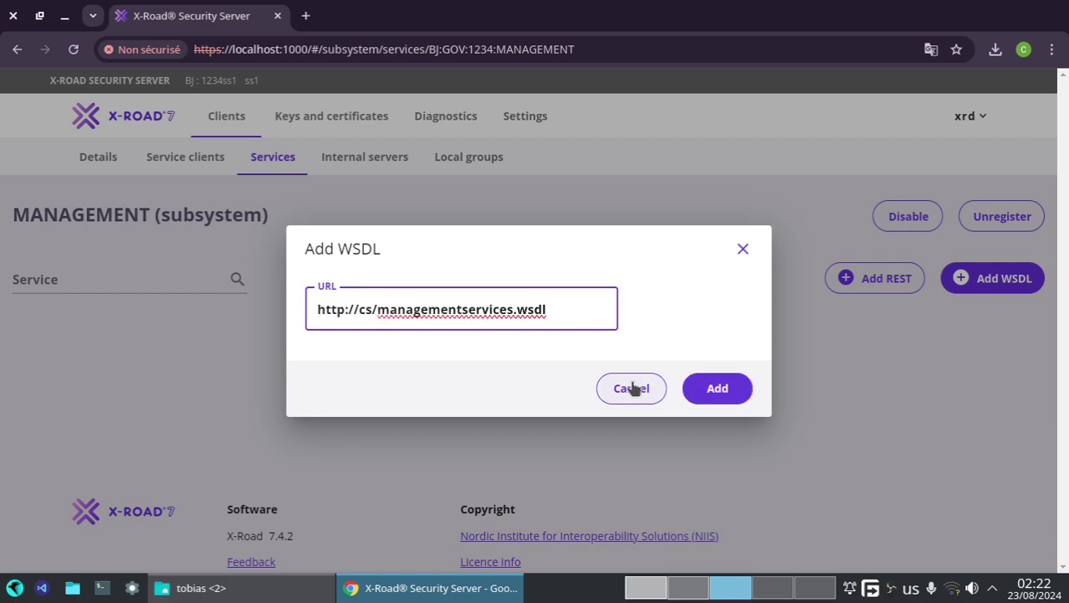
click(711, 389)
- Enable the newly added management services WSDL
click(646, 594)
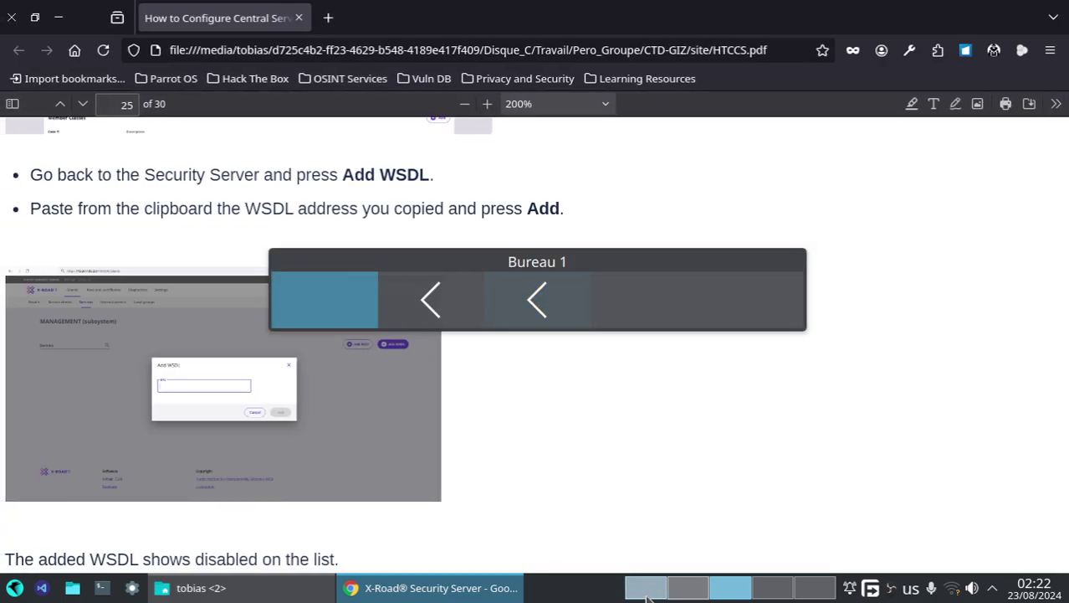
click(716, 589)
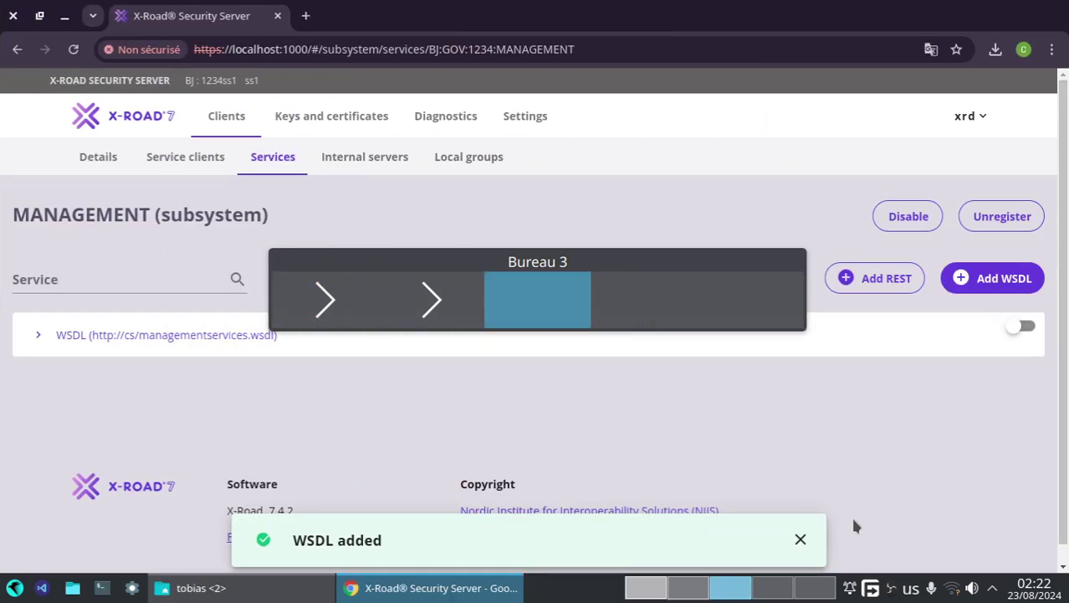
click(1024, 327)
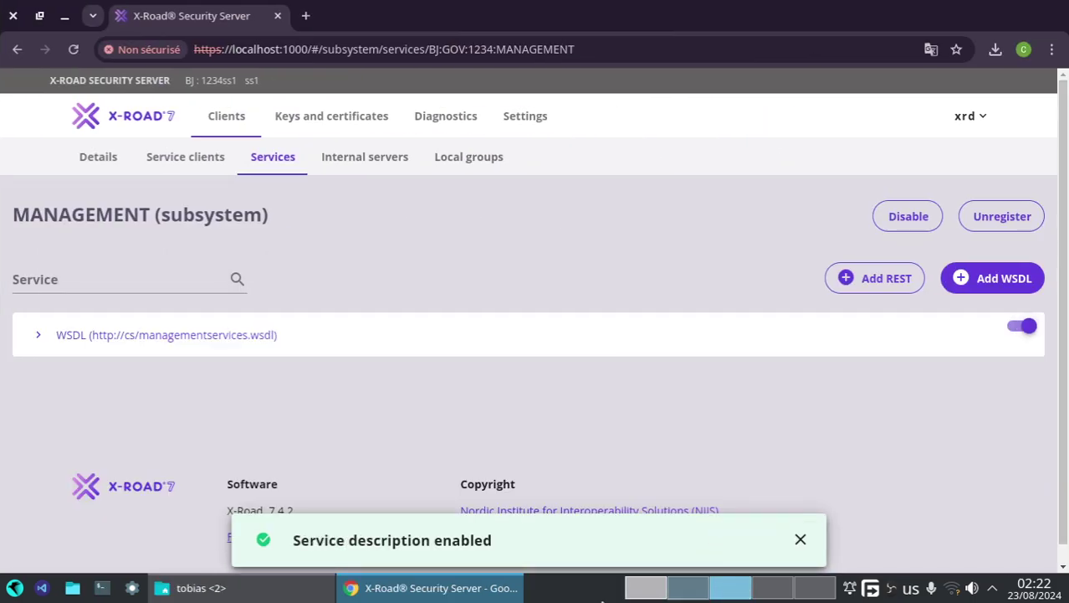
click(645, 587)
scroll(363, 420, down, 5)
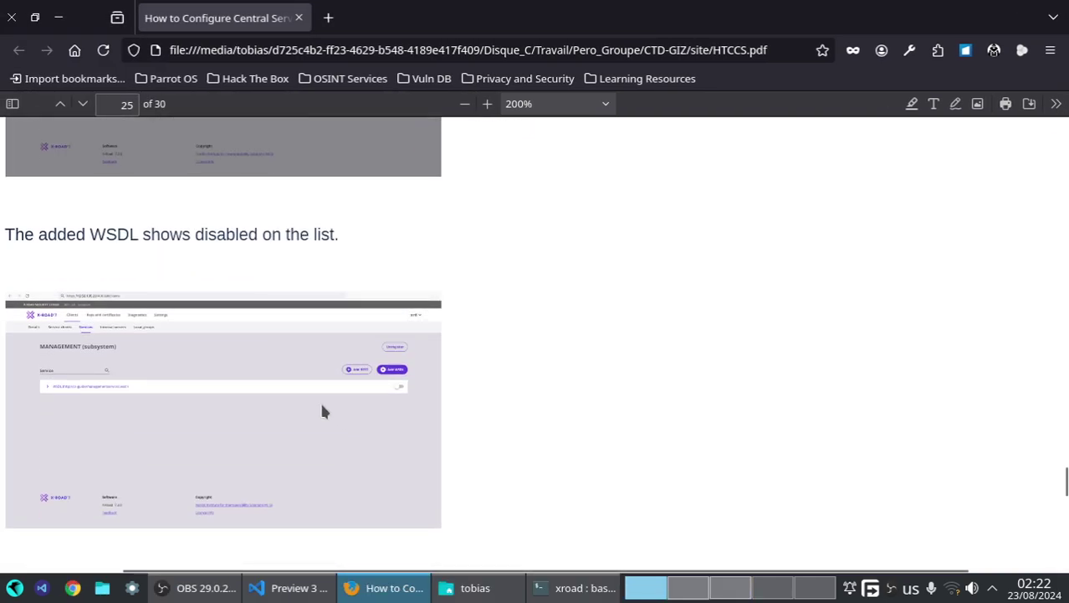
- Scroll the guide to page 26 and highlight the service name authCertDeletion
scroll(355, 380, down, 8)
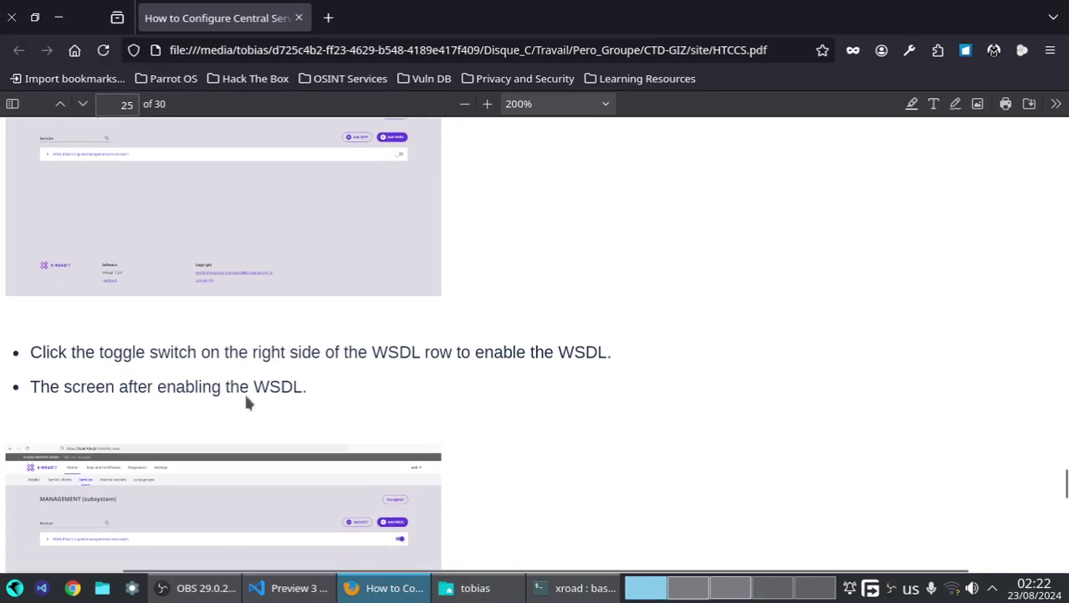
scroll(408, 404, down, 8)
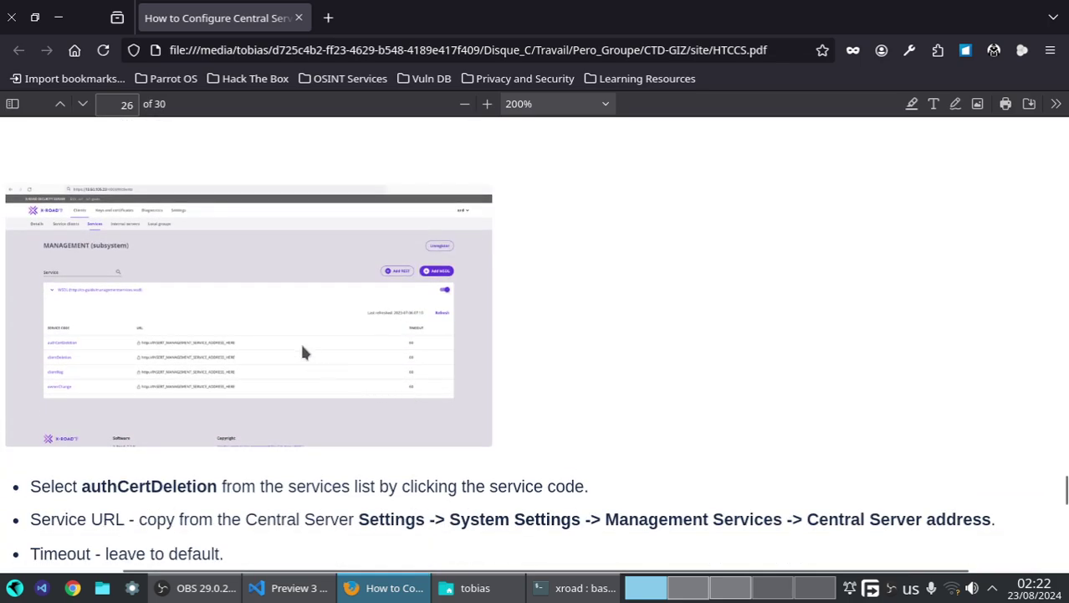
scroll(256, 351, up, 3)
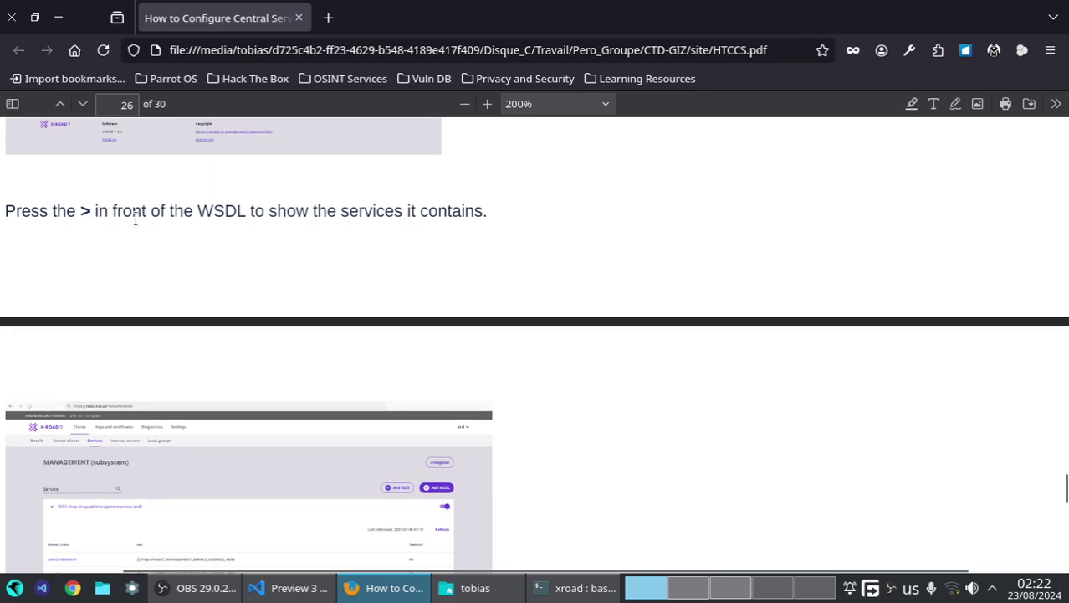
scroll(96, 293, down, 2)
scroll(68, 443, down, 3)
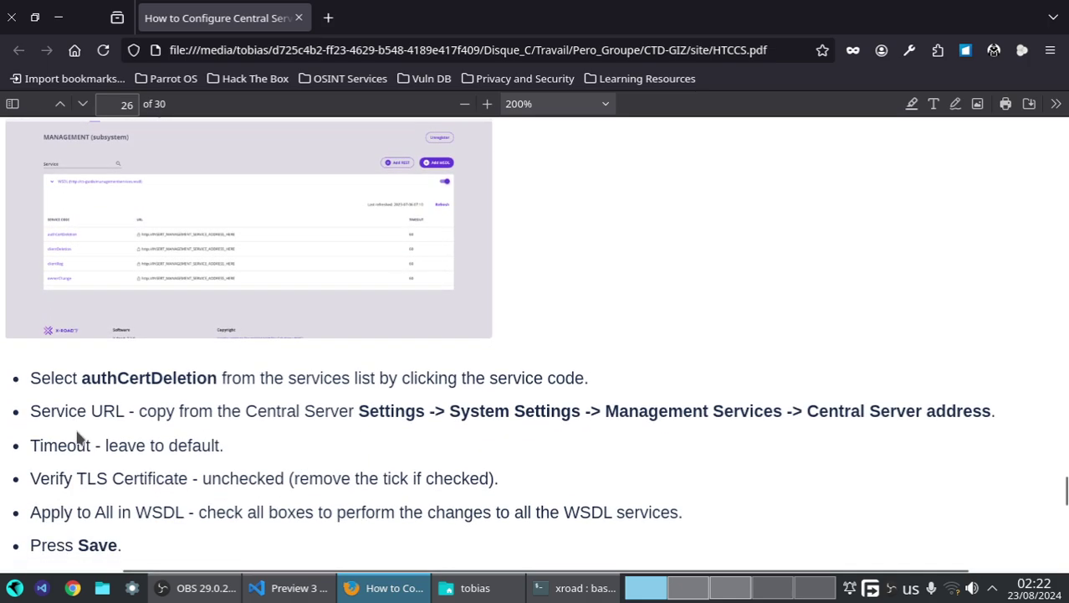
drag(81, 375, 219, 382)
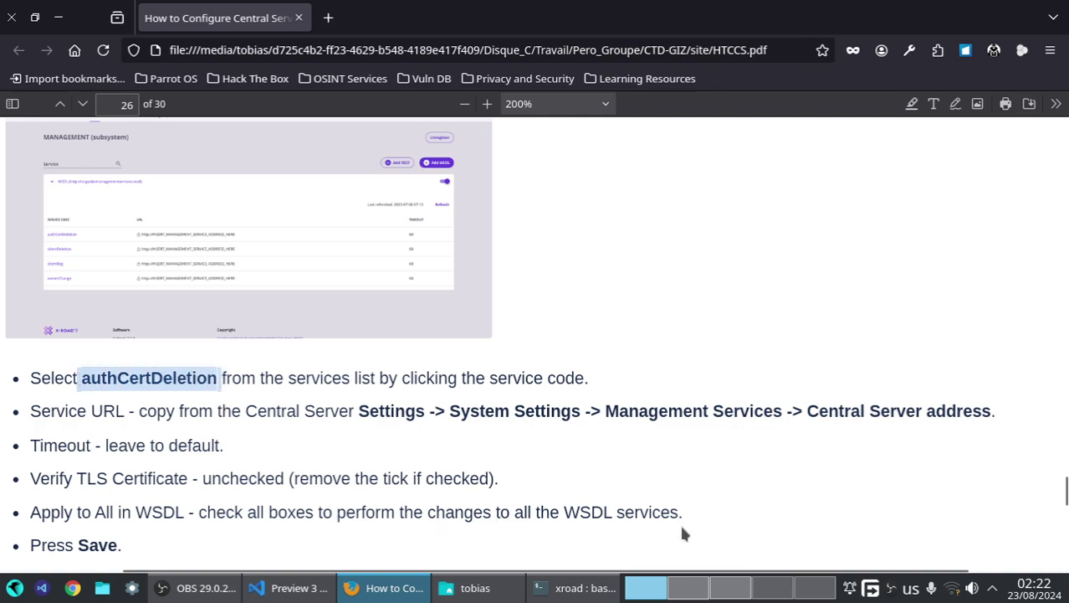
- Expand the WSDL and open the authCertDeletion service's parameters
key(ctrl+alt+Right)
key(ctrl+alt+Right)
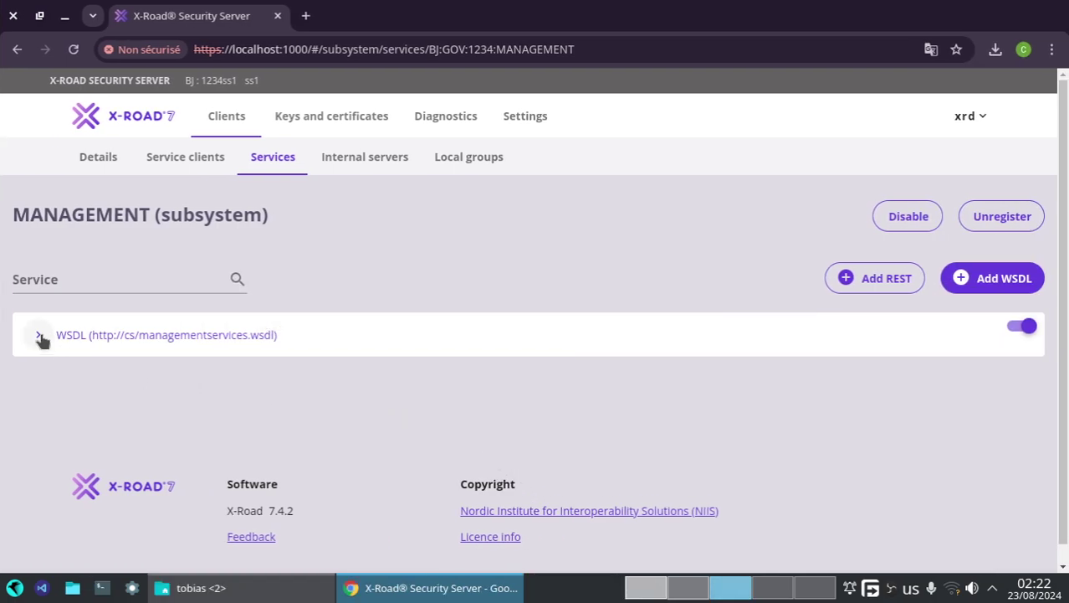
click(38, 334)
scroll(204, 436, down, 2)
scroll(206, 448, down, 1)
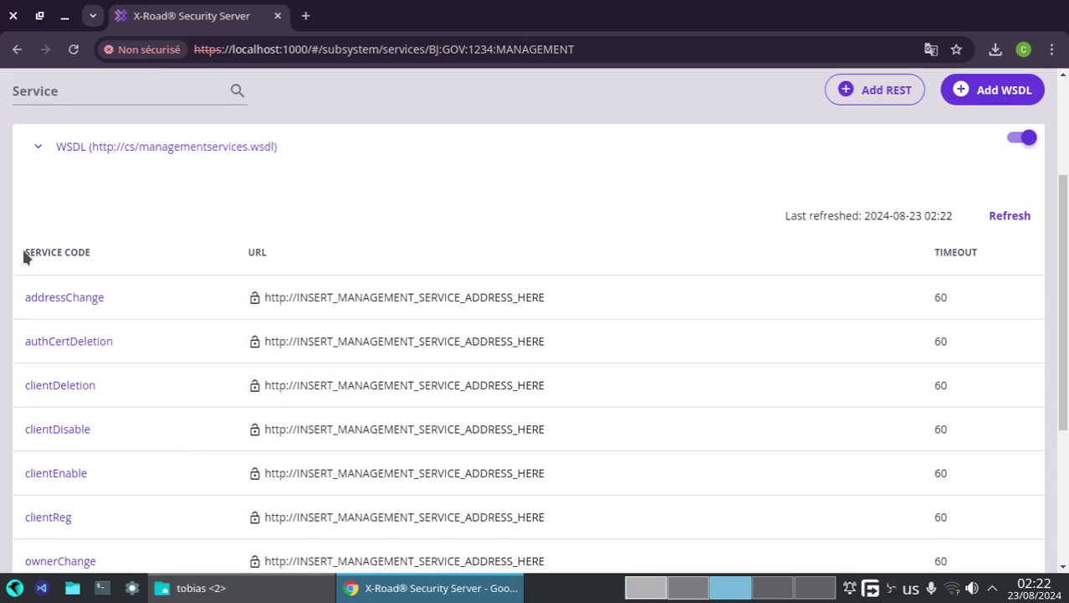
click(50, 340)
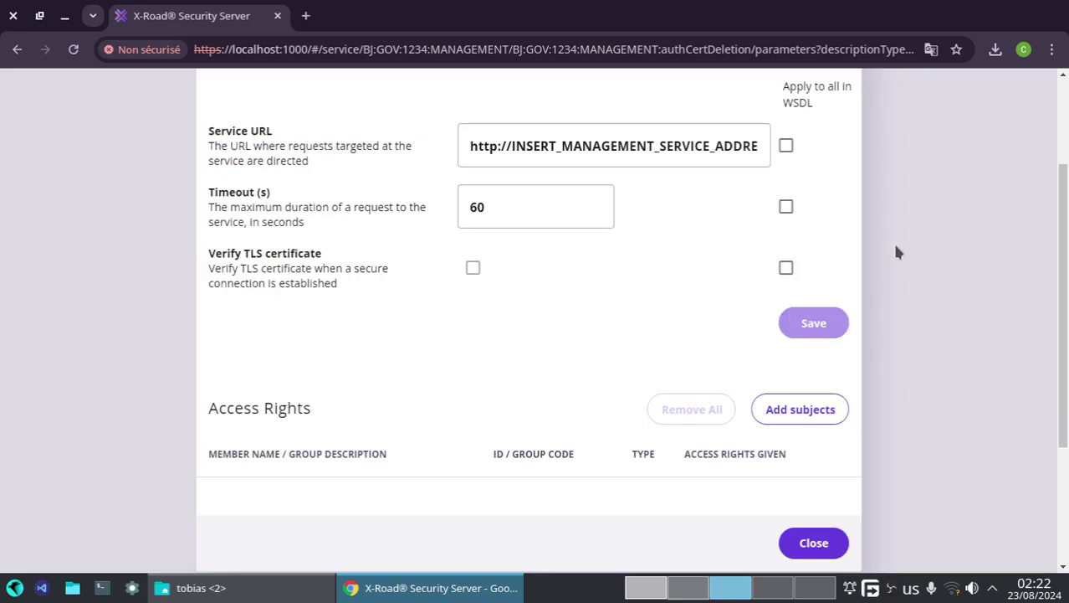
click(646, 587)
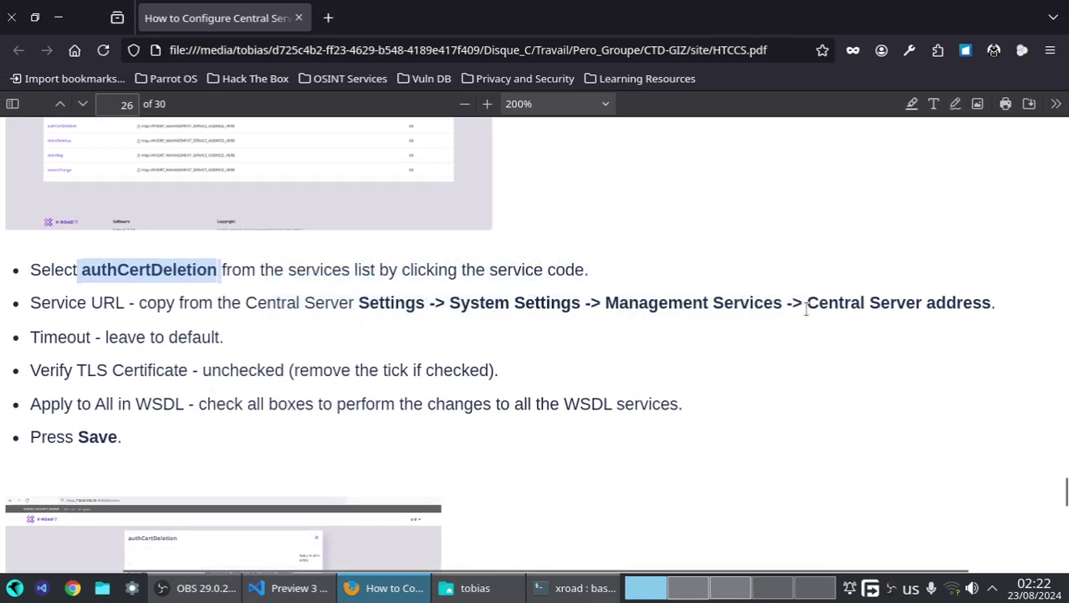
drag(807, 302, 1067, 316)
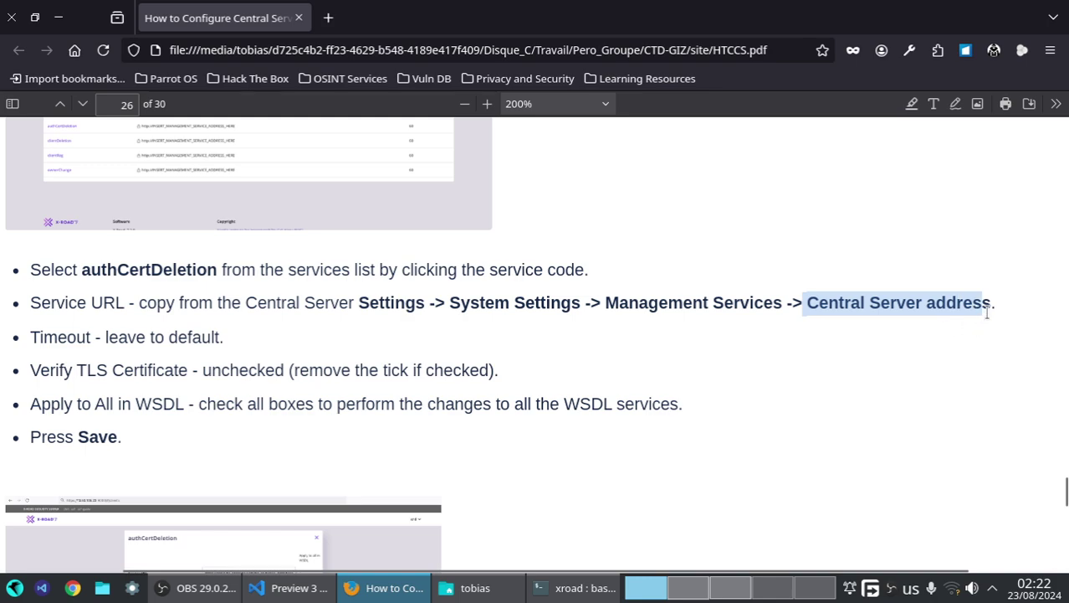
drag(987, 310, 997, 307)
click(730, 587)
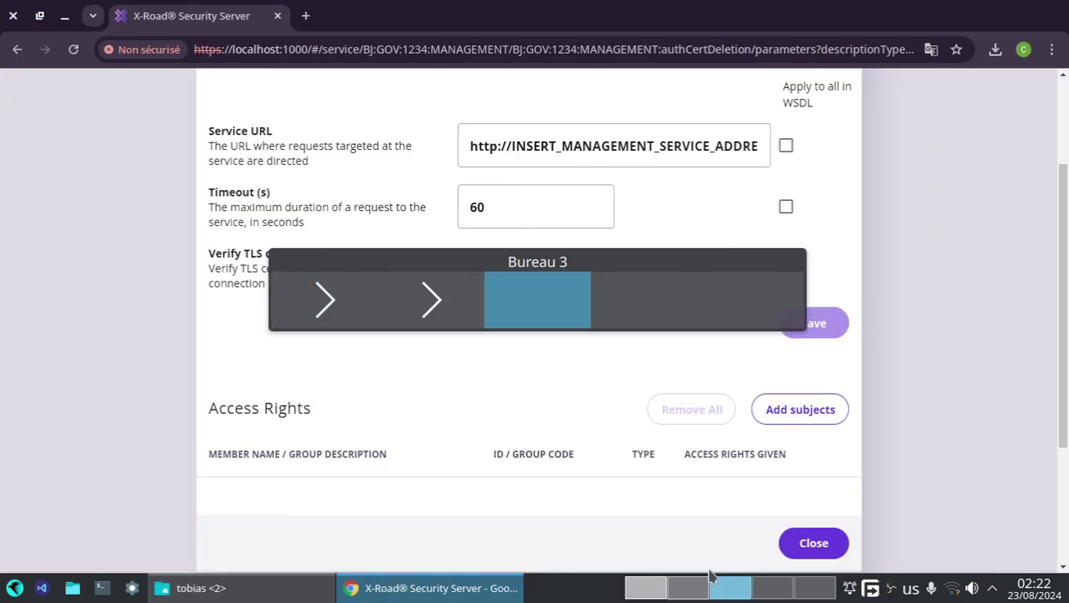
click(691, 579)
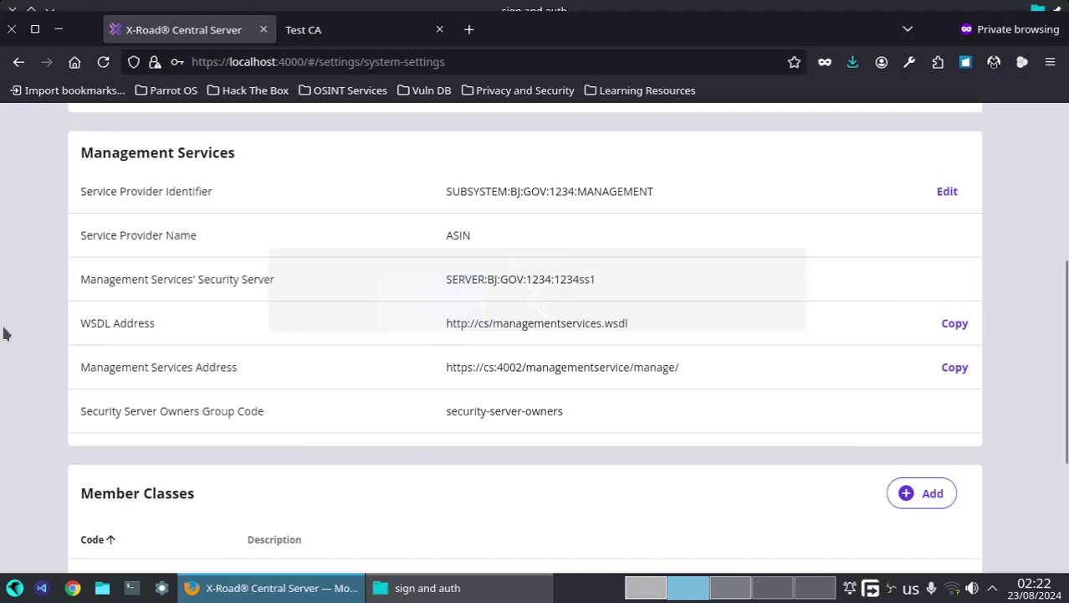
drag(69, 366, 243, 378)
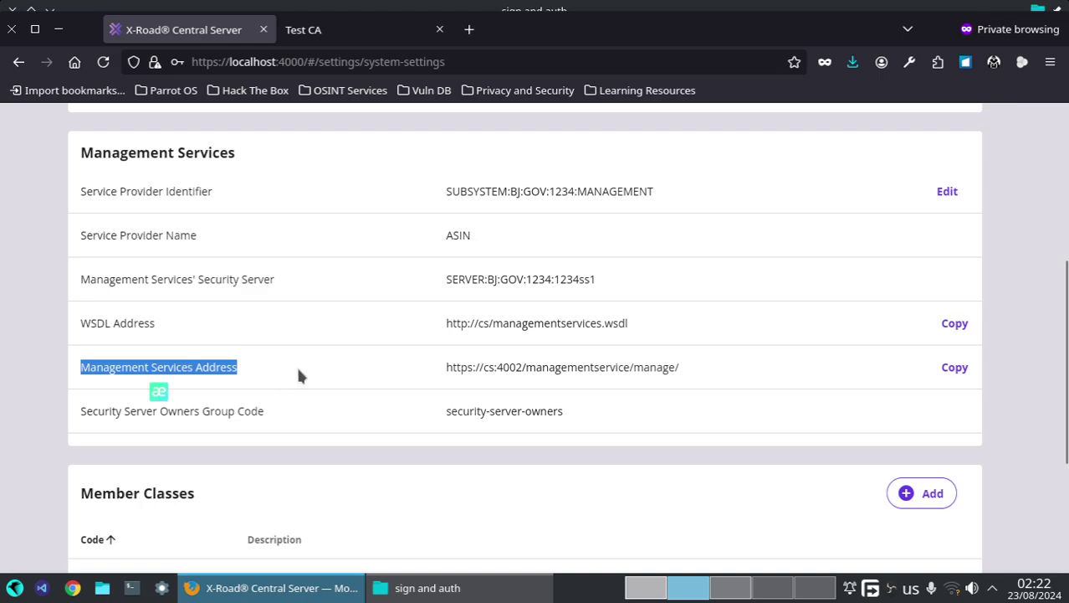
click(955, 368)
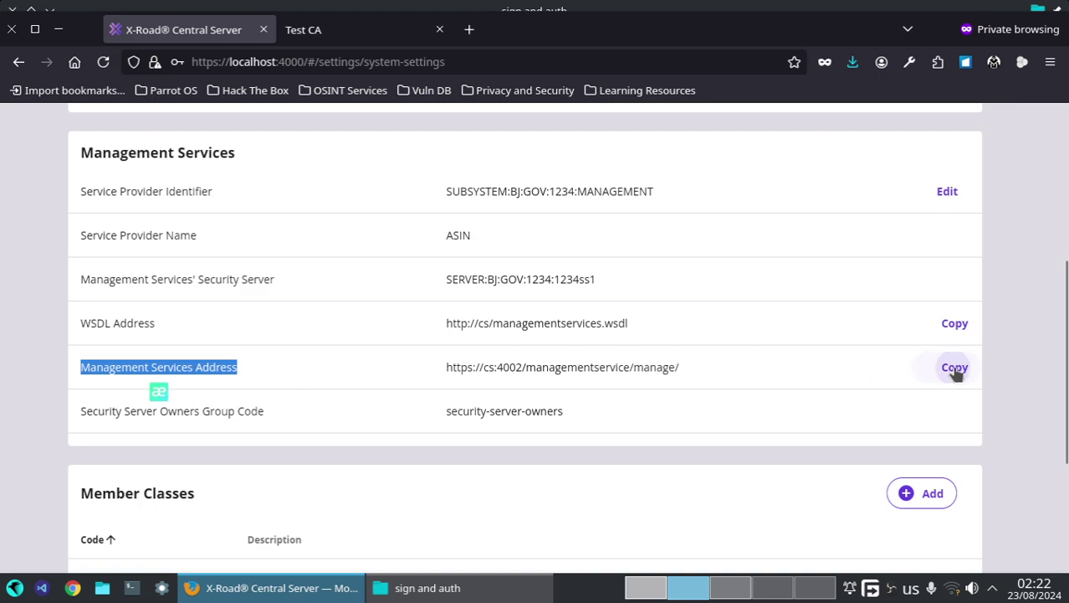
click(647, 590)
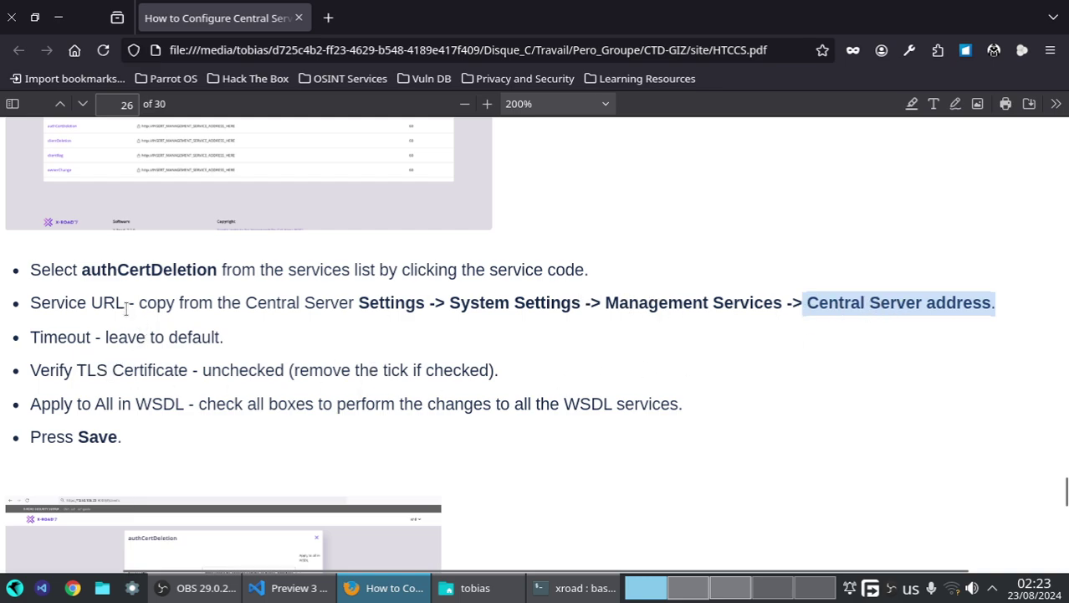
scroll(355, 324, down, 5)
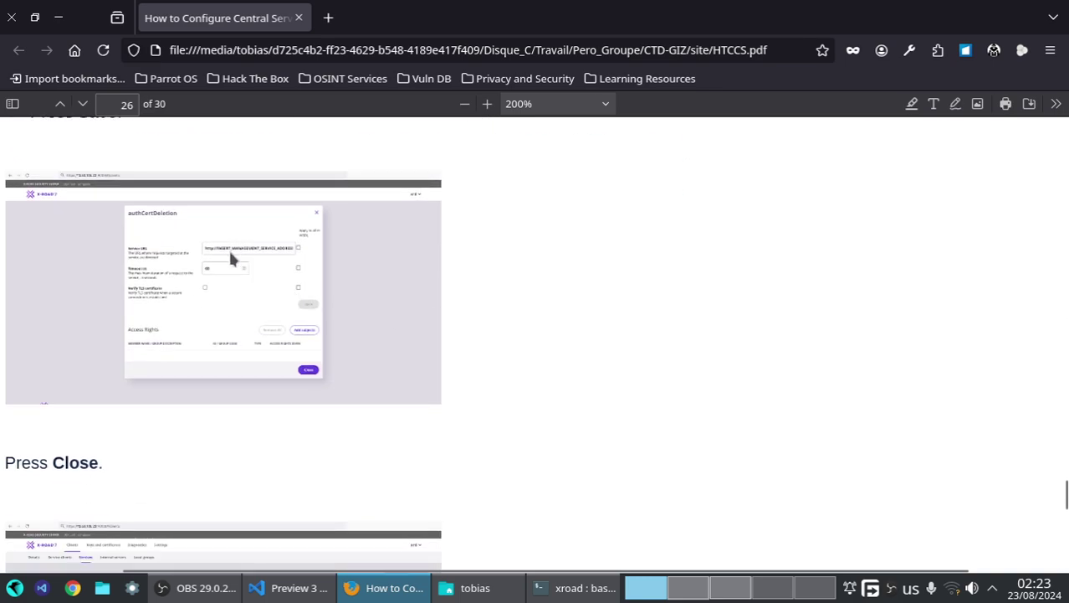
scroll(235, 261, down, 3)
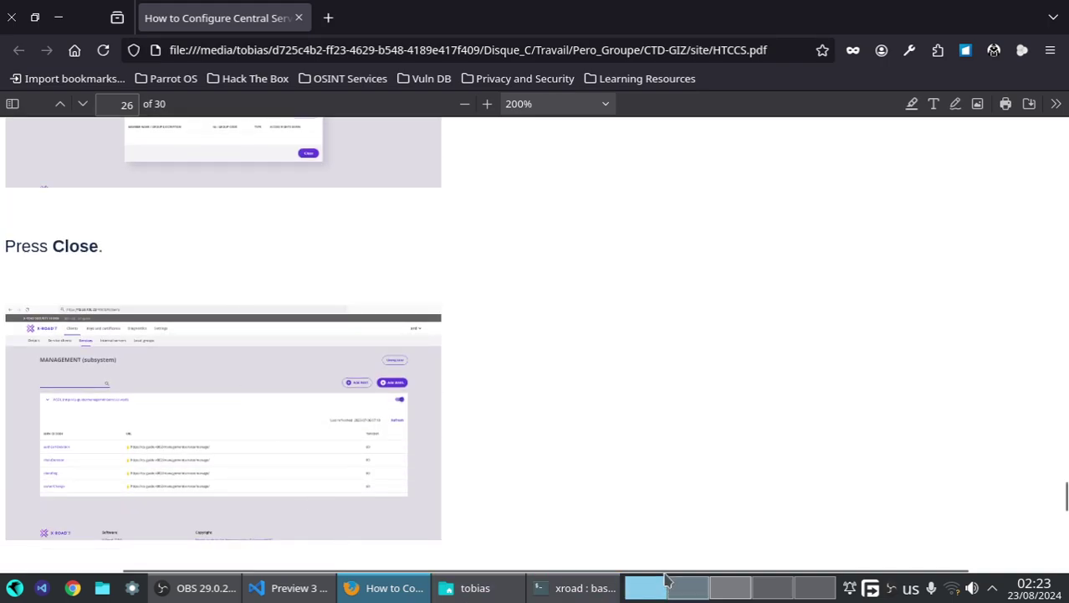
click(730, 588)
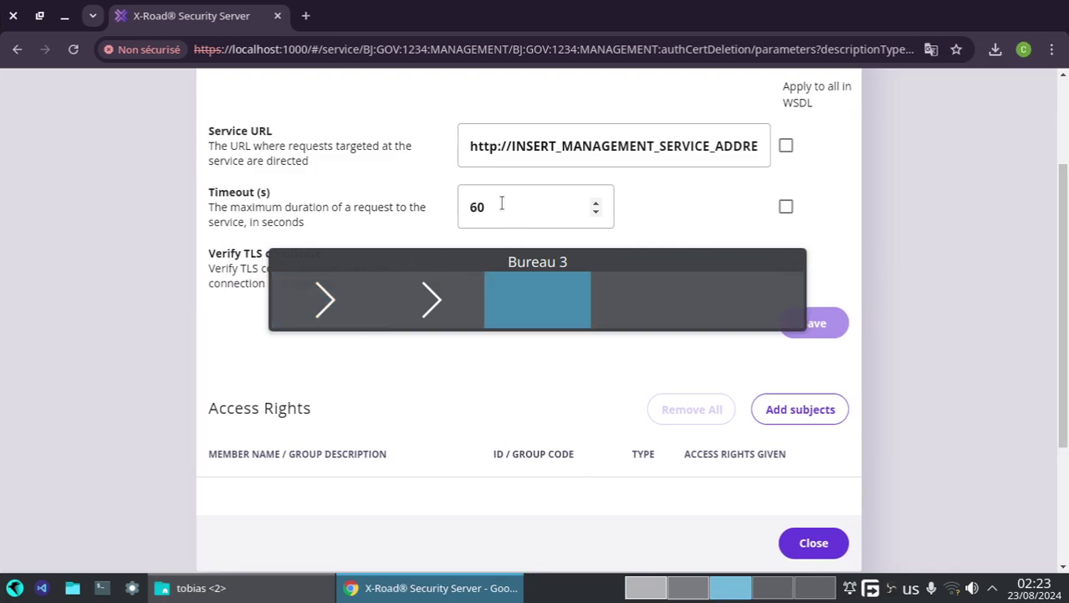
click(469, 145)
key(ctrl+a)
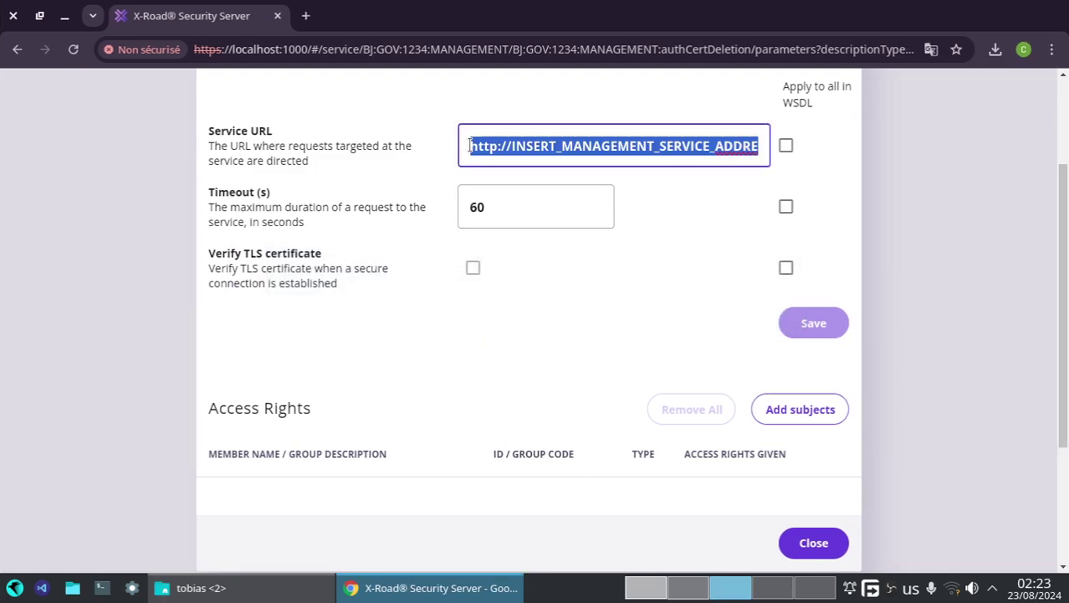
key(ctrl+v)
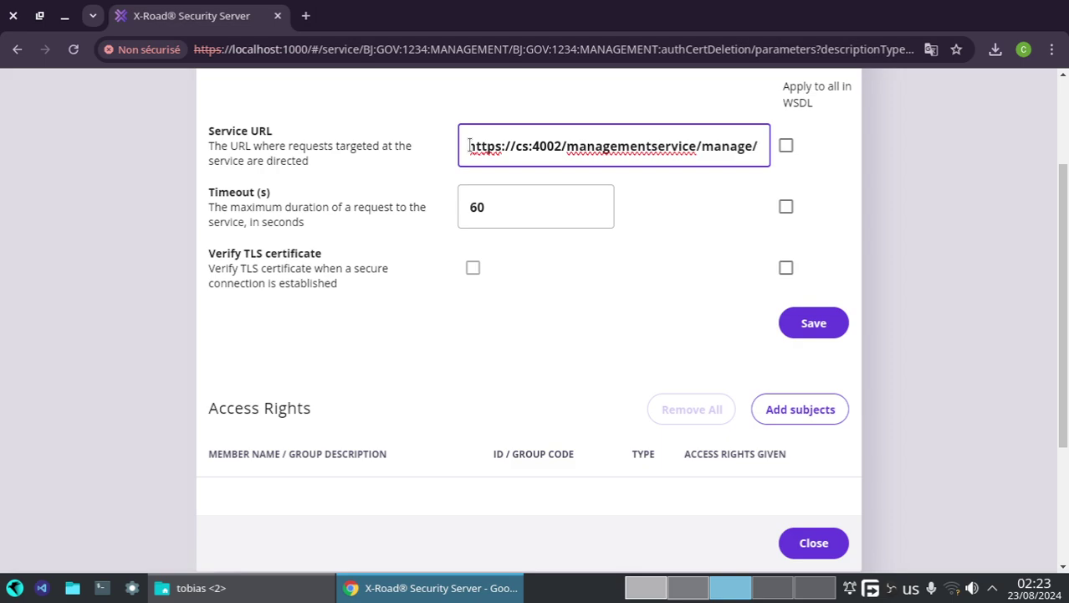
key(ctrl+z)
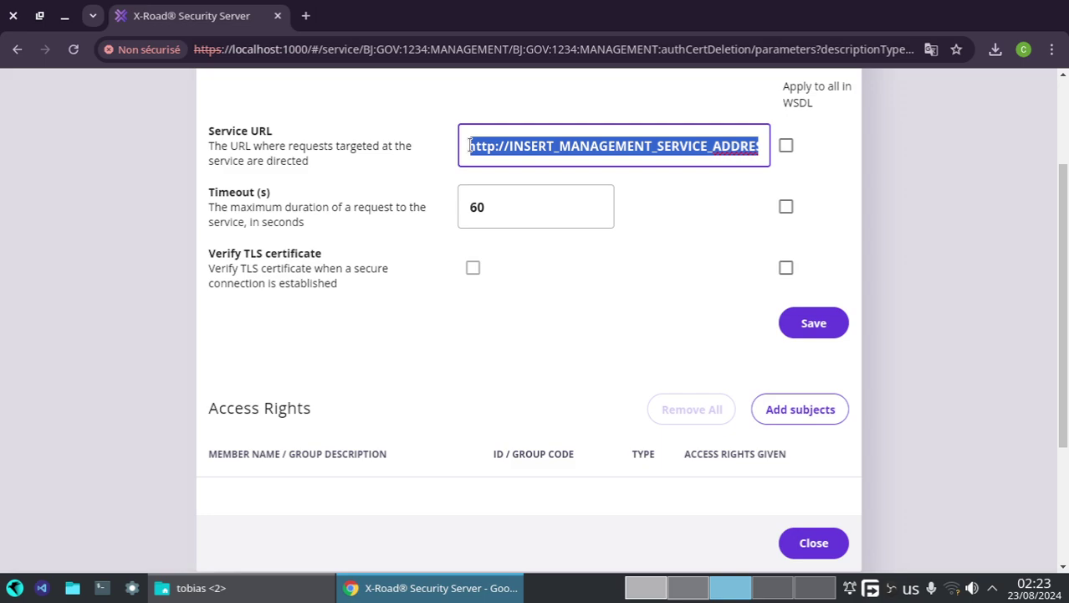
key(ctrl+v)
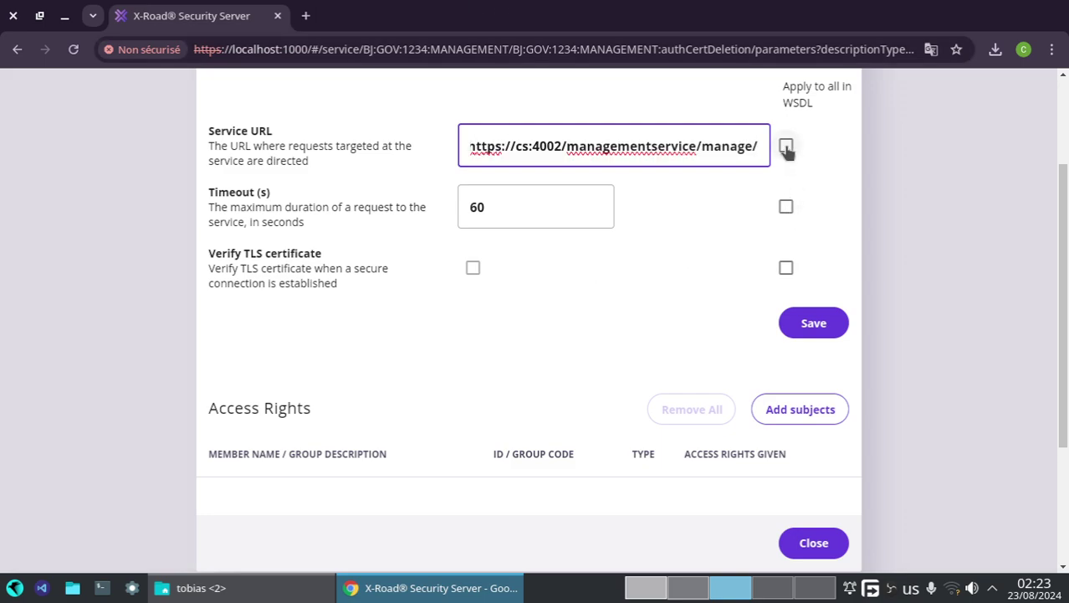
click(787, 146)
click(787, 207)
click(786, 267)
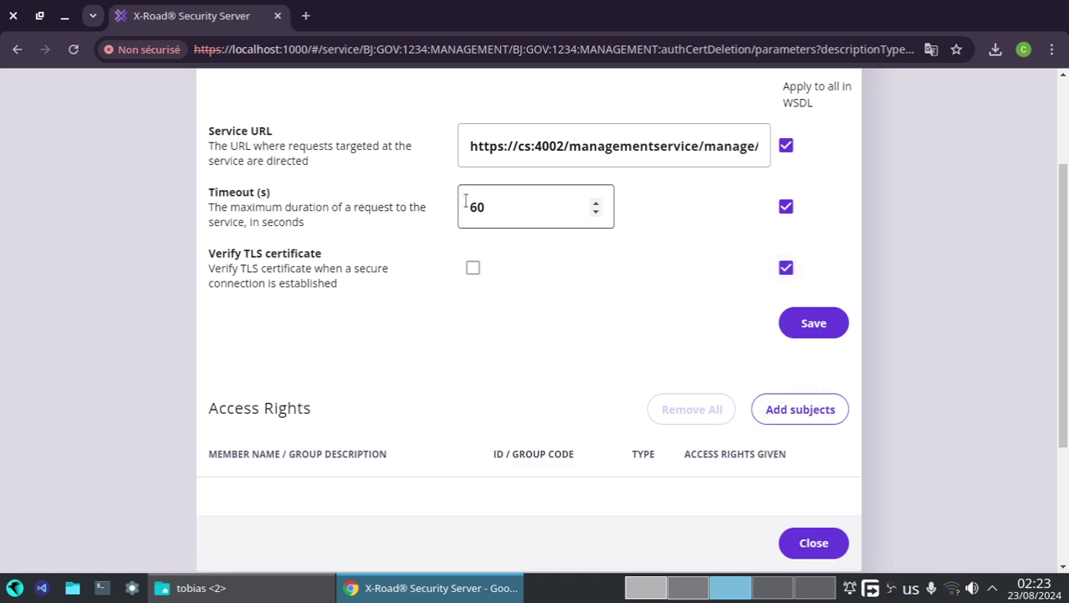
click(814, 326)
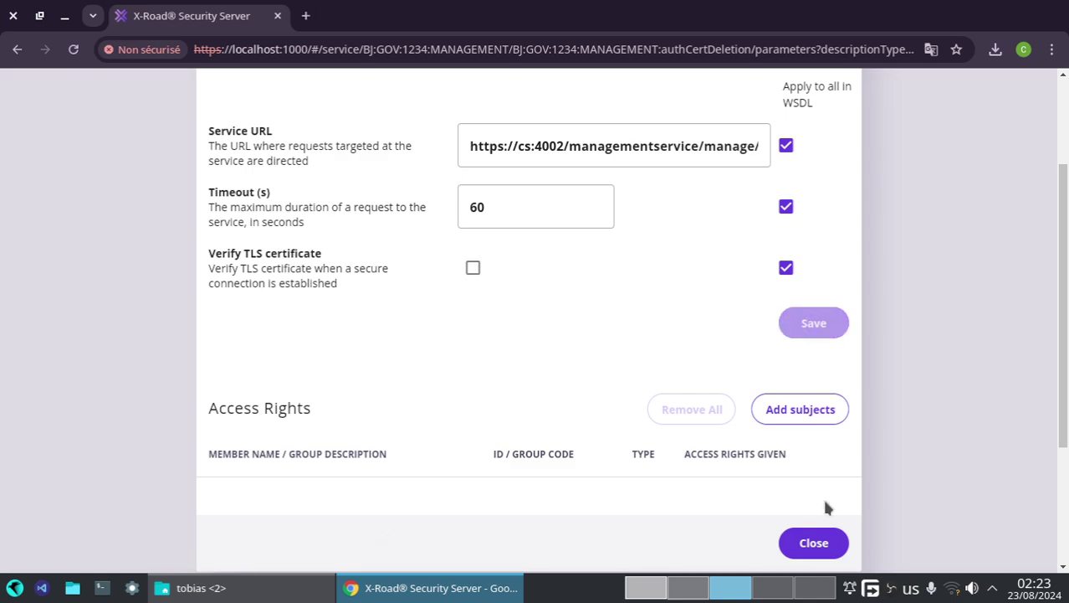
click(832, 544)
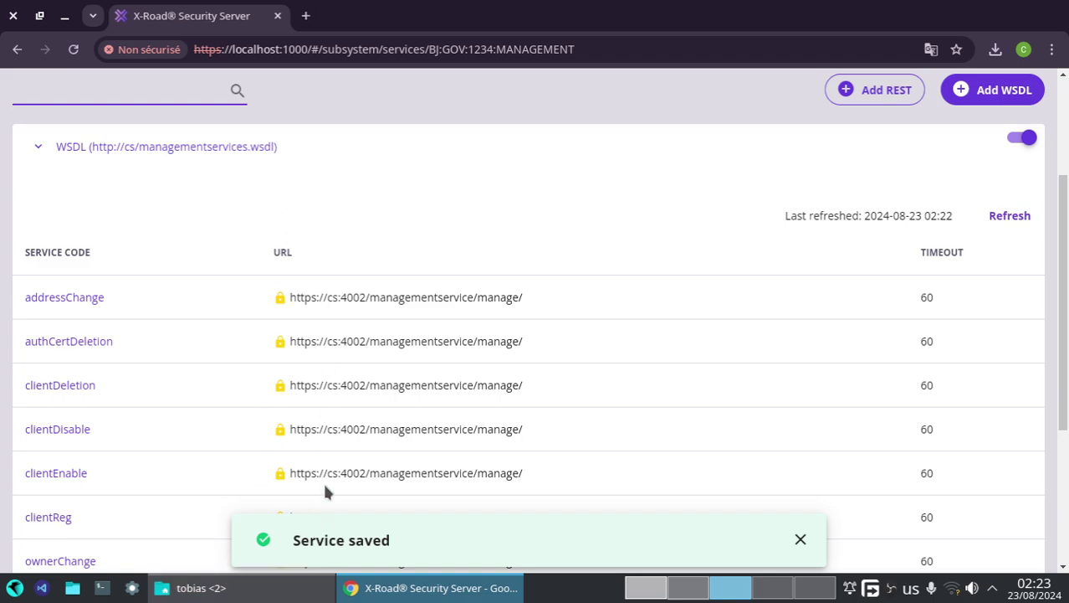
- Read ahead in the guide to the step on adding service clients
click(643, 590)
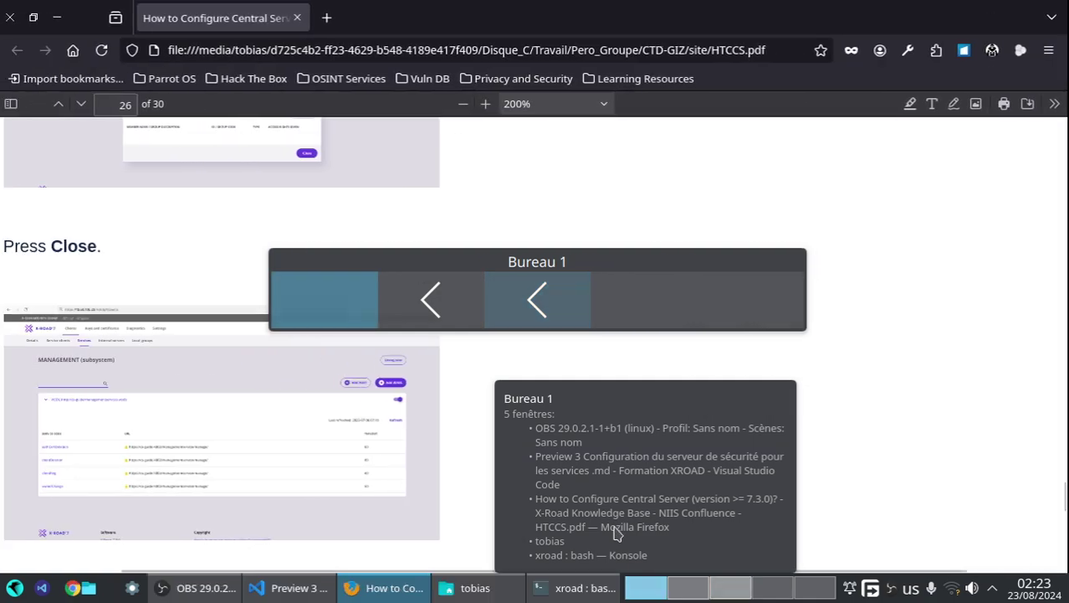
scroll(285, 452, down, 4)
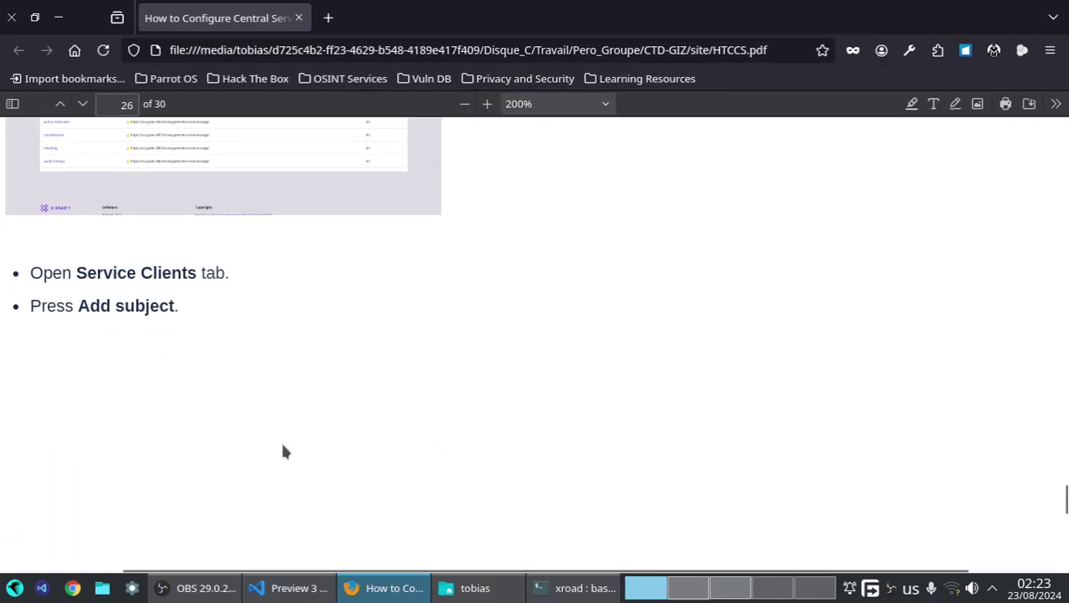
scroll(282, 448, down, 5)
scroll(277, 430, down, 2)
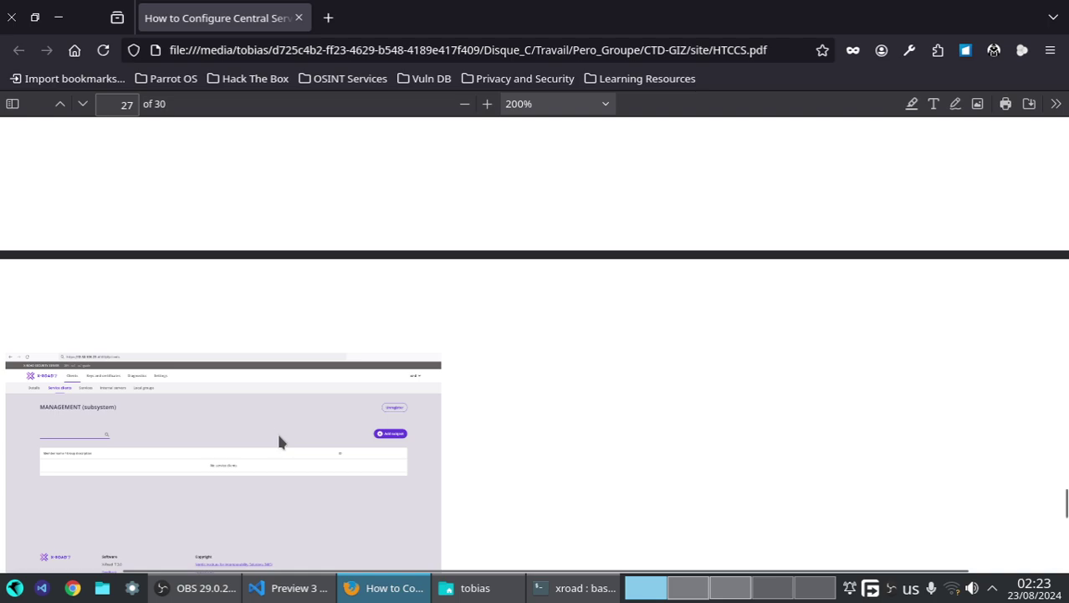
scroll(270, 416, up, 5)
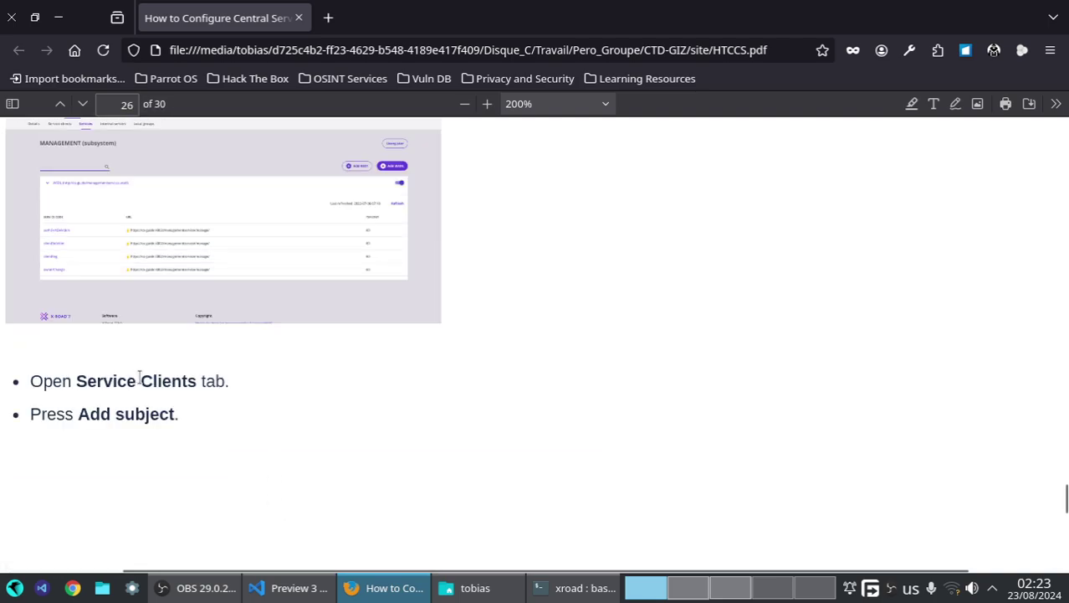
- Open MANAGEMENT's Service clients tab and start Add subject, listing ASIN and Security server owners
click(730, 587)
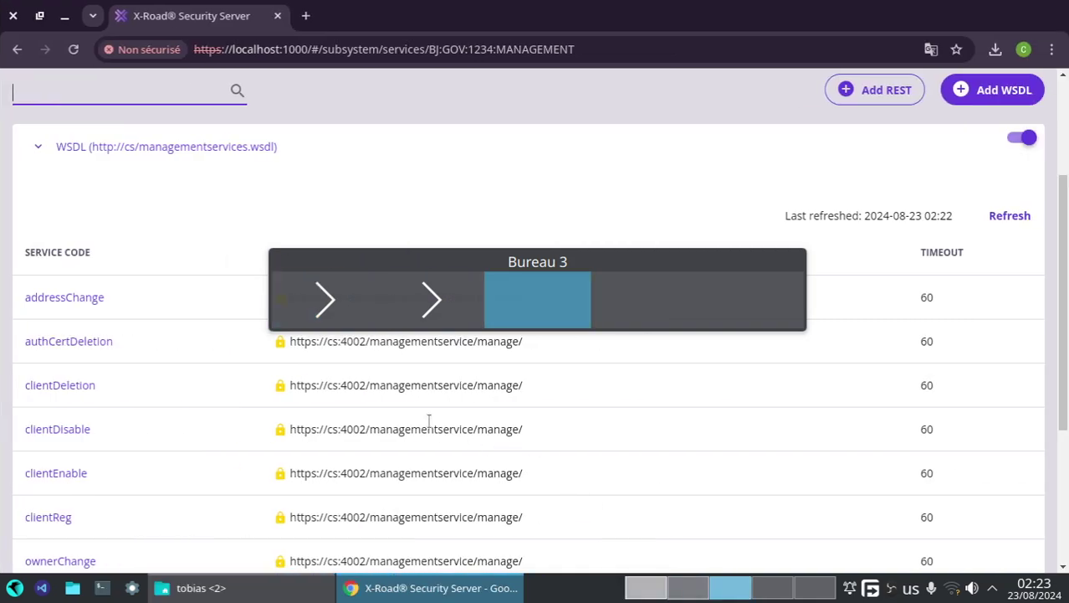
scroll(262, 266, up, 3)
click(203, 165)
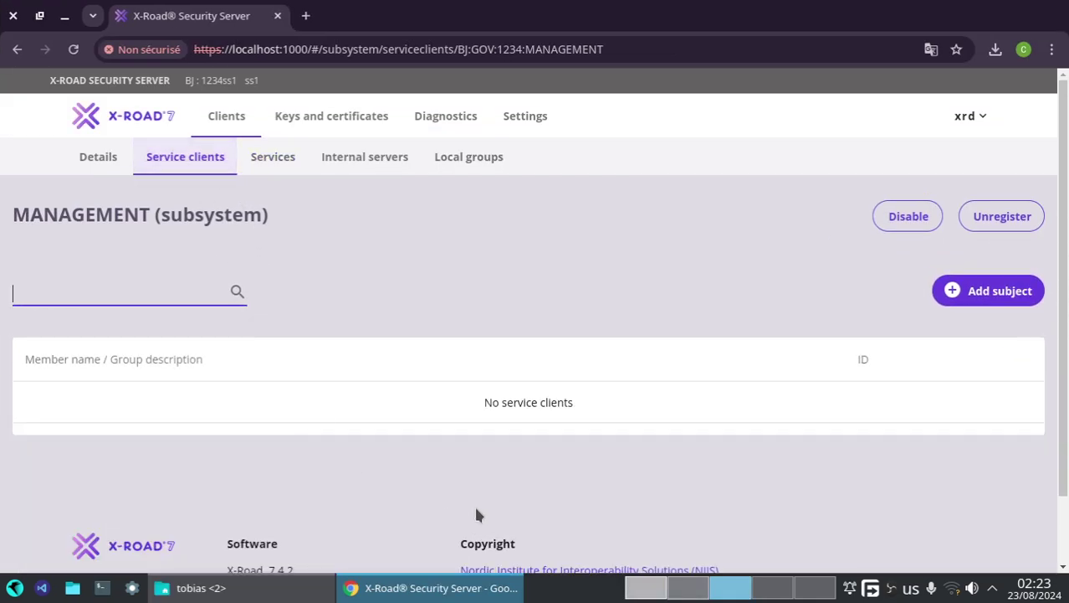
click(970, 295)
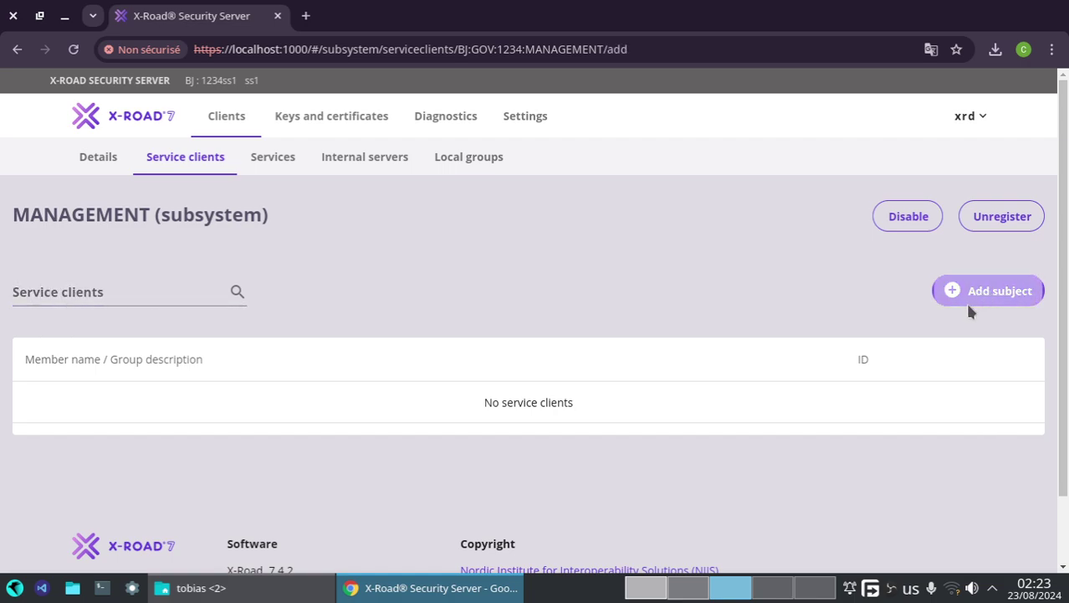
click(272, 457)
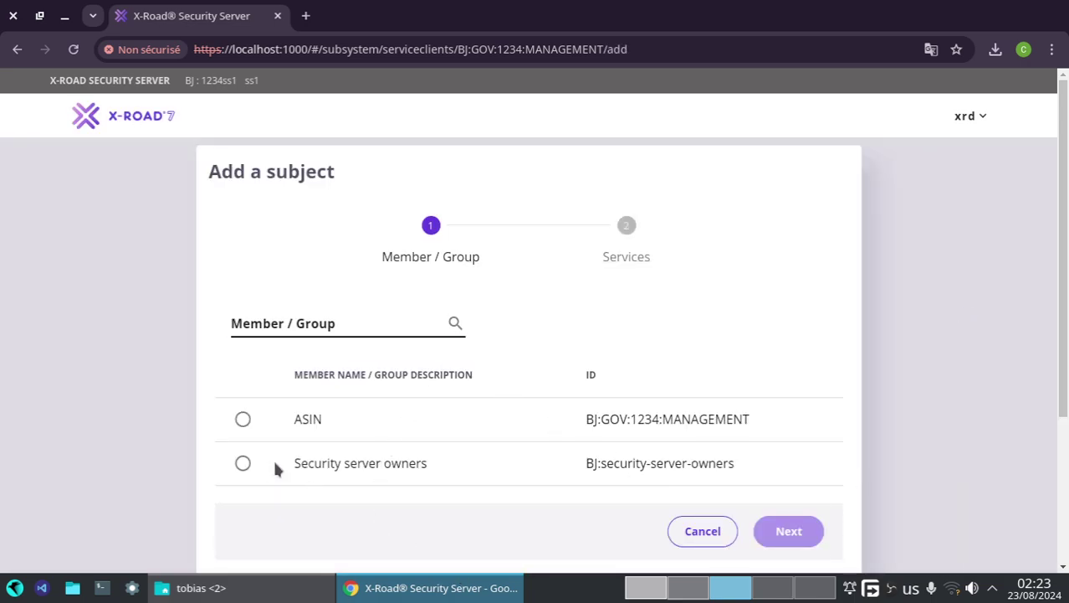
scroll(706, 595, up, 2)
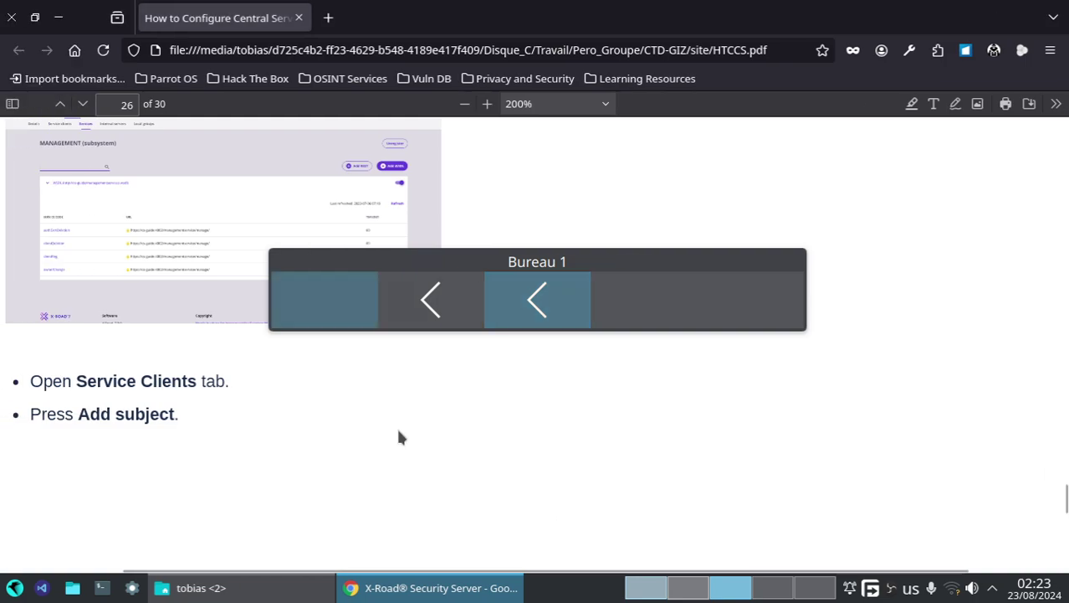
scroll(385, 421, down, 5)
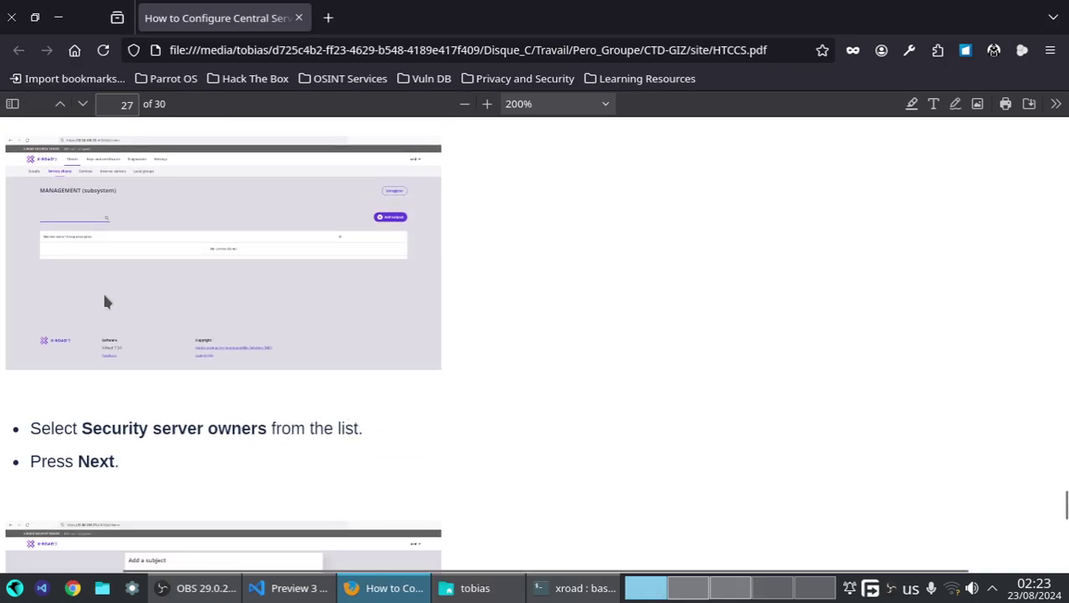
scroll(189, 369, down, 5)
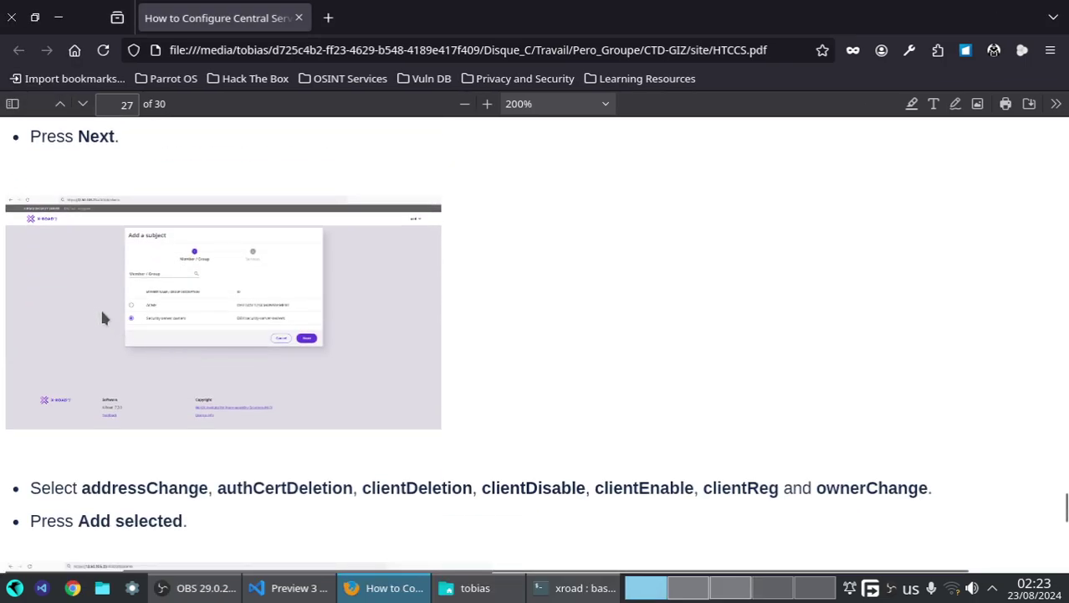
click(694, 588)
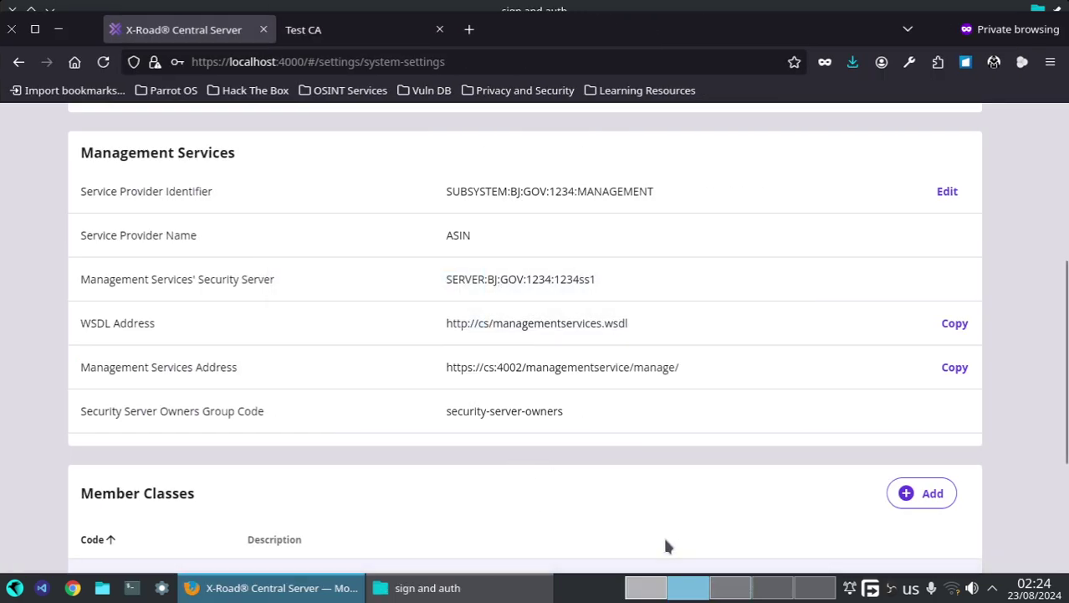
click(744, 588)
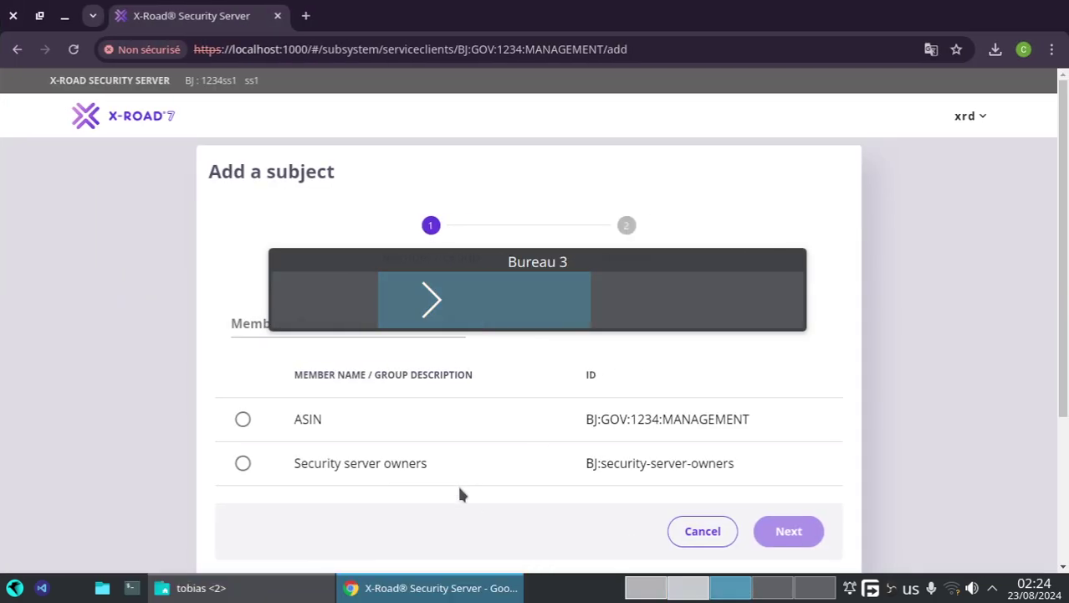
- Choose Security server owners as the access subject and check the PDF guide for the services to allow
click(245, 462)
click(788, 530)
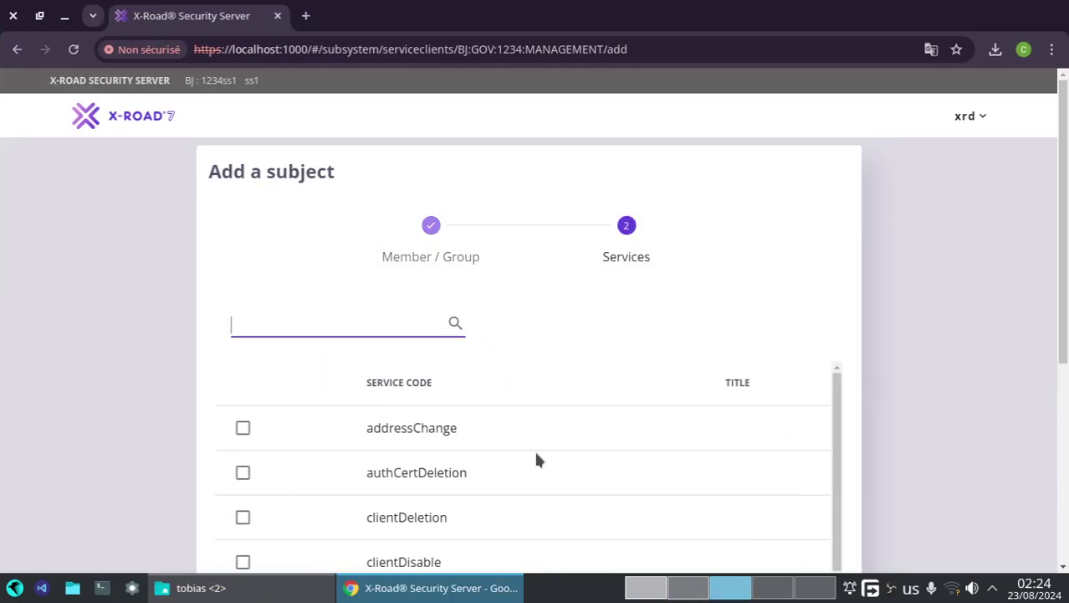
scroll(514, 458, down, 1)
click(643, 589)
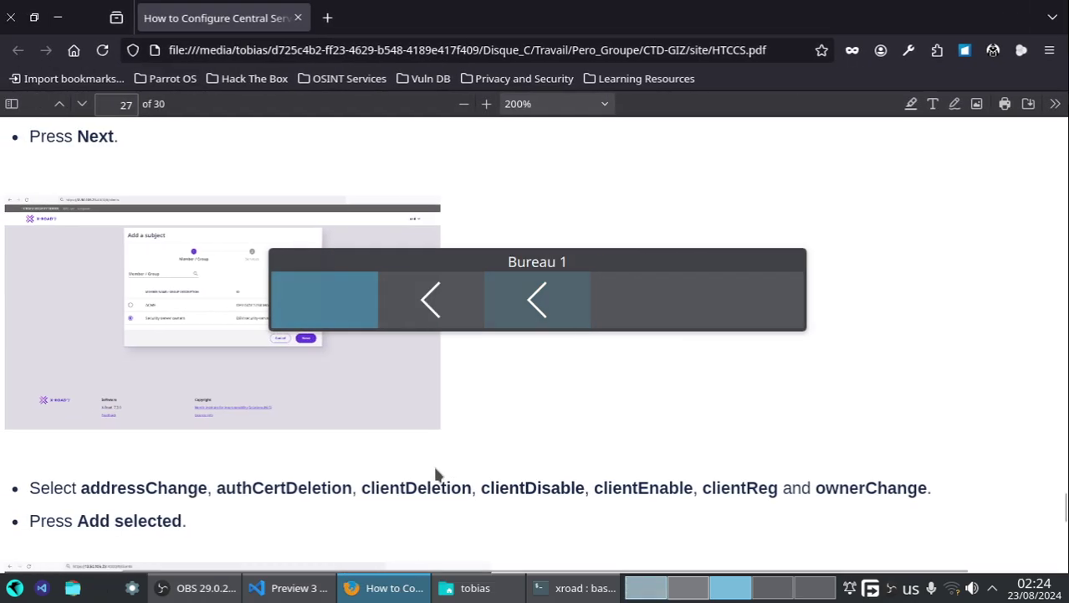
scroll(405, 452, down, 4)
scroll(402, 452, down, 4)
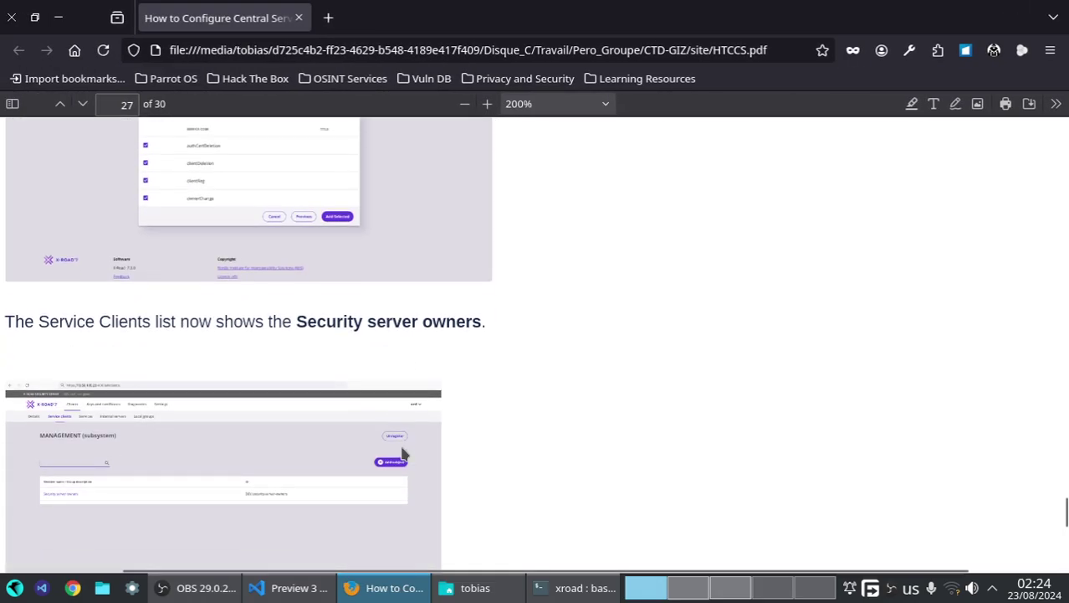
scroll(398, 444, up, 4)
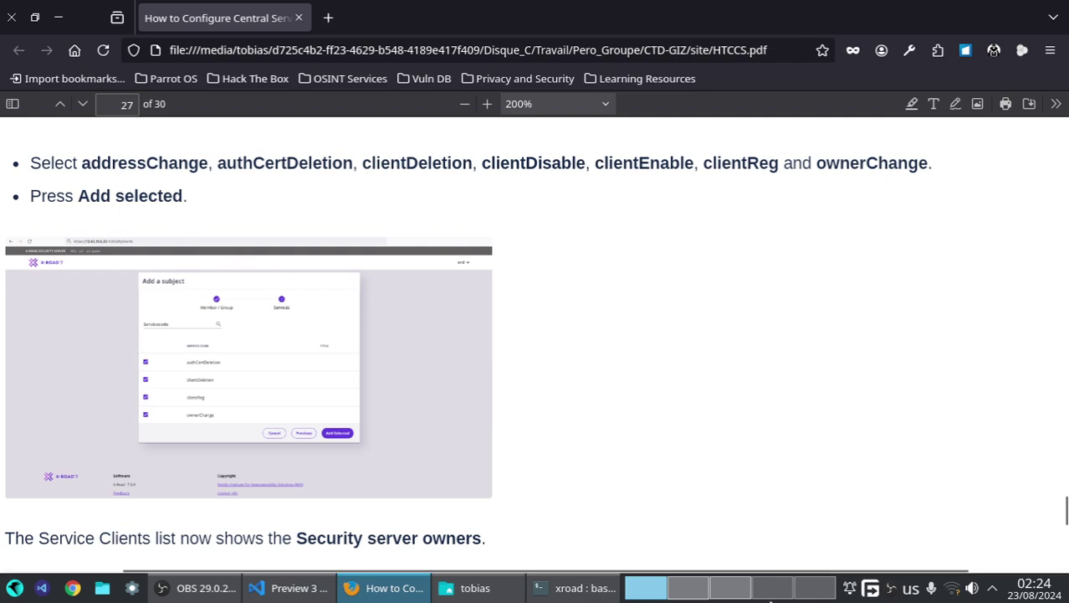
- Tick the authCertDeletion, clientDeletion, clientDisable, clientEnable, clientReg and ownerChange services
click(741, 590)
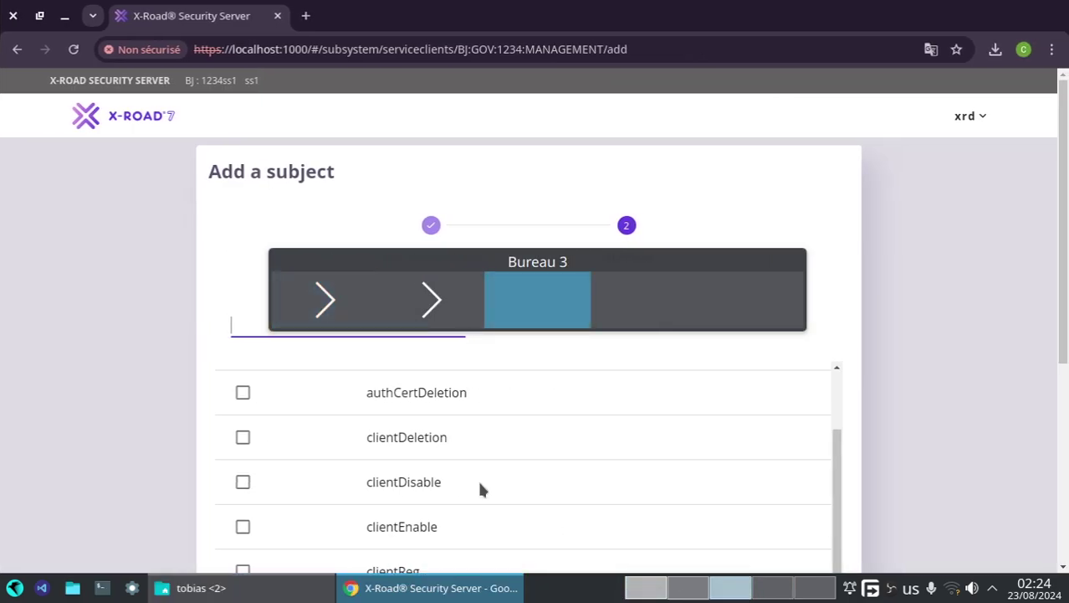
click(242, 392)
click(243, 437)
click(242, 482)
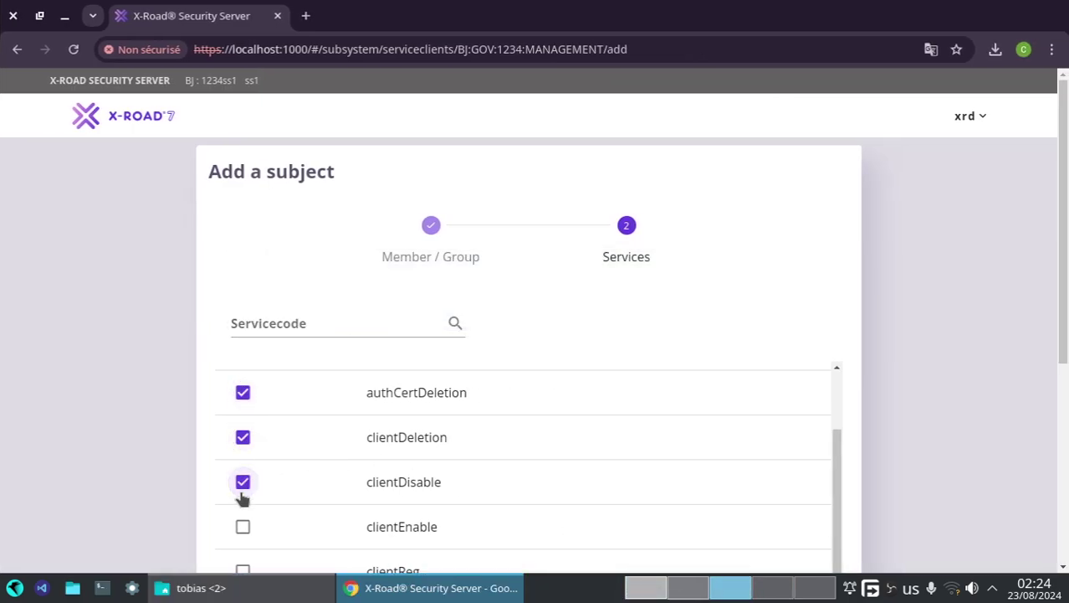
scroll(255, 456, down, 1)
click(242, 431)
click(242, 477)
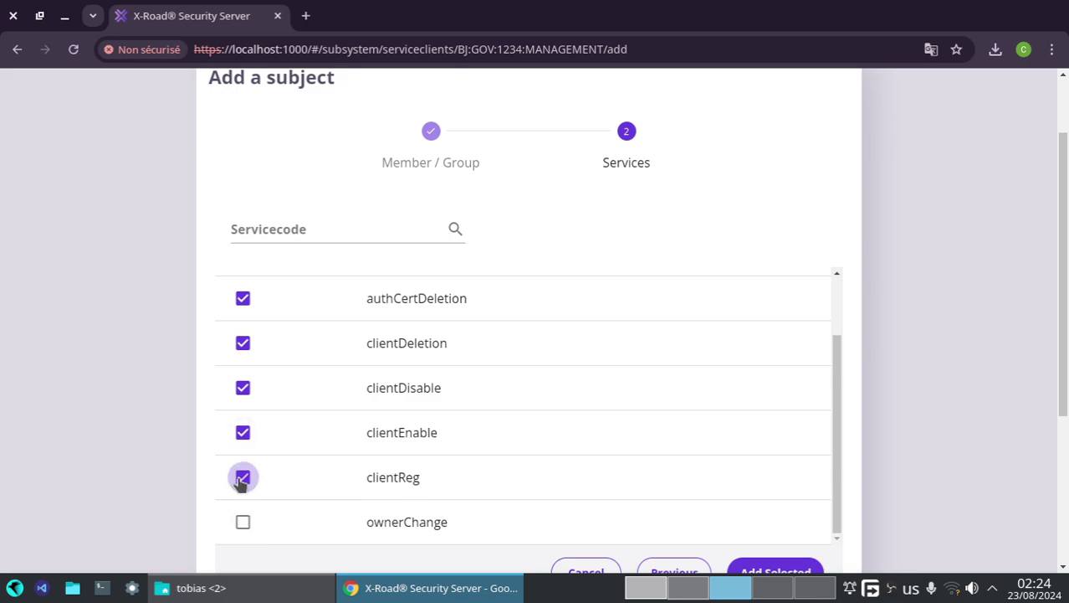
click(243, 522)
- Also tick addressChange and save the access rights for Security server owners
scroll(505, 402, down, 3)
scroll(458, 285, up, 1)
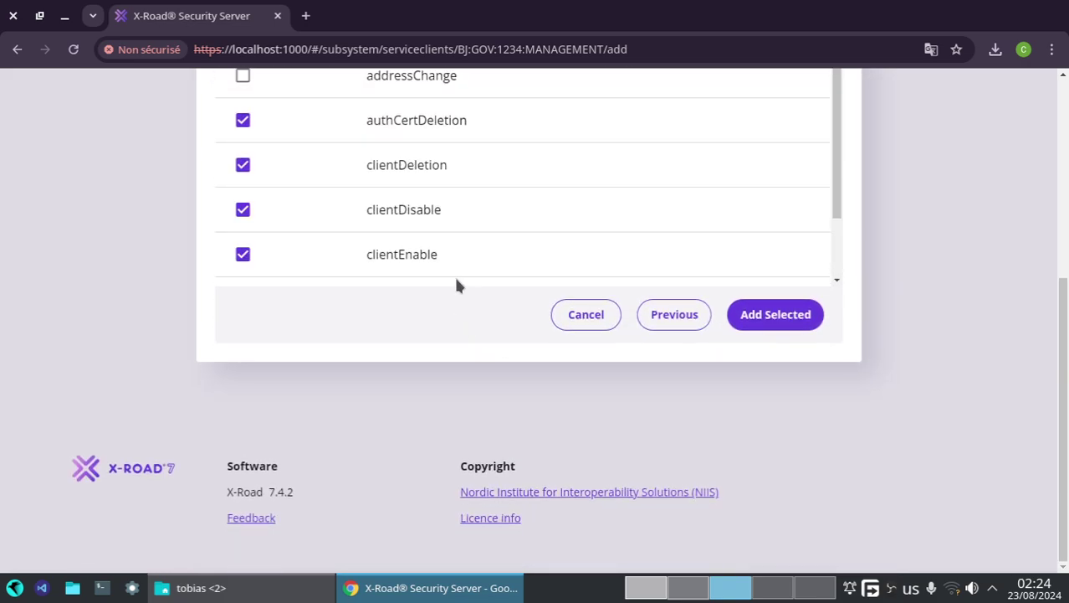
scroll(303, 178, up, 1)
click(242, 169)
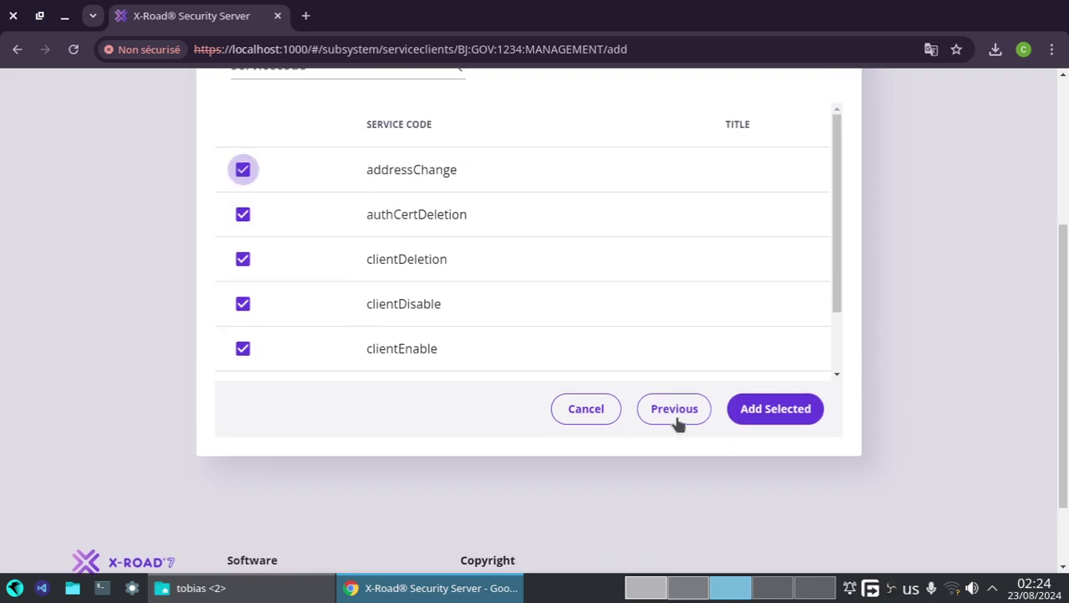
click(786, 408)
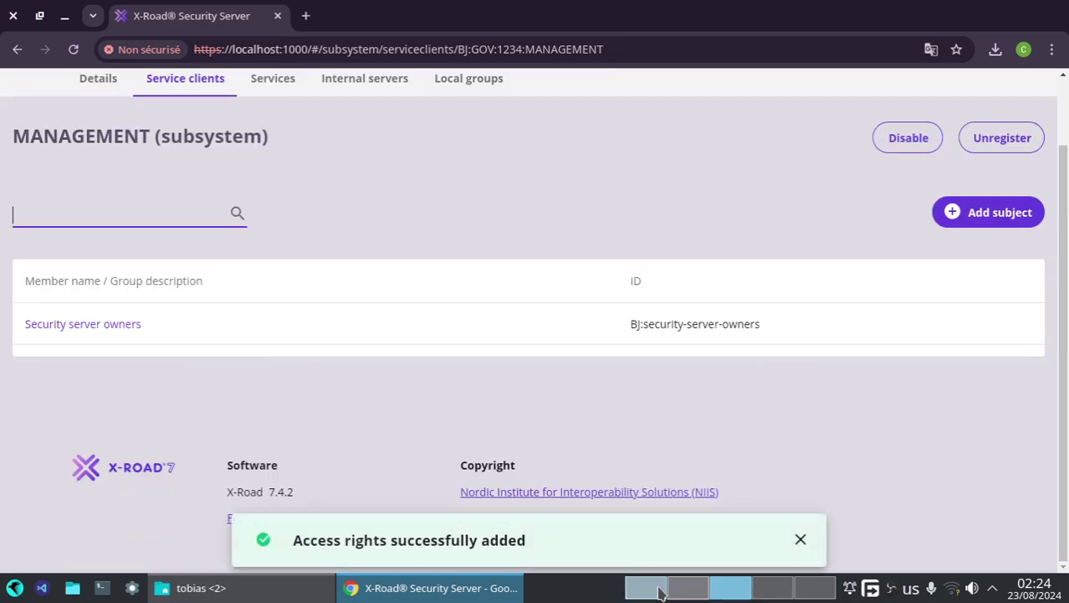
click(700, 588)
scroll(241, 431, down, 4)
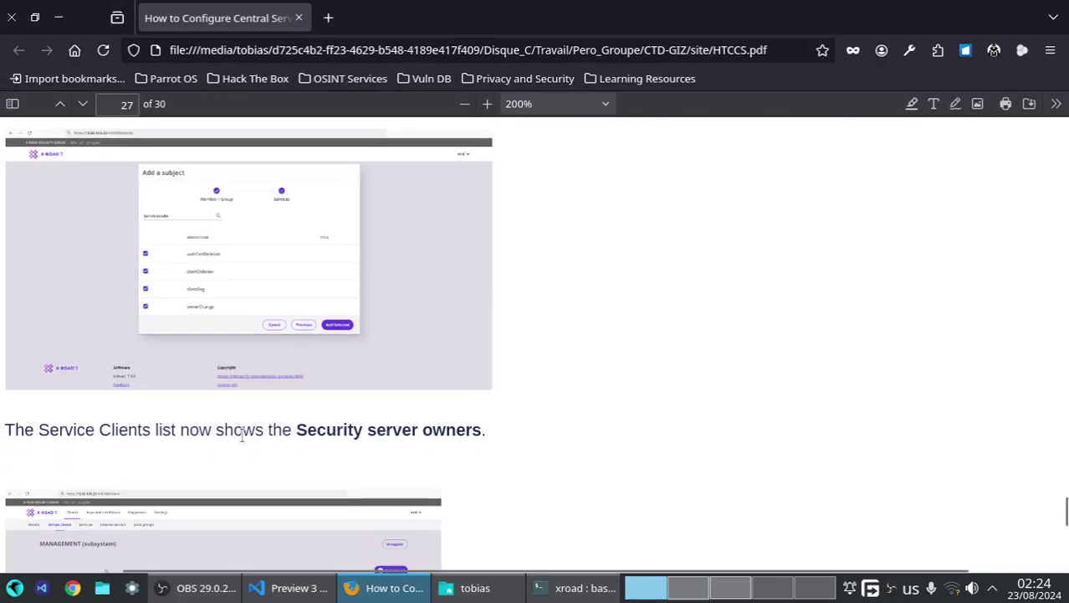
scroll(284, 415, down, 3)
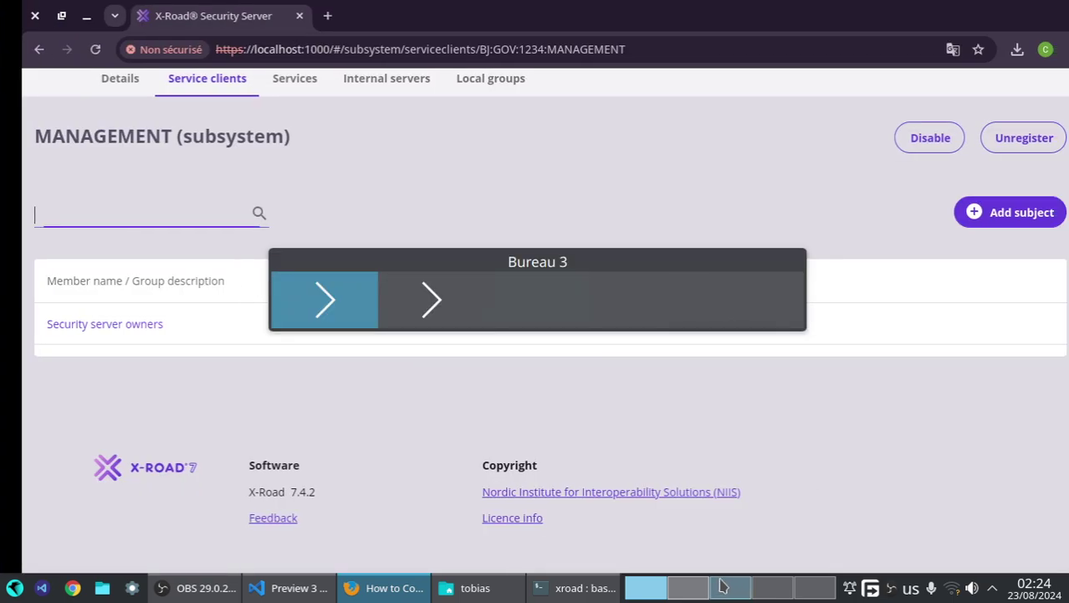
click(736, 589)
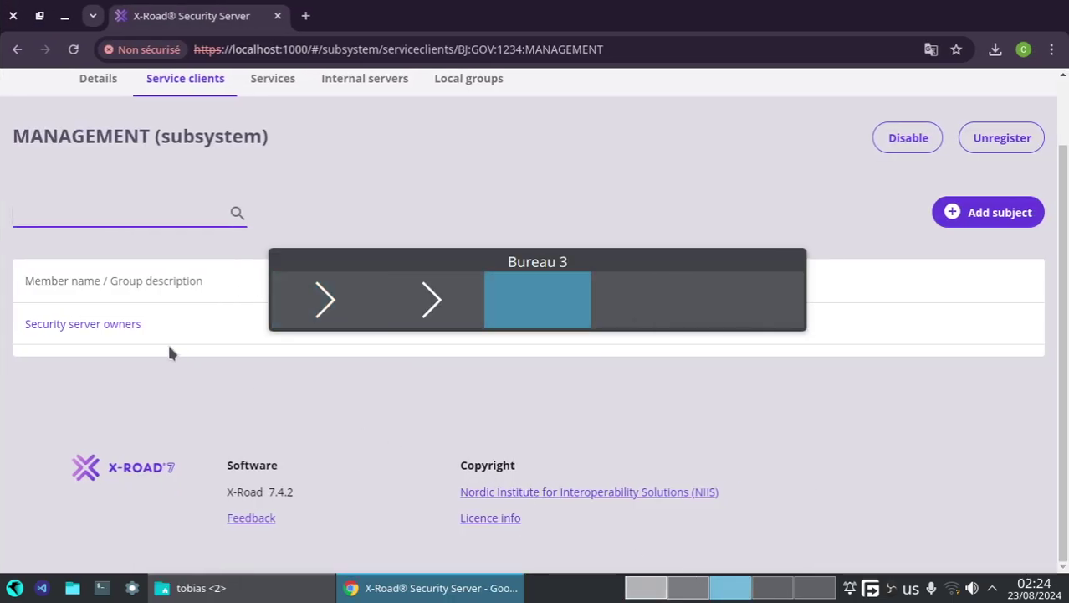
click(88, 326)
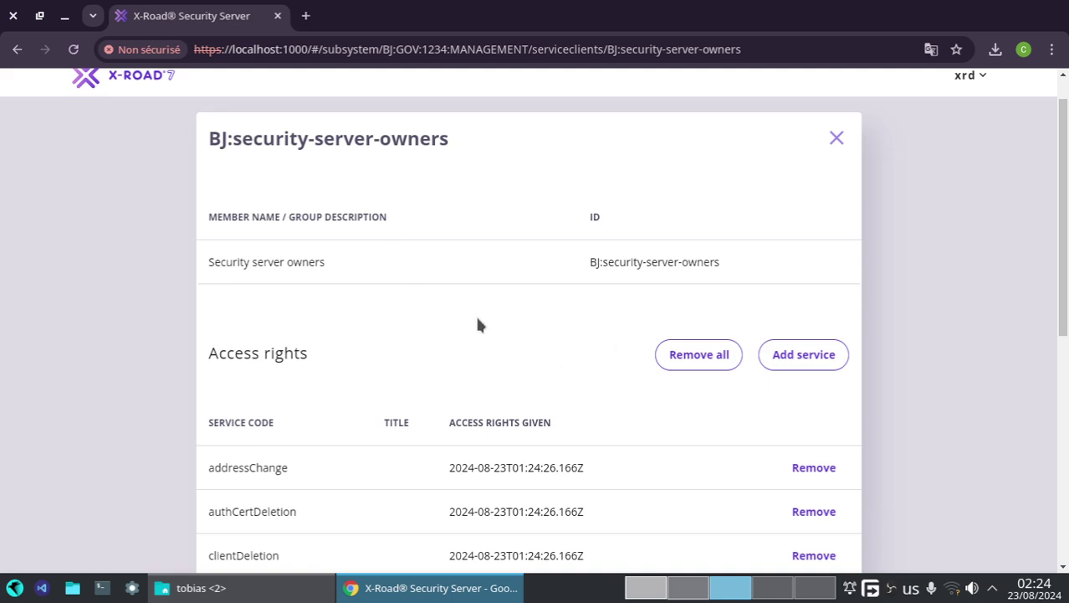
scroll(477, 324, down, 5)
scroll(477, 318, up, 6)
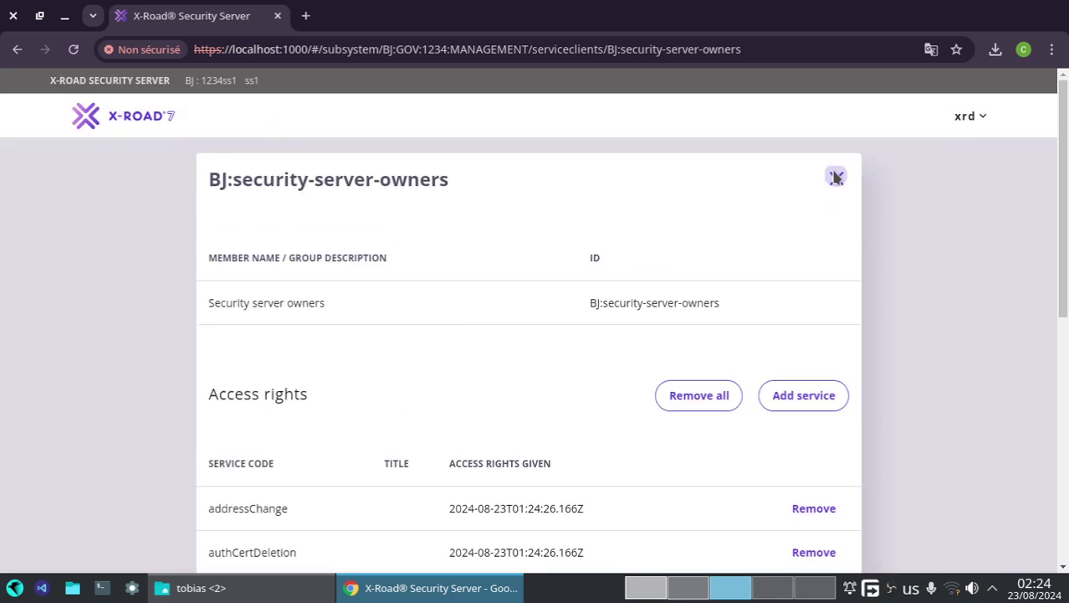
click(836, 176)
click(646, 588)
scroll(191, 425, down, 3)
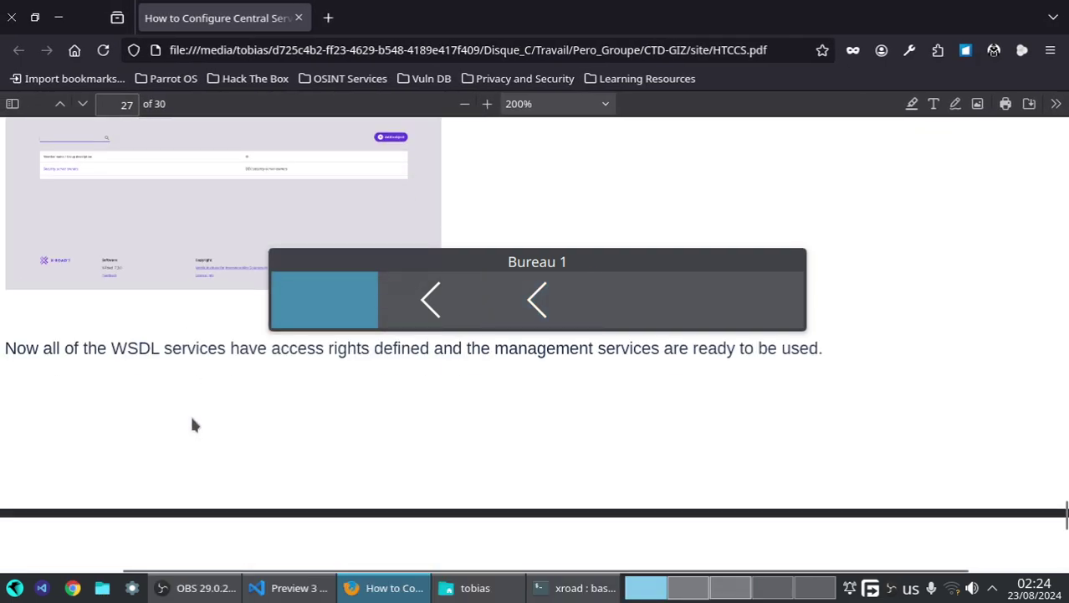
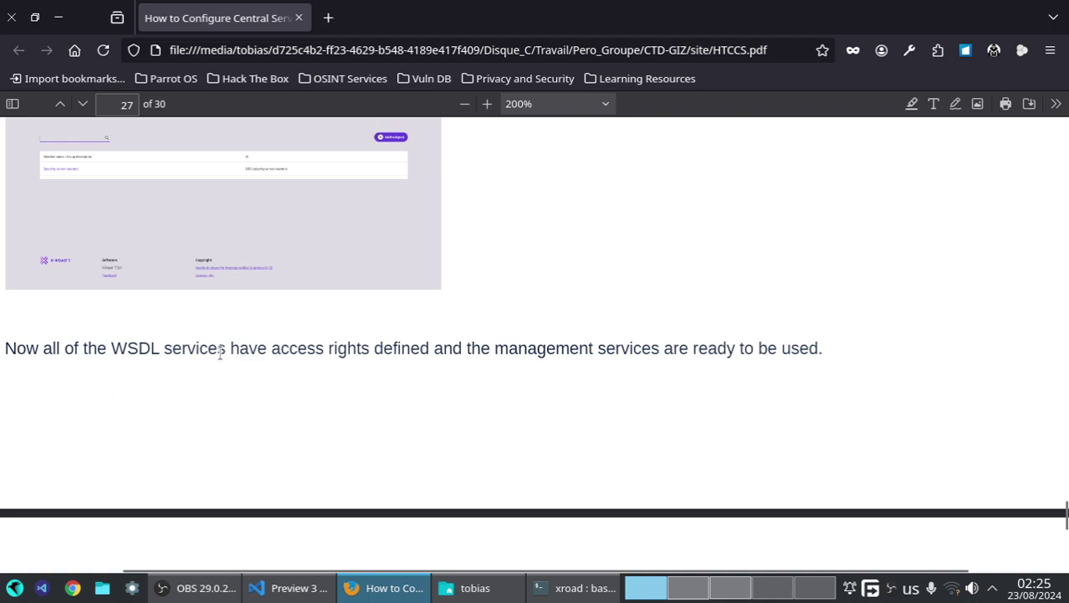
- Highlight the guide's passage on WSDL services, access rights and management services
drag(226, 351, 119, 343)
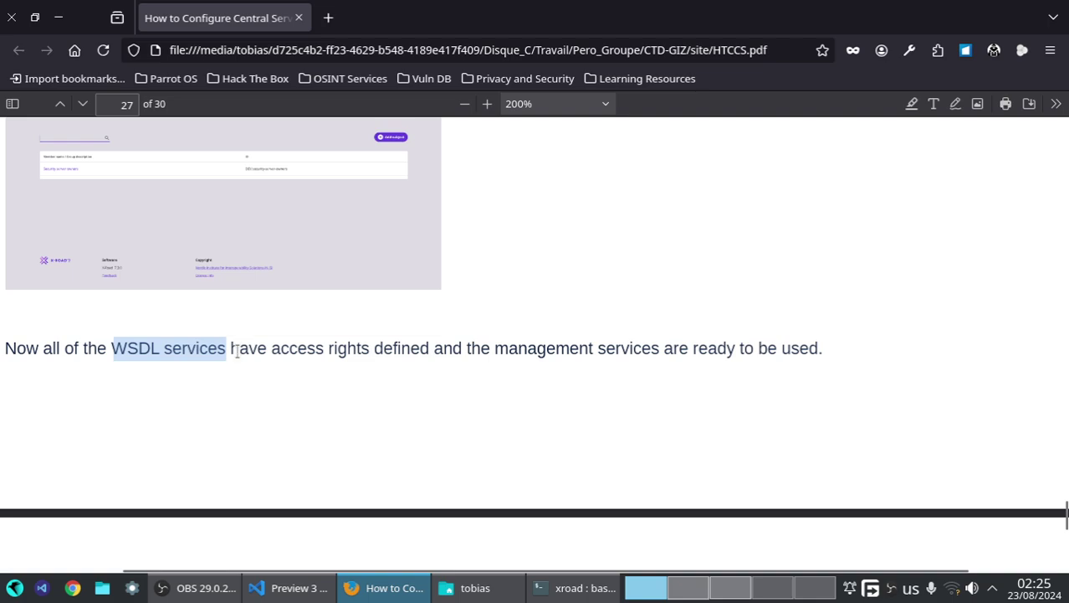
drag(236, 352, 377, 348)
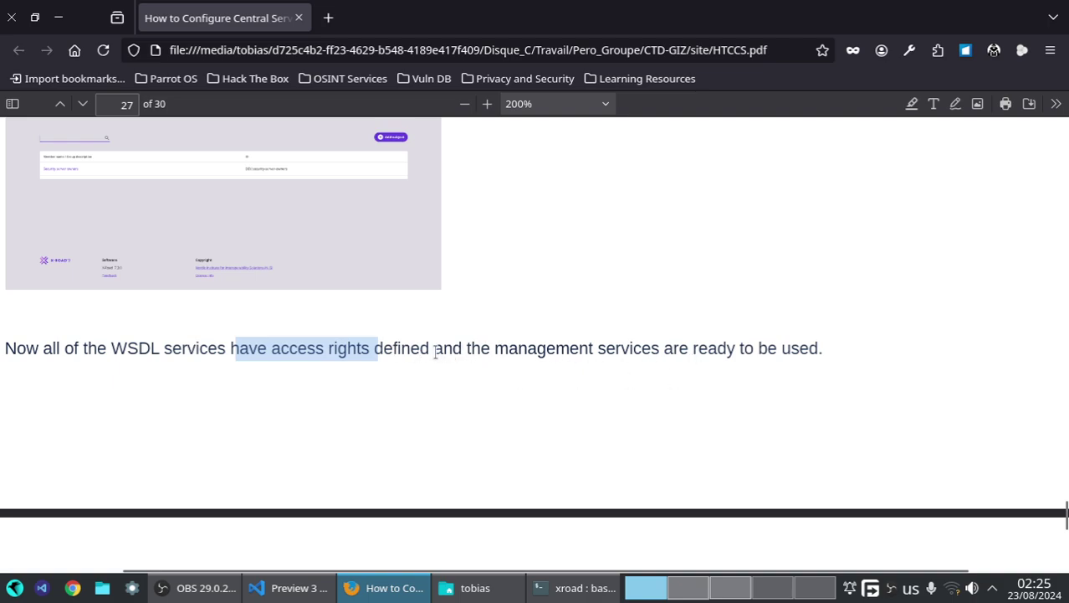
drag(435, 351, 662, 350)
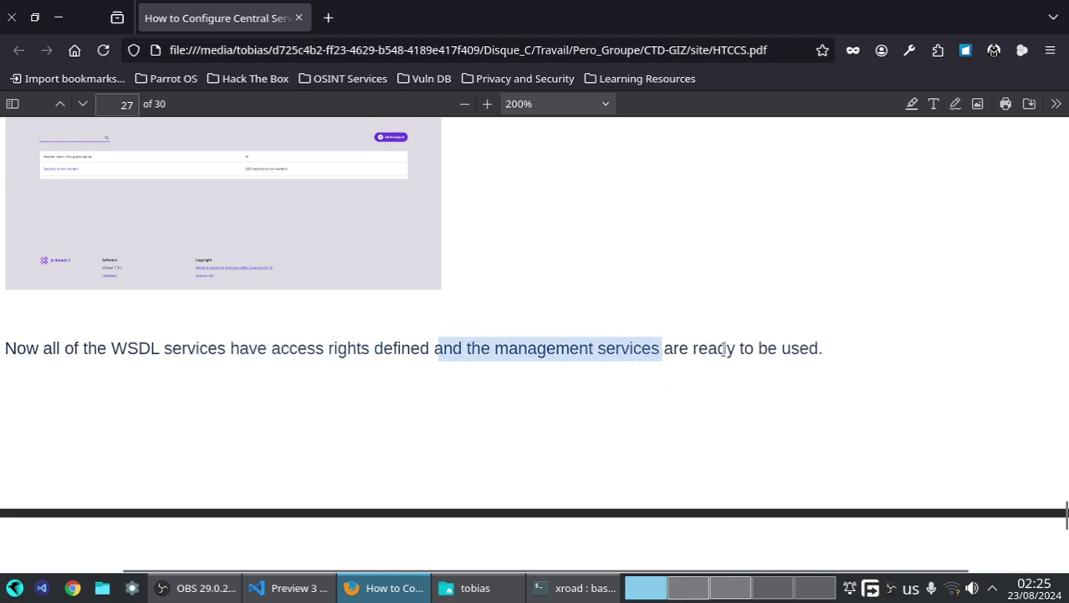
scroll(572, 382, down, 5)
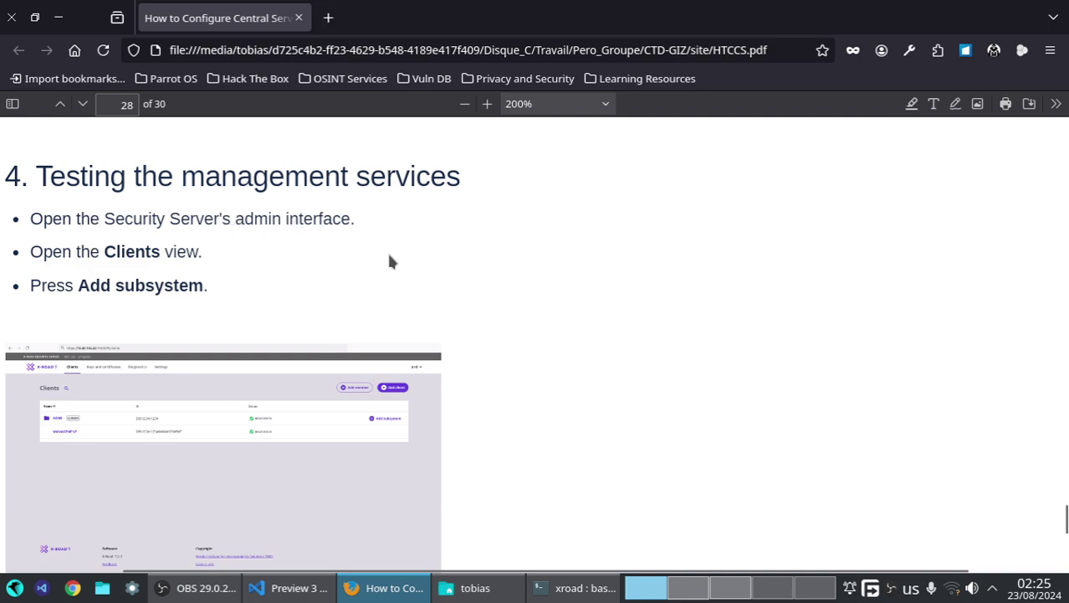
- Copy the subsystem code TEST from the guide's Add subsystem steps and return to the Security Server
drag(50, 255, 214, 284)
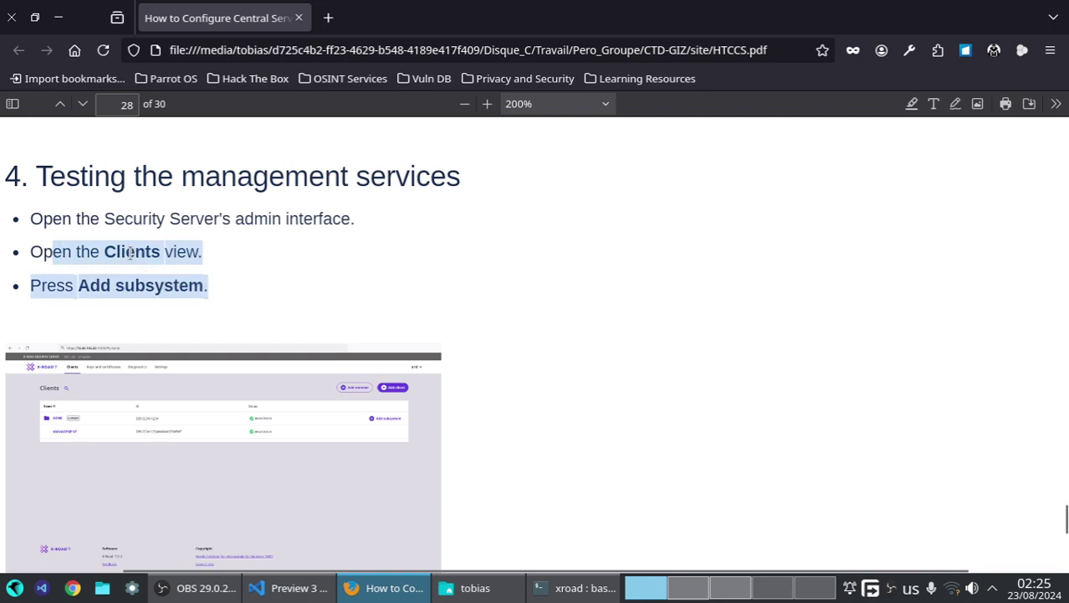
scroll(135, 282, down, 5)
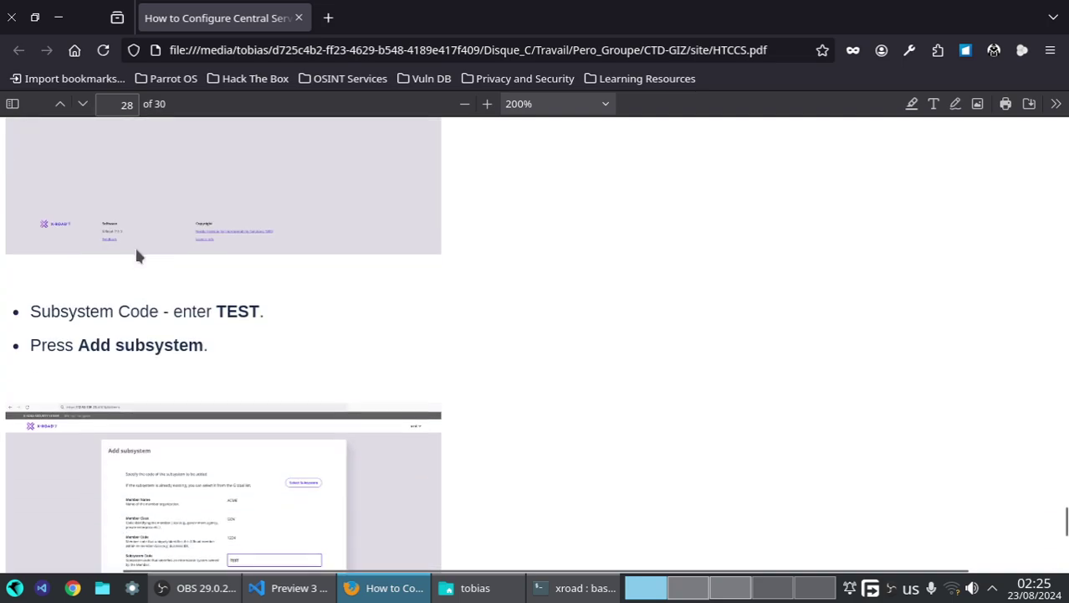
drag(218, 310, 255, 311)
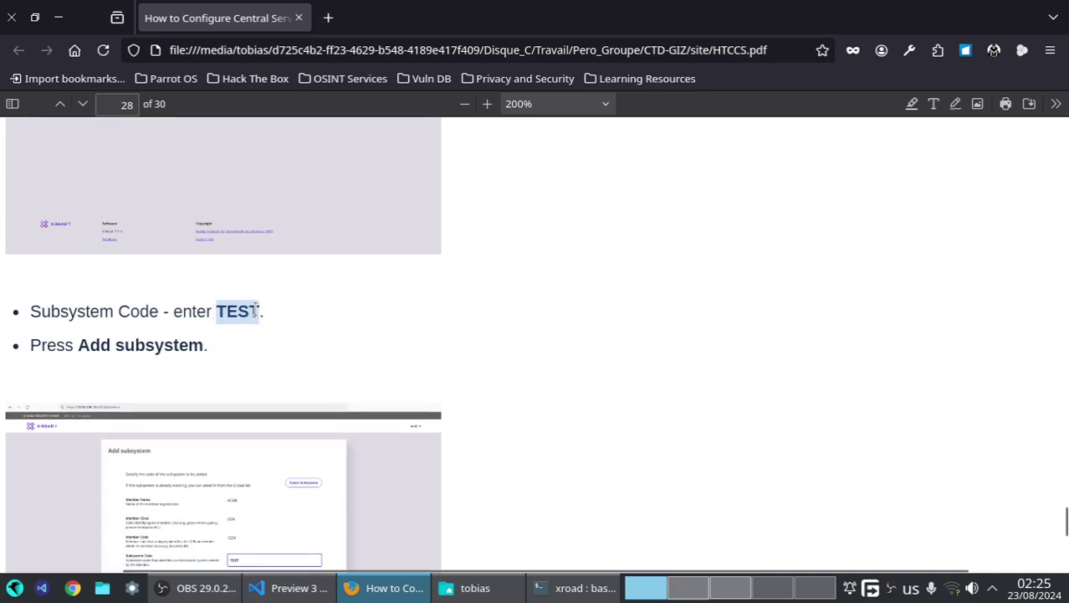
right_click(242, 303)
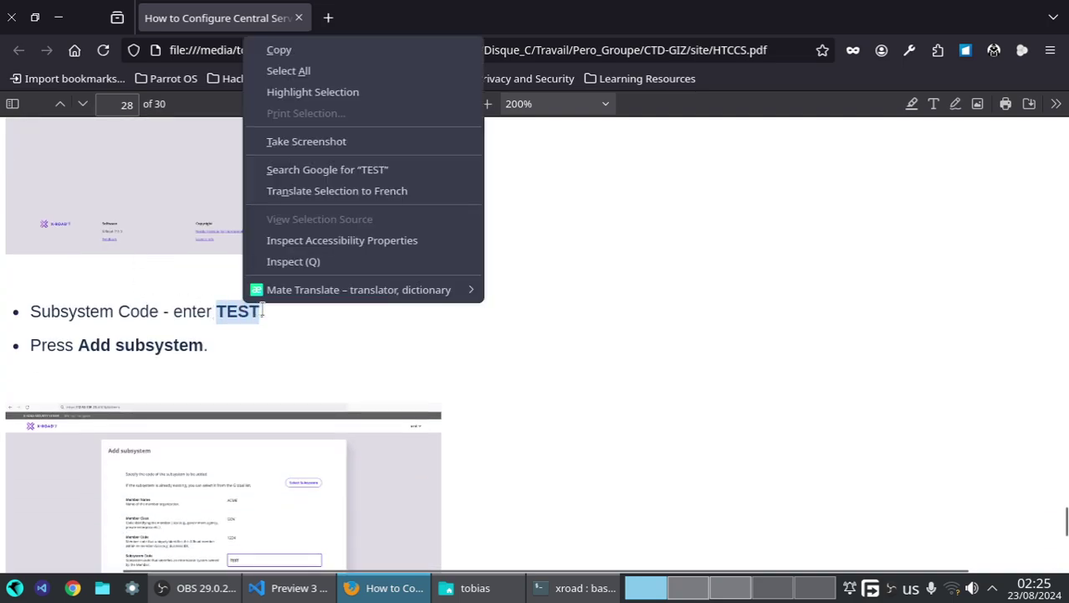
click(298, 49)
click(738, 589)
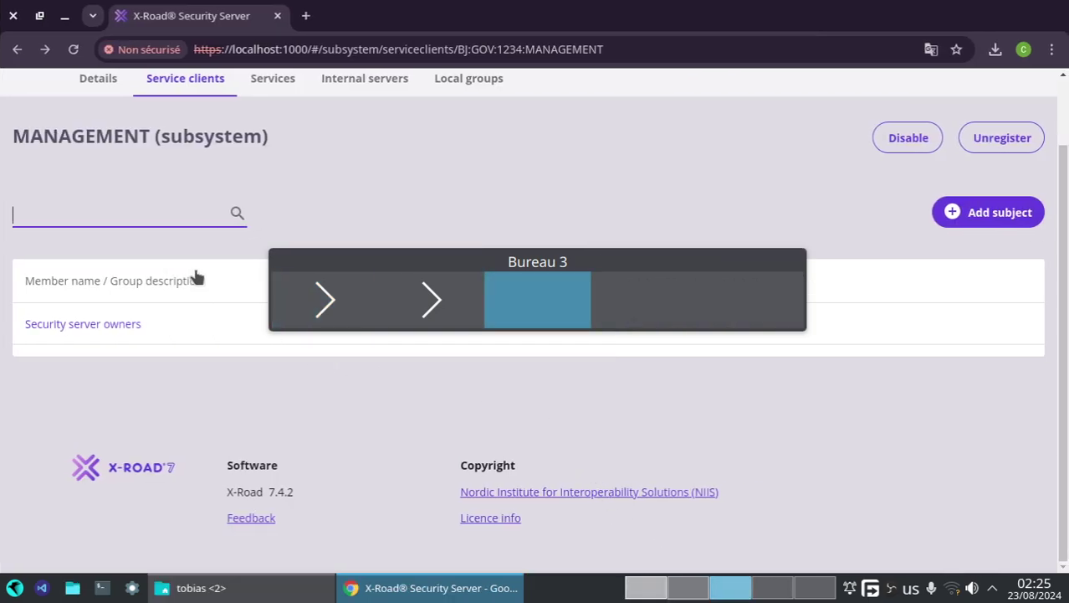
- Add subsystem TEST under the ASIN member, confirm its registration request, and go back to the guide
scroll(106, 125, up, 1)
click(98, 155)
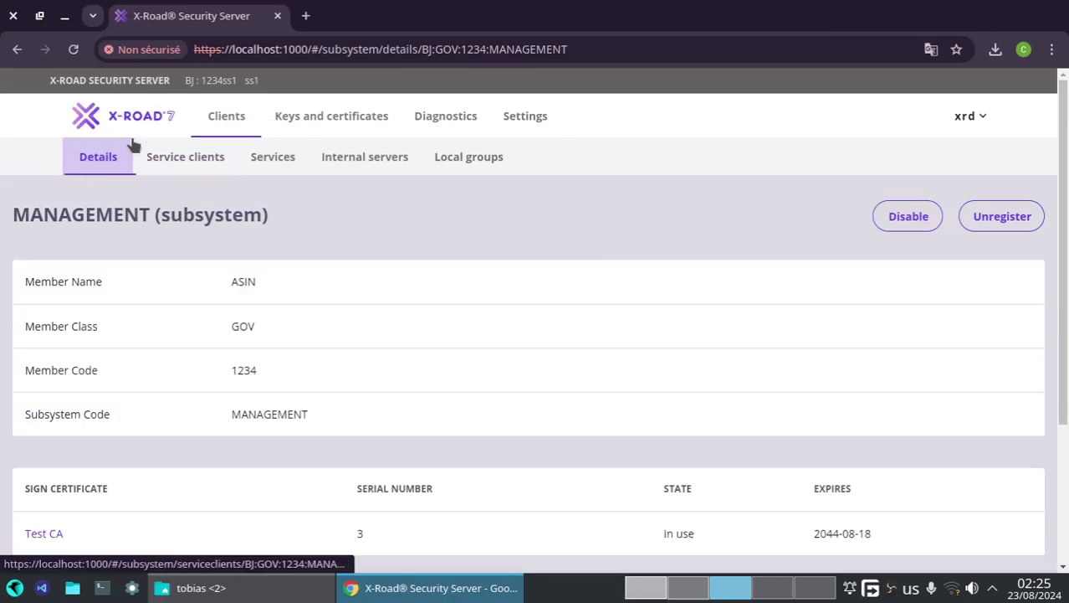
click(226, 115)
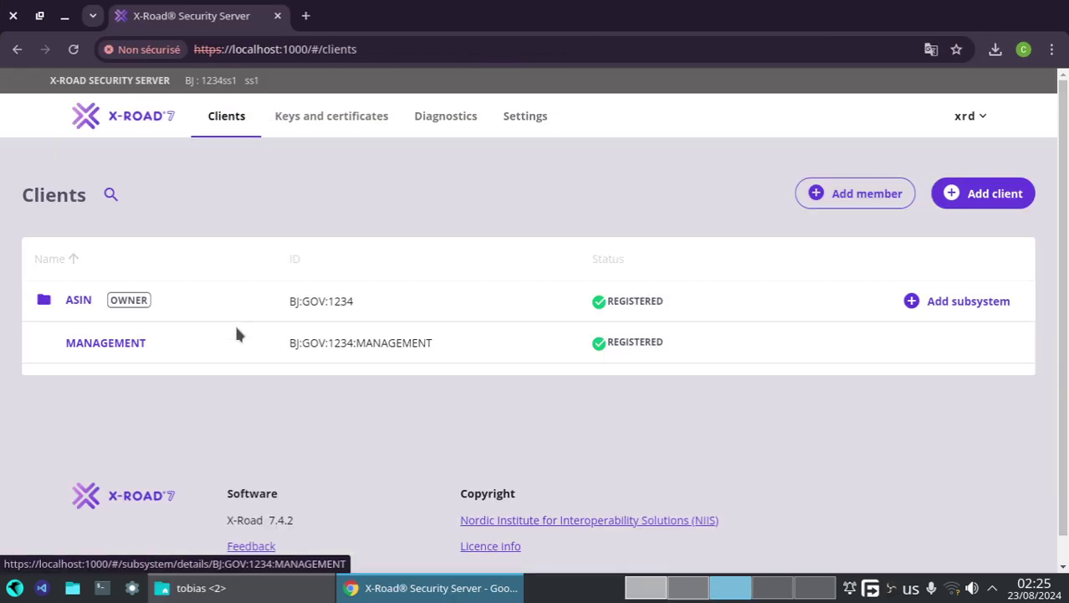
click(918, 311)
scroll(634, 458, down, 2)
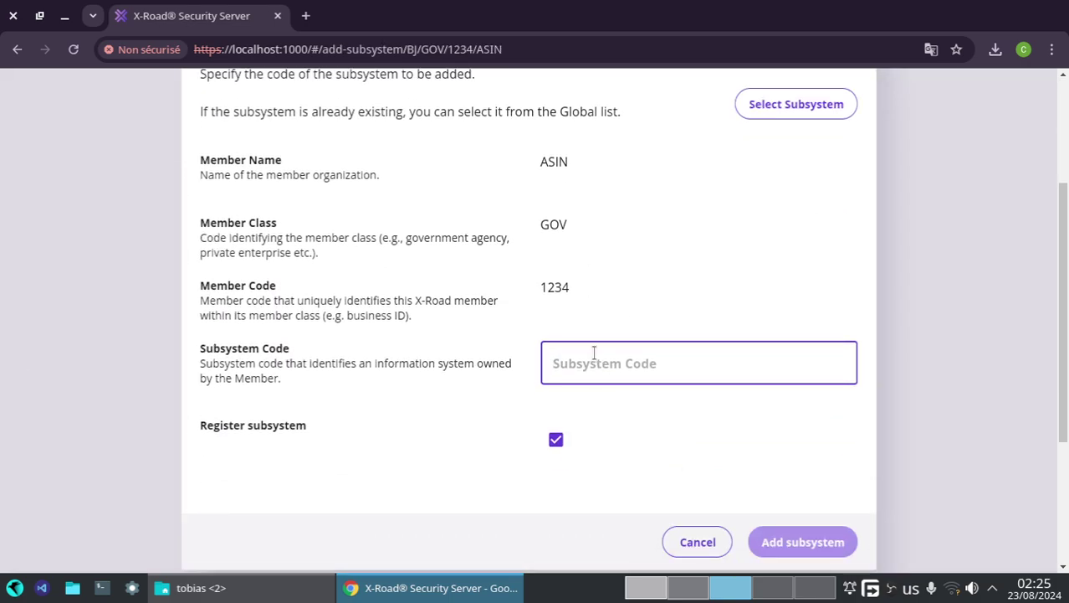
text(TEST)
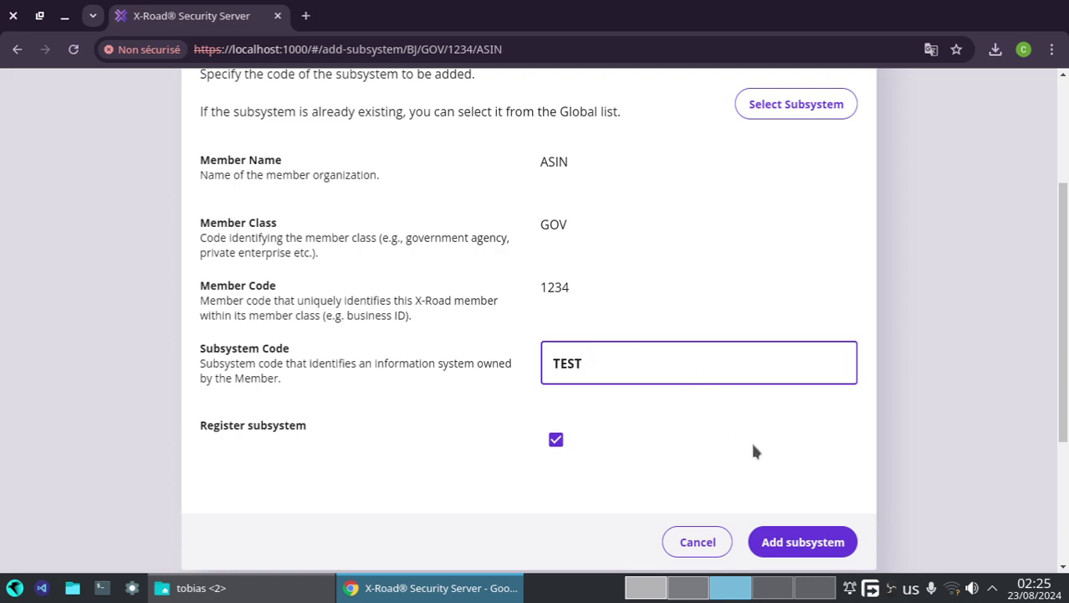
click(807, 542)
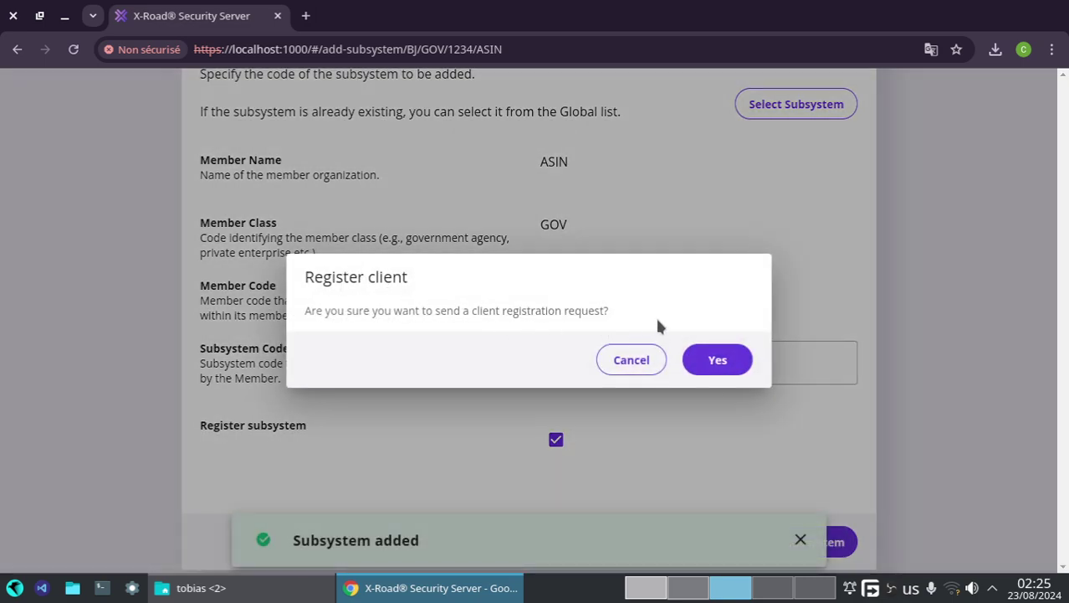
click(731, 362)
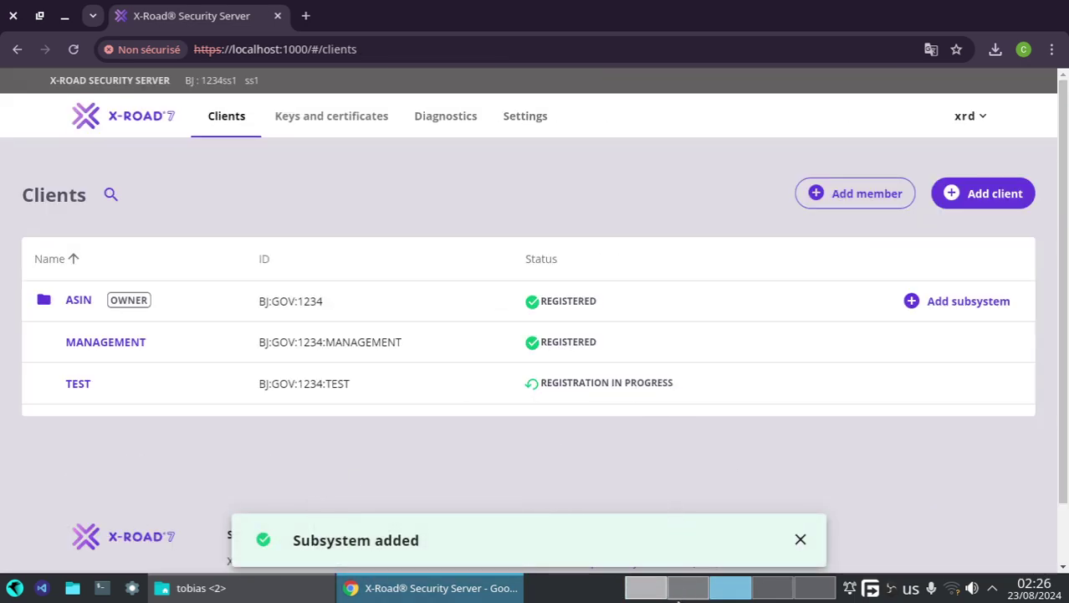
click(657, 589)
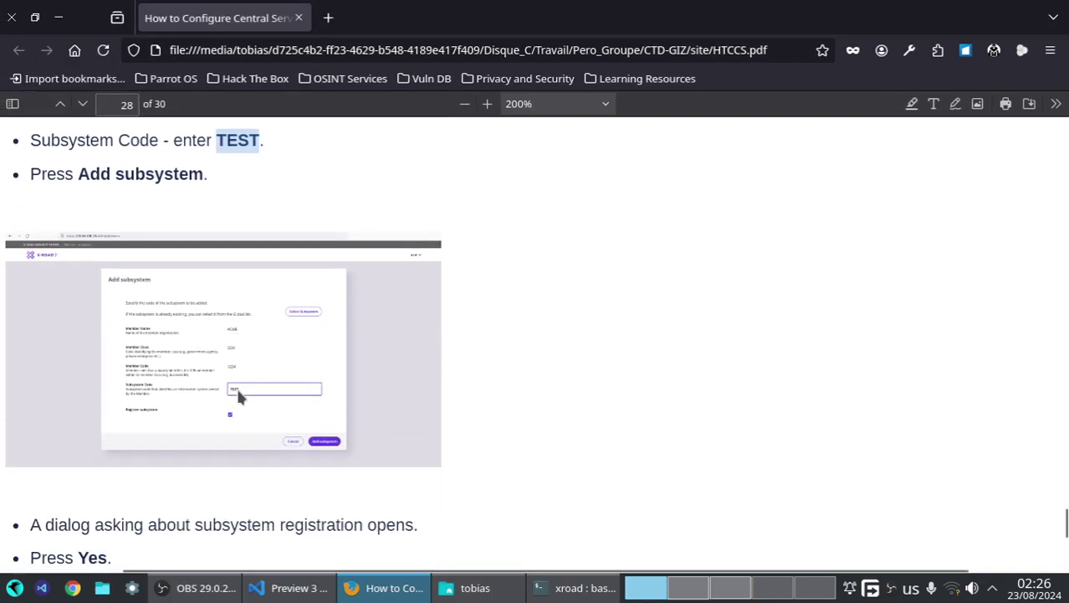
- Read page 29's approval steps: Central Server admin interface, Management Requests, approve Add Client
scroll(237, 390, down, 7)
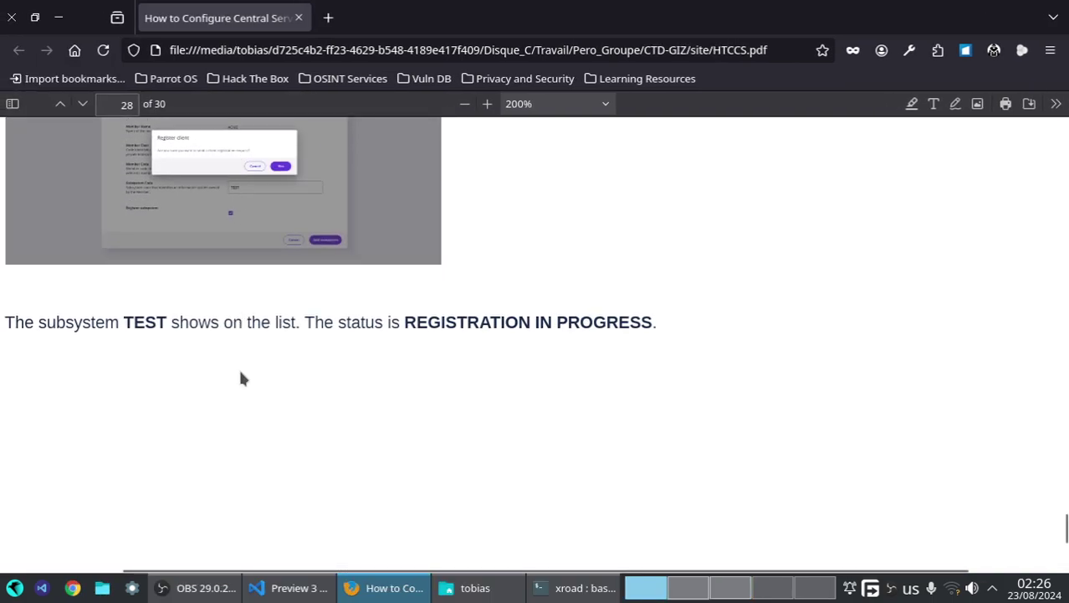
scroll(251, 374, down, 1)
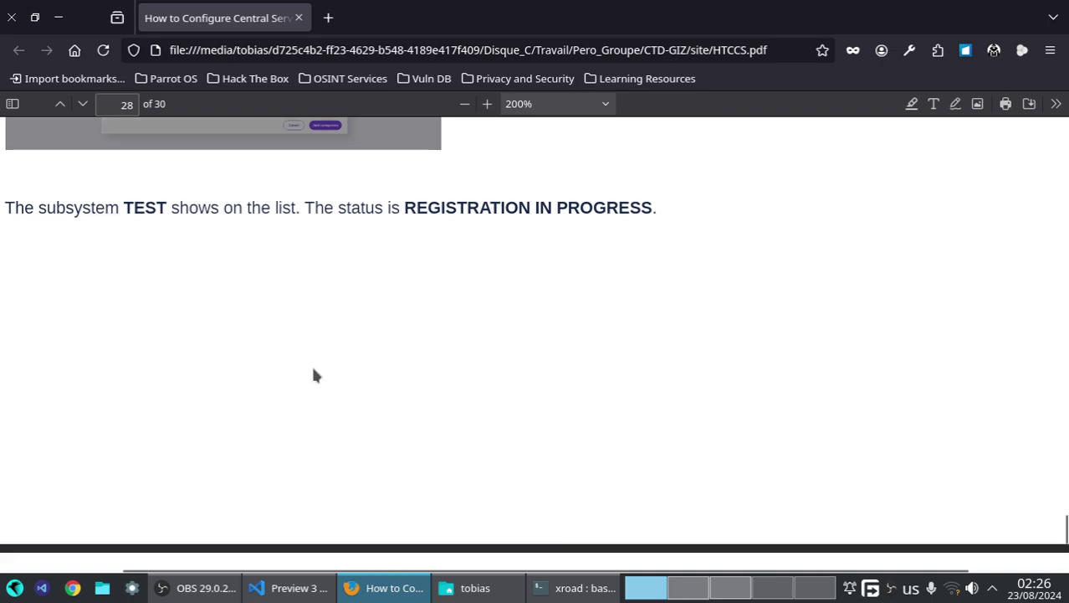
scroll(227, 329, down, 5)
scroll(281, 327, down, 4)
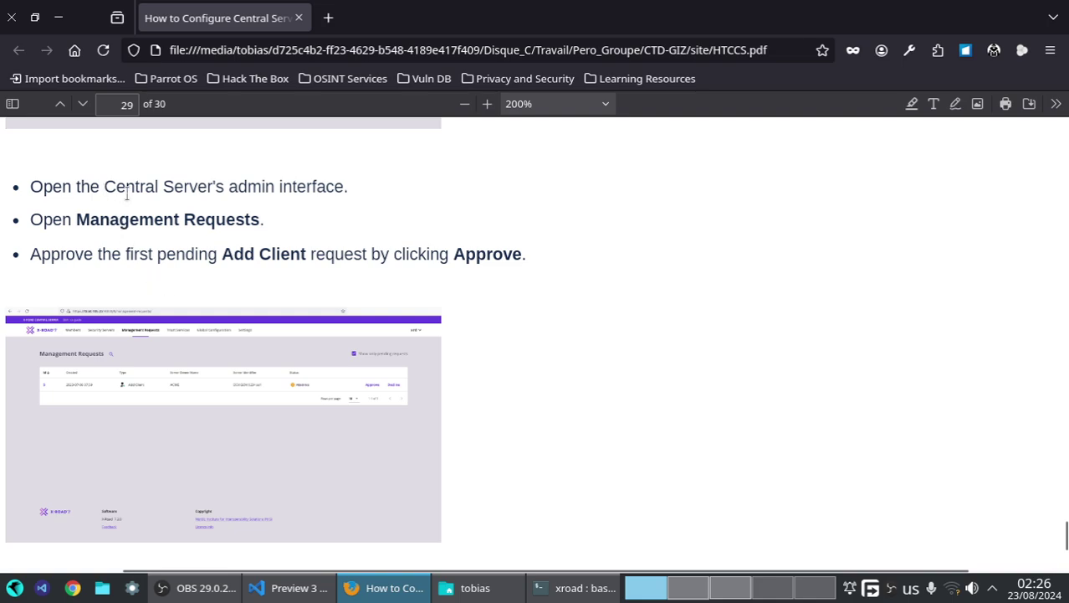
drag(104, 189, 345, 188)
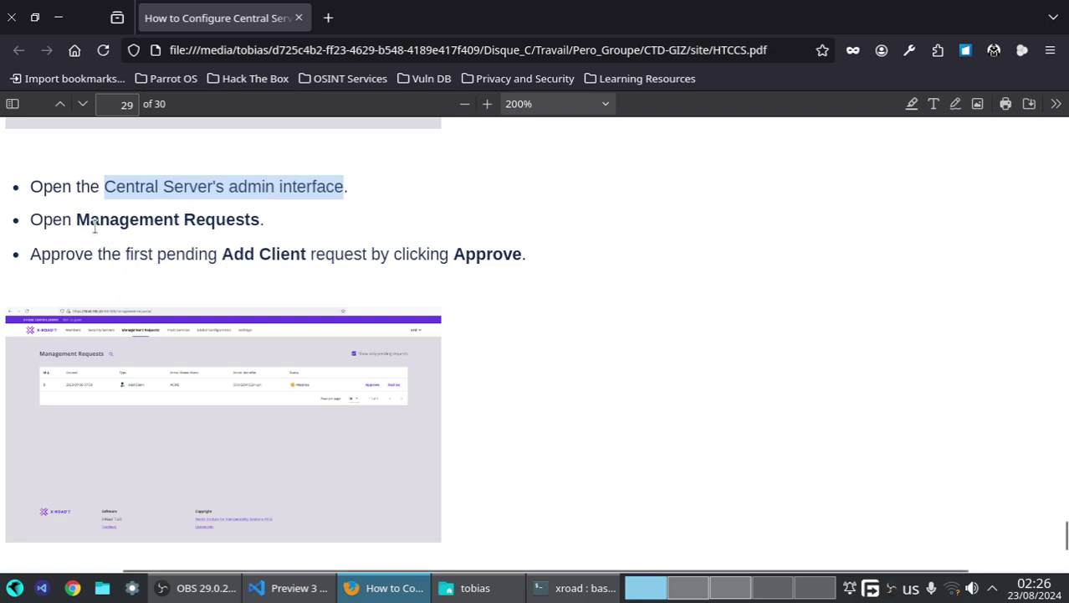
drag(77, 221, 258, 219)
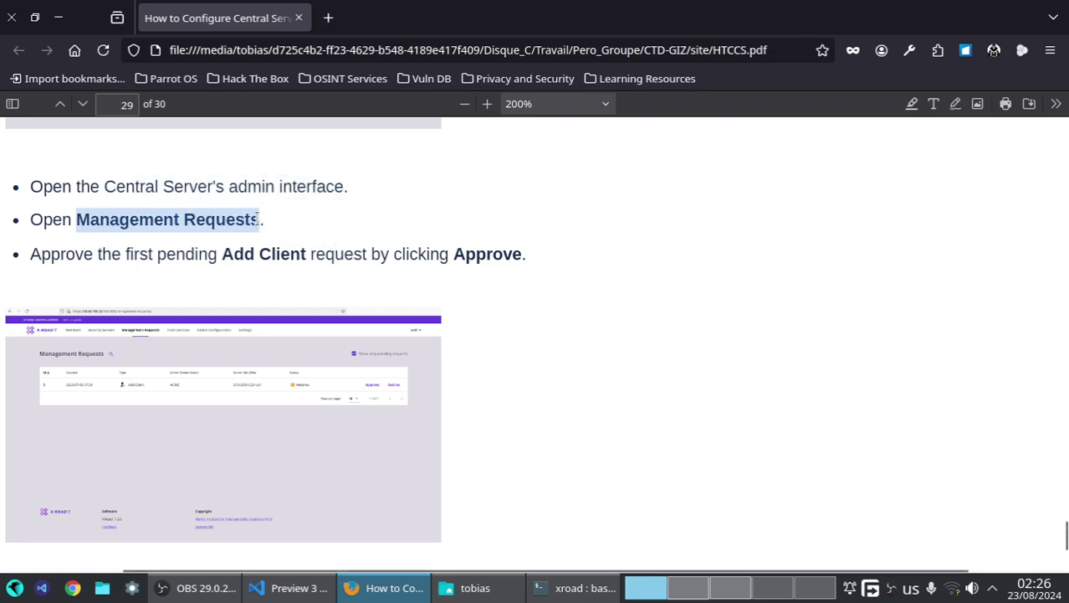
drag(219, 248, 306, 252)
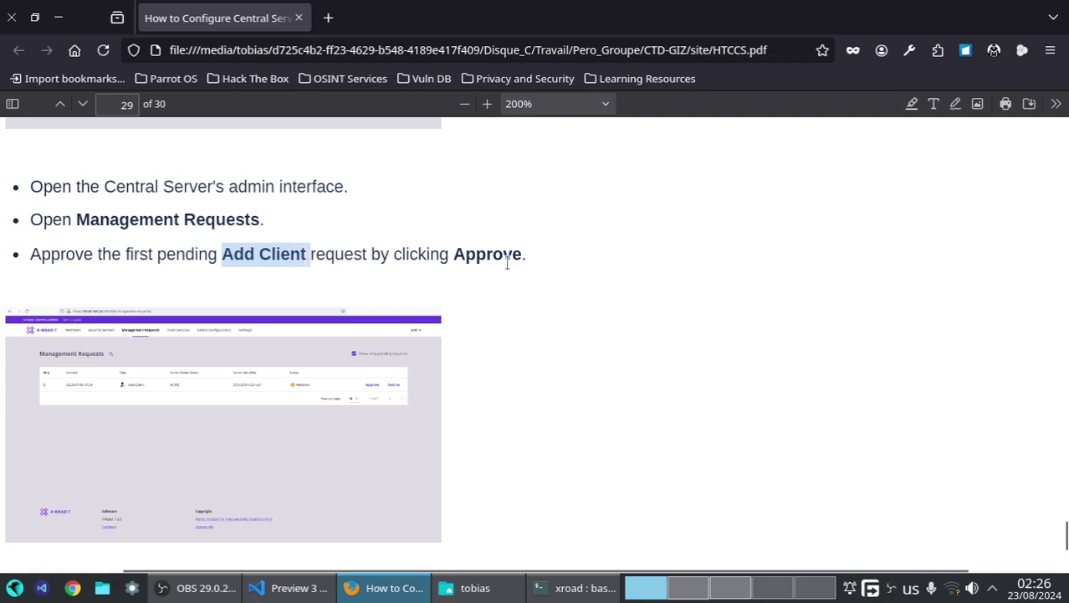
scroll(546, 291, down, 5)
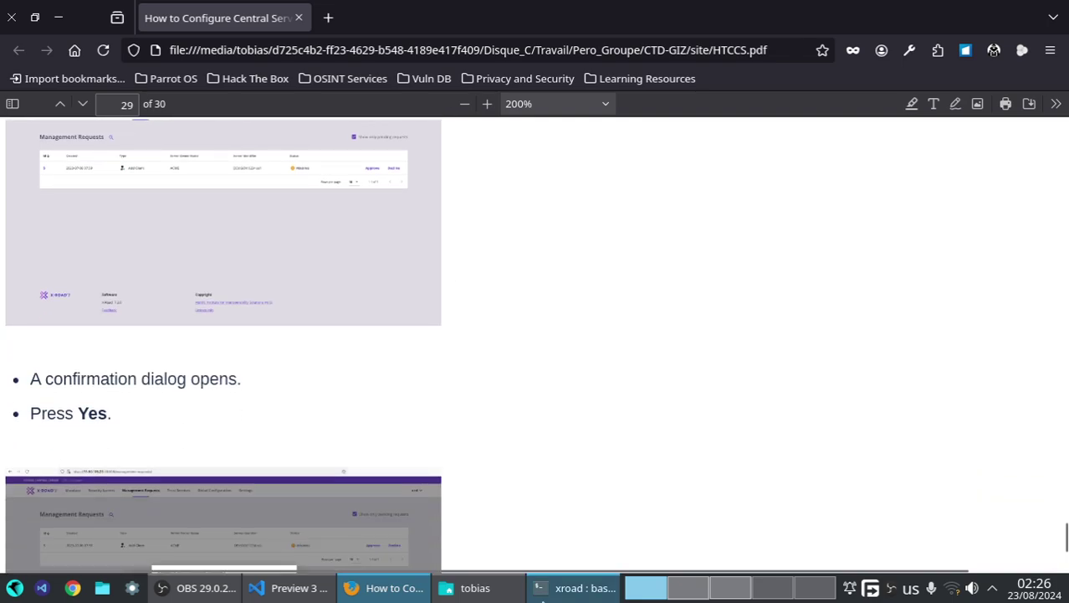
click(730, 588)
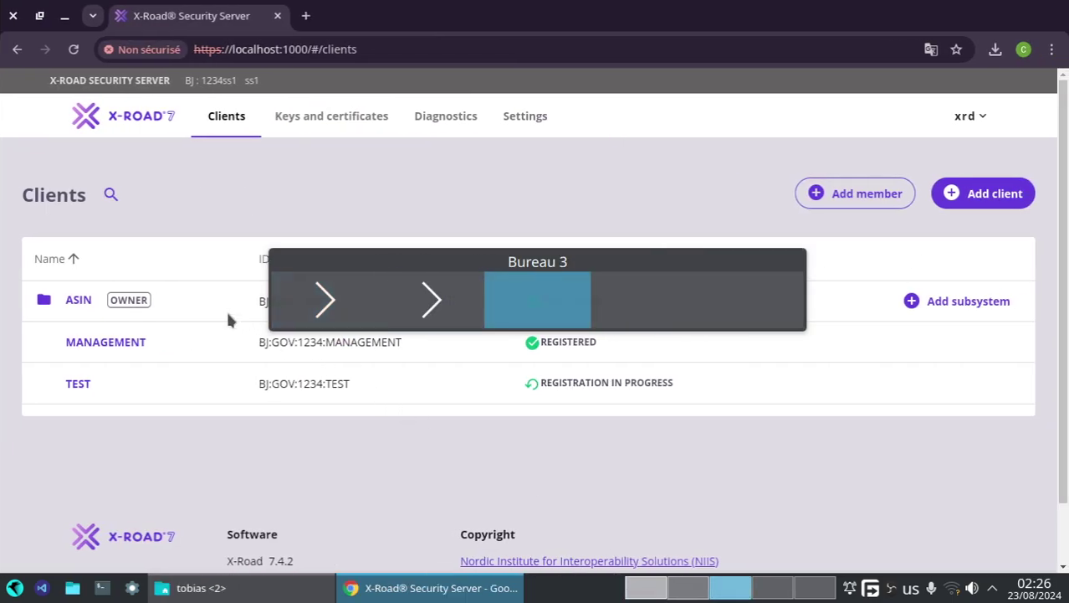
- List all Central Server management requests and confirm Add Client request 3 is approved
click(688, 587)
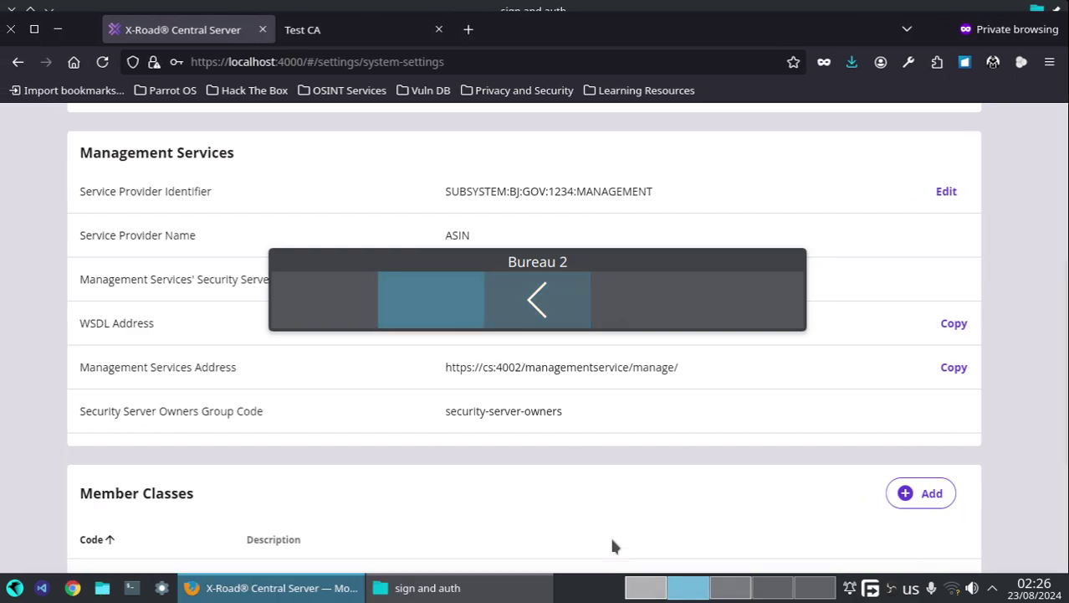
scroll(335, 251, up, 5)
click(410, 156)
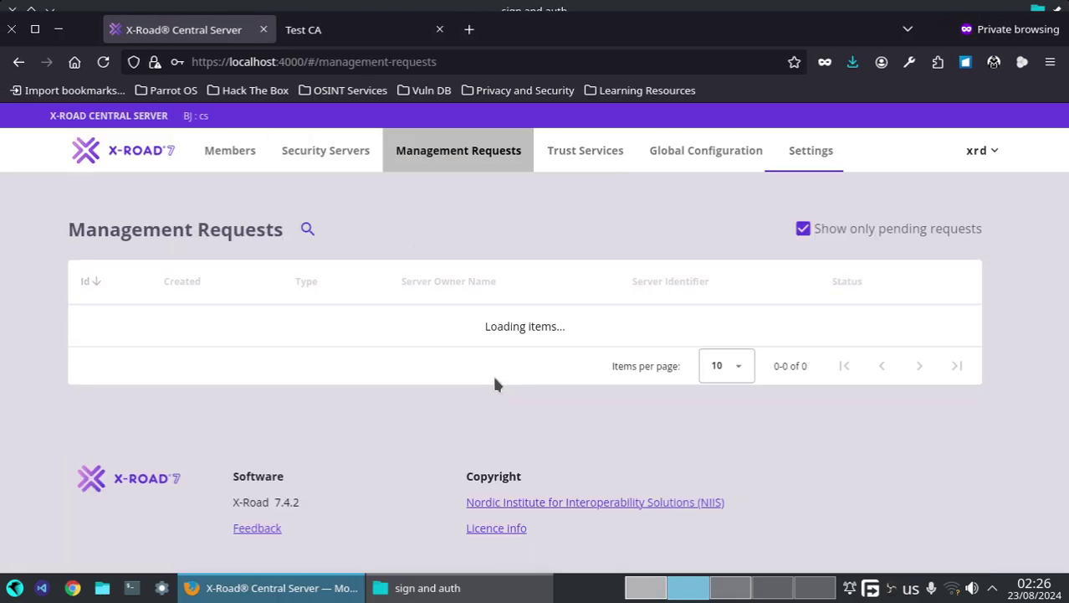
click(838, 232)
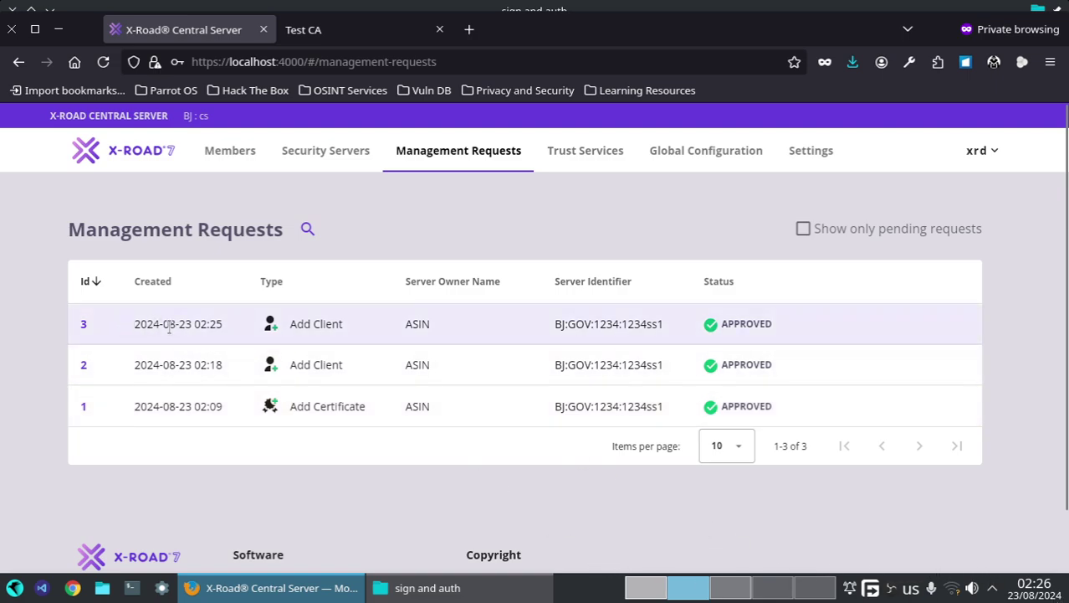
drag(194, 324, 221, 324)
drag(800, 323, 717, 325)
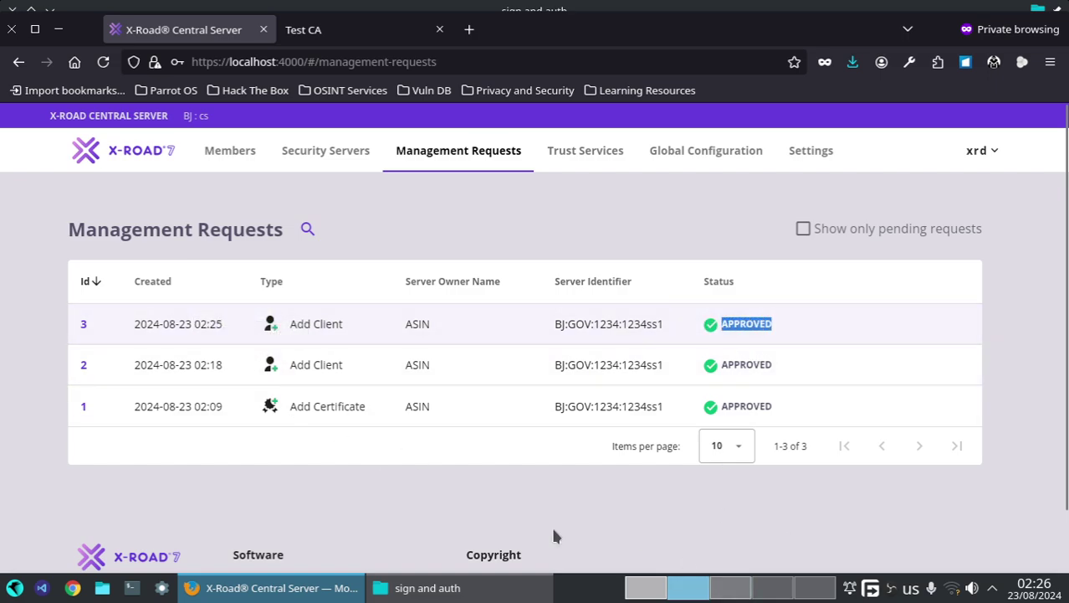
click(731, 592)
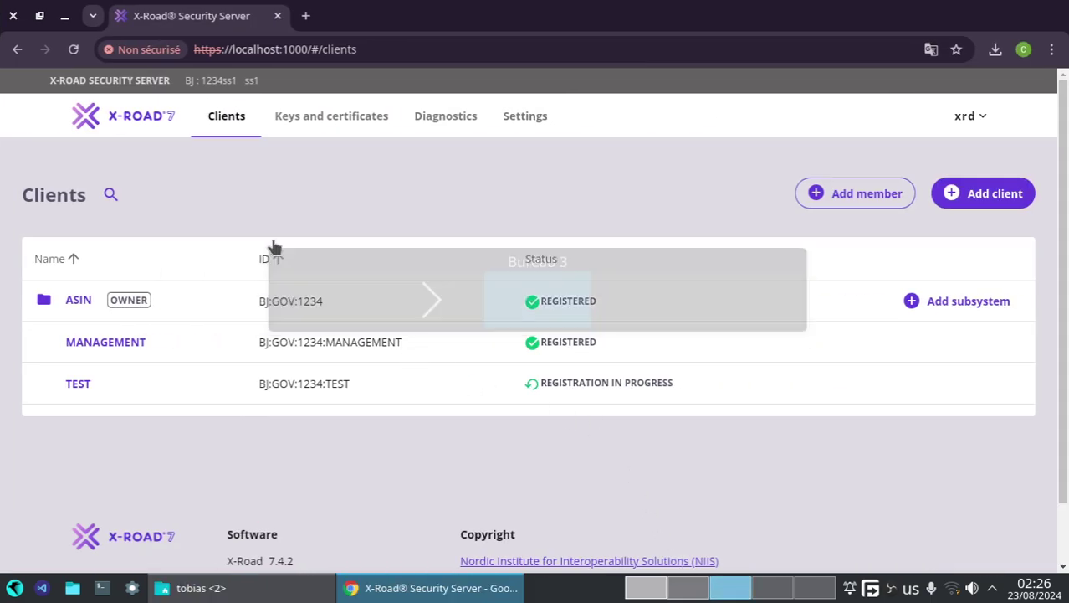
- Reload the Security Server clients list to recheck TEST's status, then return to the guide
click(73, 49)
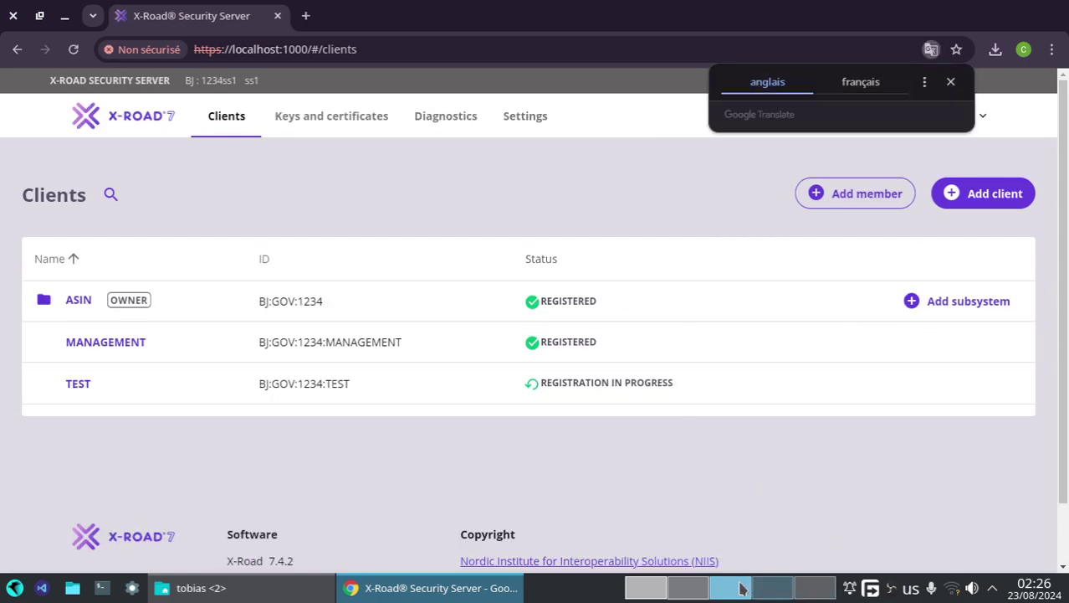
click(646, 587)
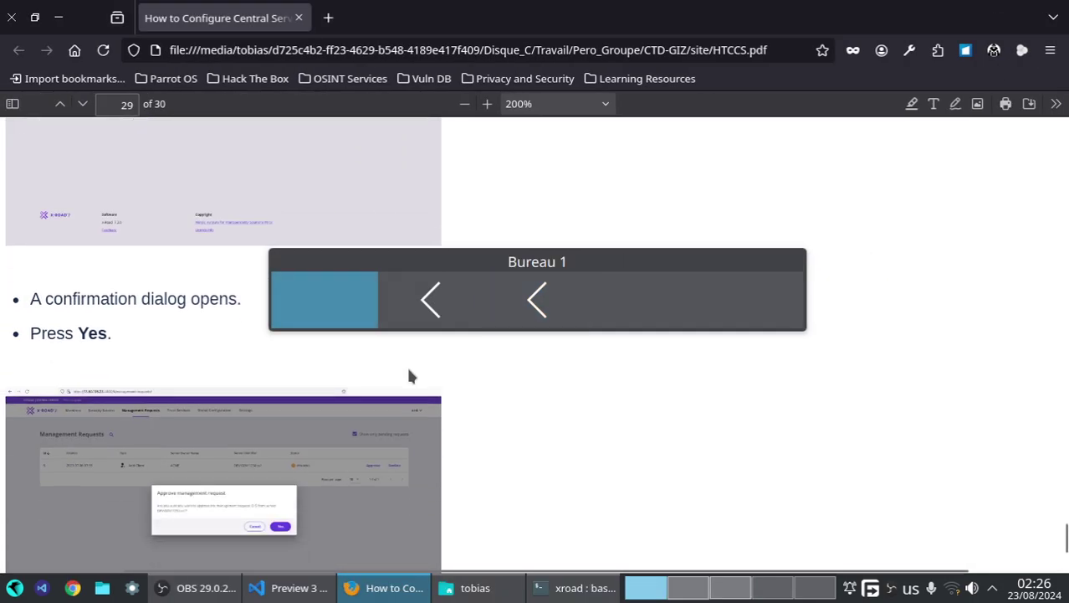
- Read the final registration steps on pages 29–30, then view clients with TEST now REGISTERED
scroll(265, 377, down, 3)
scroll(126, 251, down, 4)
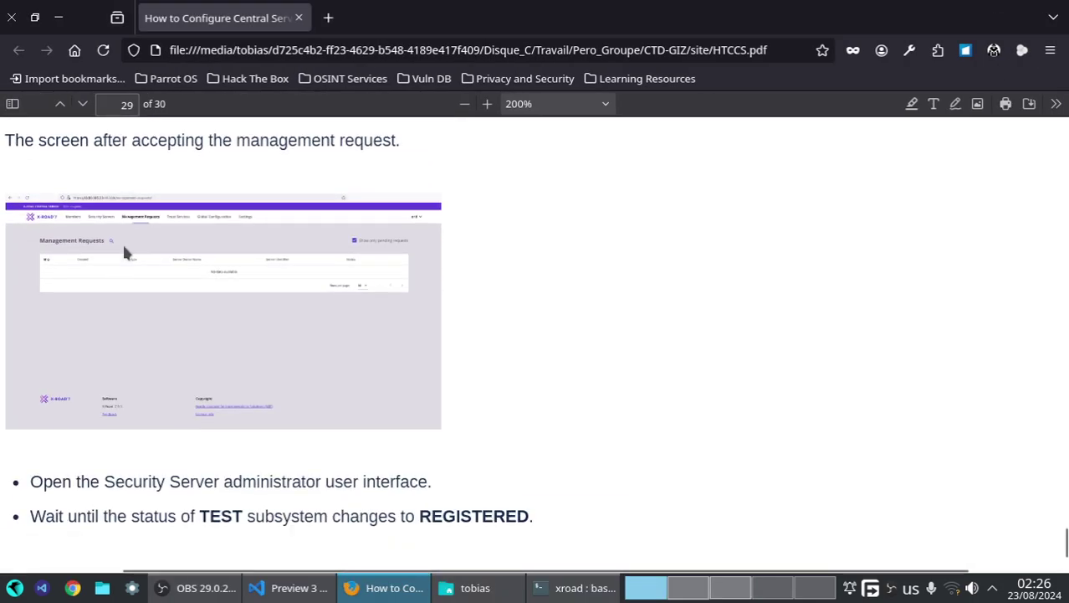
scroll(124, 251, down, 6)
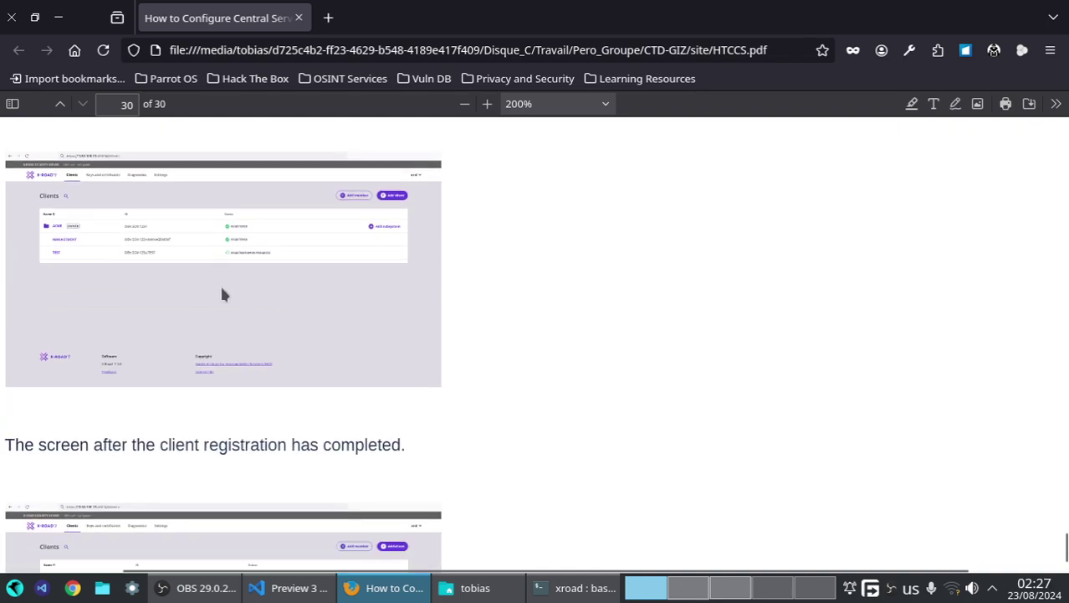
scroll(222, 293, down, 3)
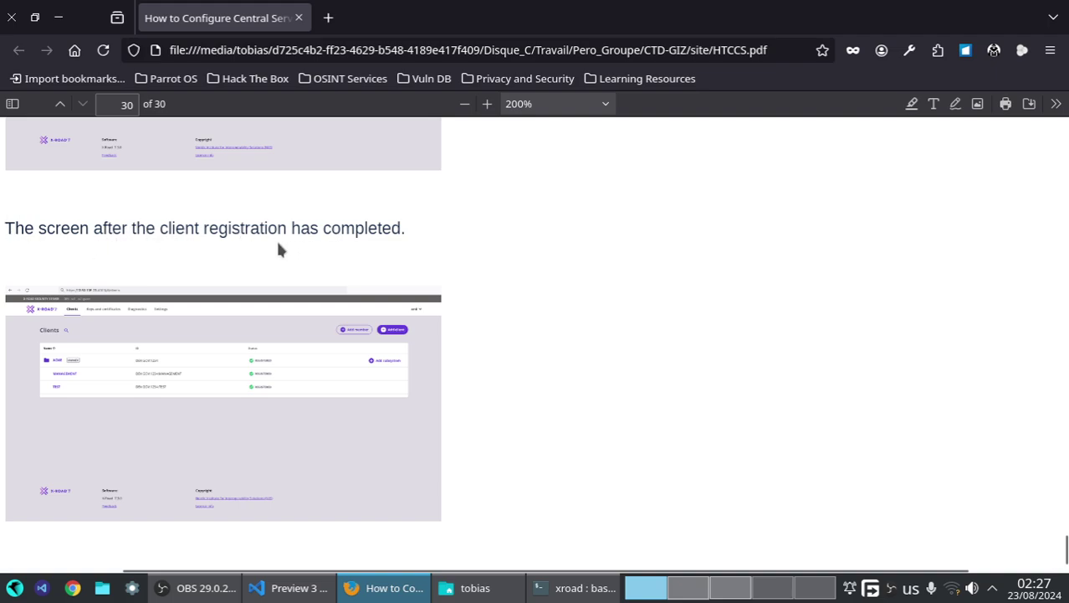
scroll(377, 250, down, 3)
scroll(298, 235, up, 2)
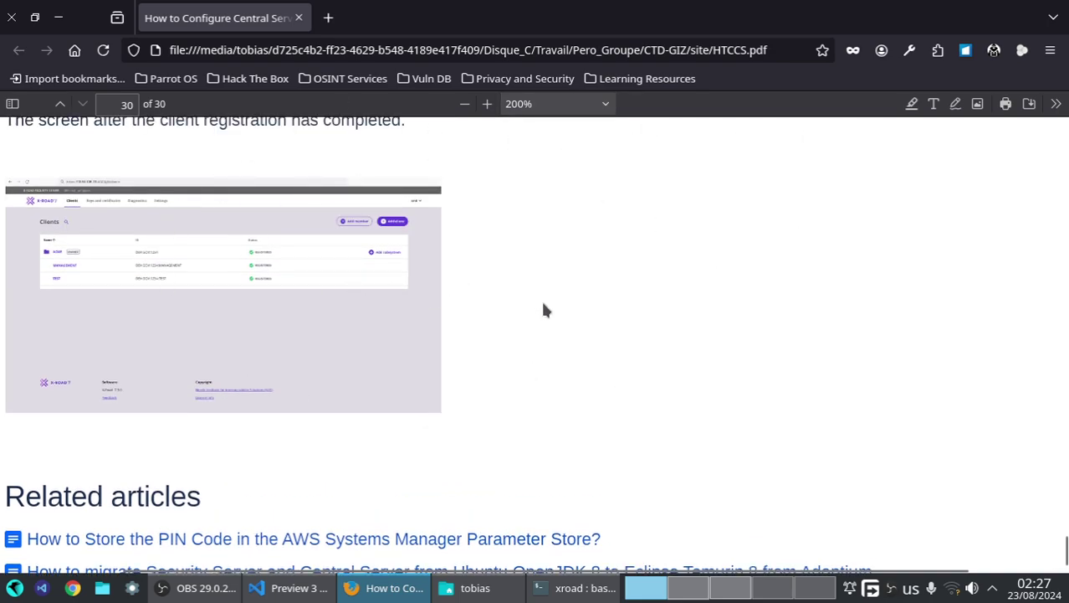
click(722, 593)
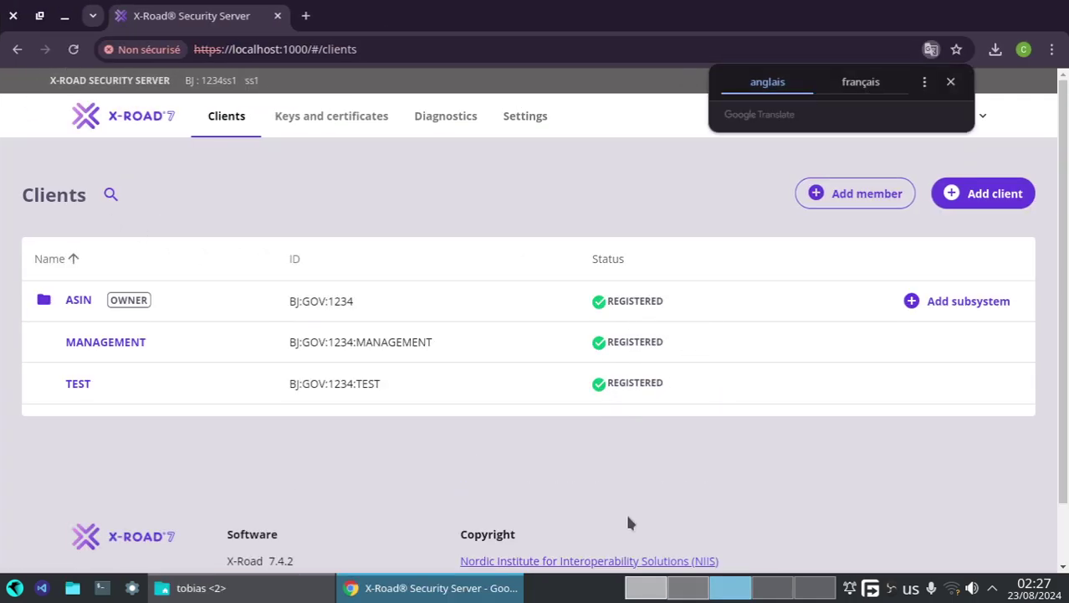
- Glance at the guide again, then bring up the second Security Server's Initial configuration page on port 2000
click(645, 589)
scroll(368, 385, down, 4)
scroll(344, 371, up, 4)
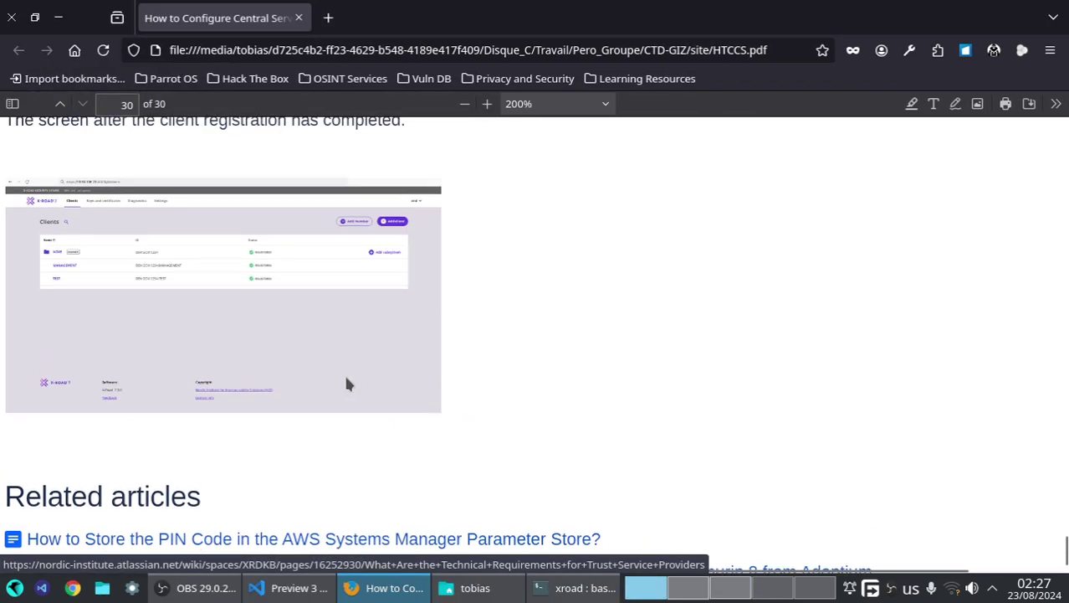
click(731, 591)
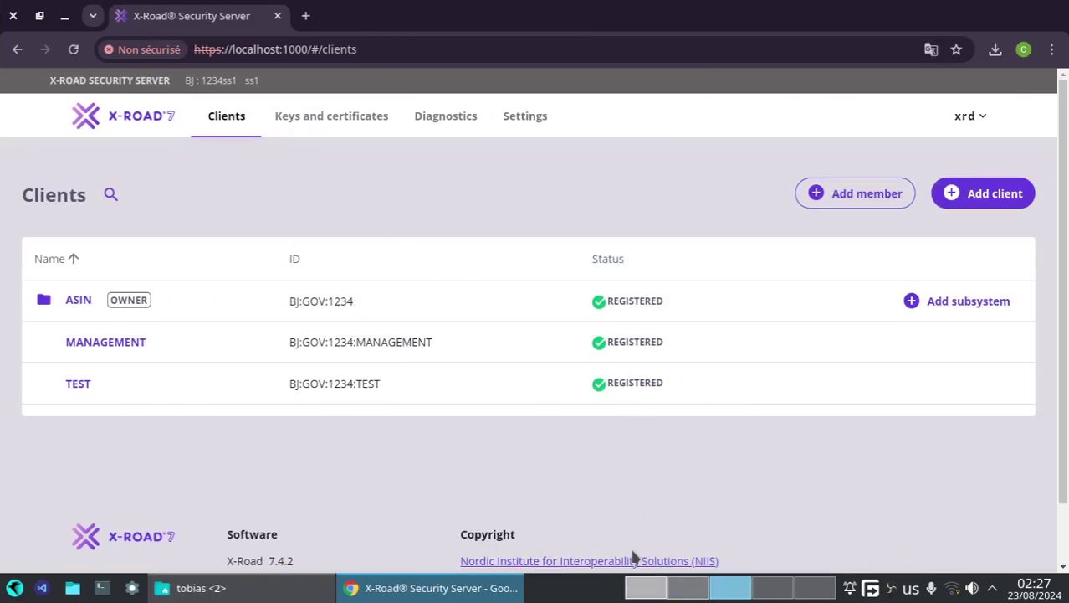
click(764, 588)
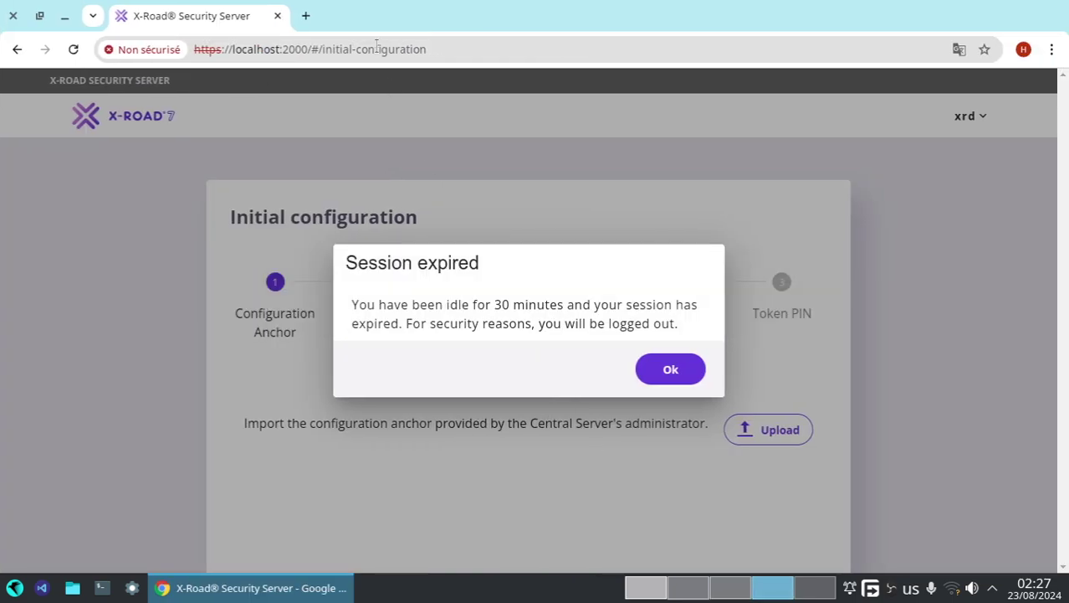
- Dismiss the session-expired notice and log back in with the xrd user
click(656, 366)
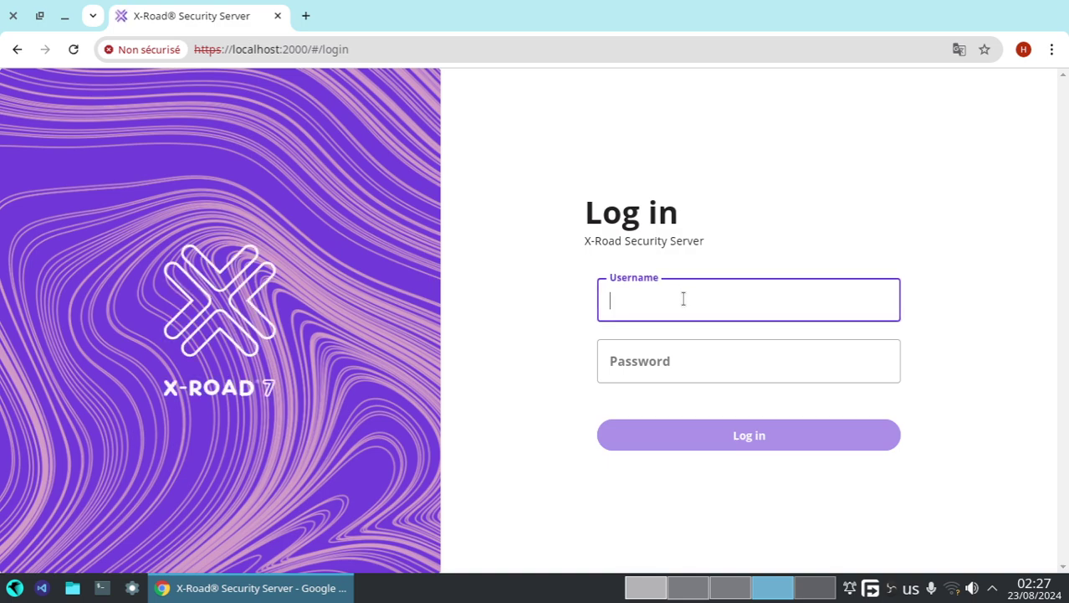
text(x)
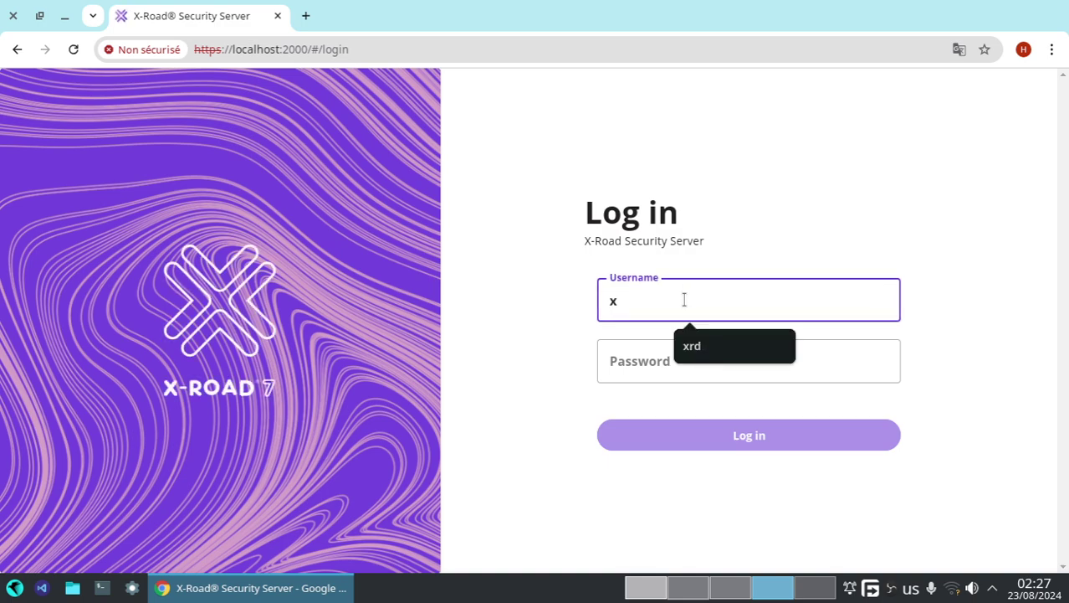
click(688, 344)
click(683, 363)
text(s)
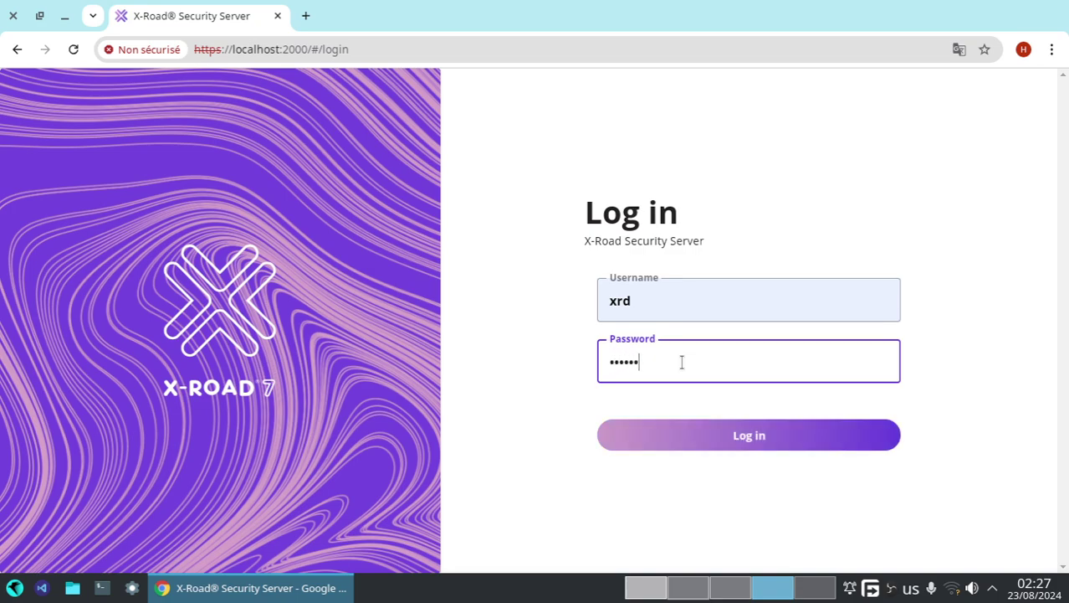
click(695, 428)
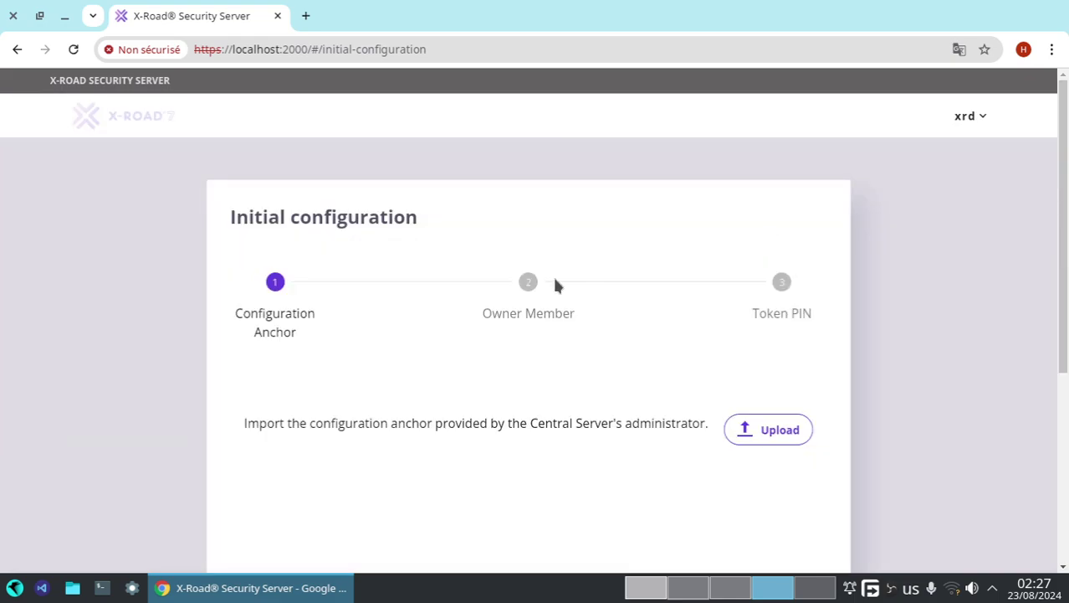
- Import the configuration_anchor XML from the xroad folder and confirm its SHA-224 hash details
click(756, 429)
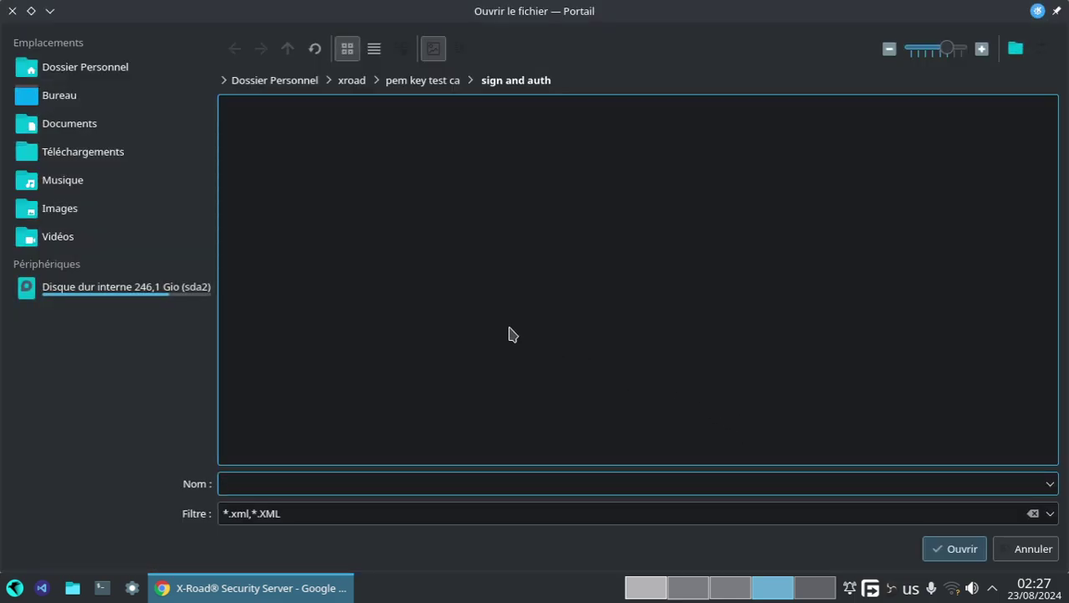
click(977, 544)
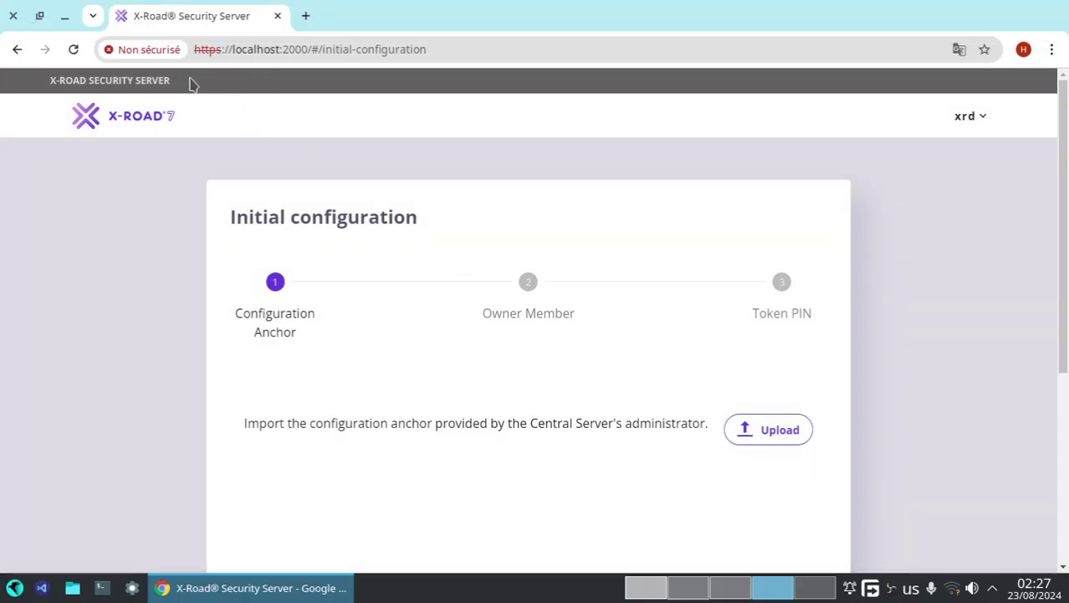
click(747, 429)
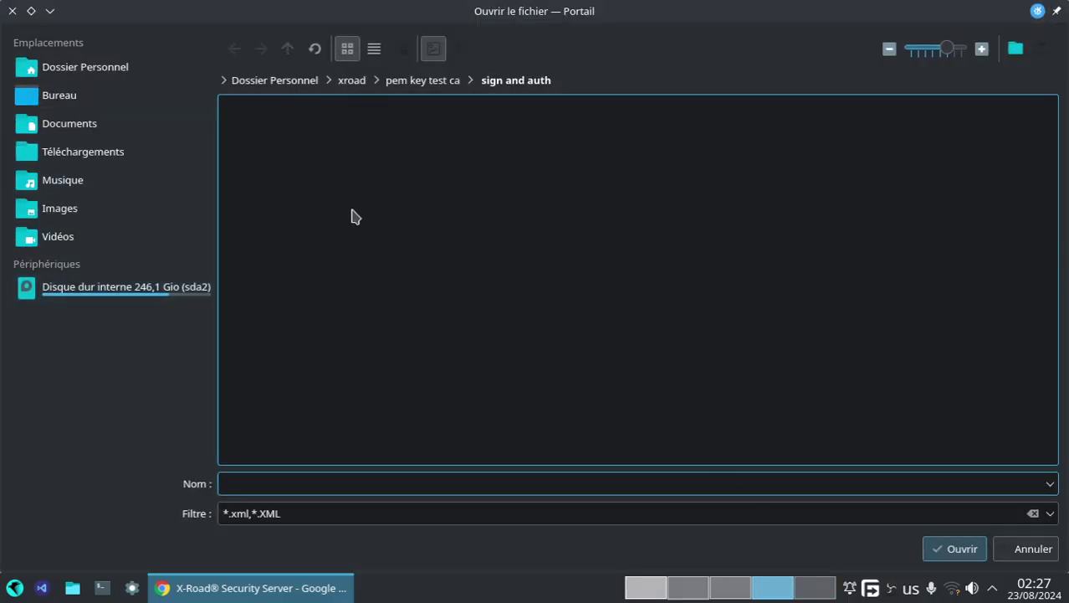
click(43, 102)
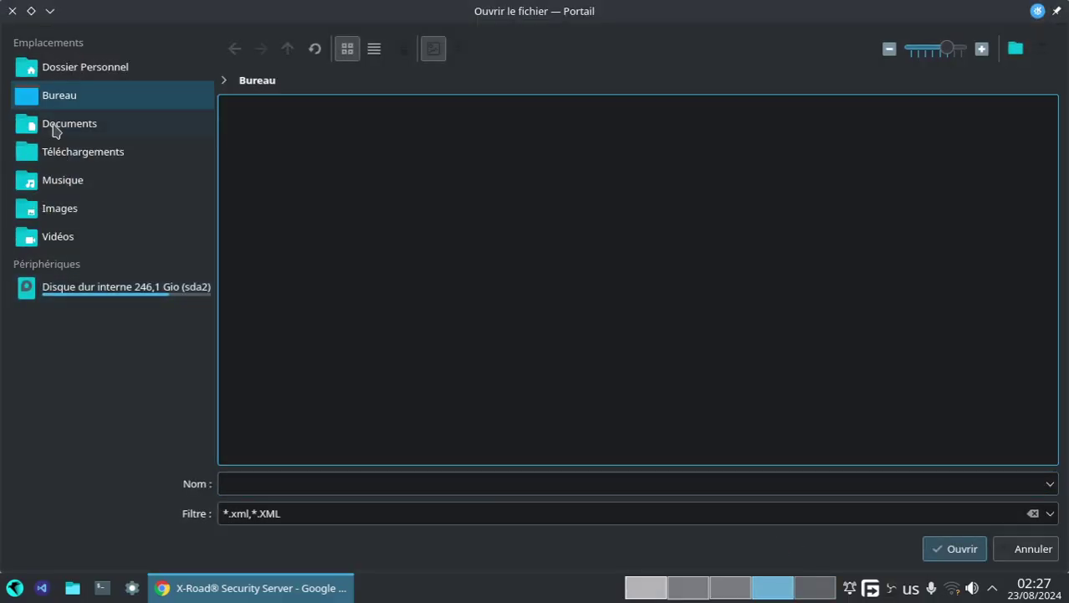
click(25, 73)
scroll(527, 324, down, 3)
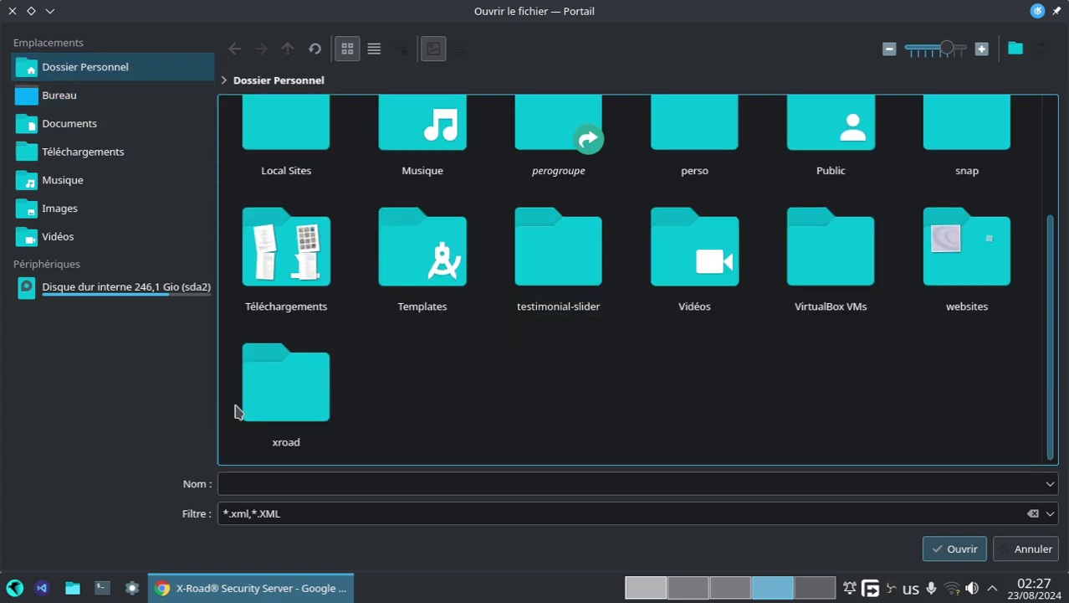
double_click(285, 400)
click(527, 182)
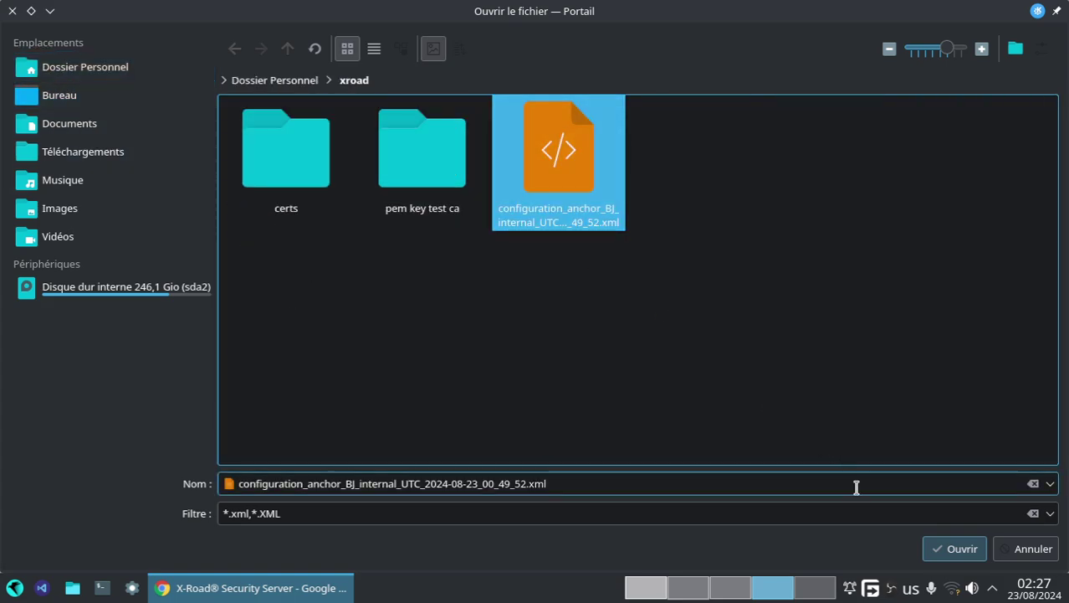
click(941, 549)
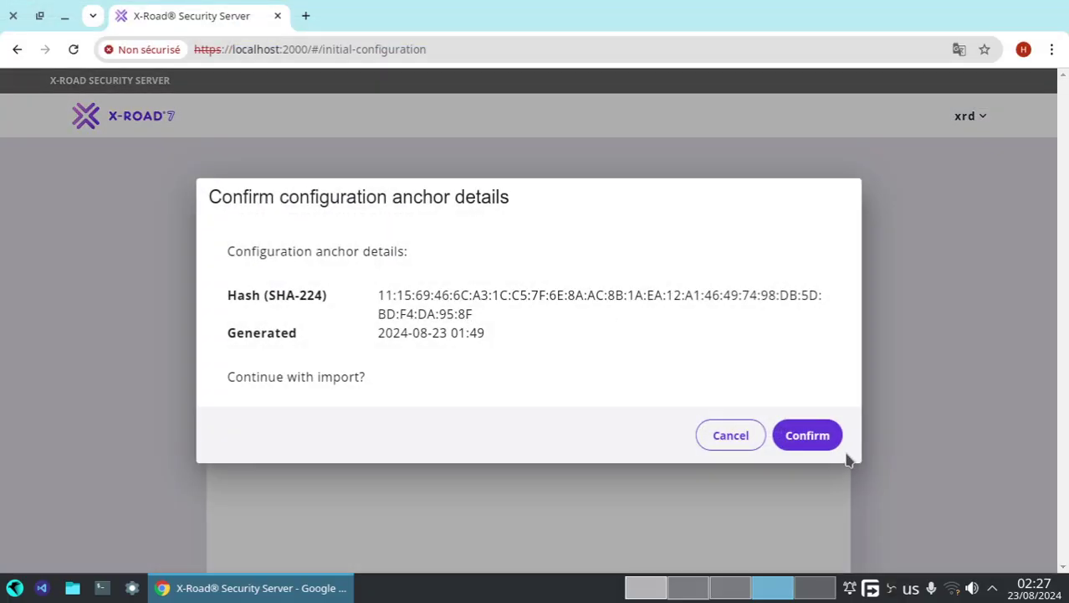
click(839, 448)
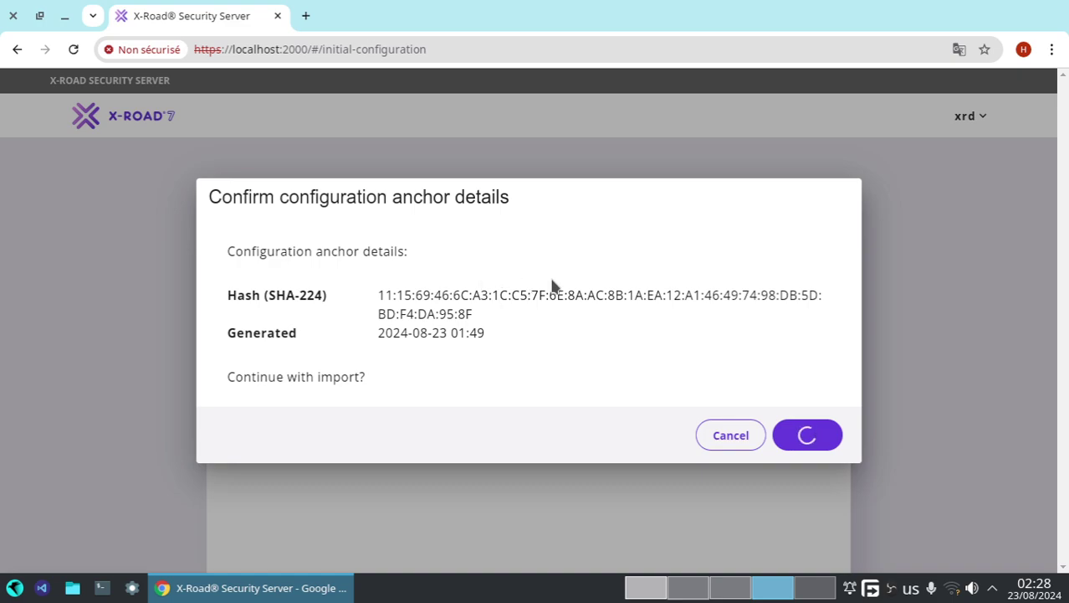
scroll(484, 332, down, 3)
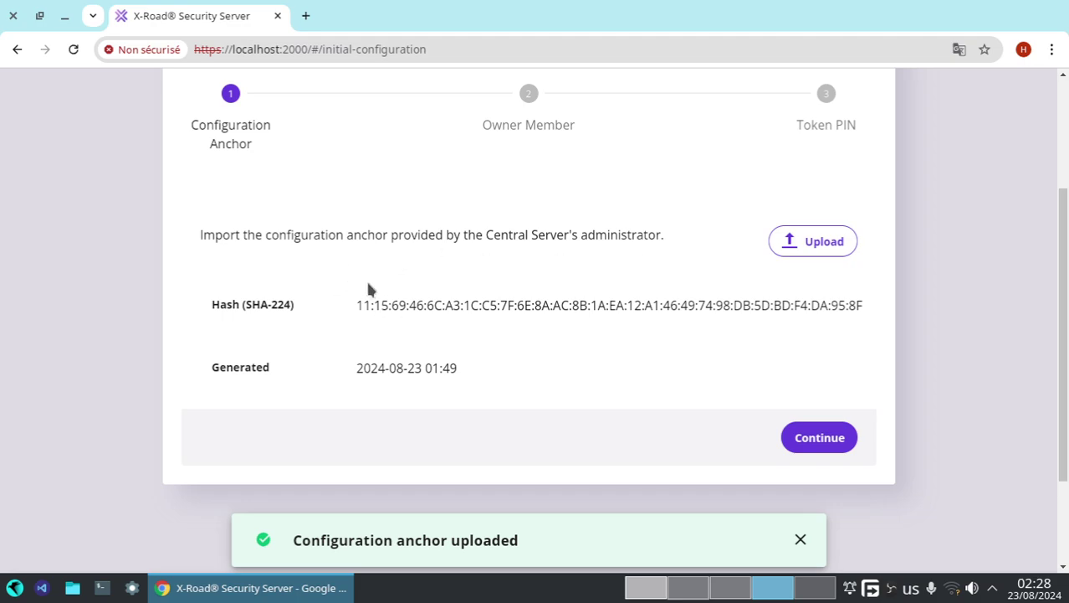
click(795, 438)
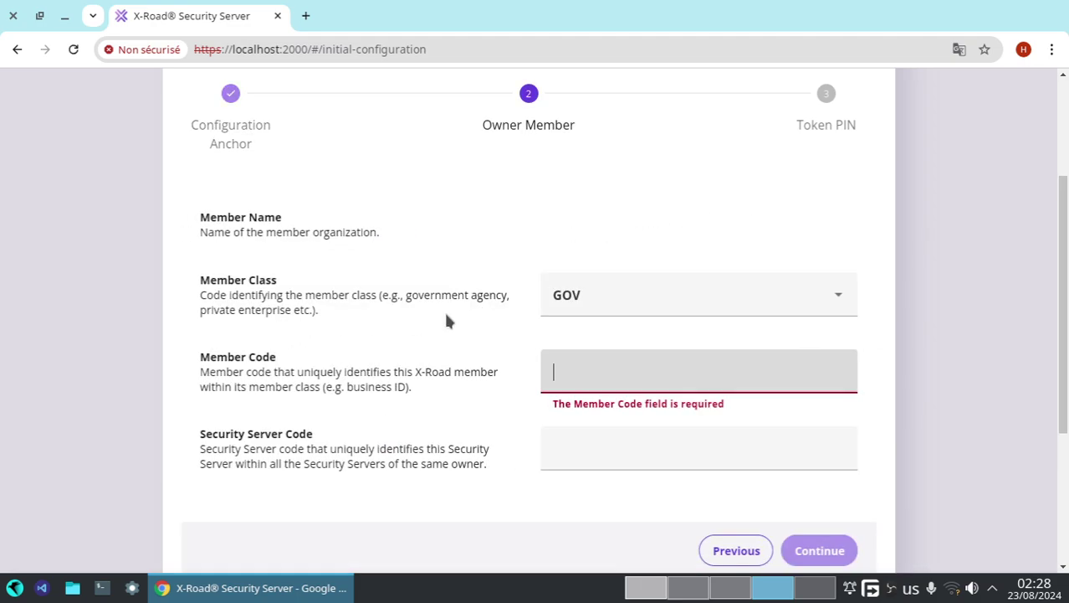
click(561, 293)
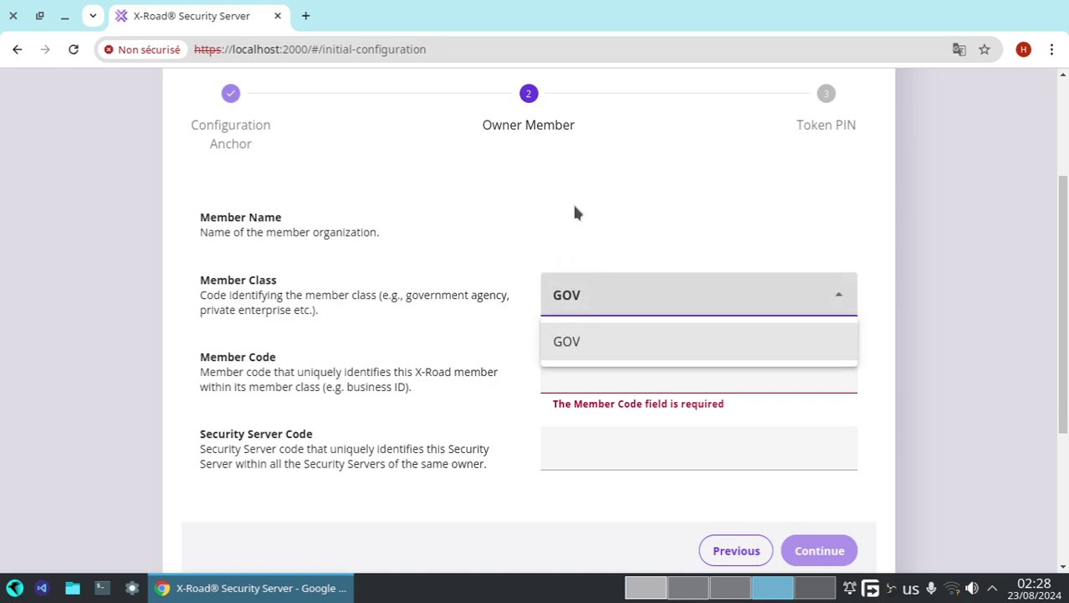
click(586, 298)
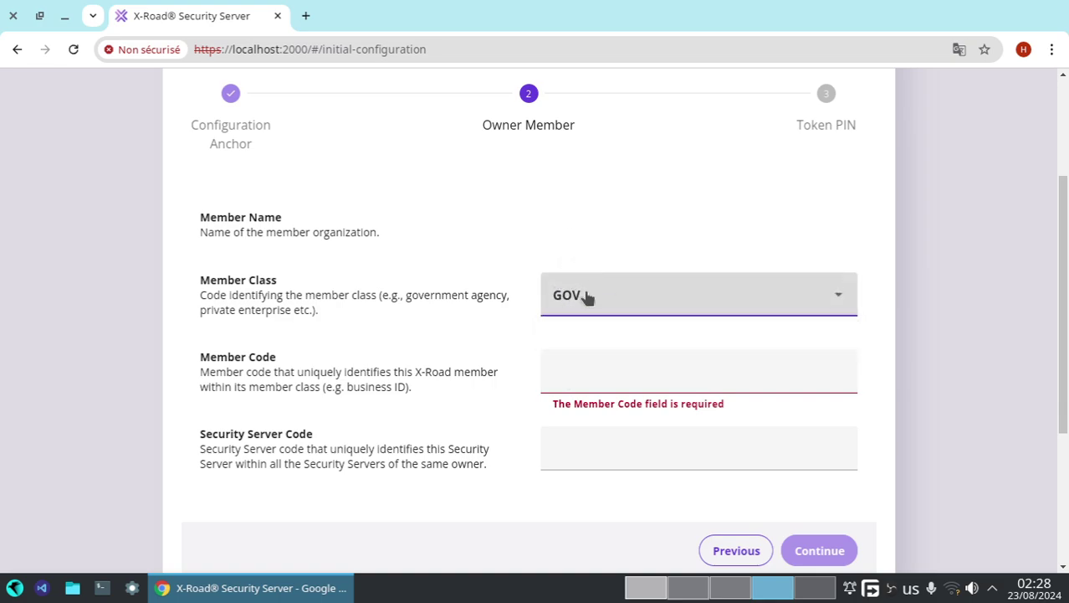
click(591, 366)
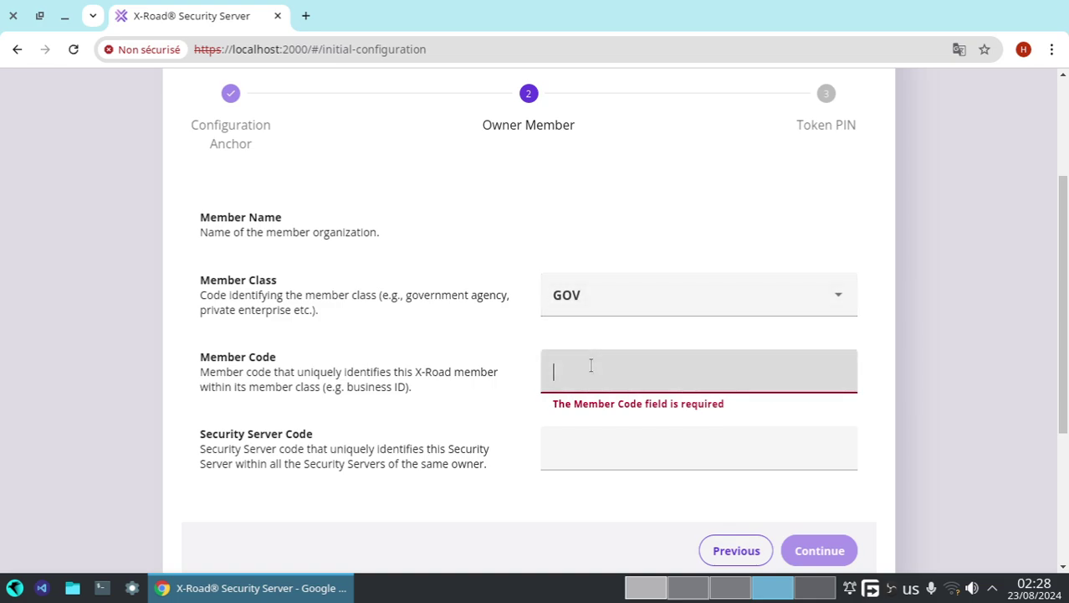
text(1234)
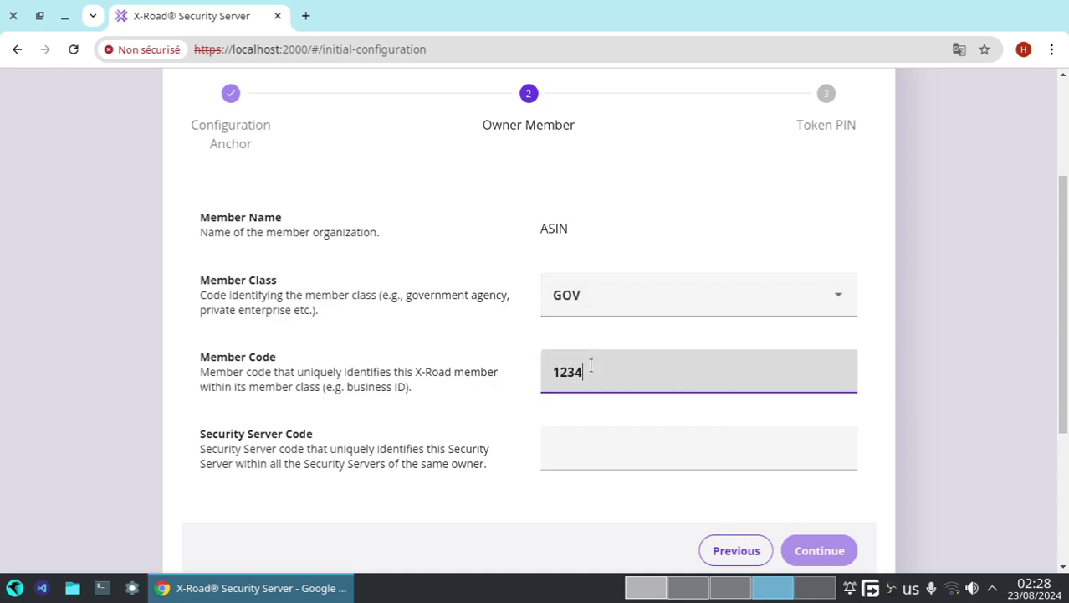
click(571, 451)
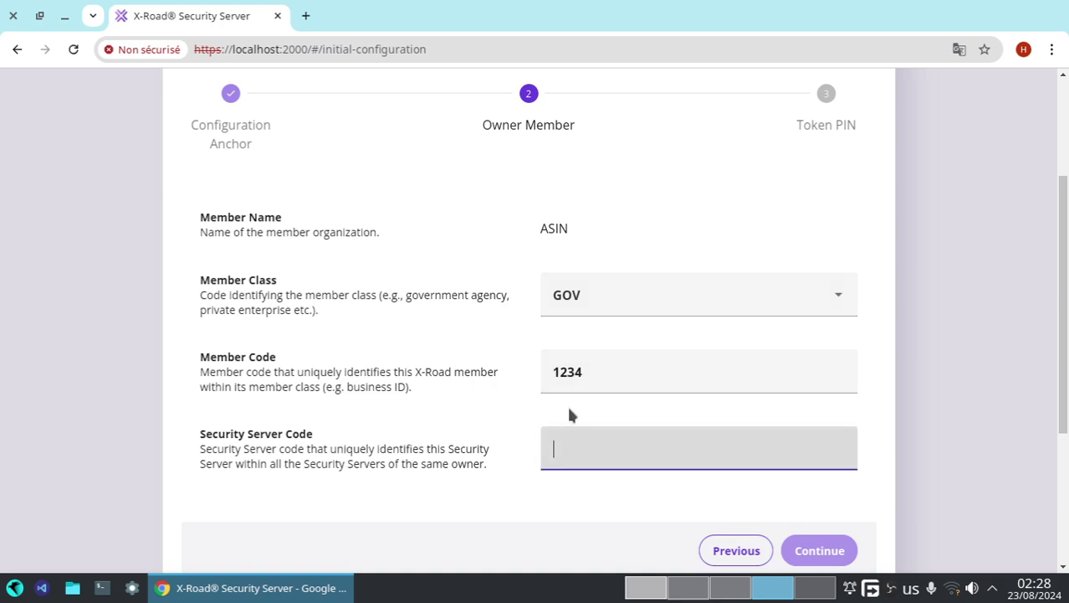
drag(595, 373, 552, 372)
key(BackSpace)
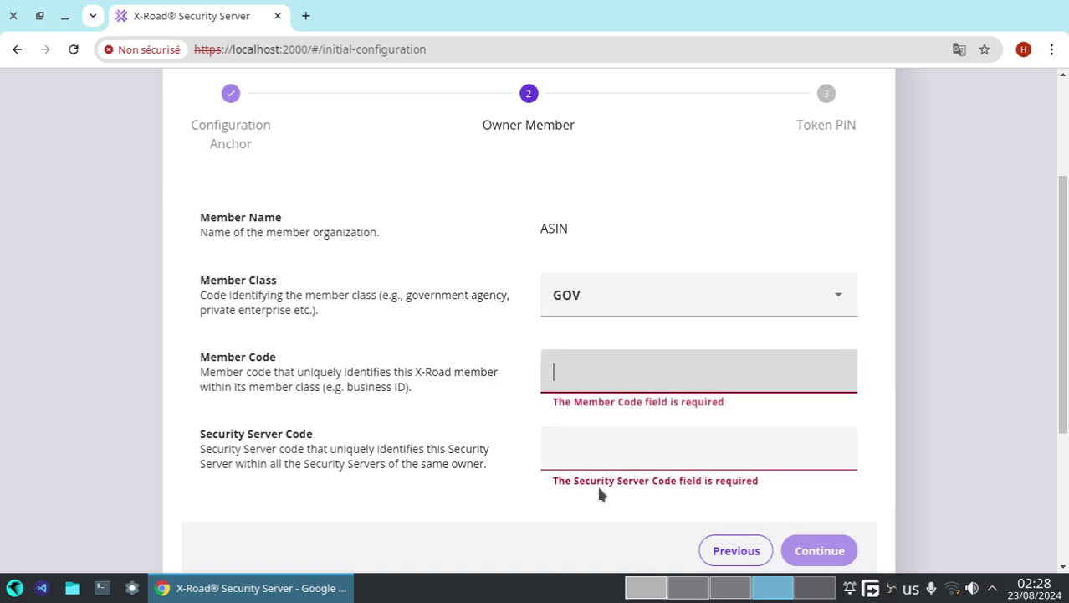
click(669, 589)
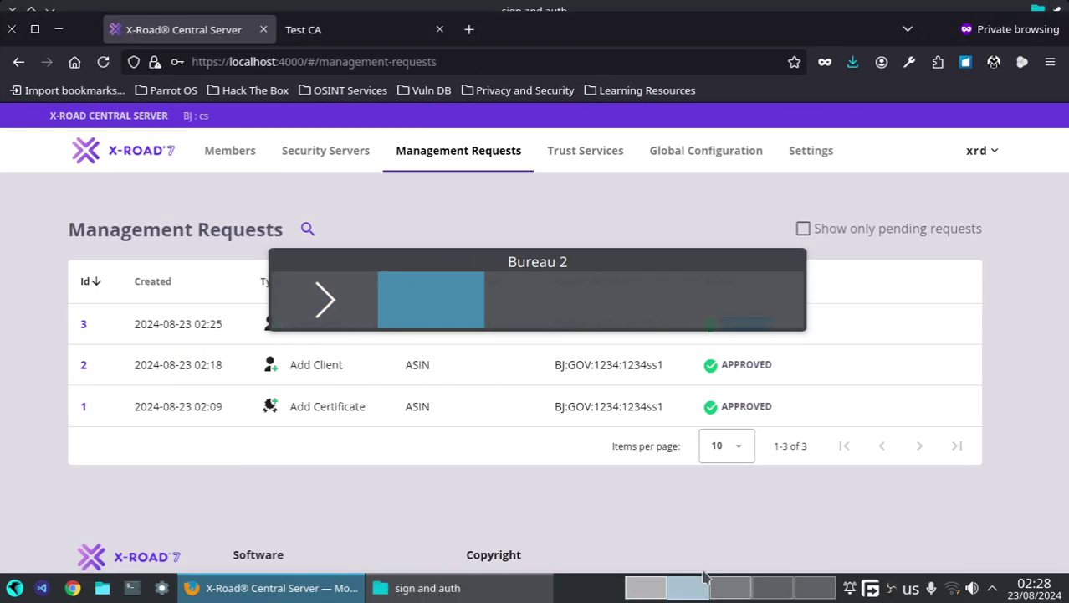
- Add Central Server member GIZ with class GOV and member code 1234giz
click(239, 156)
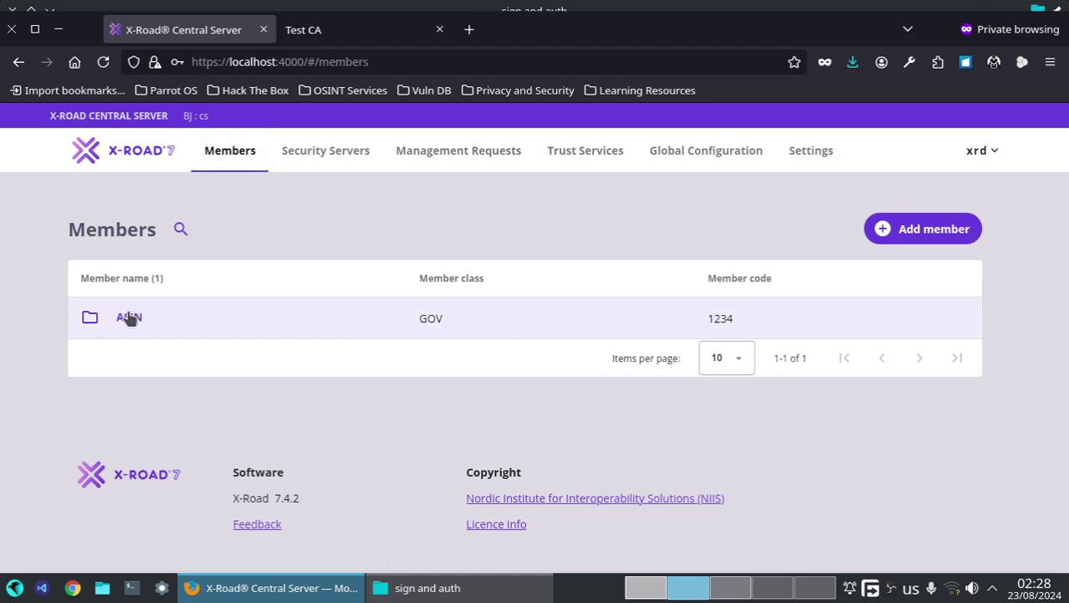
click(895, 238)
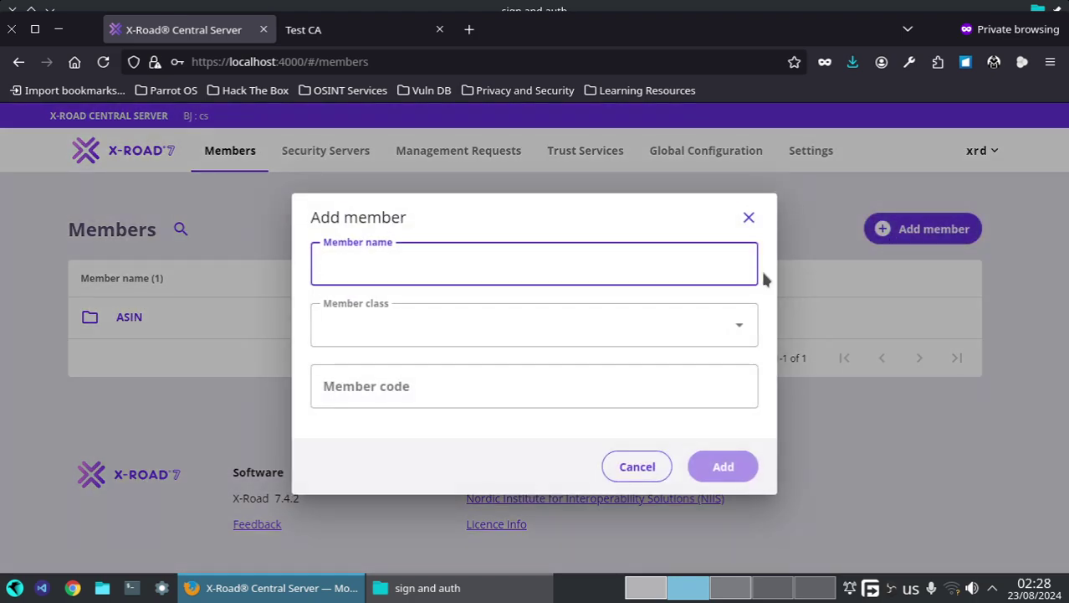
text(GIZ)
click(492, 327)
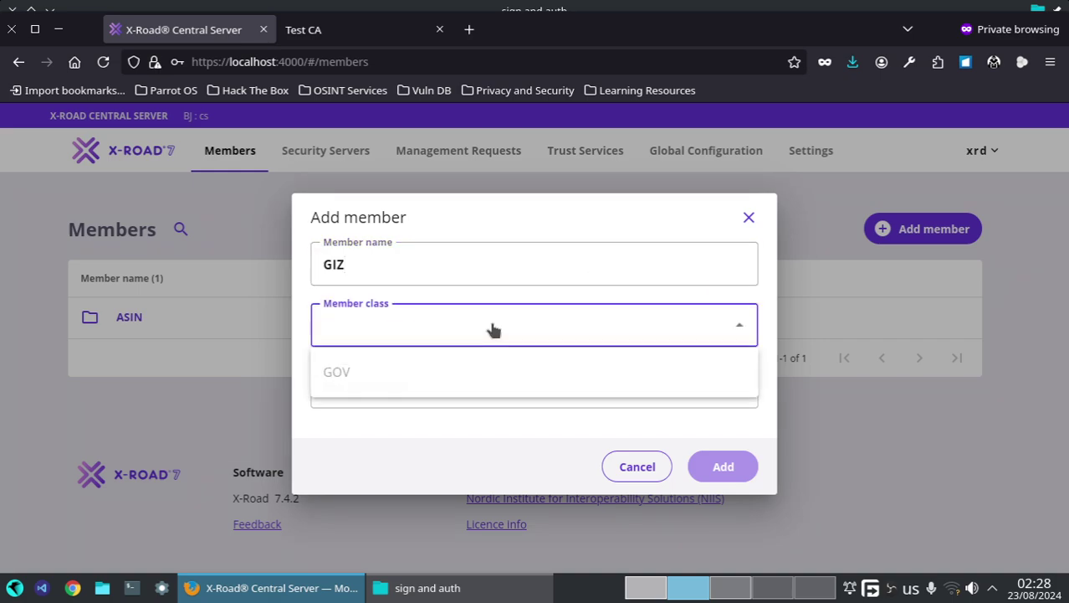
click(495, 382)
click(449, 384)
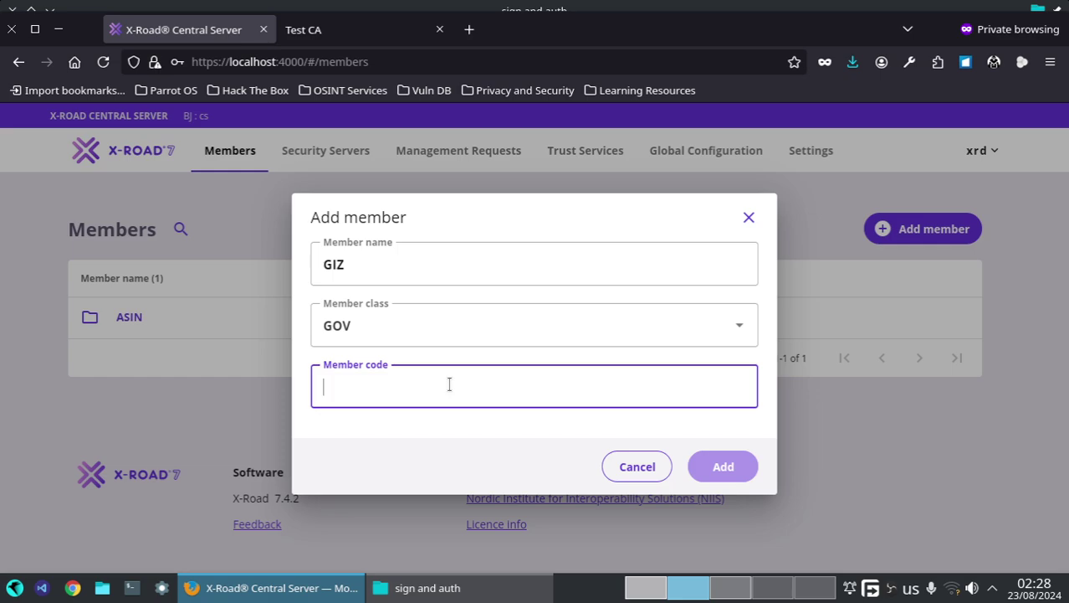
text(1234)
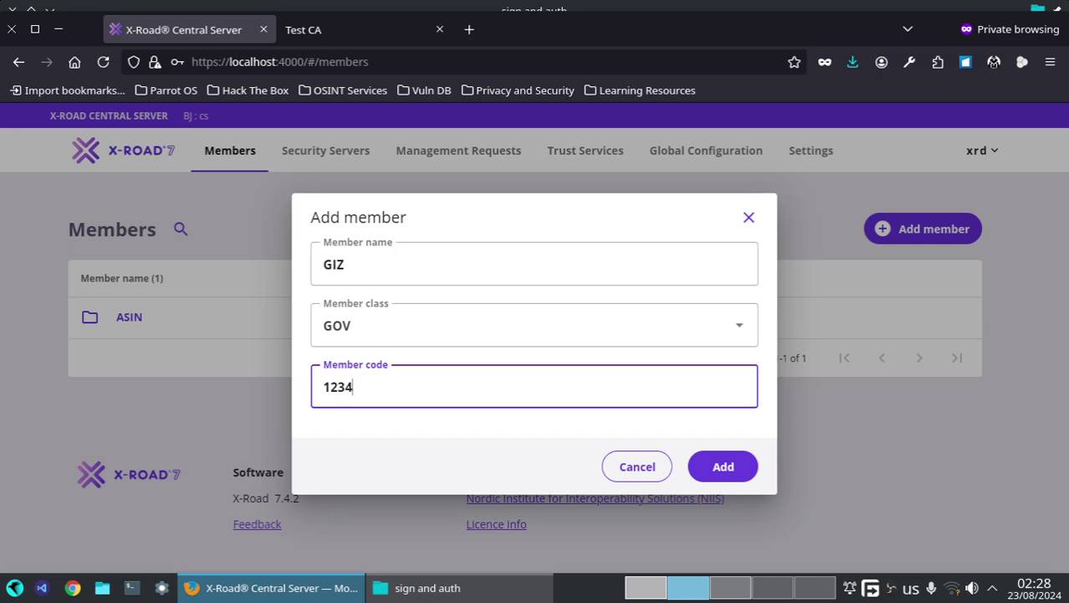
text(giz)
click(725, 464)
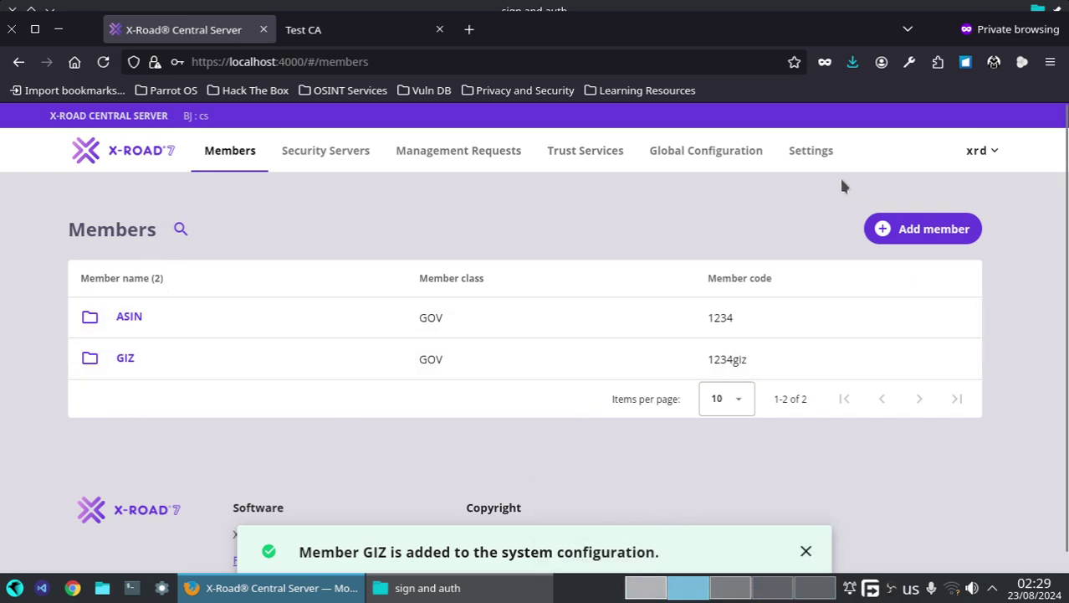
click(730, 587)
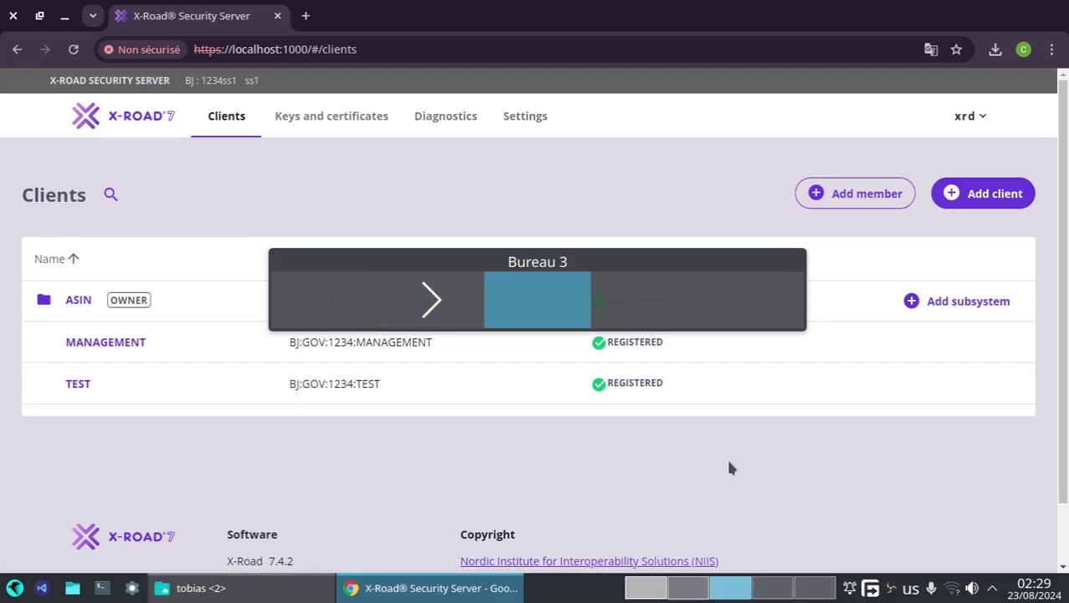
- Reload the second server's setup page, log out, and log in again as xrd to reach the Owner Member form
click(770, 594)
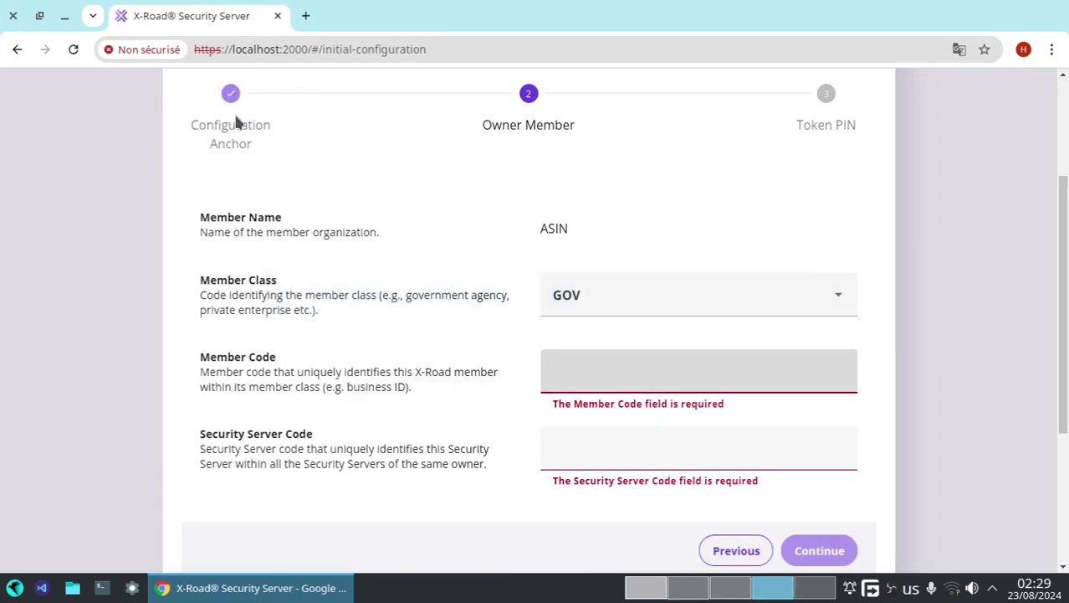
click(75, 50)
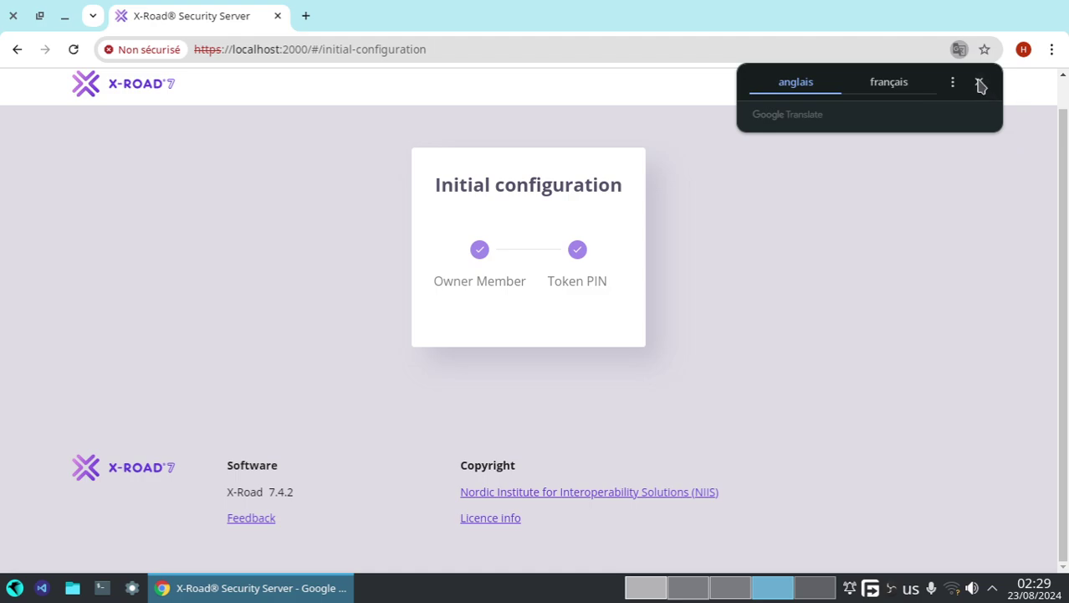
click(981, 84)
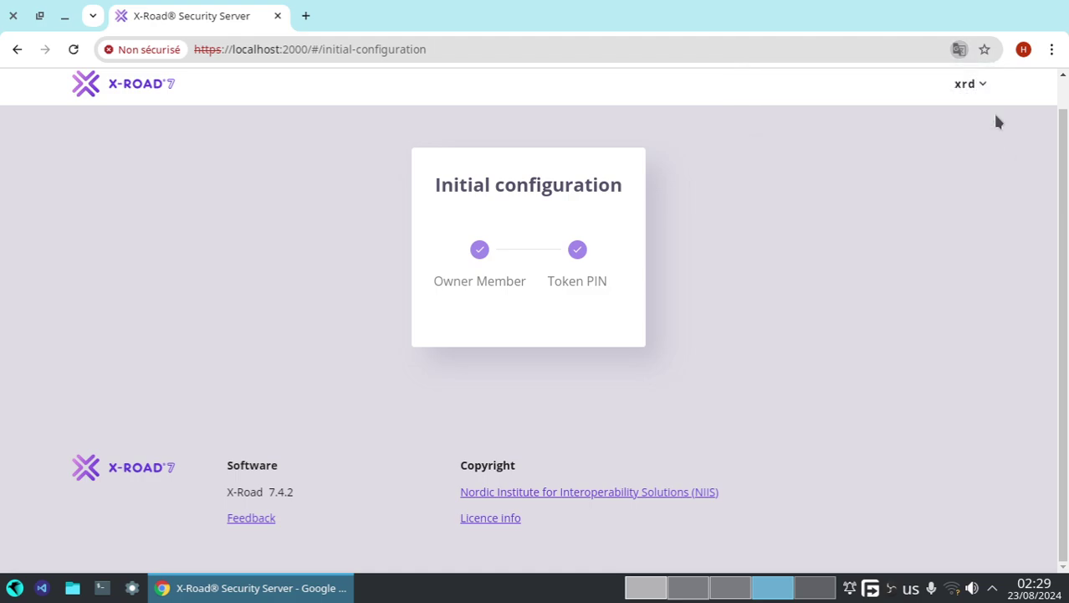
click(971, 91)
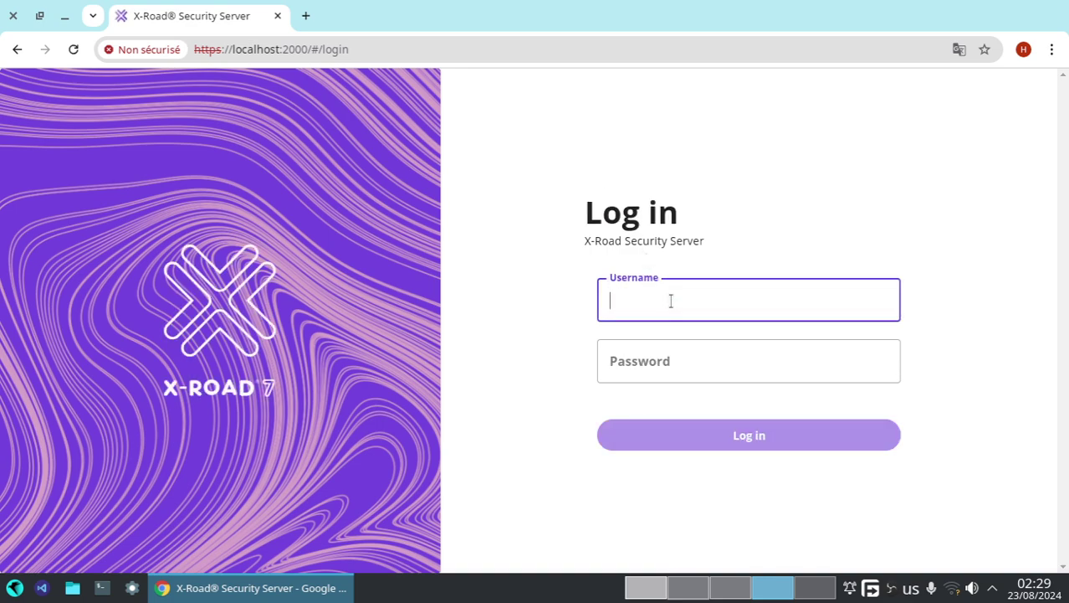
click(671, 301)
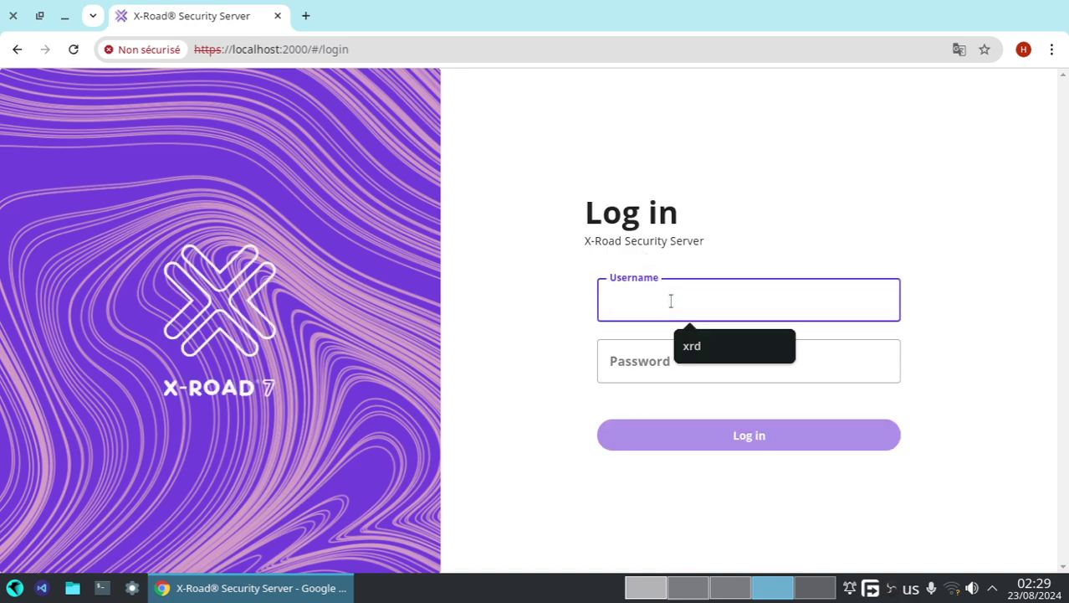
click(692, 353)
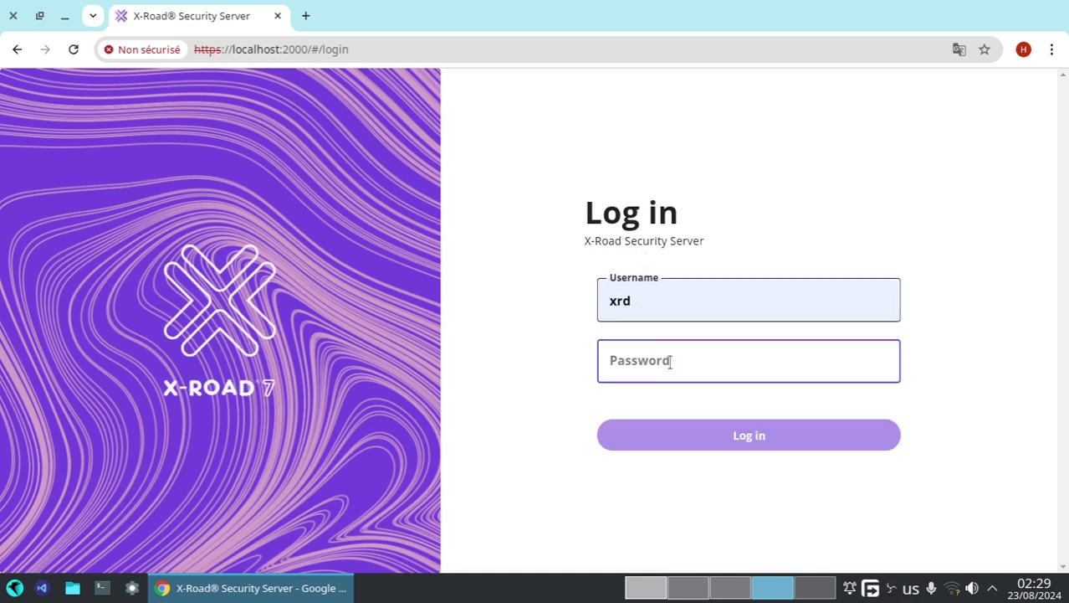
text(s)
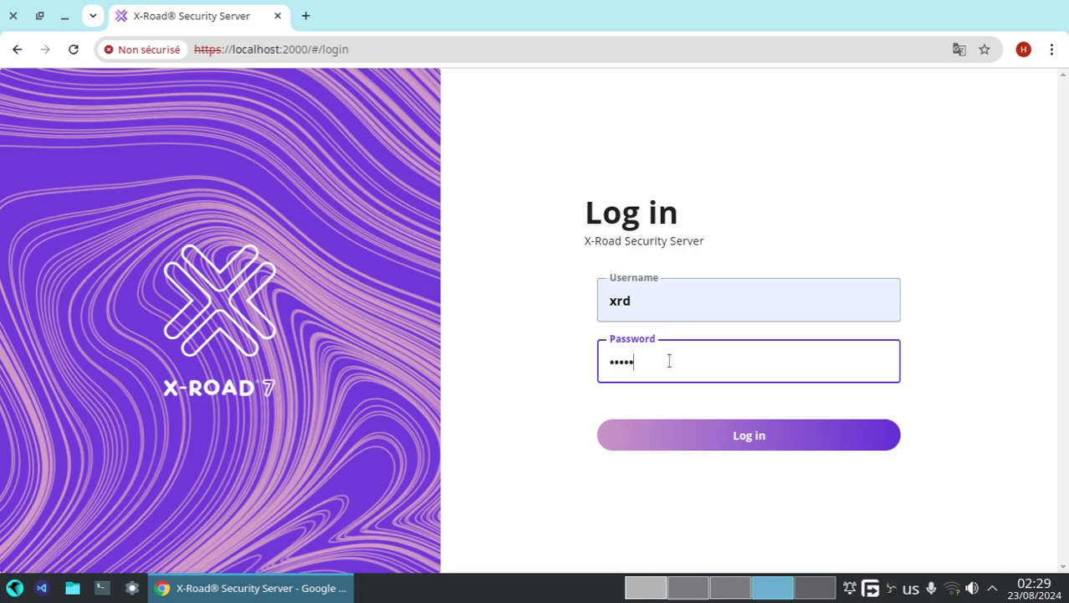
click(669, 435)
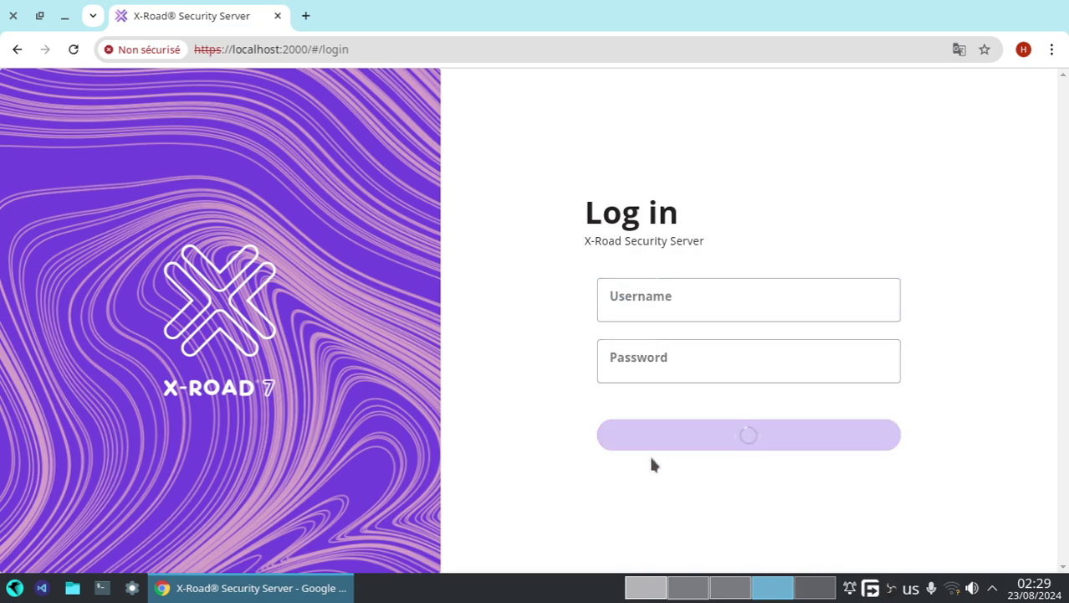
scroll(537, 347, down, 3)
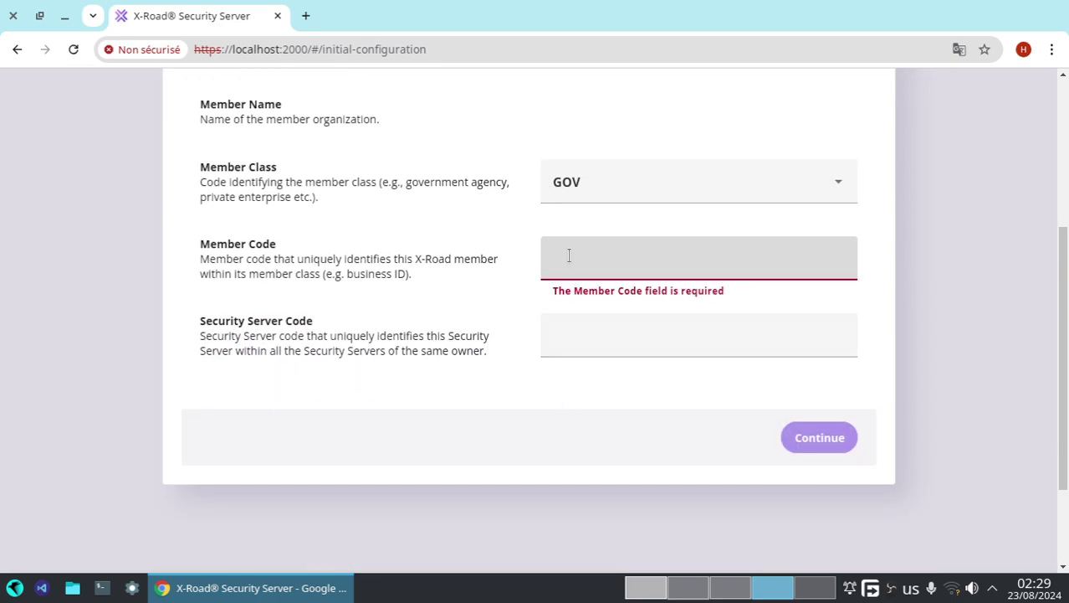
- Enter member code 1234giz with member class GOV, then clear the code field again
text(1234)
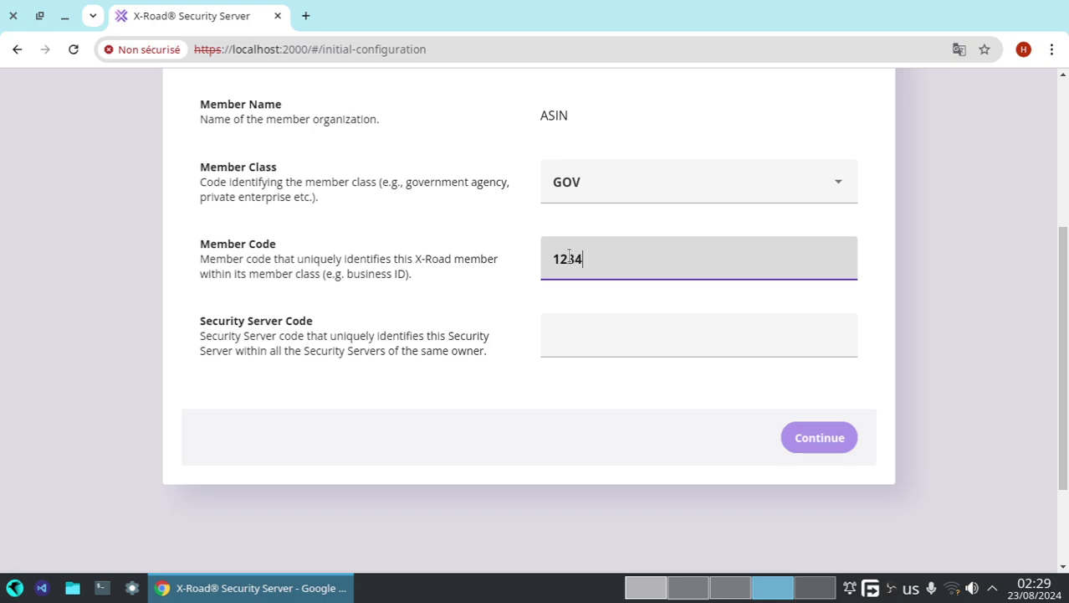
text(giz)
click(607, 176)
click(576, 182)
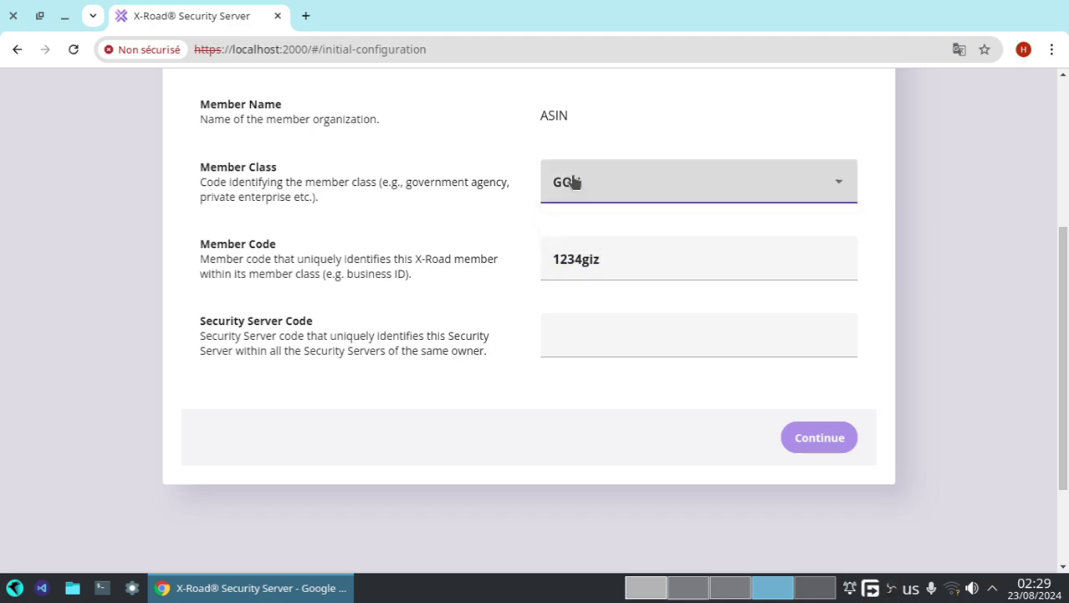
scroll(523, 155, up, 3)
scroll(527, 275, down, 2)
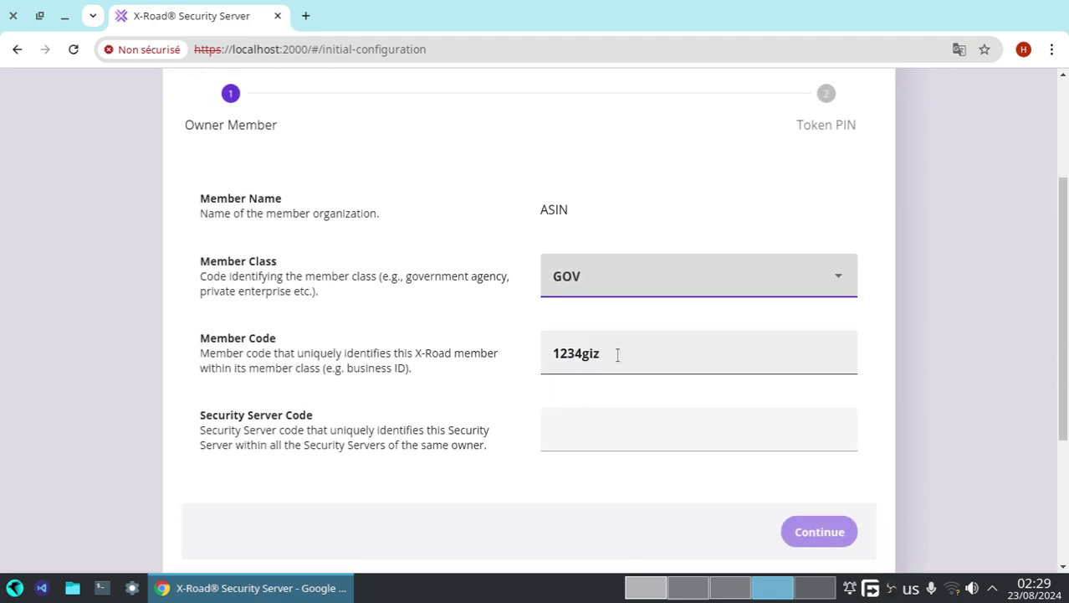
drag(618, 355, 545, 349)
key(BackSpace)
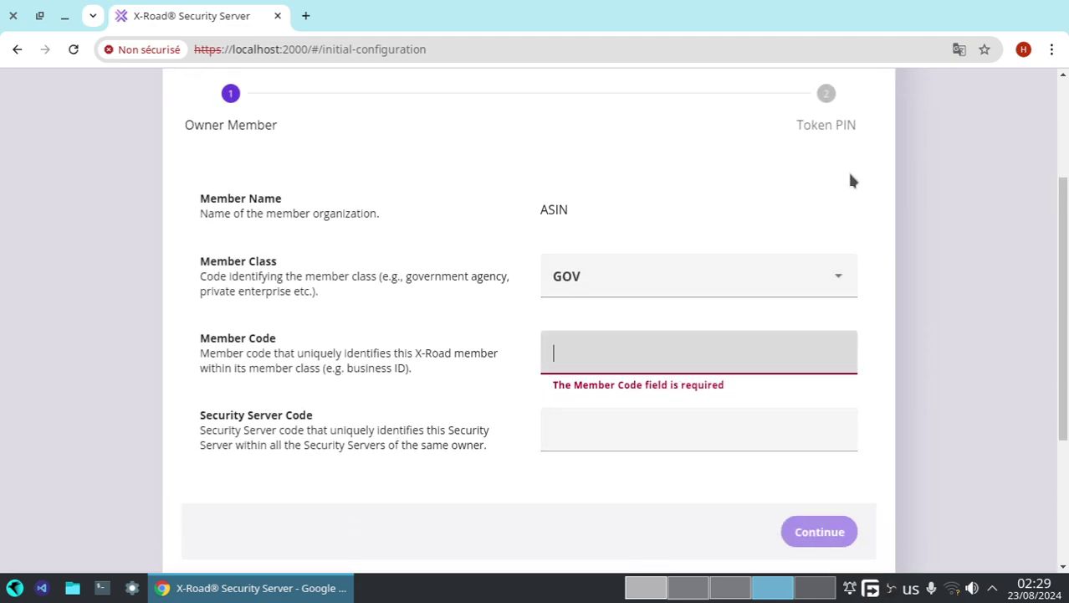
scroll(848, 171, up, 4)
- Log out of the second Security Server and go to the Central Server Members list
click(971, 117)
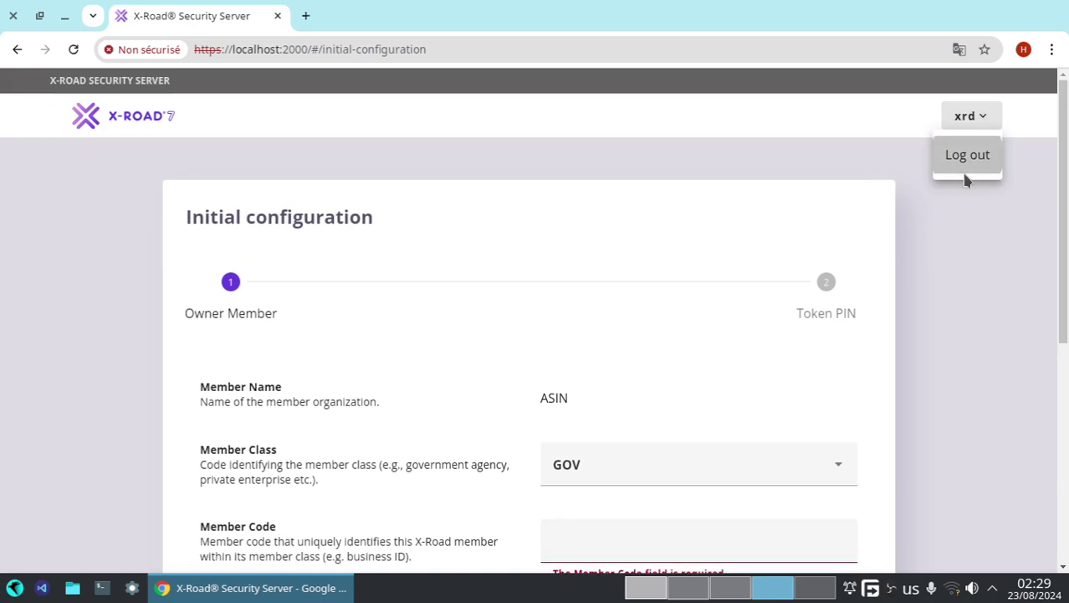
click(966, 172)
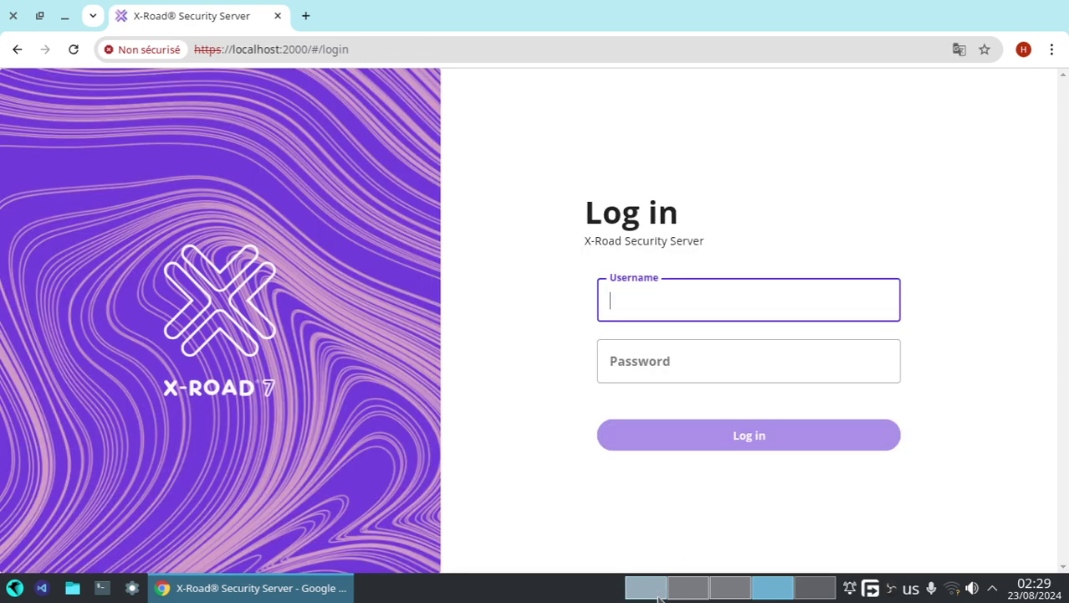
click(659, 579)
- Copy GIZ's member code 1234giz from the Central Server Members list
click(688, 588)
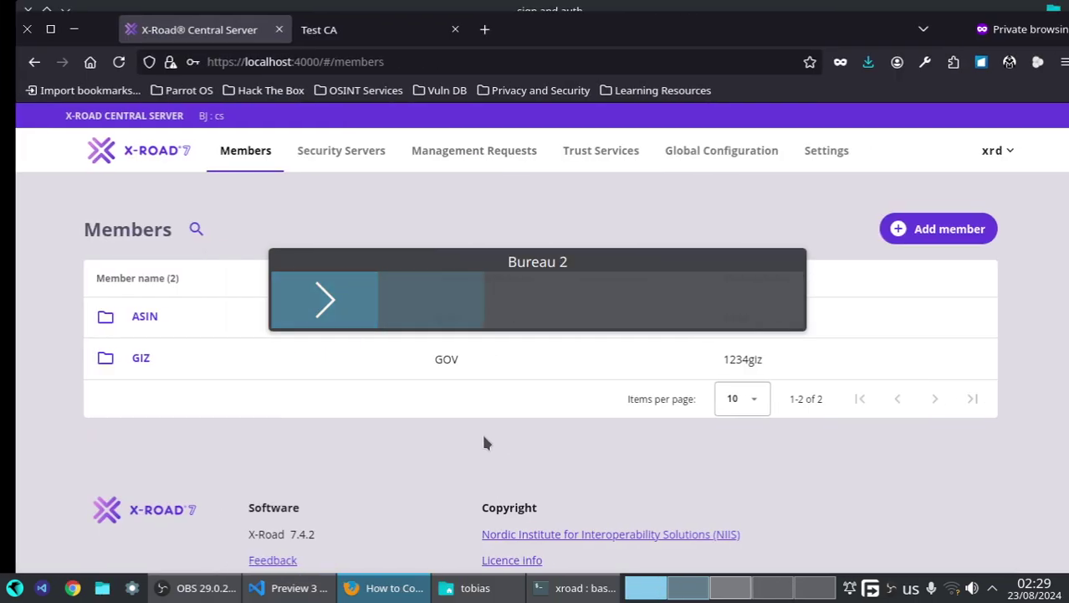
drag(707, 361, 758, 362)
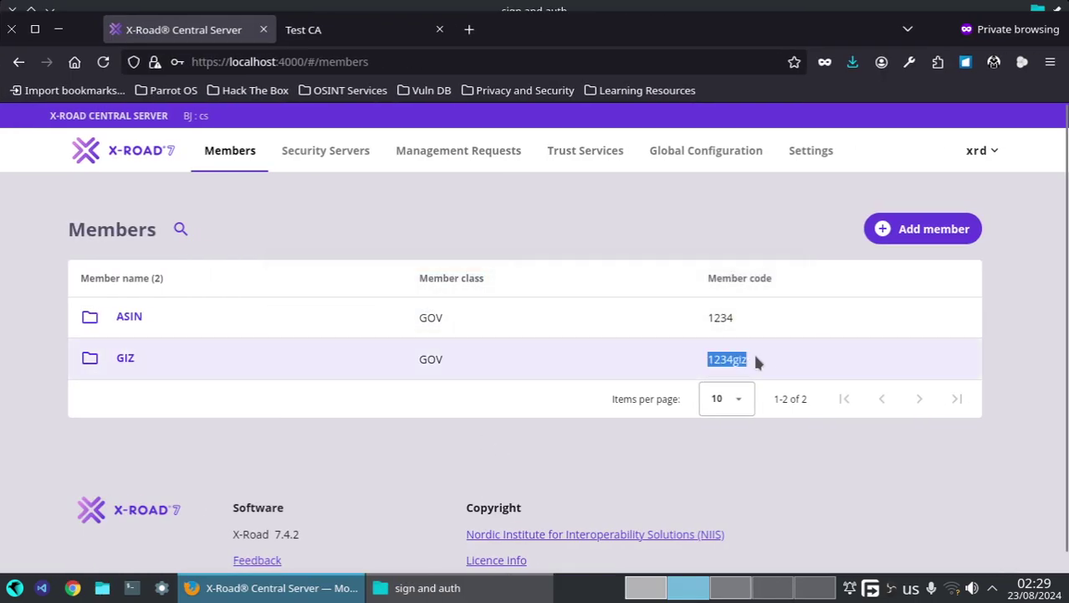
right_click(737, 360)
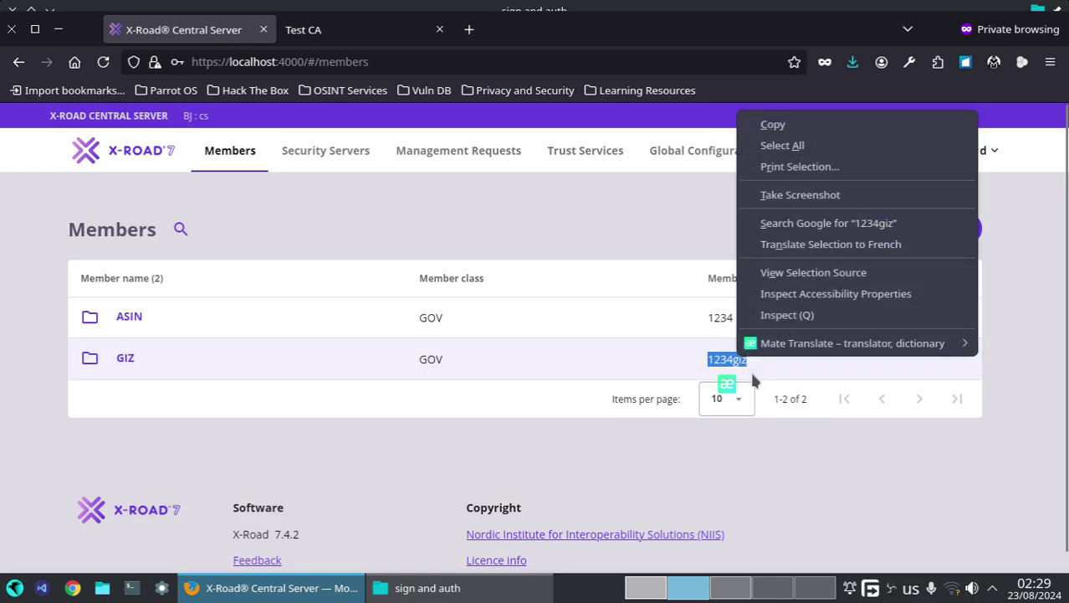
click(773, 124)
- Log in to the second Security Server with the saved username and the account password
click(741, 594)
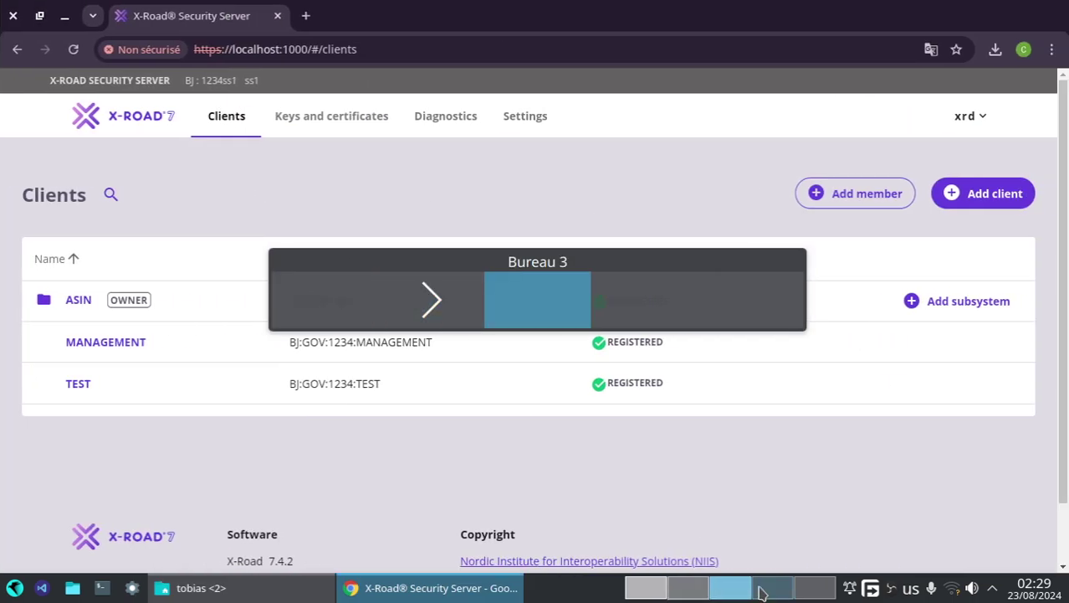
click(770, 589)
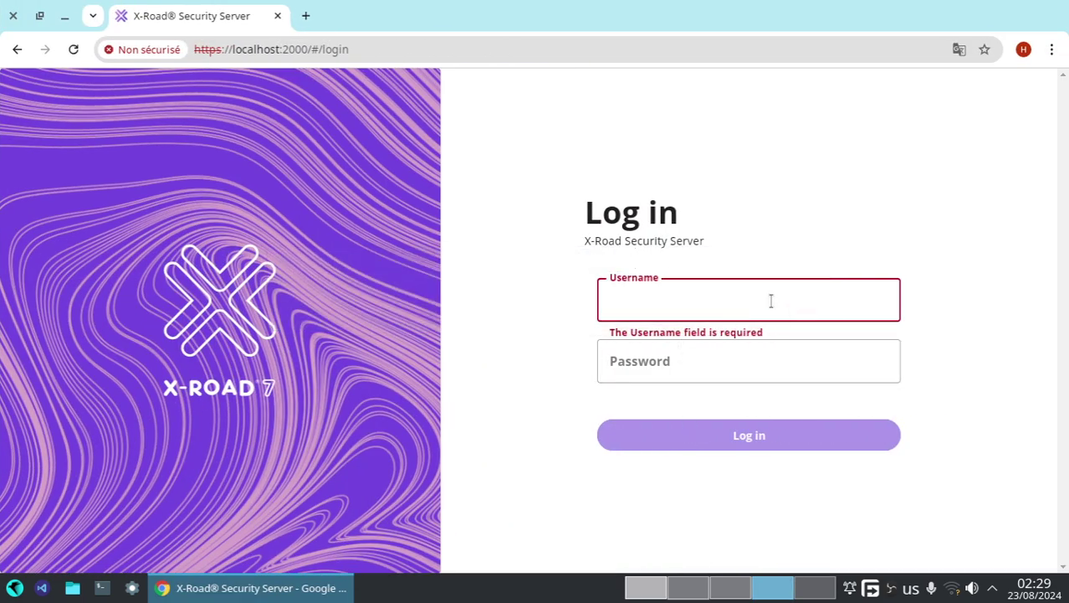
click(769, 301)
click(739, 350)
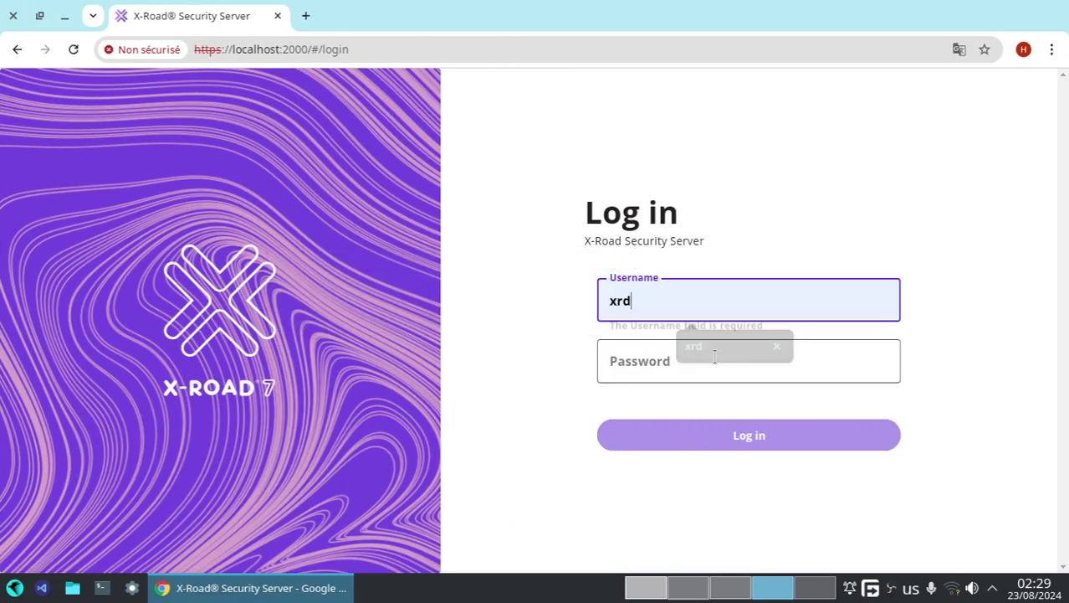
click(707, 360)
text(x)
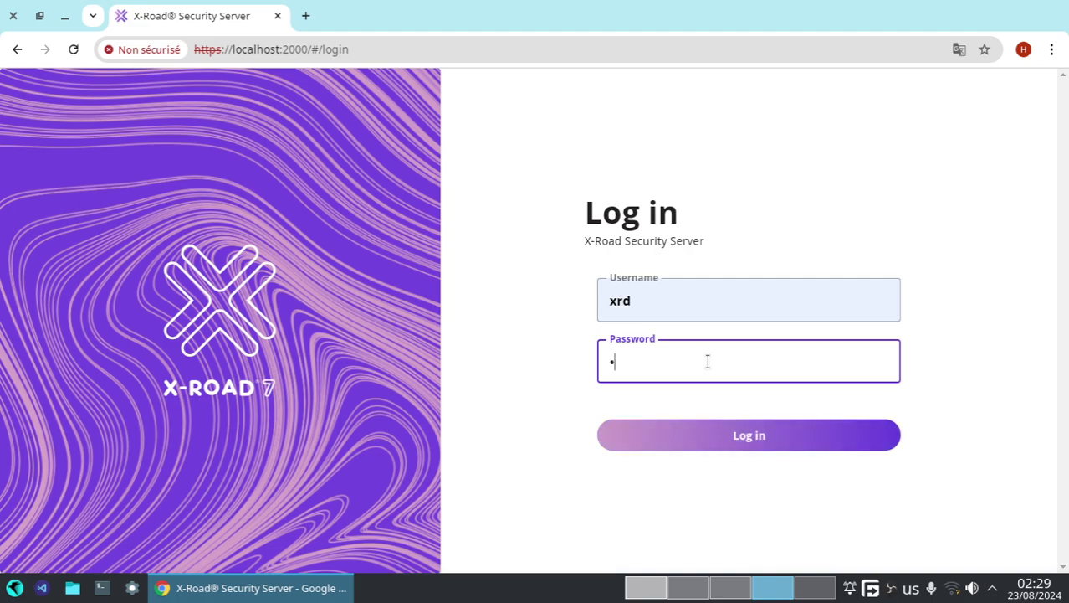
text(•)
key(BackSpace)
key(BackSpace)
text(••••••)
key(Return)
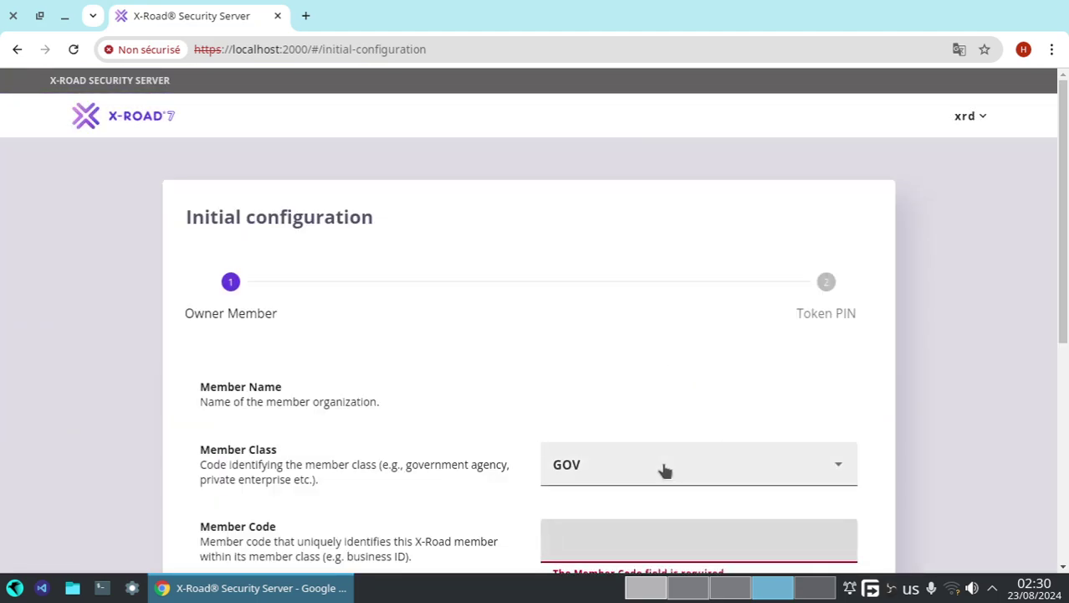
- Fill in owner member code 1234giz and Security Server code 1234ss2, then continue
scroll(649, 453, down, 5)
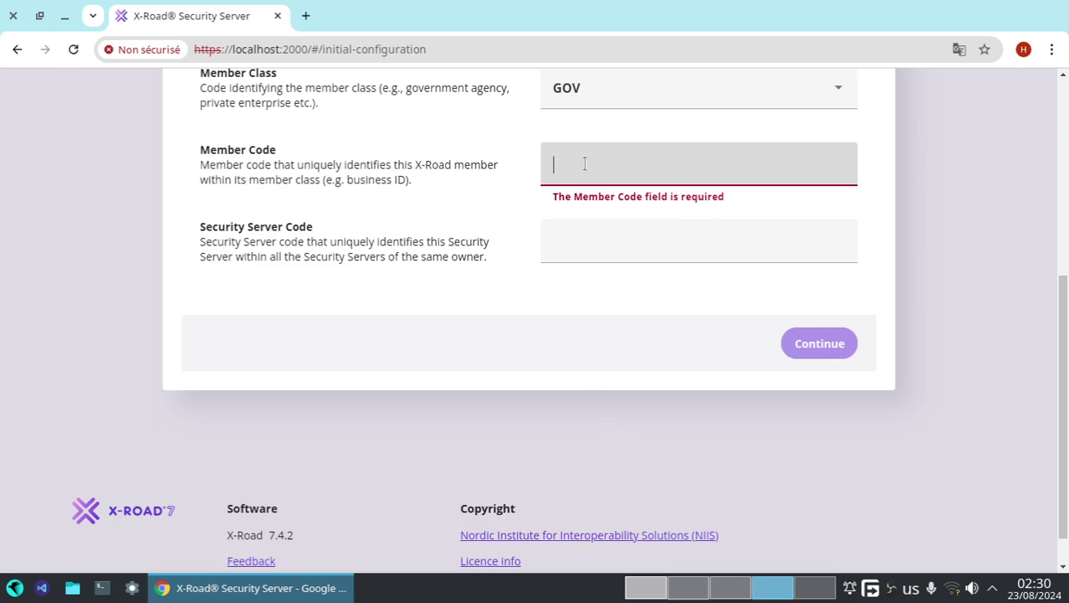
text(1234riz)
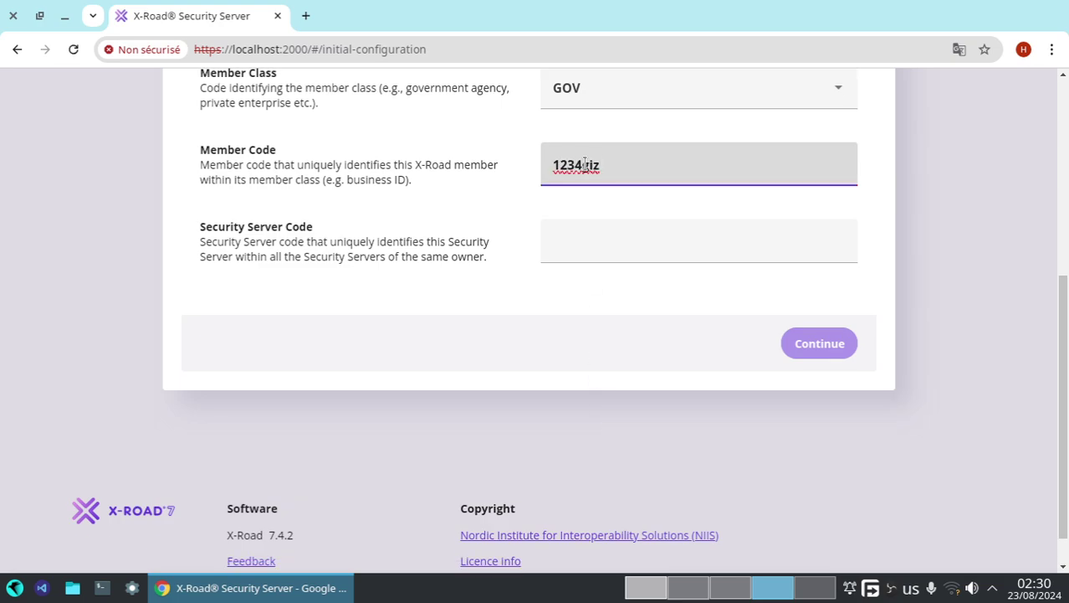
scroll(584, 164, up, 1)
scroll(561, 128, up, 1)
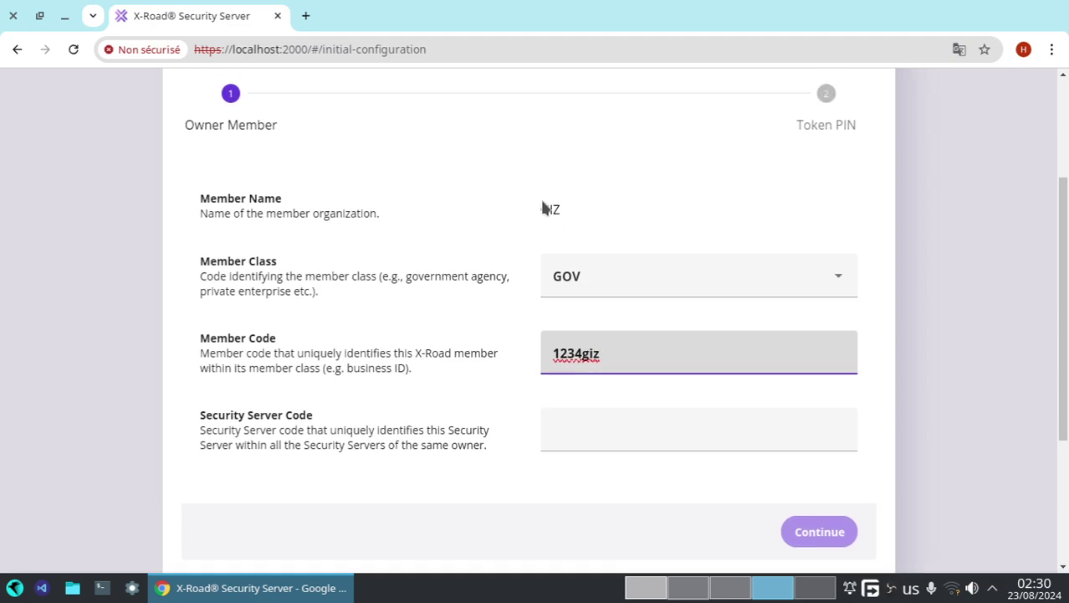
click(630, 439)
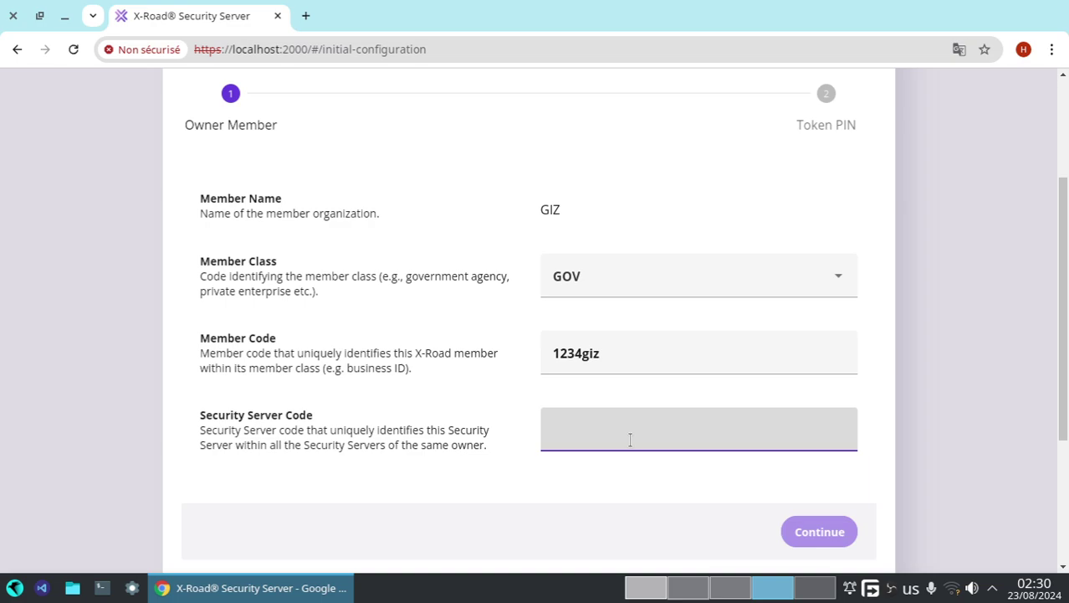
key(ctrl+v)
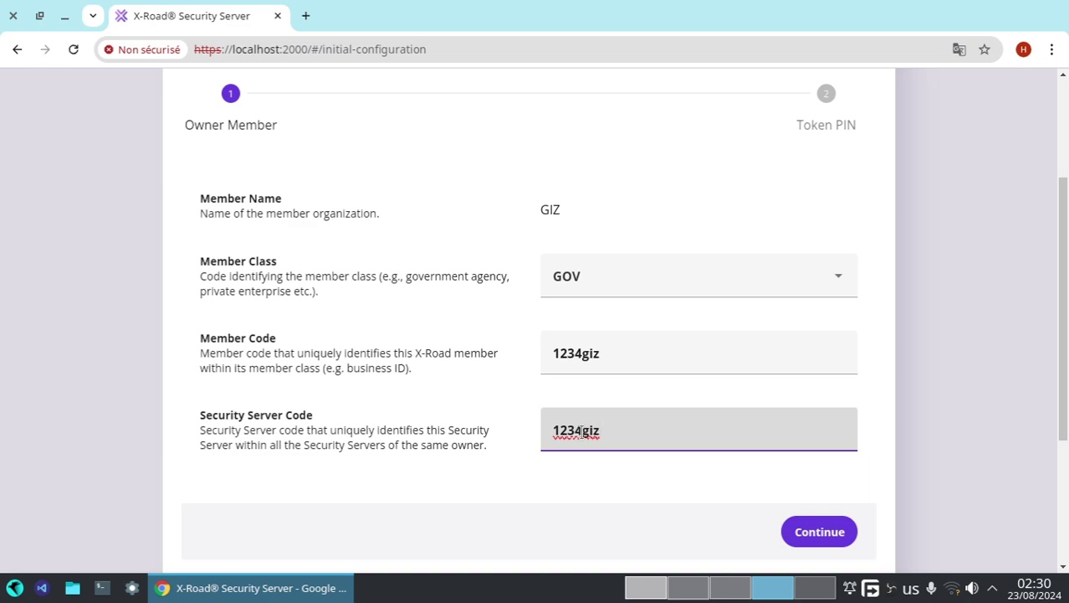
text(ss2)
key(BackSpace)
click(812, 534)
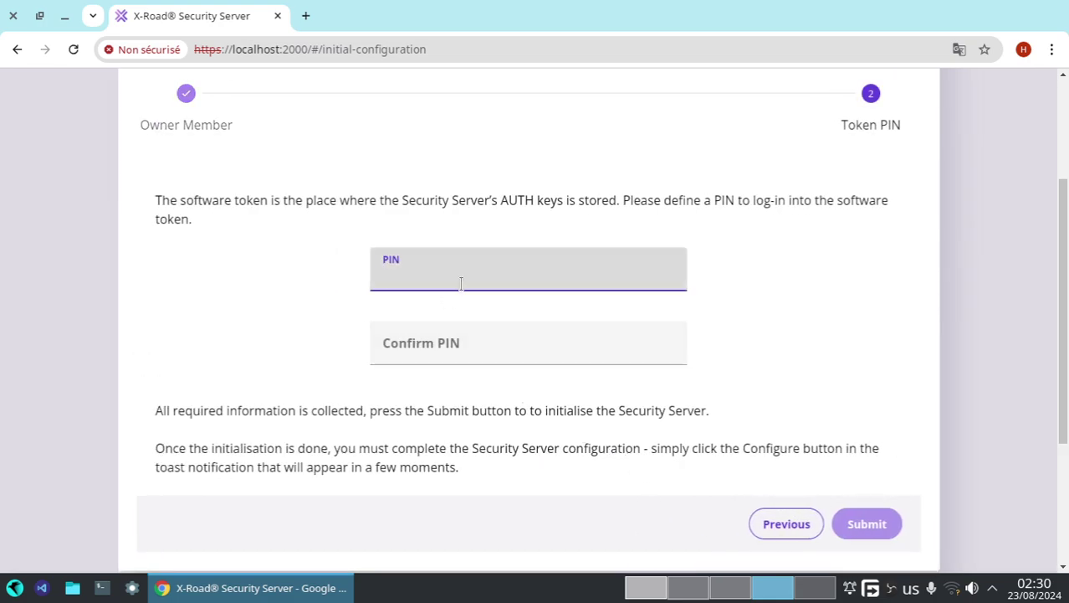
- Switch across desktops to bring the Visual Studio Code window forward
click(706, 596)
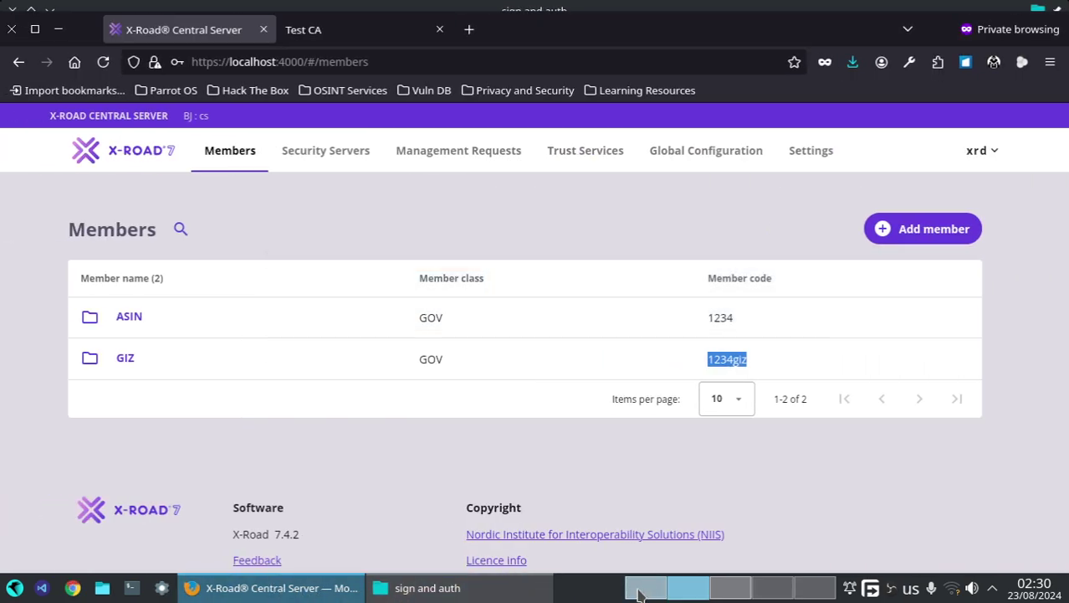
key(ctrl+alt+Left)
click(577, 587)
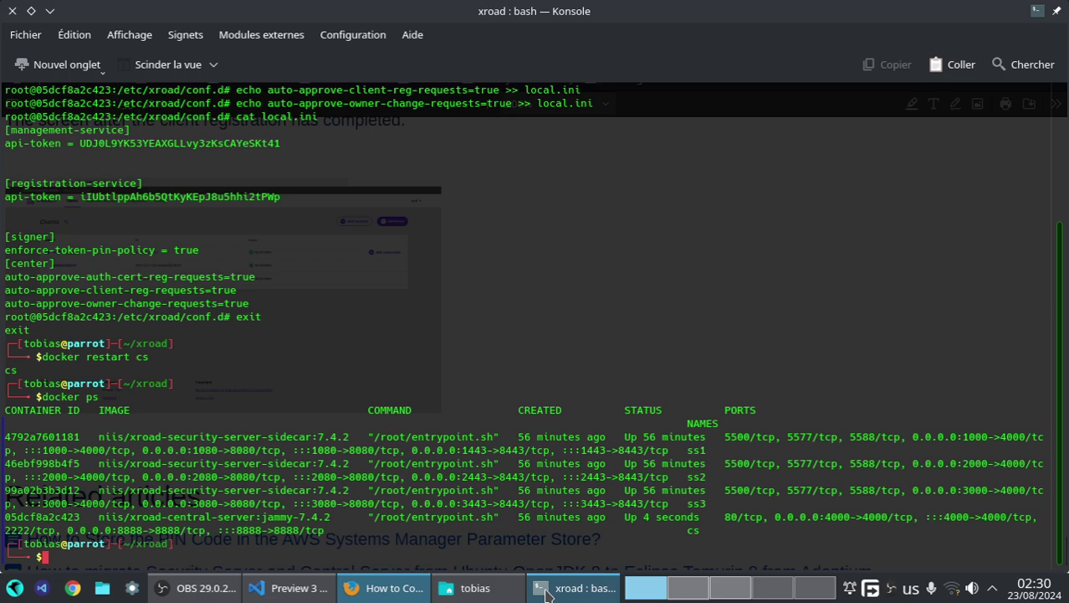
scroll(282, 272, up, 4)
scroll(282, 272, up, 1)
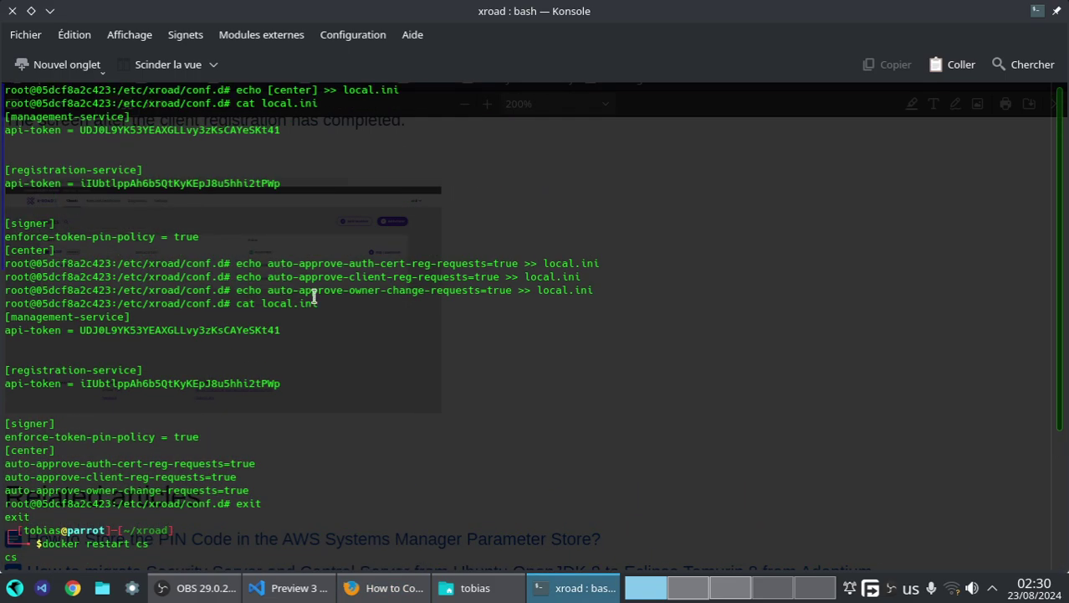
scroll(315, 297, down, 5)
scroll(348, 304, up, 1)
click(295, 588)
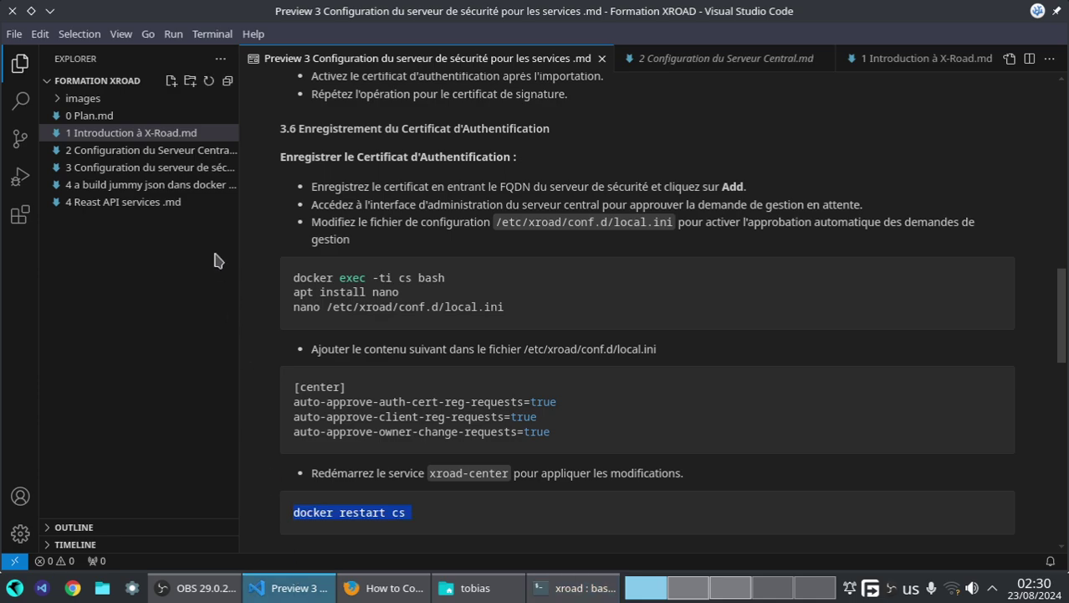
- Open the rendered preview of 1 Introduction à X-Road.md
click(169, 156)
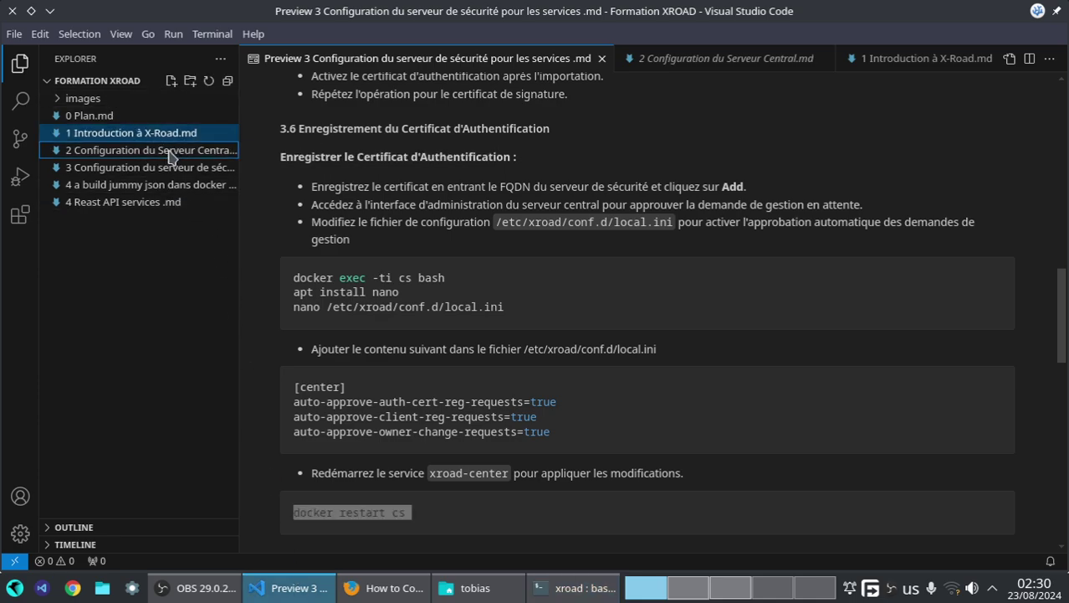
right_click(170, 155)
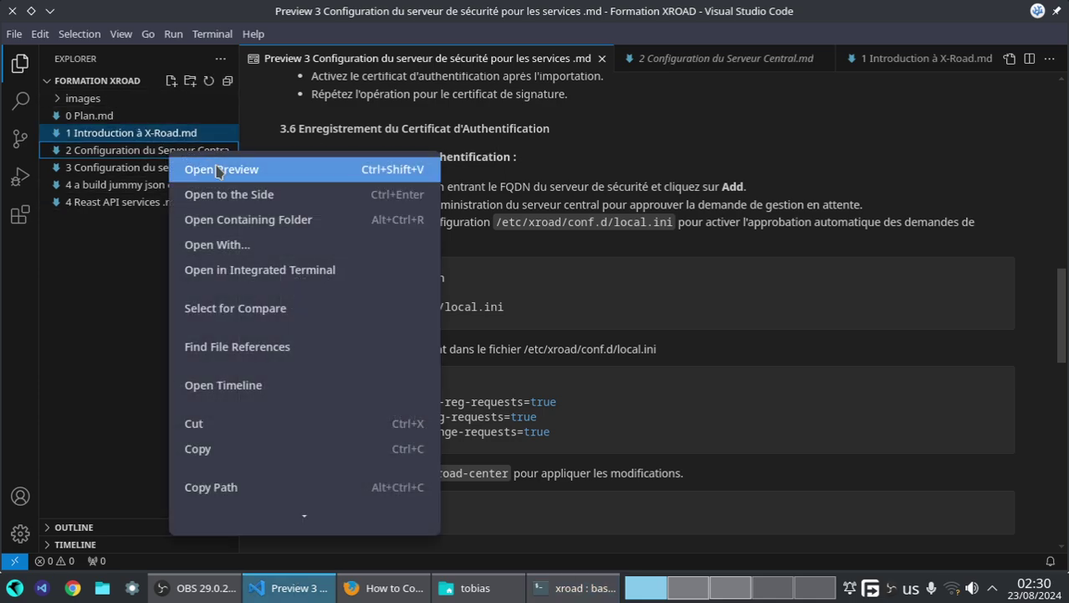
click(159, 138)
click(189, 133)
right_click(189, 132)
click(236, 149)
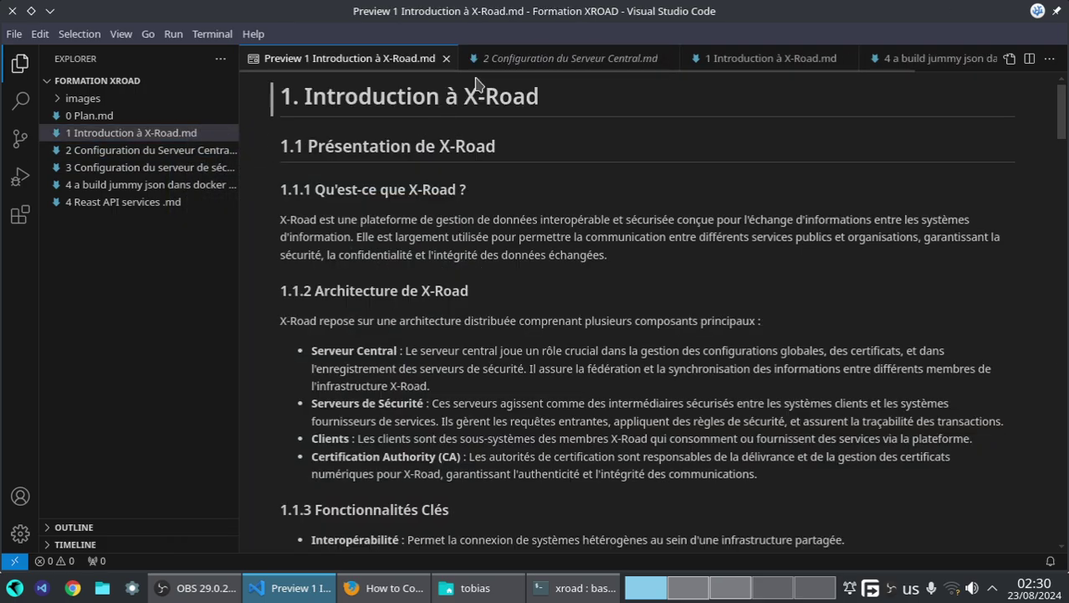
- Copy the XROAD_TOKEN_PIN value from the ss1 docker-compose block in the preview
scroll(439, 263, down, 8)
scroll(502, 243, down, 10)
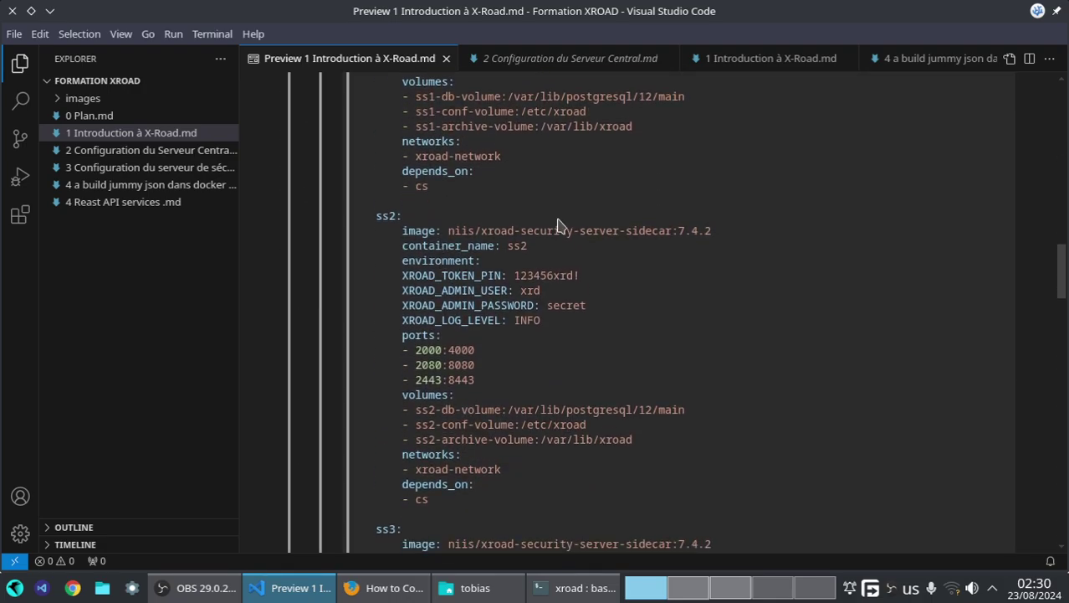
scroll(548, 406, down, 3)
scroll(548, 405, down, 15)
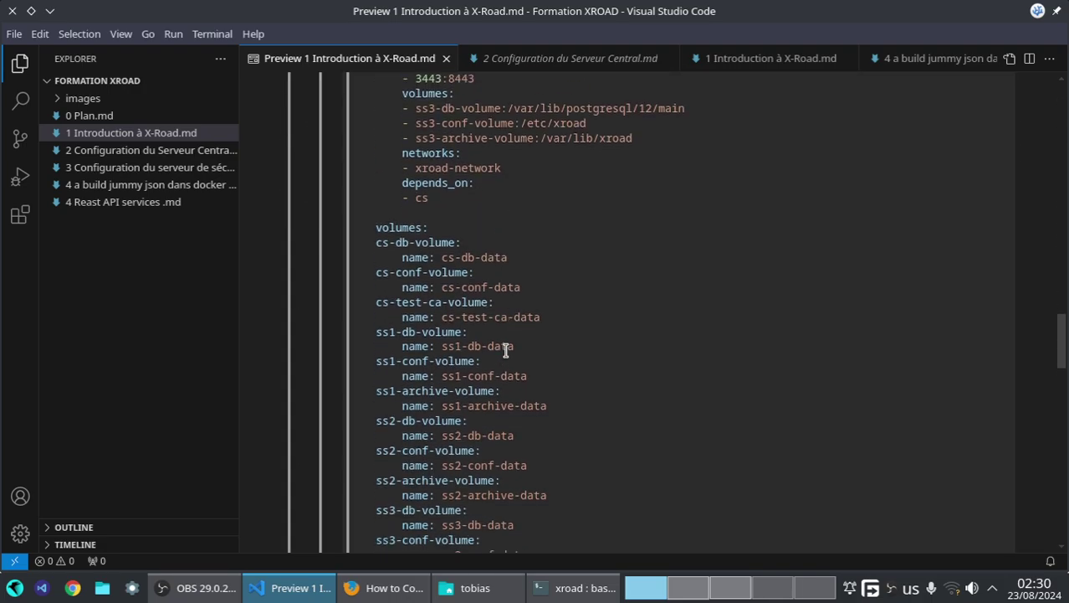
scroll(506, 351, up, 10)
scroll(505, 352, up, 12)
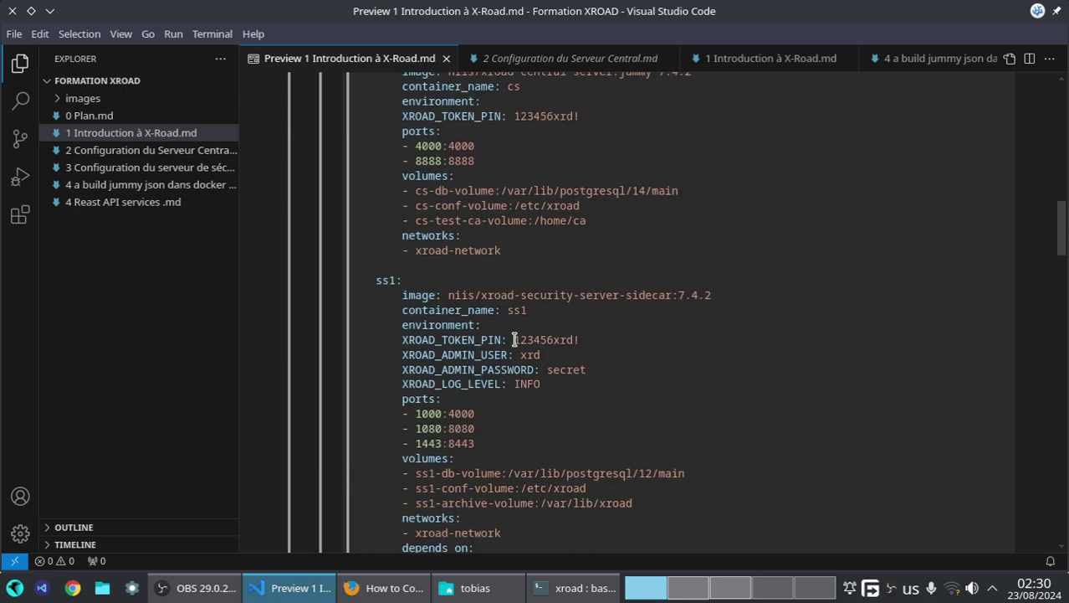
drag(515, 339, 588, 349)
right_click(570, 340)
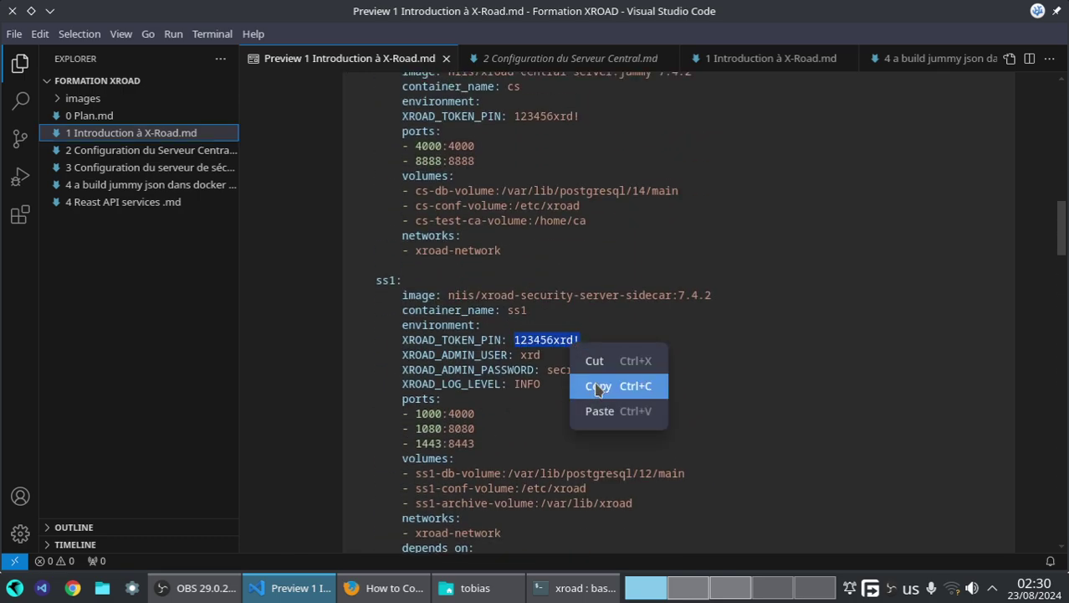
click(627, 383)
click(742, 586)
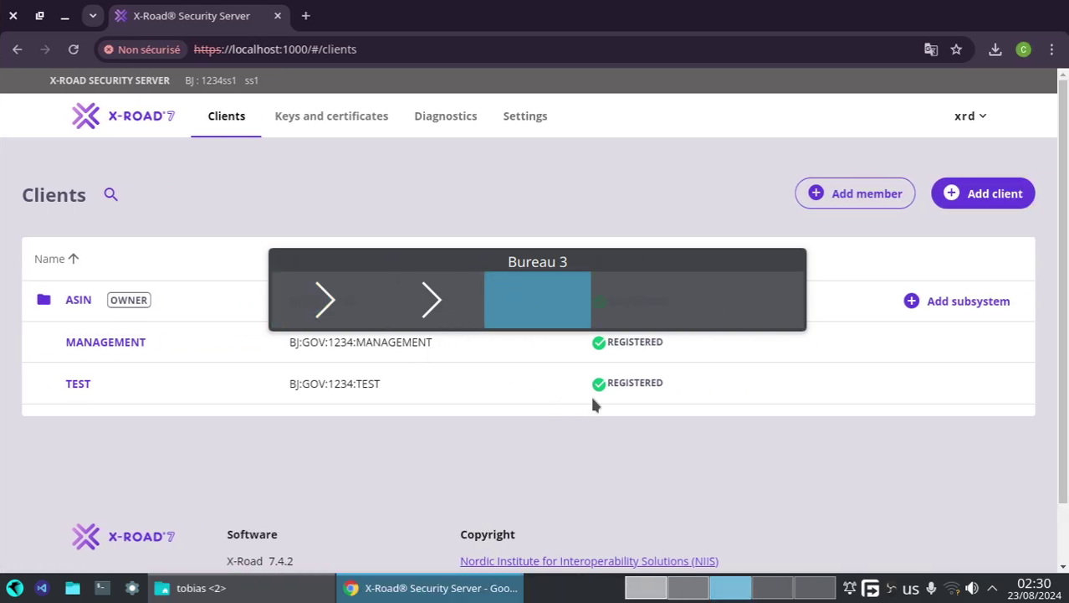
- Paste the copied token PIN into both PIN fields and submit to initialise server 1234ss2
click(771, 586)
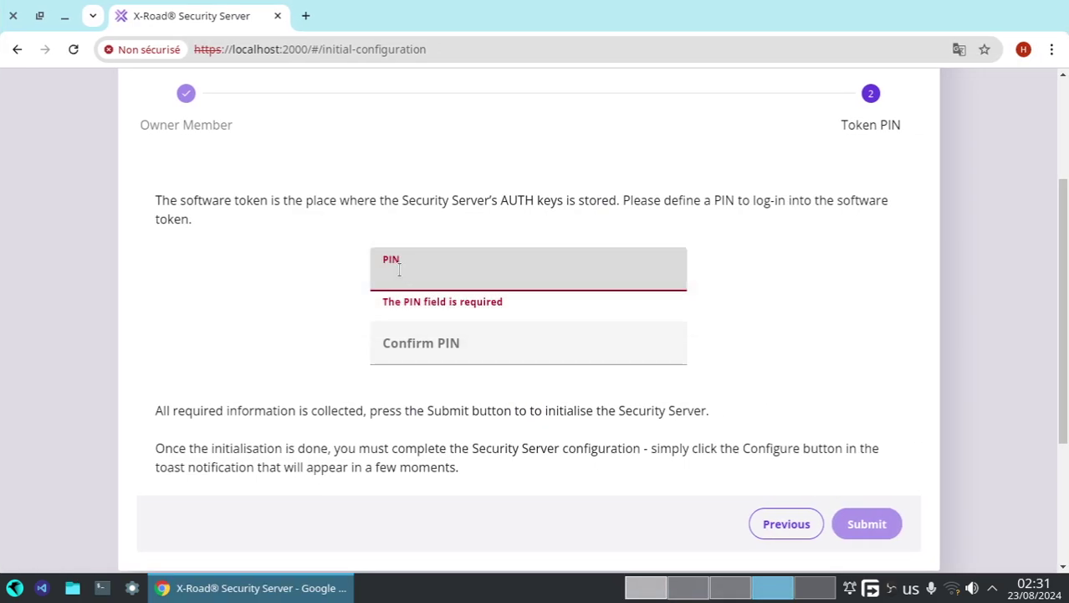
key(ctrl+v)
key(Tab)
key(ctrl+v)
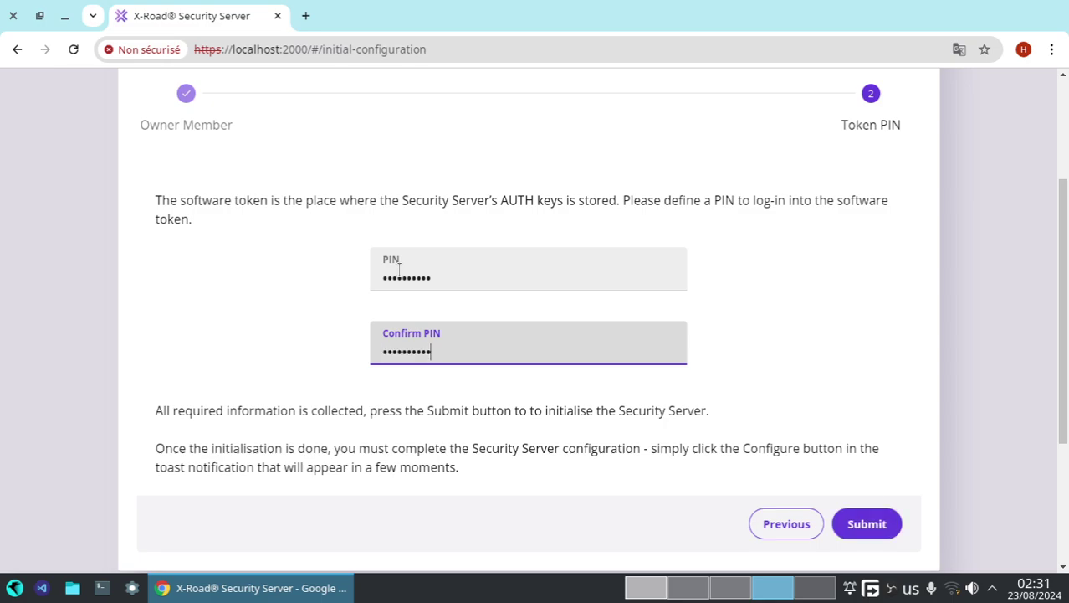
click(862, 510)
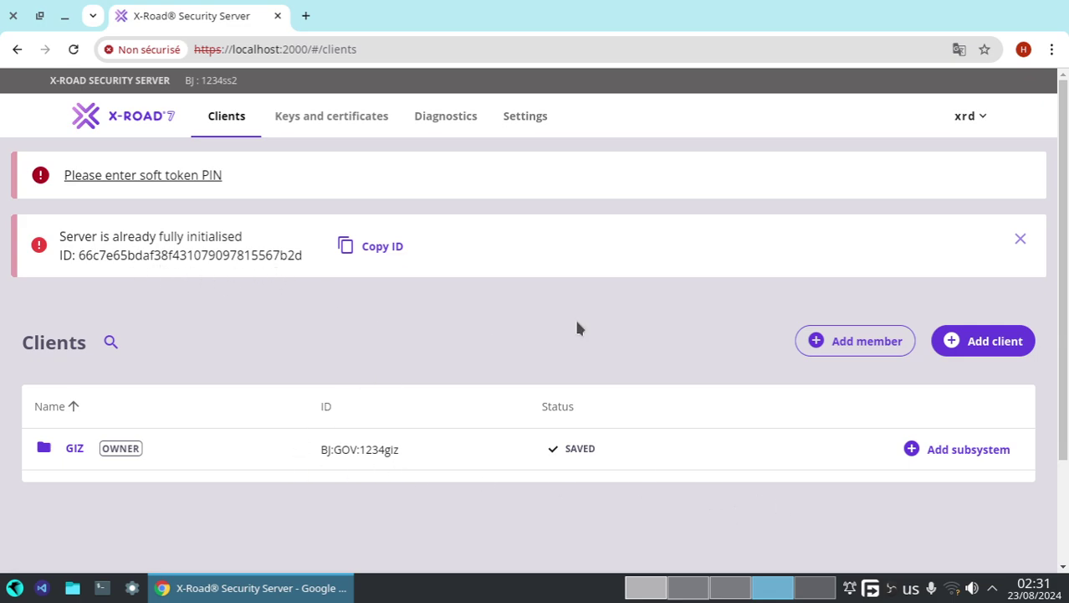
- Close the 'Server is already fully initialised' banner on the GIZ Clients page
click(1021, 239)
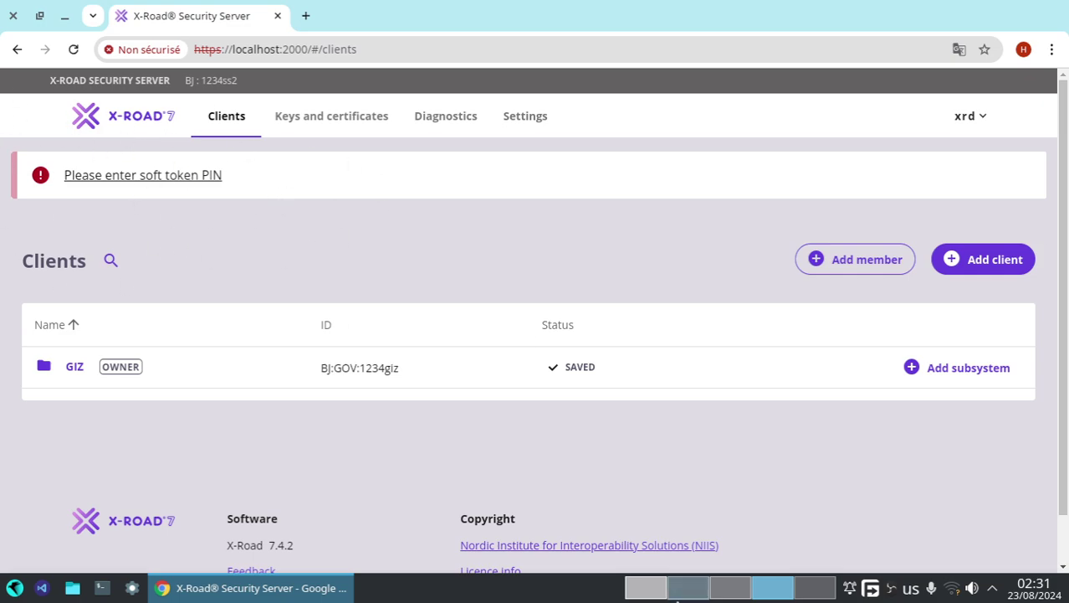
mouse_move(730, 588)
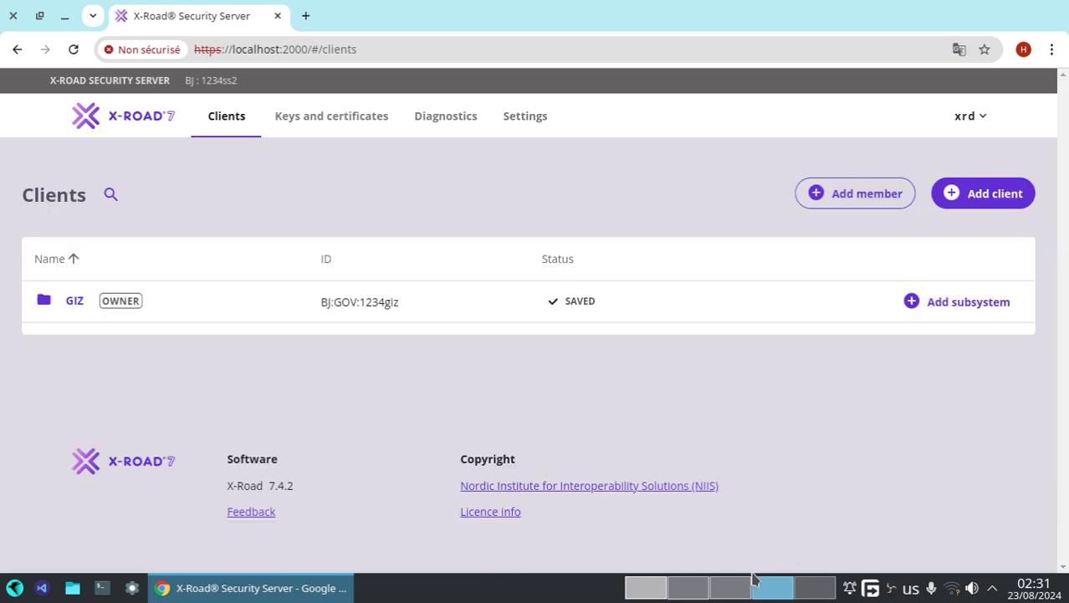
- Read section 3.1 Initial configuration in the PDF guide, then return to ss1's Clients list
click(690, 592)
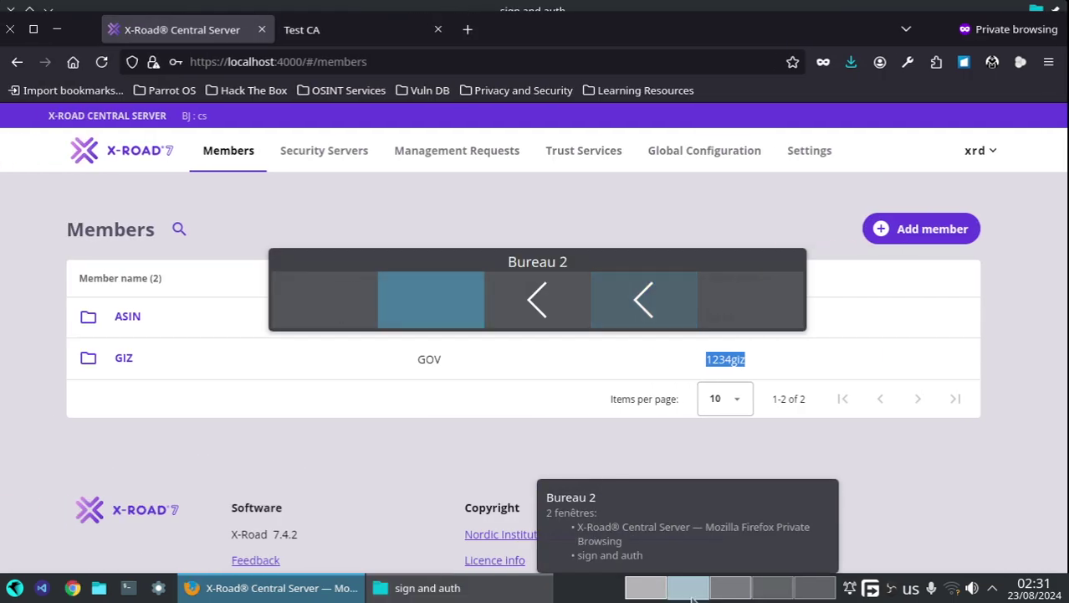
click(646, 591)
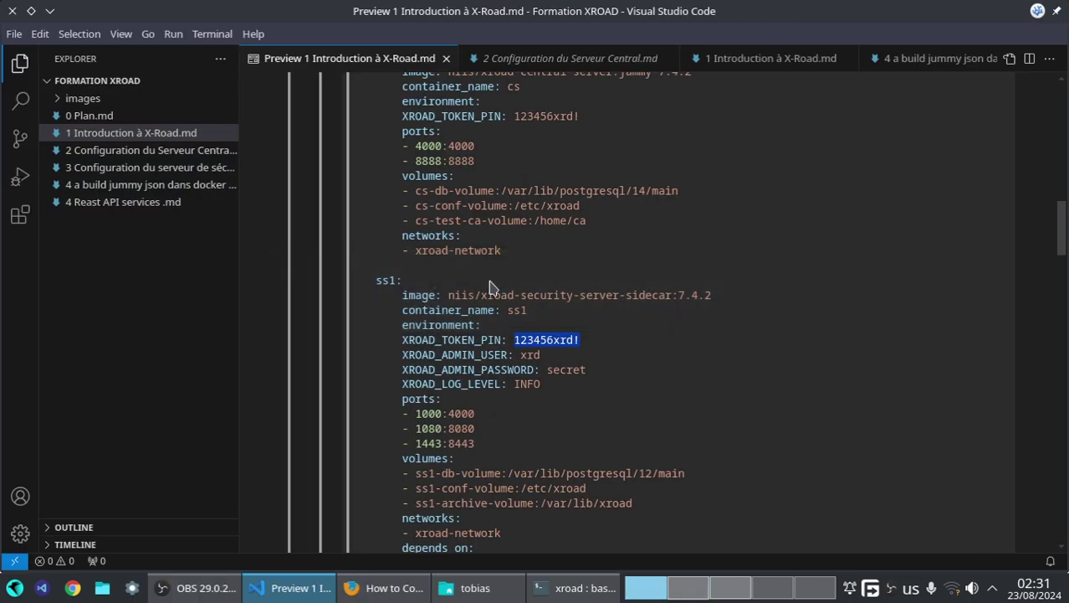
click(353, 586)
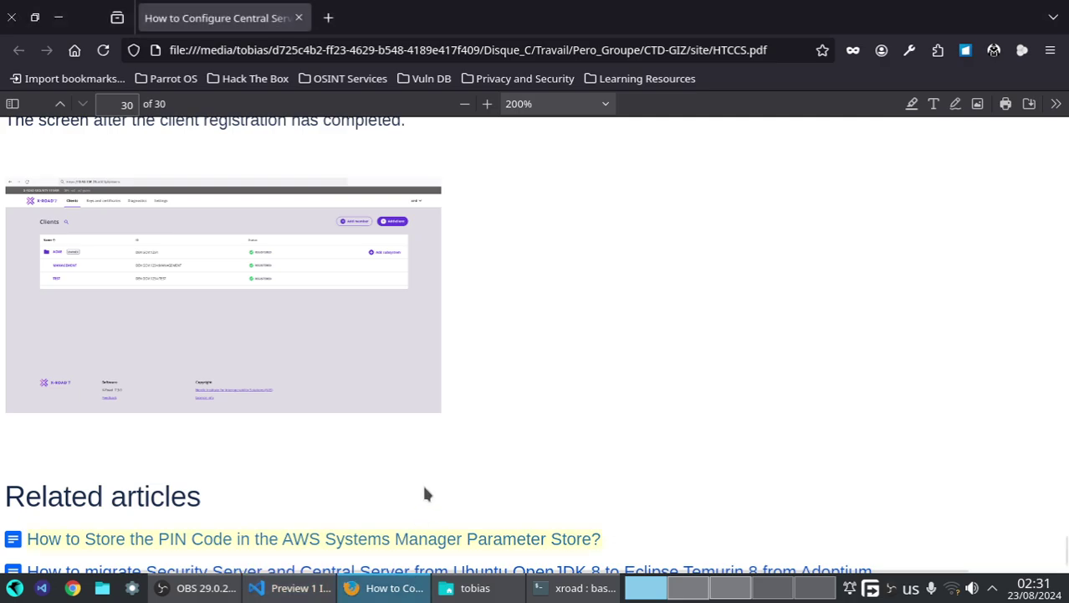
scroll(460, 373, up, 15)
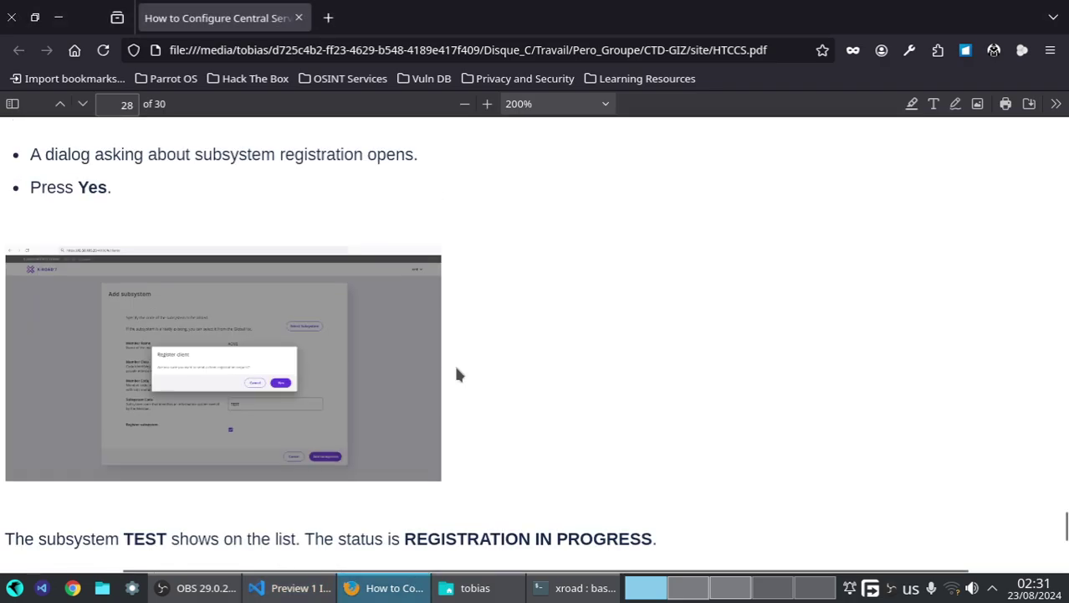
scroll(976, 432, up, 20)
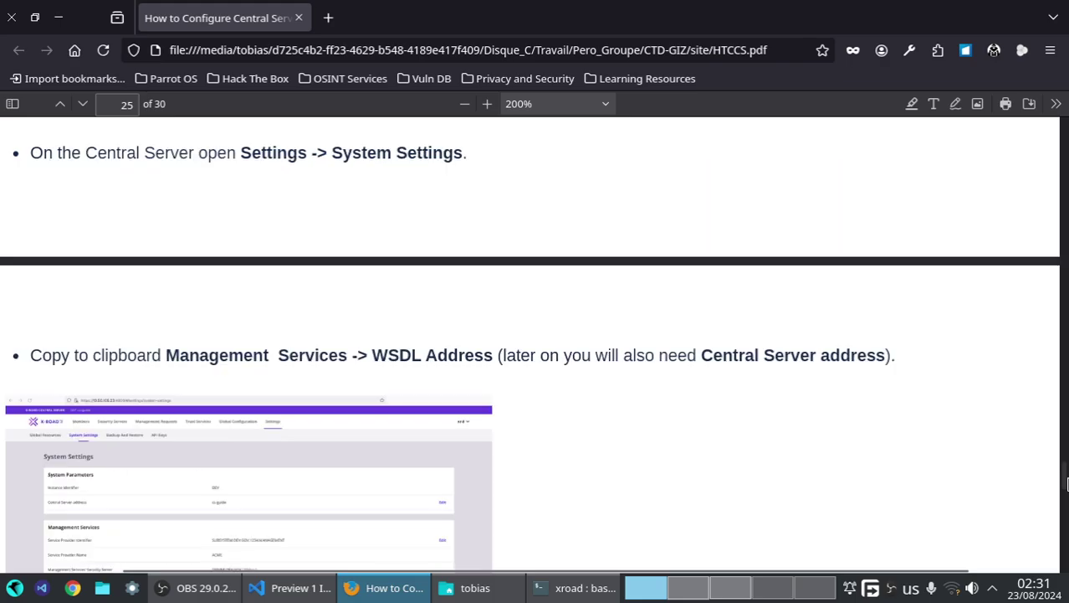
drag(1067, 484, 1067, 273)
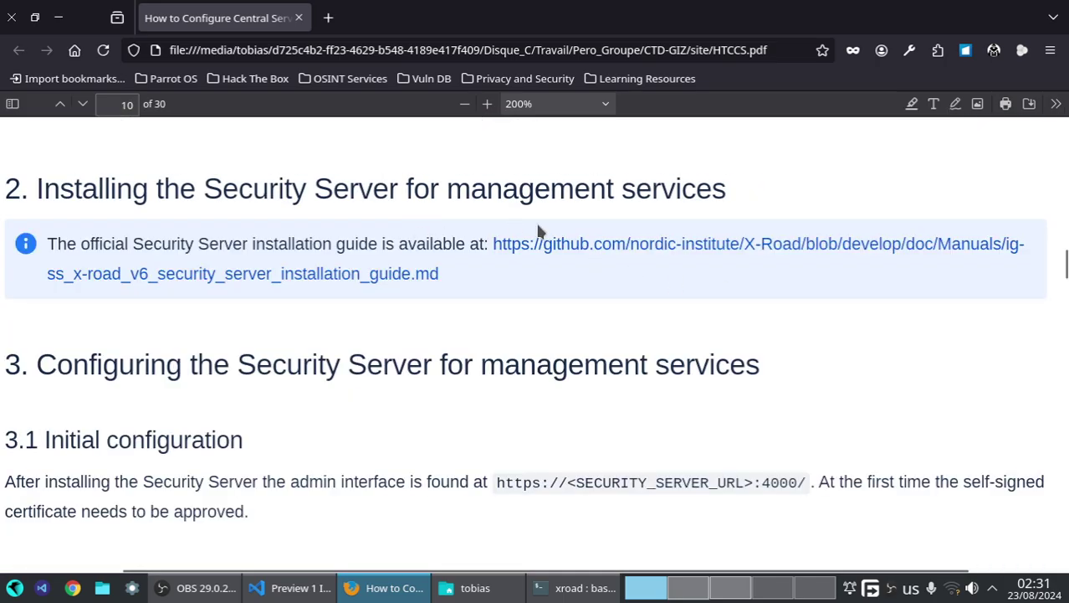
scroll(469, 364, down, 15)
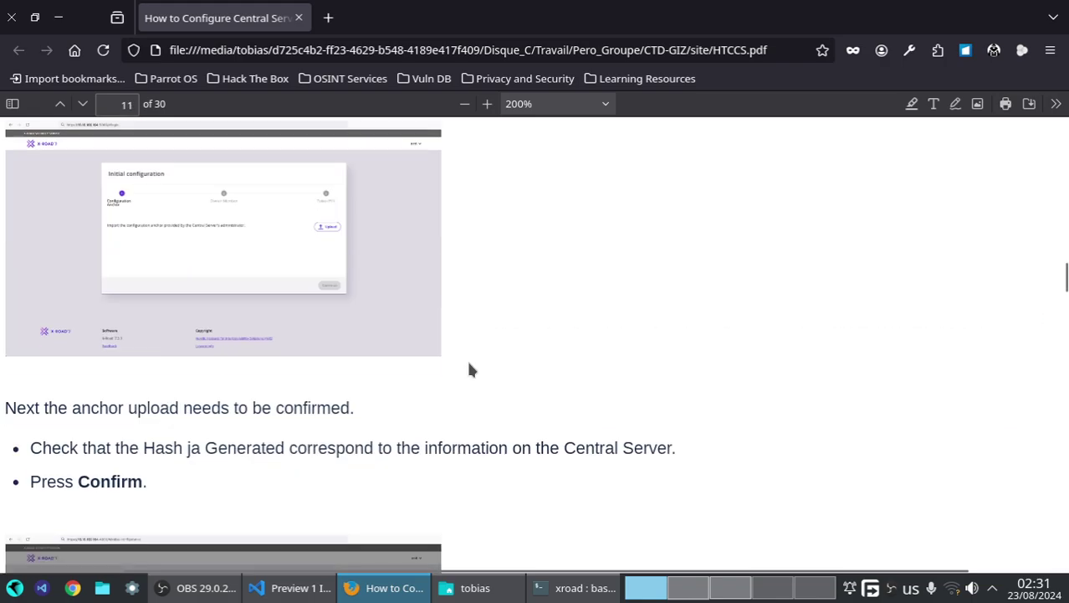
scroll(462, 356, down, 15)
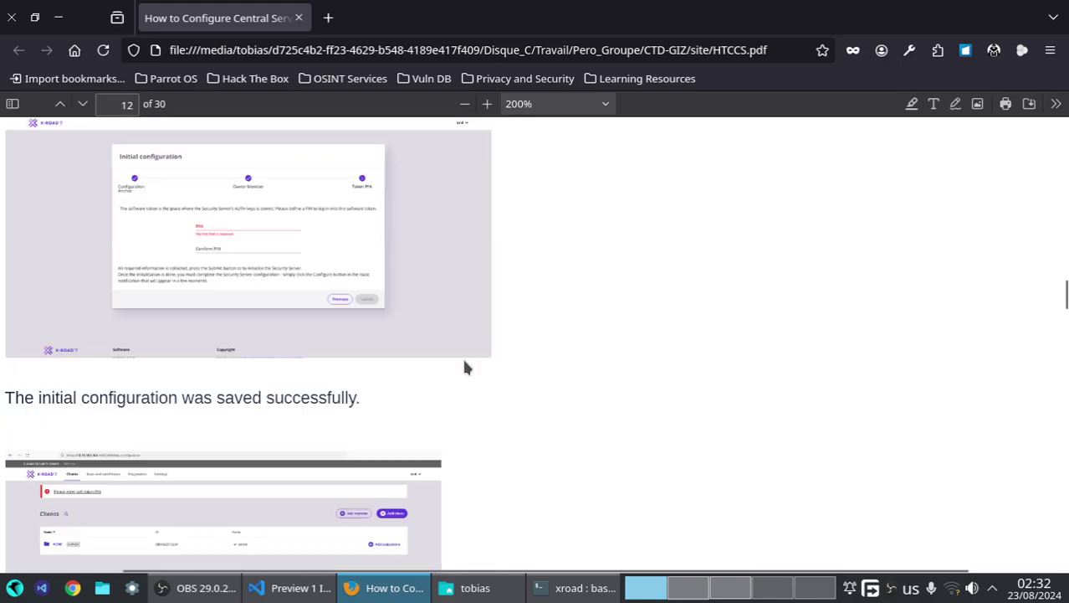
click(741, 594)
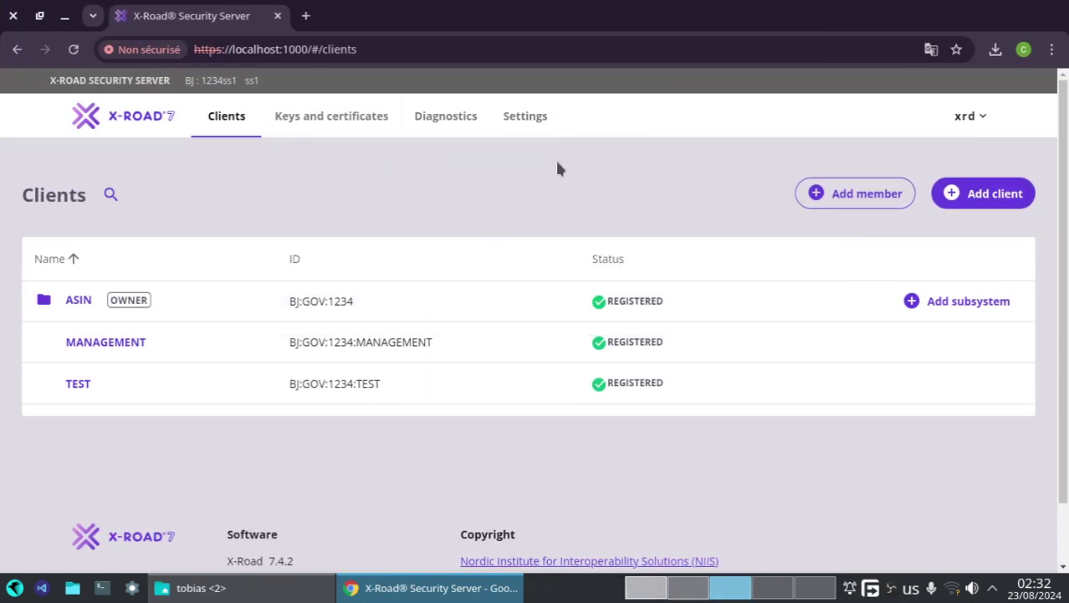
- Expand SOFTTOKEN-0 on the GIZ server's Keys and certificates page
click(783, 589)
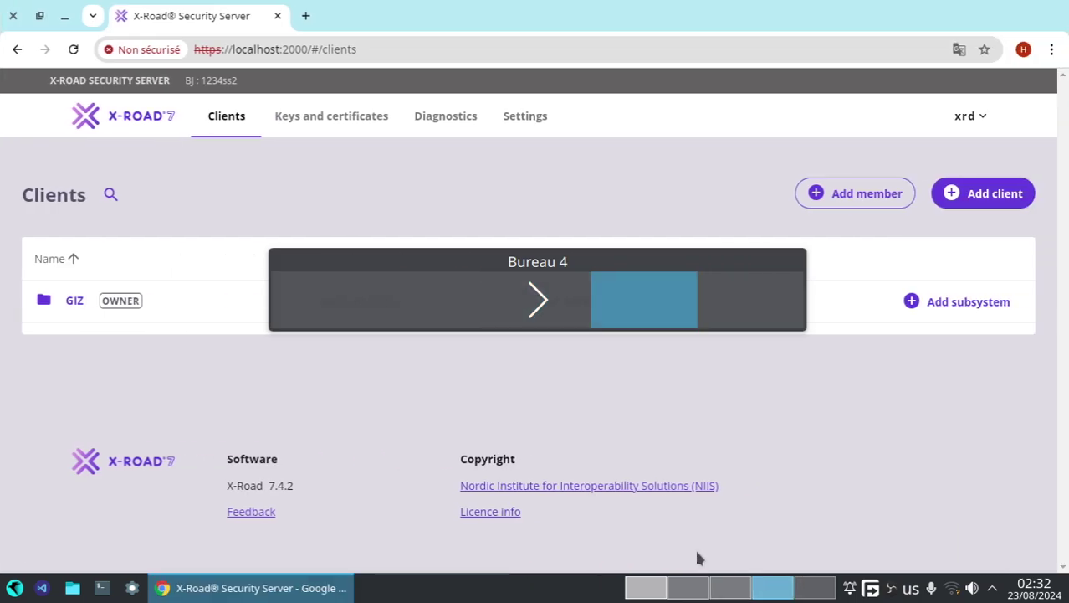
click(363, 117)
click(158, 296)
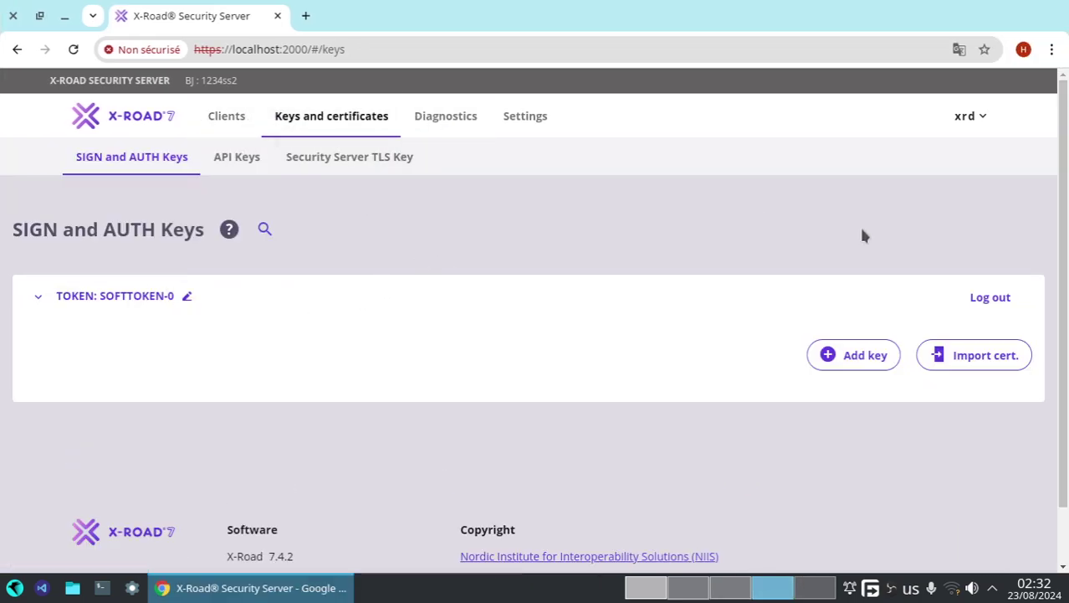
- Scroll through the System parameters settings, then bring up the localhost:3000 server
click(528, 127)
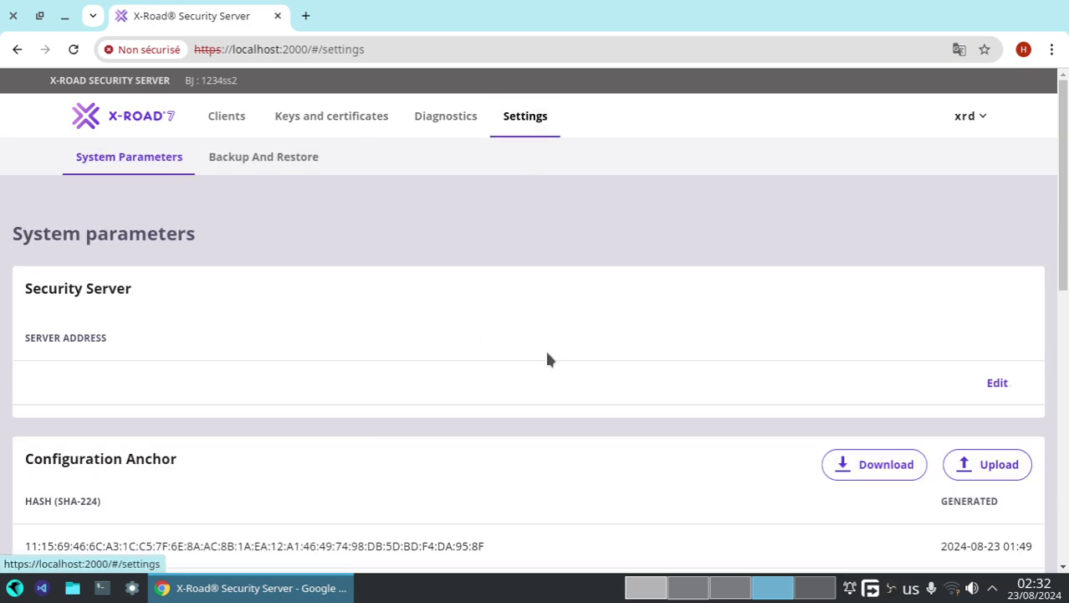
scroll(514, 398, down, 3)
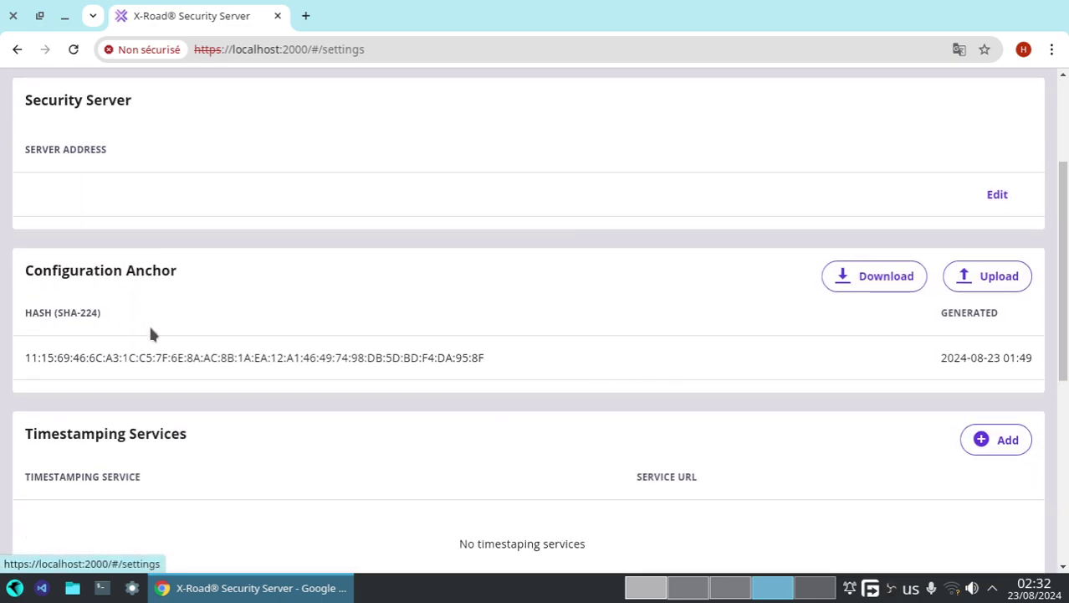
scroll(167, 351, down, 5)
scroll(700, 360, up, 5)
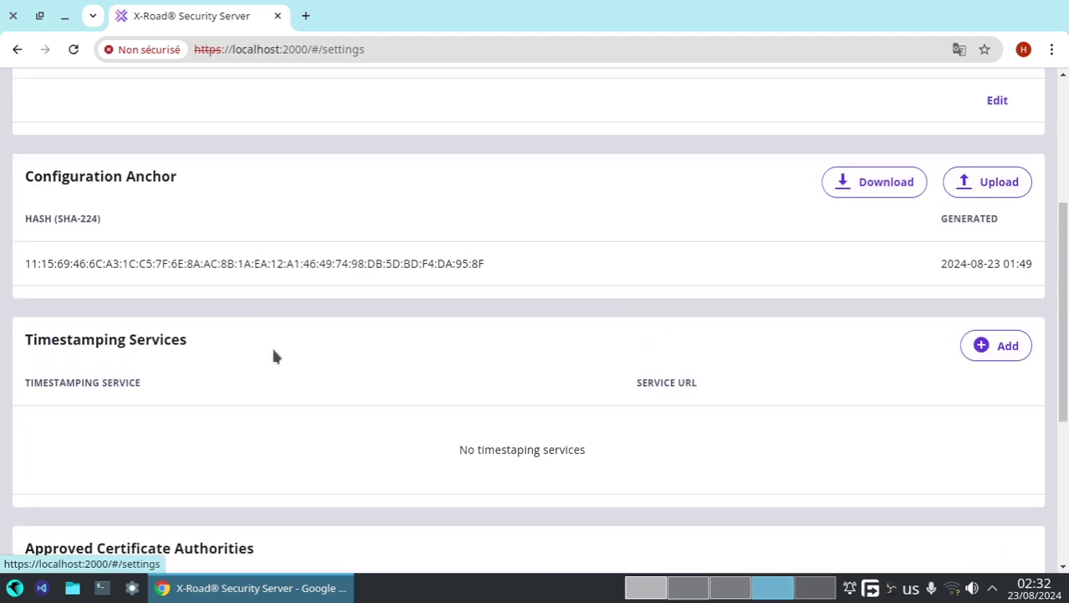
scroll(273, 355, up, 4)
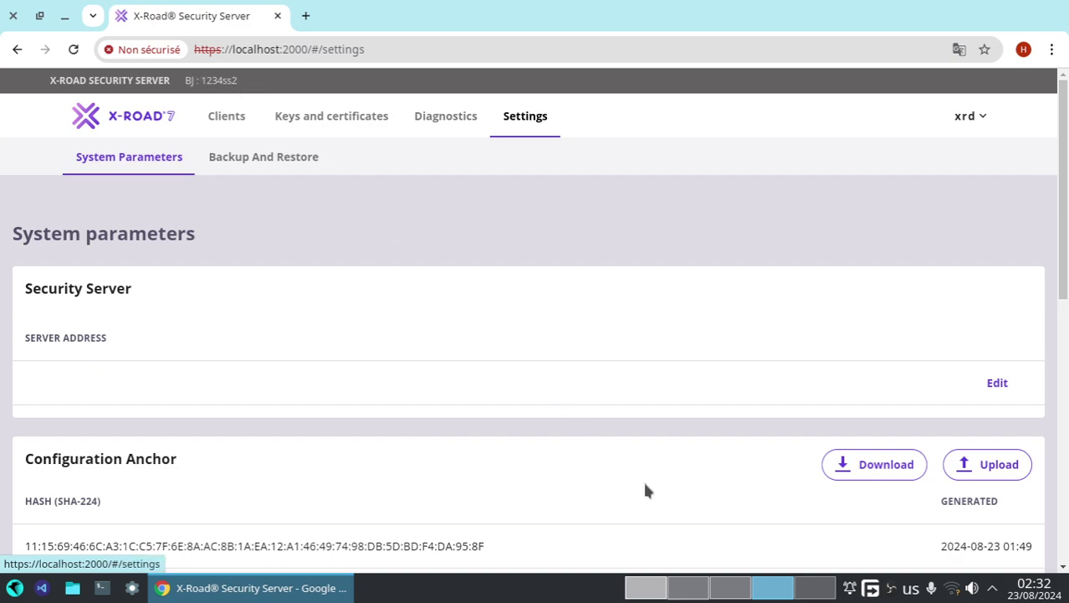
key(ctrl+alt+Right)
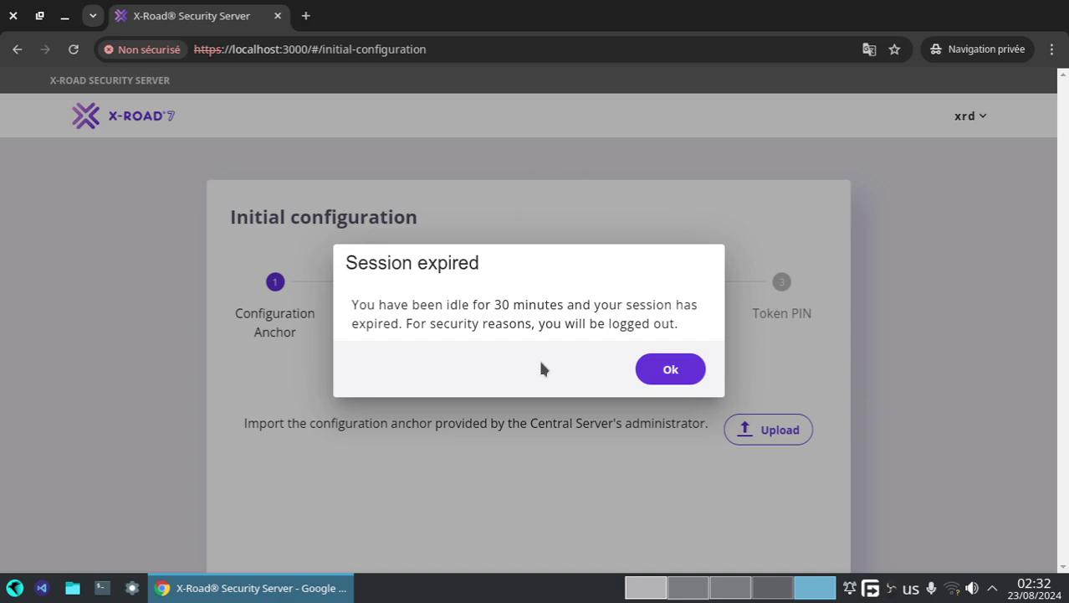
- Return to the PDF guide at page 12, section 3.2 Entering the PIN code
mouse_move(692, 597)
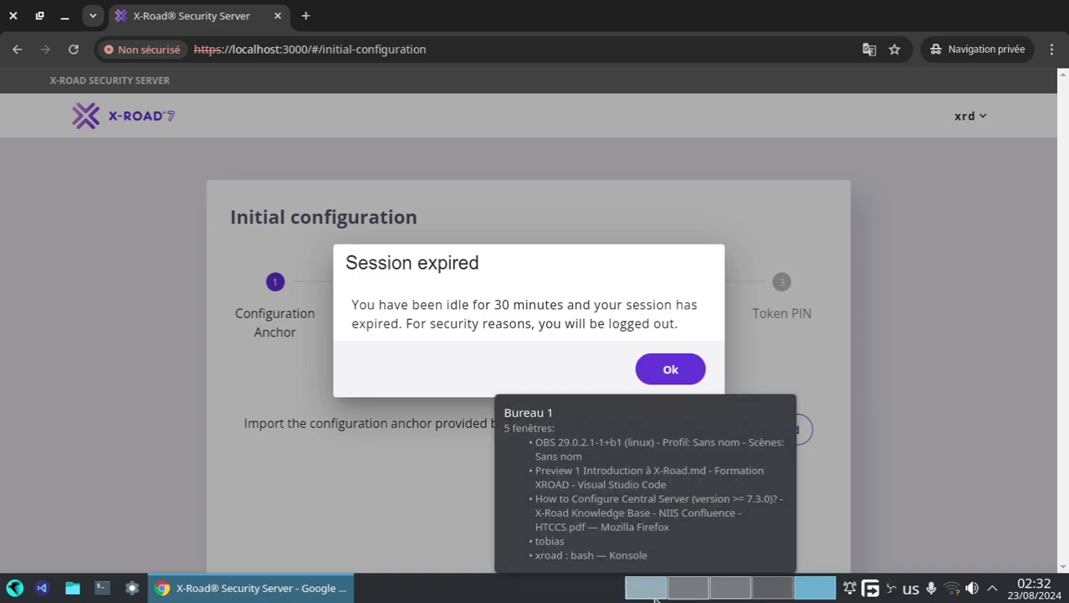
click(656, 595)
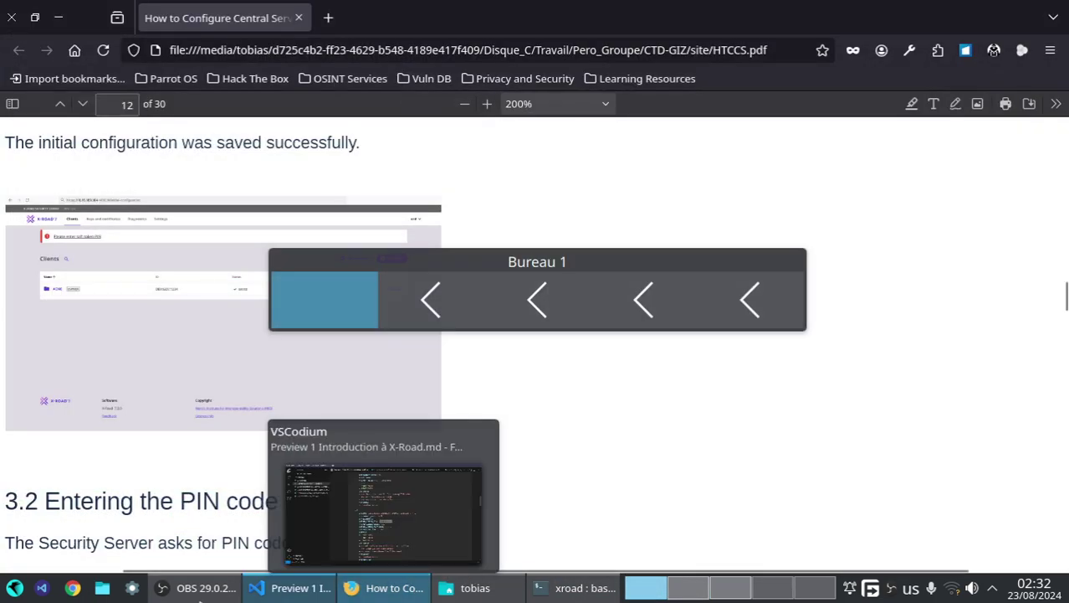